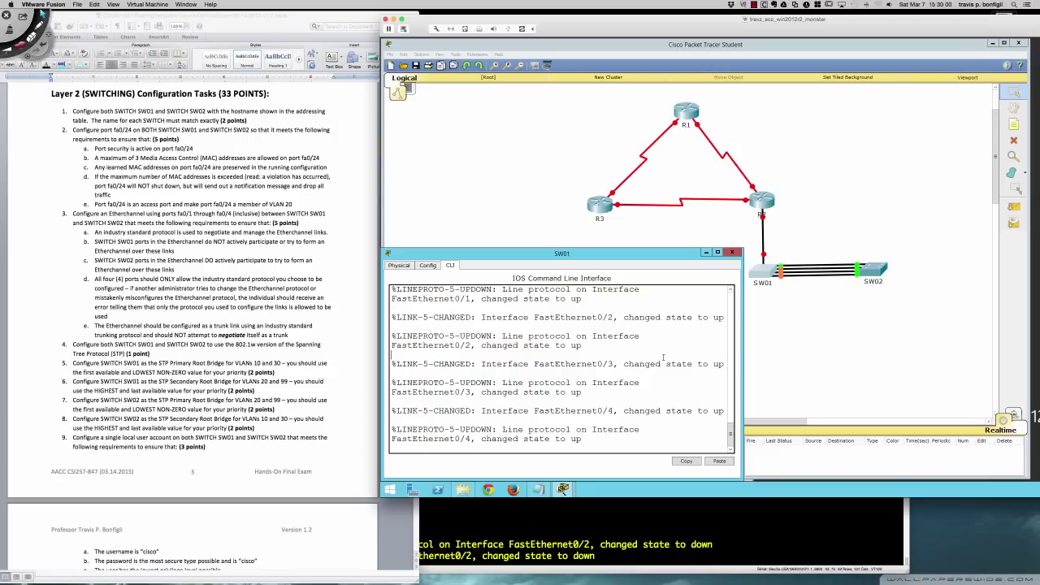
Wake the SW01 console to get the Switch> prompt
key(Return)
key(Return)
key(Return)
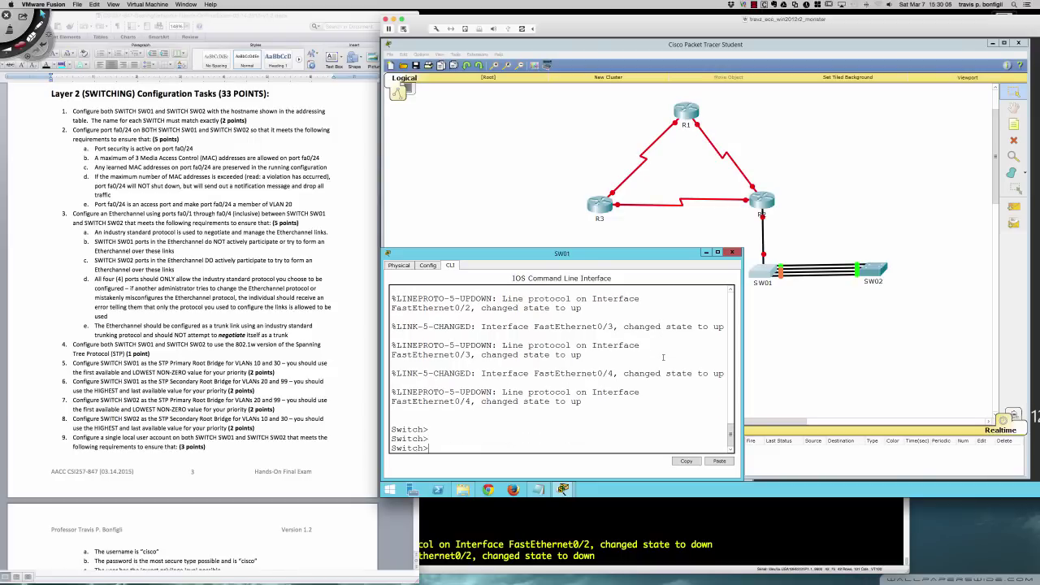
Enter privileged EXEC and then global configuration mode on the switch
text(en)
key(Return)
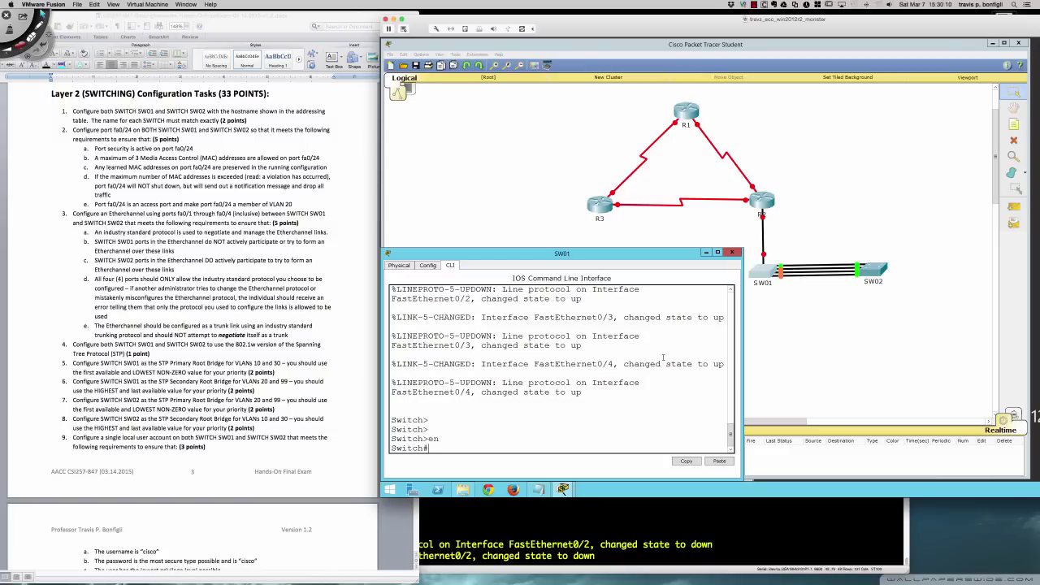
key(Return)
key(Return)
key(Return)
text(con ft)
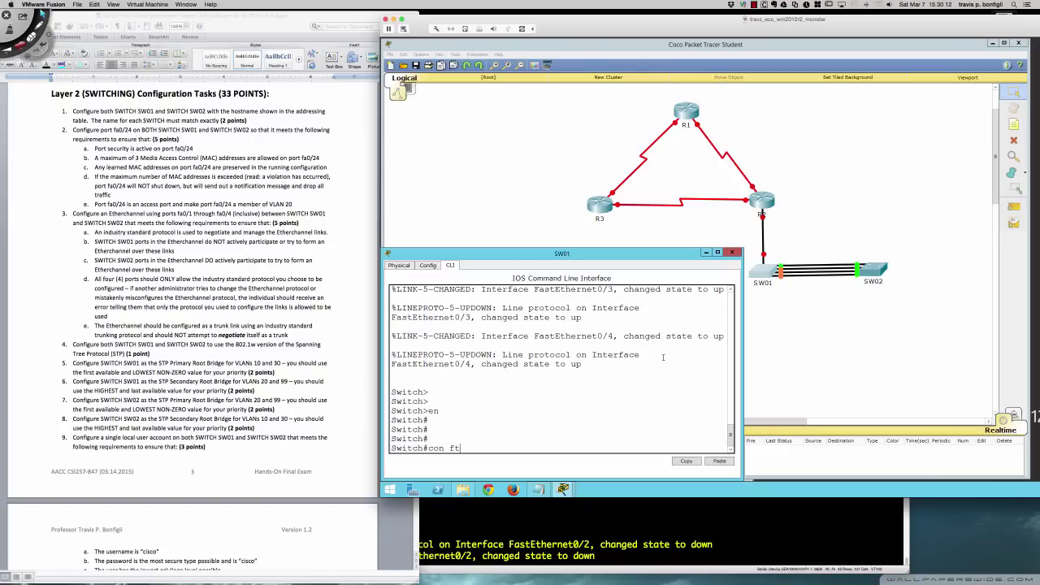
key(Return)
text(conf t)
key(Return)
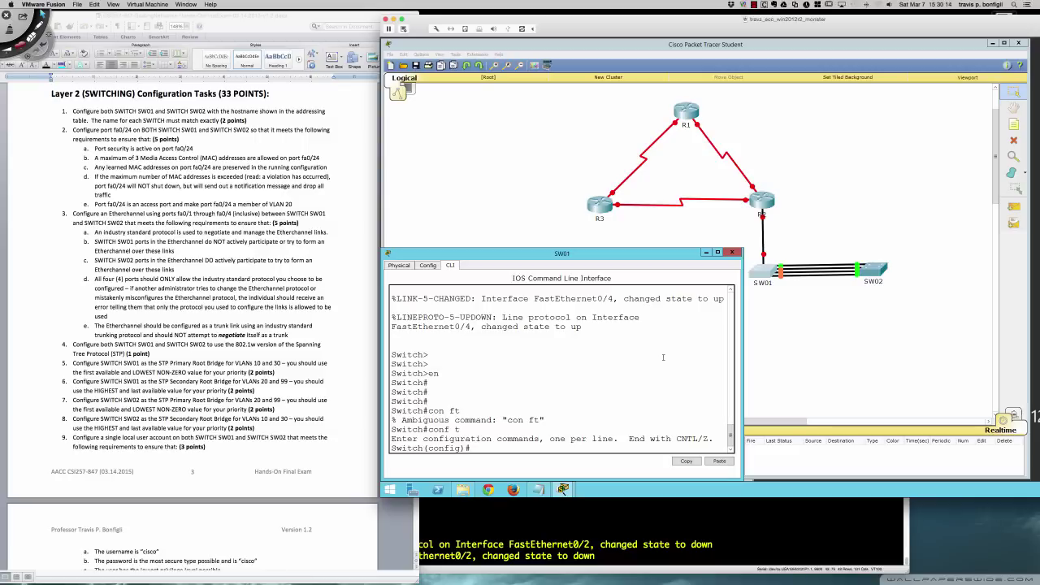
Set the switch hostname to SW01
text(host)
key(Tab)
text(SW)
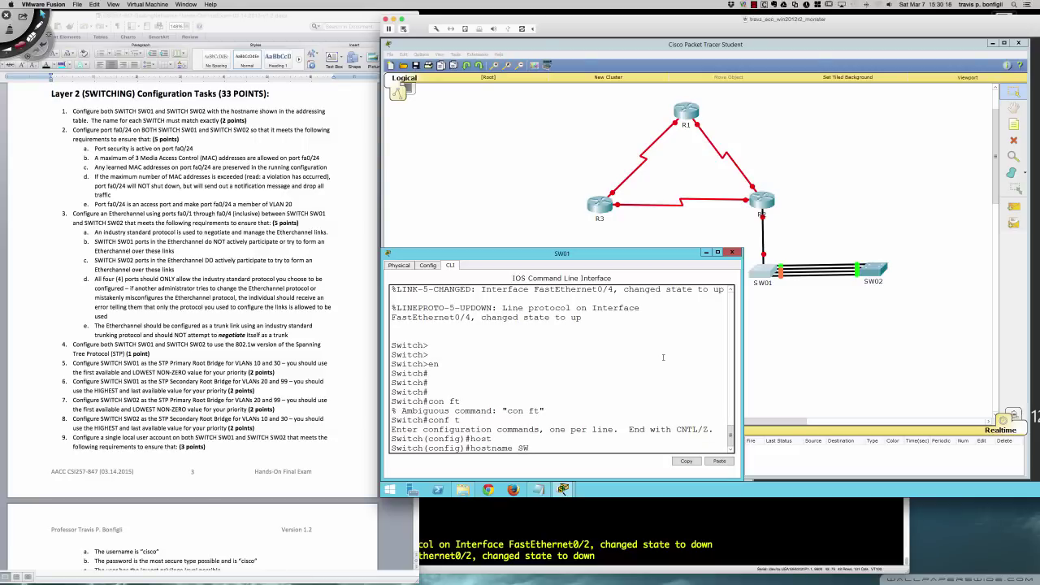
text(01)
key(Return)
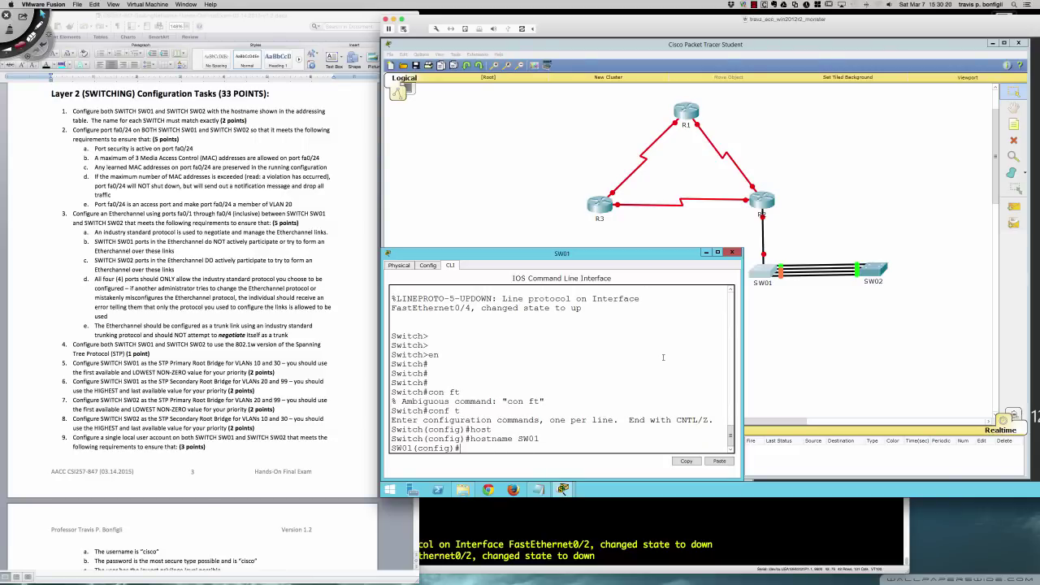
key(Return)
key(Return)
Open SW02's command line and enter privileged mode
click(875, 274)
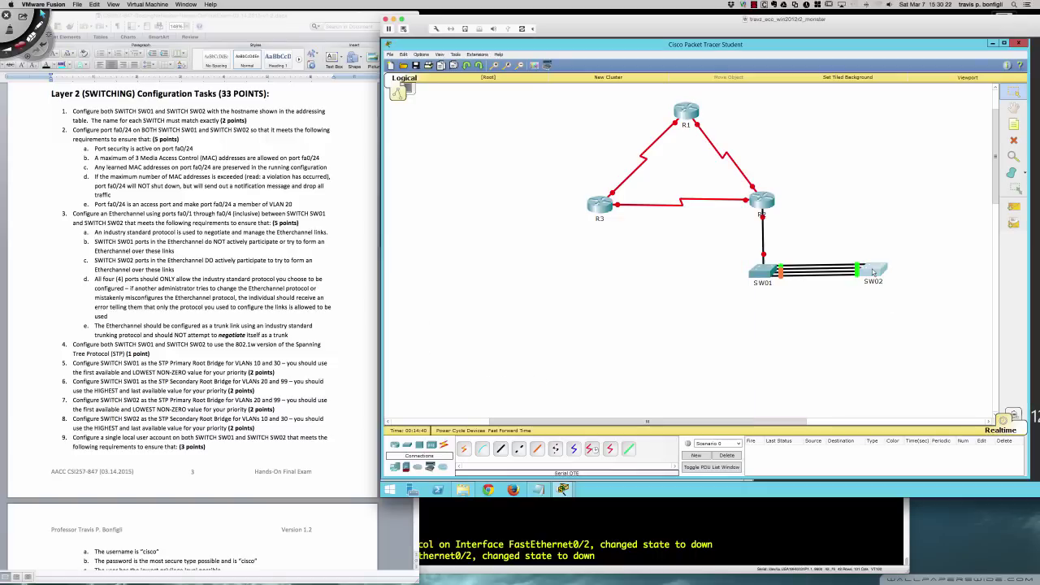
click(871, 274)
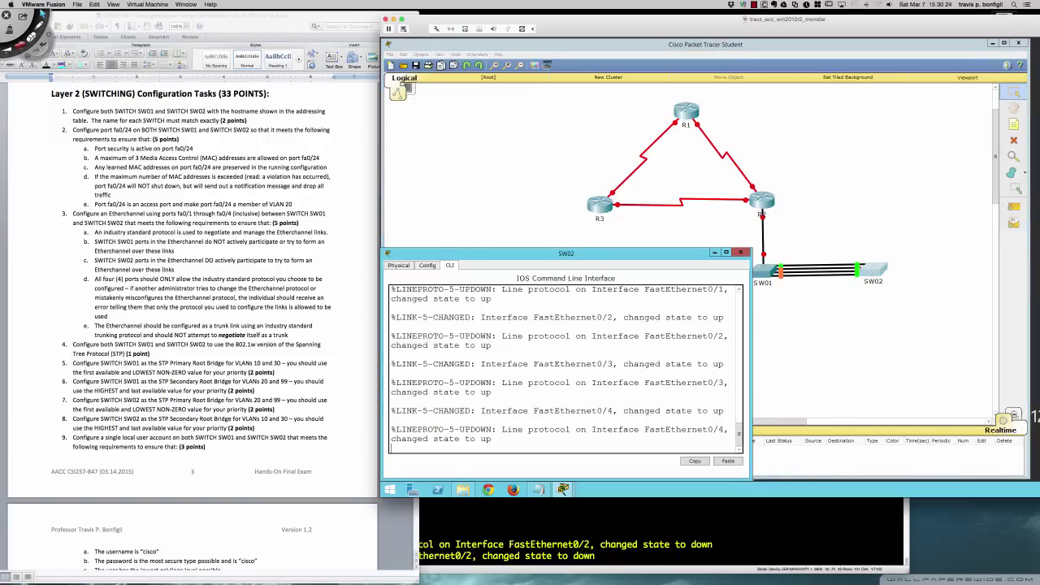
key(Return)
key(Return)
key(Return)
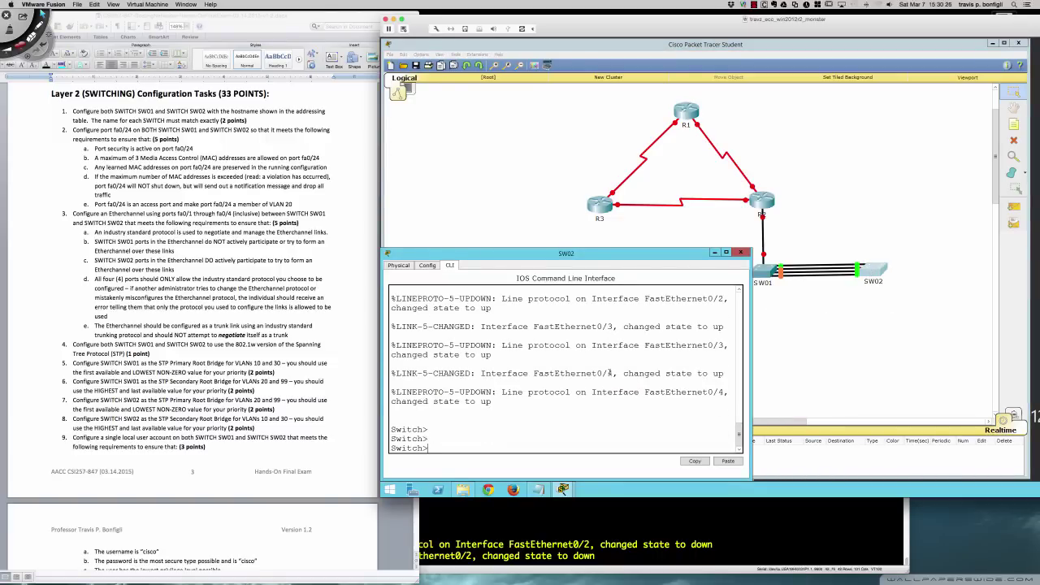
text(en)
key(Return)
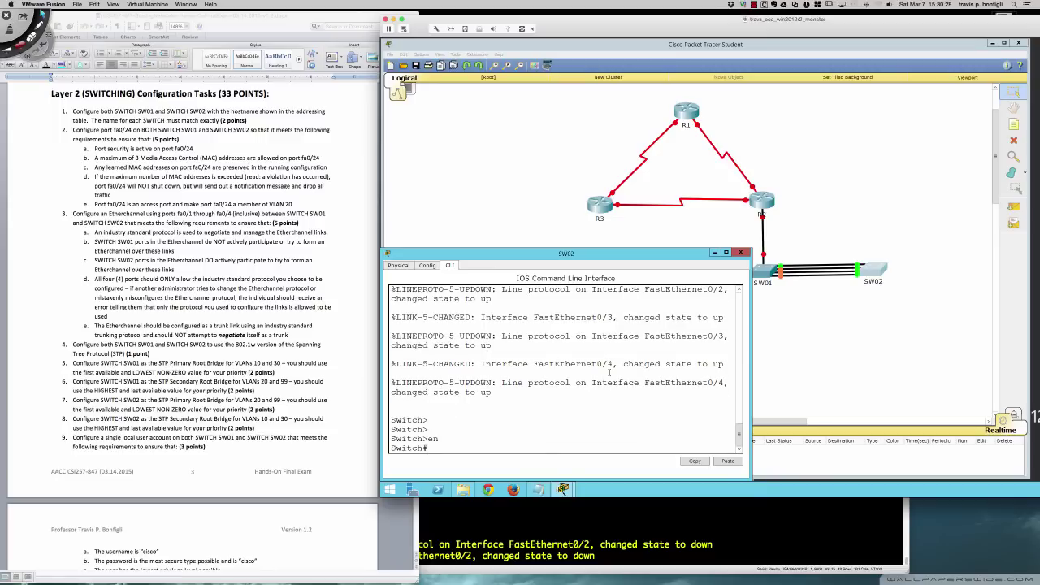
Enter global configuration and set the hostname to SW02
text(conf t)
key(Return)
text(host)
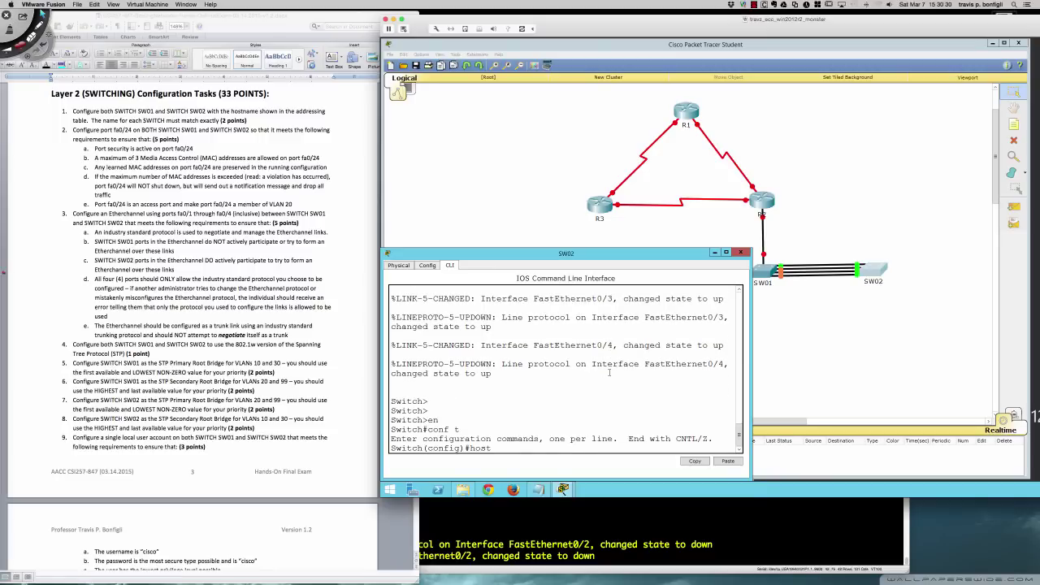
key(Tab)
text(SW02)
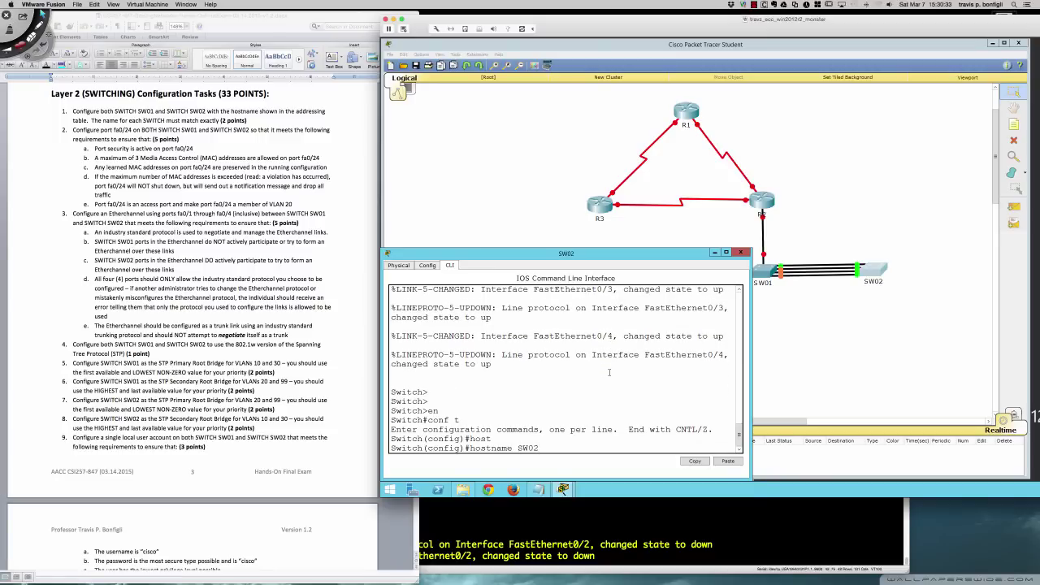
key(Return)
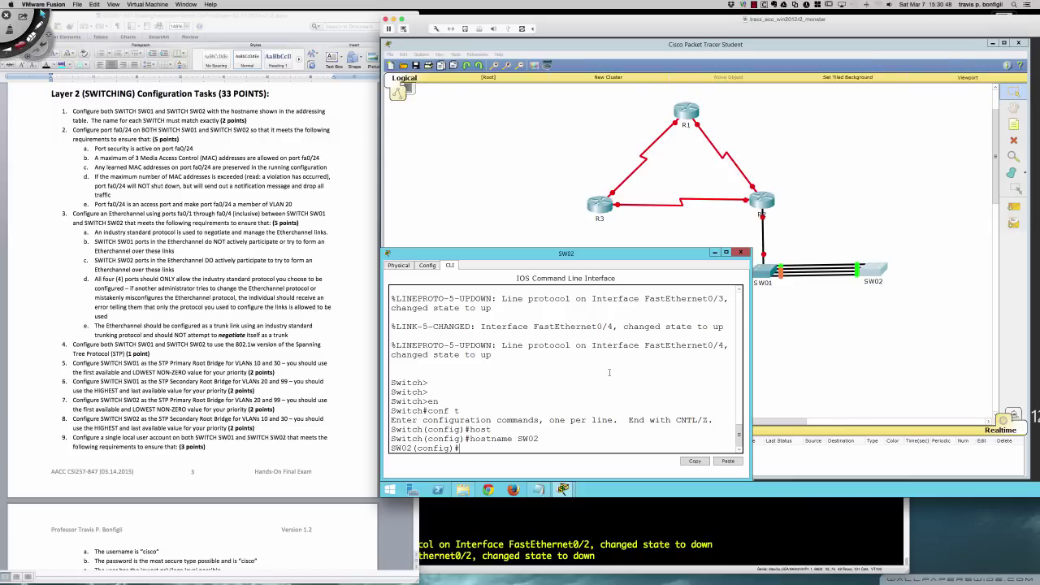
Select interface fa0/24 and try enabling port security, which is rejected
text(int fa0/24)
key(Return)
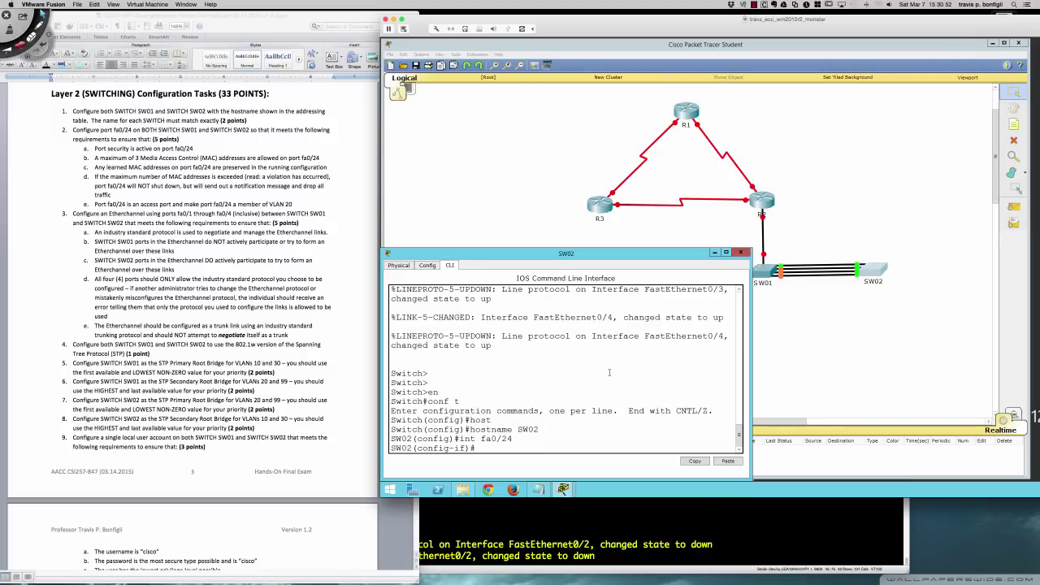
text(sw)
key(Tab)
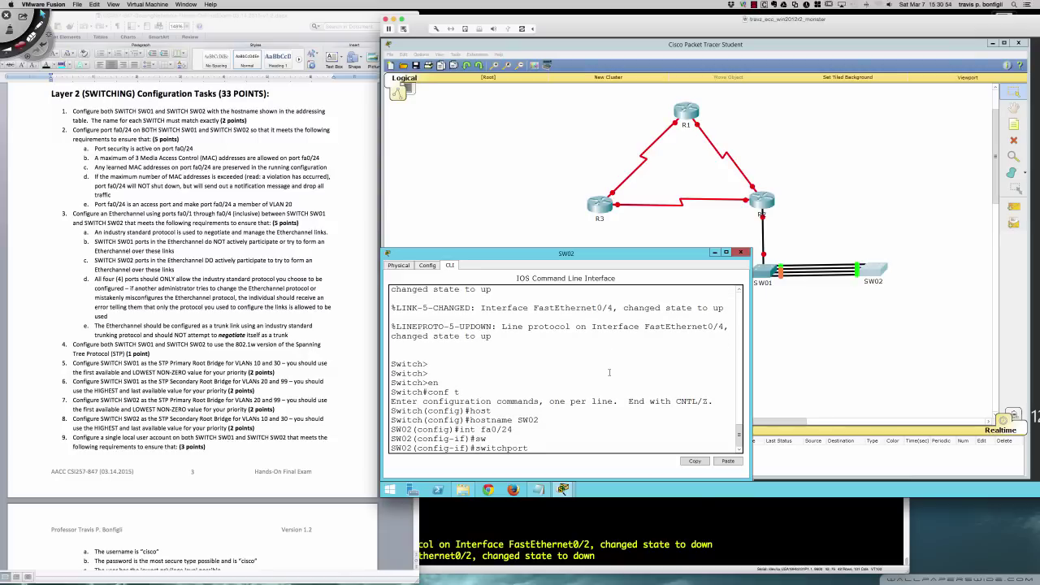
text(po)
key(Tab)
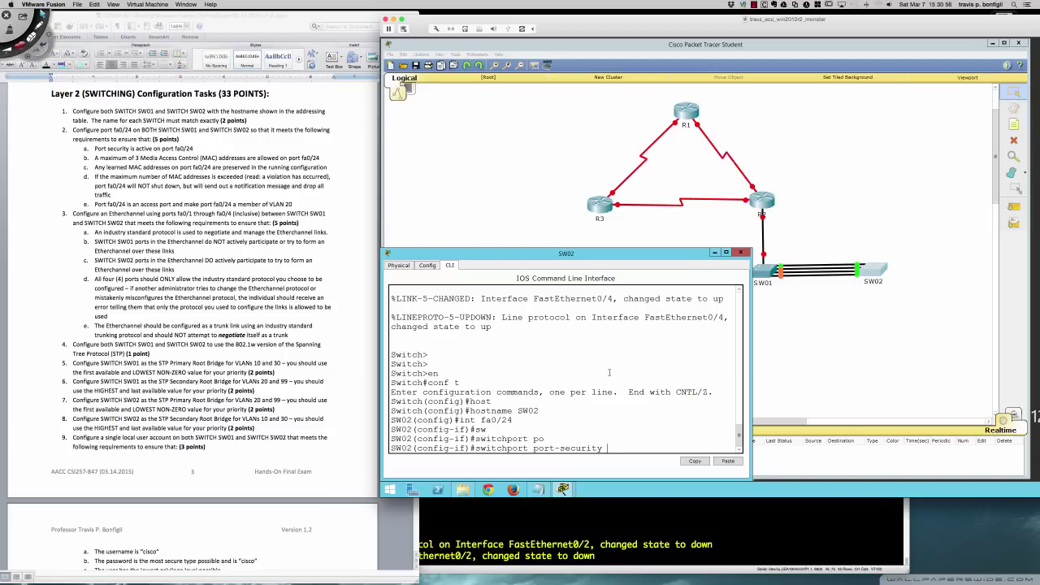
key(Return)
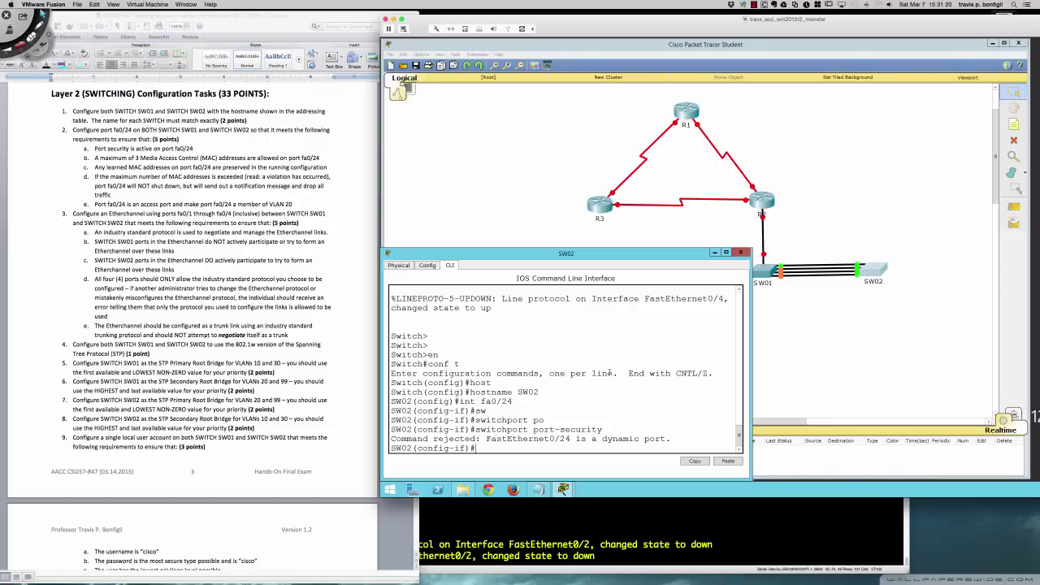
Make fa0/24 an access port
text(swi)
key(Tab)
text(mode acc)
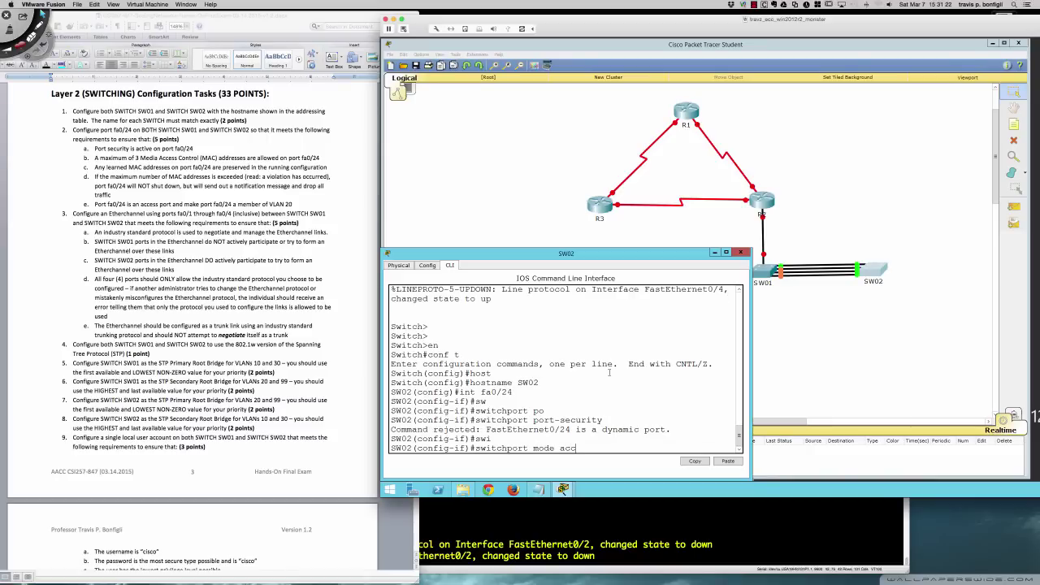
key(Tab)
key(Return)
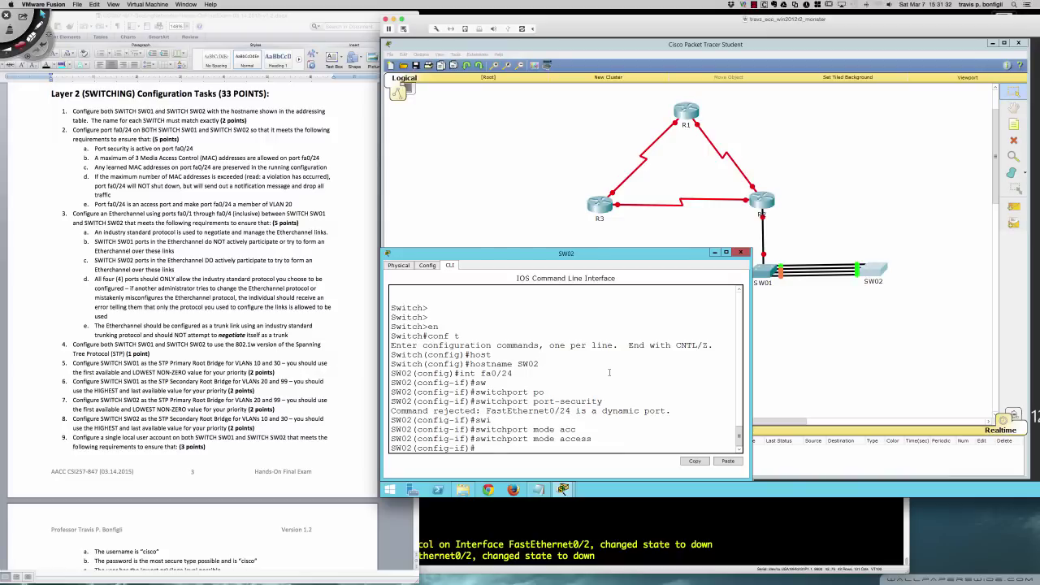
Enable port security on fa0/24
text(swi)
key(Tab)
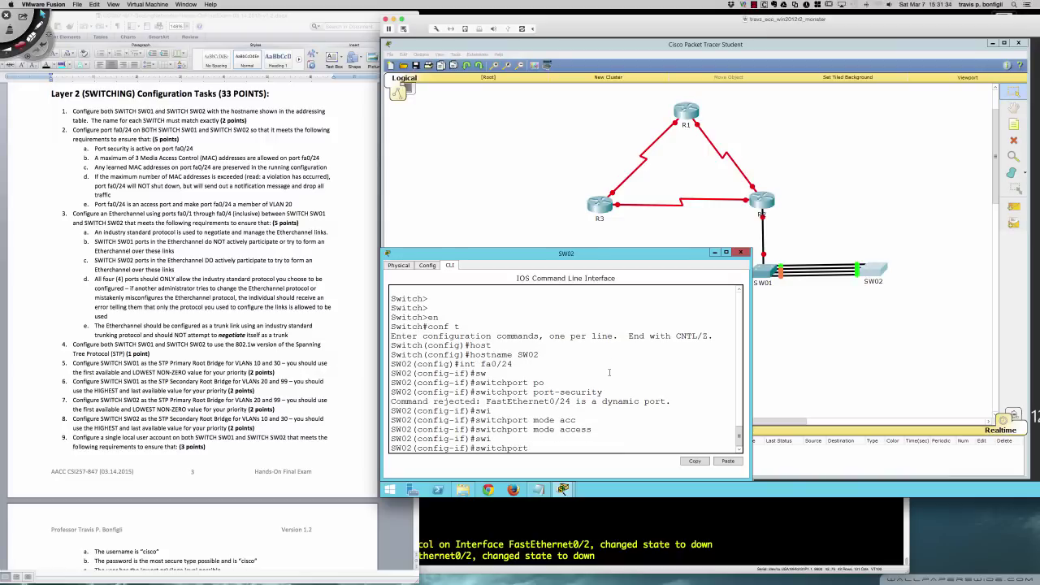
text(por)
key(Tab)
key(Return)
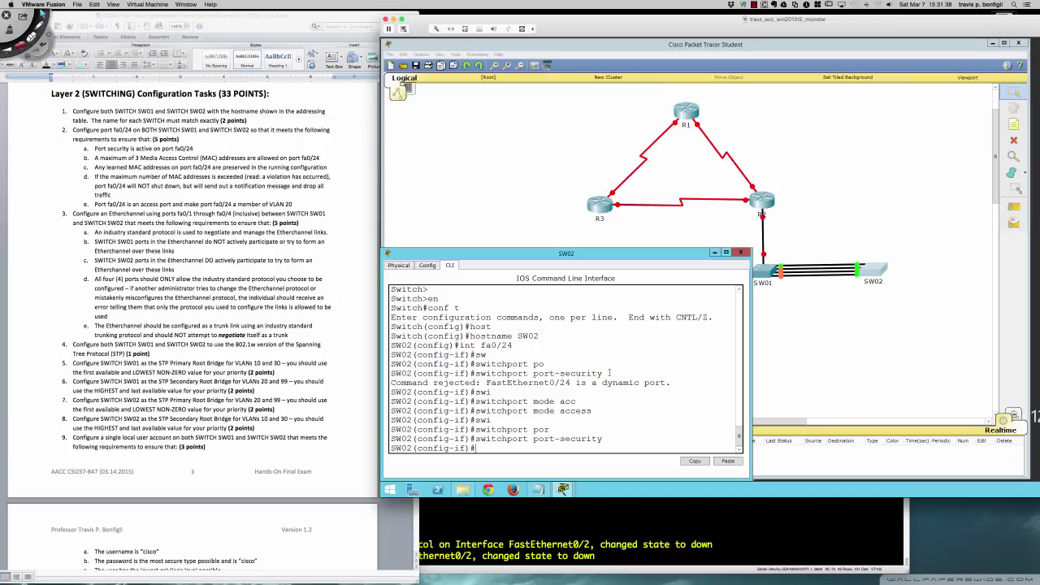
key(Return)
key(Return)
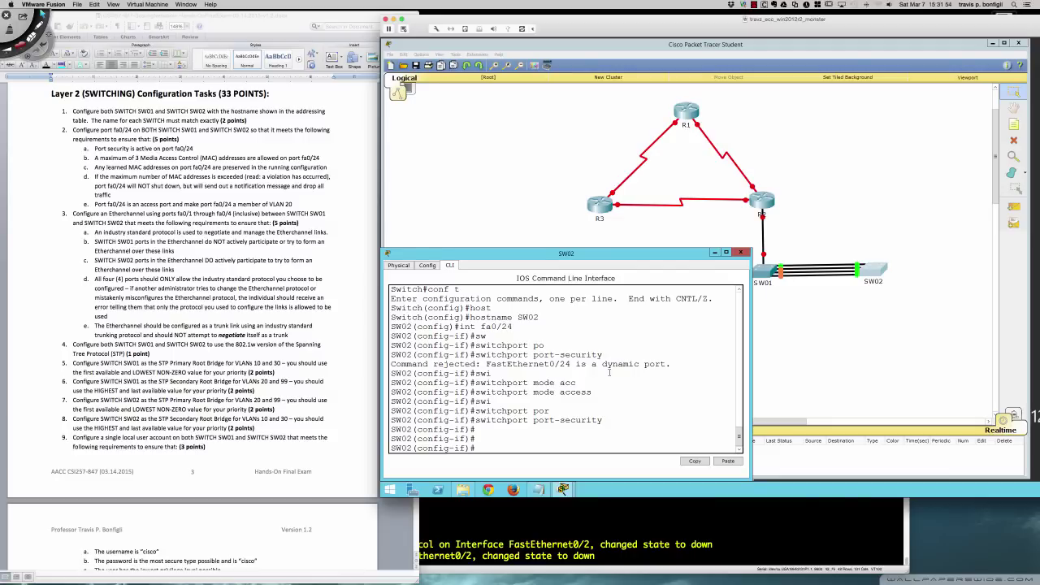
Limit fa0/24 port security to a maximum of 3 MAC addresses
text(swi)
key(Tab)
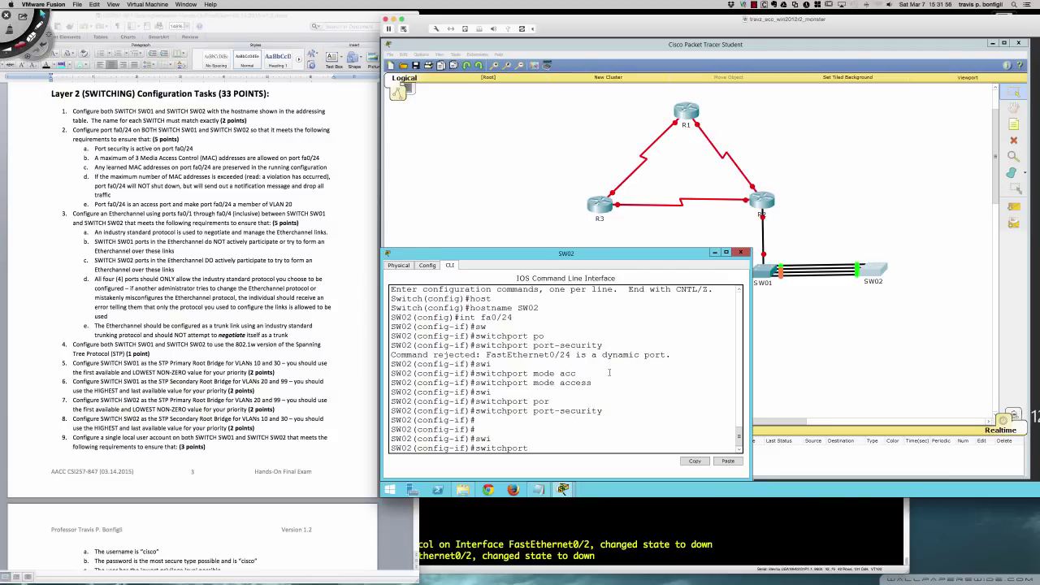
text(por)
key(Tab)
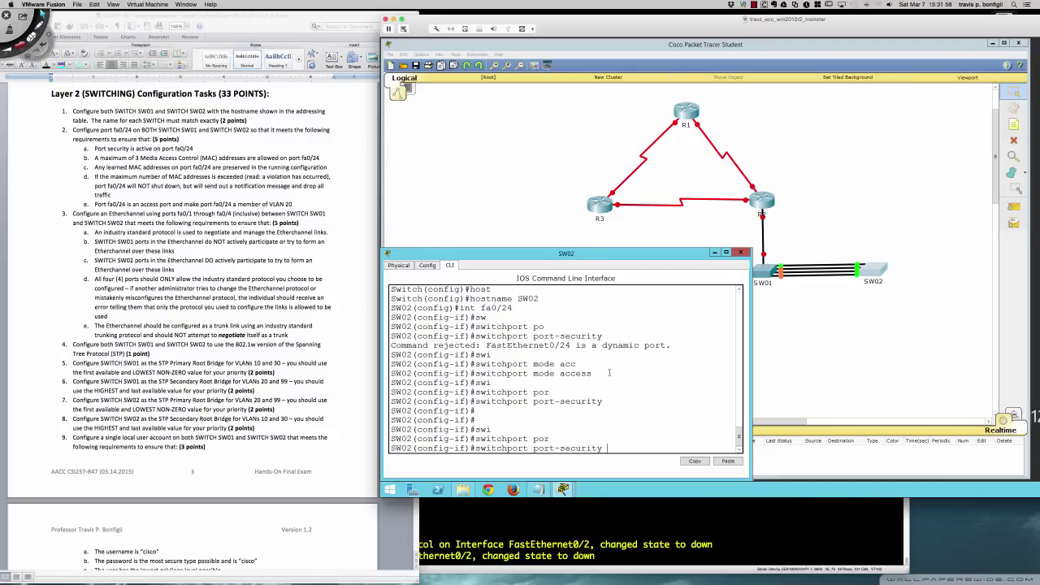
text(m)
text(ax)
key(Tab)
text(3)
key(Return)
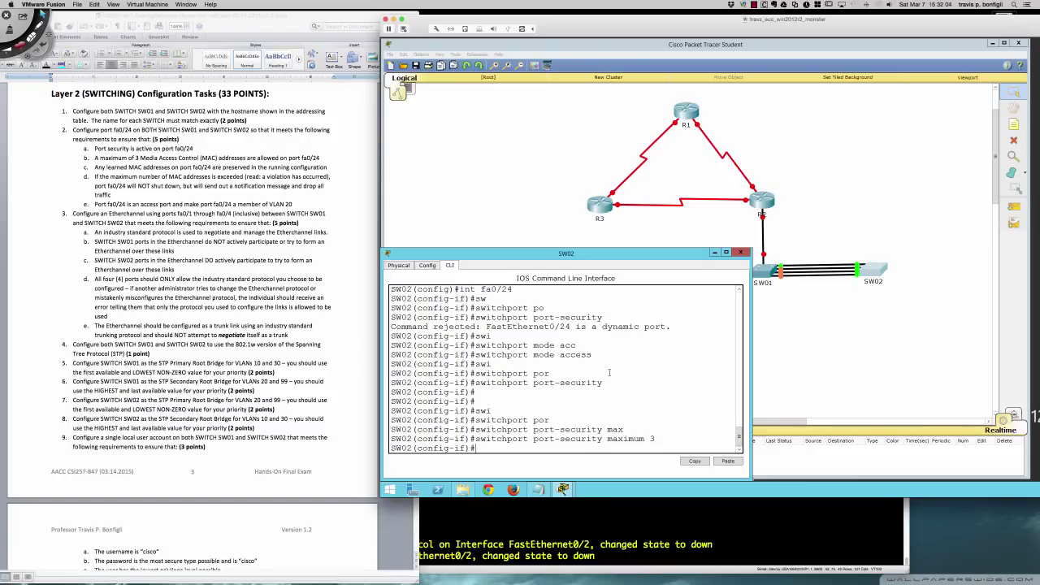
Enable sticky MAC address learning on fa0/24
text(swi)
key(Tab)
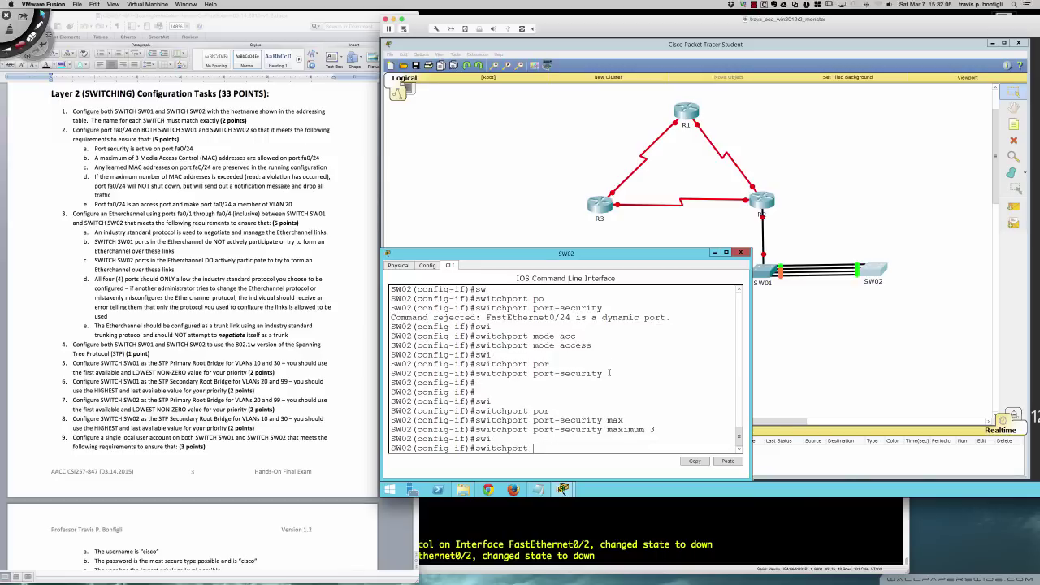
text(por)
key(Tab)
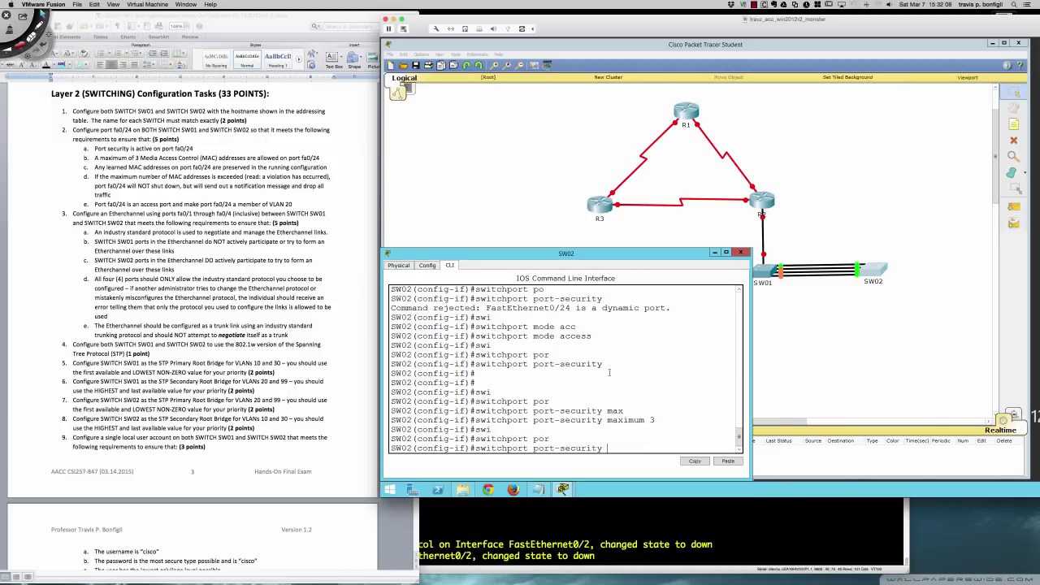
text(mac)
key(Tab)
text(a)
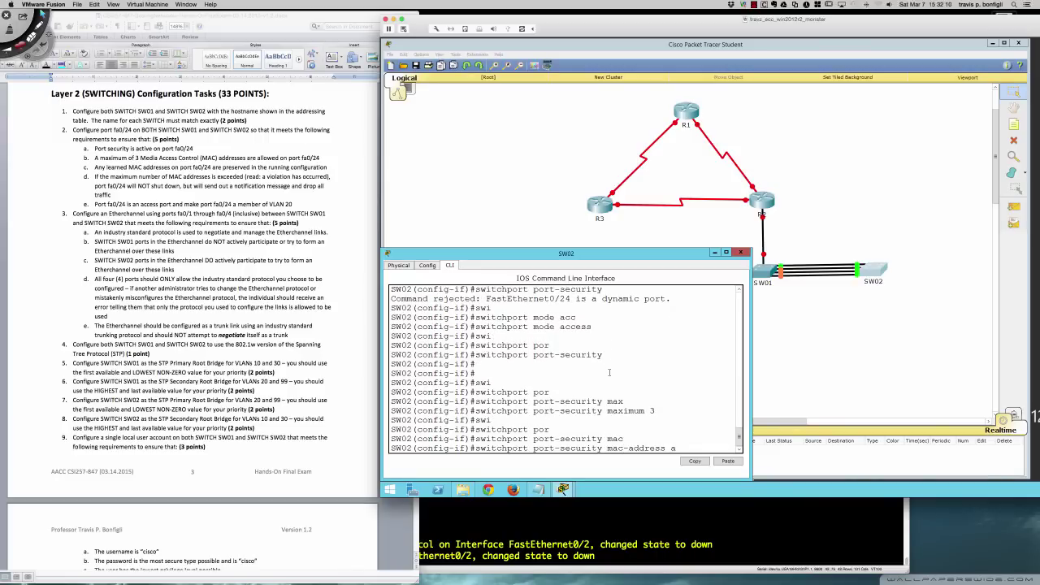
key(BackSpace)
text(sti)
key(Tab)
key(Return)
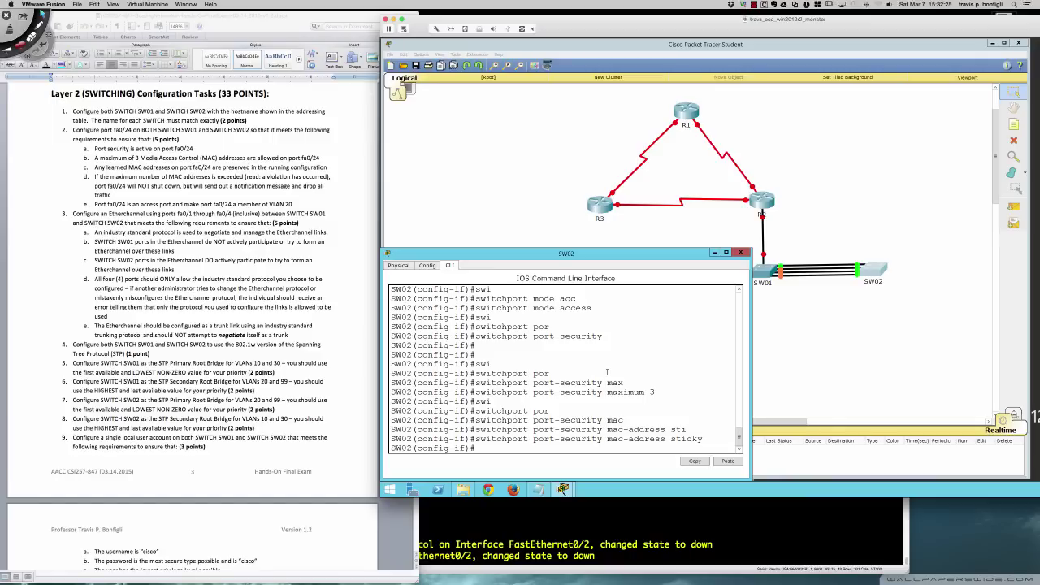
Set fa0/24's port-security violation mode to restrict
text(swi)
key(Tab)
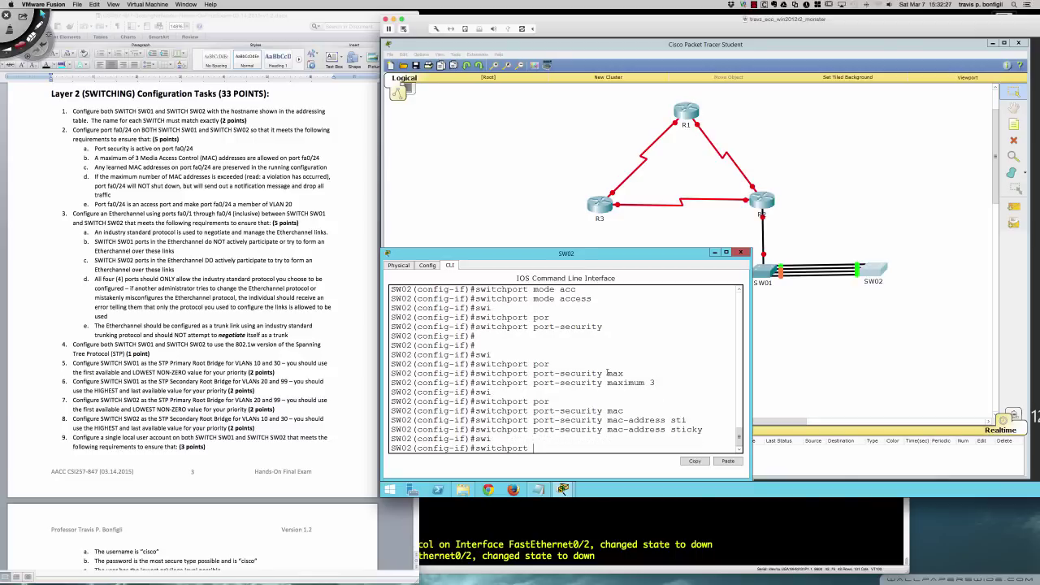
text(por)
key(Tab)
text(via)
key(Tab)
key(BackSpace)
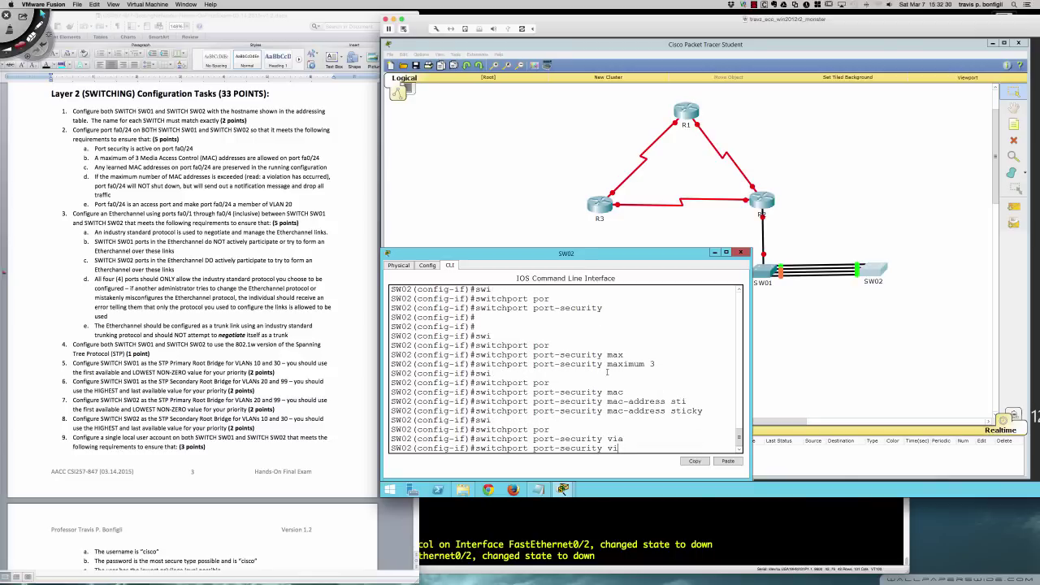
text(o)
key(Tab)
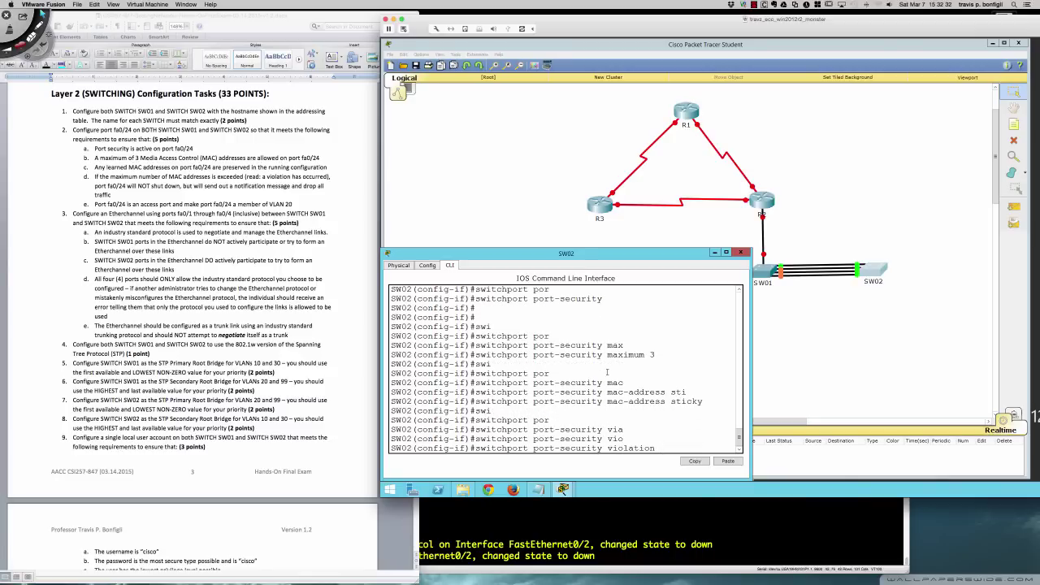
text(rest)
key(Tab)
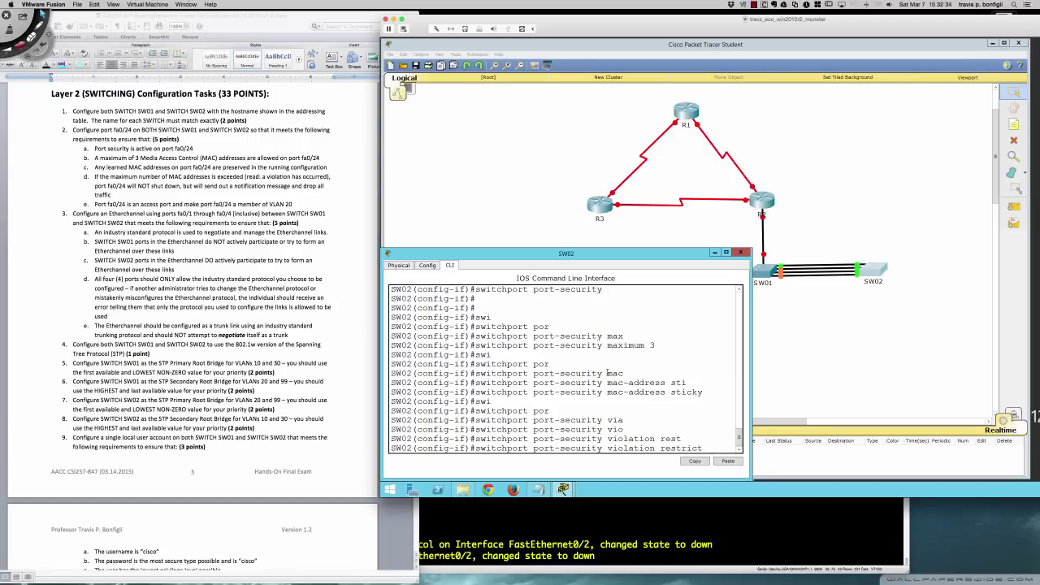
key(Return)
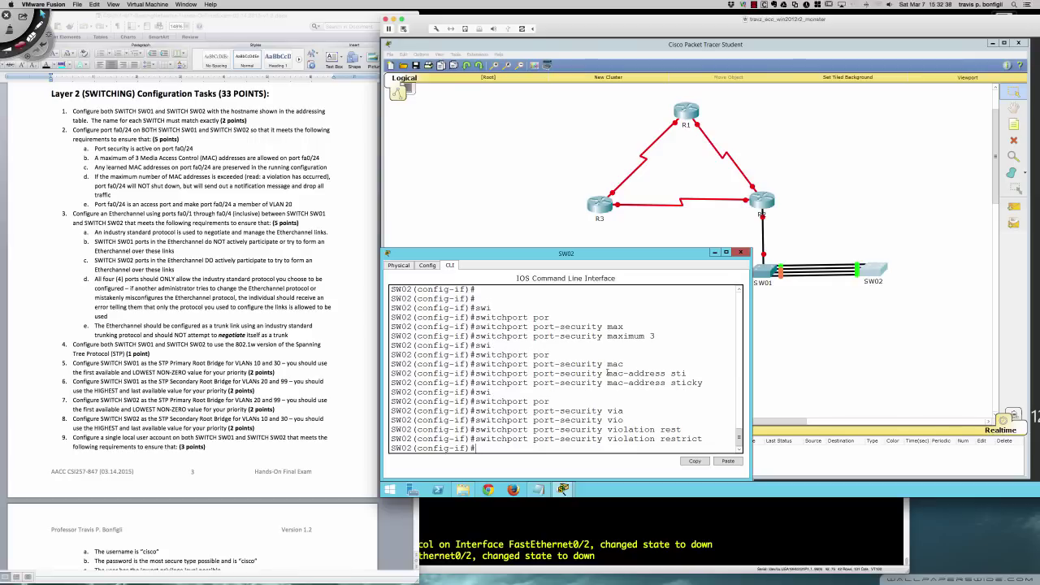
key(Return)
key(Return)
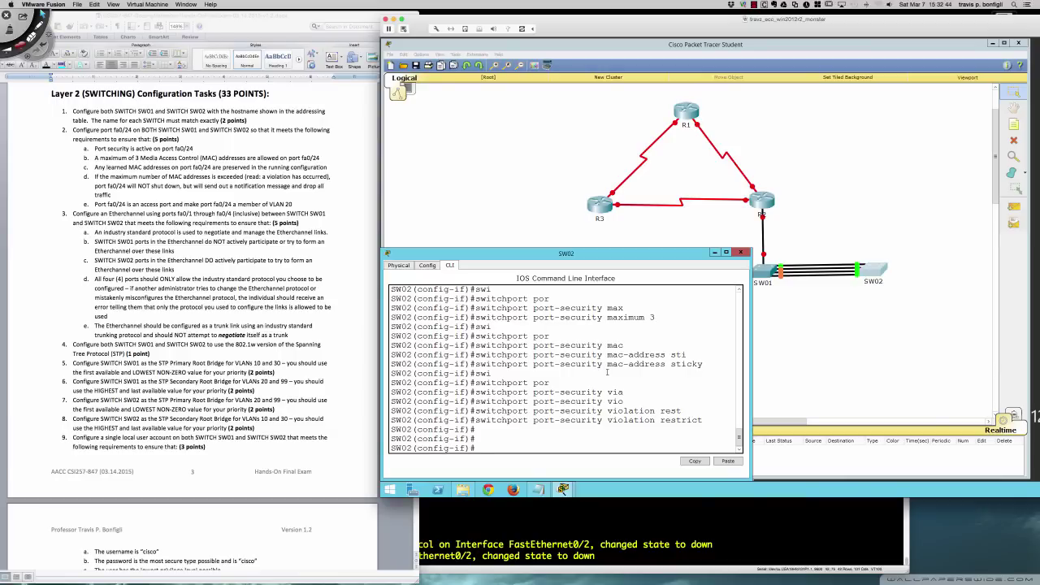
Put fa0/24 into access VLAN 20, then switch to SW01's command line
text(swi)
key(Tab)
text(acc)
key(Tab)
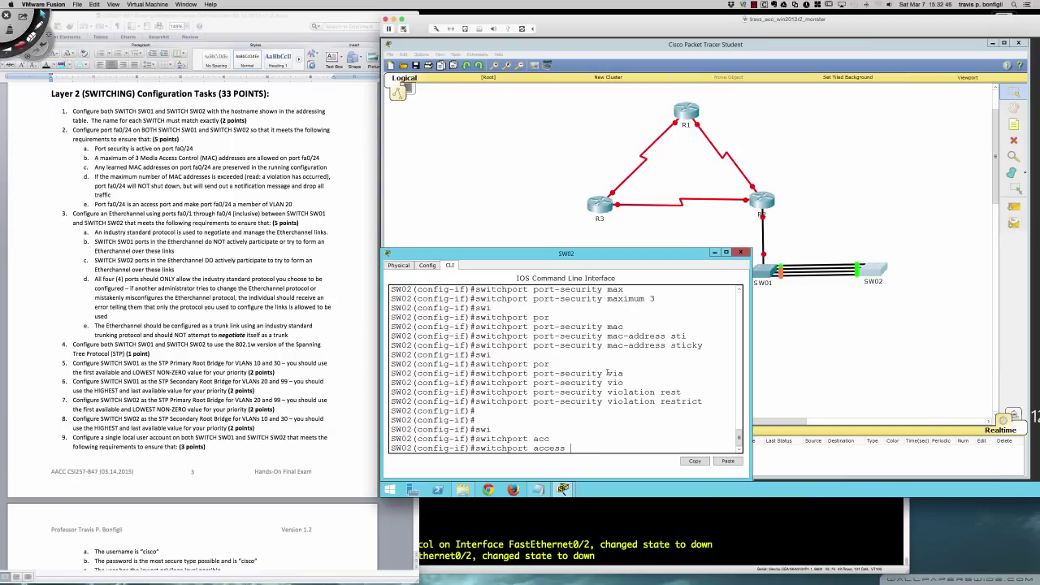
text(vlan 20)
key(Return)
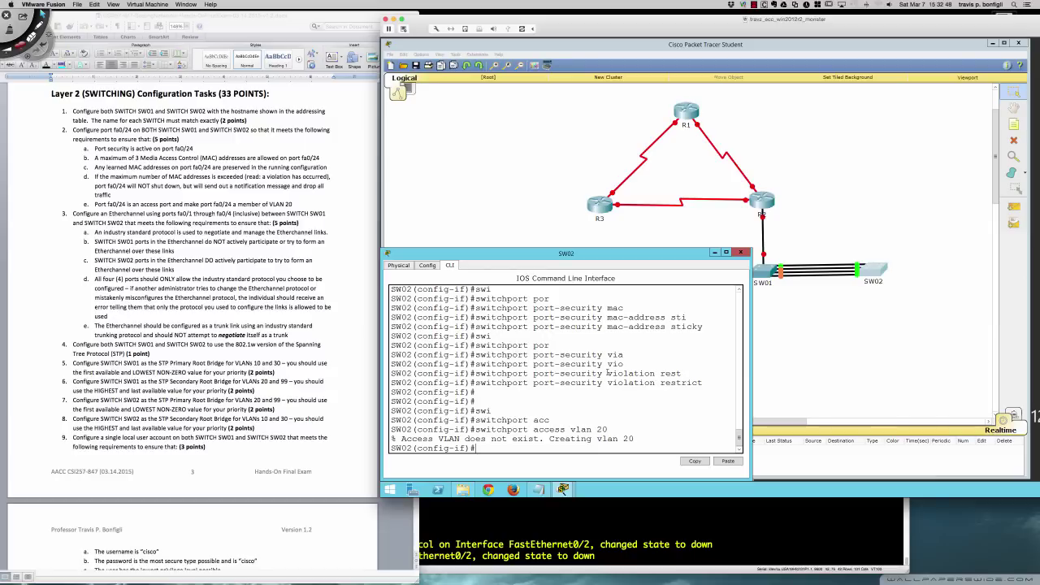
key(Return)
key(Return)
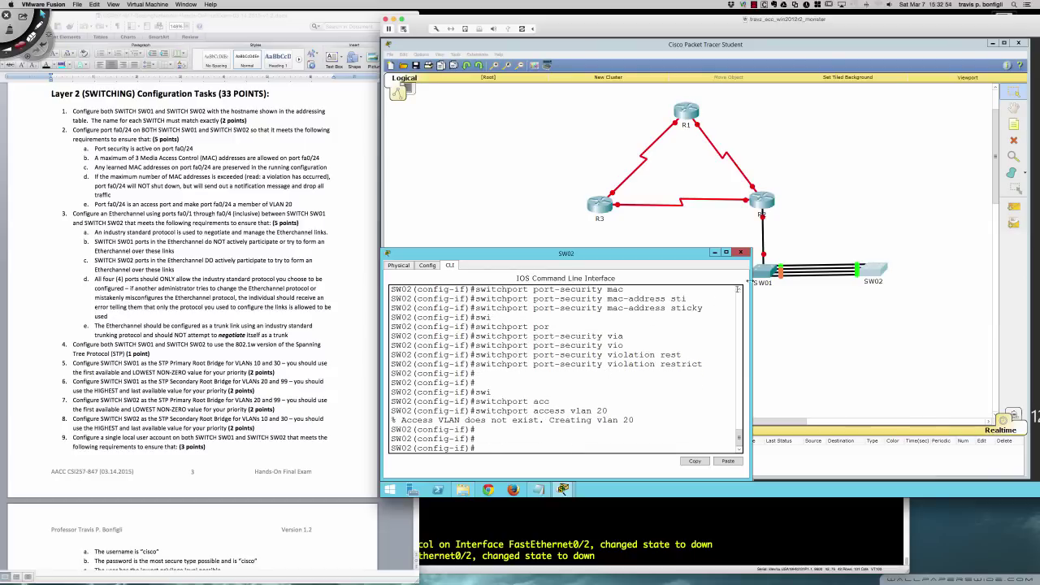
click(767, 271)
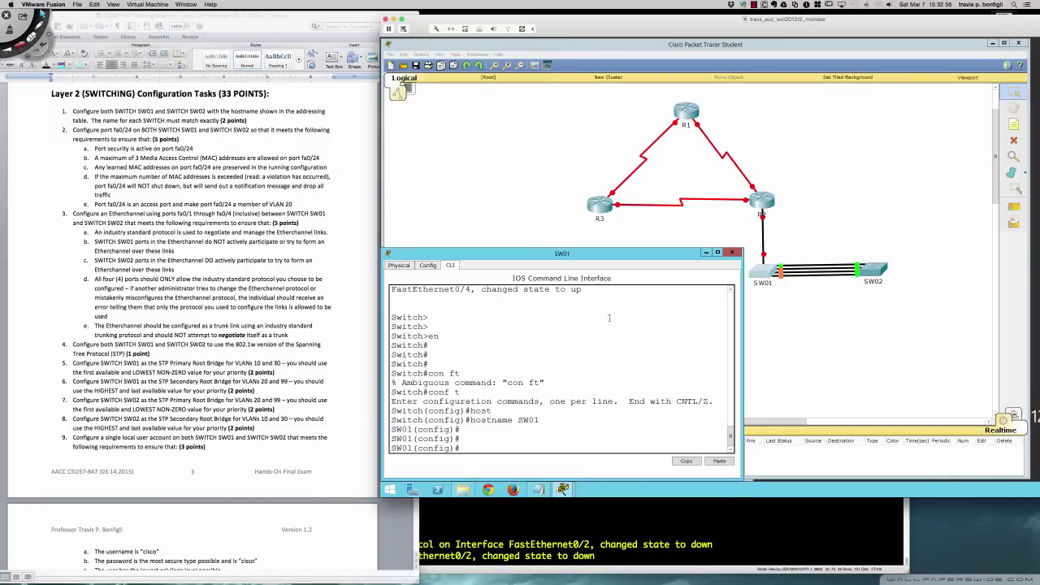
On SW01, make interface fa0/24 an access port
key(Return)
key(Return)
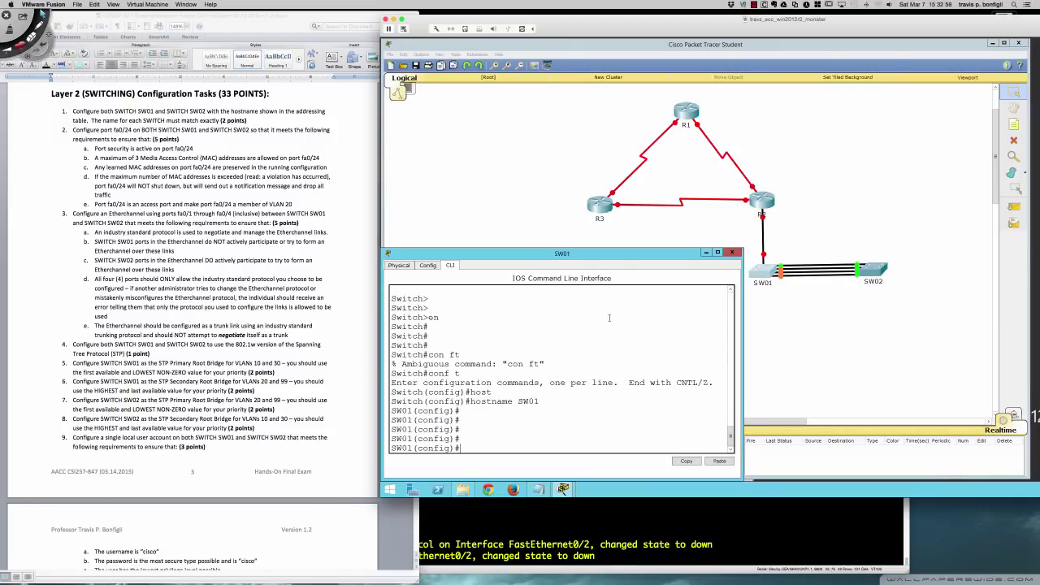
text(int fa0/24)
key(Return)
text(swi)
key(Tab)
text(mode a)
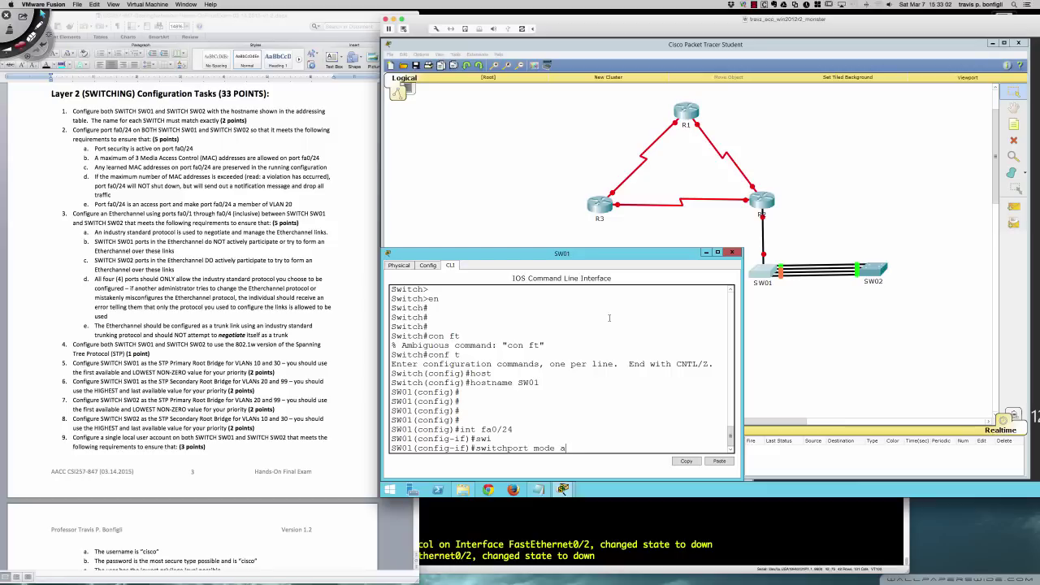
text(c)
key(Tab)
key(Return)
Enable port security on fa0/24 with a maximum of 3 MAC addresses
text(swi)
key(Tab)
text(port)
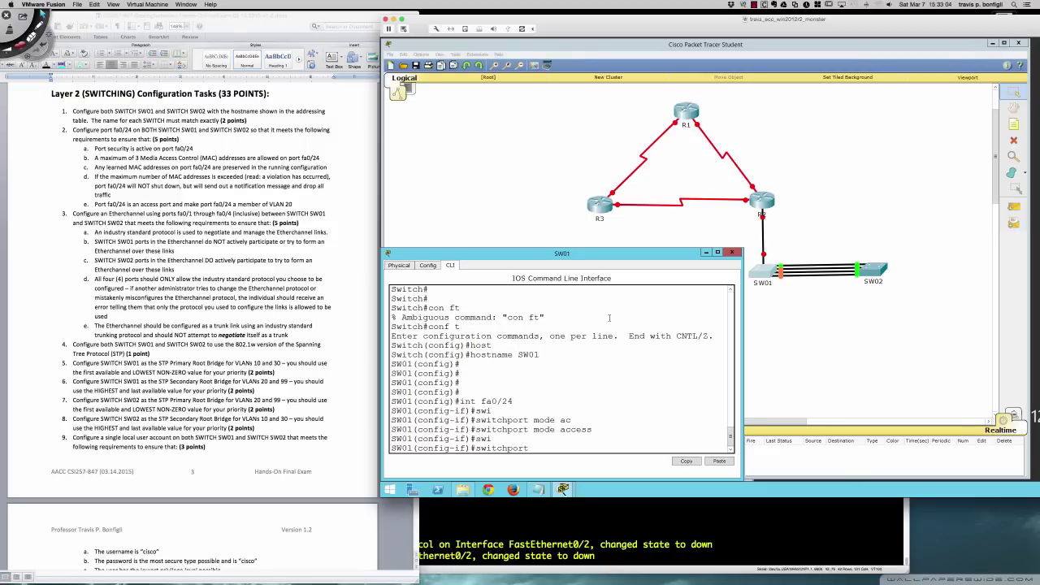
key(Tab)
key(Return)
text(swi)
key(Tab)
text(por)
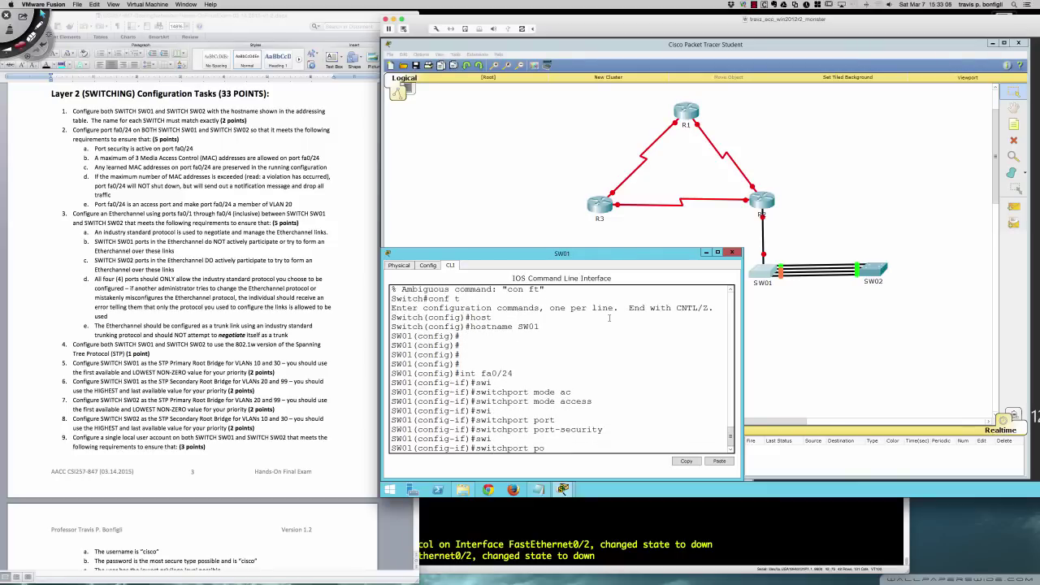
key(Tab)
text(max)
key(Tab)
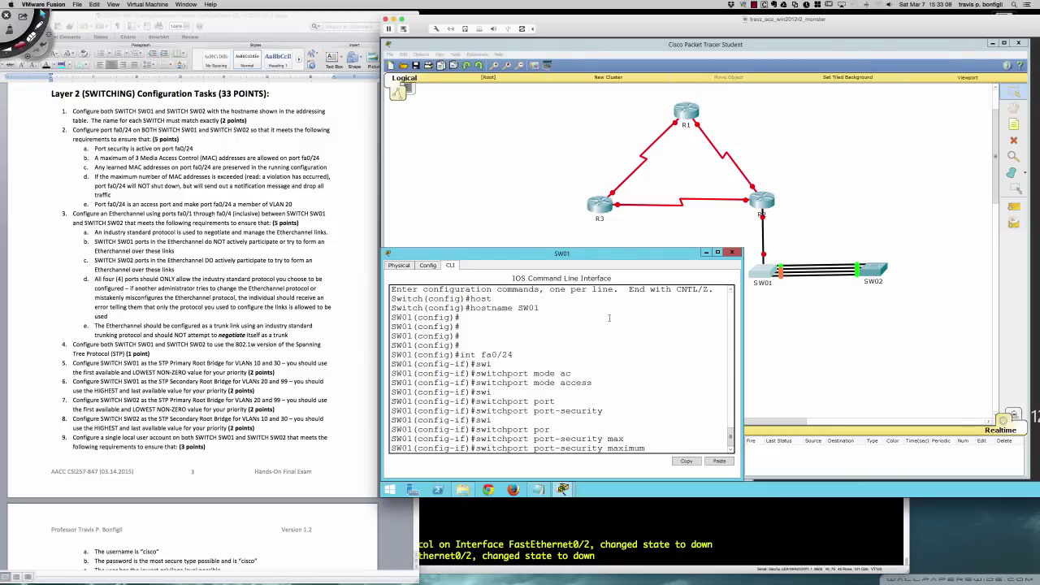
text(3)
key(Return)
Set fa0/24's port-security violation mode to restrict
text(swi)
key(Tab)
text(port)
key(Tab)
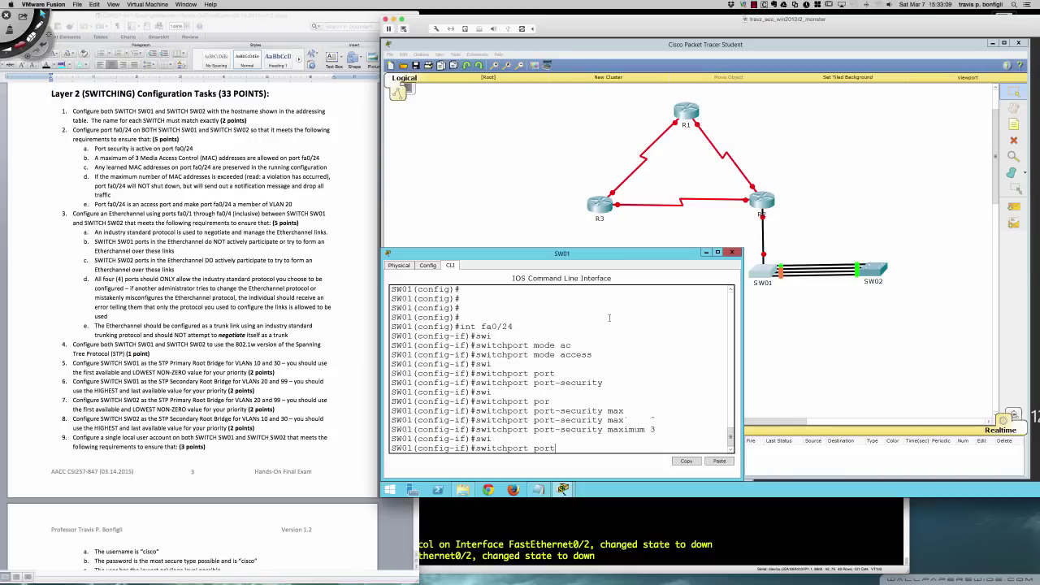
text(vi)
key(Tab)
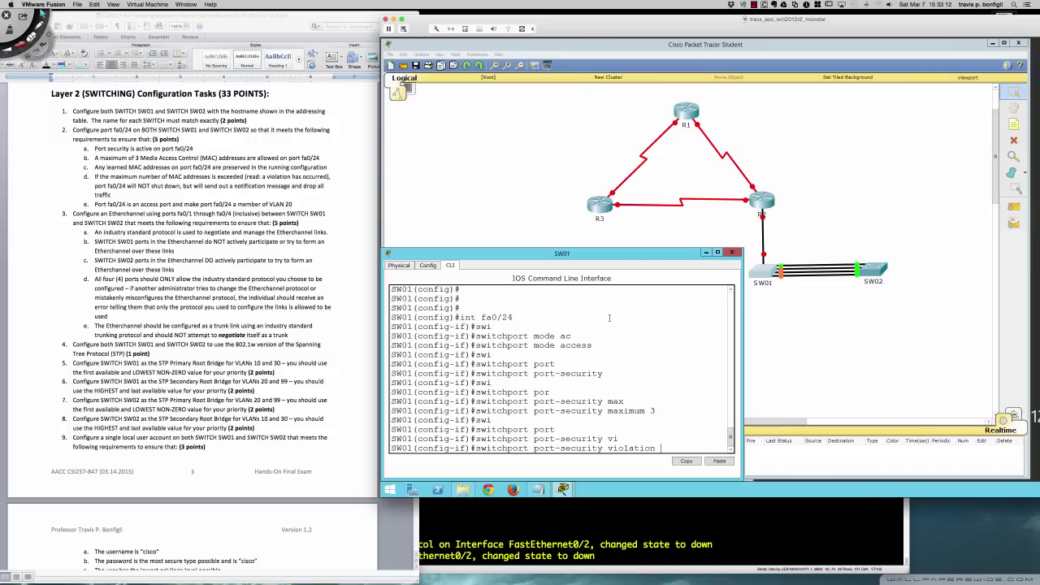
text(res)
key(Tab)
key(Return)
Enable sticky MAC address learning on fa0/24
text(si)
key(Tab)
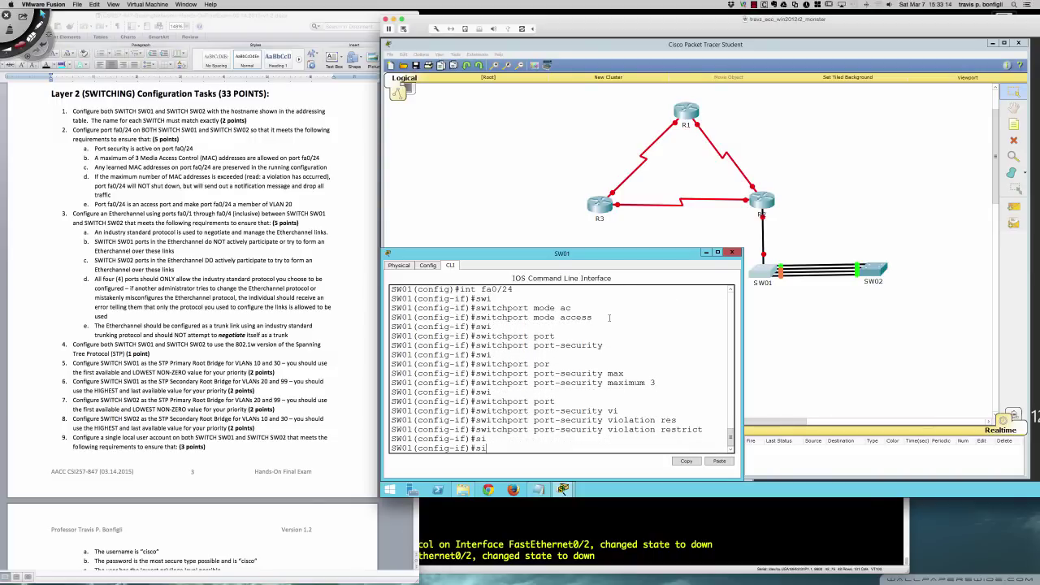
key(BackSpace)
text(w)
key(Tab)
text(por)
key(Tab)
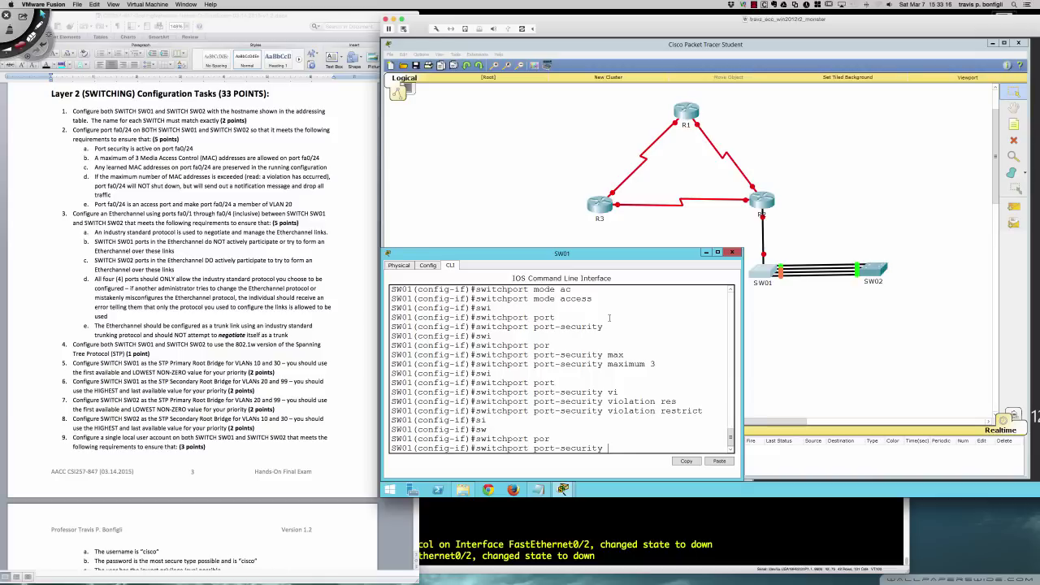
text(mac)
key(Tab)
text(sti)
key(Tab)
key(Return)
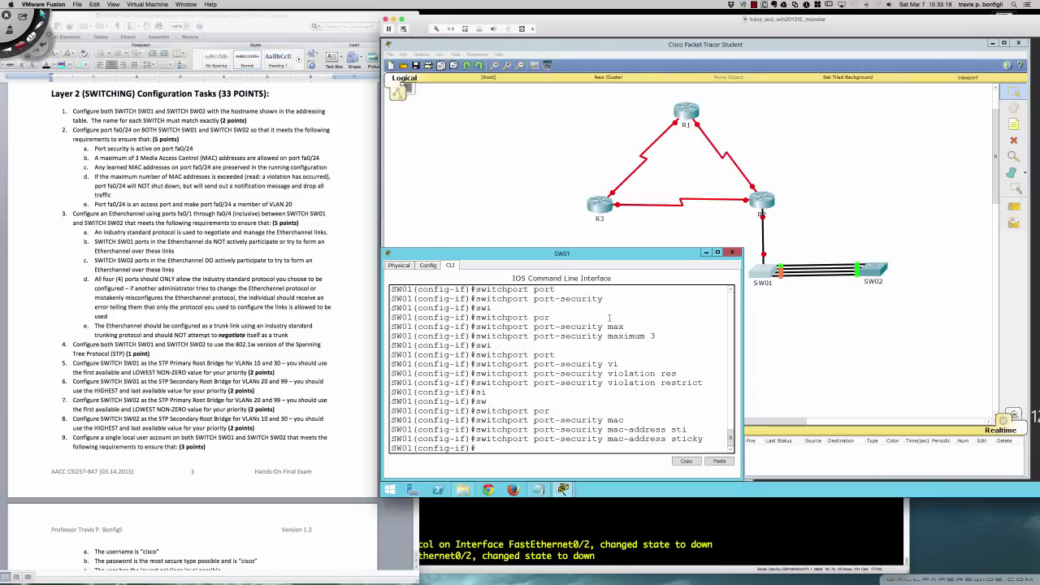
Assign fa0/24 to access VLAN 20, creating the VLAN
text(wi)
key(Tab)
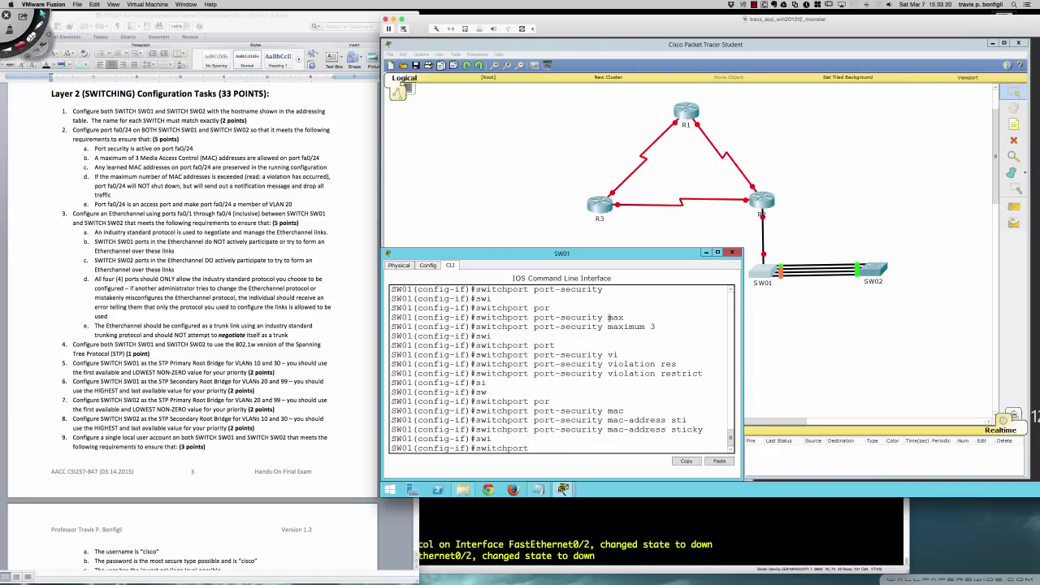
text(ac)
key(Tab)
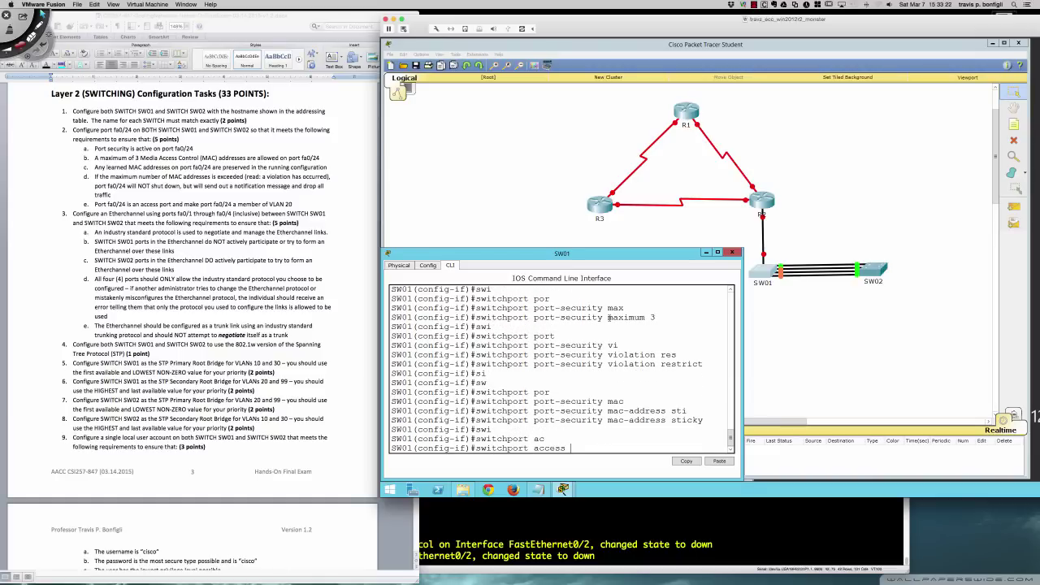
text(vlan 20)
key(Return)
key(Return)
key(Return)
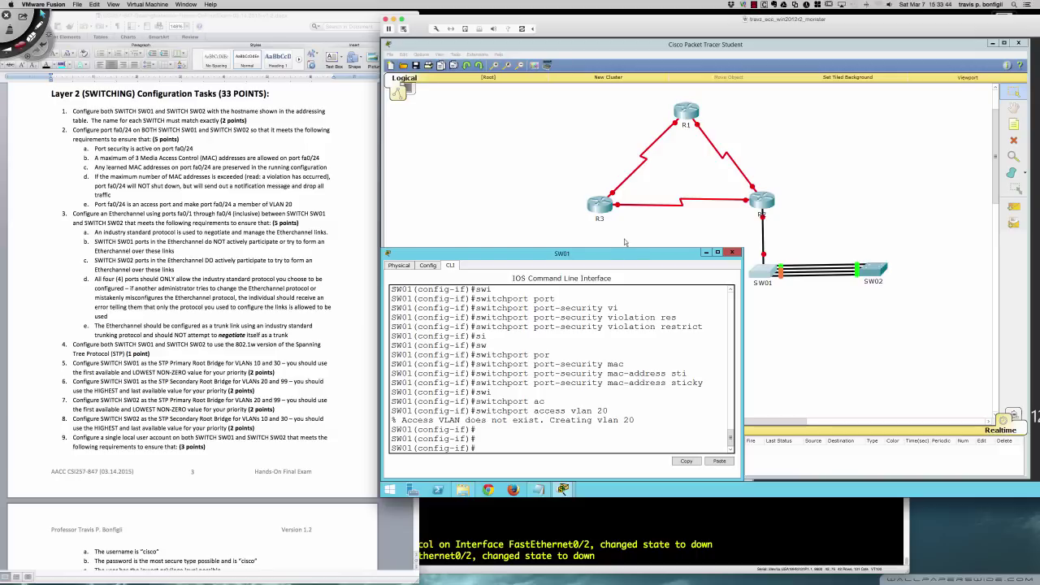
Decline the R3 router's setup dialog and edit its Display Name, which ends up as R244
click(598, 209)
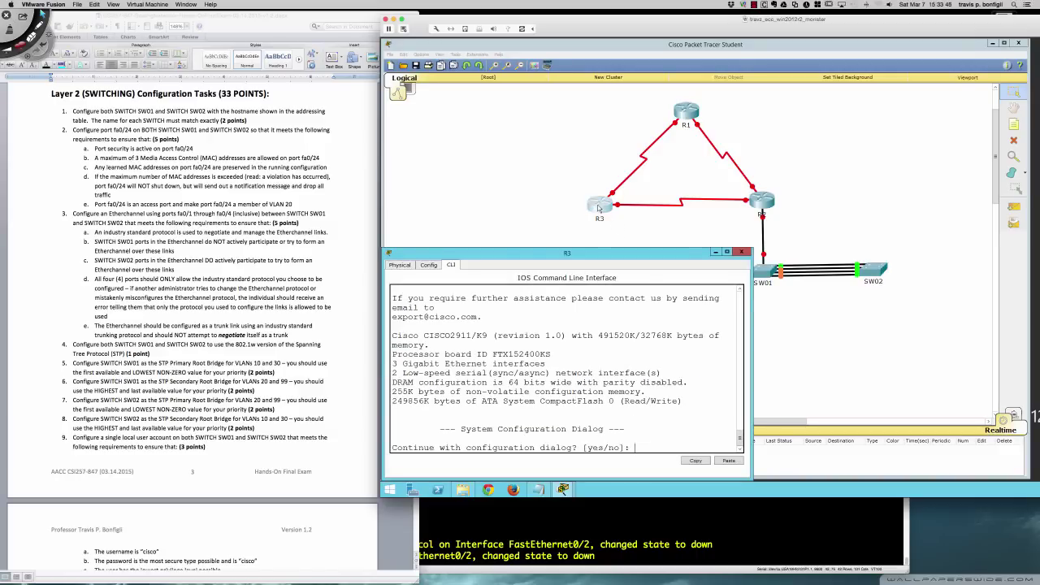
text(n)
key(Return)
click(428, 265)
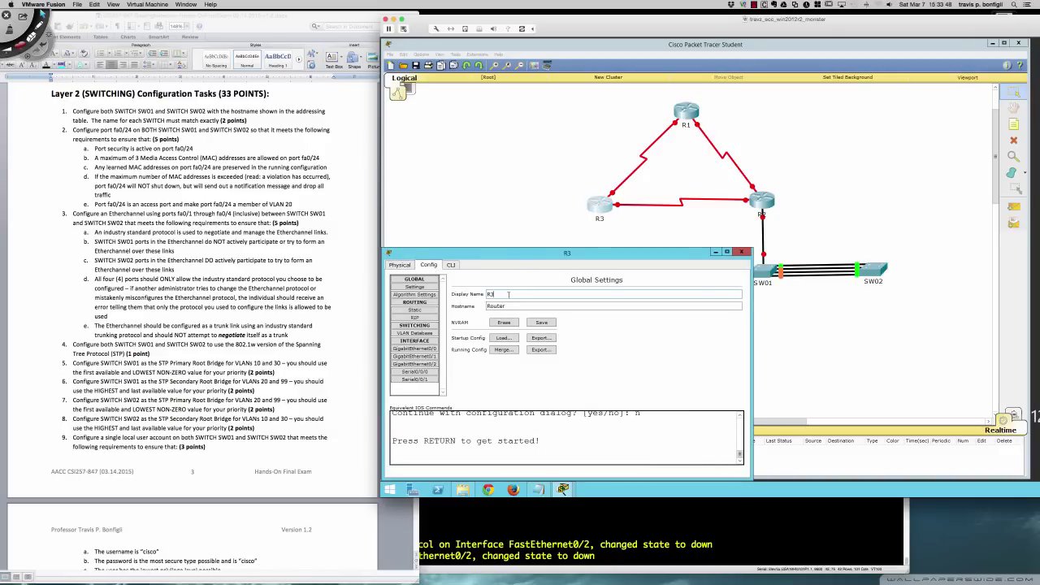
key(BackSpace)
text(2)
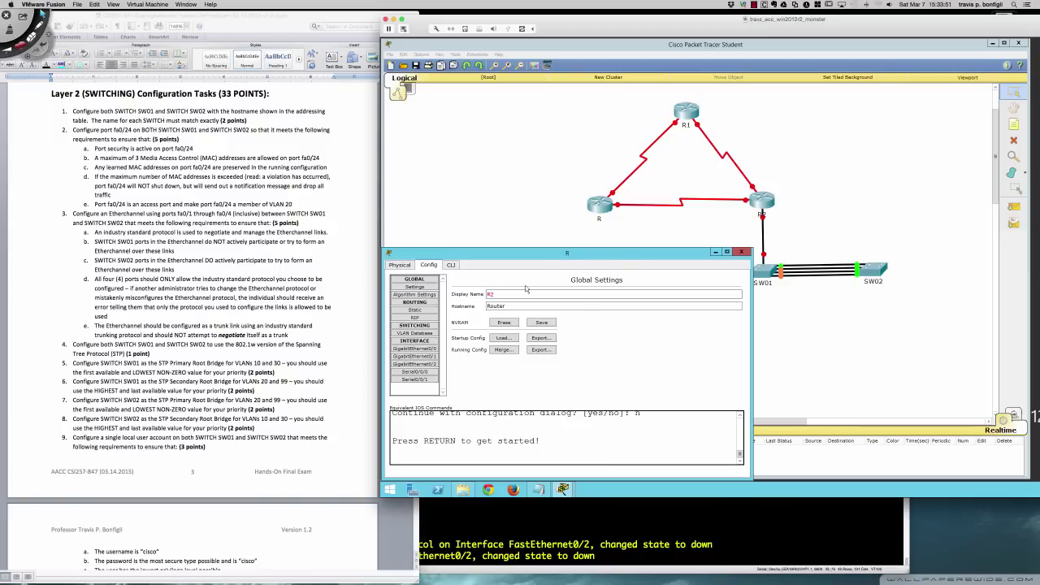
text(44)
click(558, 246)
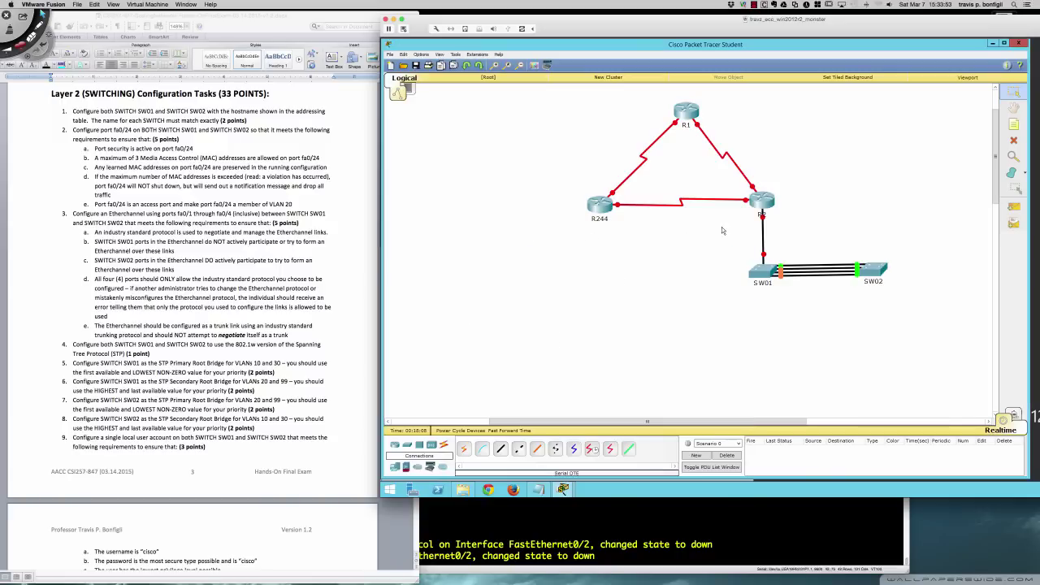
Correct the router's Display Name from R244 to R2
click(757, 205)
click(430, 265)
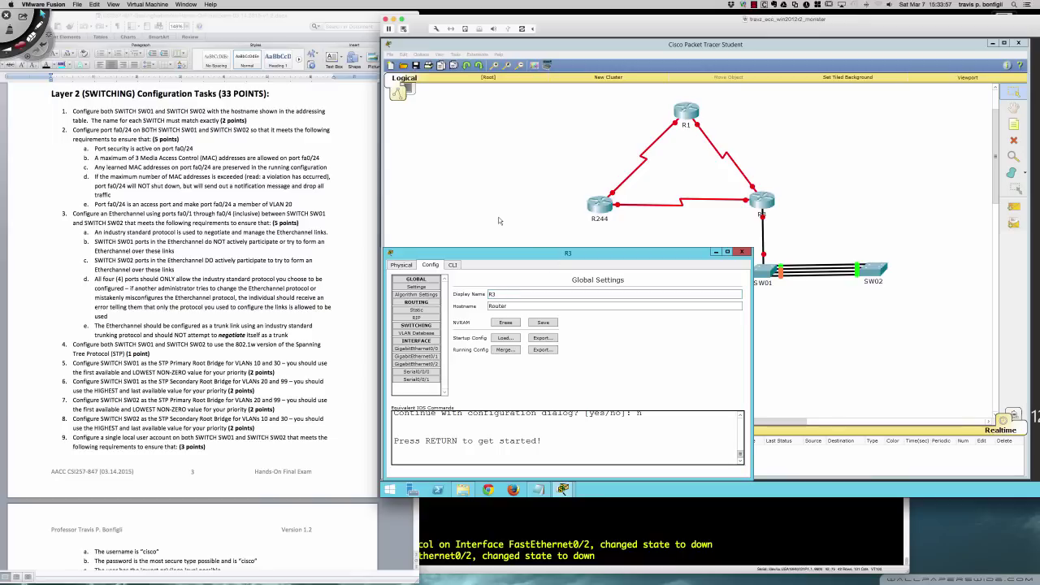
click(528, 217)
click(602, 208)
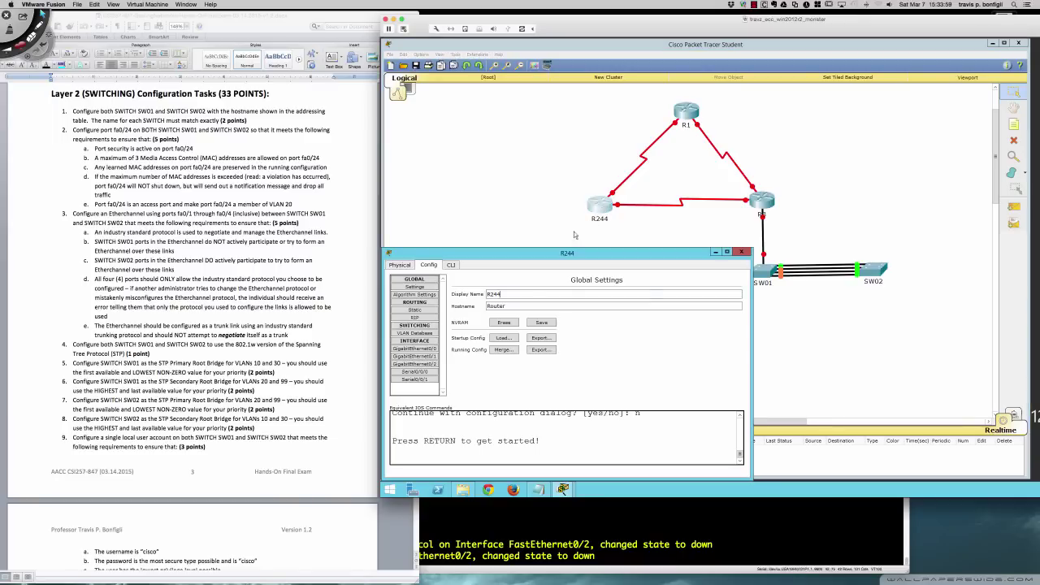
click(508, 295)
key(BackSpace)
key(BackSpace)
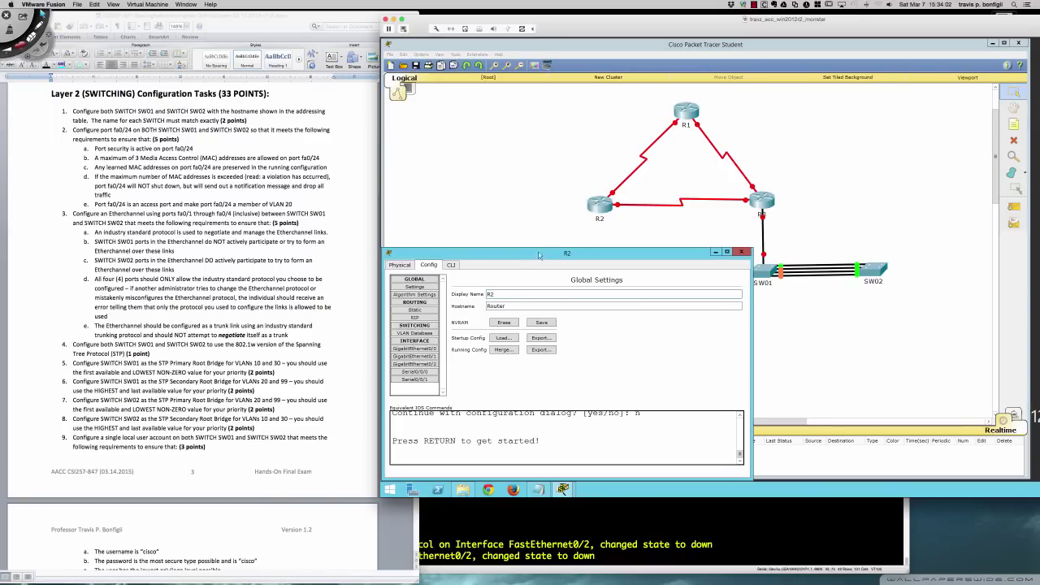
click(549, 236)
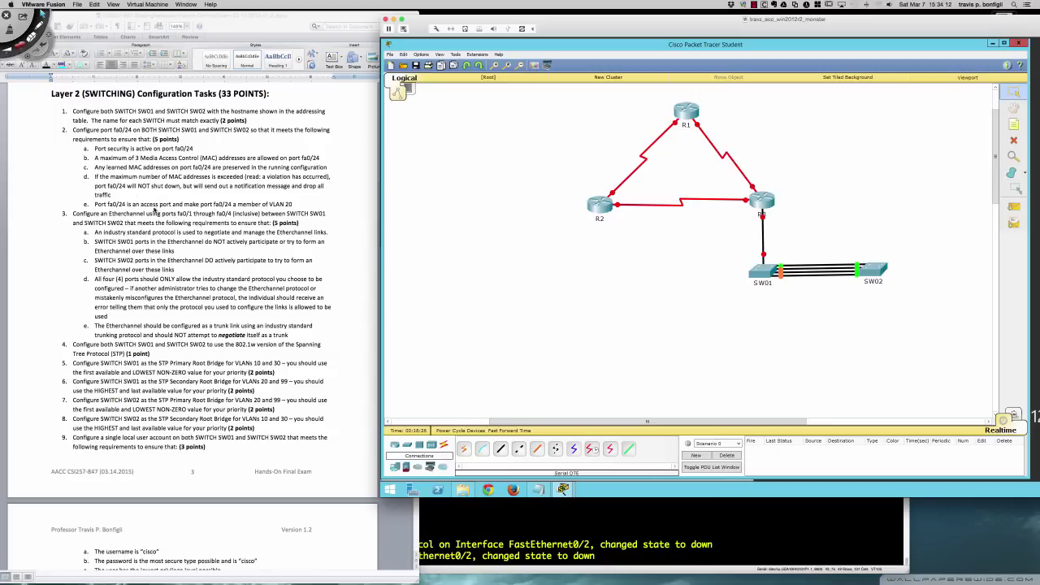
Scroll the task document down to item 3 and bring up SW01's command line again
scroll(138, 201, down, 2)
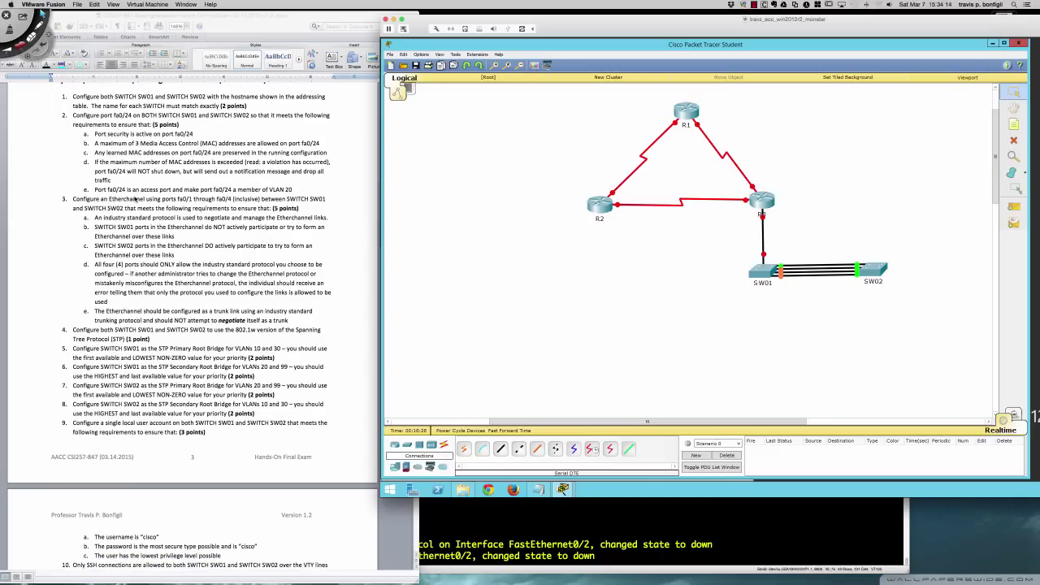
scroll(136, 201, down, 6)
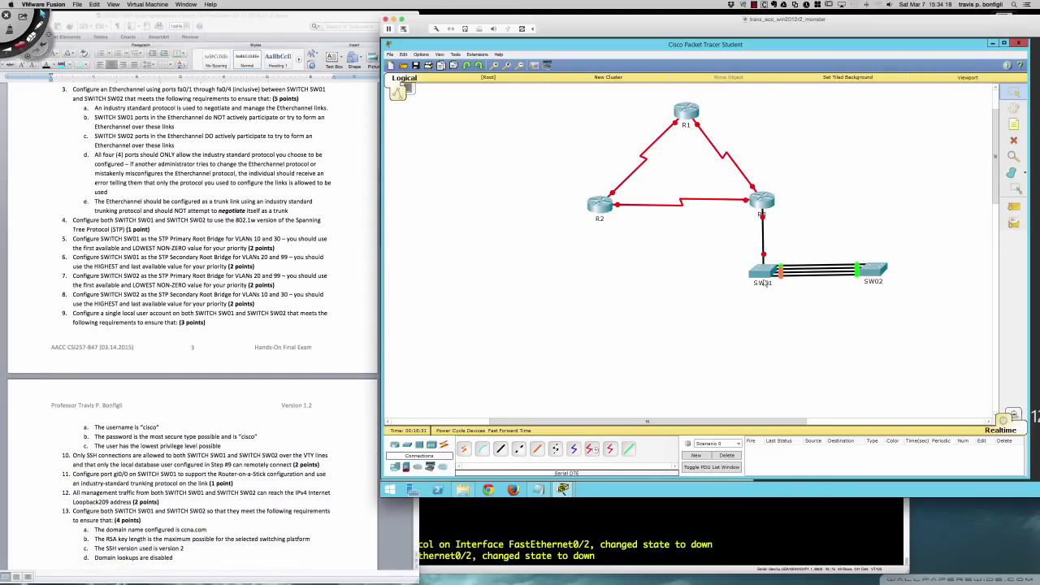
click(764, 277)
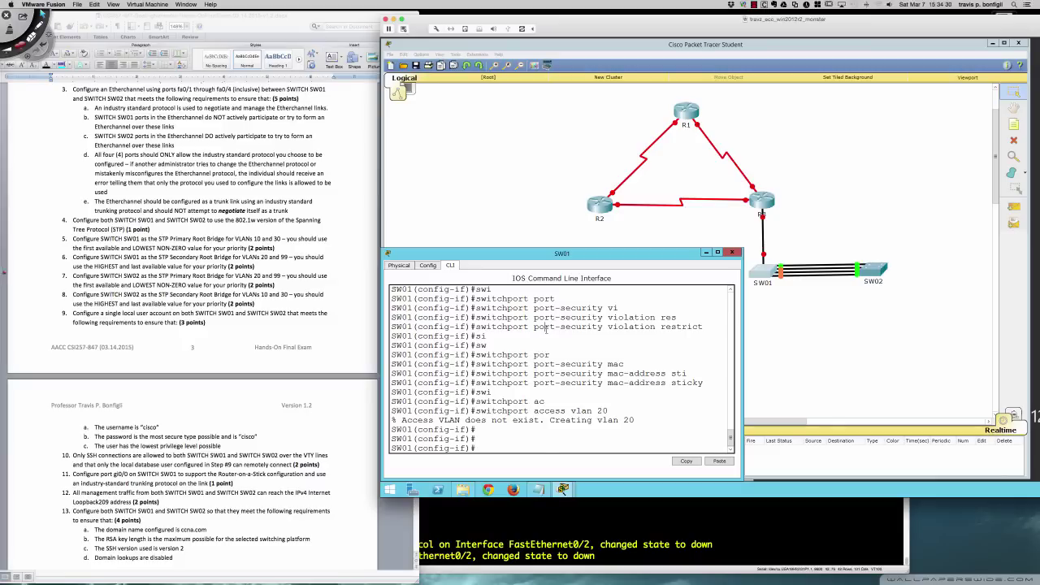
Select interface range fa0/1 - 4 and set its channel protocol to LACP
text(int ra)
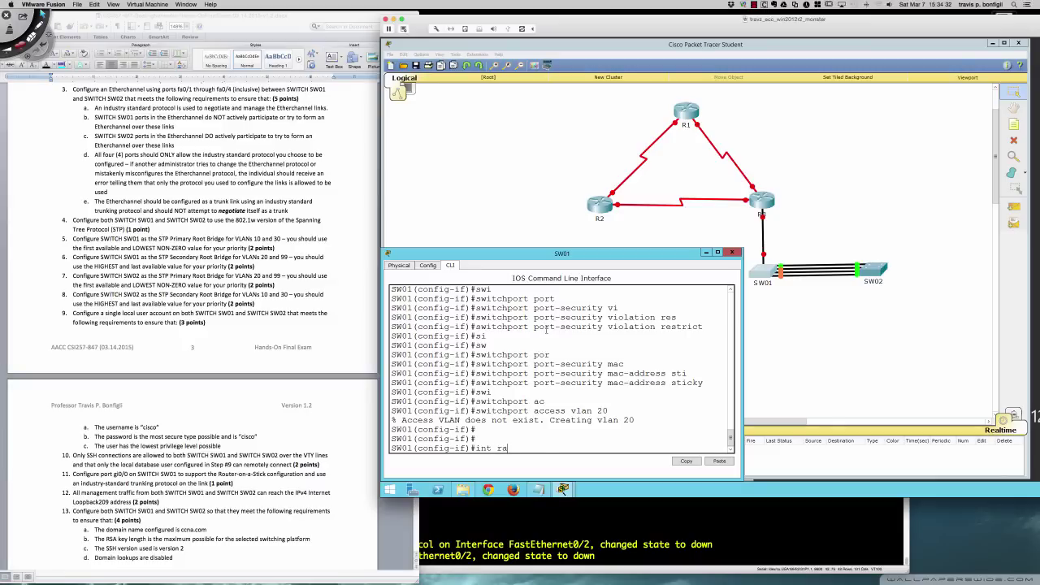
text( fa0/1 - 4)
key(Return)
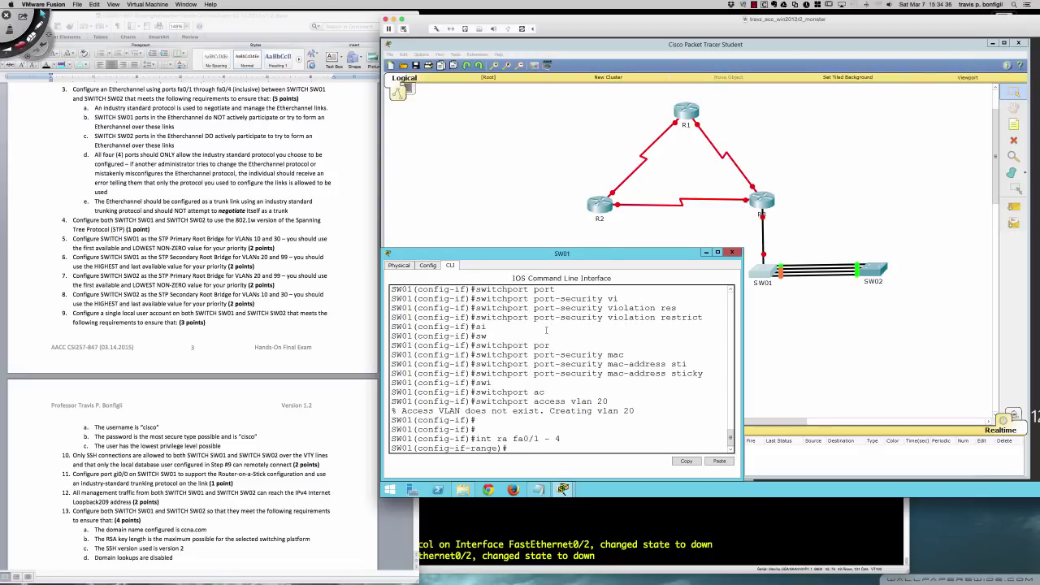
text(chan)
key(Tab)
key(BackSpace)
key(BackSpace)
key(BackSpace)
key(BackSpace)
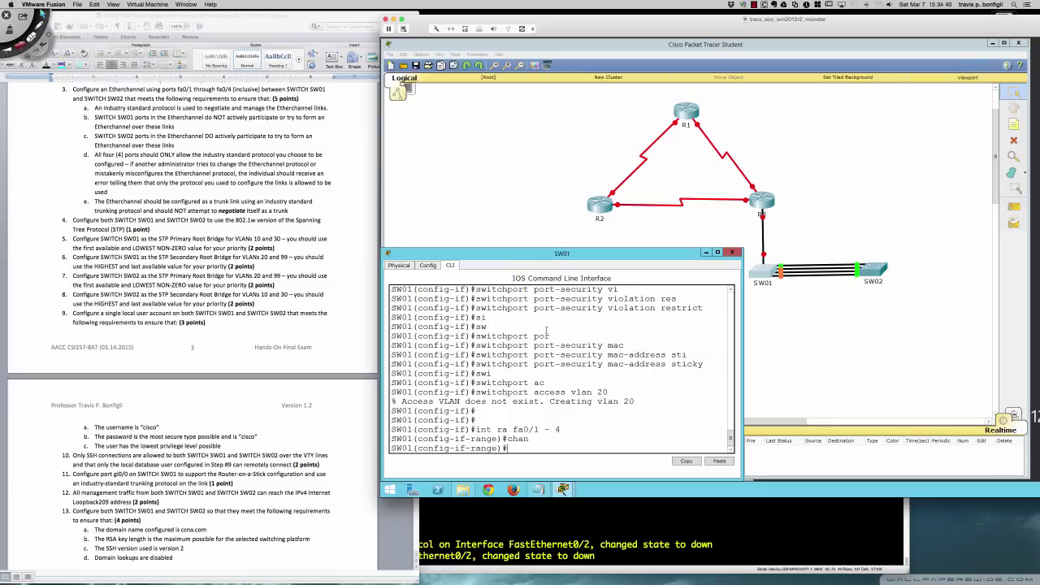
text(channel-pro)
key(Tab)
text(lacp)
key(Return)
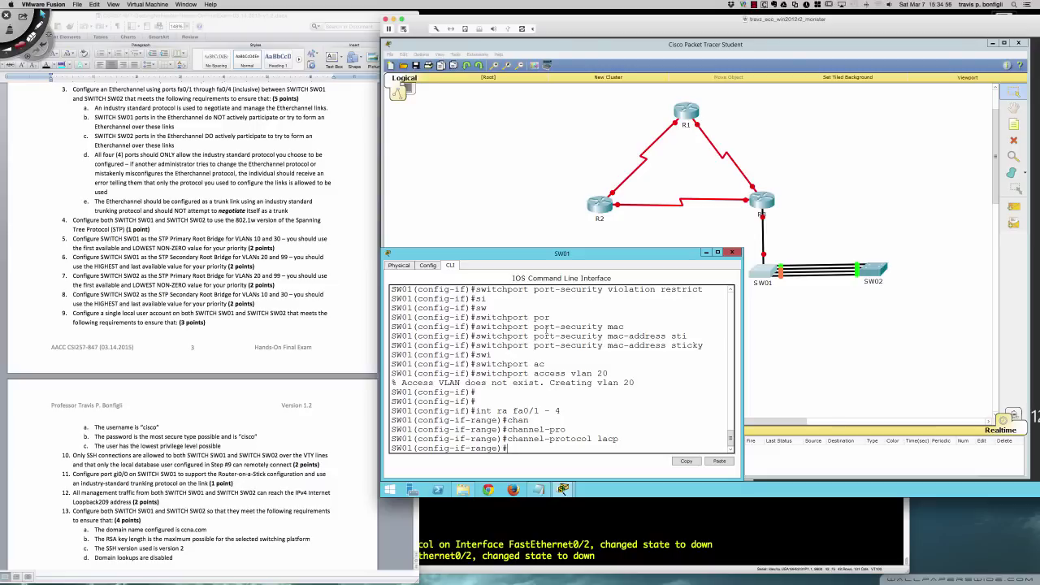
Add the ports to channel-group 1 in passive mode
text(hannel-gro)
key(Tab)
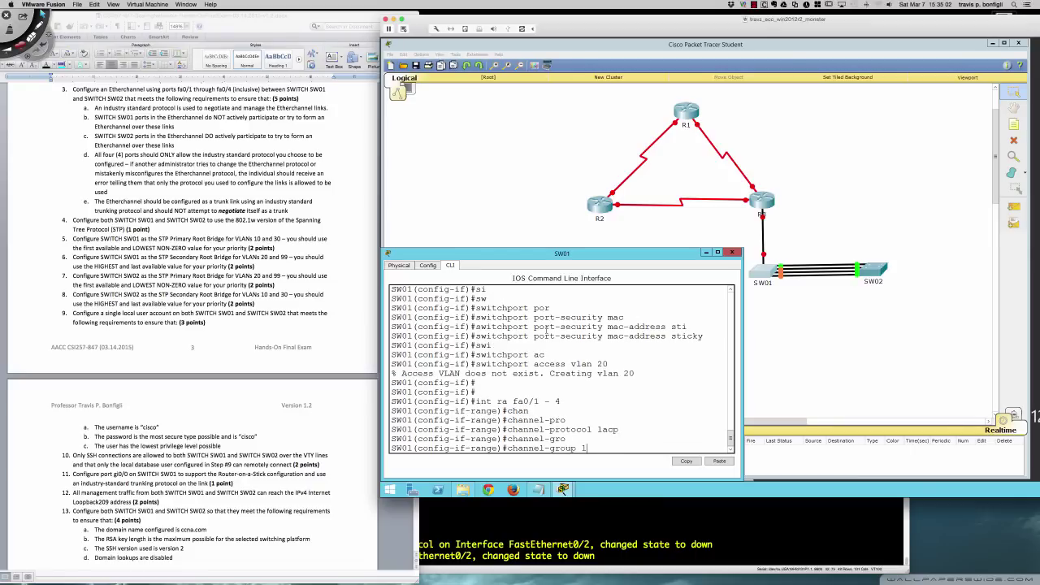
text(1 mode passive)
key(Return)
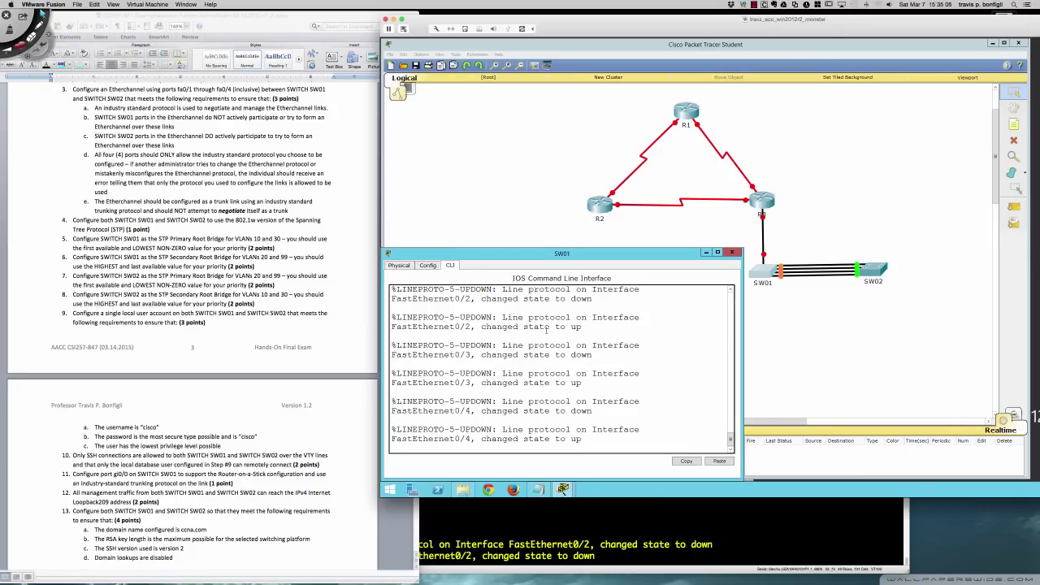
key(Return)
key(Return)
key(Return)
key(Return)
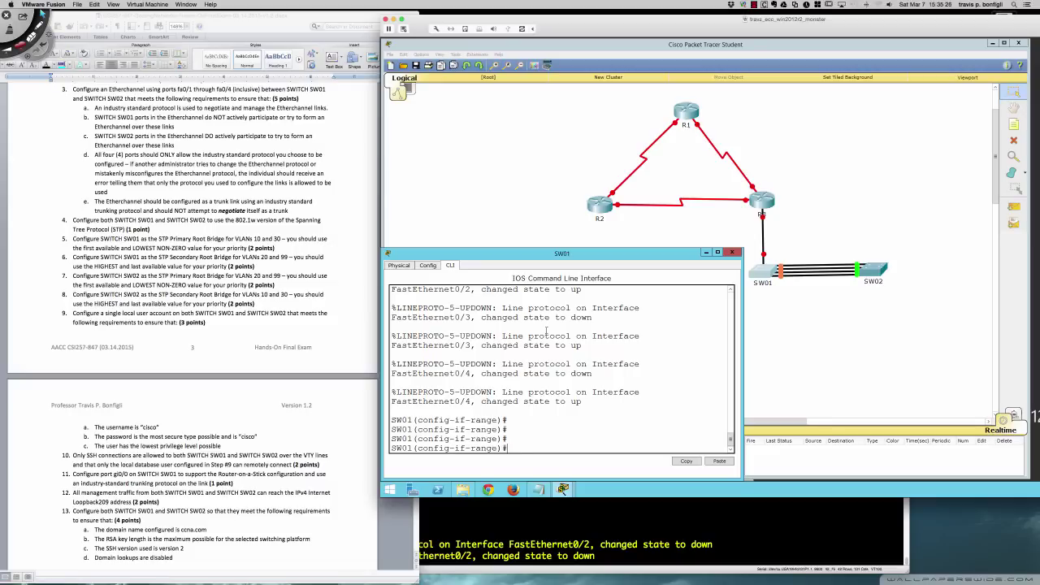
On interface Port-channel1 set switchport mode trunk and switchport nonegotiate
text(int po1)
key(Return)
text(swi)
key(Tab)
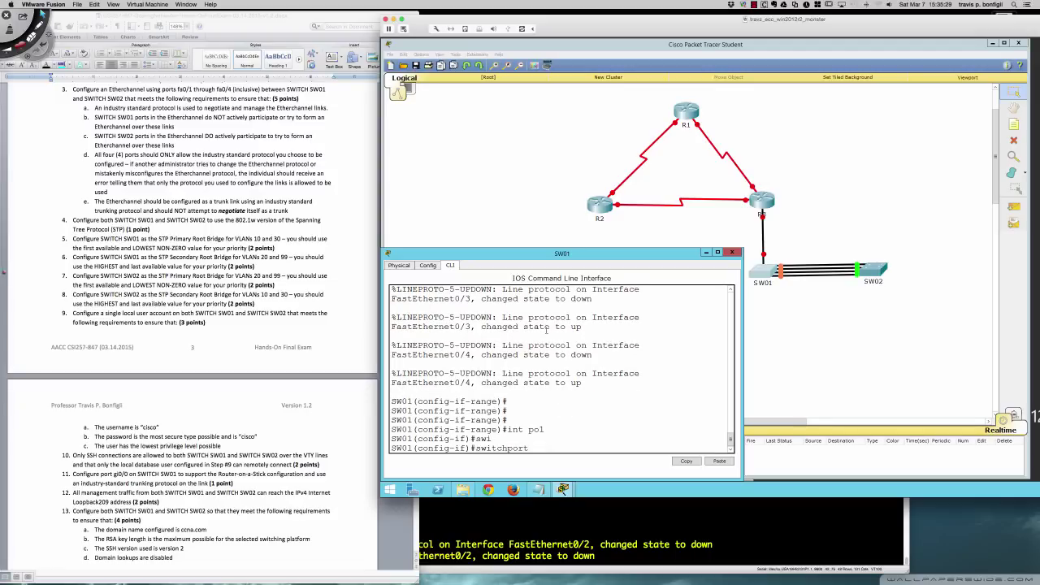
text(mode trunk)
key(Return)
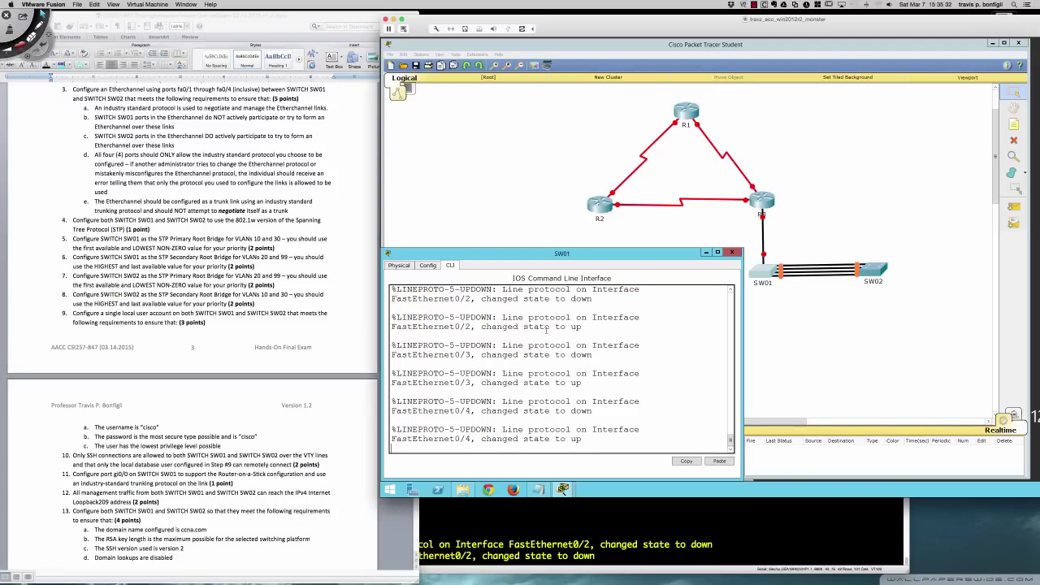
text(swi)
key(Tab)
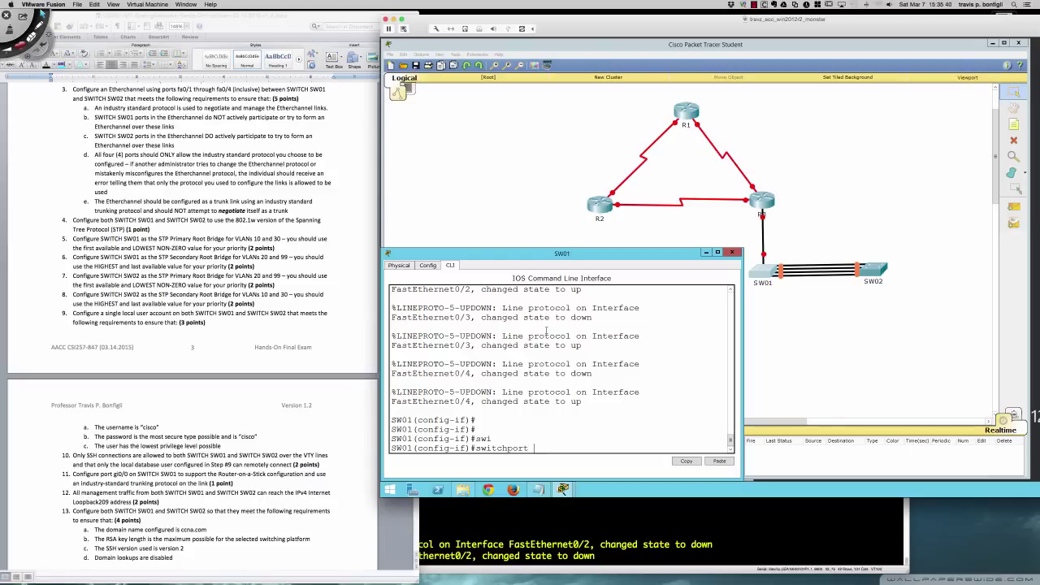
text(none)
key(Tab)
key(Return)
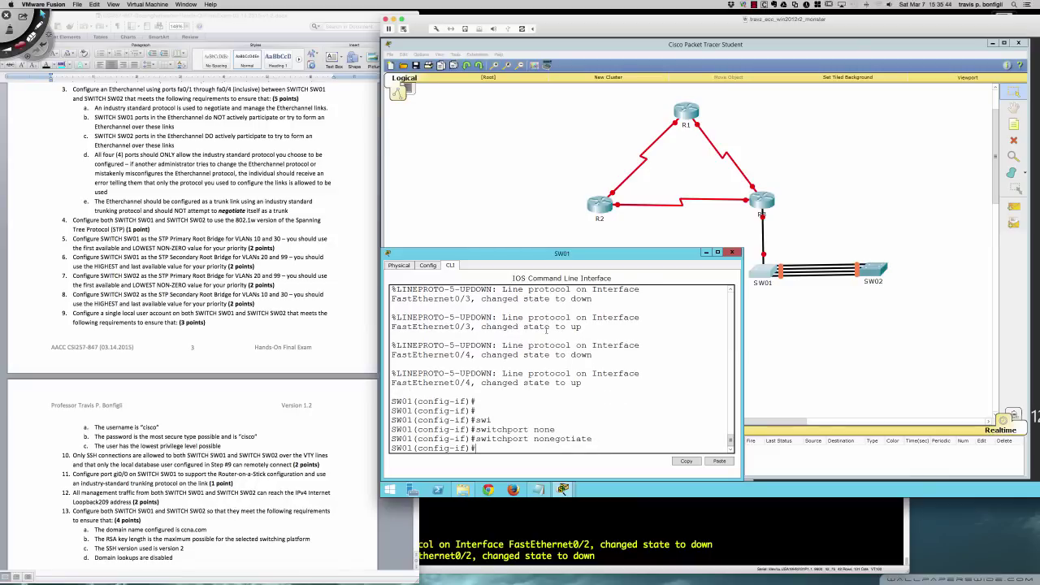
key(Return)
key(Return)
Check trunk status with 'do sh int trunk', then enable the interface with 'no shut'
text(do sh int t)
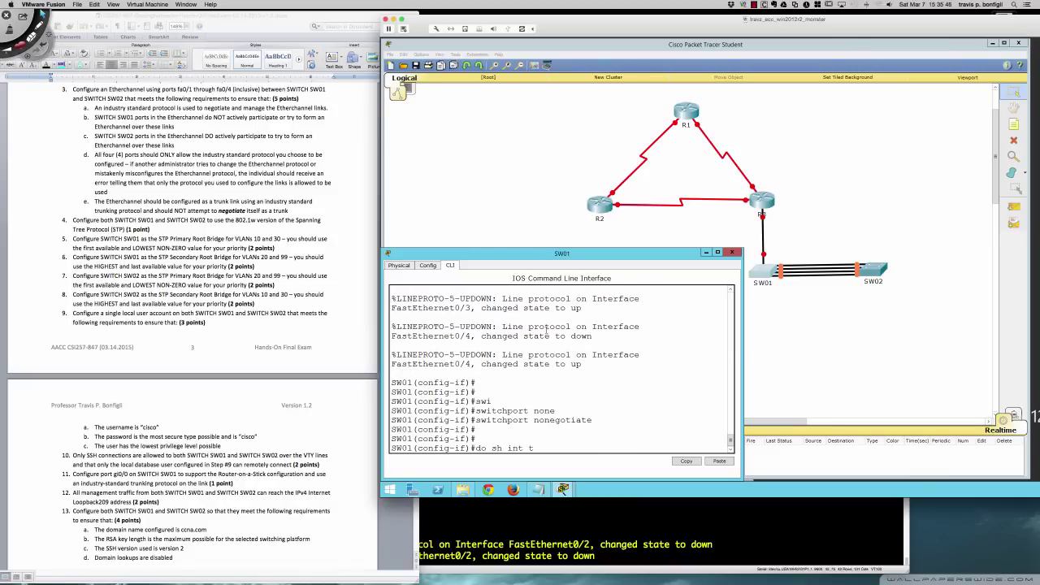
text(runk)
key(Return)
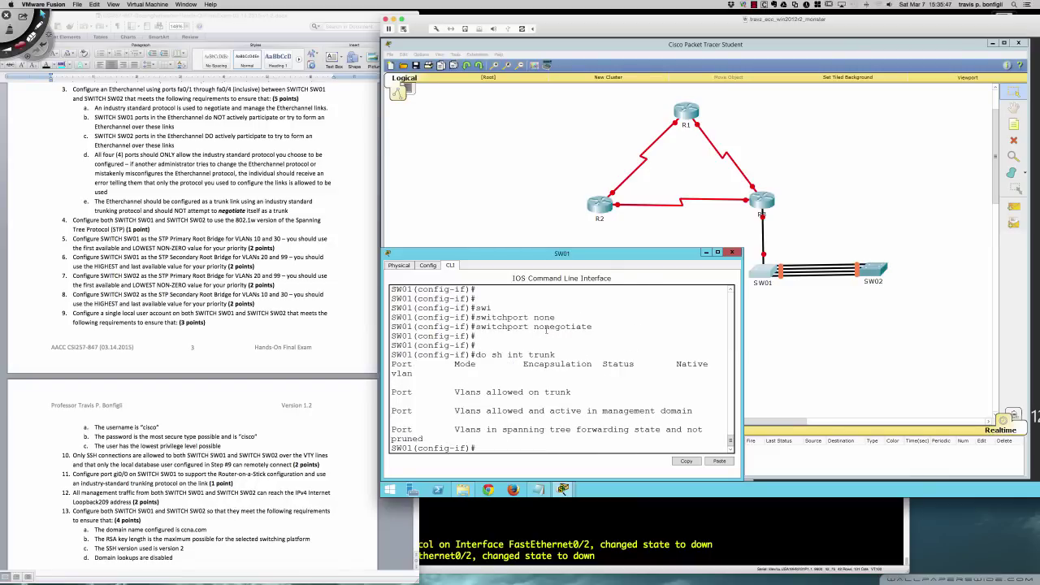
text(s)
key(BackSpace)
text(no shut)
key(Return)
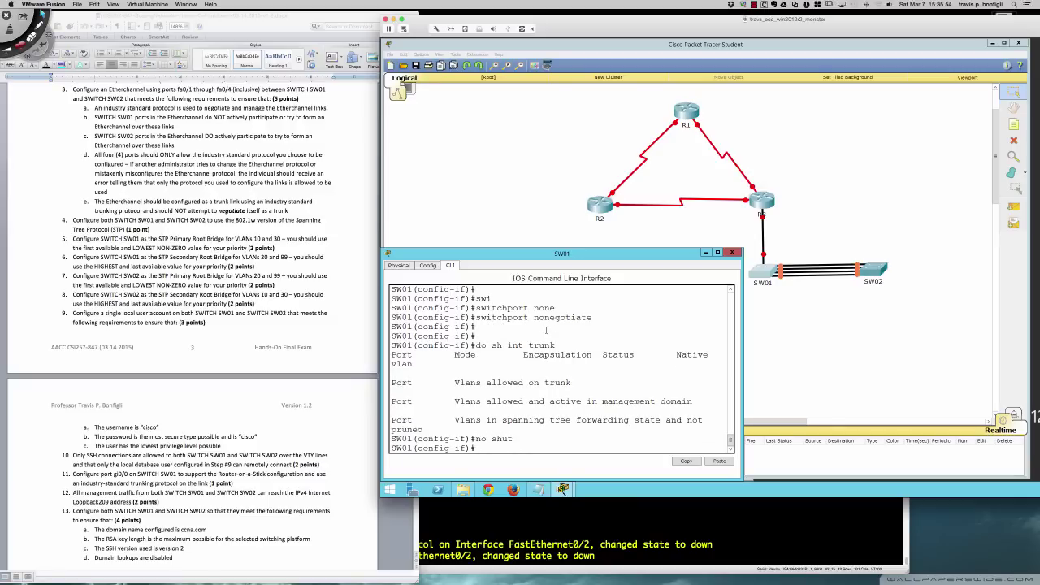
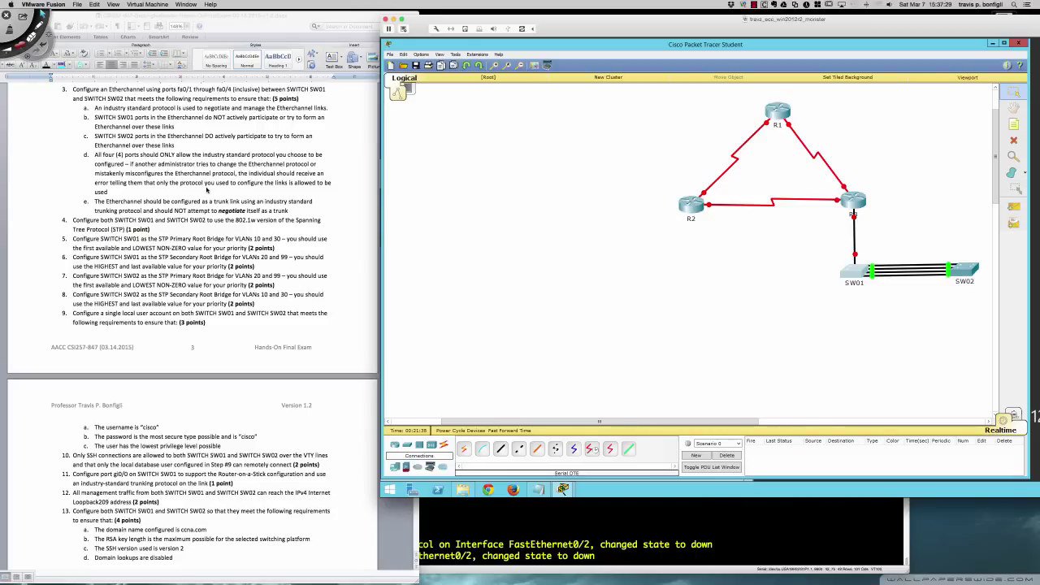
On SW01, leave interface mode and set spanning-tree mode to rapid-pvst
scroll(206, 190, down, 5)
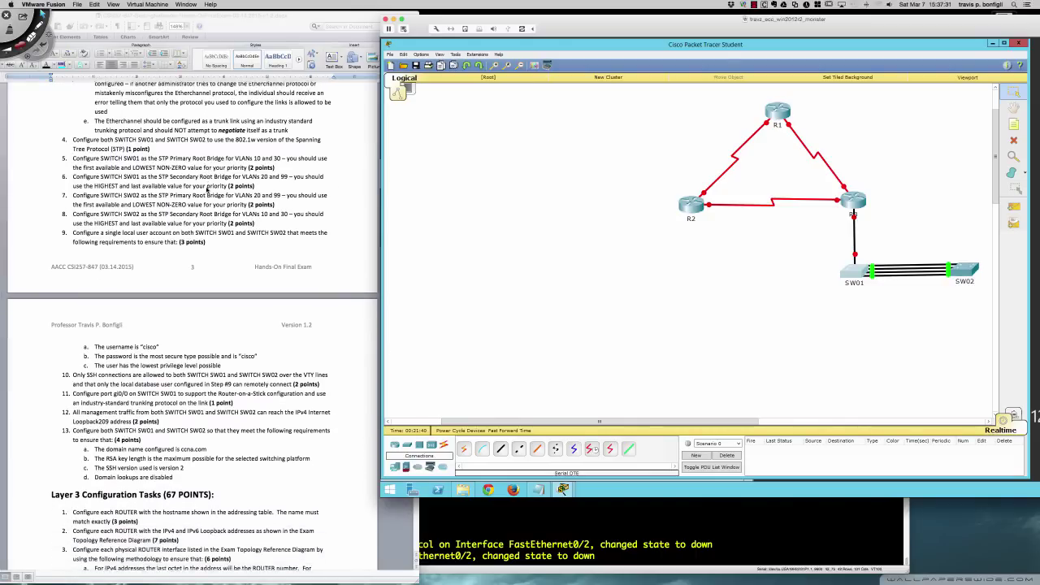
scroll(206, 189, down, 3)
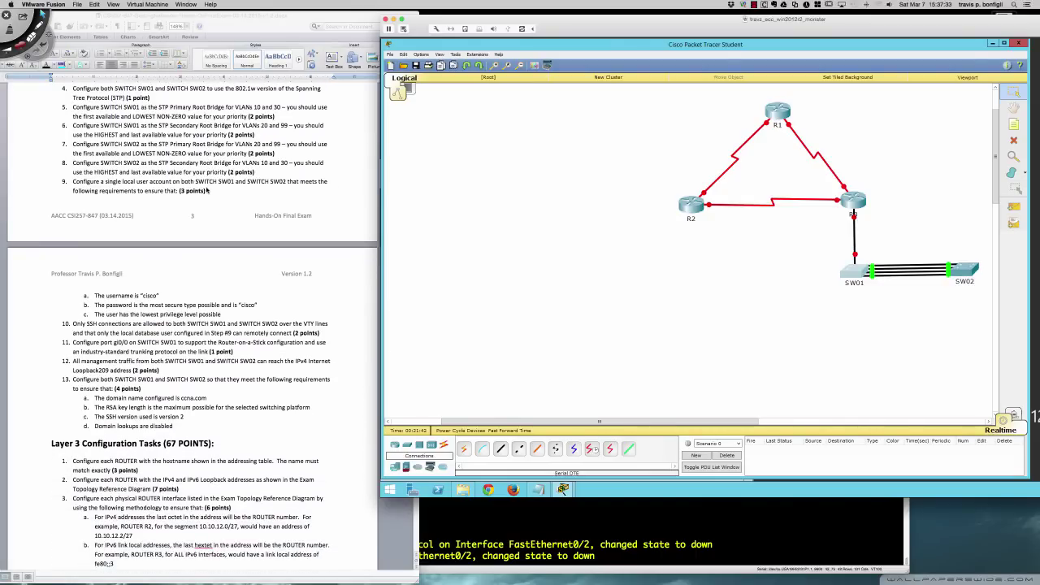
click(850, 274)
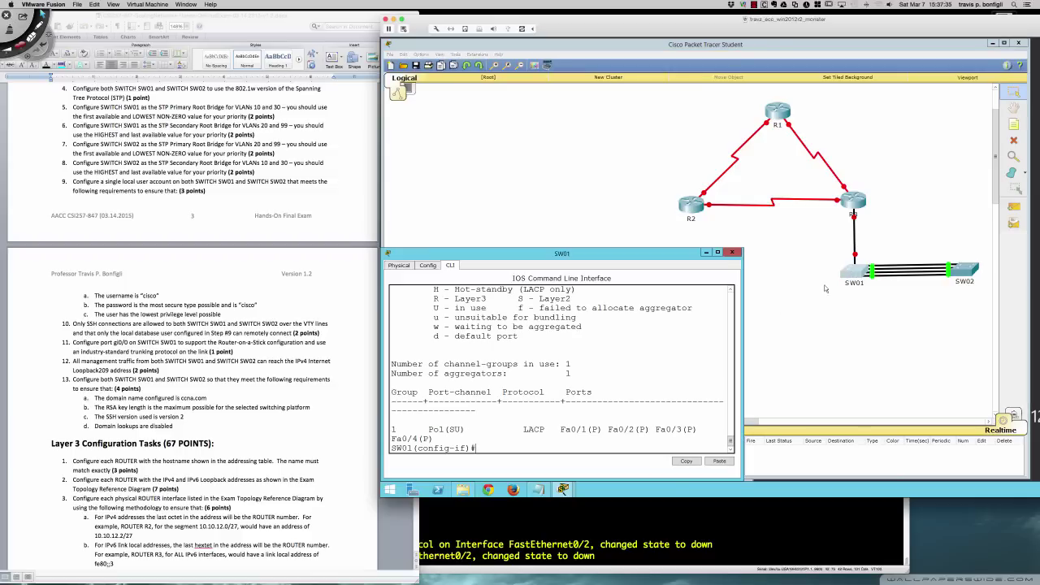
drag(742, 315, 837, 312)
key(Return)
key(Return)
key(Return)
key(Return)
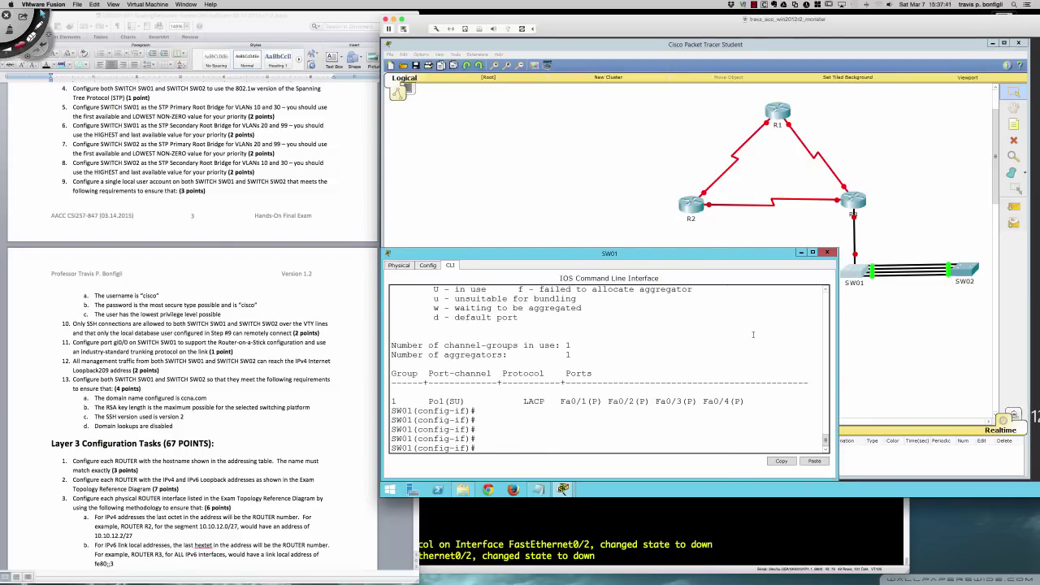
text(exit)
key(Return)
text(span)
key(Tab)
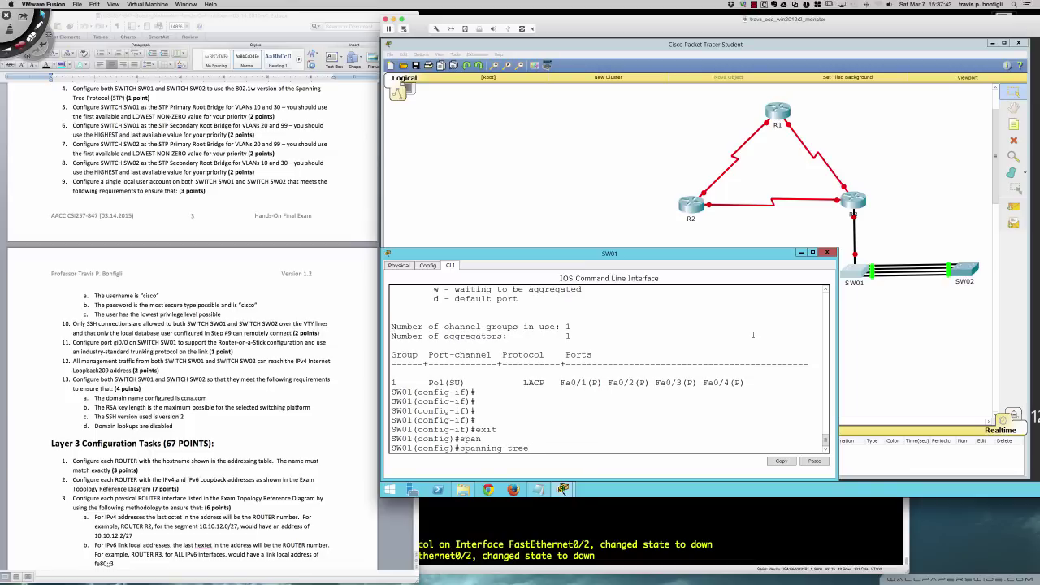
text(mode r)
key(Tab)
key(Return)
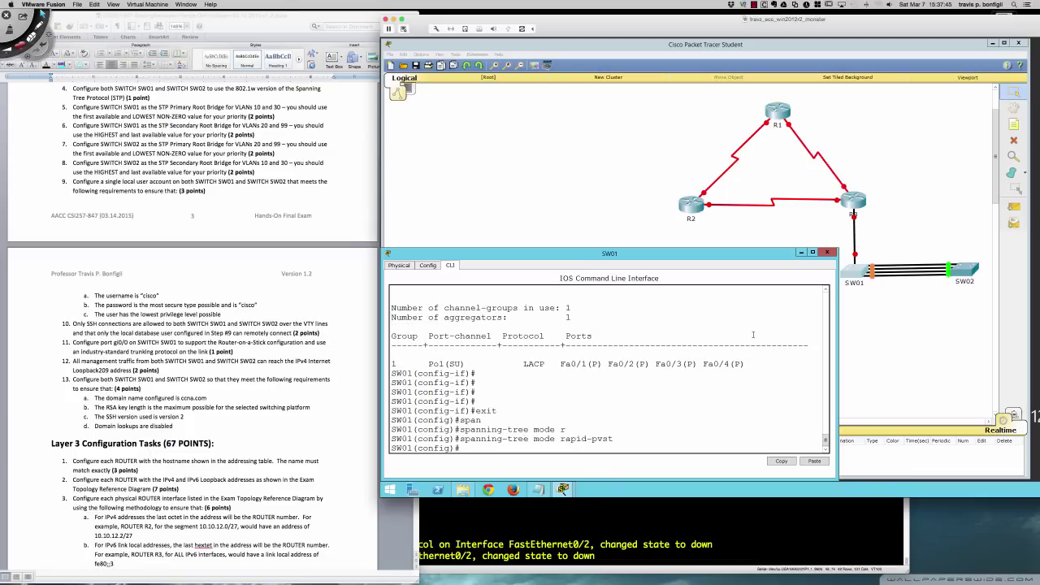
On SW02, exit interface mode and set spanning-tree mode to rapid-pvst
click(968, 268)
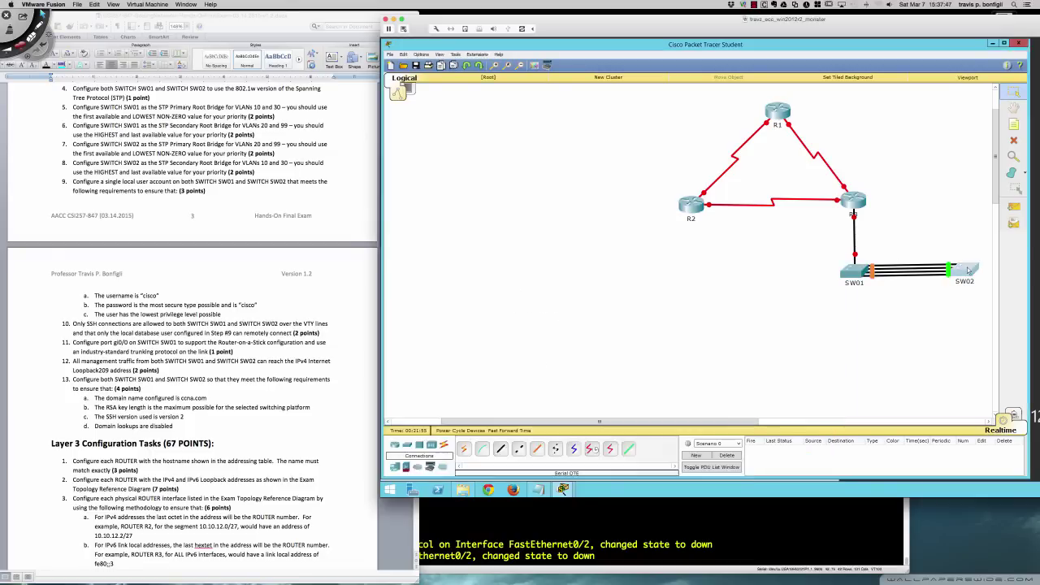
drag(749, 314, 839, 315)
key(Return)
key(Return)
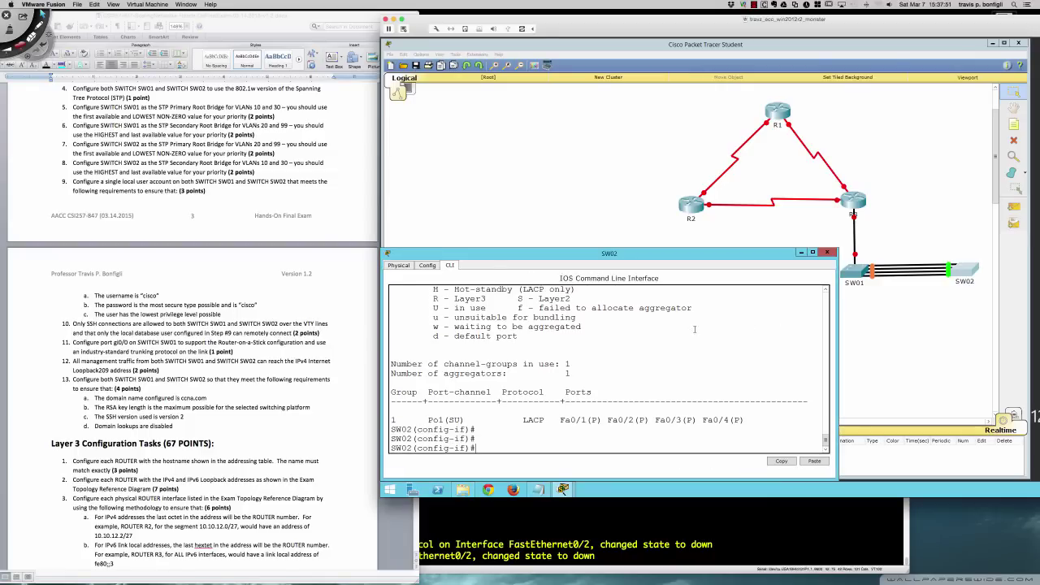
text(exit)
key(Return)
text(spa)
key(Tab)
text(n)
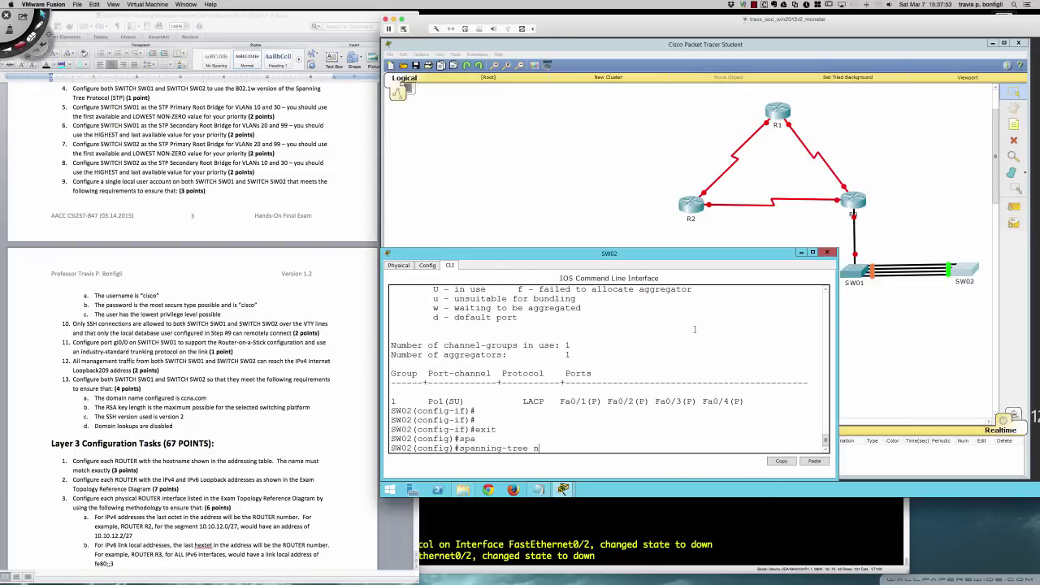
key(BackSpace)
text(mo)
key(Tab)
text(ra)
key(Tab)
key(Return)
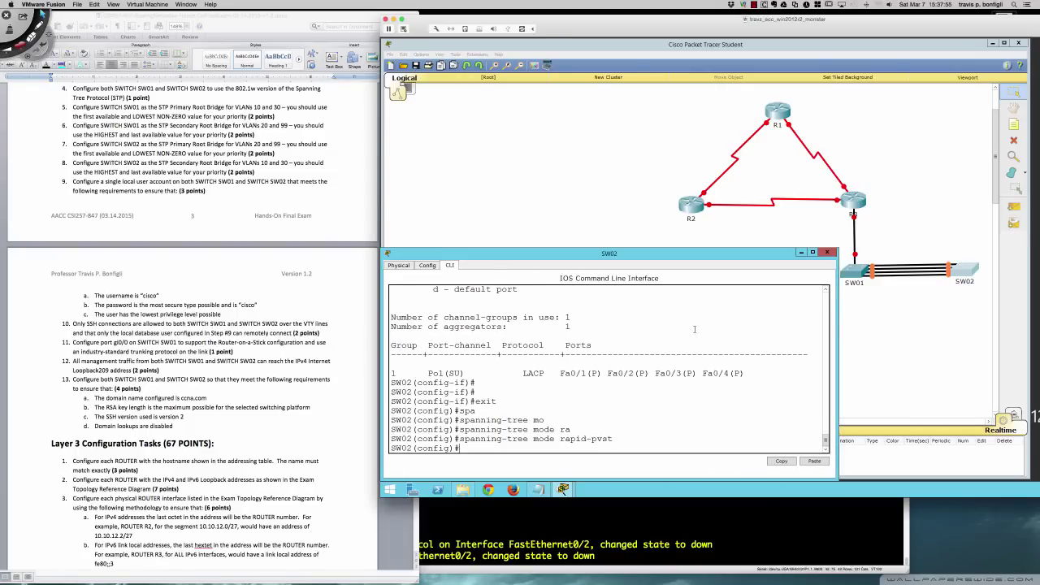
key(Return)
key(Return)
key(Return)
key(Return)
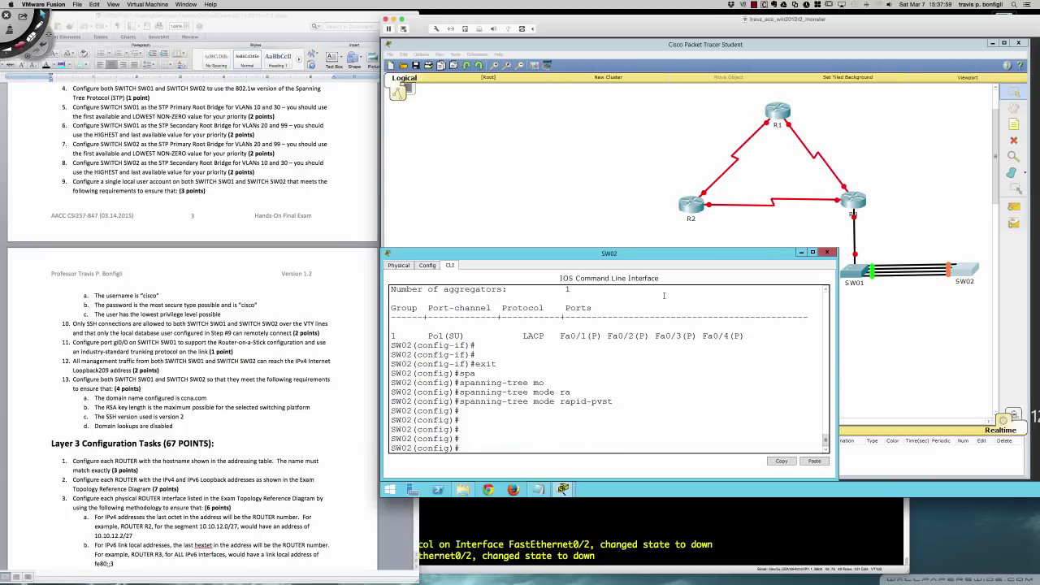
scroll(328, 240, down, 2)
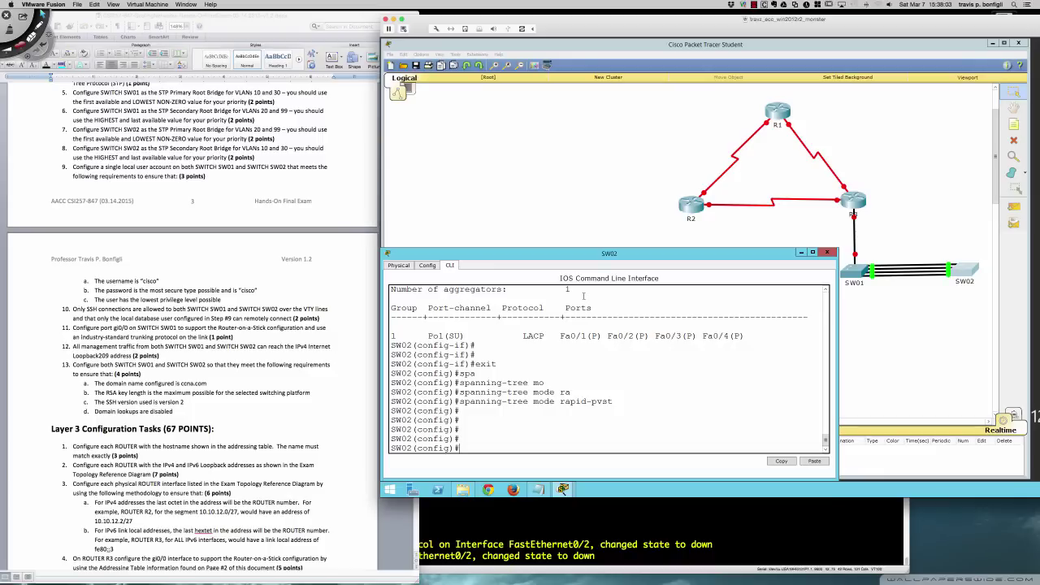
On SW01, set spanning-tree priority 4096 for VLANs 10 and 30, correcting the rejected 4094
click(855, 271)
key(Return)
key(Return)
key(Return)
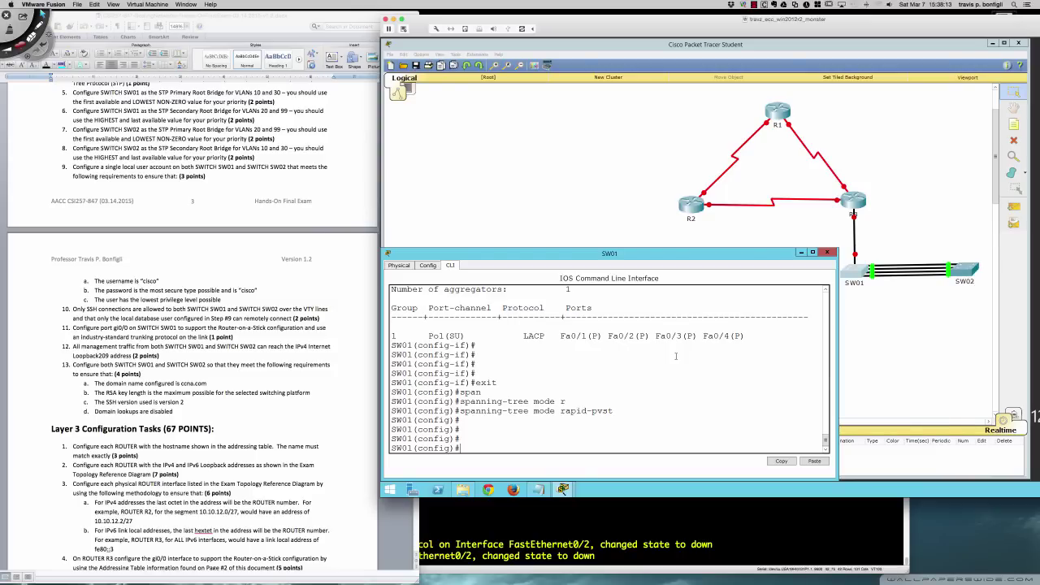
text(sp)
key(Tab)
text(vlan )
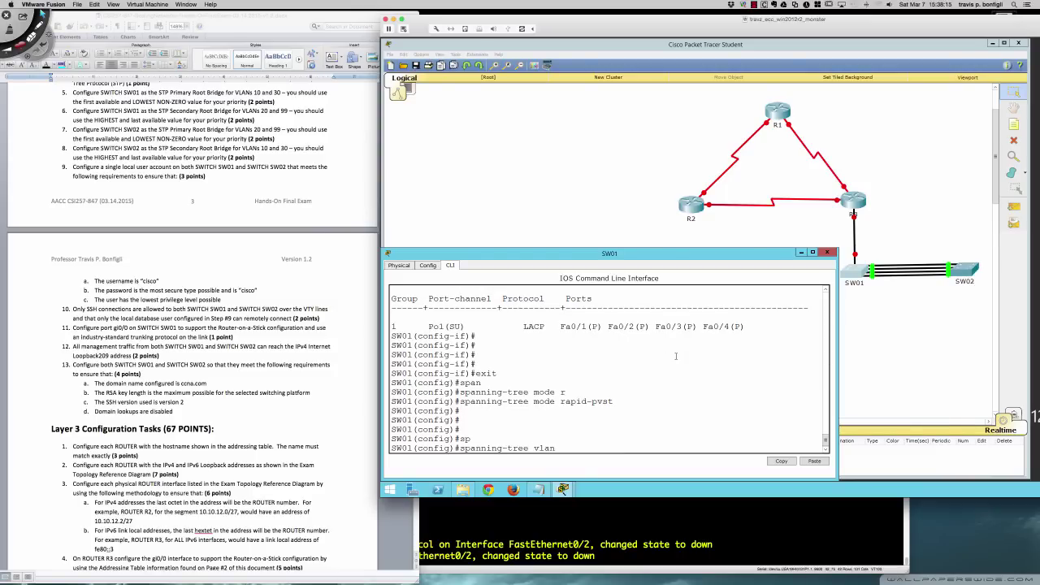
text(10,30 pri)
key(Tab)
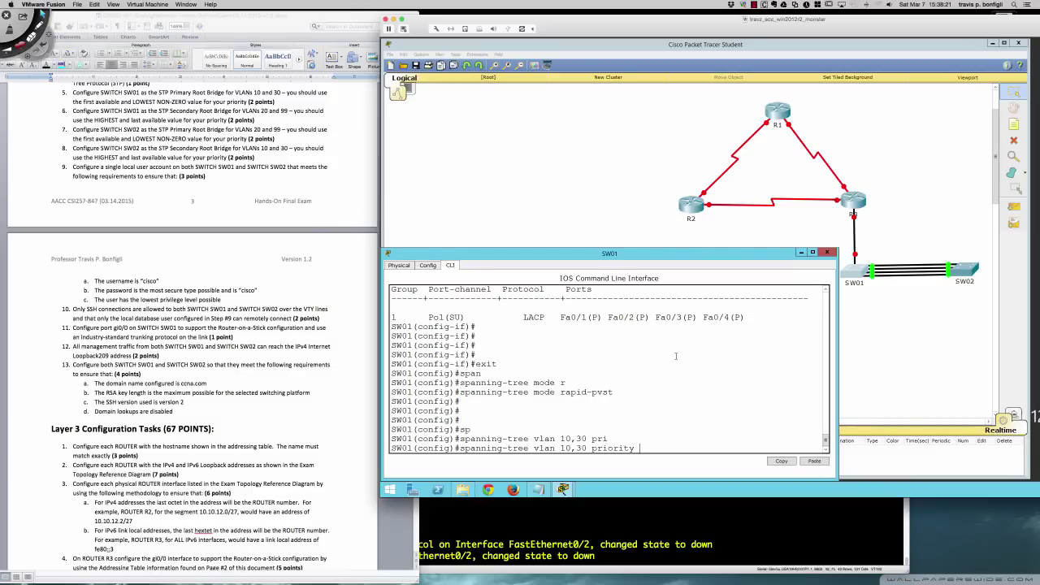
text(4094)
key(Return)
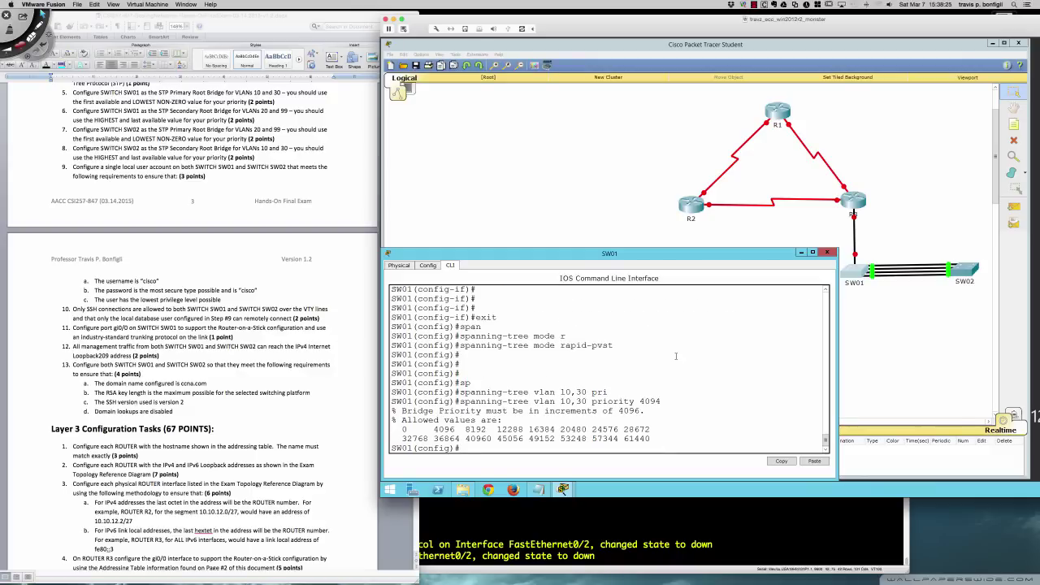
key(Up)
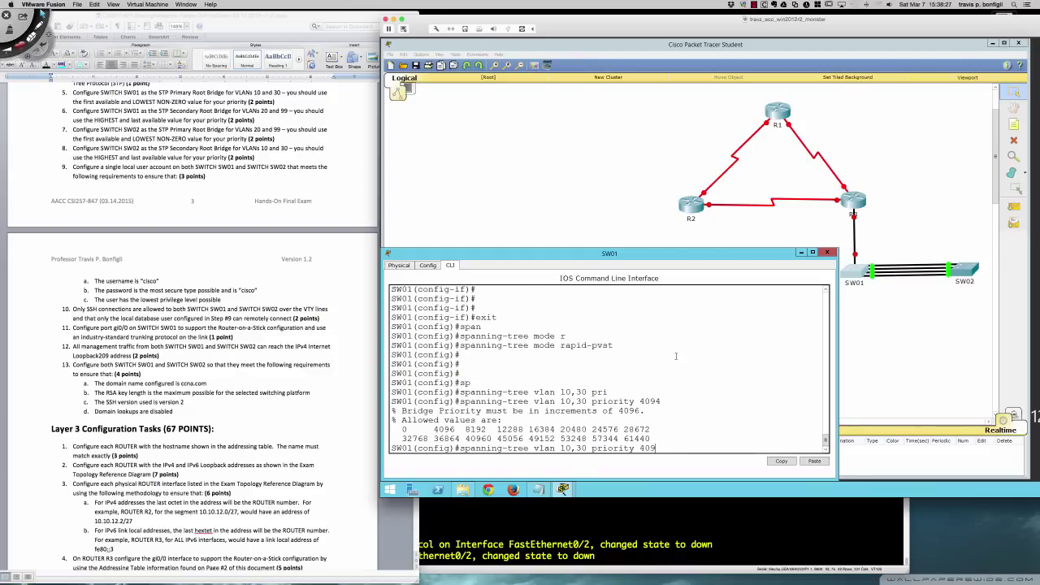
key(Return)
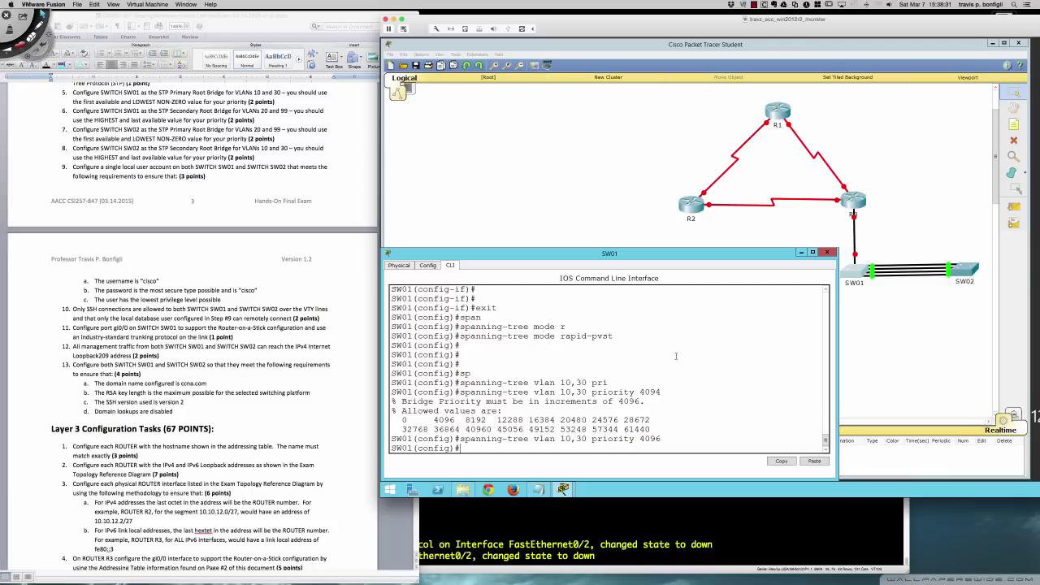
Set SW01's spanning-tree priority for VLANs 20 and 99 to 61440
text(spa)
key(Tab)
text(vlan)
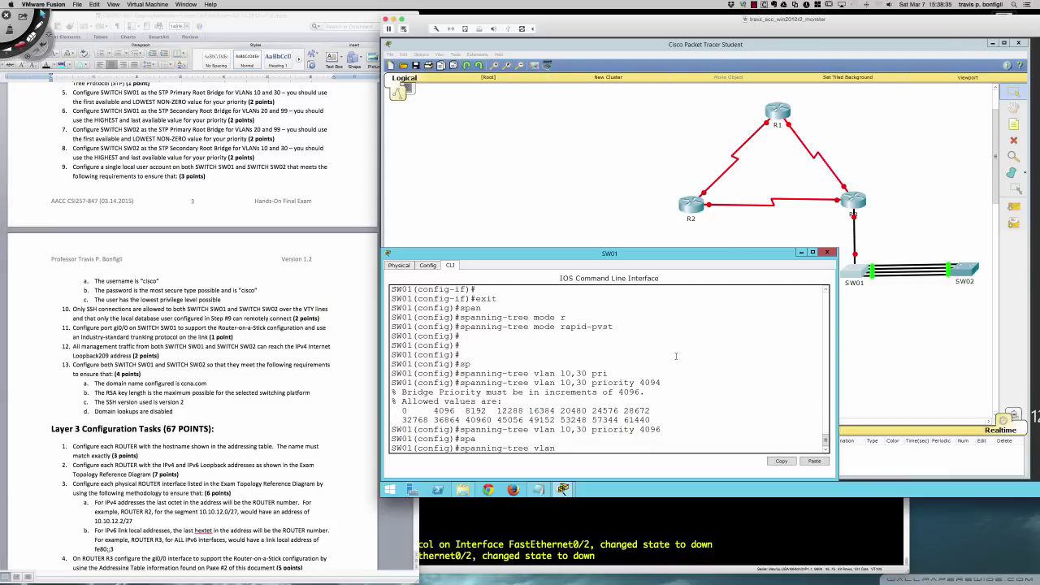
text( 20,99)
text(pri)
key(Tab)
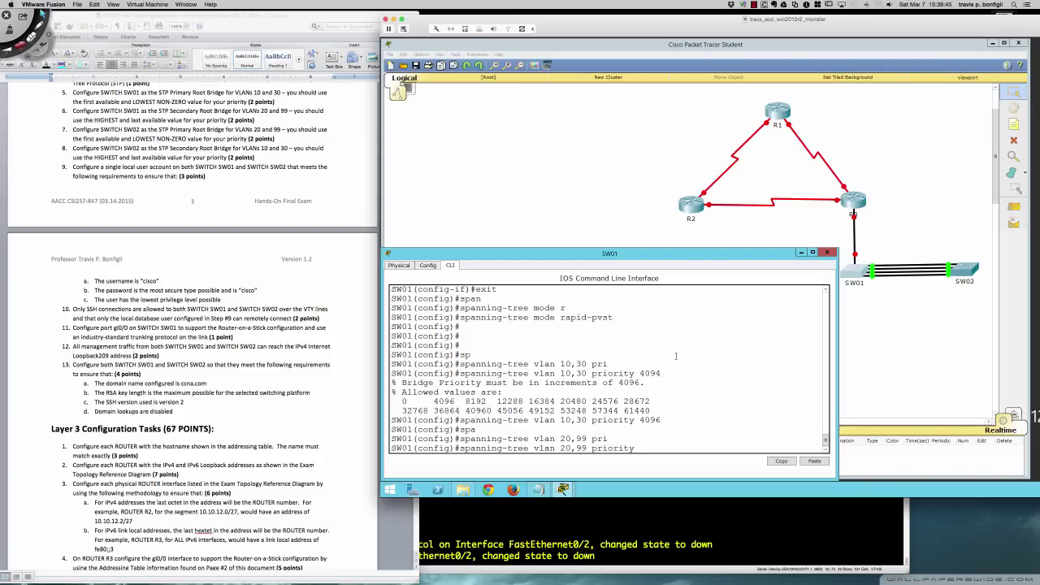
text(61440)
key(Return)
key(Return)
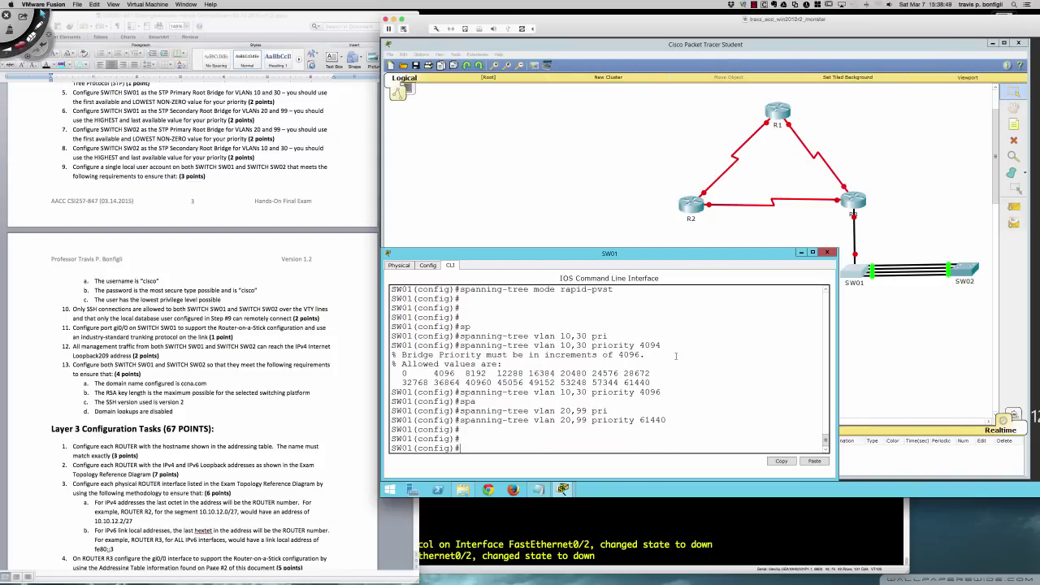
On SW02, set spanning-tree priority 4096 for VLANs 20 and 99
click(967, 273)
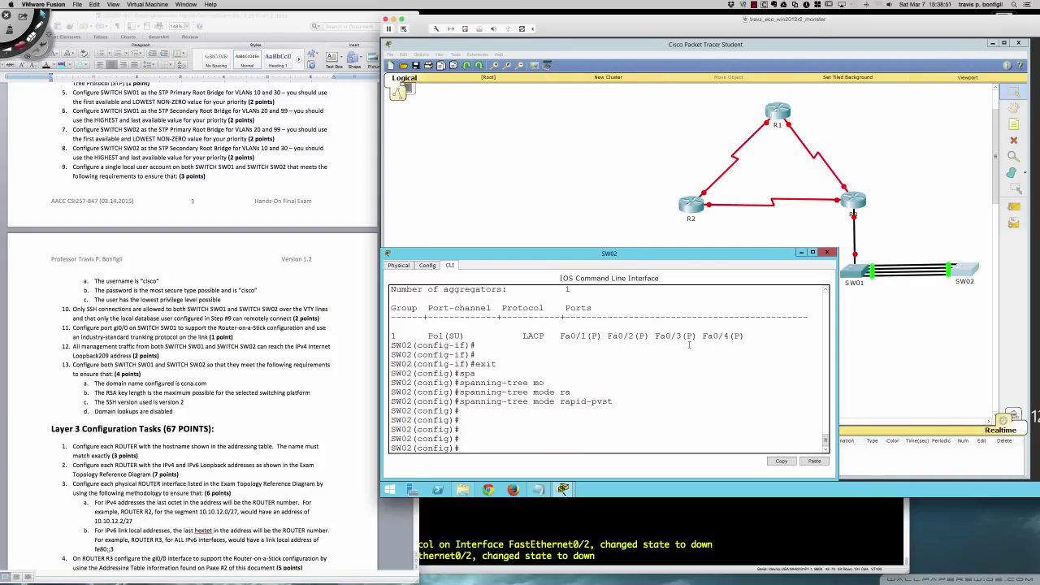
key(Return)
key(Return)
key(Return)
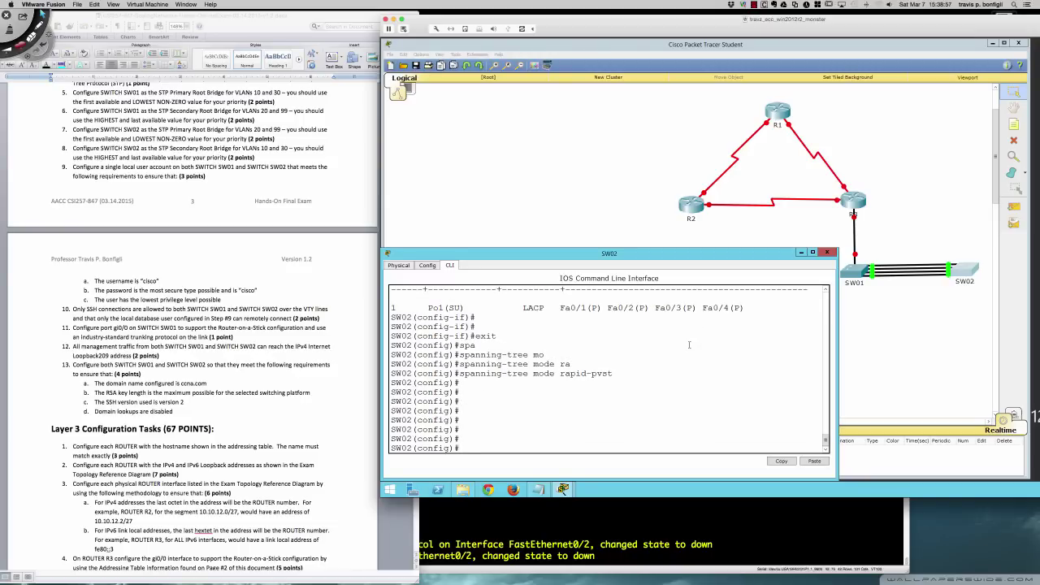
text(spa)
key(Tab)
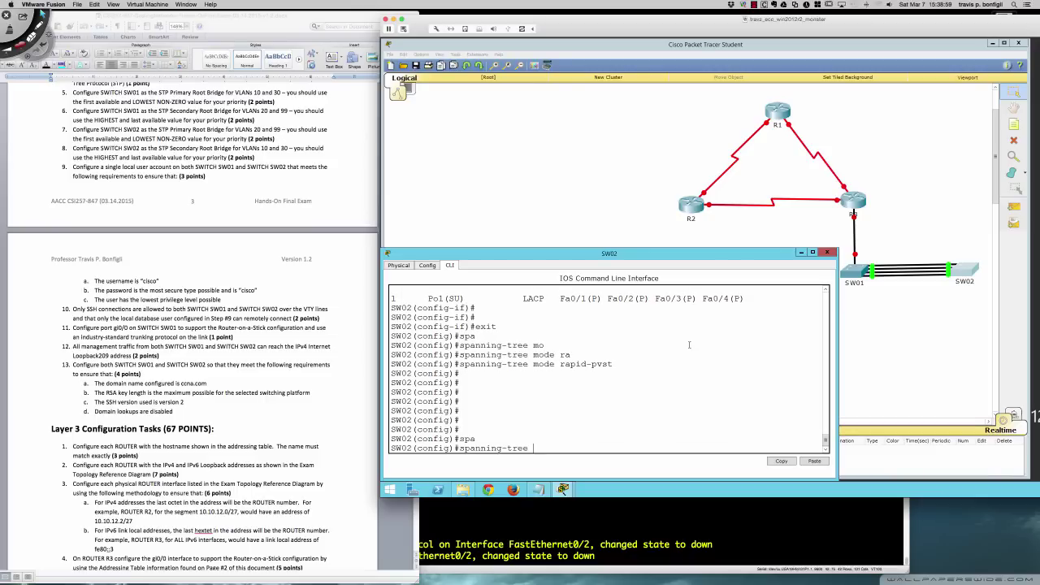
text(vlan 20,99 pri)
key(Tab)
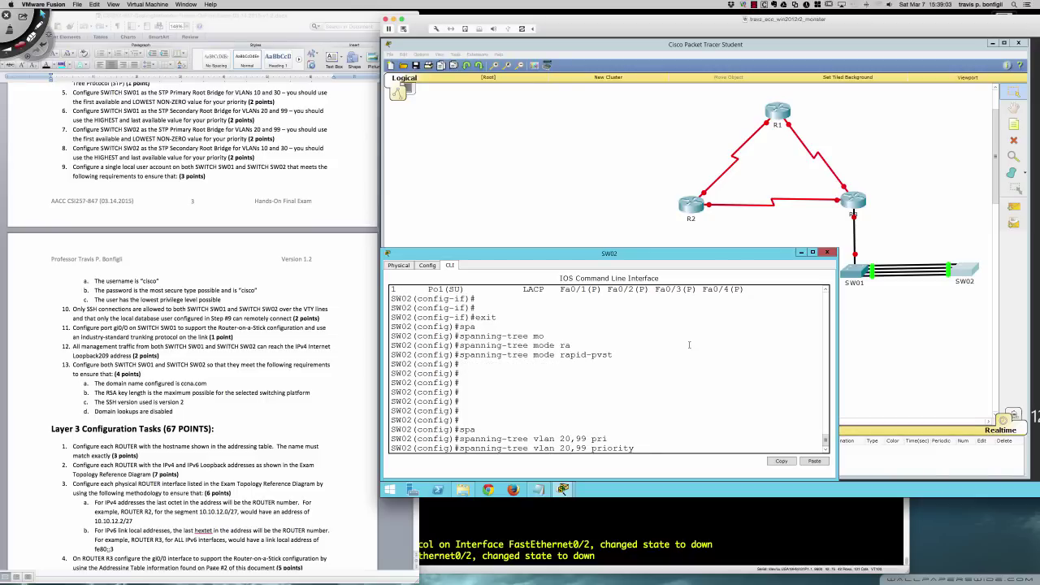
text(4096)
key(Return)
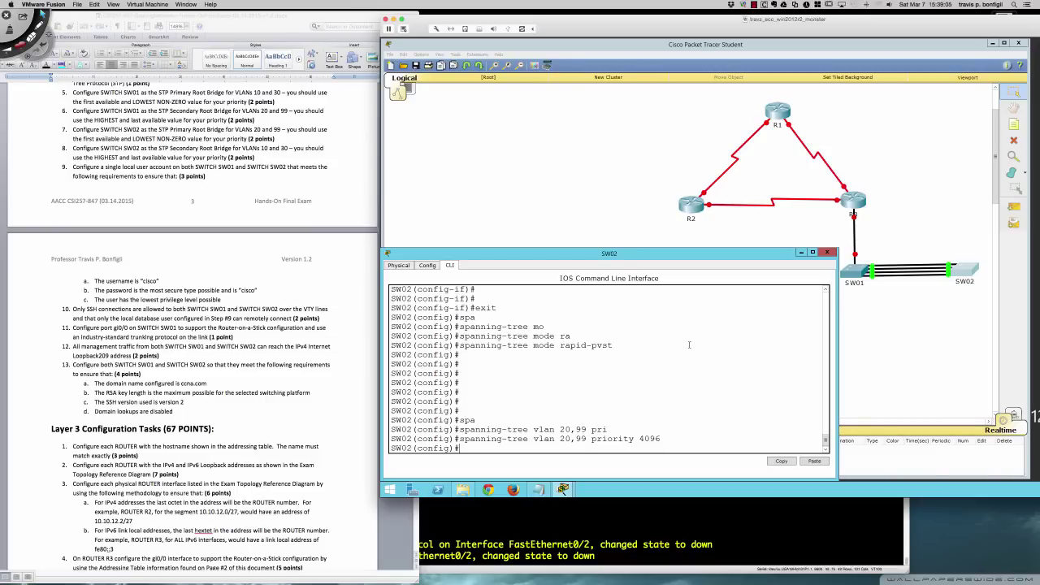
Set SW02's spanning-tree priority for VLANs 10 and 30 to 61440
text(span)
key(Tab)
text(vlan )
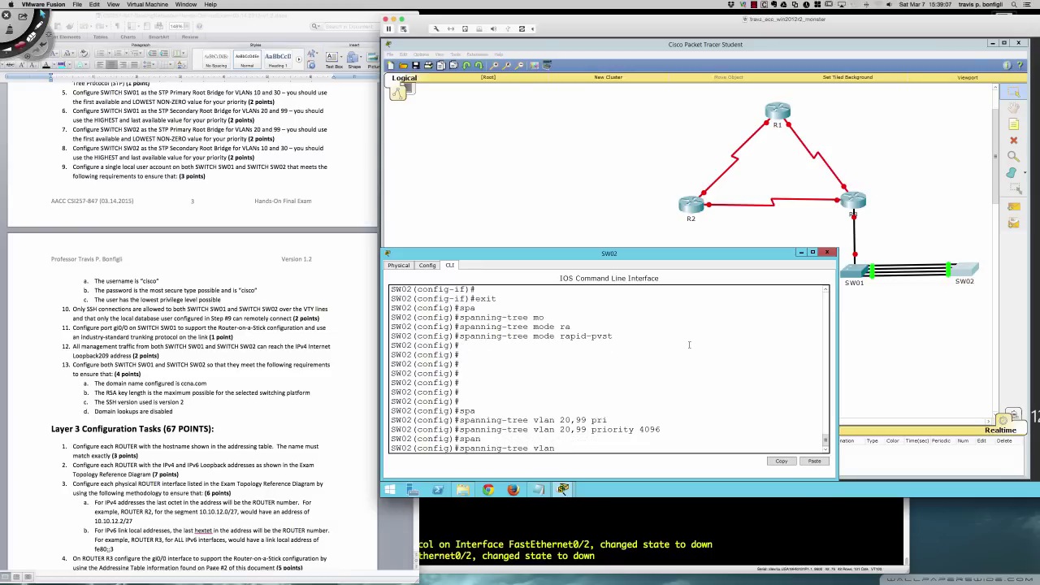
text(10,30 pri)
key(Tab)
text(6)
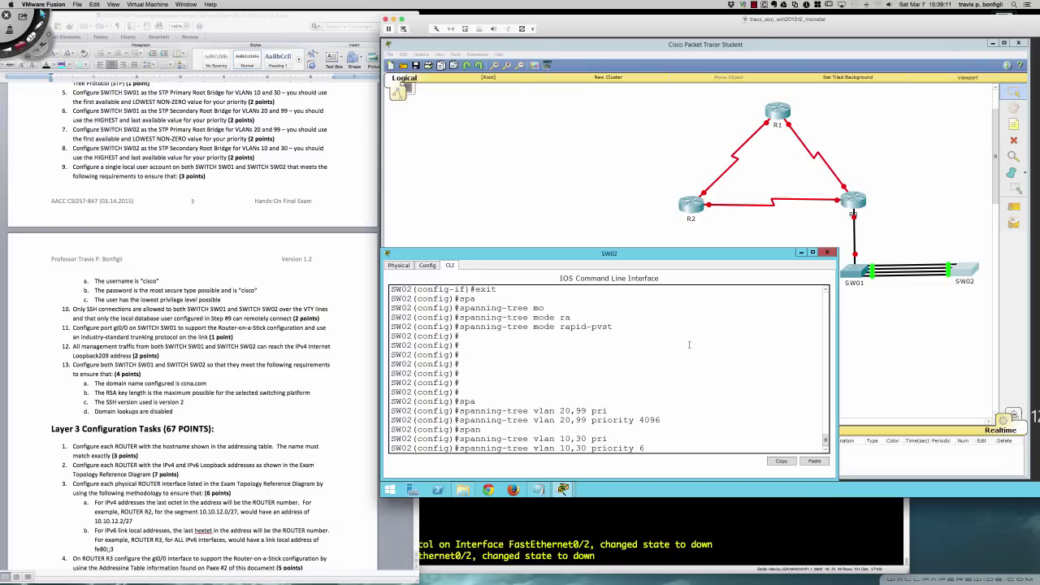
text(1440)
key(Return)
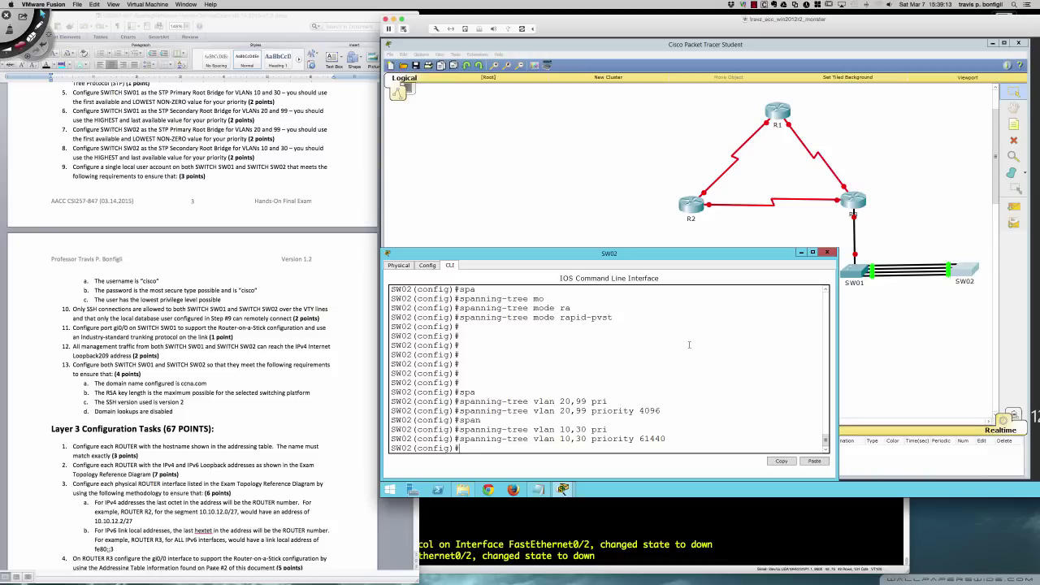
key(Return)
key(Return)
key(Return)
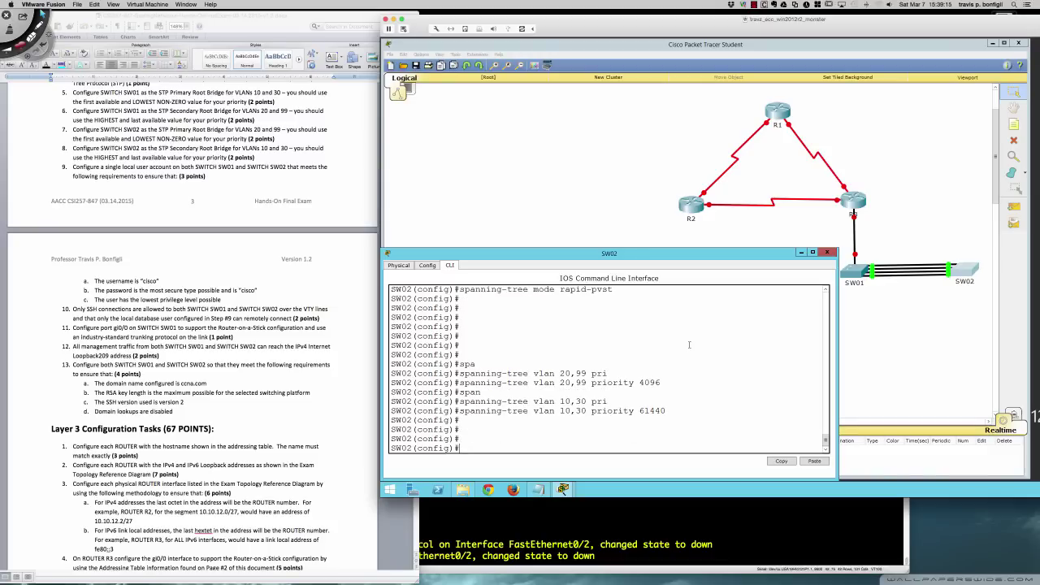
scroll(194, 186, up, 1)
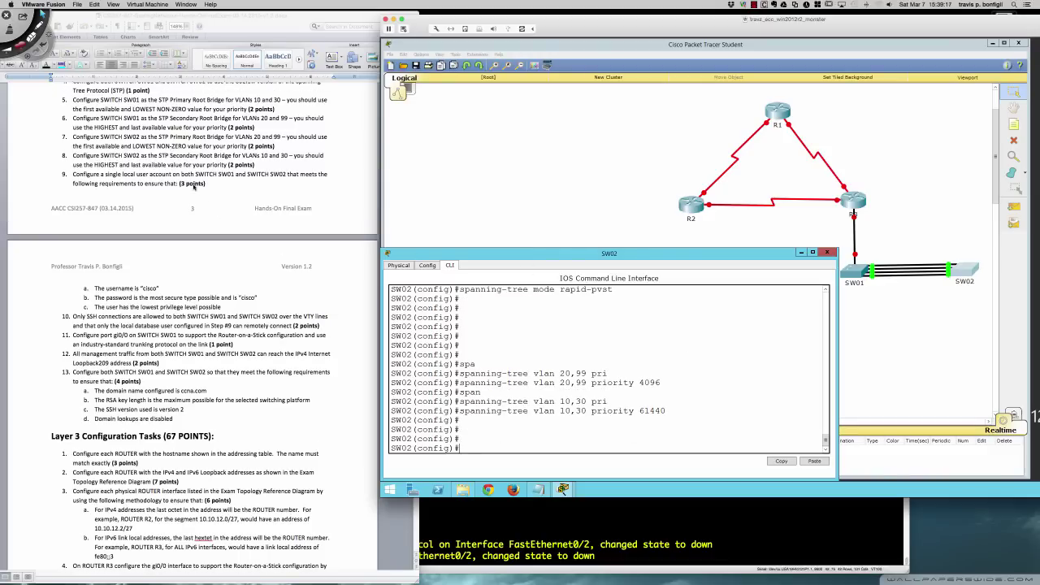
scroll(193, 186, down, 5)
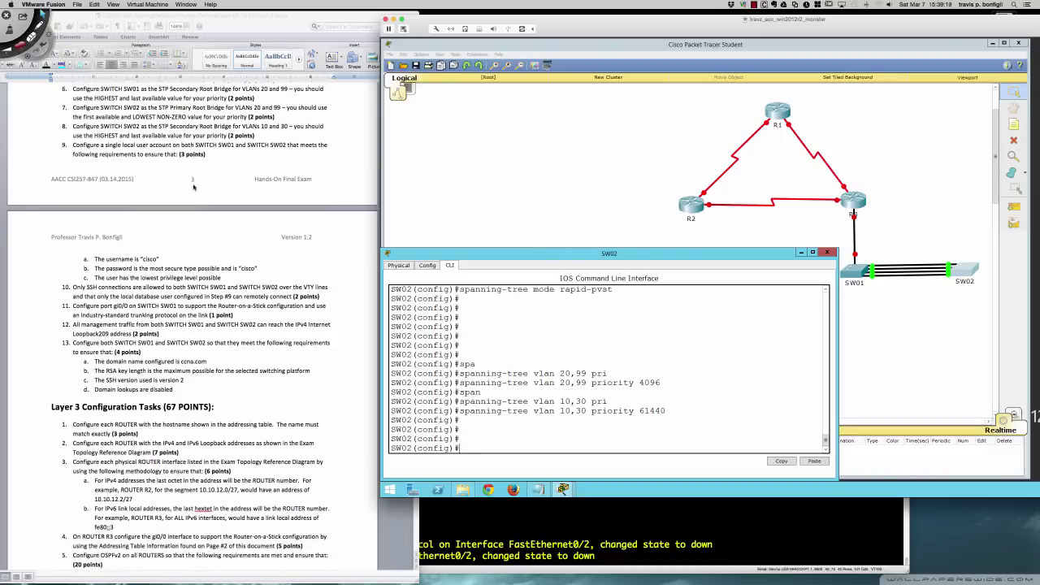
scroll(193, 186, down, 4)
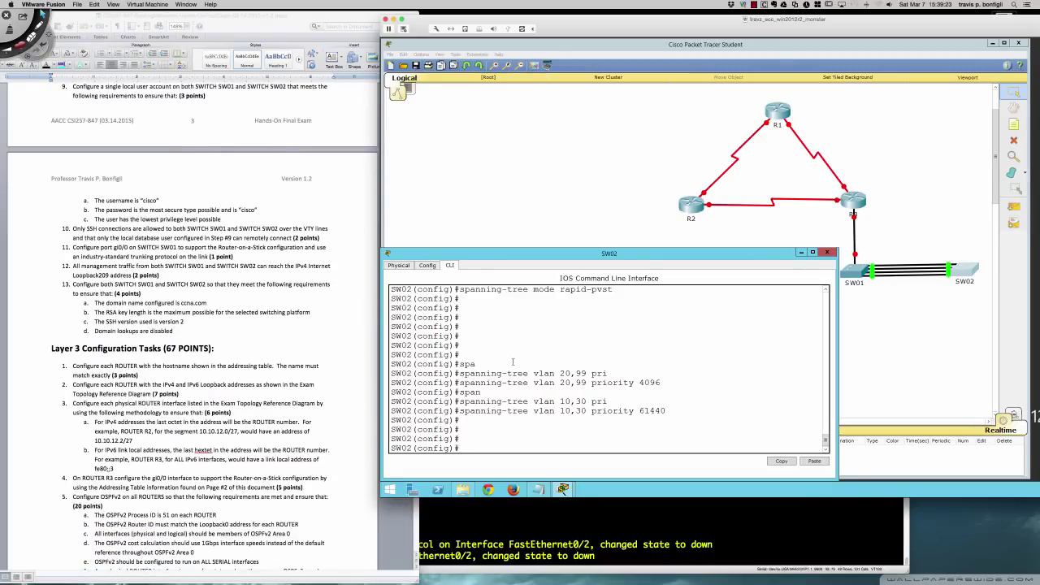
On SW02, create a privilege-0 local user with a secret password
text(user)
key(Tab)
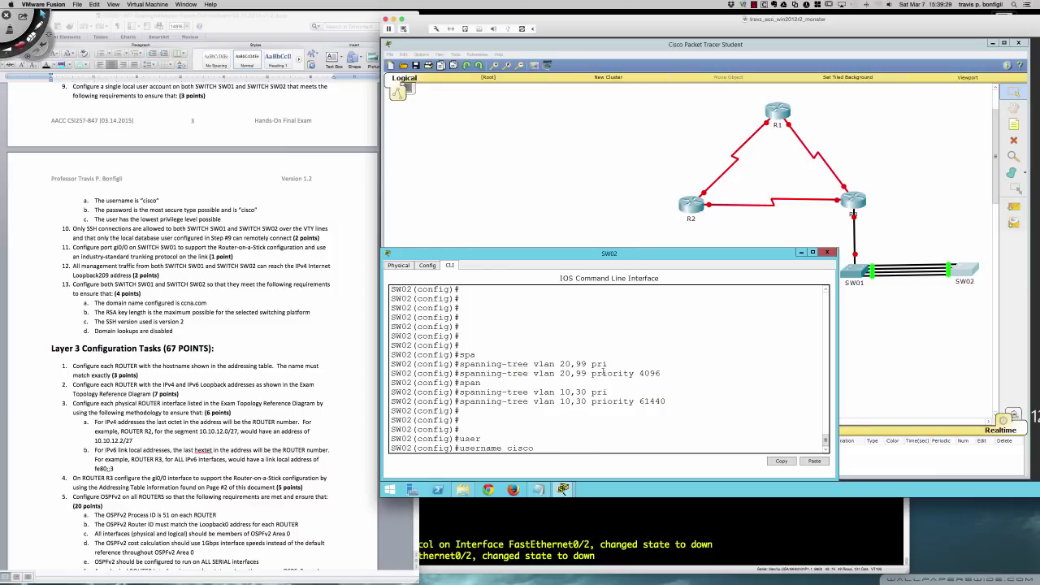
text( pri)
key(Tab)
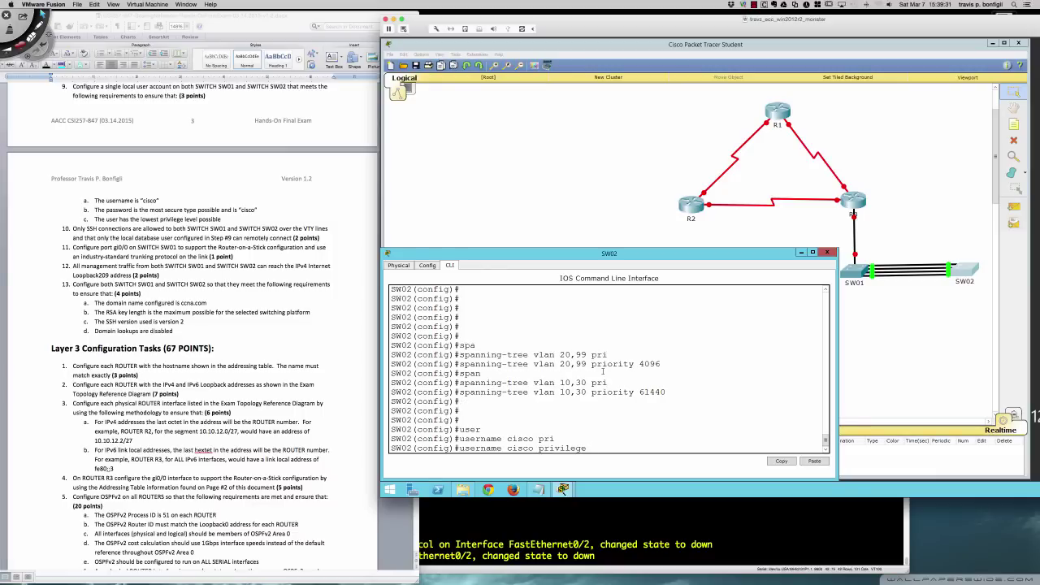
text(0)
key(BackSpace)
text(?)
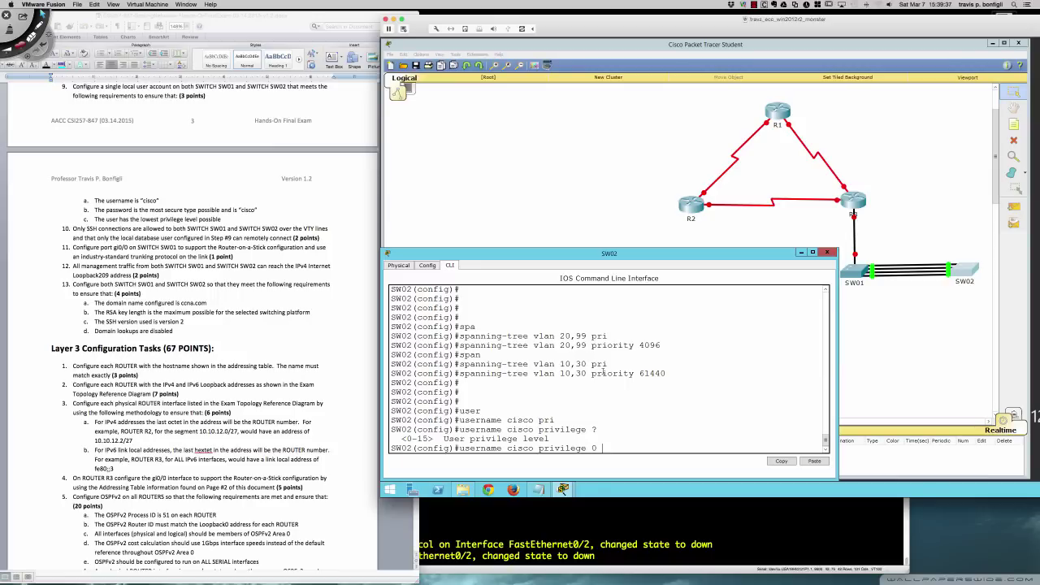
text(0 sec)
key(Tab)
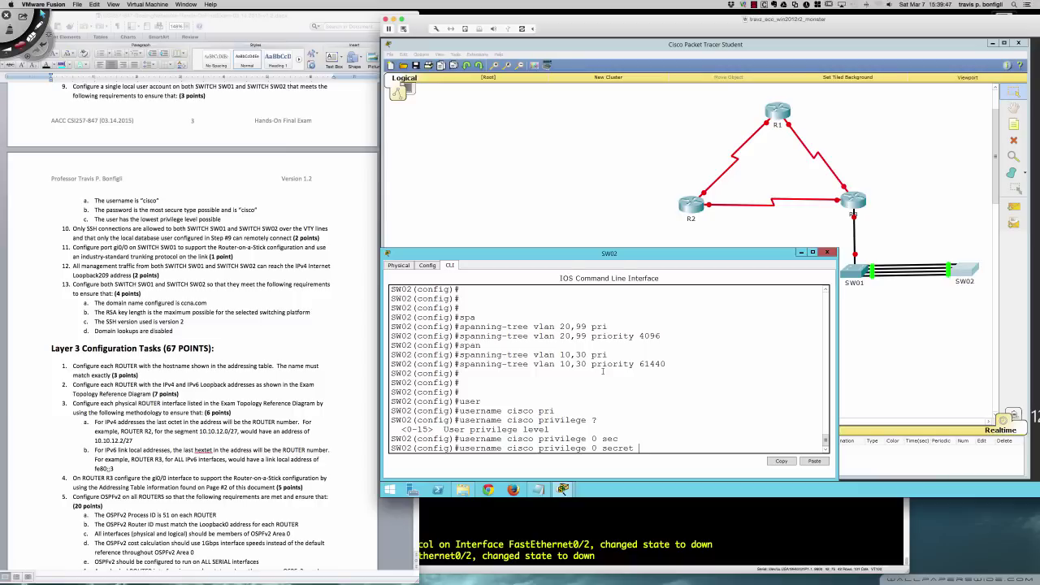
key(Return)
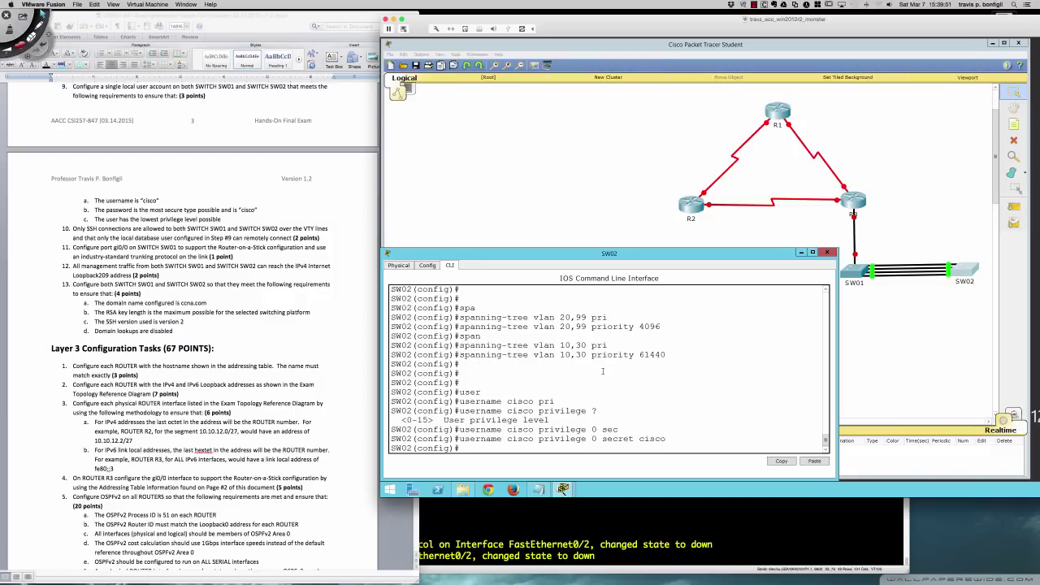
Create the same privilege-0 local user and secret password on SW01
click(854, 277)
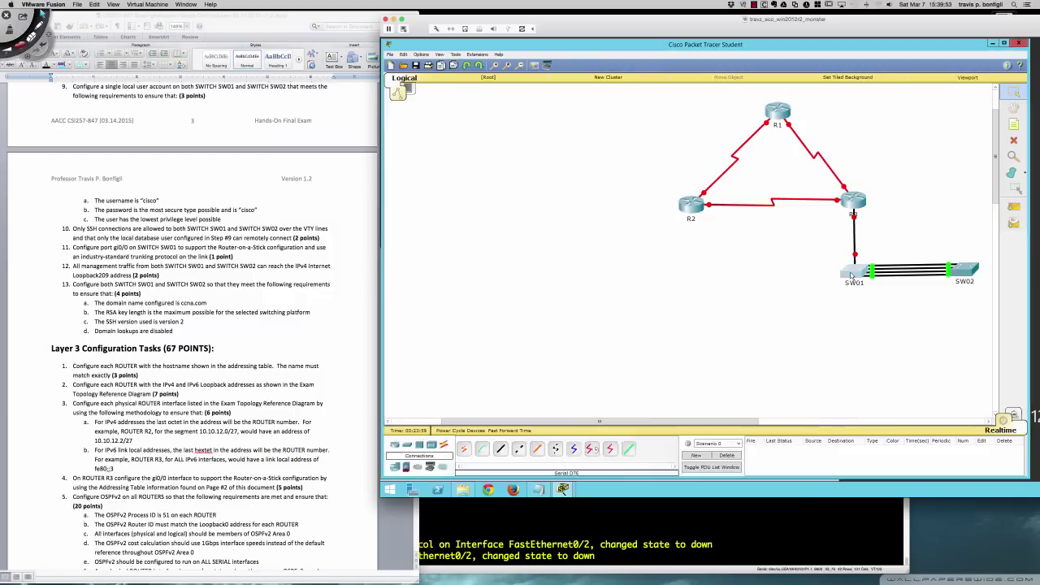
text(user)
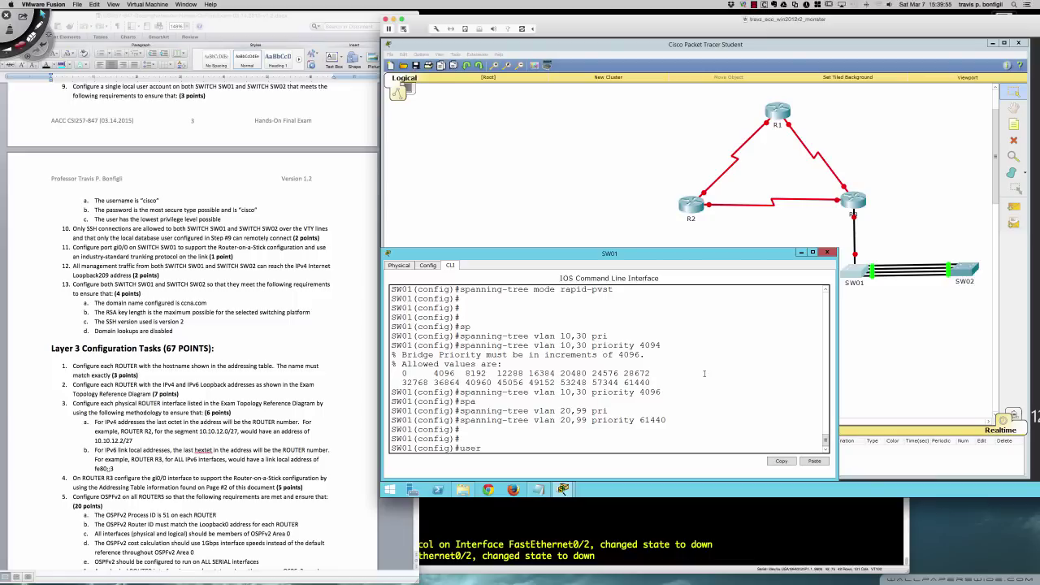
key(Tab)
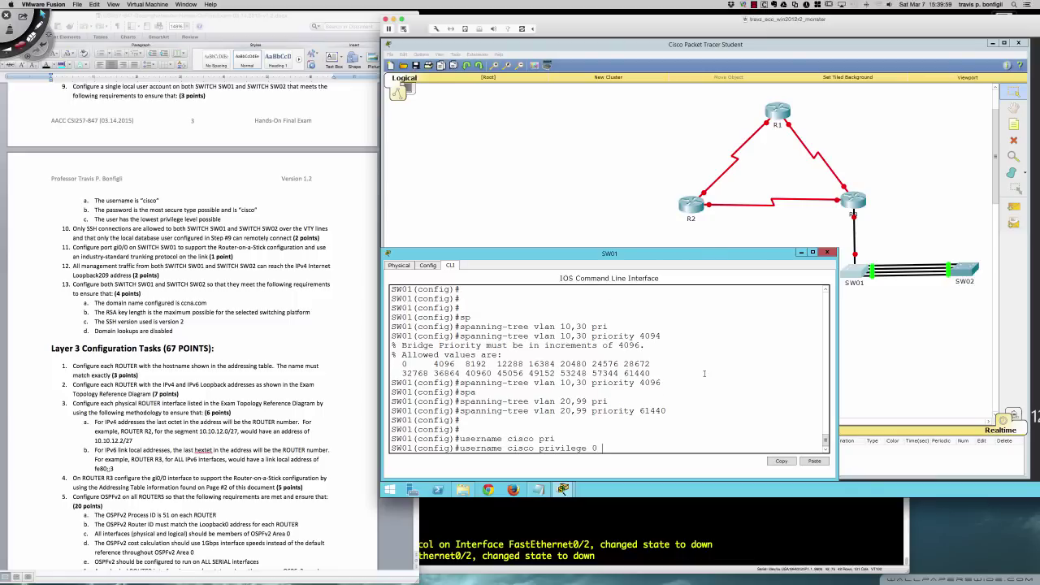
text(0 sec)
key(Tab)
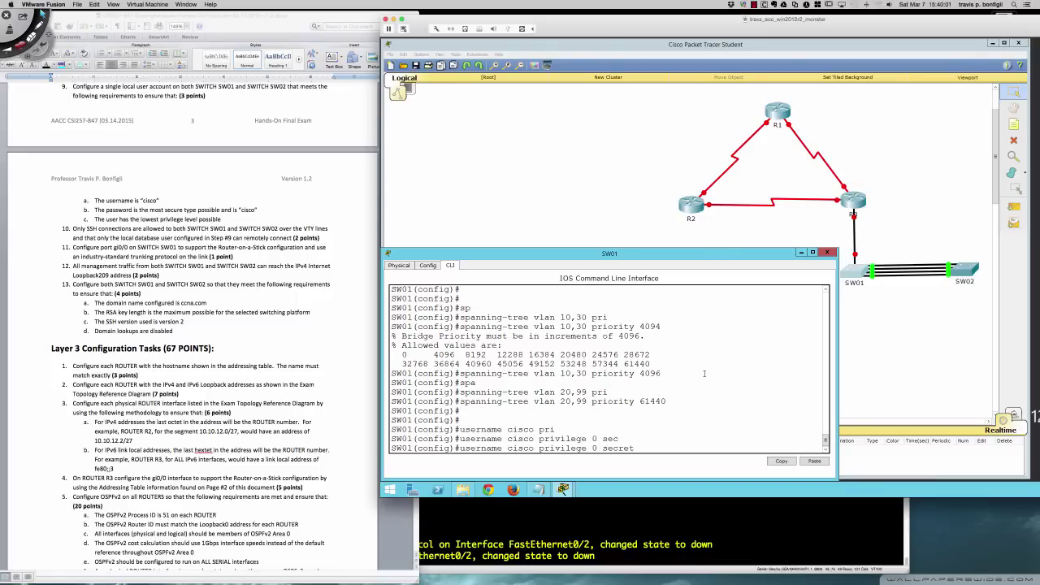
key(Return)
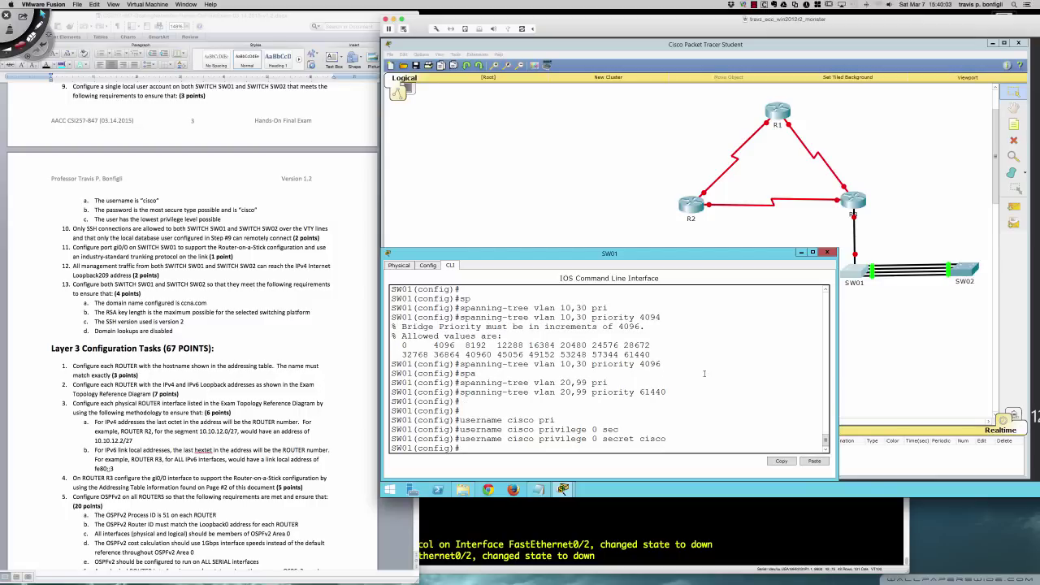
scroll(308, 377, down, 5)
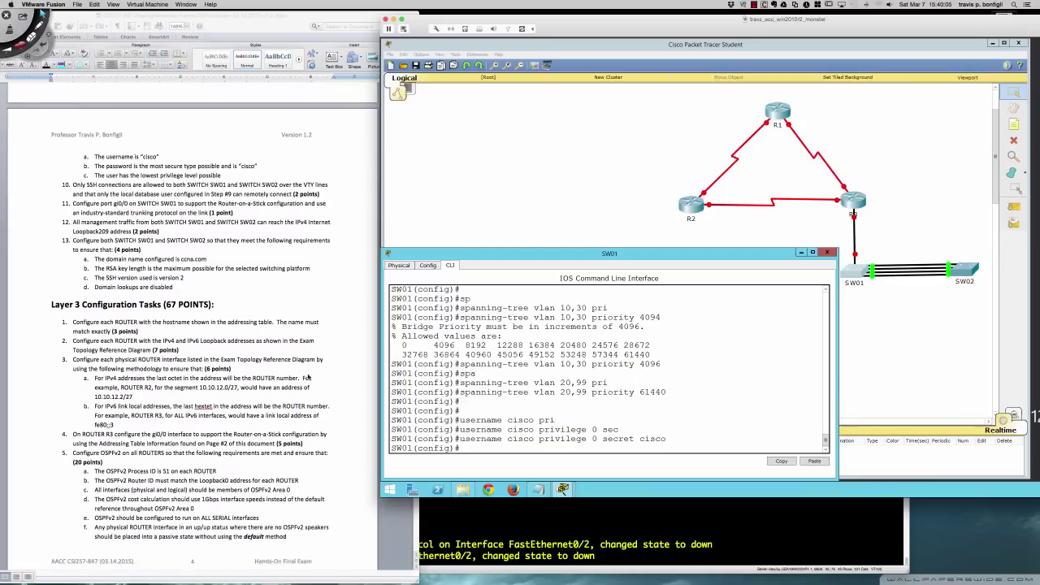
scroll(309, 376, down, 1)
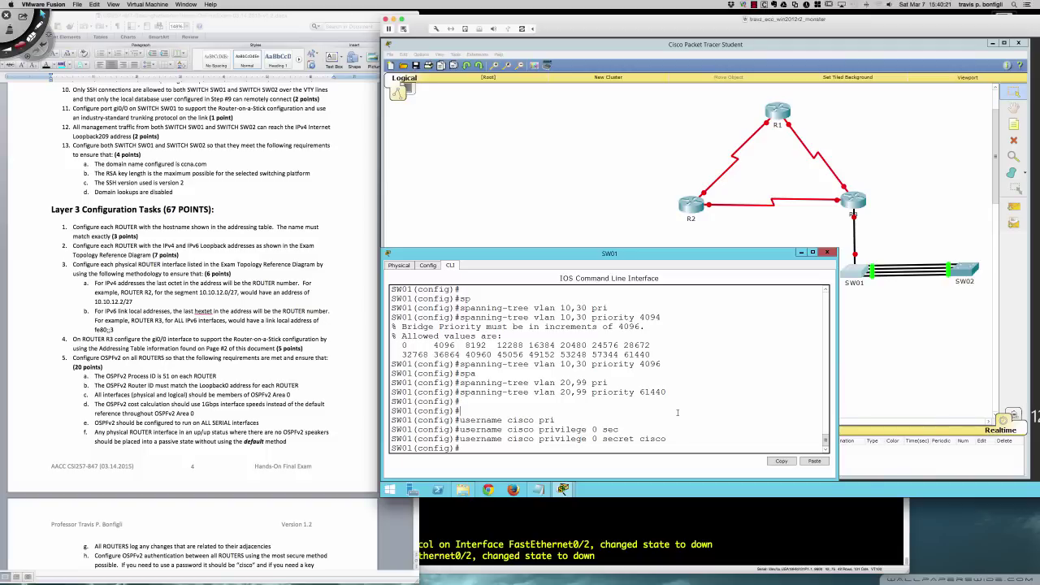
On SW01, configure line vty 0 15 with login local and transport input ssh
key(Return)
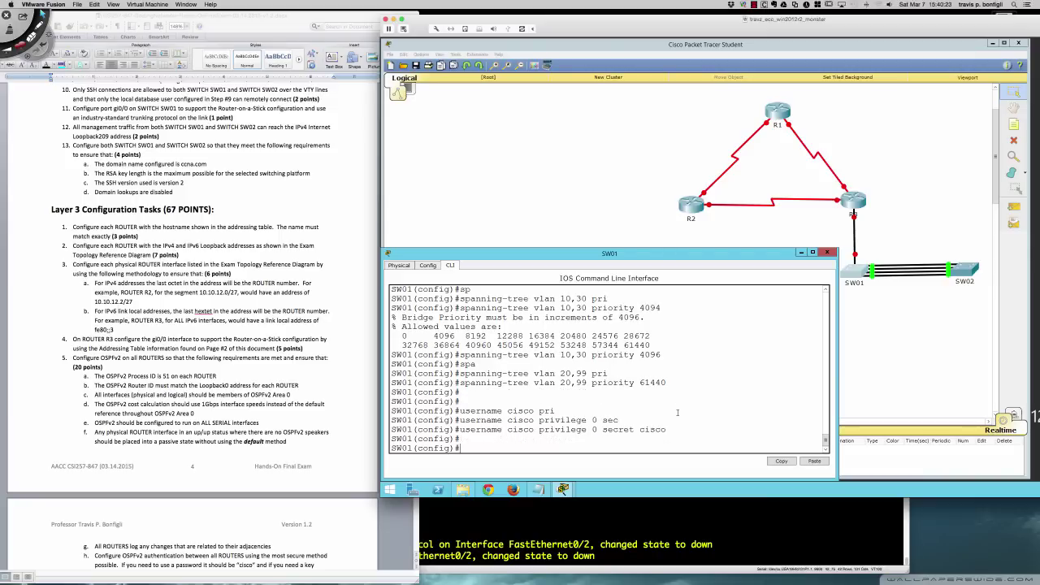
text(linen vty)
key(BackSpace)
key(BackSpace)
key(BackSpace)
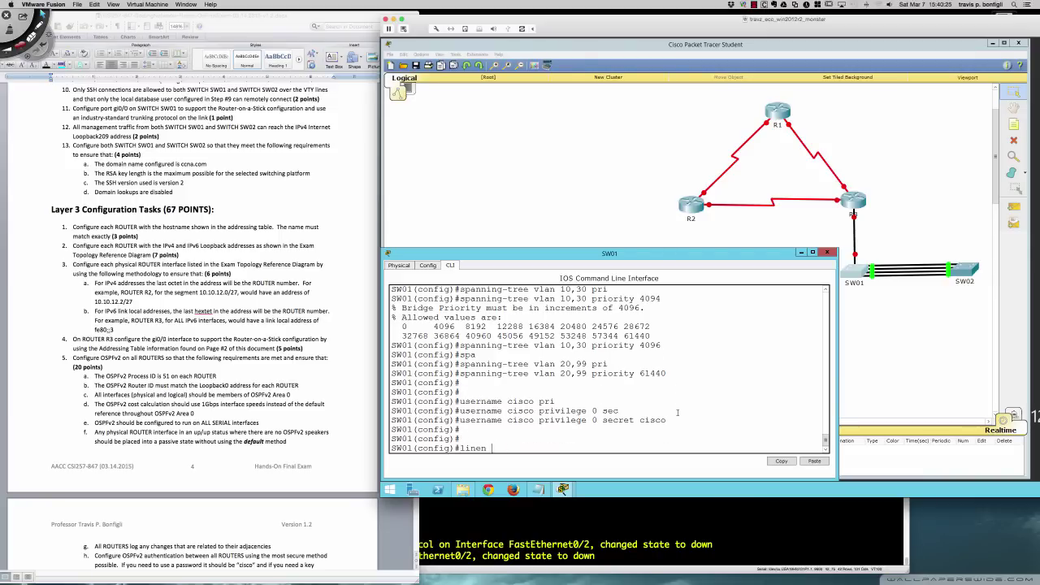
text(vty 0 15)
key(Return)
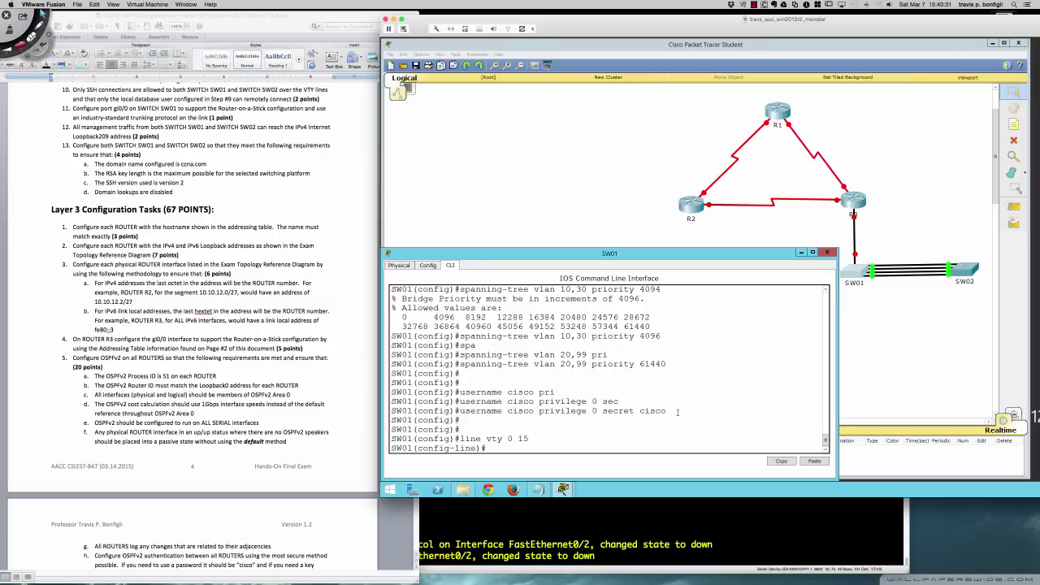
text(login local)
key(Return)
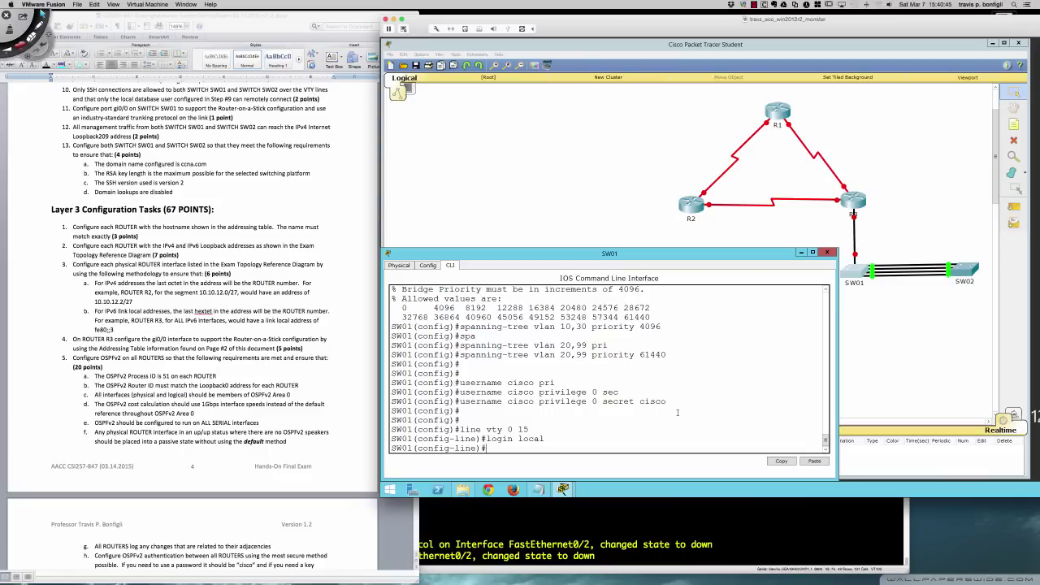
text(transport input ssh)
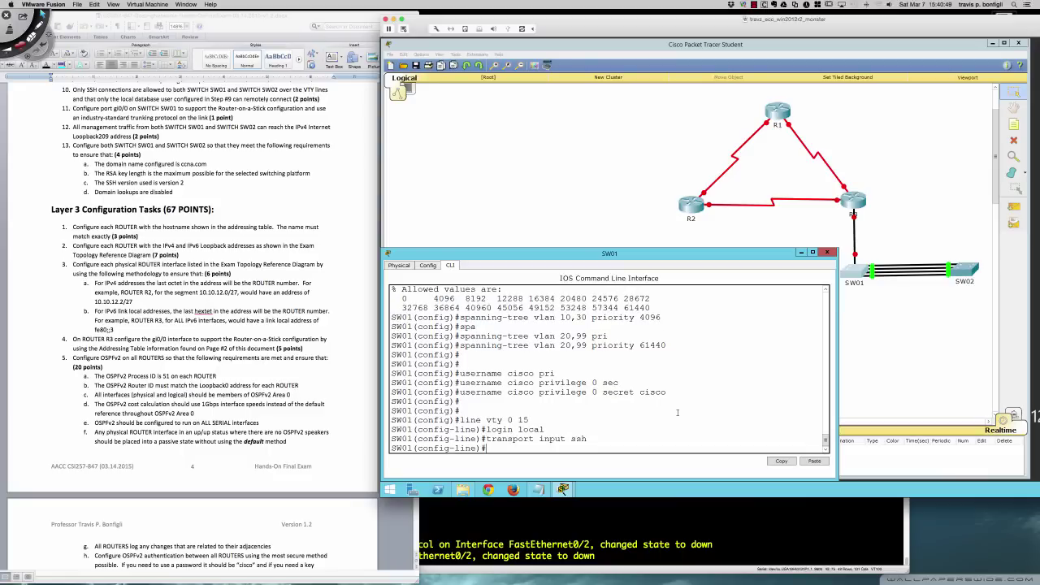
On SW02, give the VTY lines login local and transport input ssh
click(964, 274)
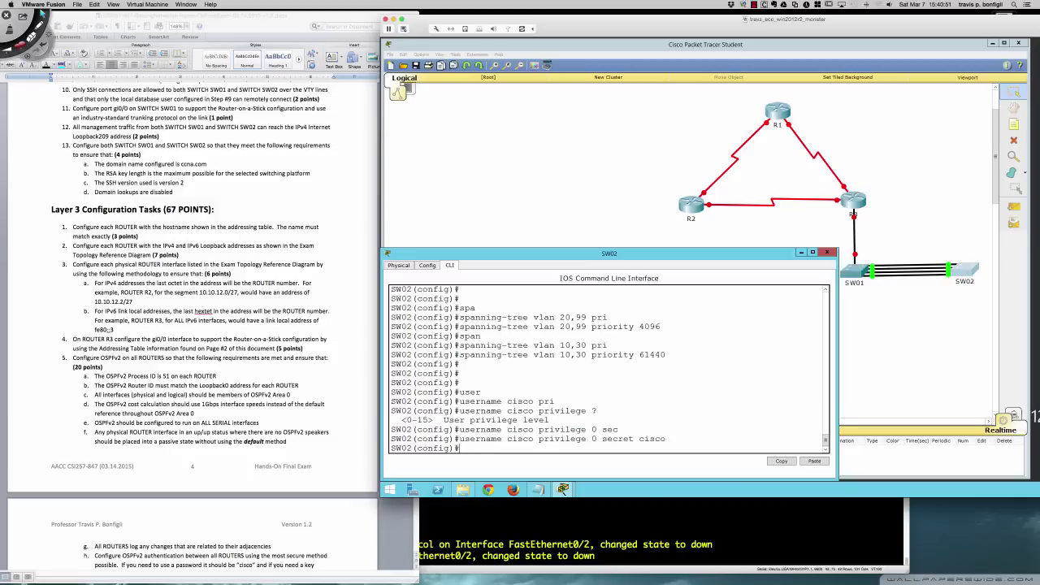
key(Return)
key(Return)
text(li)
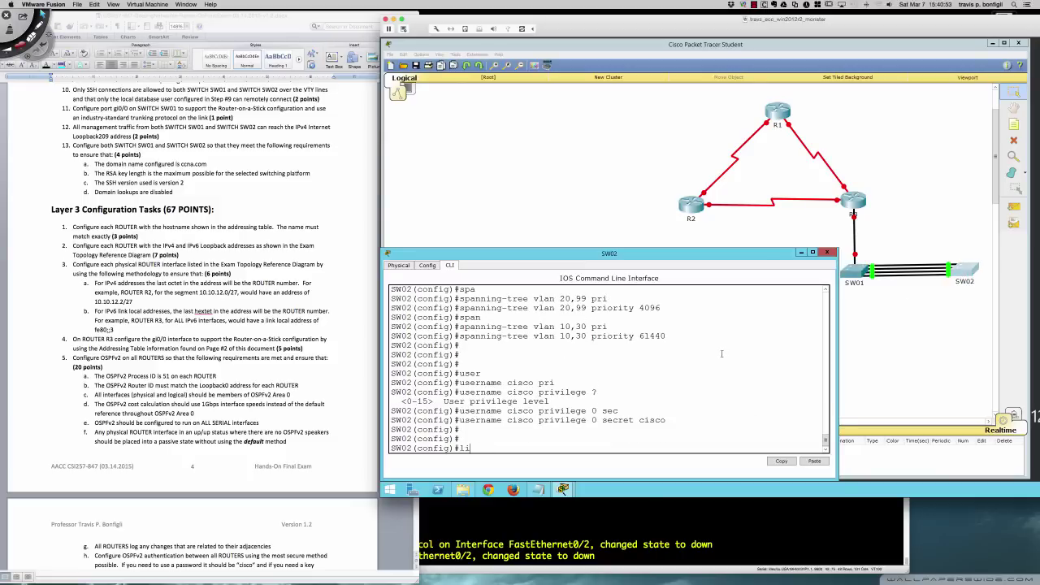
text(ne vty 0 15)
key(Return)
text(login local)
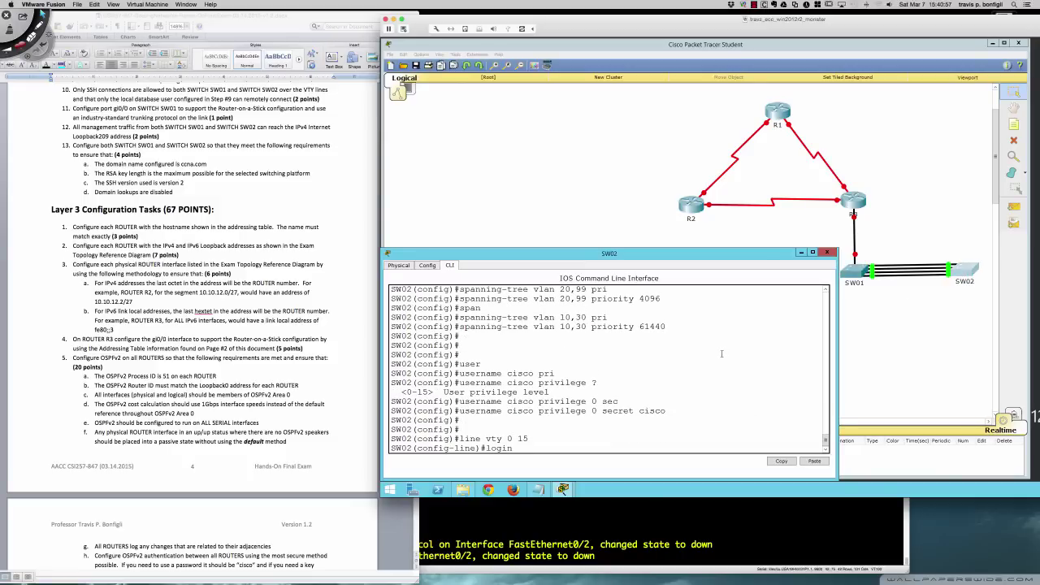
key(Return)
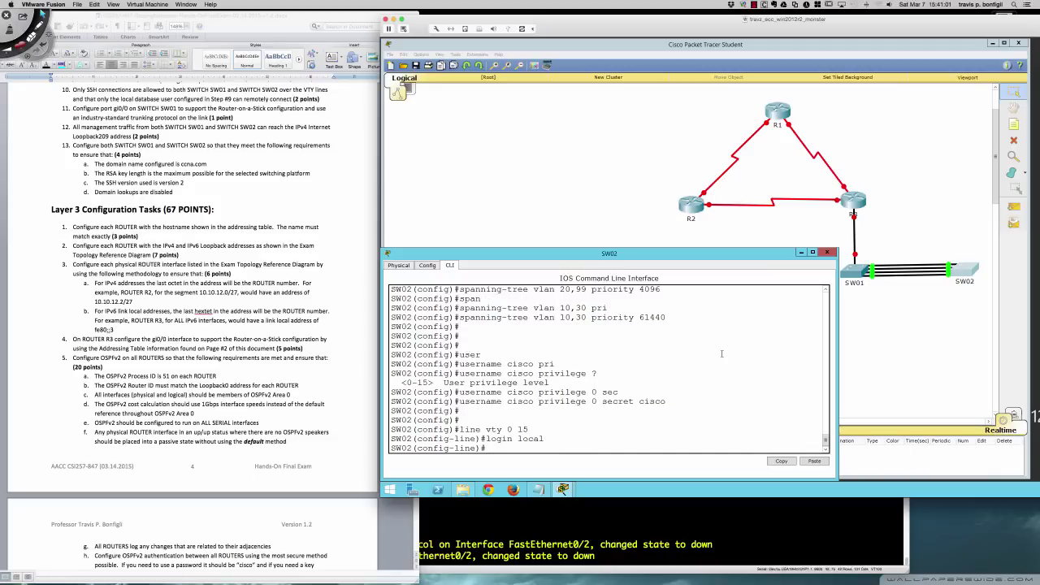
text(trn)
text(nsport inpus)
key(BackSpace)
text(t ssh)
key(Return)
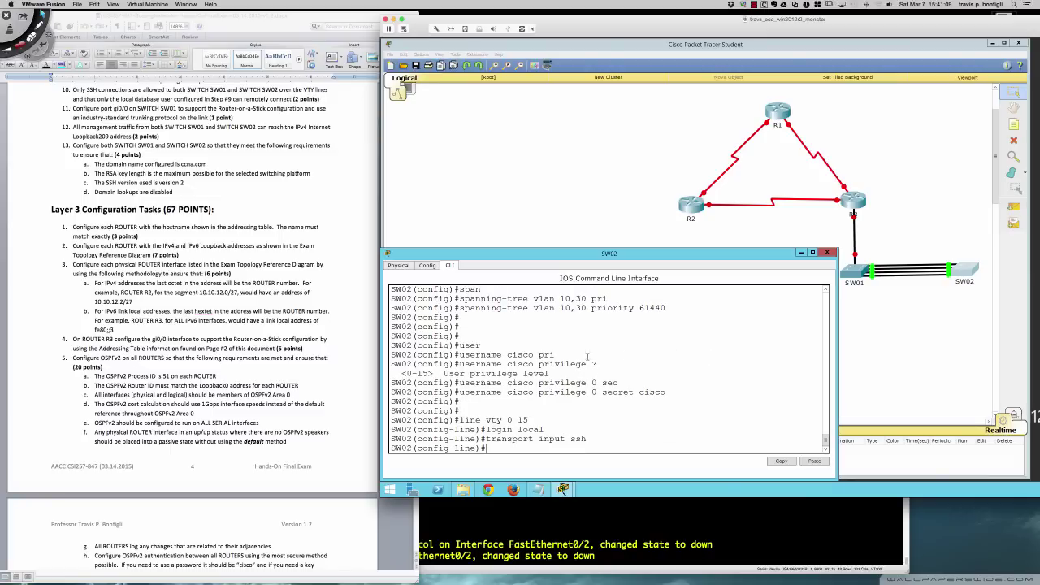
Correct item 11's port in the task notes from gi0/0 to gi0/1
scroll(346, 341, down, 2)
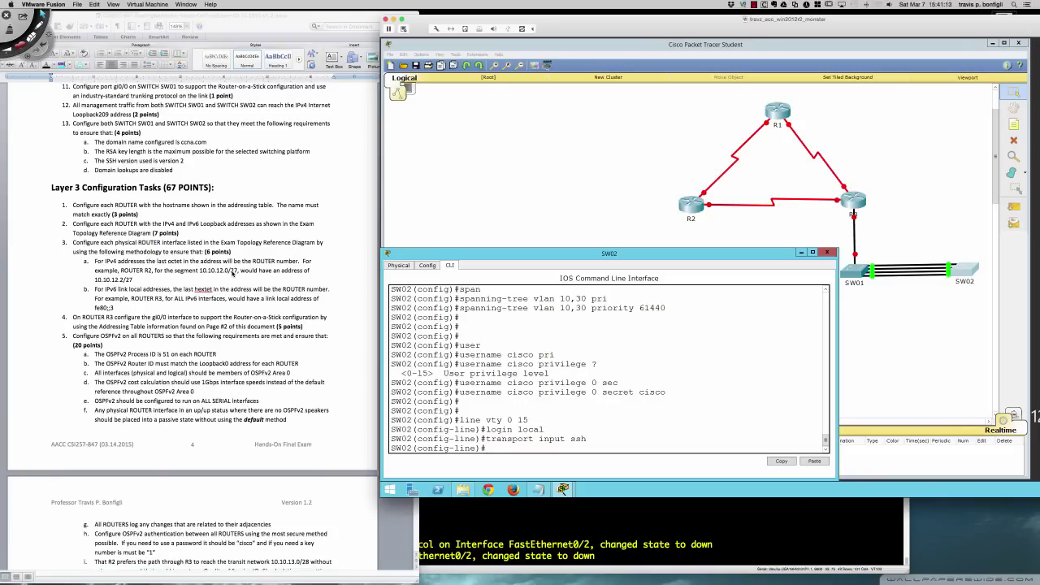
scroll(235, 276, up, 1)
click(126, 101)
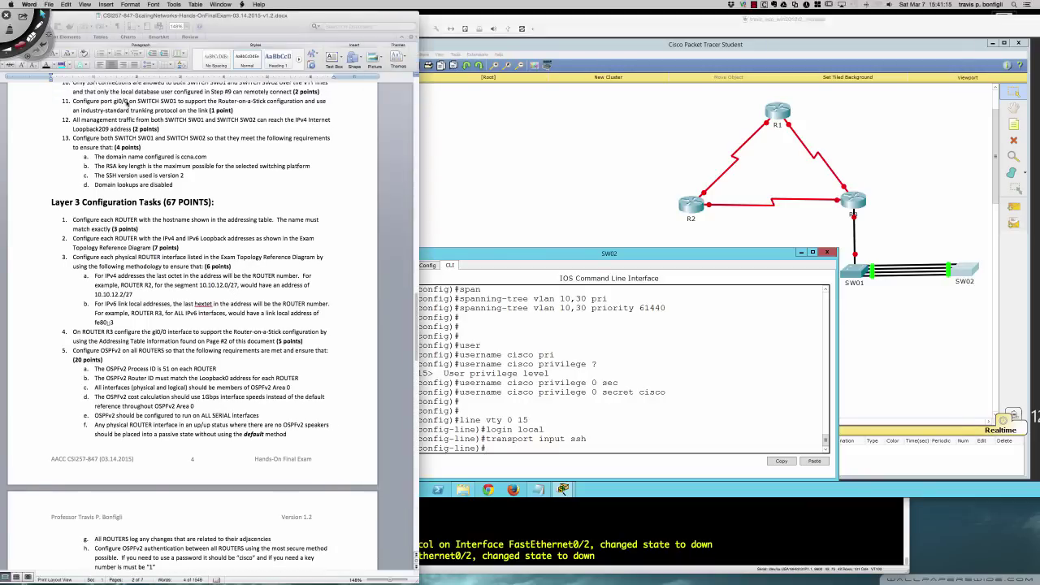
key(BackSpace)
text(1)
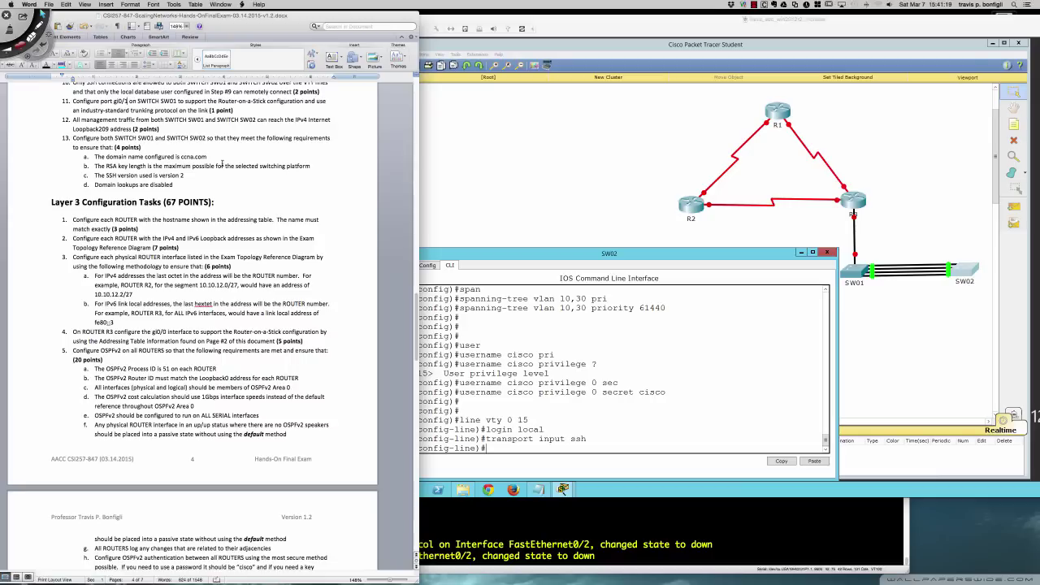
click(637, 393)
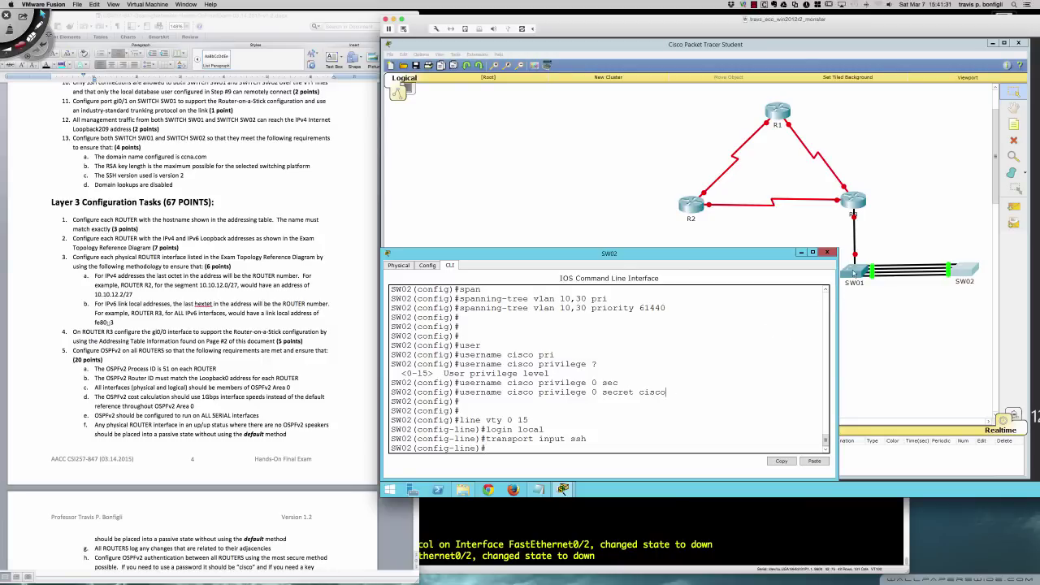
On SW01, enable interface gi0/1 with no shut and set switchport mode trunk
click(855, 273)
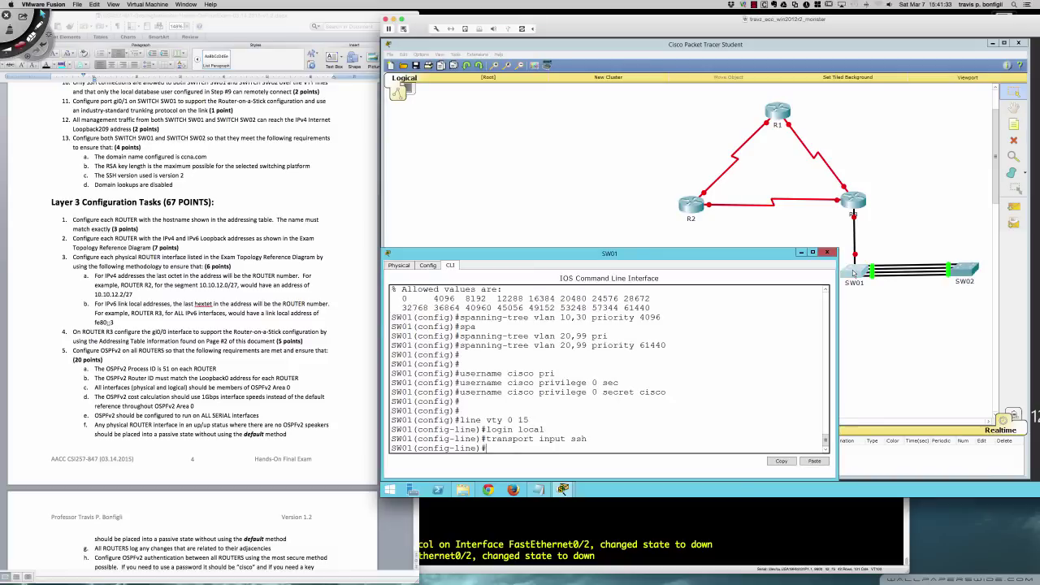
text(int gi0/1)
key(Return)
text(no s)
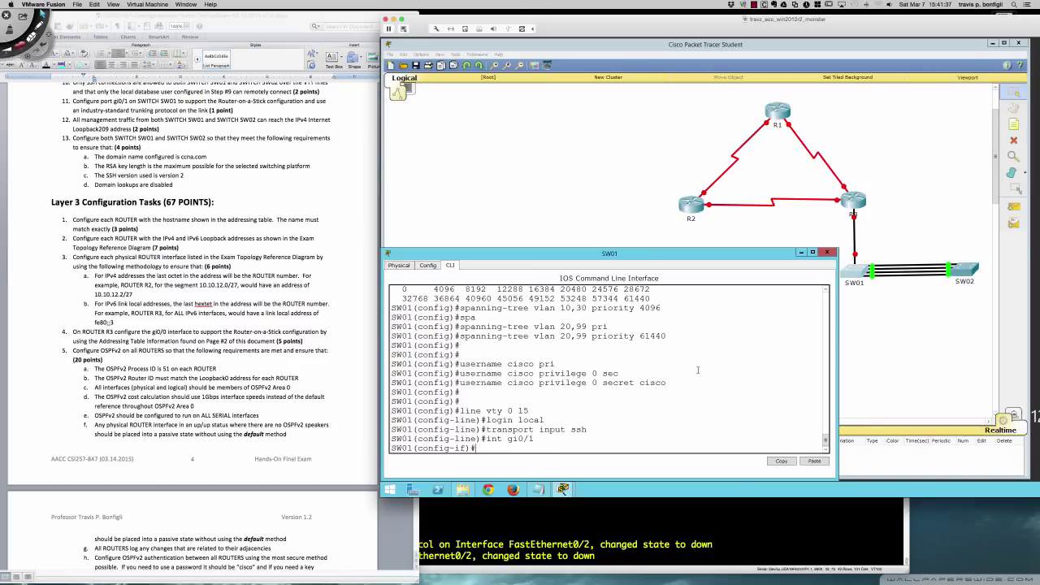
text(hut)
key(Return)
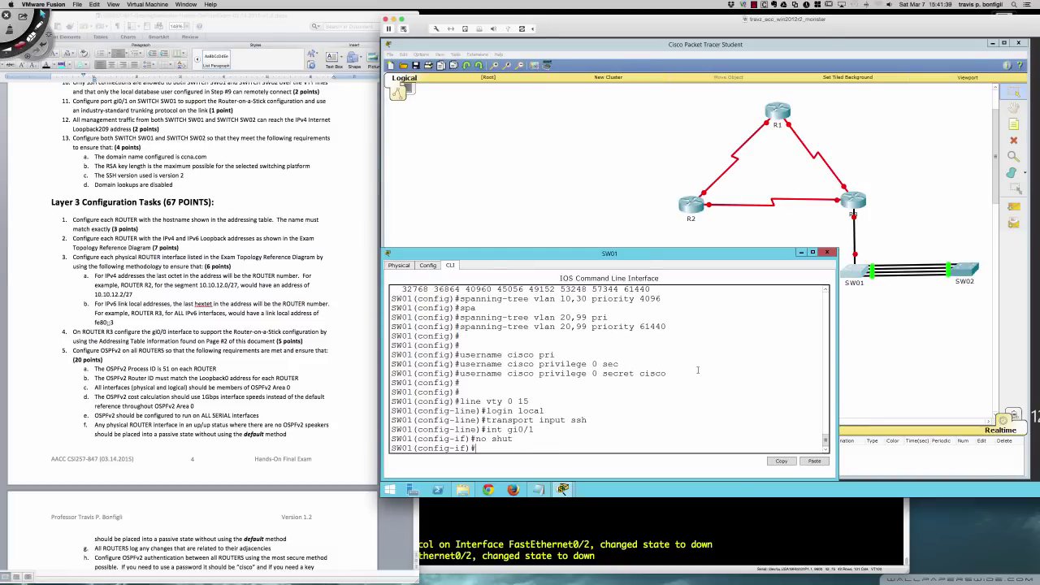
text(swi)
key(Tab)
text(mode trunk)
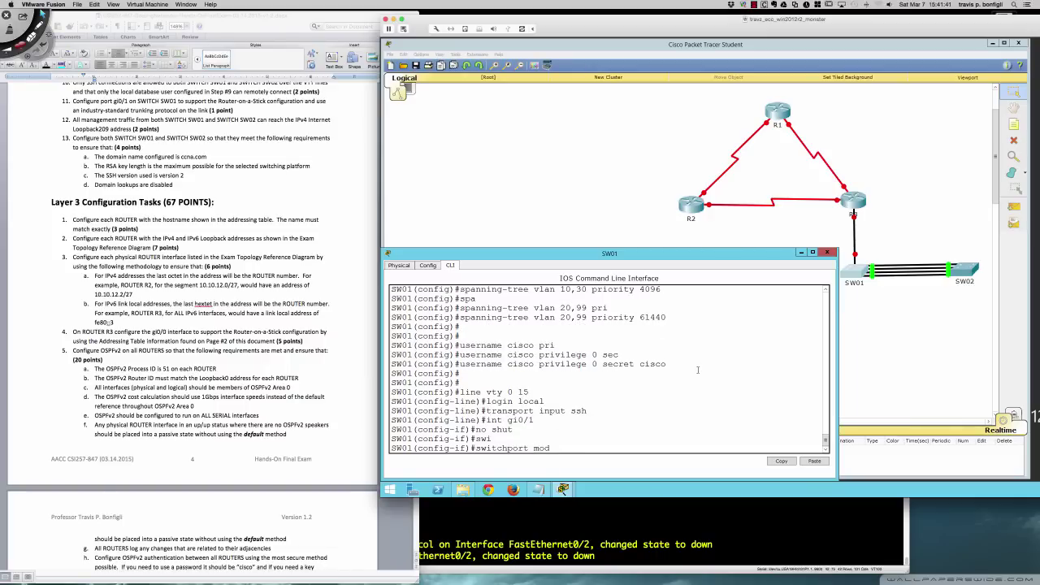
key(Return)
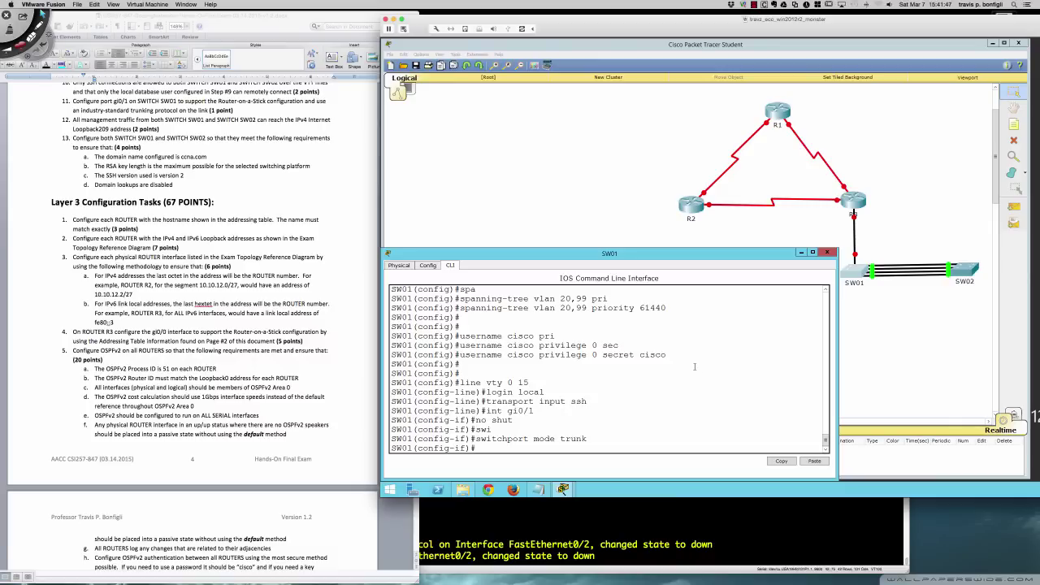
scroll(295, 186, down, 1)
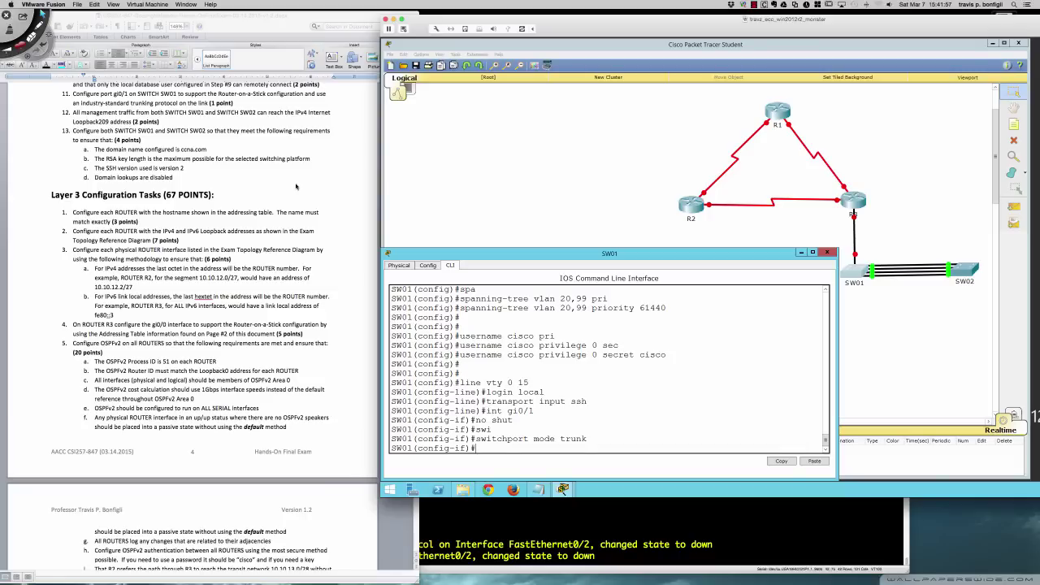
scroll(296, 187, down, 1)
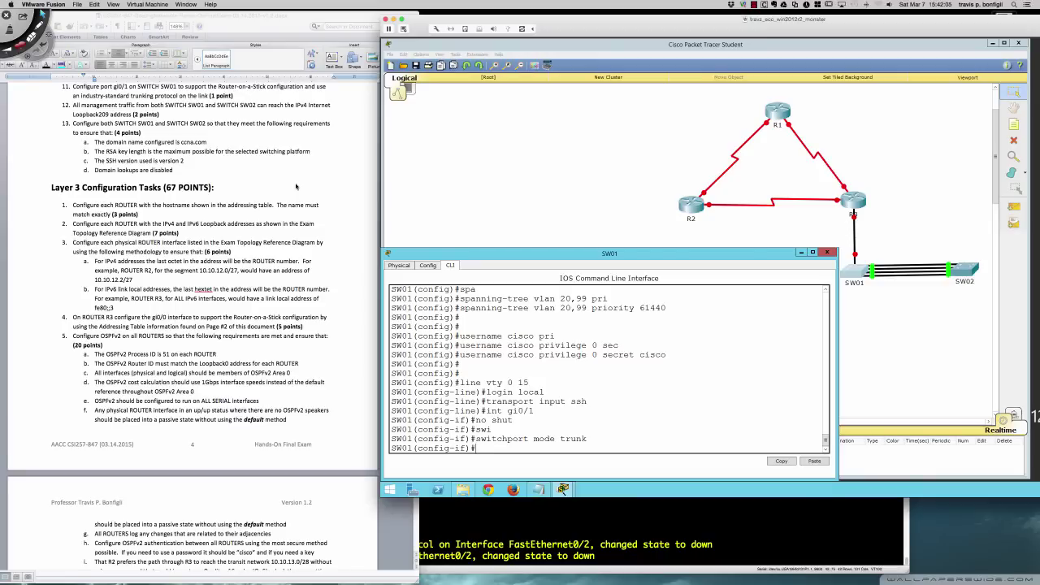
scroll(296, 187, down, 2)
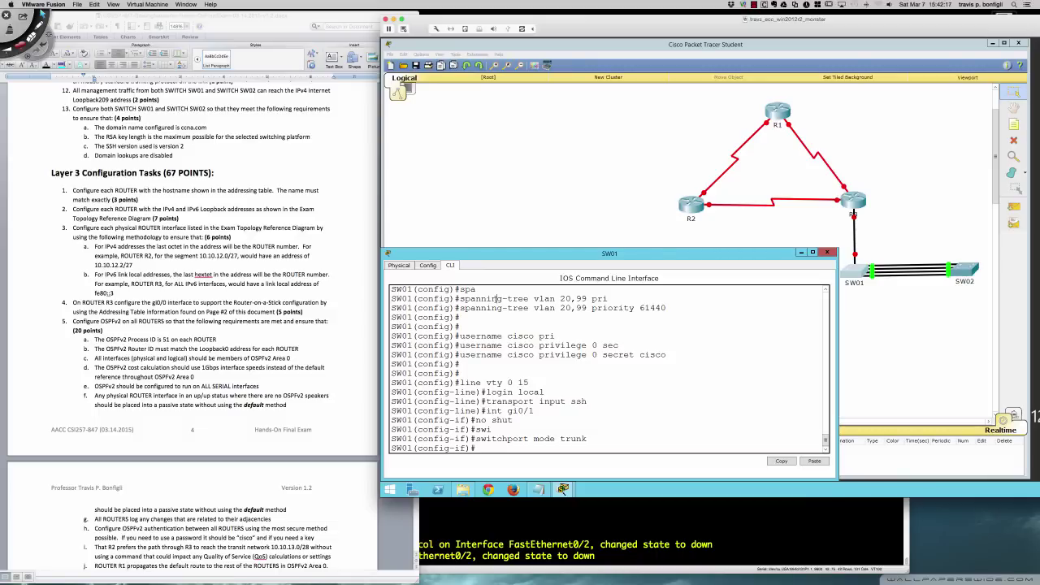
key(Return)
key(Return)
key(Return)
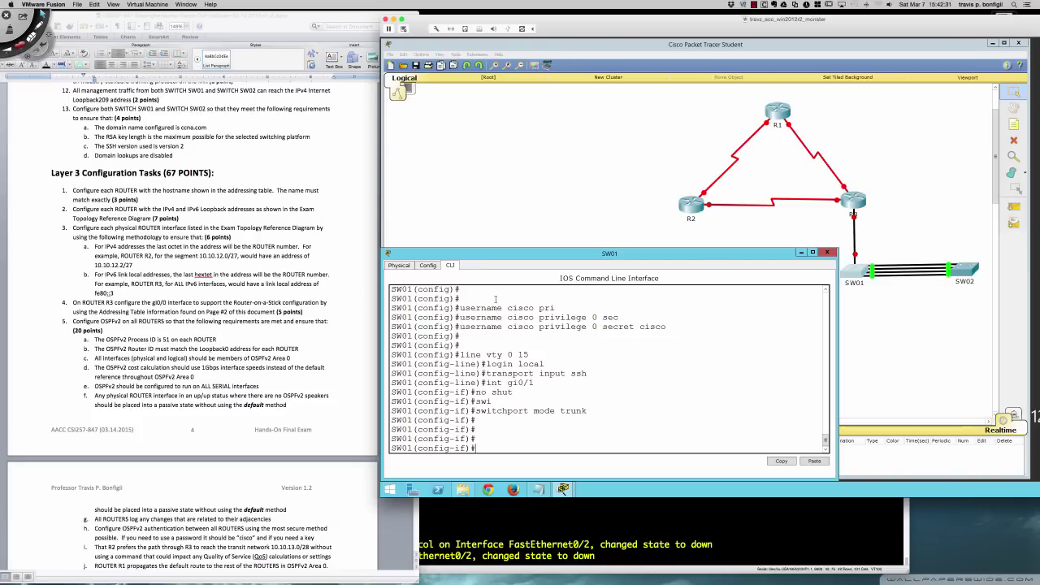
On SW01, return to global config and set ip default-gateway 10.10.99.1
text(exit)
key(Return)
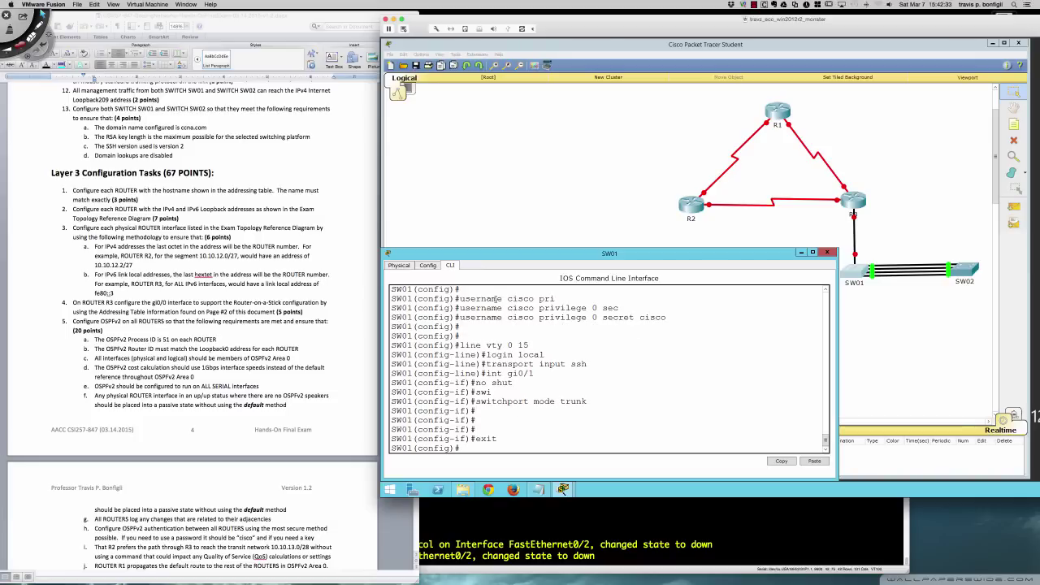
text(ip def)
key(Tab)
text(10.)
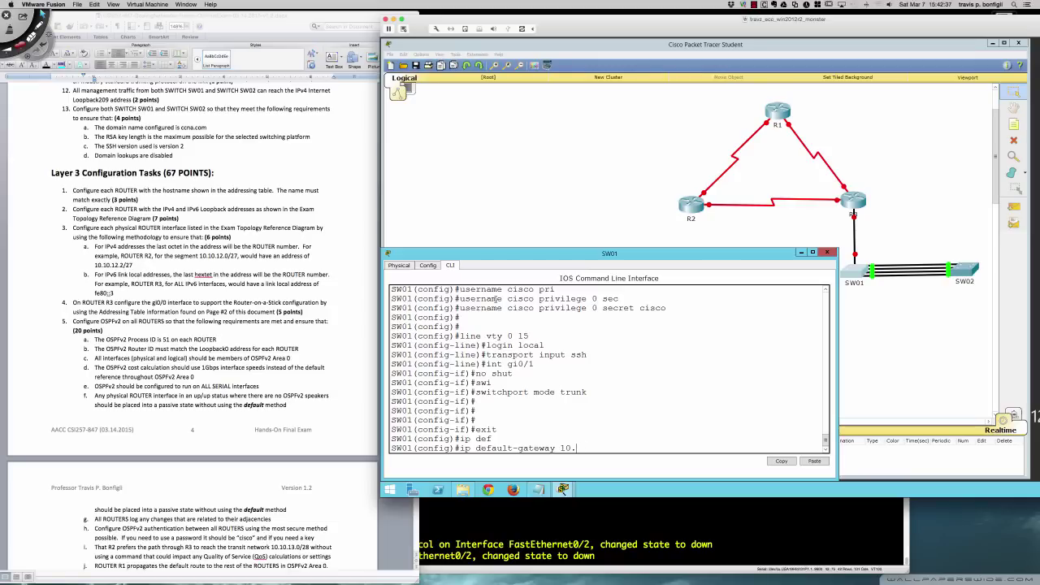
text(10.9)
text(9.1)
key(Return)
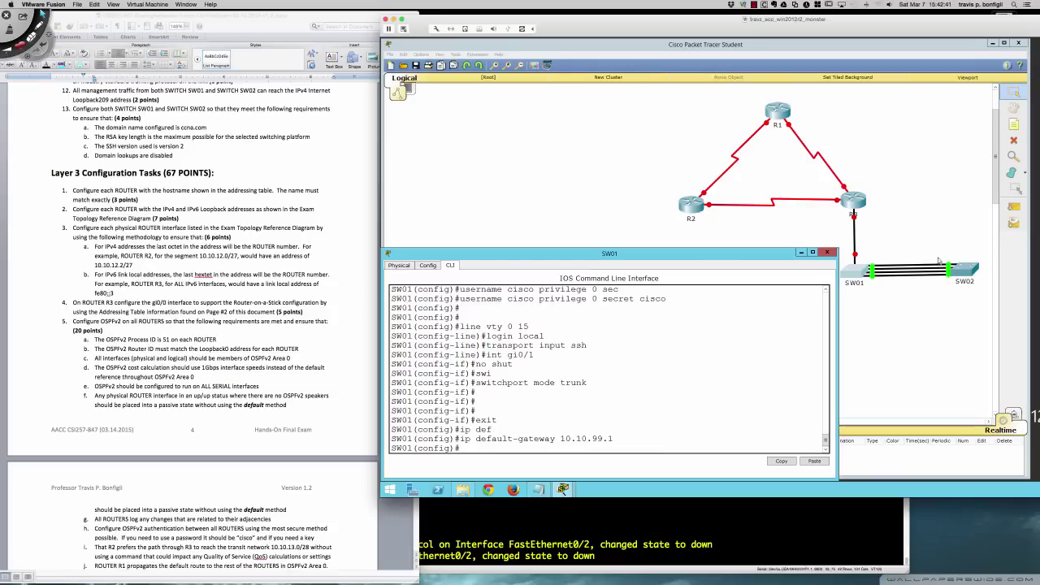
Set SW02's ip default-gateway to 10.10.99.1 as well
click(965, 269)
key(Return)
key(Return)
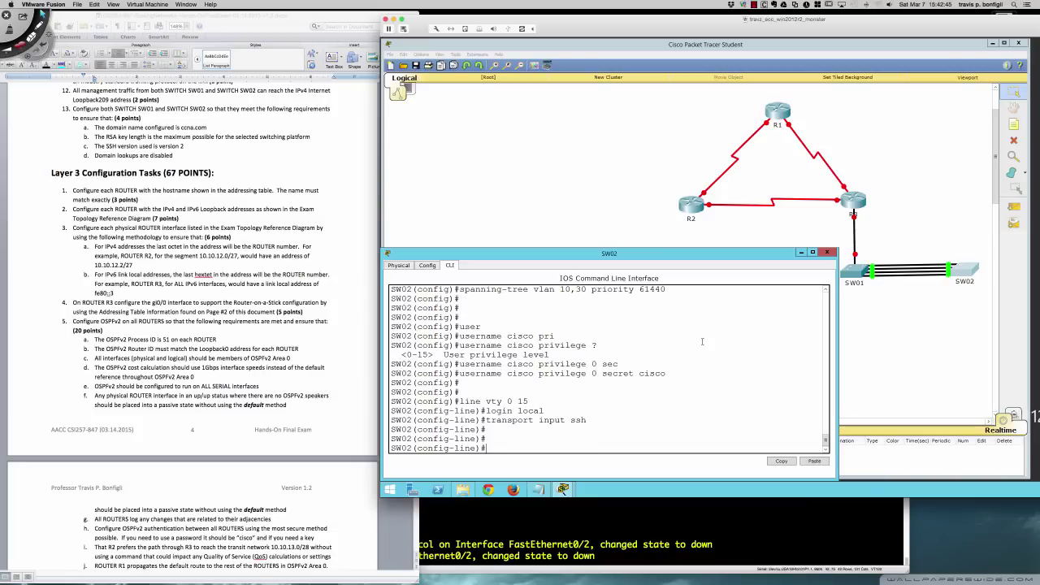
text(exit)
key(Return)
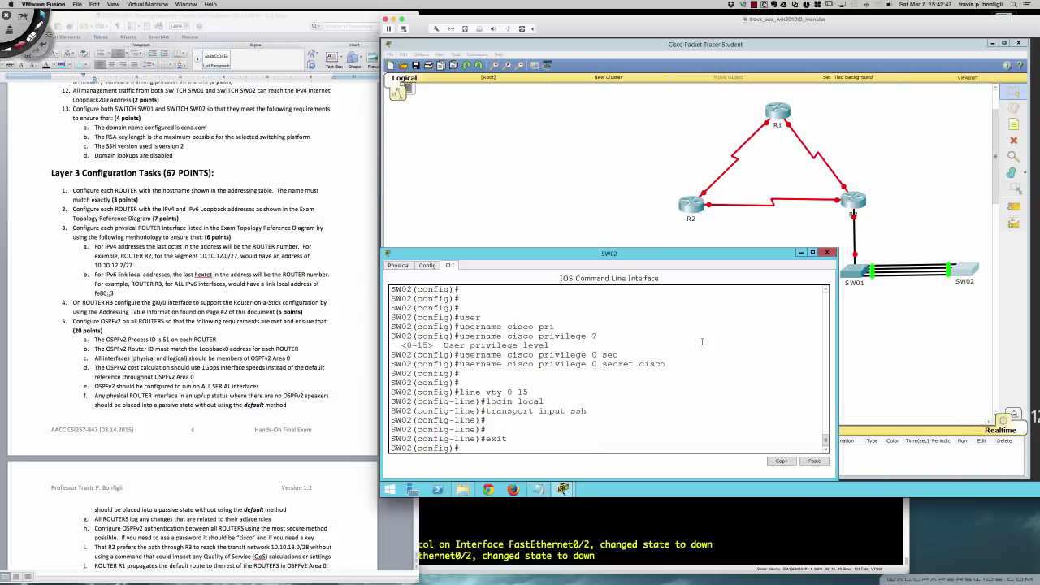
text(ip def)
key(Tab)
text(10)
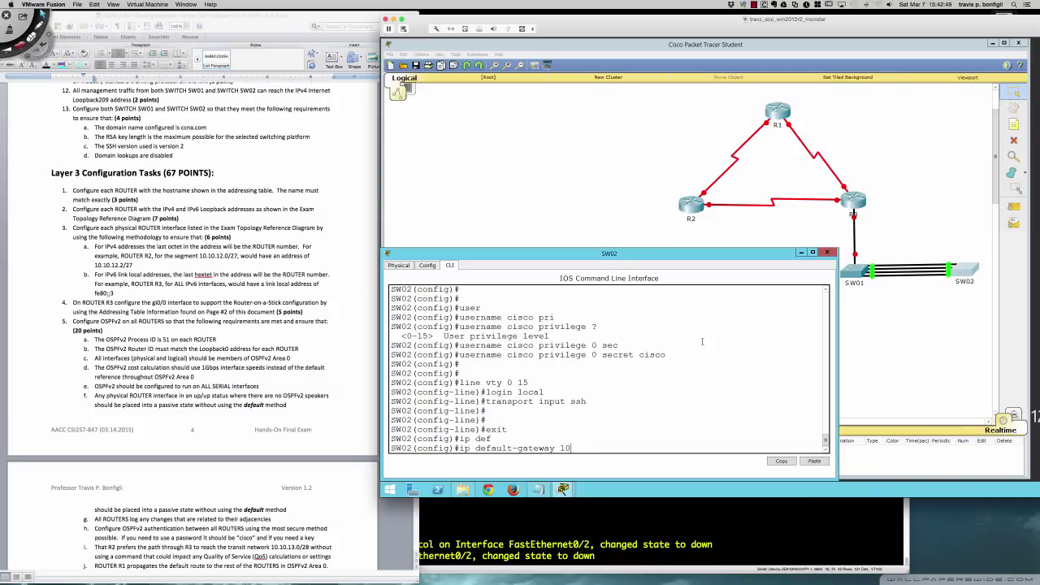
text(.10.99.1)
key(Return)
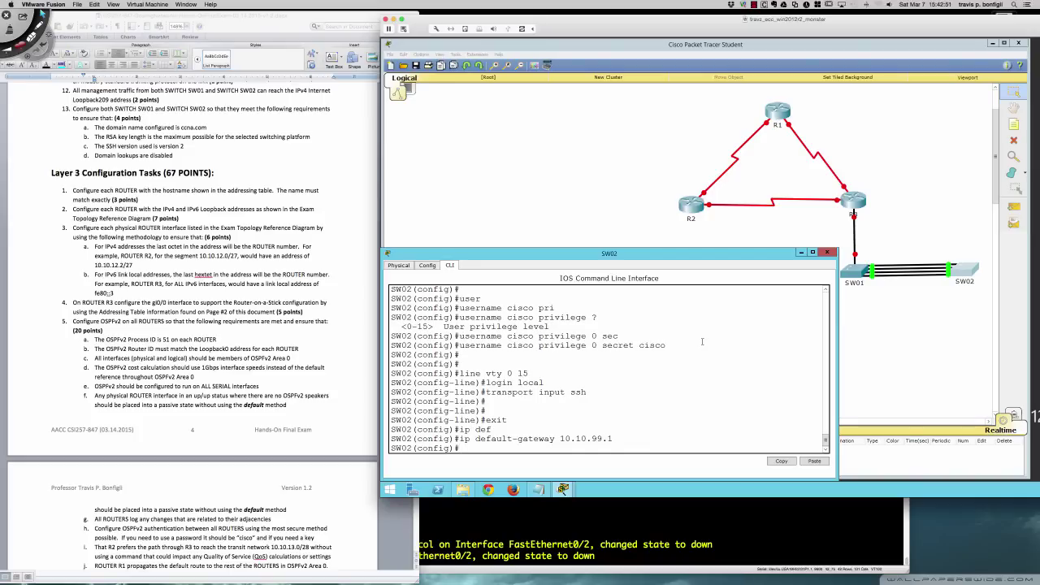
key(Return)
key(Return)
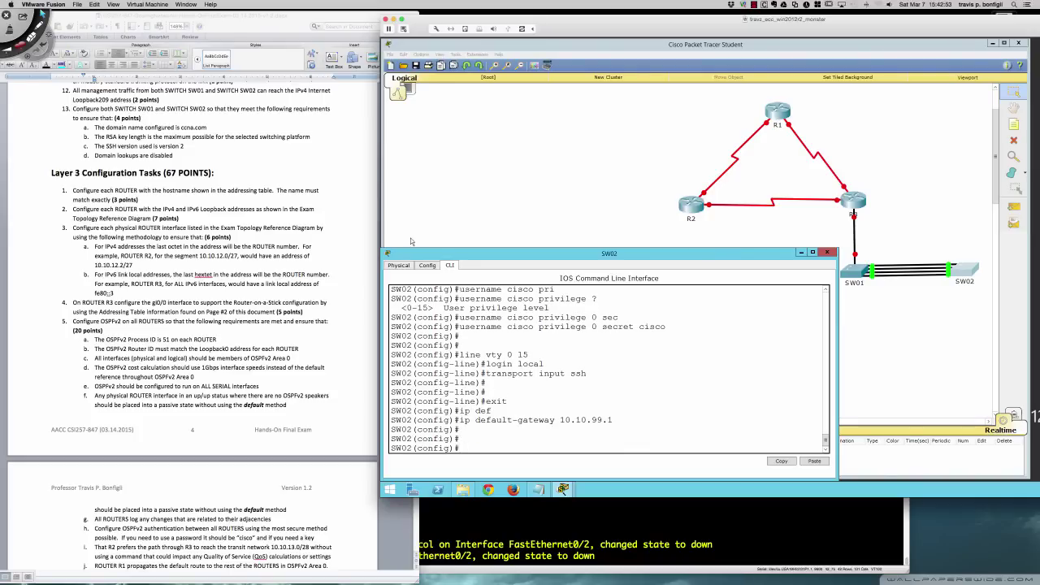
scroll(336, 241, down, 3)
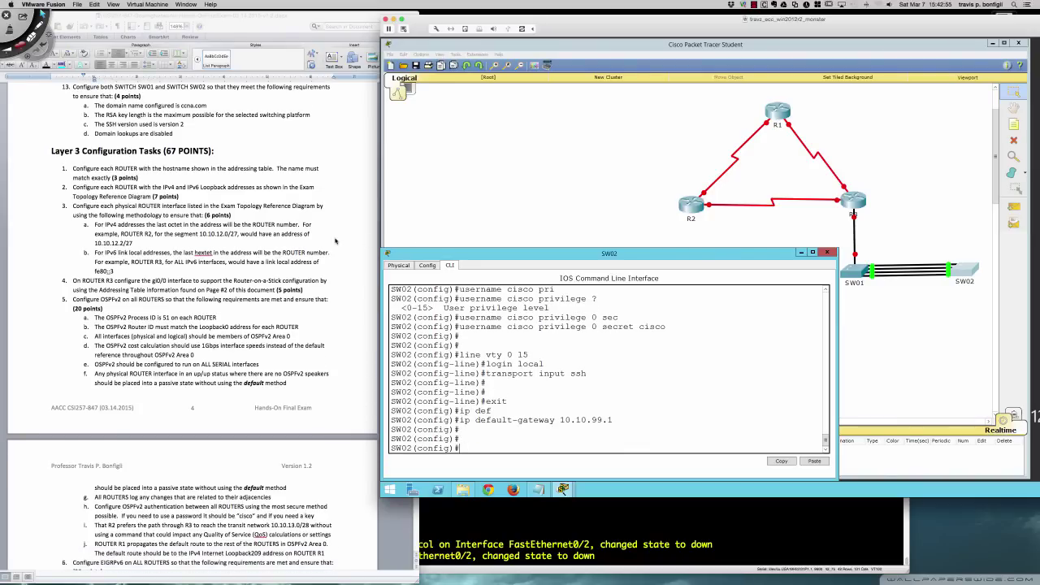
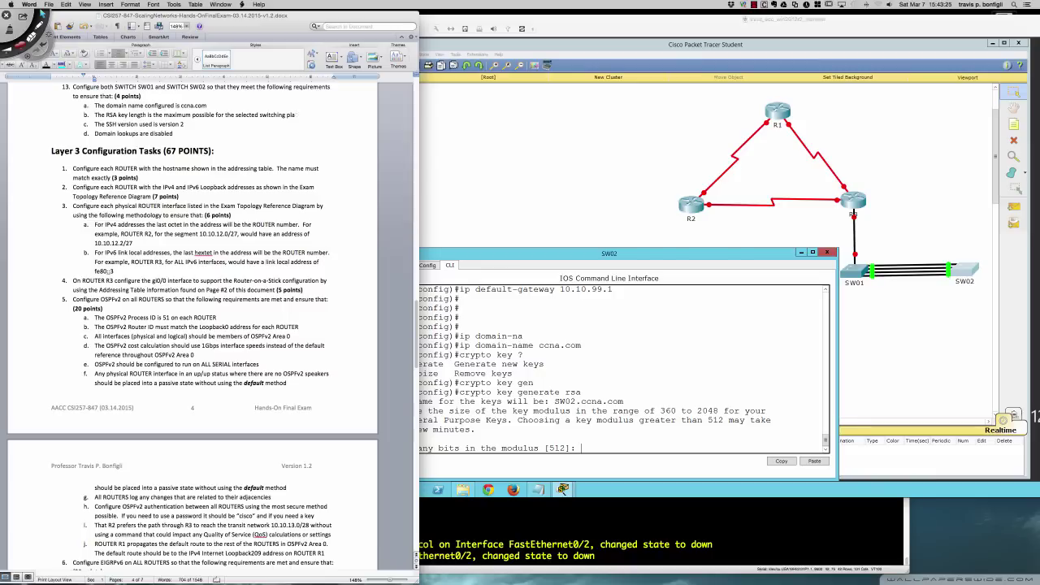
key(BackSpace)
key(BackSpace)
key(BackSpace)
key(BackSpace)
key(BackSpace)
key(BackSpace)
key(BackSpace)
key(BackSpace)
key(BackSpace)
key(BackSpace)
key(BackSpace)
key(BackSpace)
key(BackSpace)
key(BackSpace)
key(BackSpace)
key(BackSpace)
key(BackSpace)
key(BackSpace)
key(BackSpace)
key(BackSpace)
key(BackSpace)
key(BackSpace)
key(BackSpace)
key(BackSpace)
key(BackSpace)
key(BackSpace)
key(BackSpace)
key(BackSpace)
Update the note on RSA key length, then give SW02 a 1024-bit RSA modulus
text(should be set to 102)
click(600, 320)
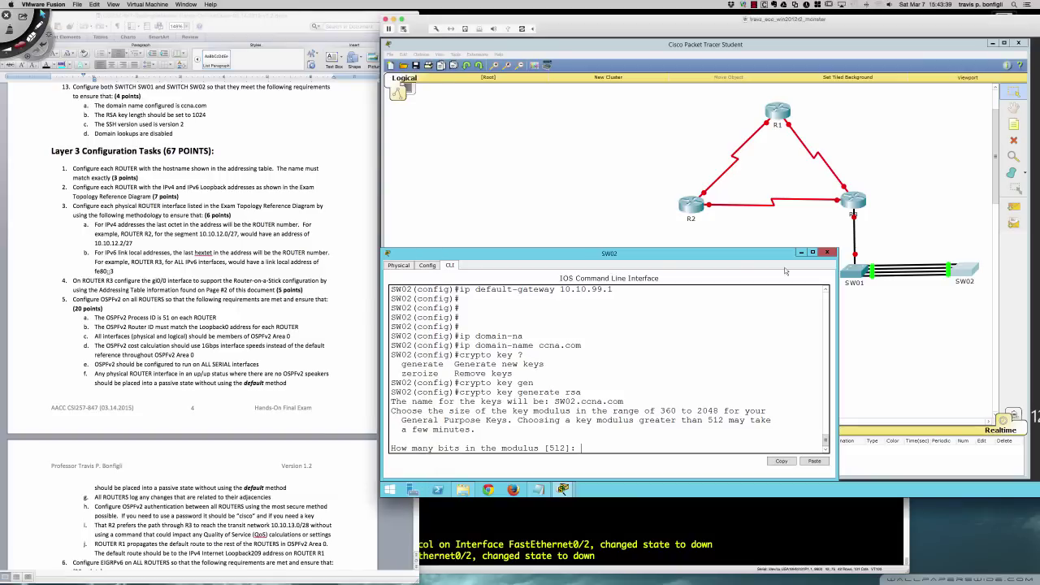
text(1024)
key(Return)
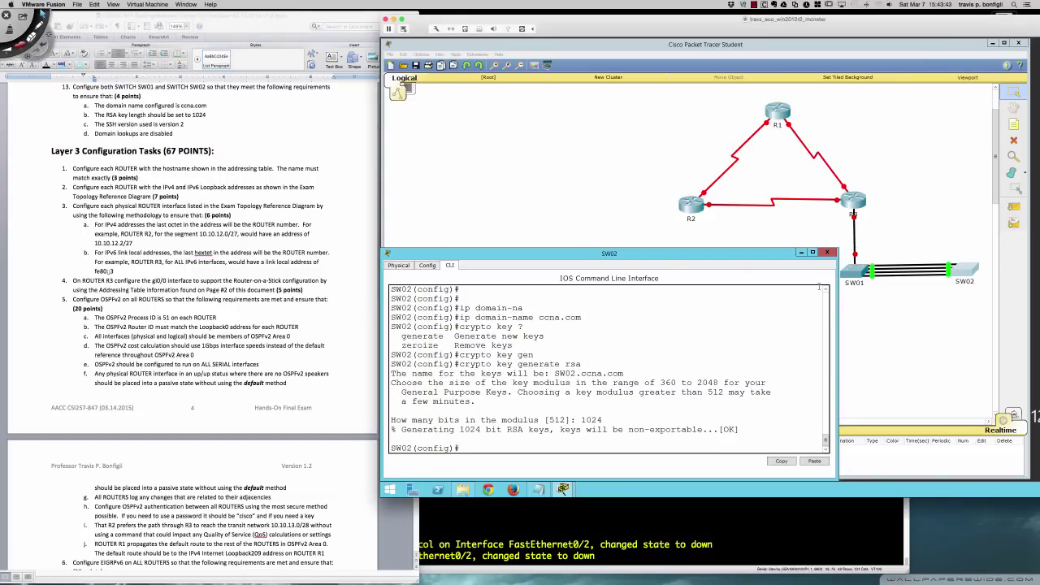
key(Return)
Set SW02 to SSH version 2 with 'ip ssh version 2'
text(ip ssh ver)
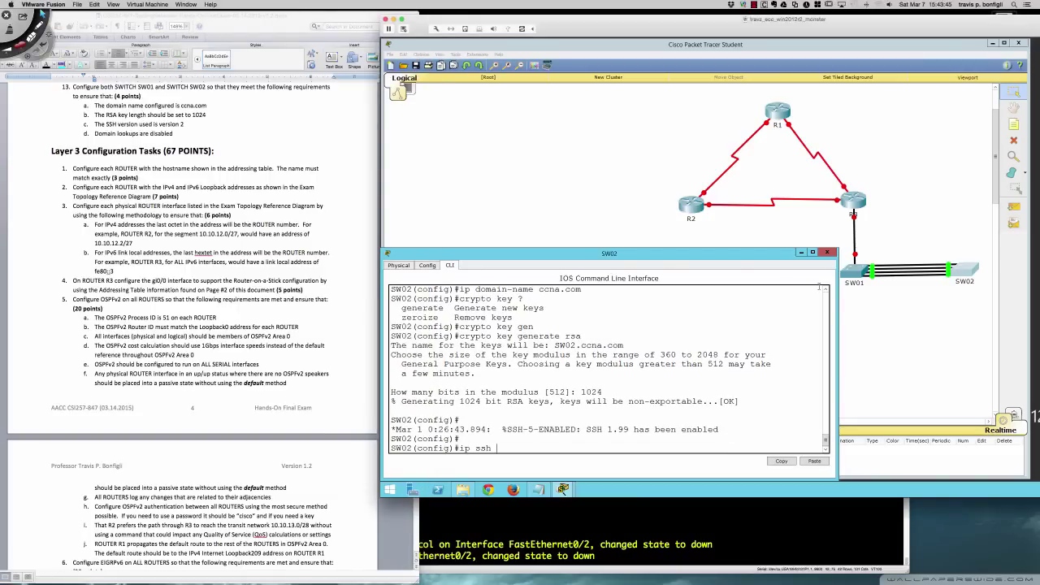
key(Tab)
text(2)
key(Return)
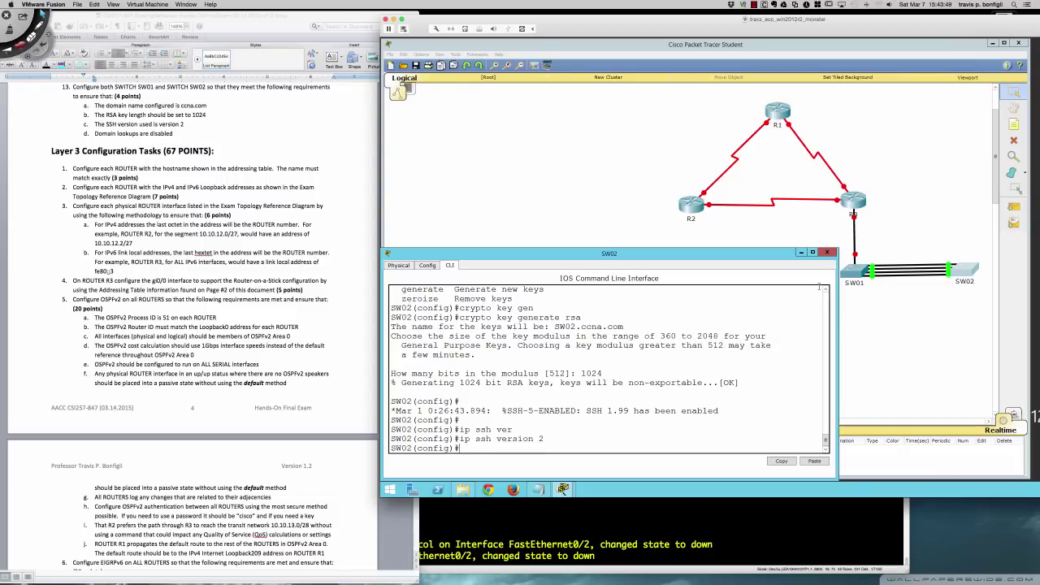
Disable domain lookup on SW02 and confirm a typo no longer triggers a lookup
text(no ip domain lo)
key(Tab)
key(Return)
text(kdjfdjk)
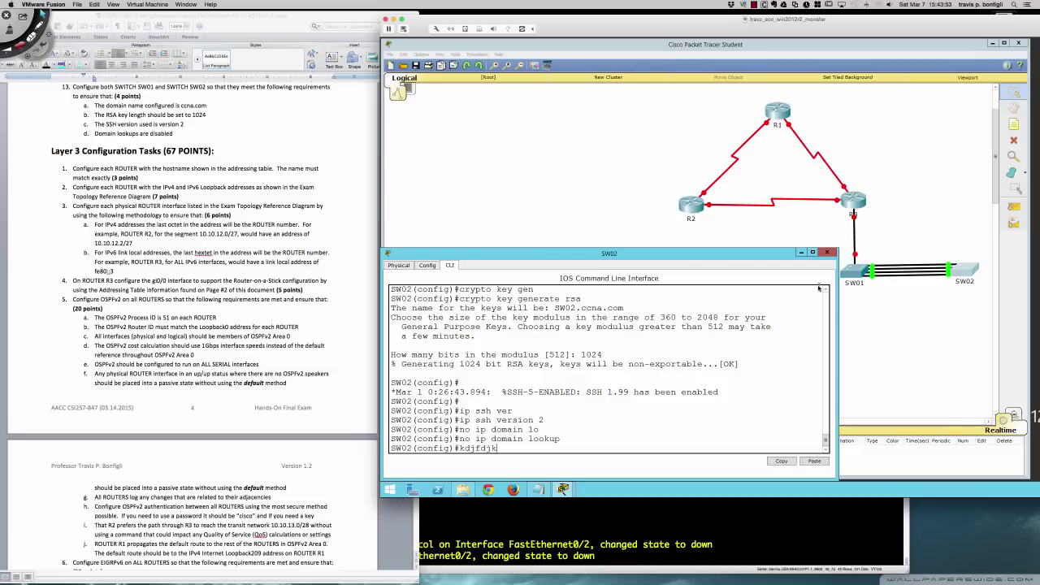
key(Return)
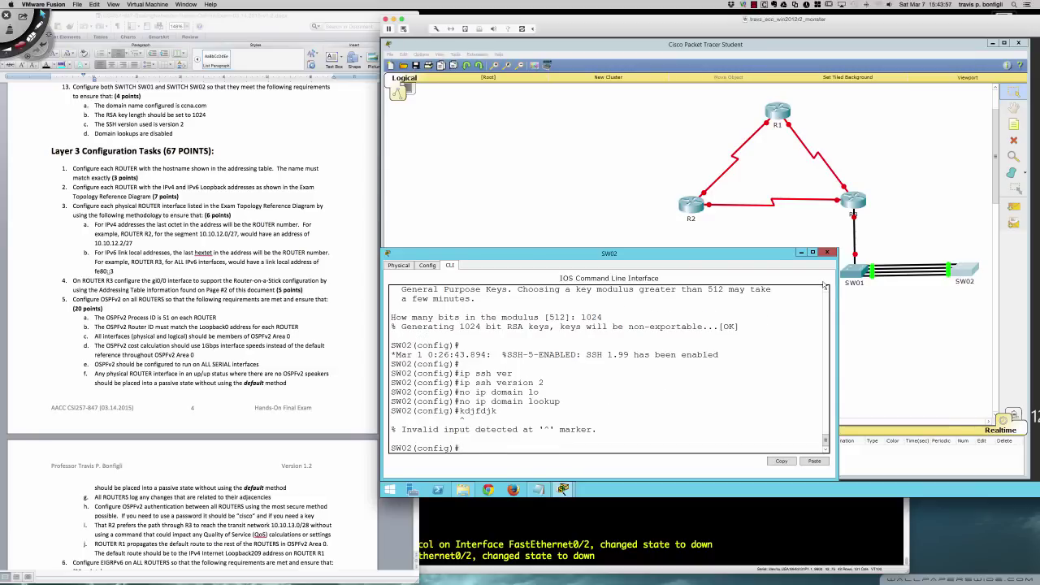
Close the SW02 window and set SW01's domain name to ccna.com
click(858, 273)
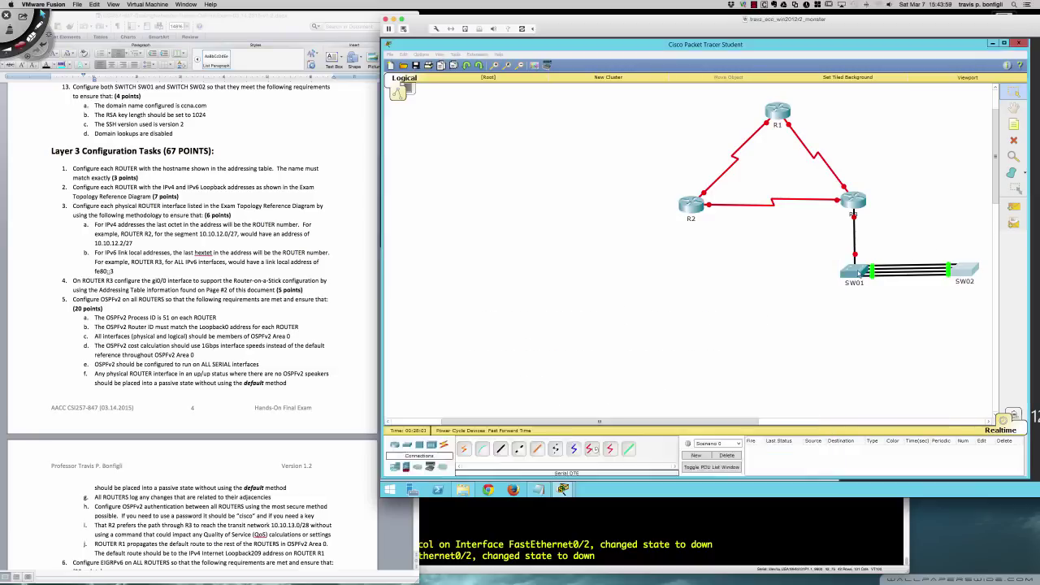
key(Return)
key(Return)
key(Return)
key(Return)
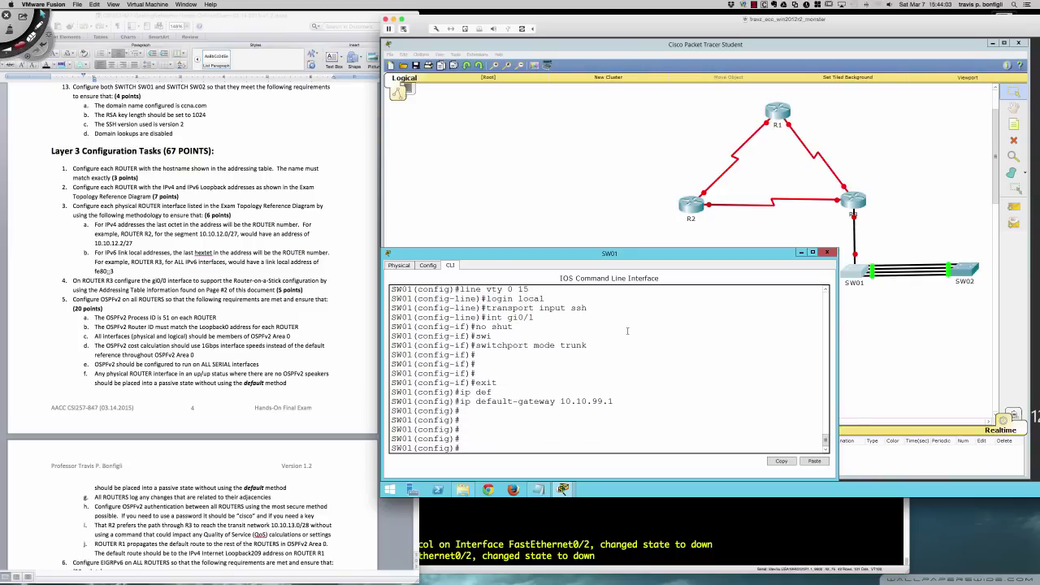
text(ip domain-nam)
key(Tab)
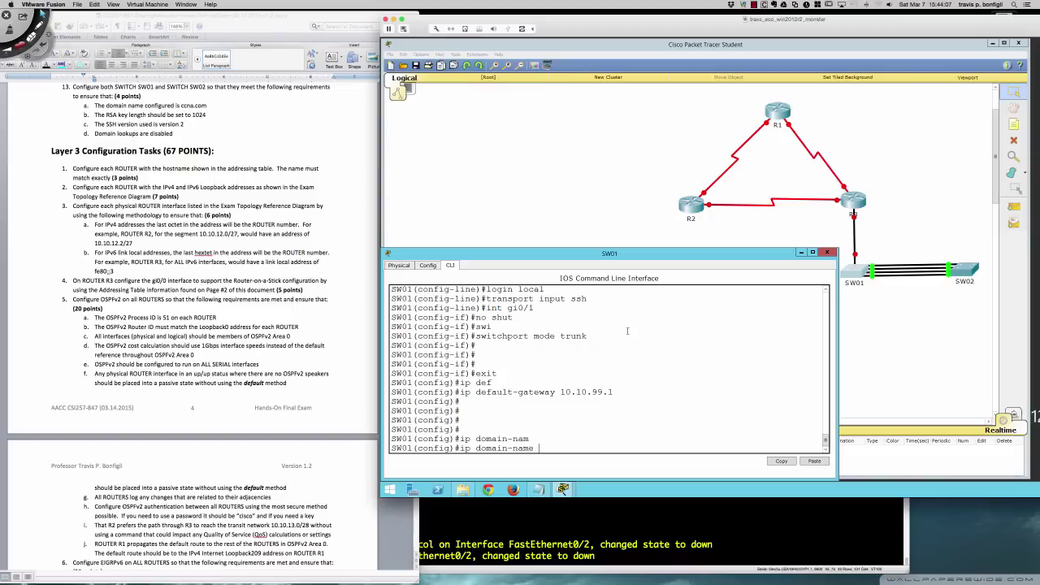
text(ccna.com)
key(Return)
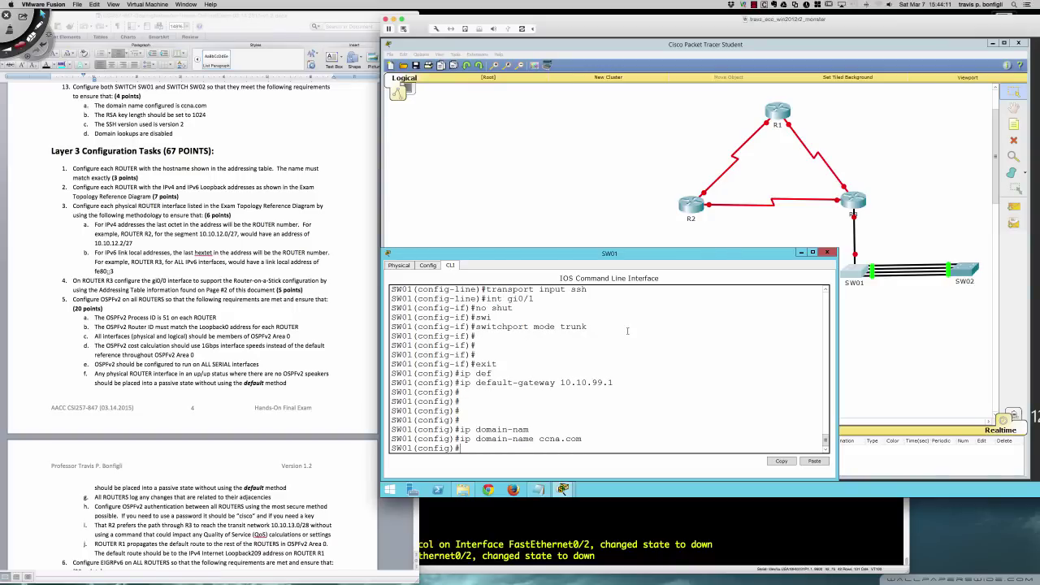
Generate 1024-bit RSA keys on SW01 with 'crypto key generate rsa'
text(crypto key gener)
key(Tab)
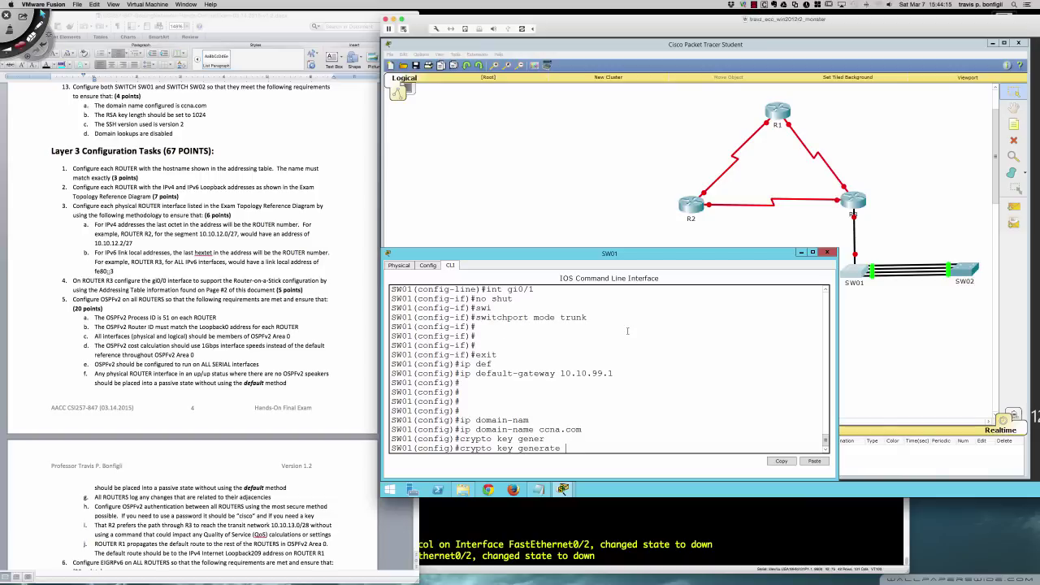
text(rsa)
key(Return)
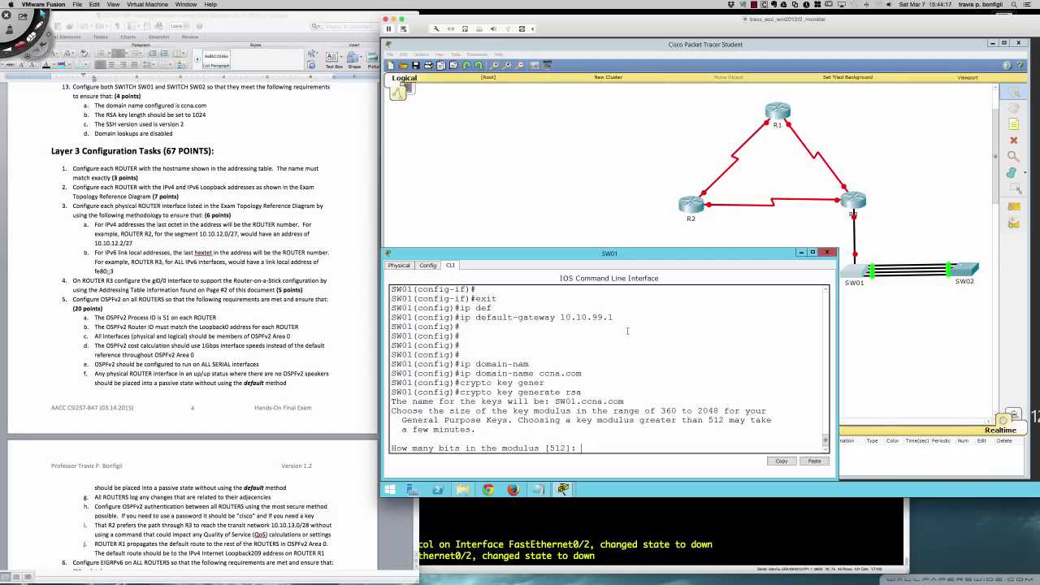
text(1024)
key(Return)
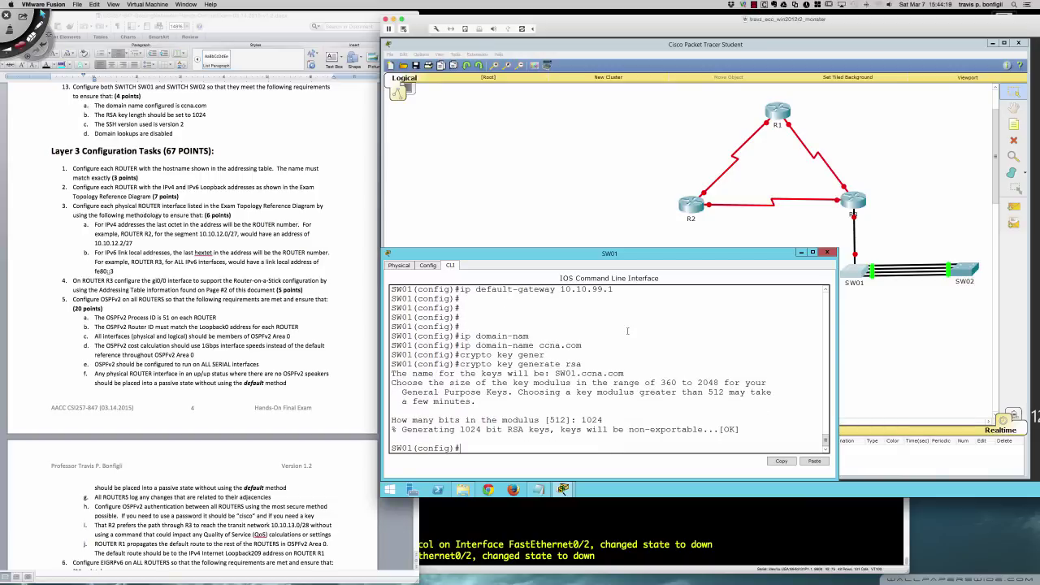
key(Return)
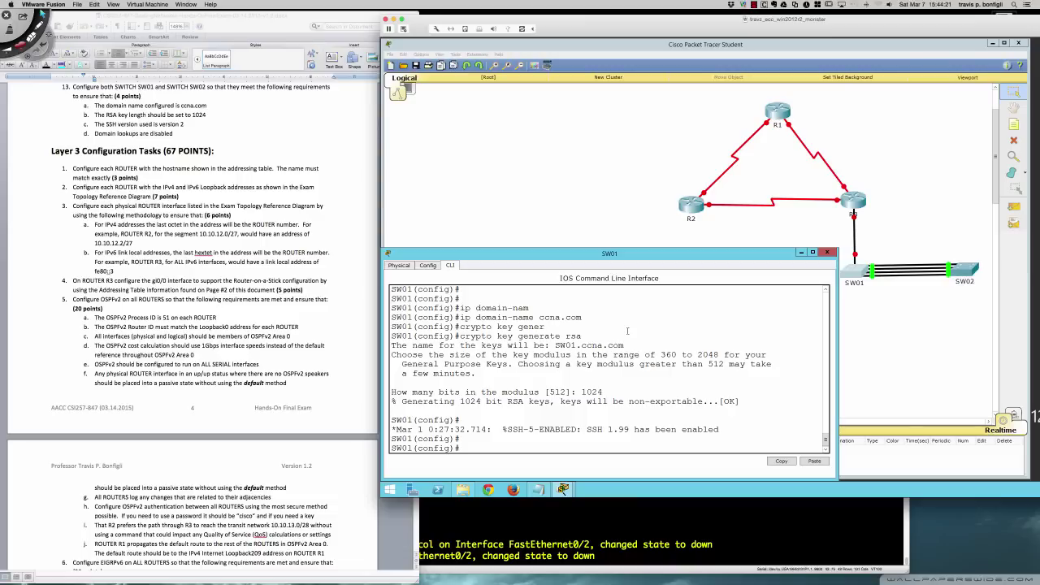
Set SW01 to SSH version 2 with 'ip ssh version 2'
text(ip ssh ver)
key(Tab)
text(2)
key(Return)
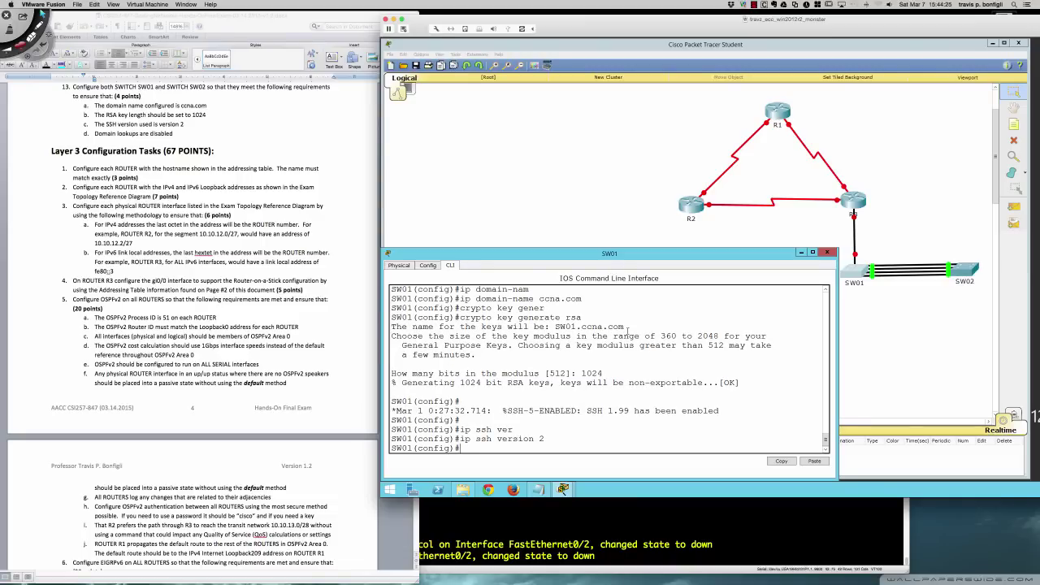
Disable domain lookup on SW01, retyping the misspelled 'no ip domain lookup'
text(no ip domian lo)
key(Tab)
key(Return)
text(no ip dom)
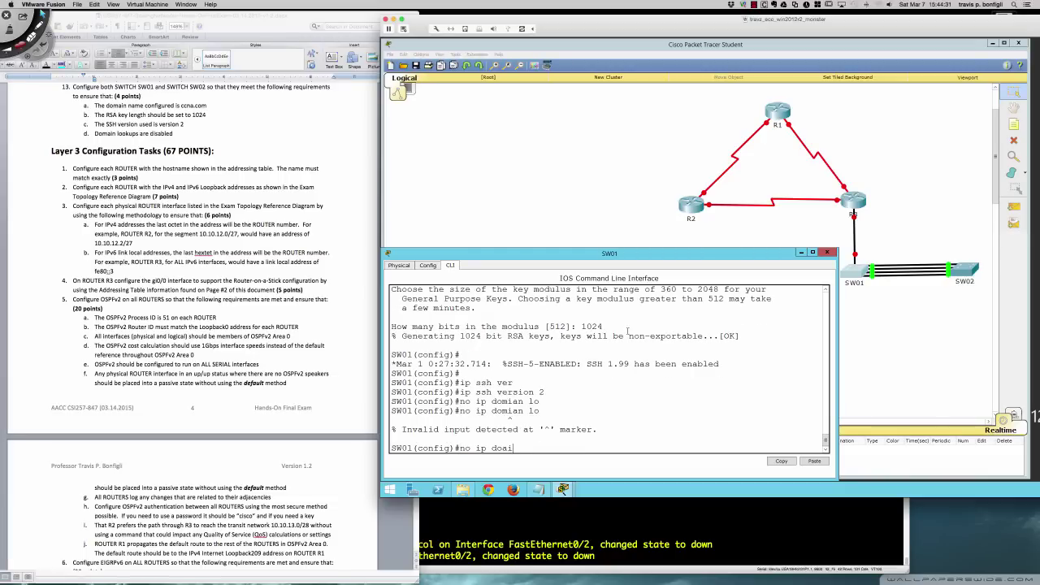
text(ain loo)
key(Tab)
key(Return)
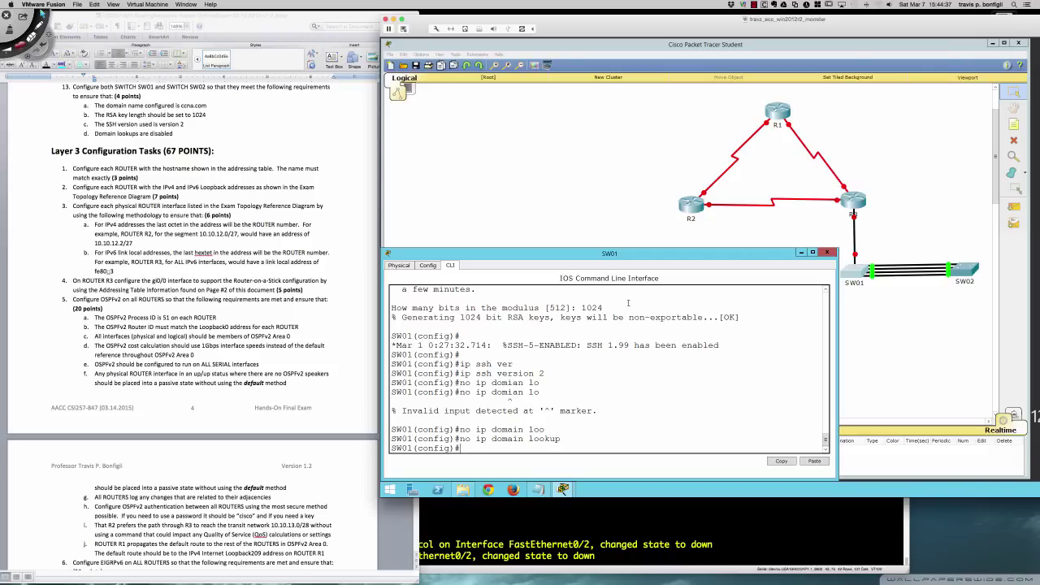
Return to the Word exam document at task 13's switch SSH requirements
scroll(319, 274, down, 3)
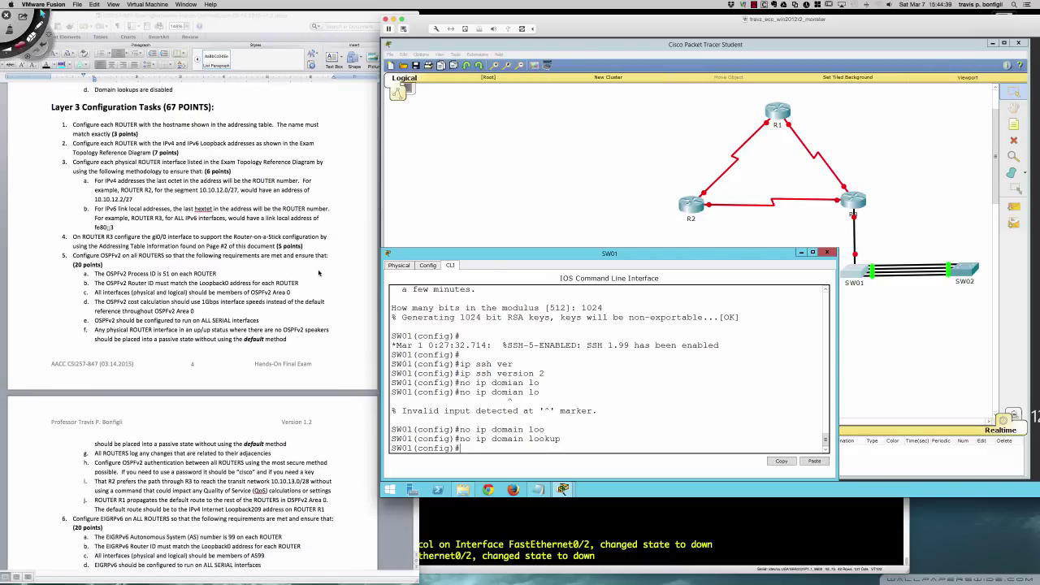
scroll(319, 274, down, 1)
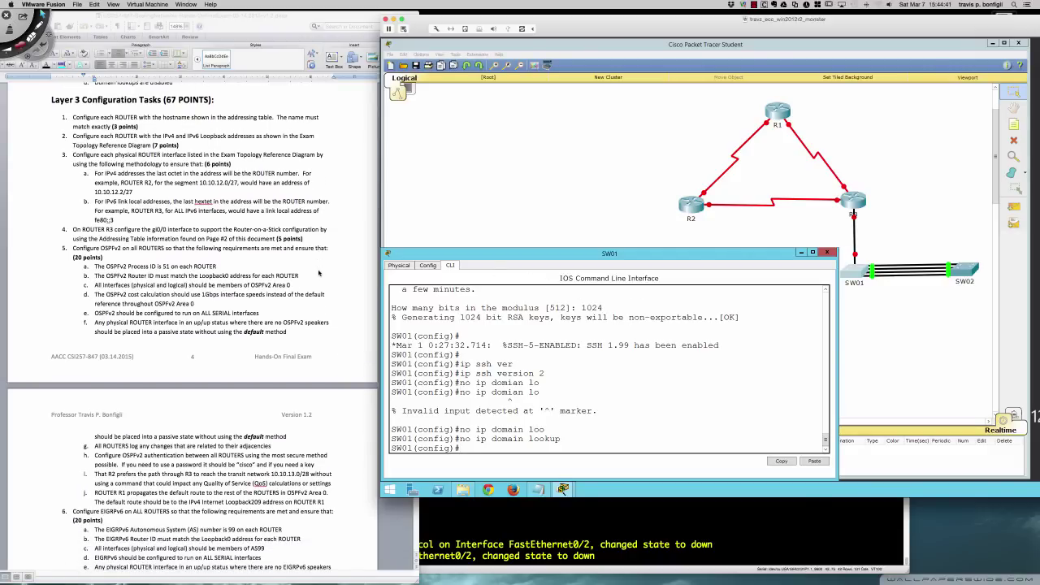
scroll(319, 273, up, 1)
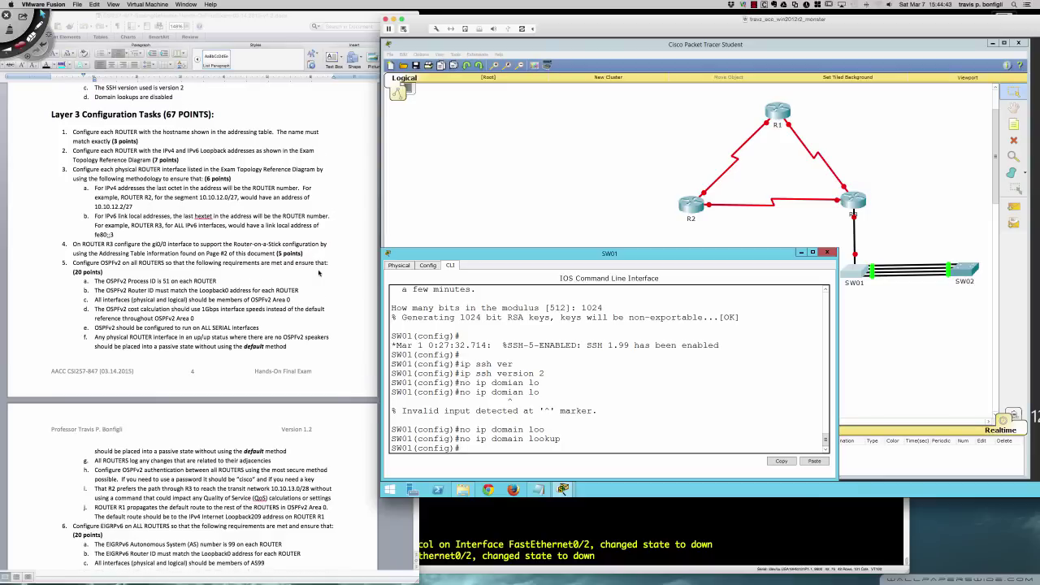
scroll(319, 274, up, 6)
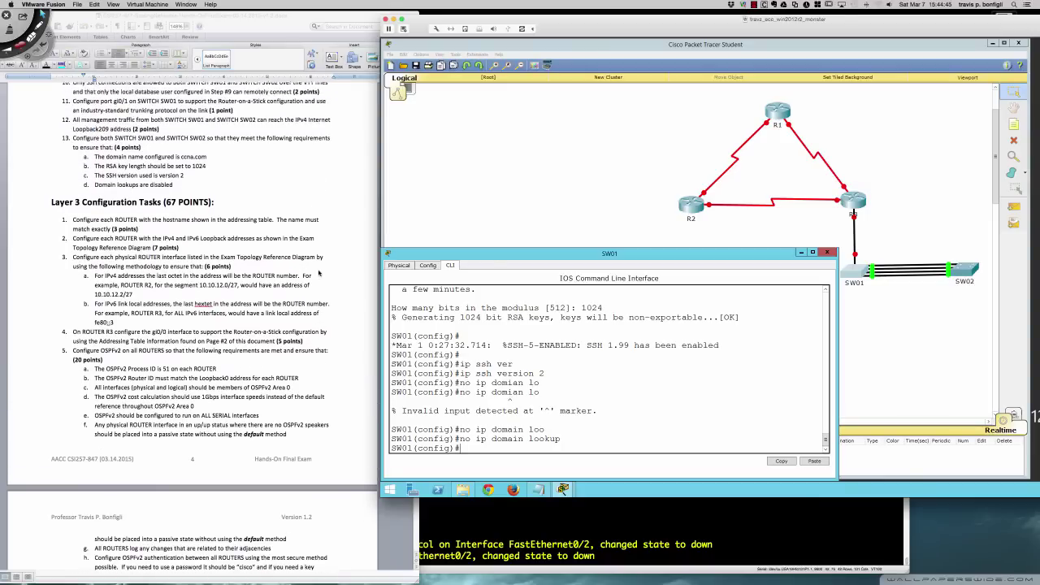
scroll(319, 274, up, 1)
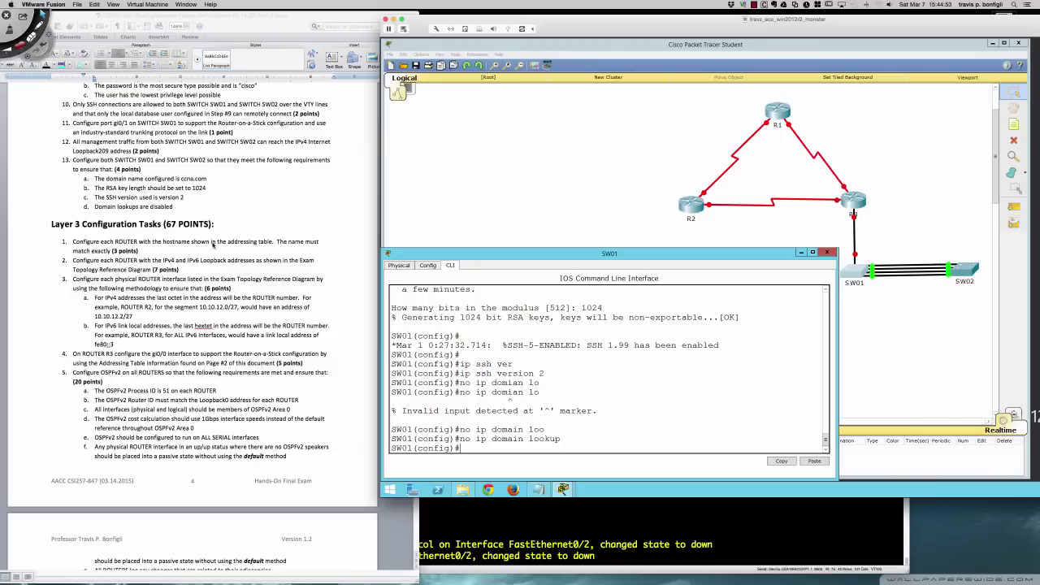
click(210, 189)
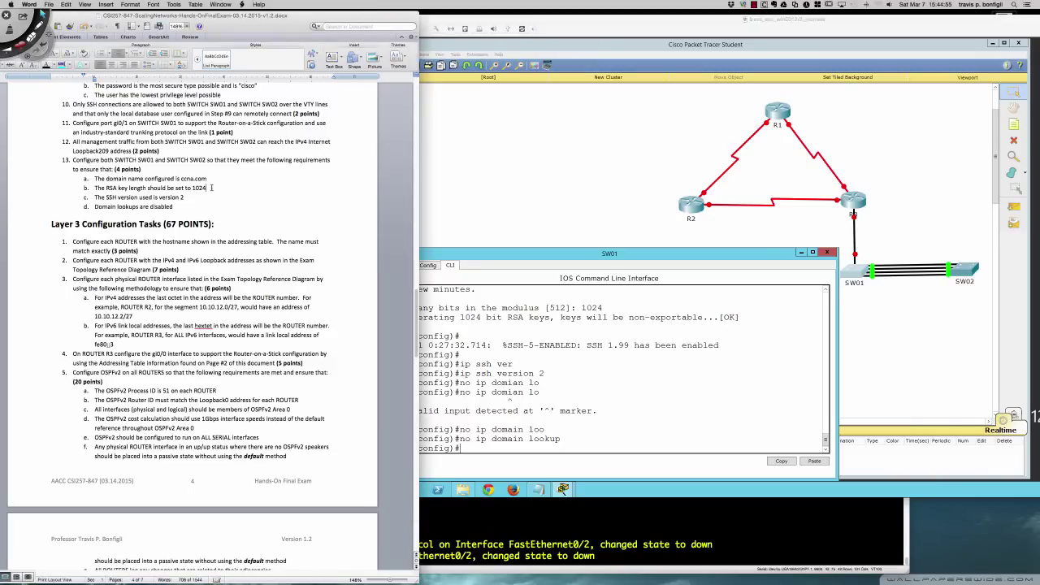
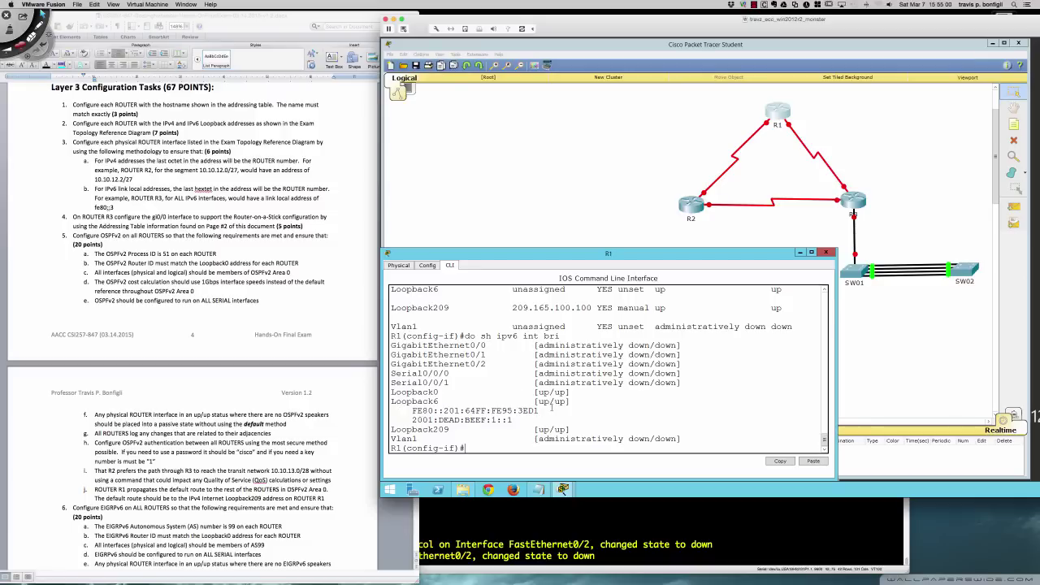
drag(540, 410, 415, 410)
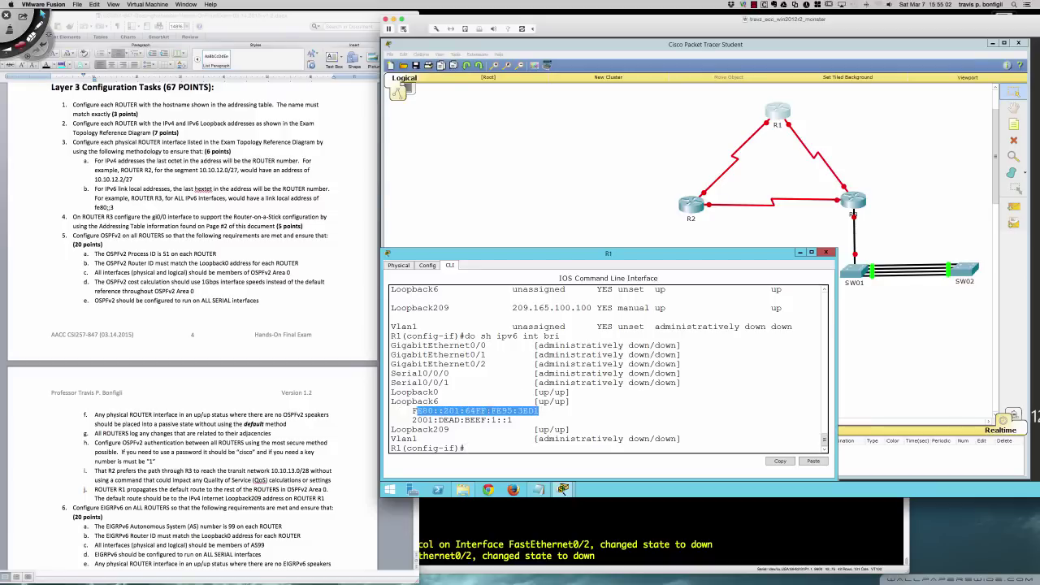
click(565, 411)
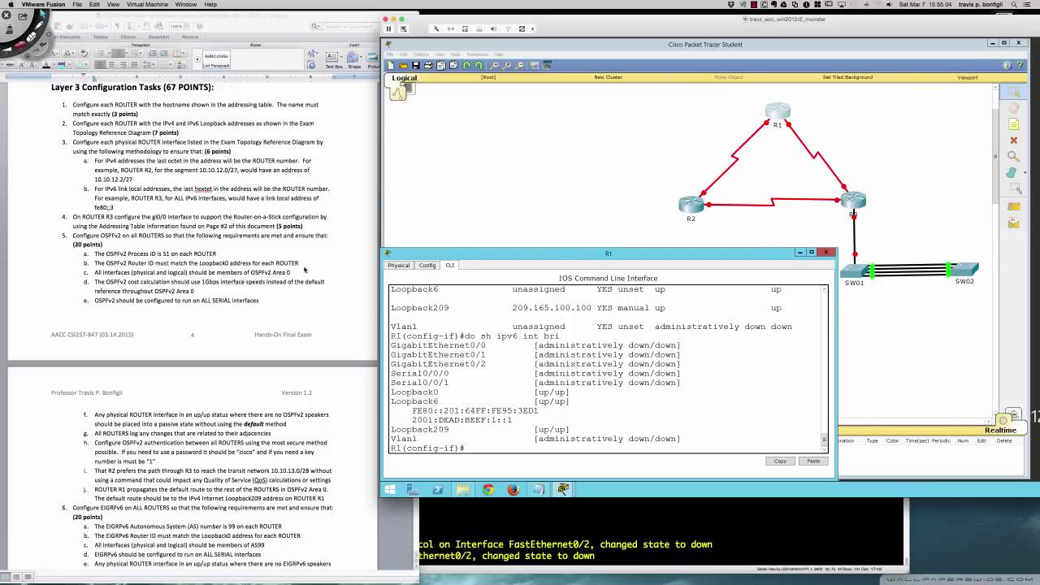
scroll(305, 271, down, 3)
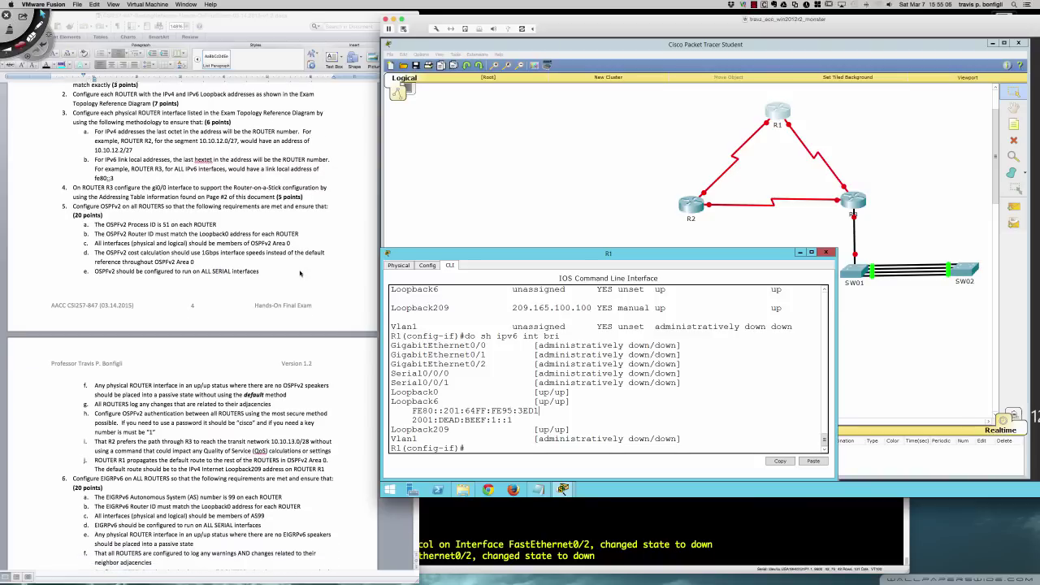
scroll(300, 274, down, 1)
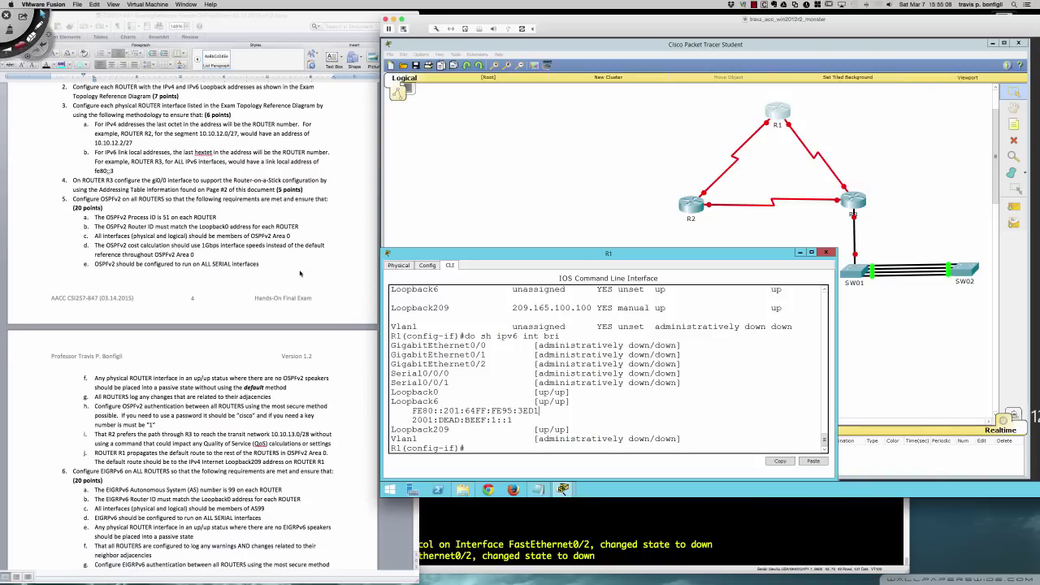
scroll(300, 274, down, 2)
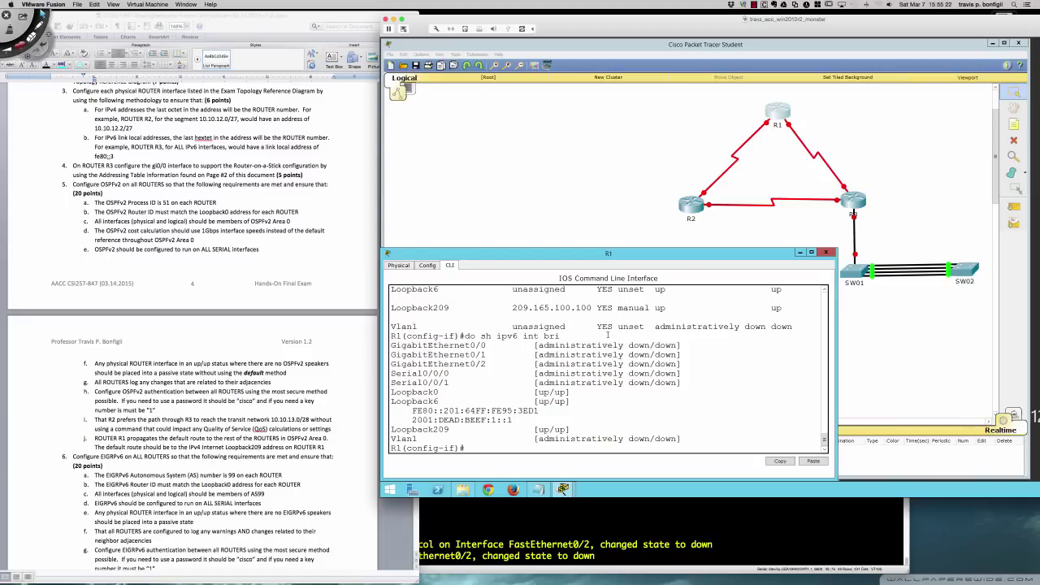
scroll(373, 347, up, 15)
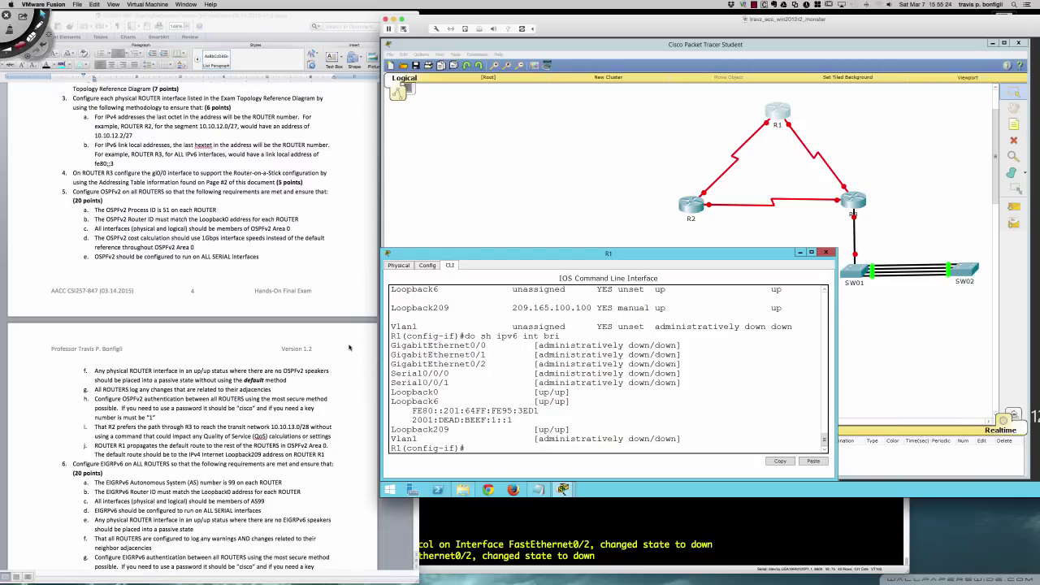
scroll(349, 347, down, 5)
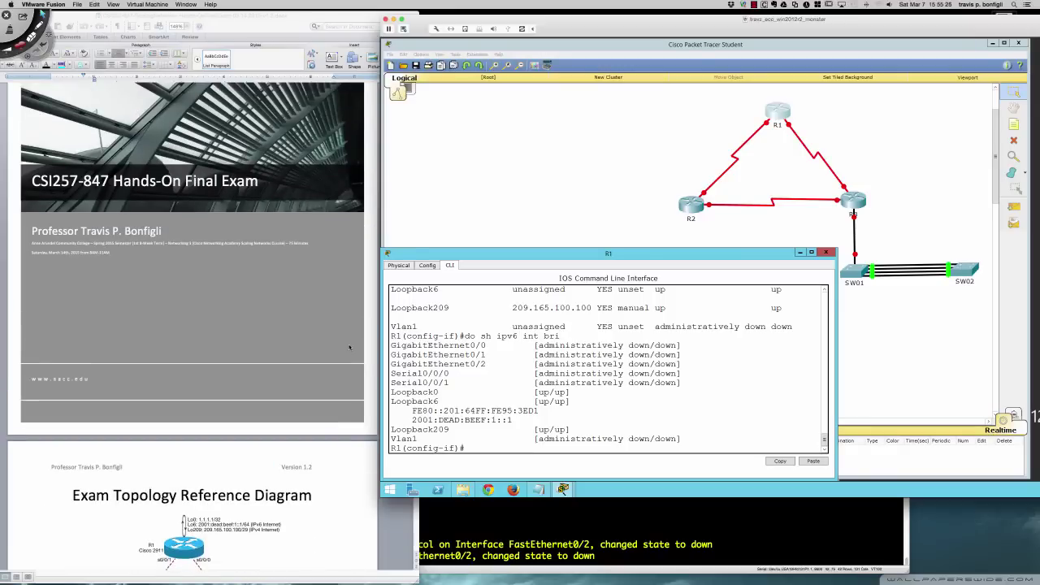
scroll(350, 348, down, 6)
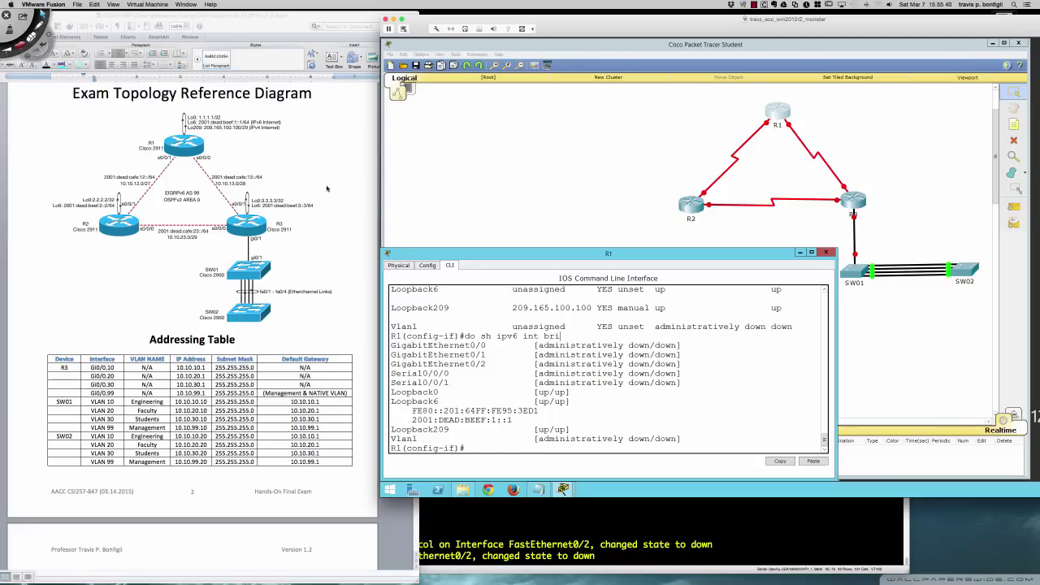
scroll(327, 189, down, 20)
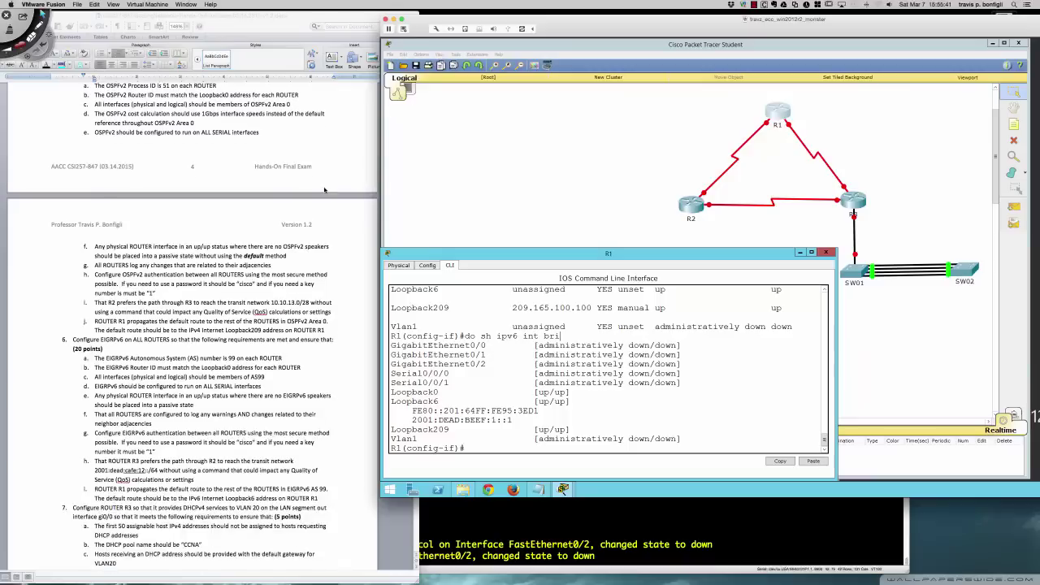
scroll(324, 189, up, 5)
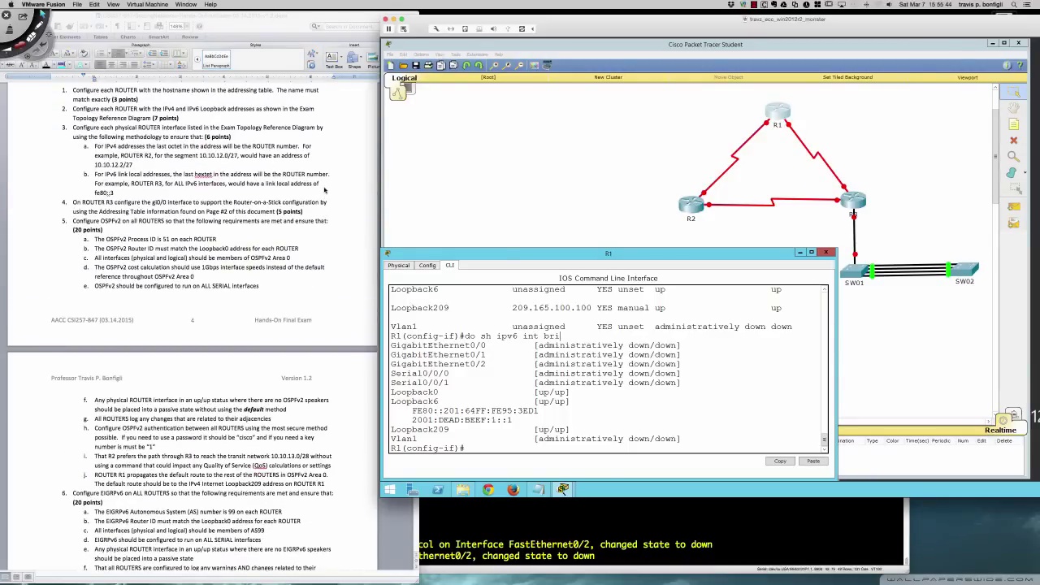
scroll(324, 190, down, 3)
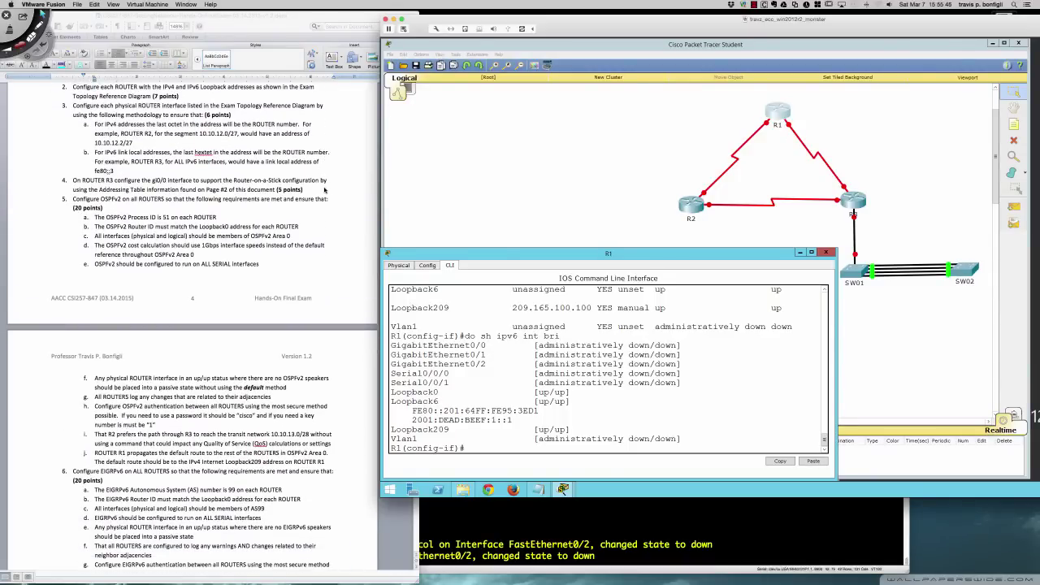
scroll(325, 189, down, 2)
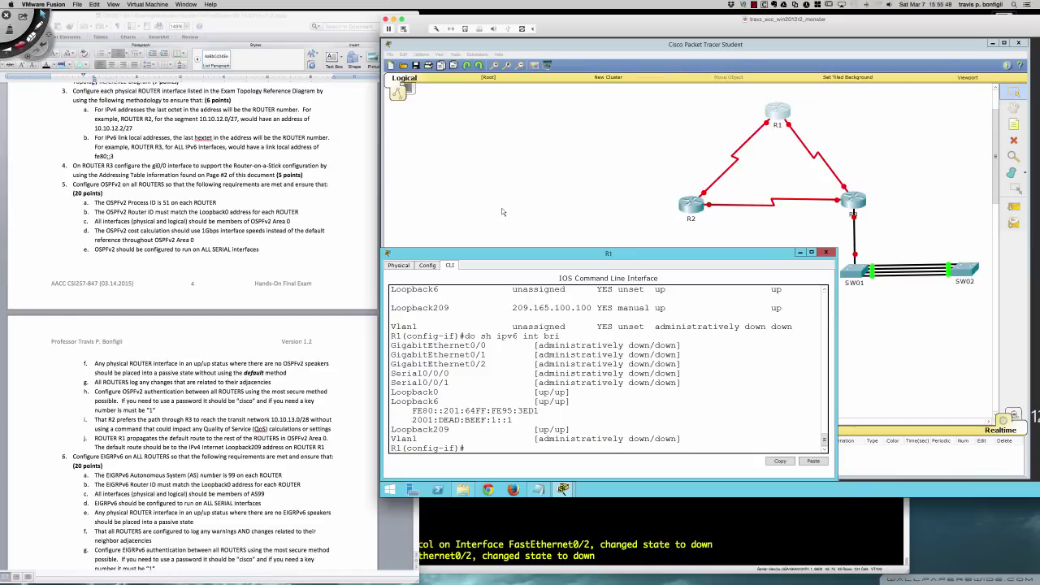
Enter R1's Serial0/0/0 interface configuration and enable it with no shut
key(Return)
key(Return)
key(Return)
key(Return)
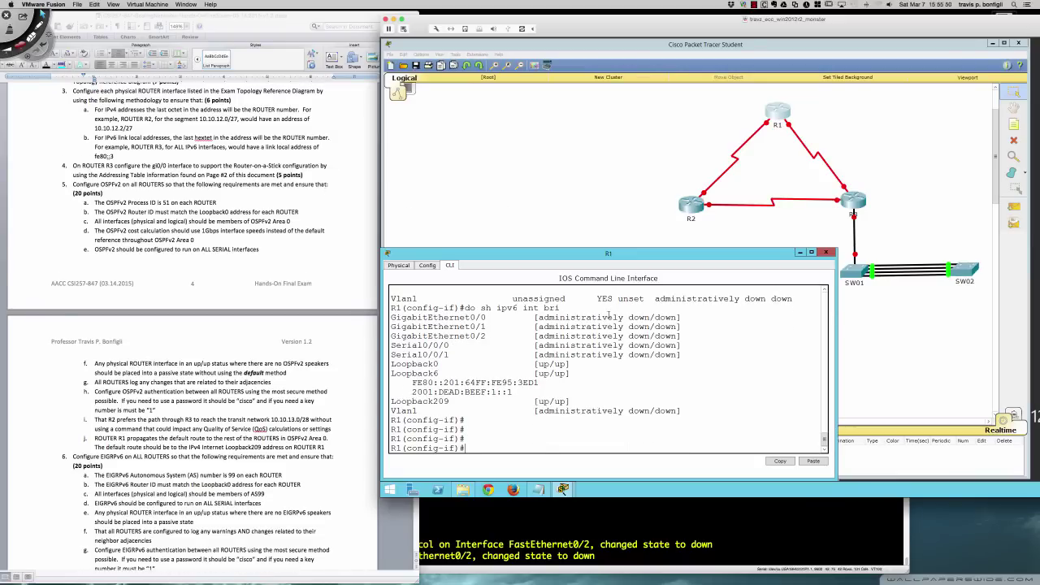
text(i)
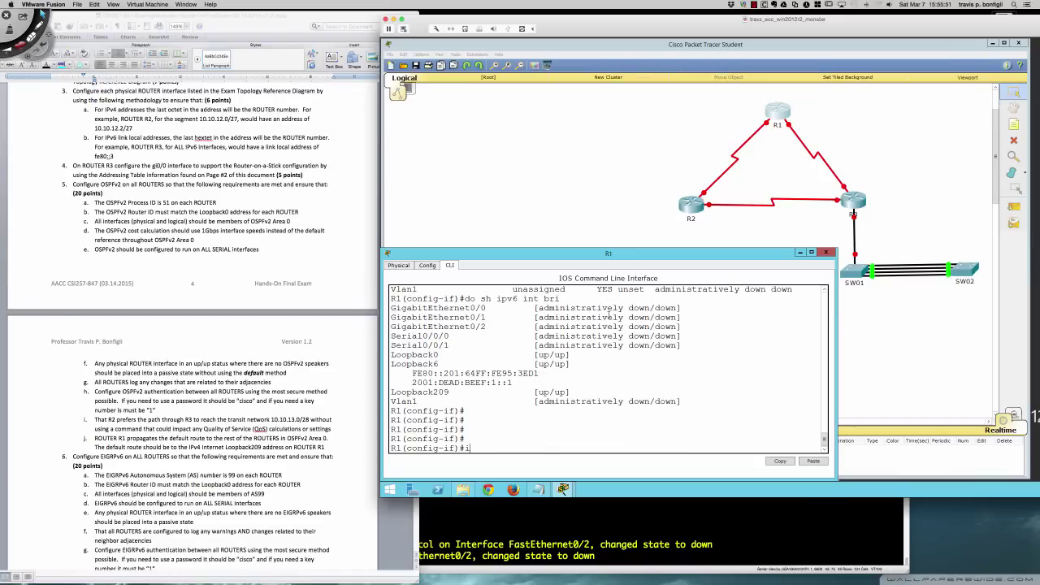
text(nt s0/0/0)
key(Return)
key(Return)
key(Return)
text(no)
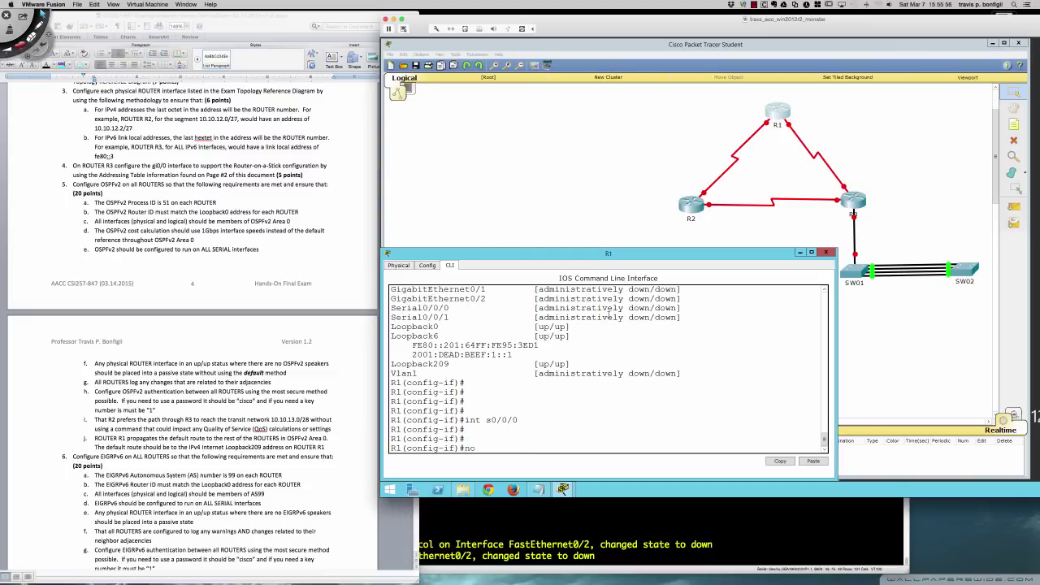
text( shut)
key(Return)
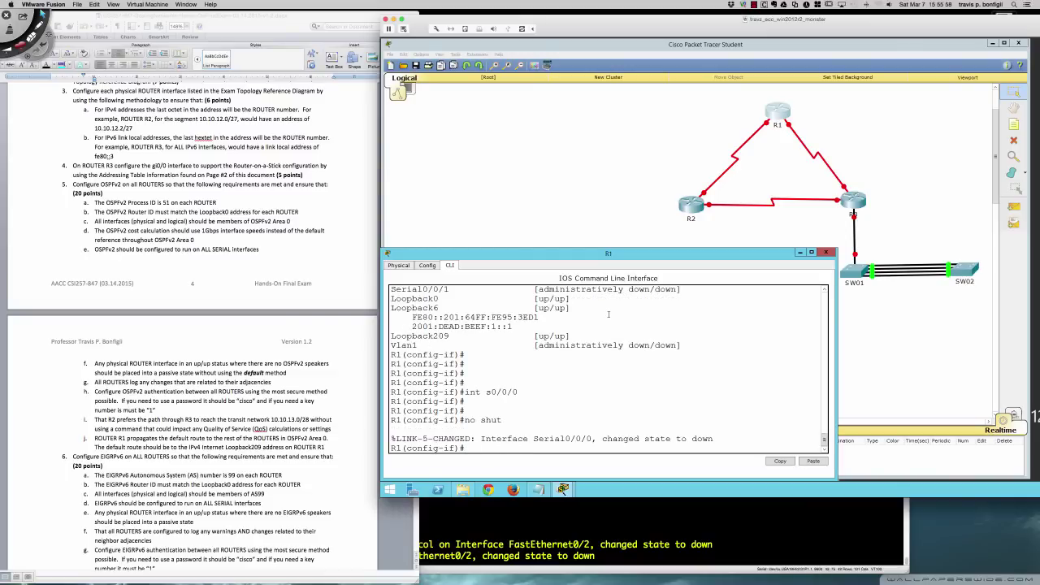
Assign Serial0/0/0 10.10.13.1/28, IPv6 2001:dead:cafe:13::1/64 and link-local fe80::1
key(Return)
key(Return)
key(Return)
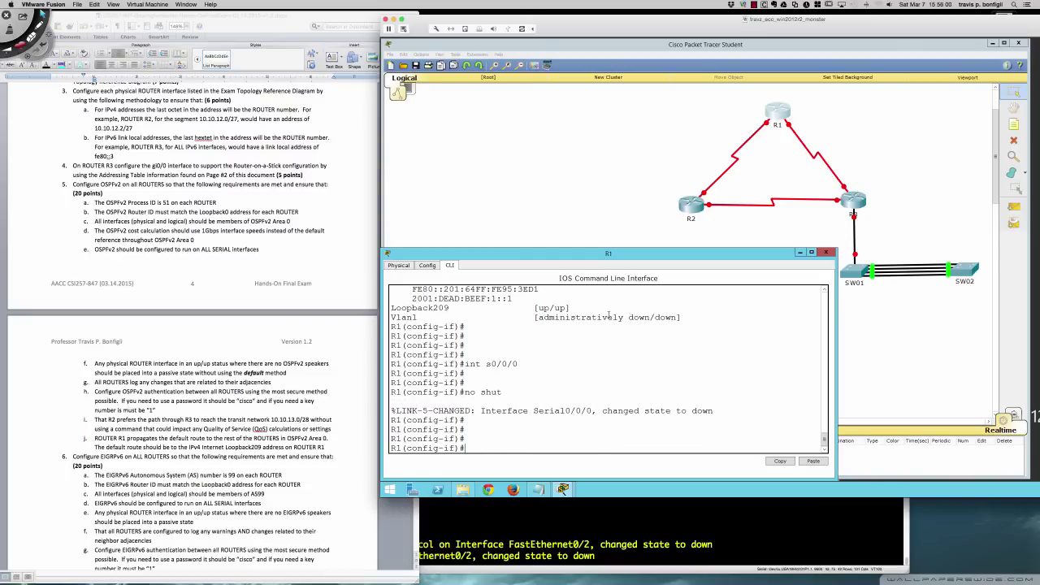
text(ip add 10.10.13.1 255.255.255.240)
key(Return)
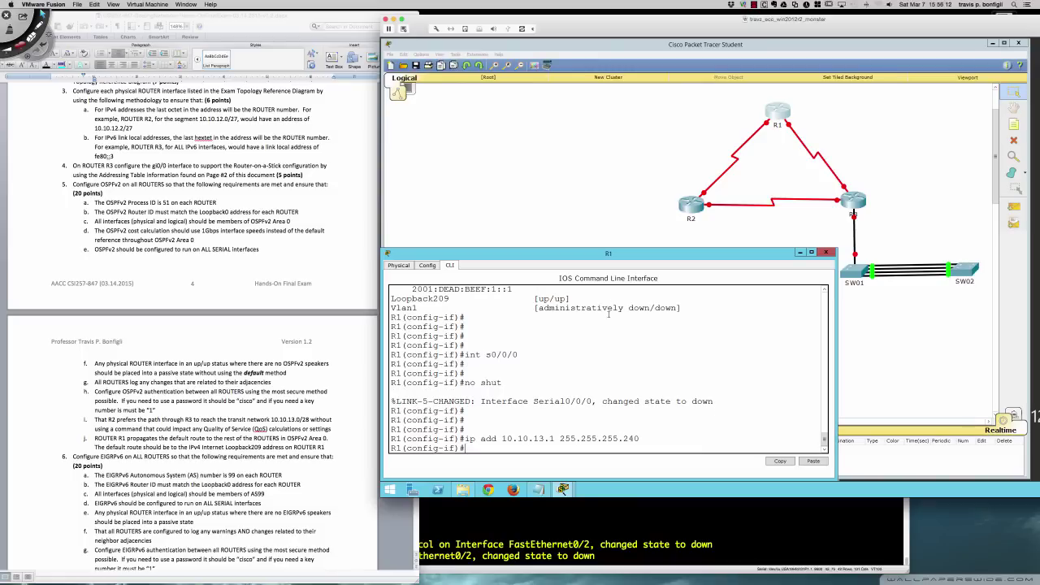
text(ipv6 add 2001:dead:cafe:13::1/64)
key(Return)
text(i)
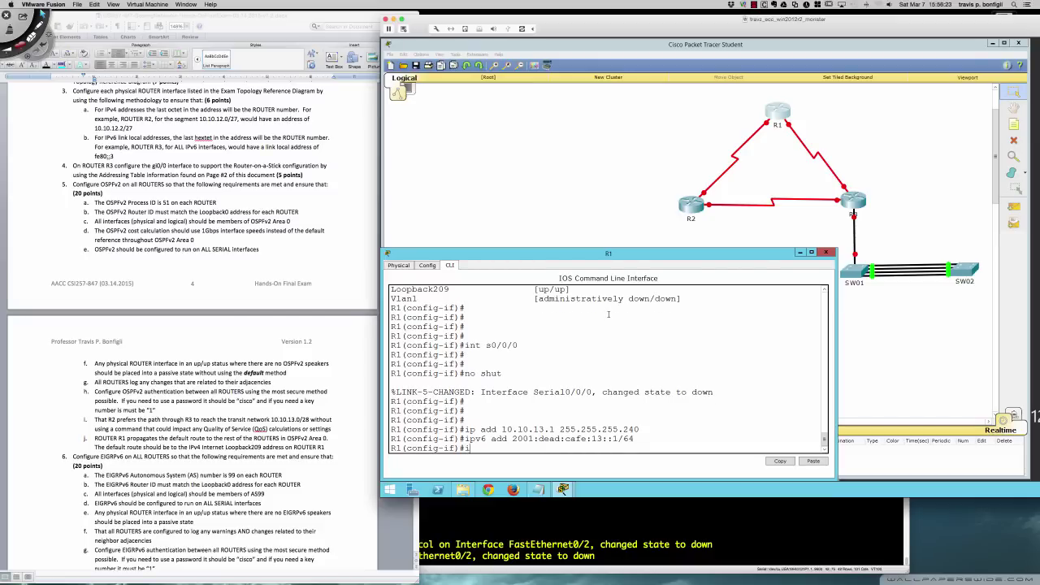
text(pv6 add f)
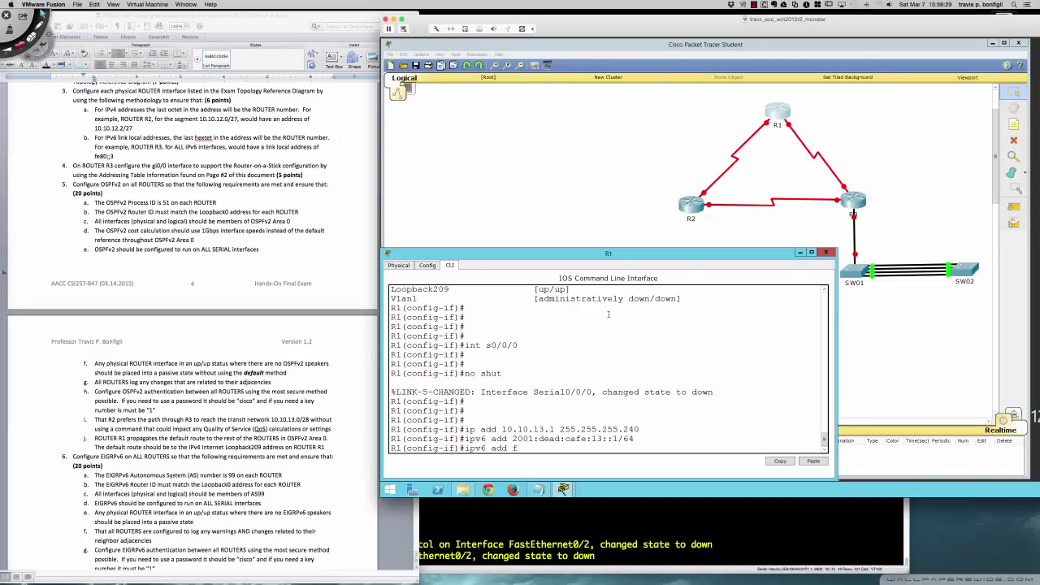
text(e80::1 lin)
key(Tab)
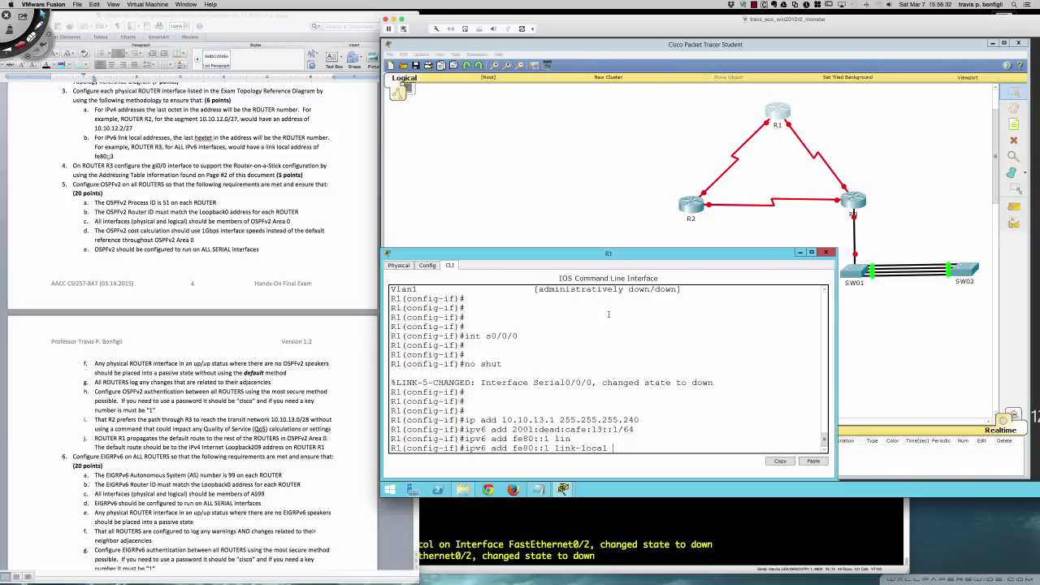
key(Return)
key(Return)
key(Return)
key(Return)
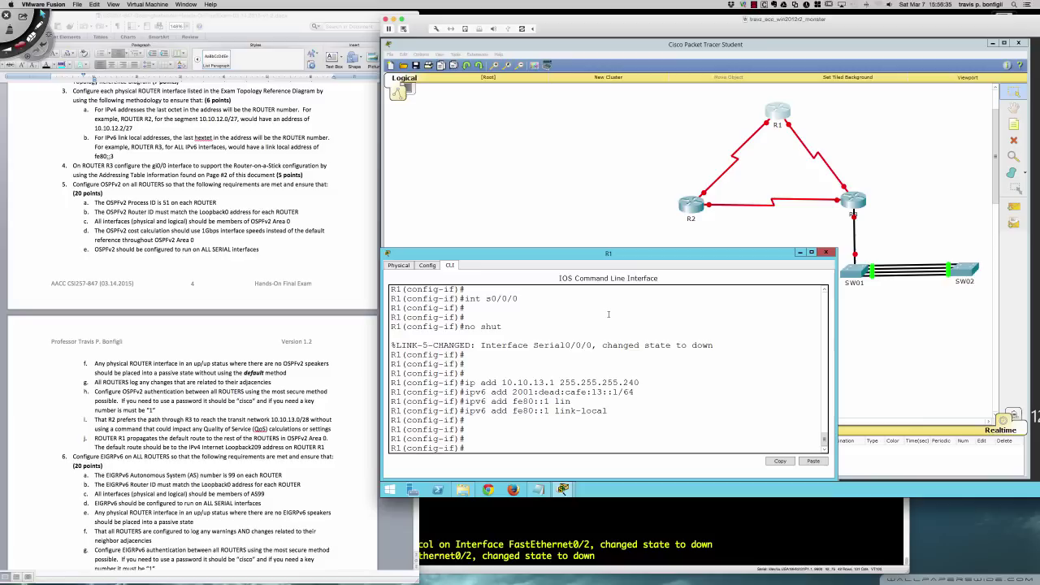
text(int s0/0/1)
key(Return)
key(Return)
key(Return)
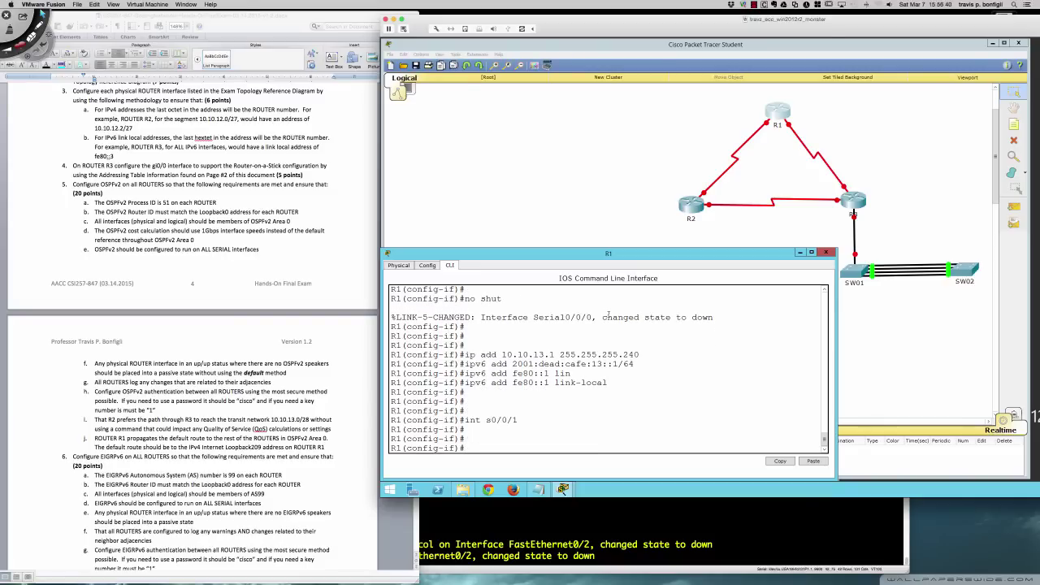
Assign R1's Serial0/0/1 10.10.12.1 255.255.255.224 and IPv6 2001:dead:cafe:12::1/64
text(ipv)
key(BackSpace)
text(add 10.10.12.1 255.255.255.224)
key(Return)
key(Return)
key(Return)
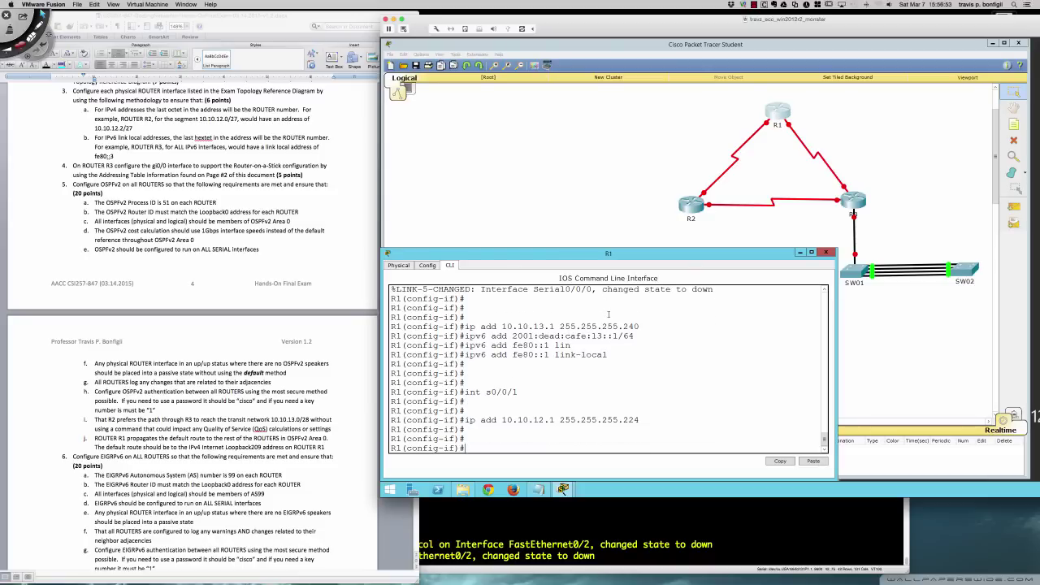
text(ipv6 add 2001:dead:cafe:1)
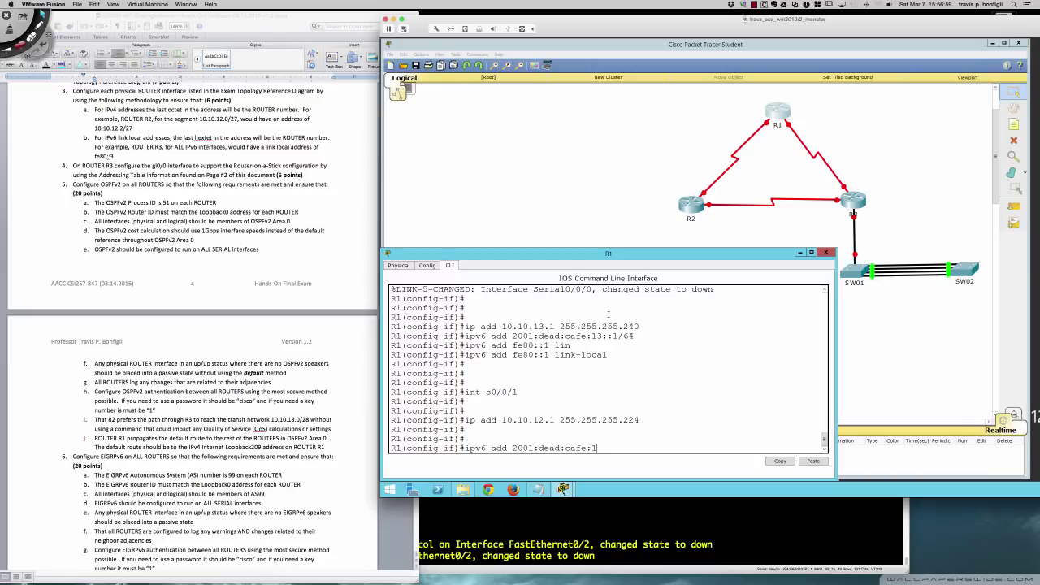
text(2::1/64)
key(Return)
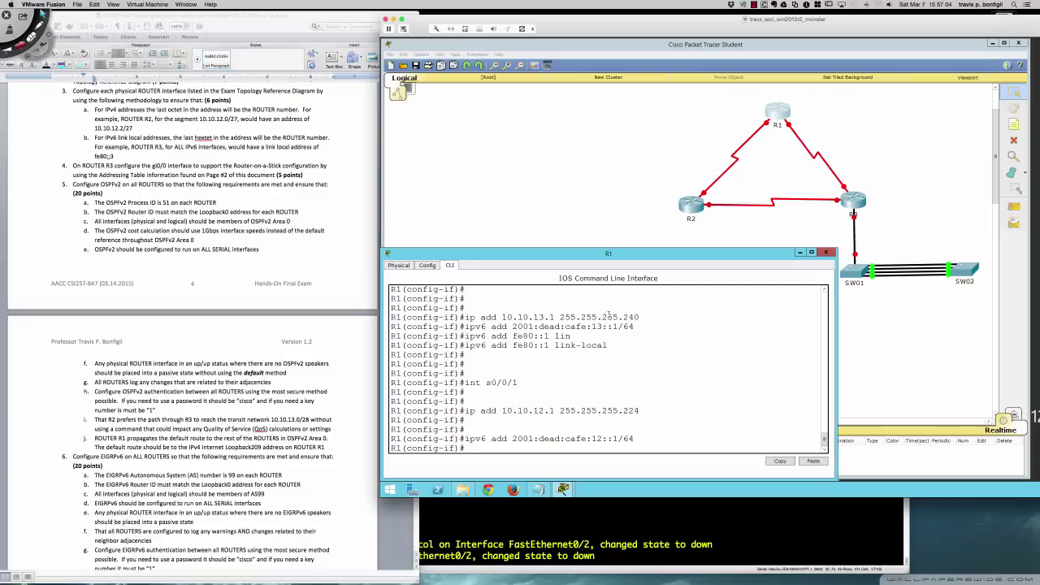
Add link-local fe80::1 to Serial0/0/1 and enable the interface
text(ipv6 add fe80::1 lin)
key(Return)
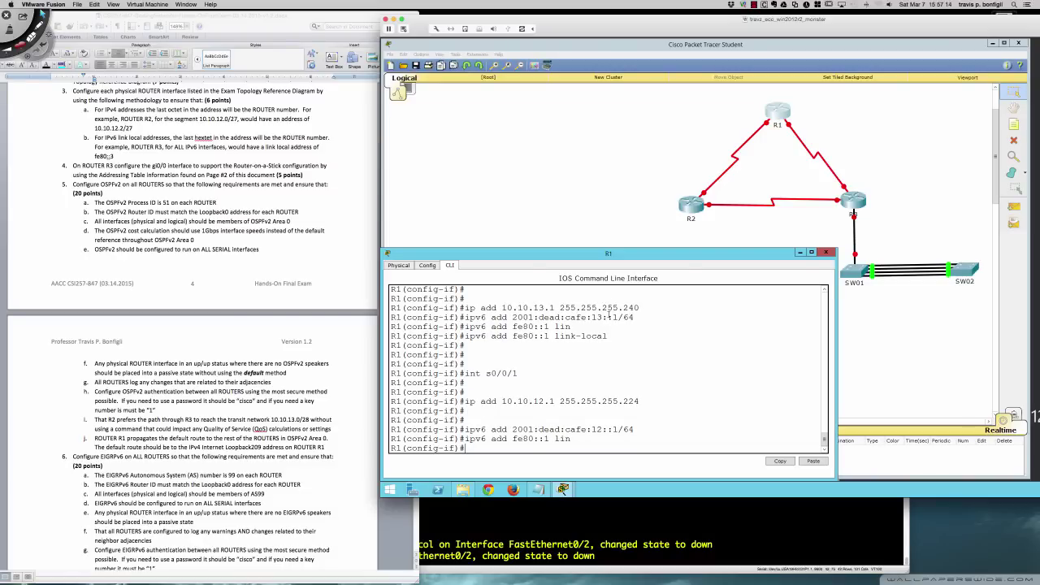
key(Return)
key(Return)
key(Return)
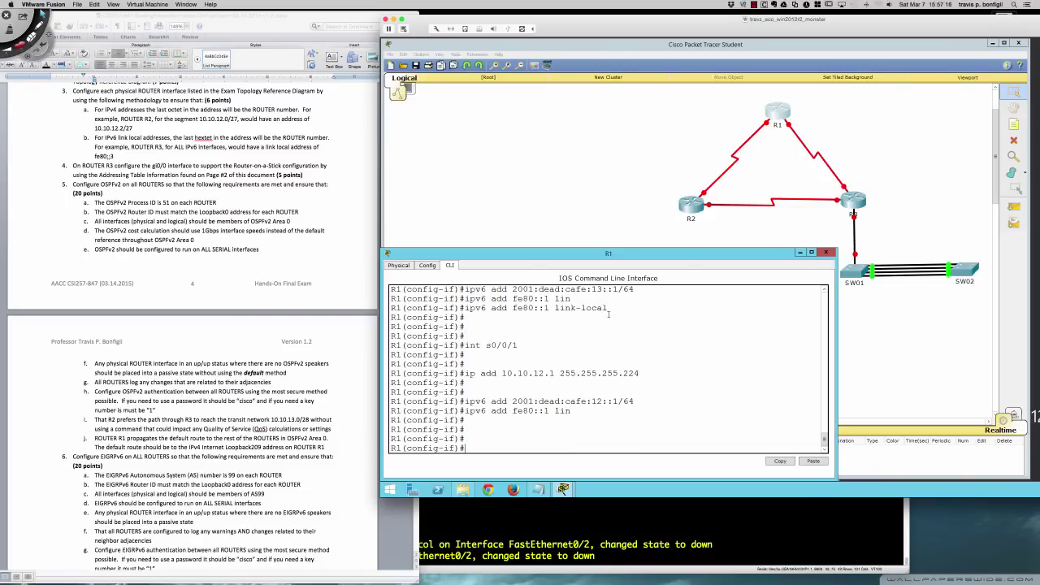
text(no shut)
key(Return)
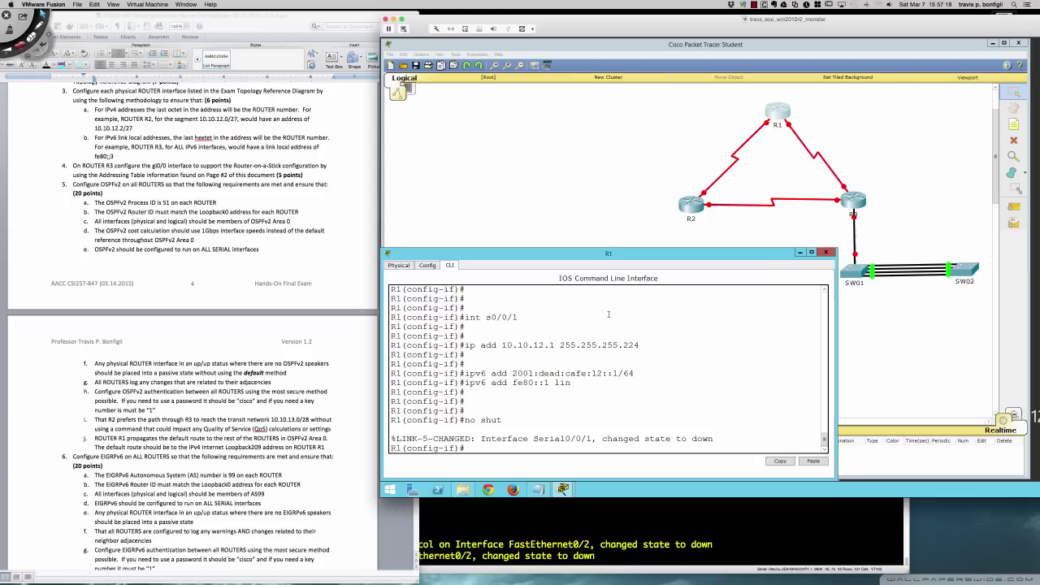
key(Return)
key(Return)
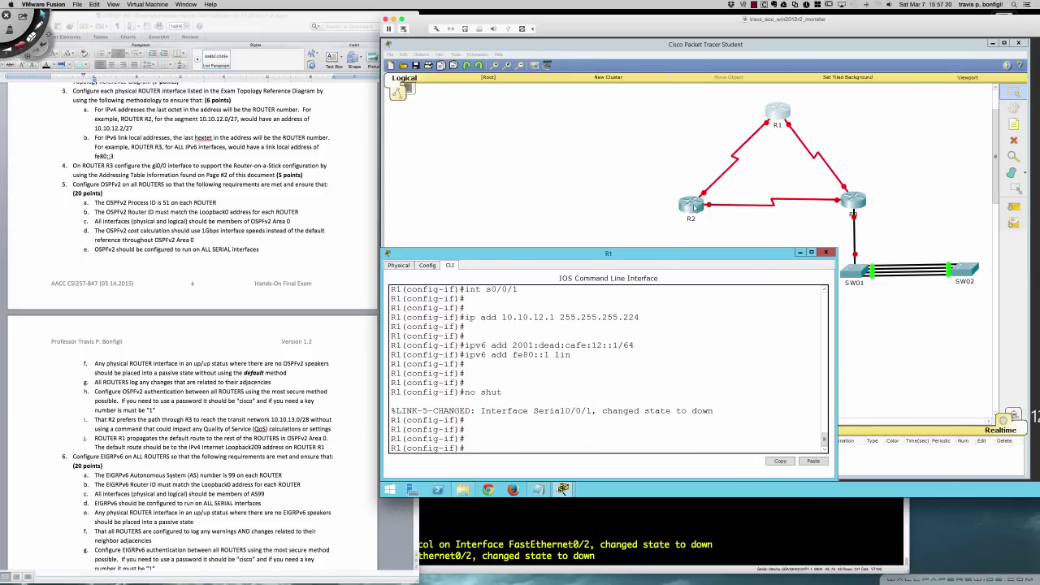
click(694, 208)
Enable R2's Serial0/0/0 and assign it 10.10.23.2 255.255.255.248
key(Return)
key(Return)
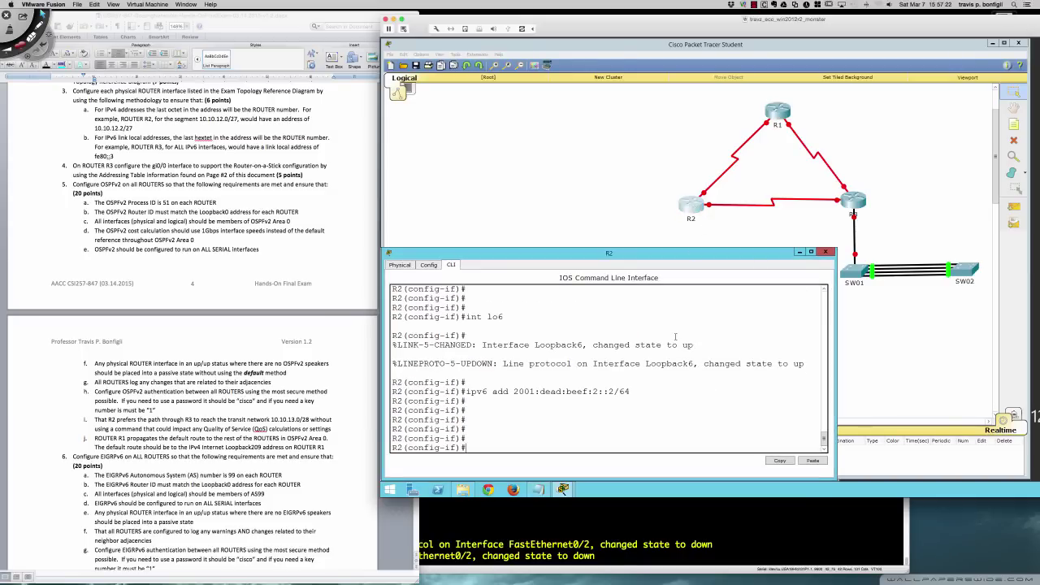
text(int s0/0/0)
key(Return)
key(Return)
key(Return)
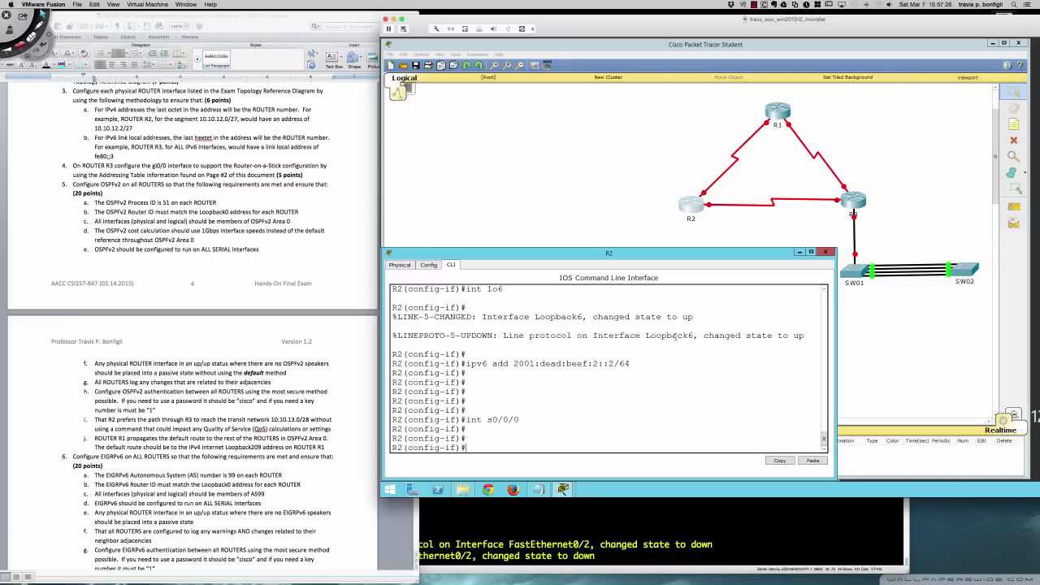
text(no shut)
key(Return)
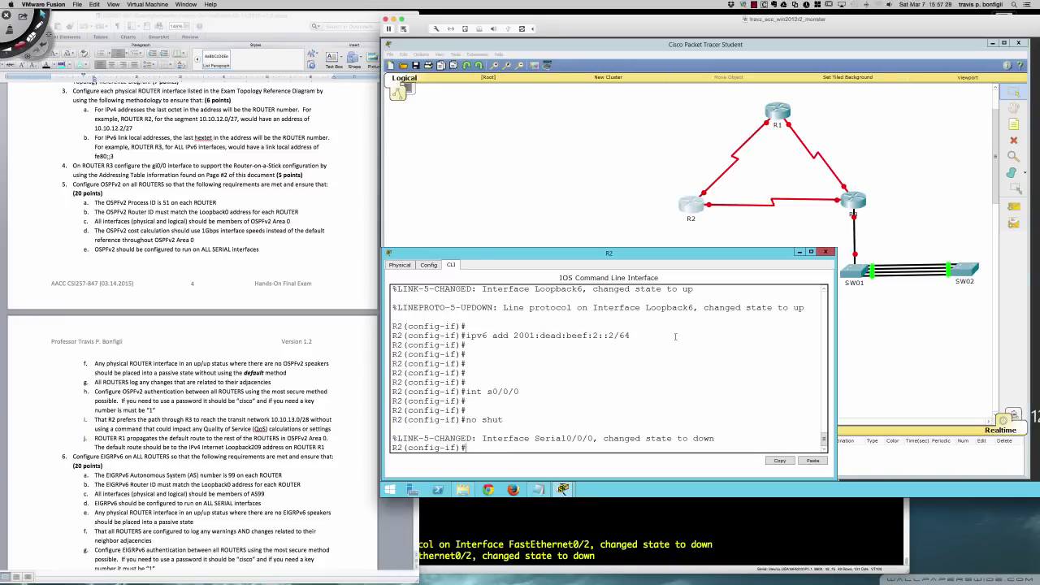
key(Return)
key(Return)
text(ip add )
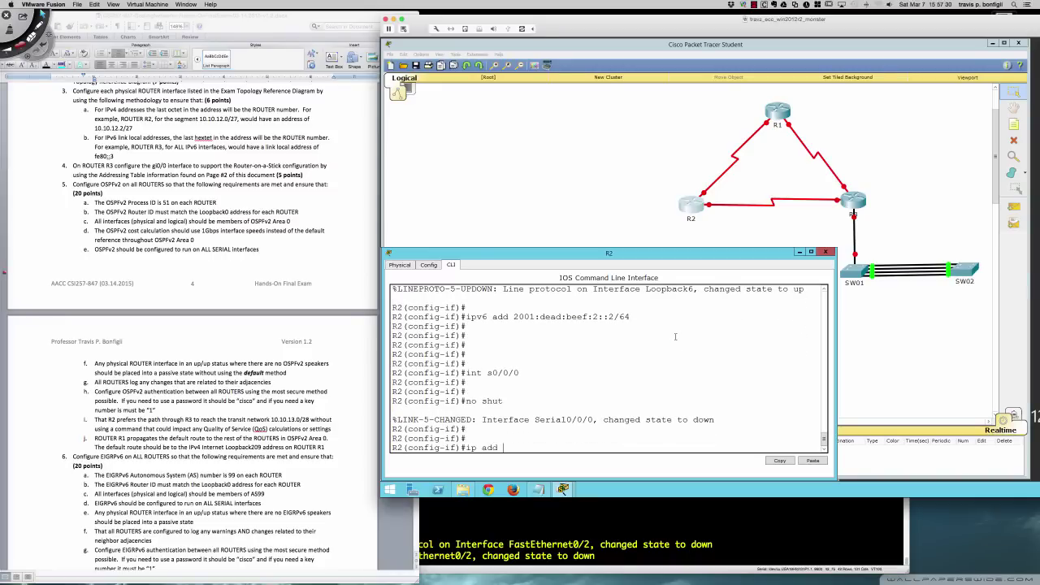
text(10.10)
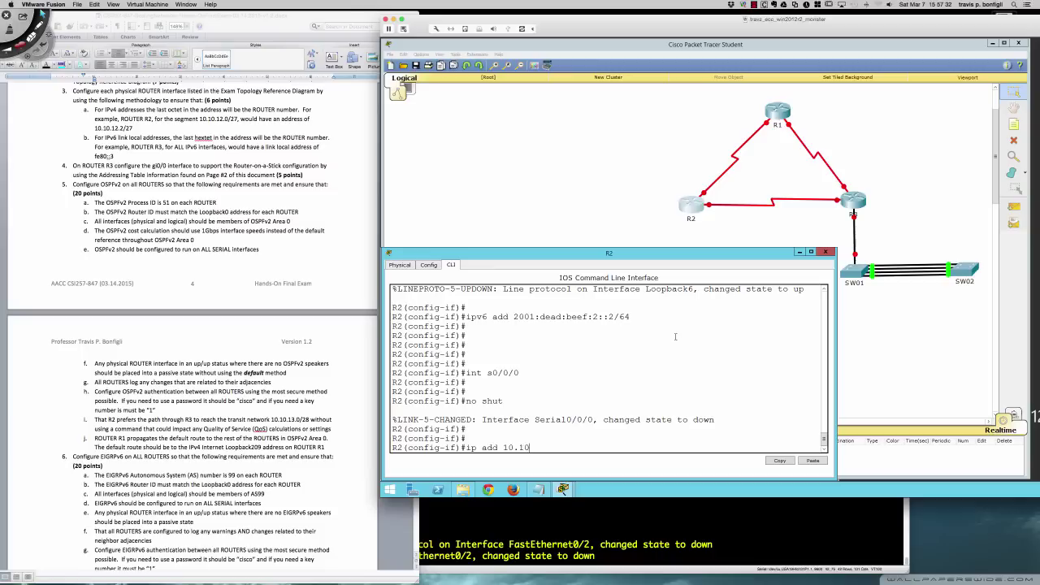
text(.23.2 255.255.255.248)
key(Return)
Add IPv6 2001:dead:cafe:23::2/64 and link-local fe80::2 to R2's Serial0/0/0
text(ipv6 ad)
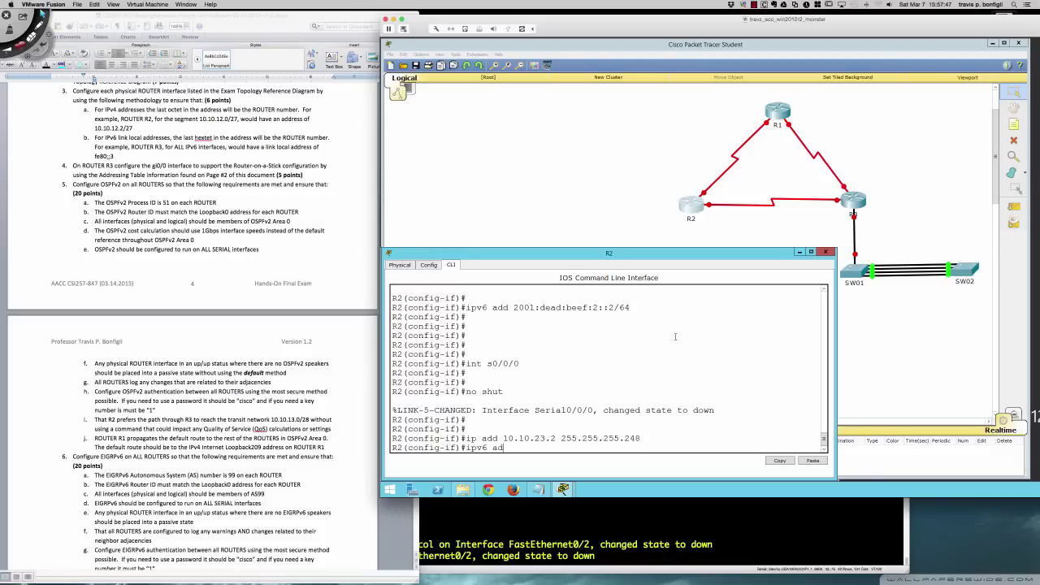
text(d 2001:dead:cafe:23::2/64)
key(Return)
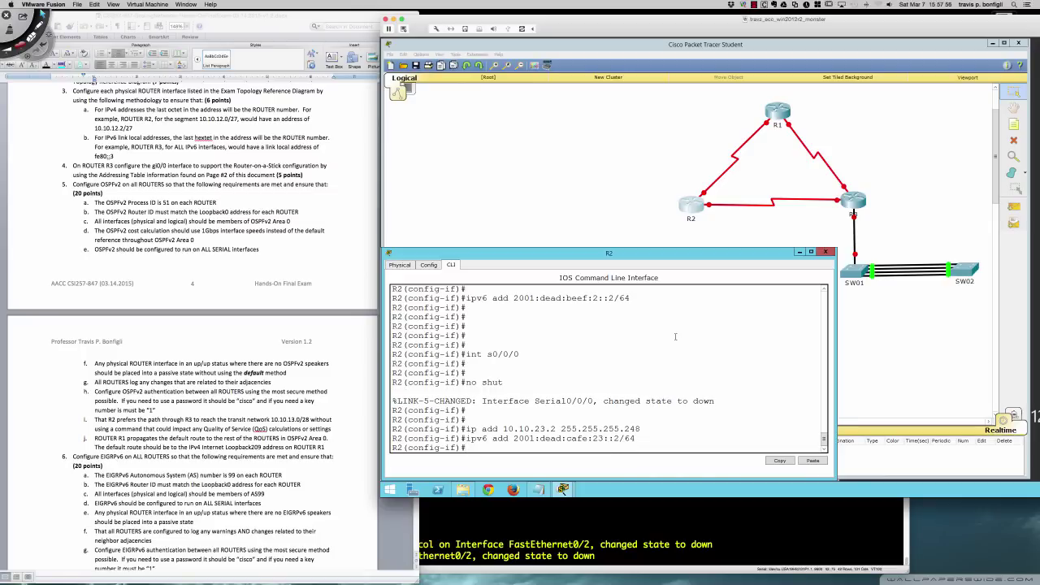
text(ipvt6)
key(BackSpace)
key(BackSpace)
key(BackSpace)
text(6 add fe80::2 lin)
key(Tab)
key(Return)
key(Return)
key(Return)
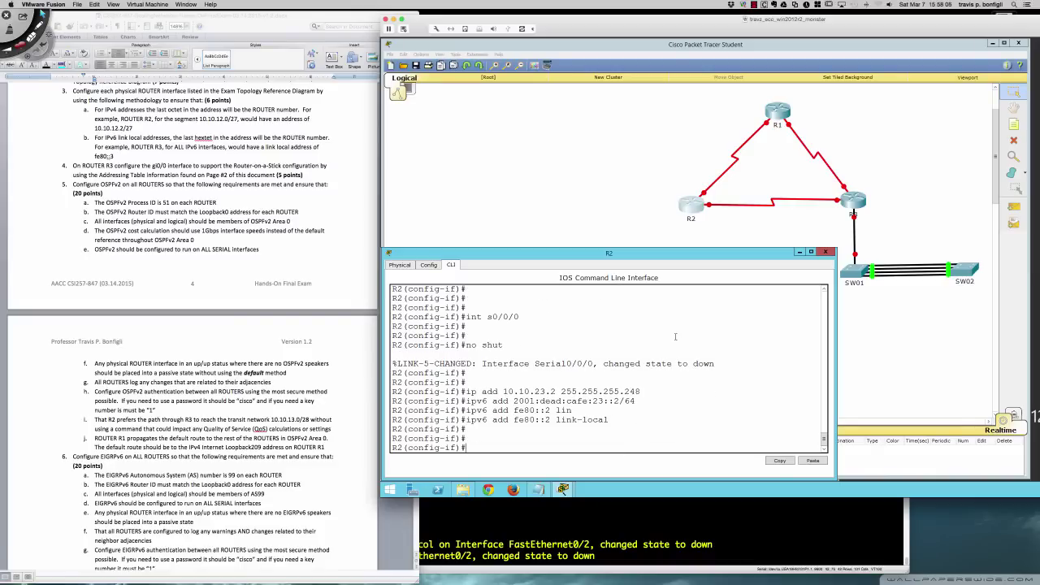
text(int s0/0/1)
key(Return)
key(Return)
Enable R2's Serial0/0/1 with 10.10.12.2/27 and ping R1 at 10.10.12.1
key(Return)
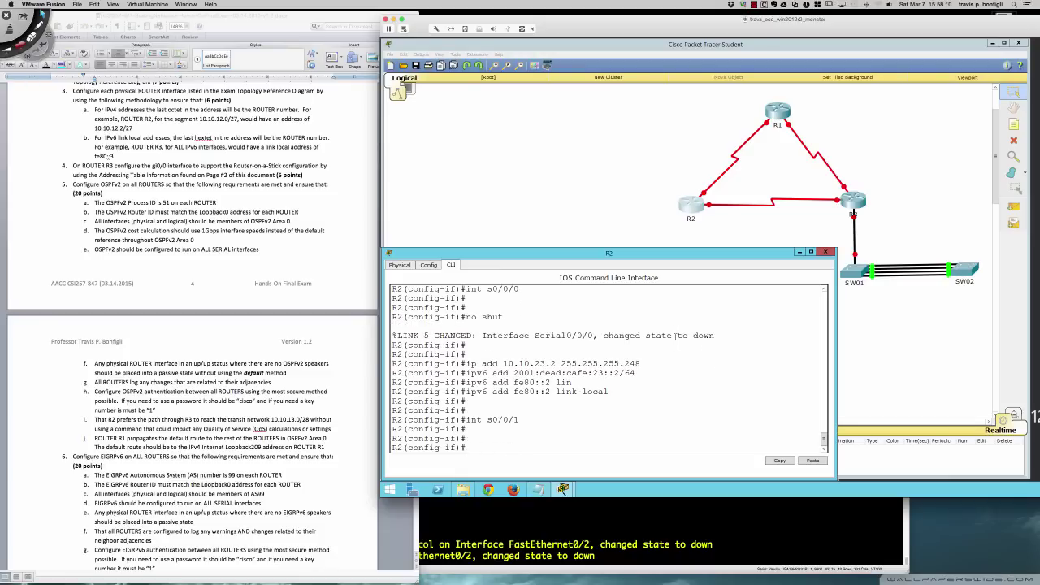
text(no shut)
key(Return)
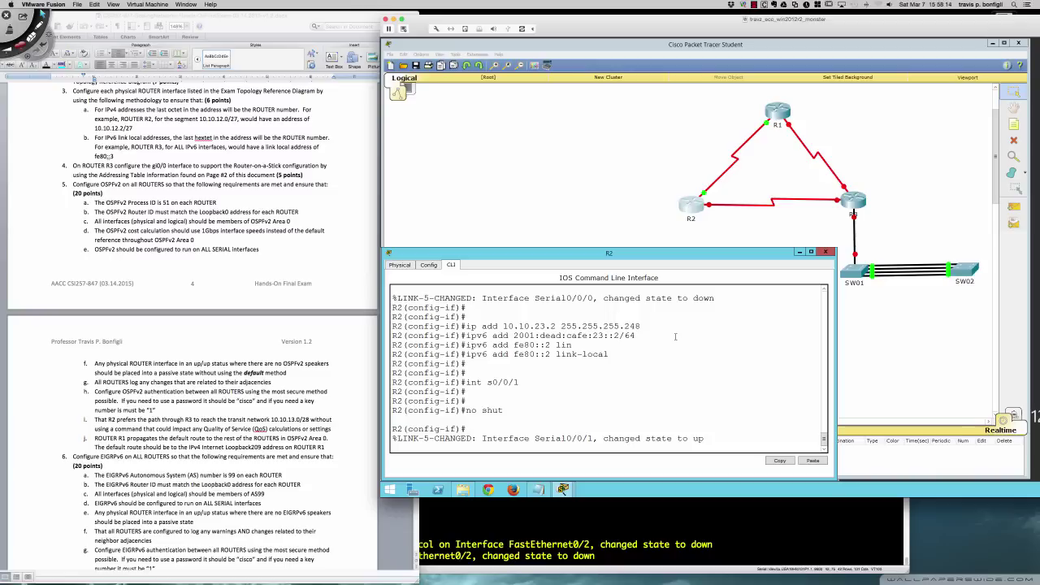
key(Return)
key(Return)
key(Return)
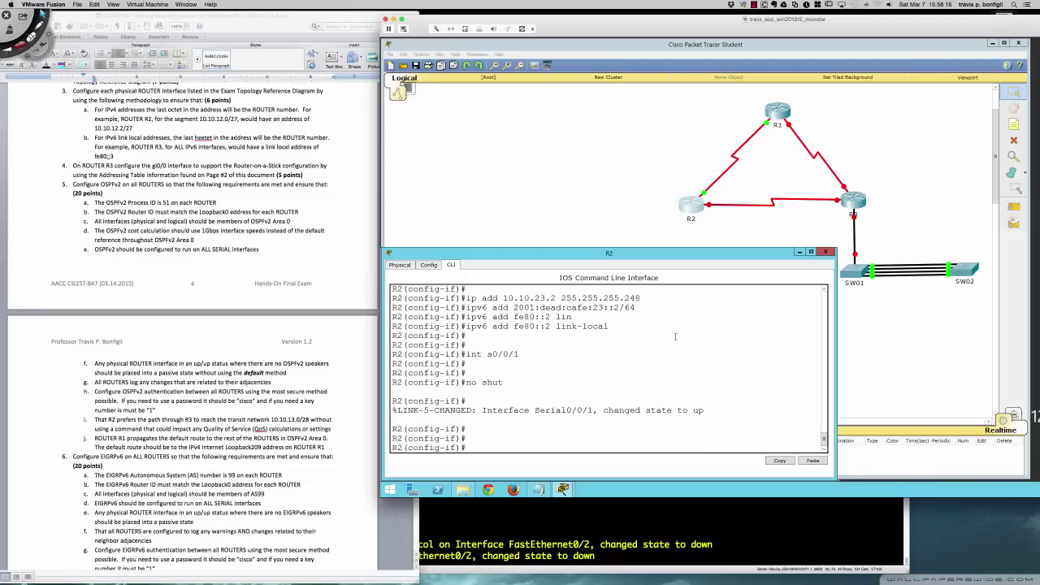
text(ip)
text(12.2)
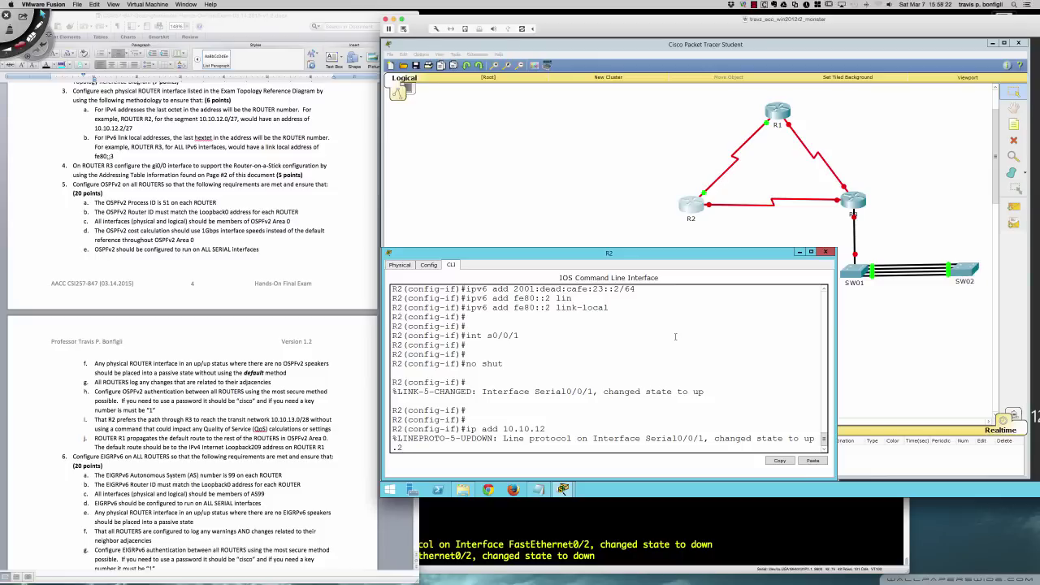
text( 255.255.255.224)
key(Return)
key(Return)
key(Return)
key(Return)
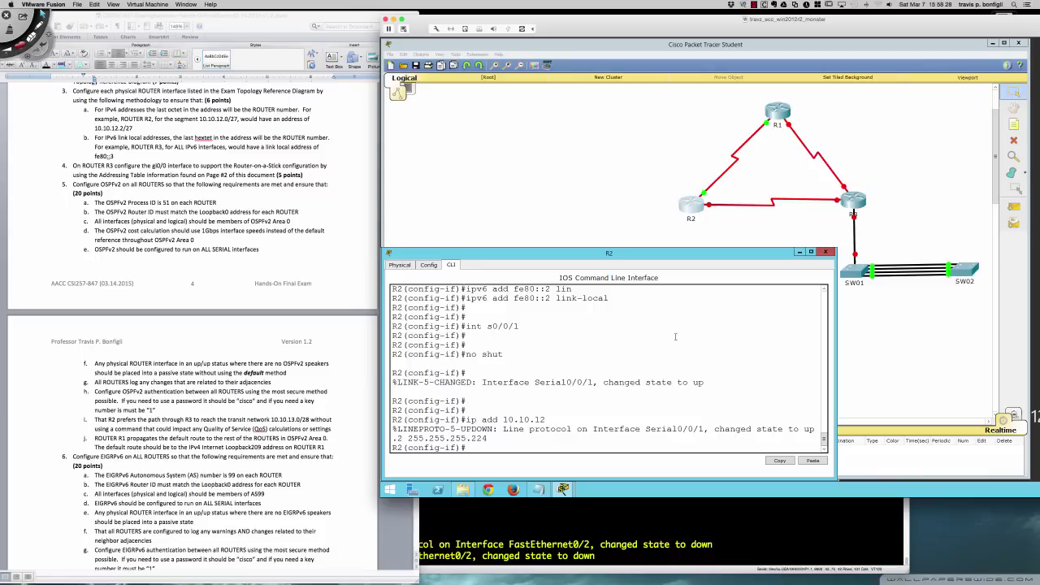
text(do ping)
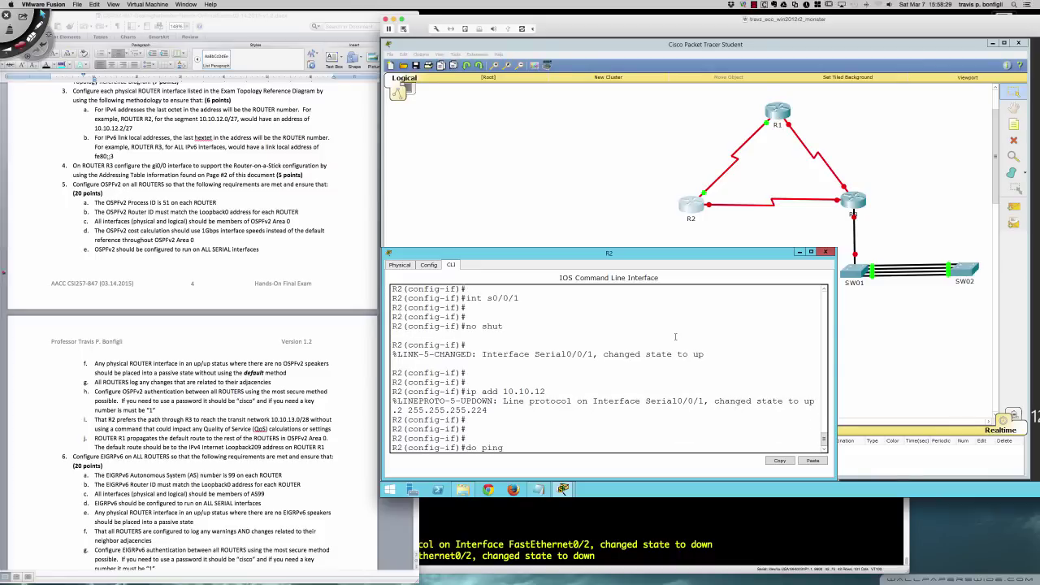
text( 10.10.12.1)
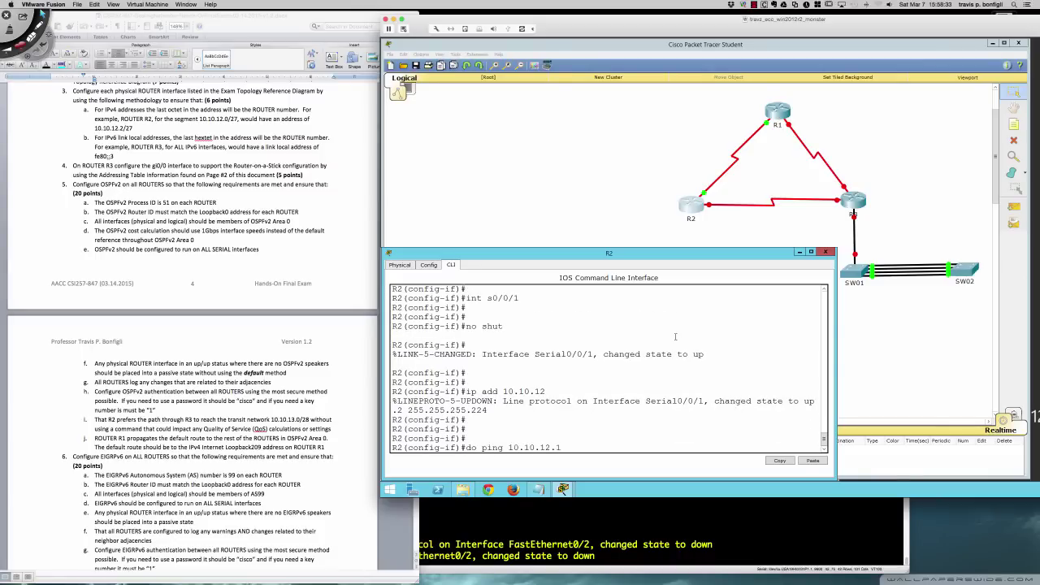
key(Return)
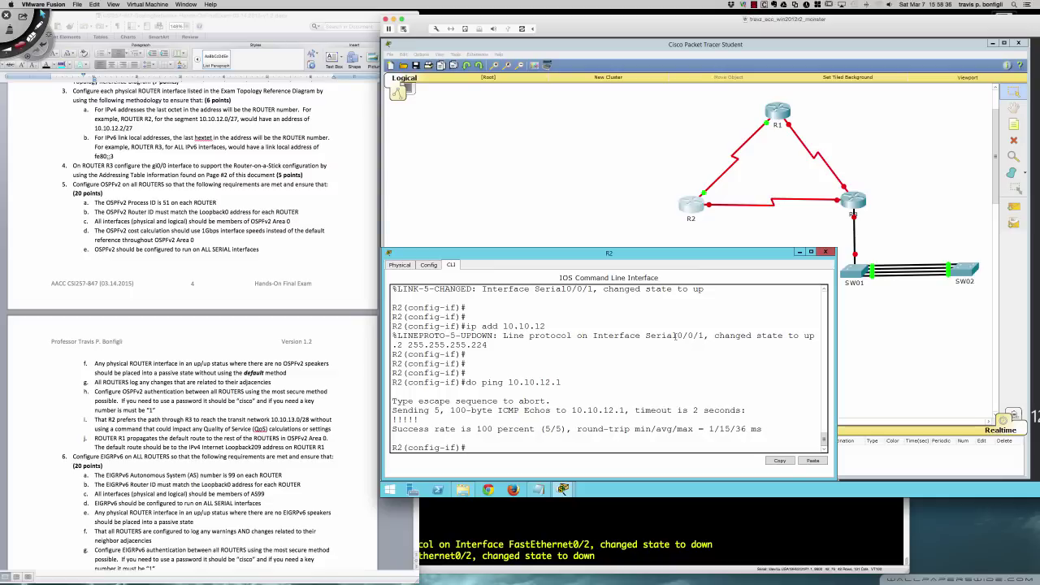
Add IPv6 2001:dead:cafe:12::2/64 and link-local fe80::2 to R2's Serial0/0/1
text(ipv)
text(6 add 200)
text(1:db)
key(BackSpace)
key(BackSpace)
text(dead:cafe:12::2/64)
key(Return)
text(ipv)
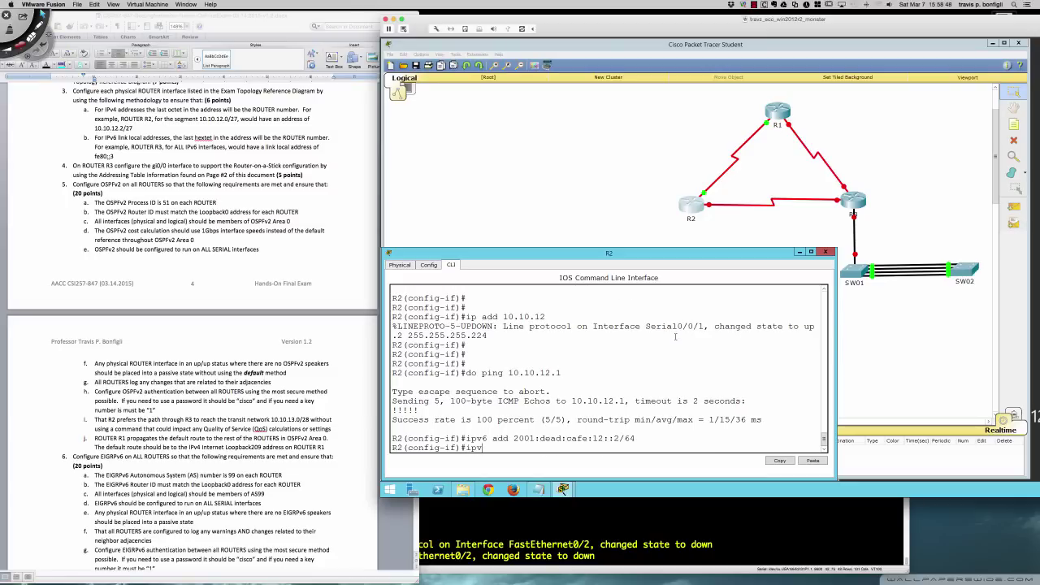
text(6 add fe80::2 lin)
key(Tab)
key(Return)
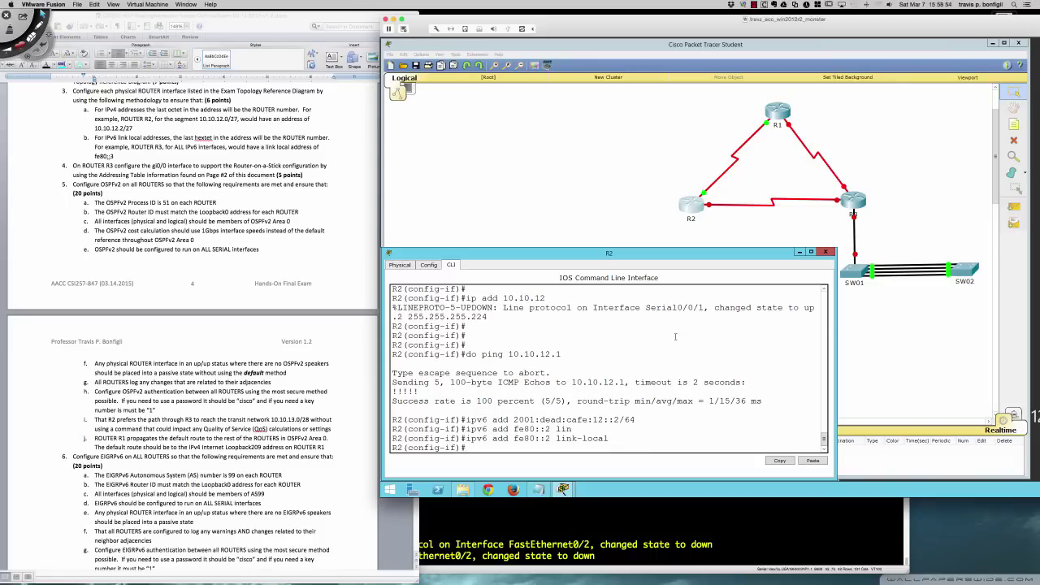
key(Return)
key(Return)
key(Return)
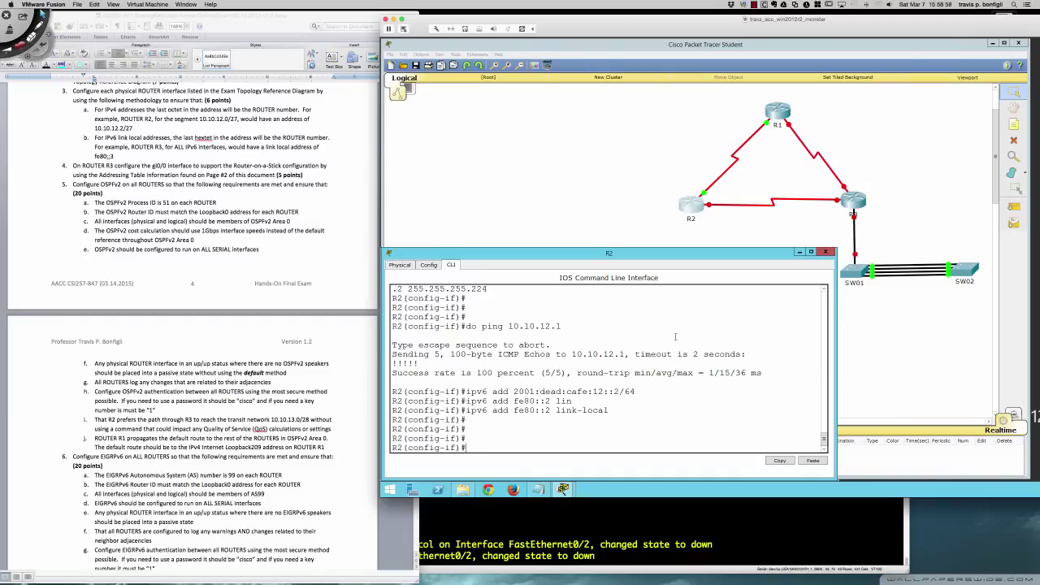
key(Return)
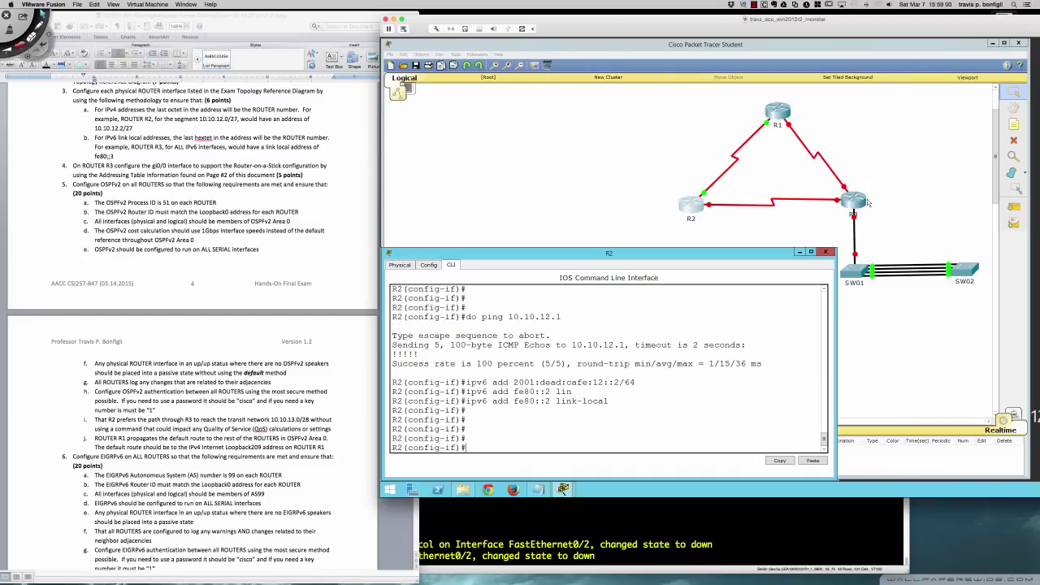
On R3, enable Serial0/0/0 and assign it IPv4 address 10.10.23.3
click(853, 203)
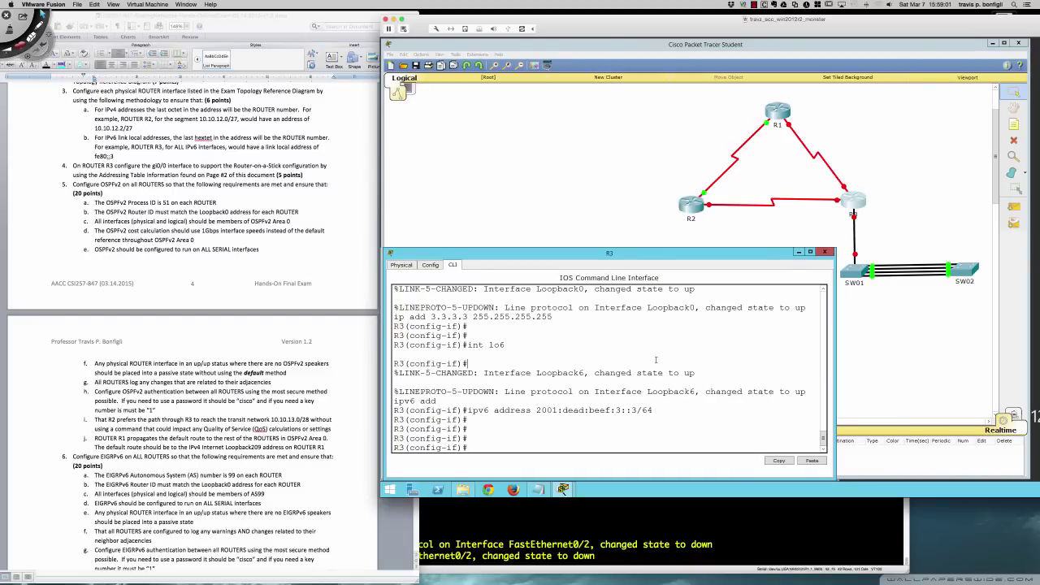
key(Return)
key(Return)
key(Return)
text(int )
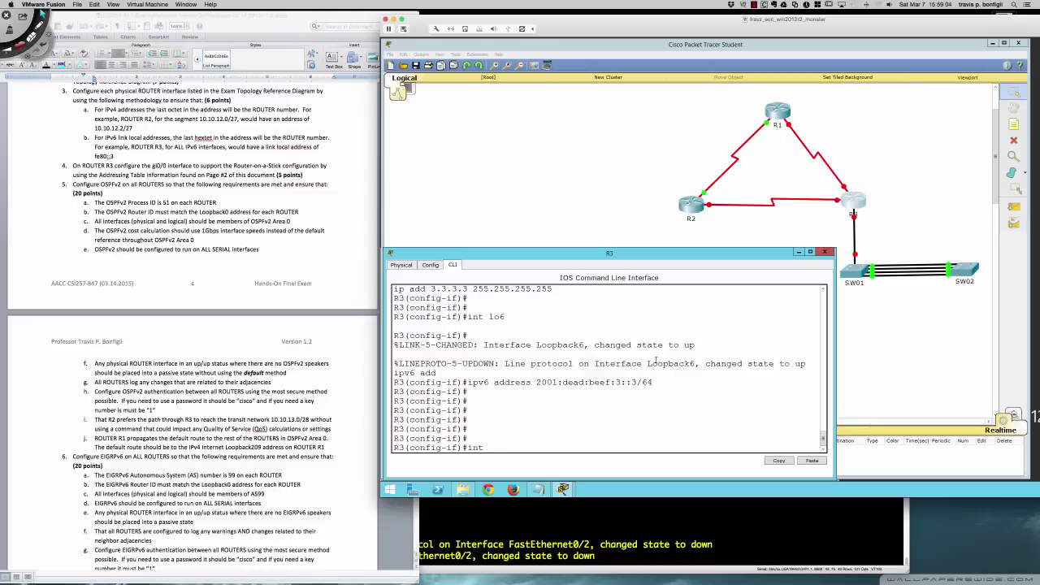
text(s0/0/0)
key(Return)
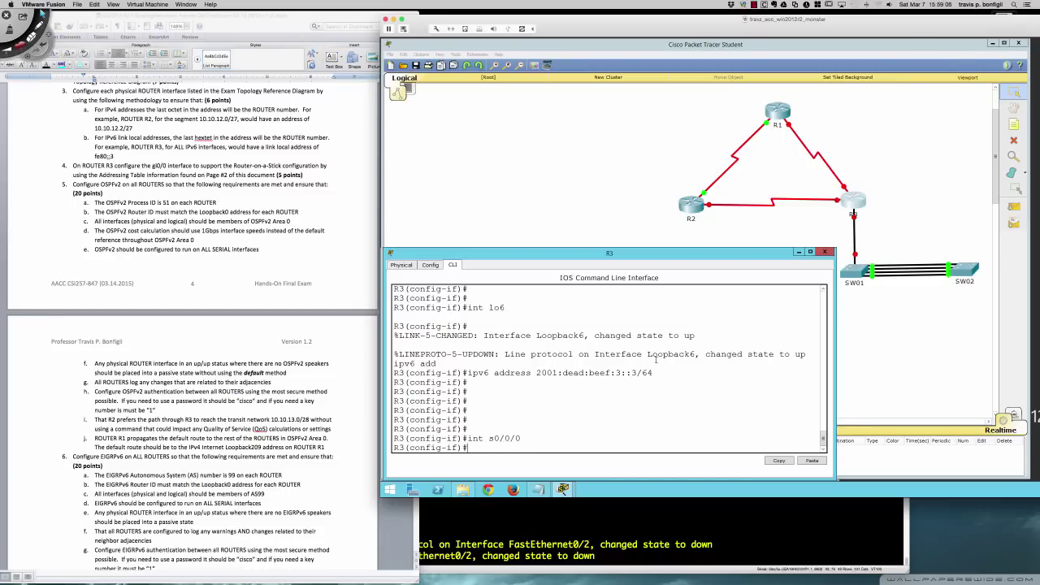
text(no shut)
key(Return)
key(Return)
key(Return)
key(Return)
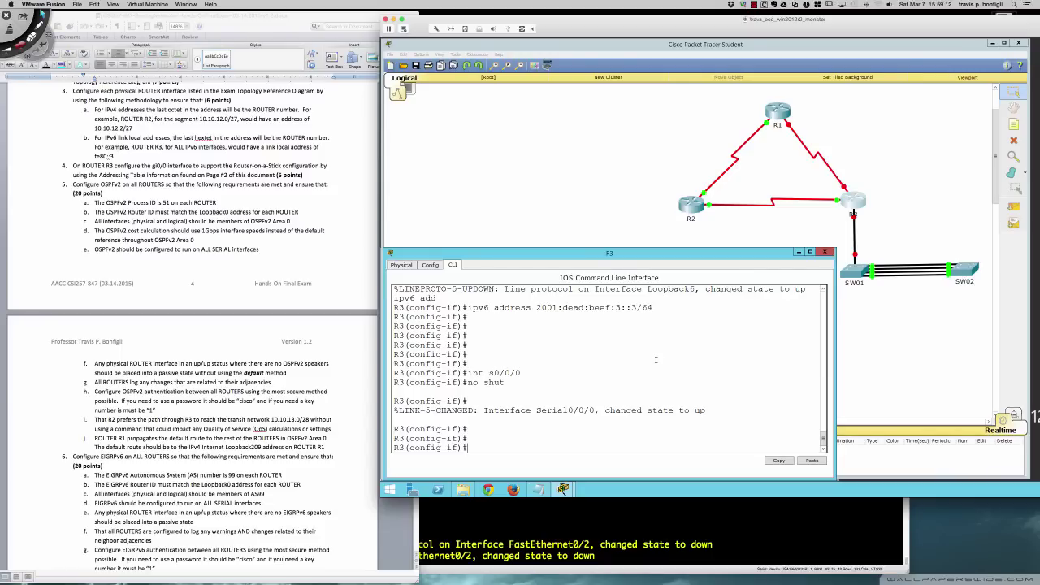
text(ip add 10.10.23.3 255.255.255.2)
key(Return)
key(Return)
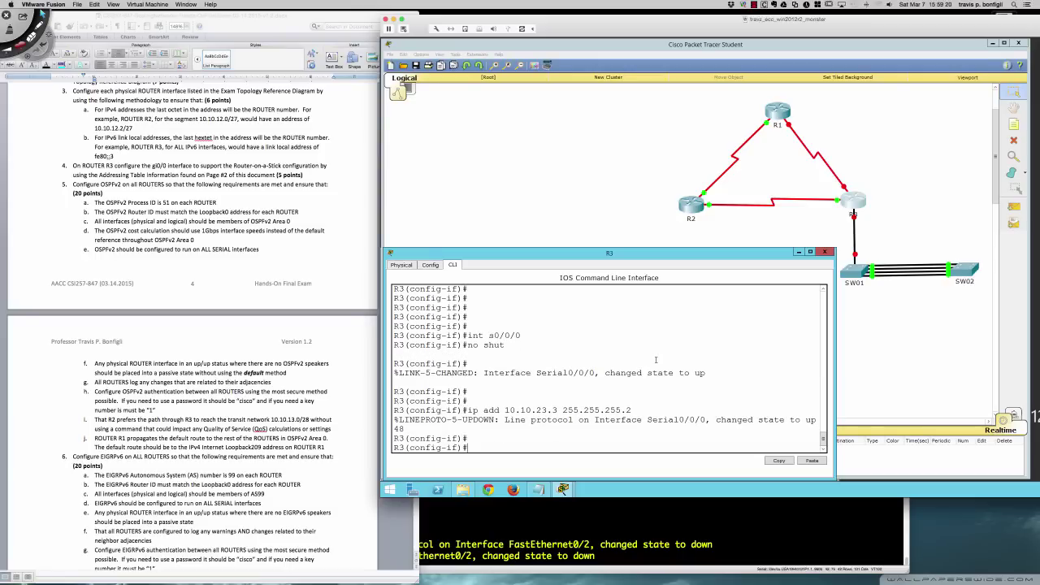
key(Return)
key(Return)
Add IPv6 2001:dead:cafe:23::3/64 and link-local fe80::3 to R3's Serial0/0/0
text(ipv6)
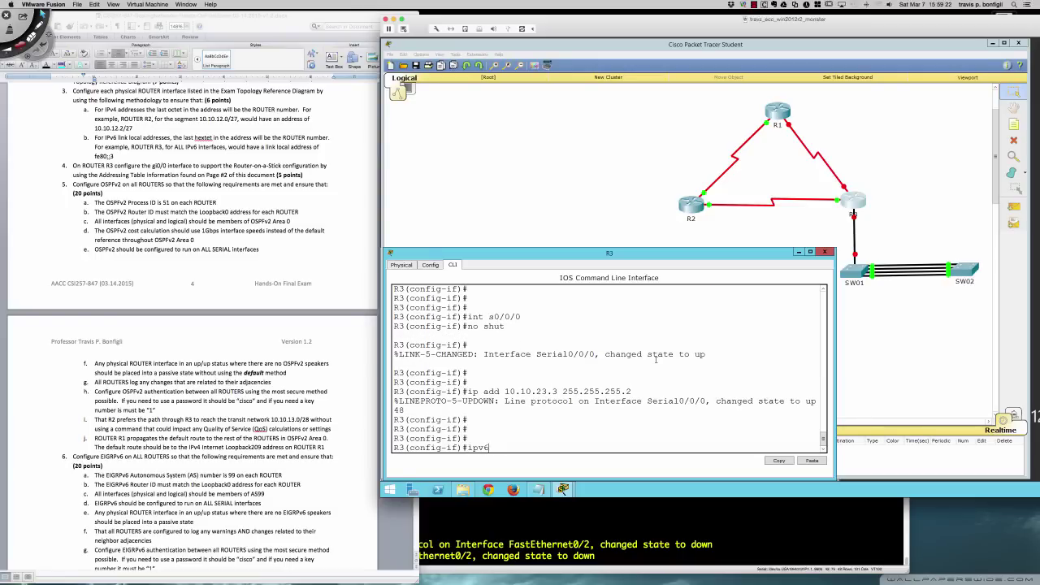
text( add 2001:dead:cafe:23::3/64)
key(Return)
text(ipv6 a)
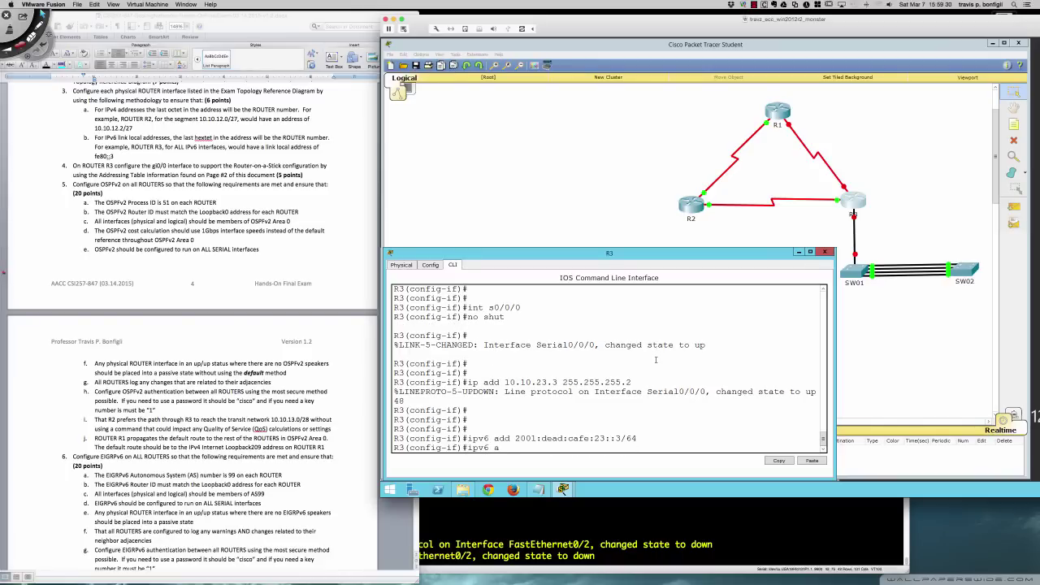
text(dd fe80::3 li)
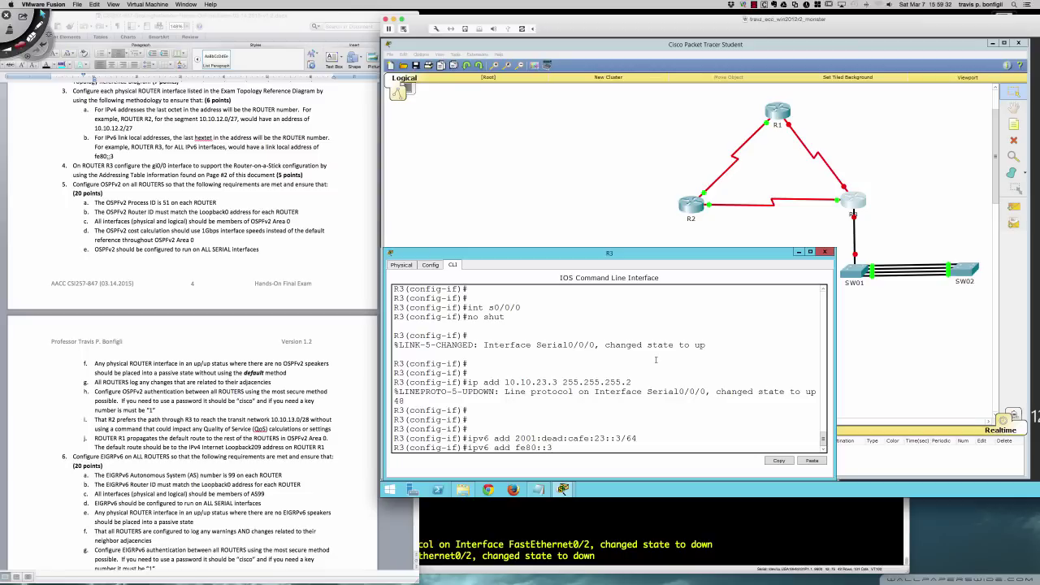
key(Tab)
key(Return)
key(Return)
key(Return)
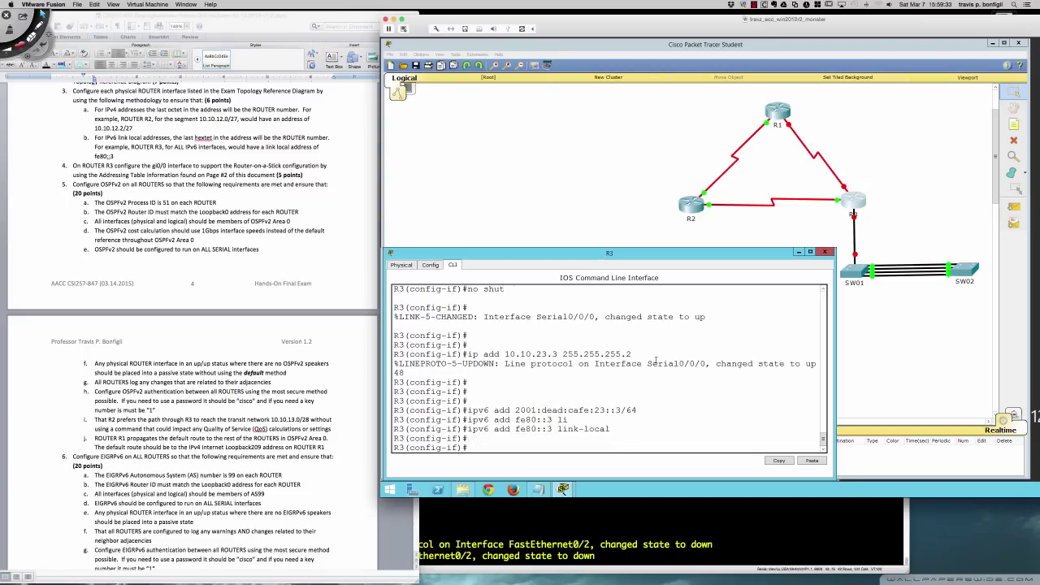
Ping R2 at 10.10.23.2 from R3 to verify the link
text(do ping)
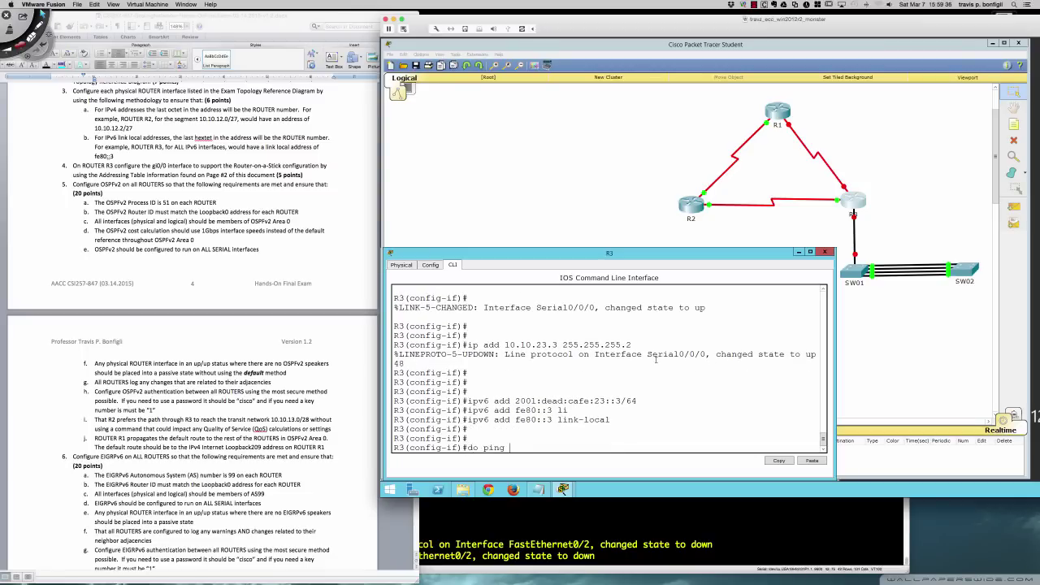
text( 10.10.23.2)
key(Return)
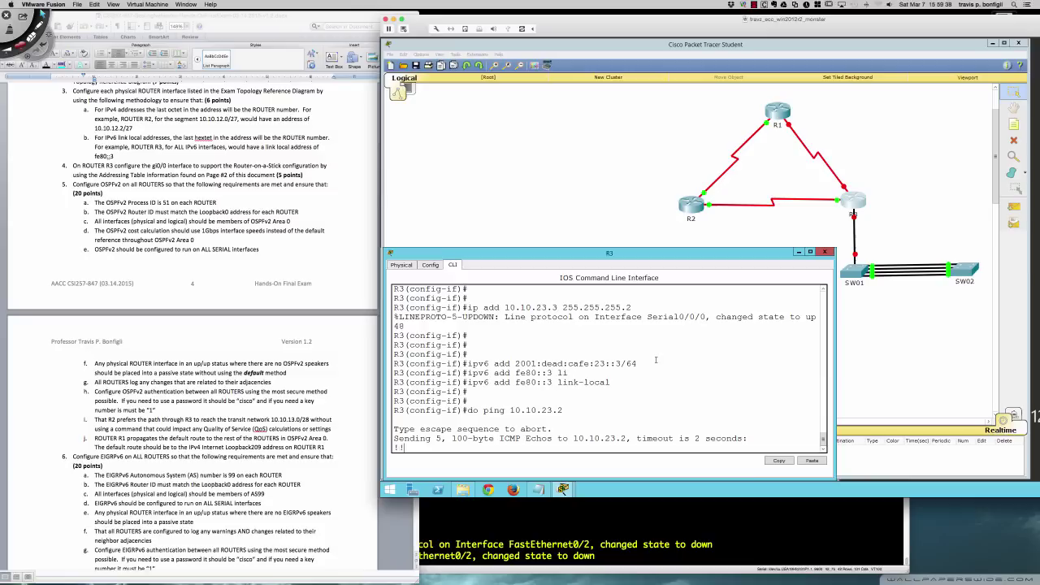
key(Return)
key(Return)
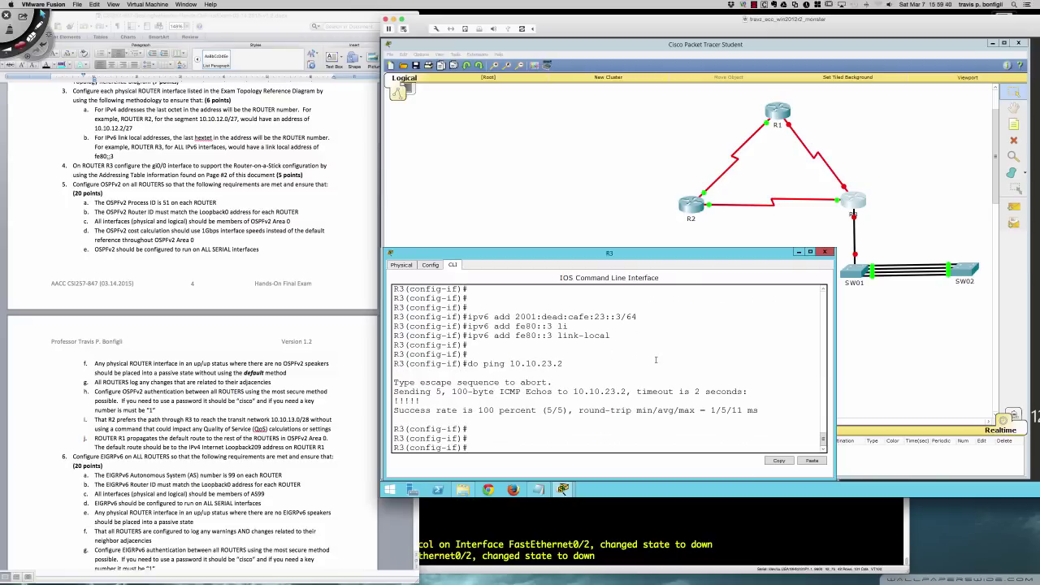
Enter R3's Serial0/0/1 configuration mode, then activate the Deskscribble drawing pen
text(int s0/0/1)
key(Return)
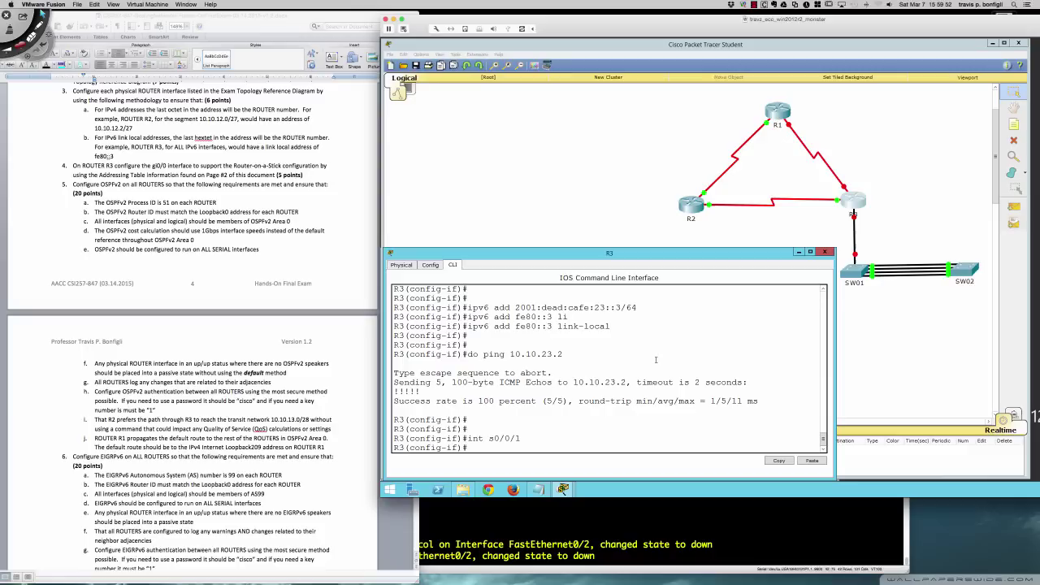
key(ctrl+alt+d)
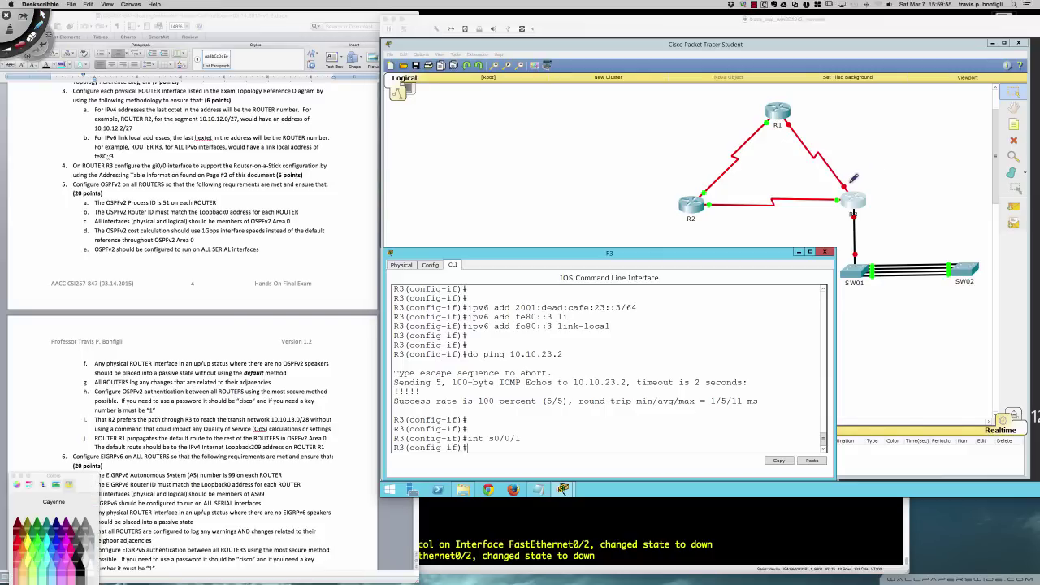
Handwrite red S0/0/1, S0/0/0 and g0/1 labels at the R3, R2 and SW01 link ends
drag(851, 182, 848, 188)
key(super+n)
drag(851, 182, 884, 187)
drag(819, 203, 888, 215)
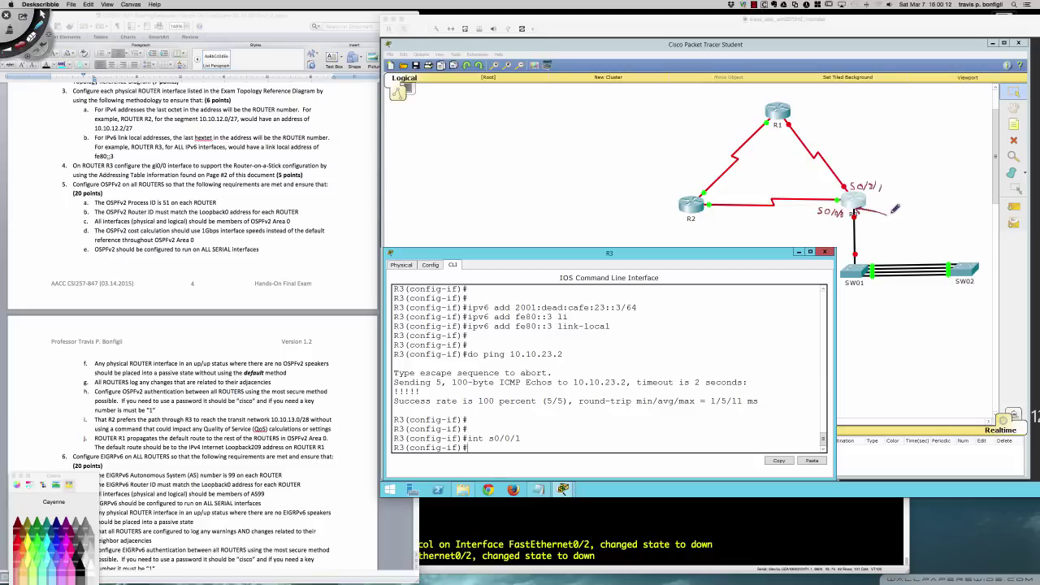
drag(890, 213, 910, 221)
mouse_move(860, 259)
mouse_down()
mouse_move(901, 243)
mouse_move(904, 254)
mouse_up()
drag(712, 206, 741, 213)
mouse_move(674, 184)
mouse_down()
mouse_move(672, 192)
mouse_move(701, 192)
mouse_up()
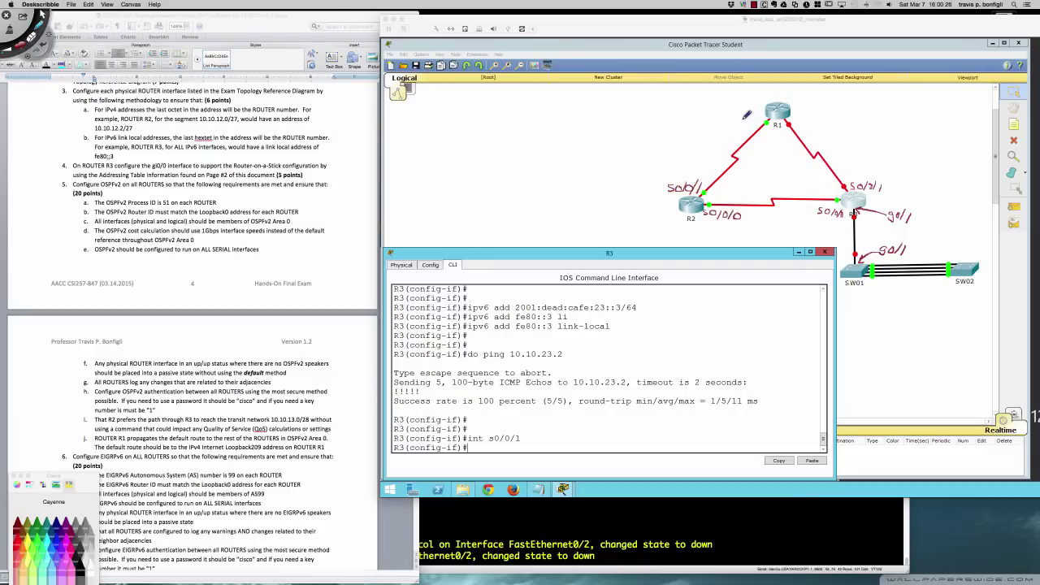
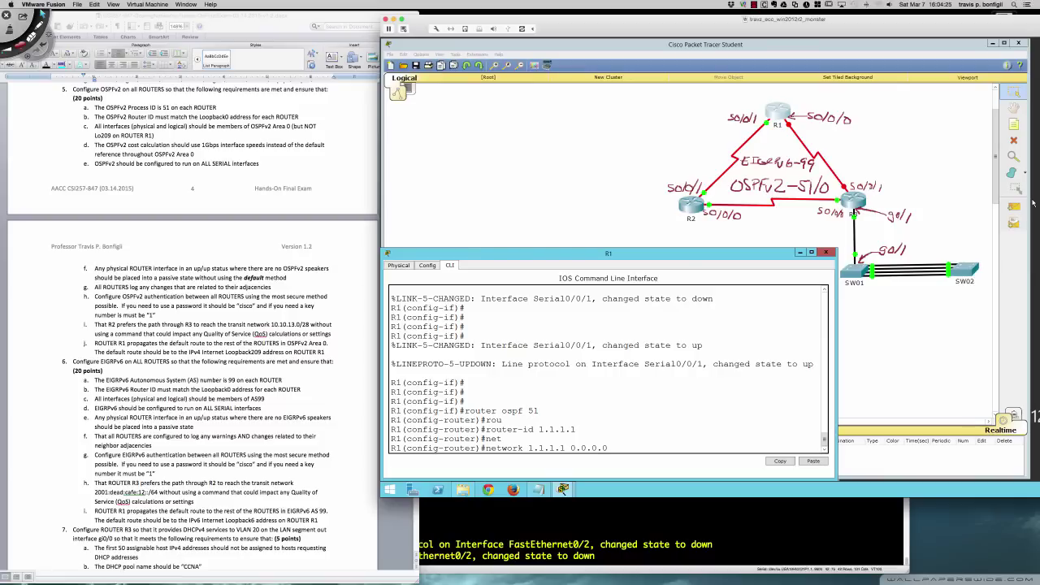
Add network statements 1.1.1.1 0.0.0.0 and 10.10.13.0 0.0.0.15 to area 0
text(area 0)
key(Return)
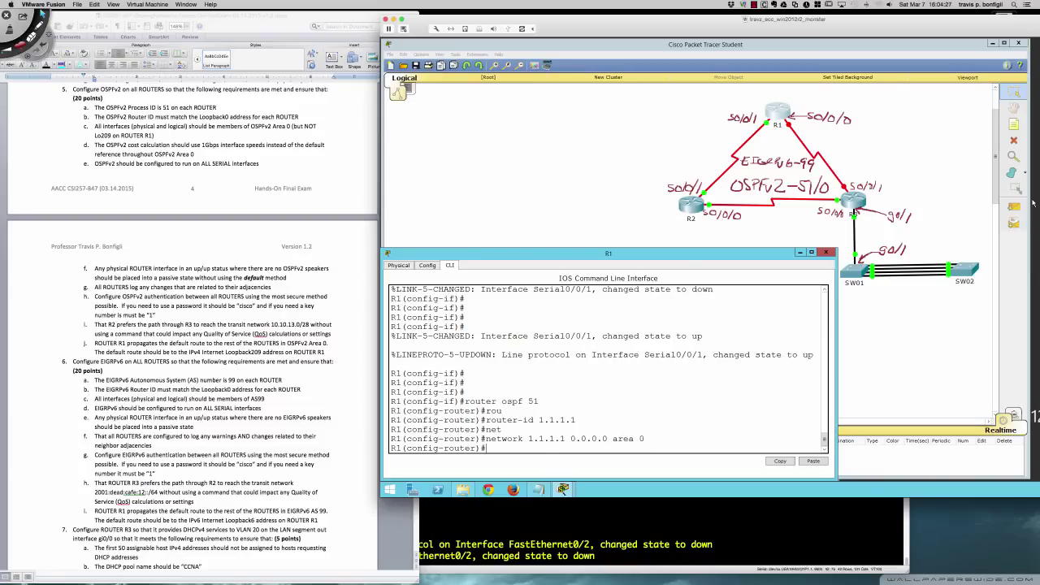
text(net)
key(Tab)
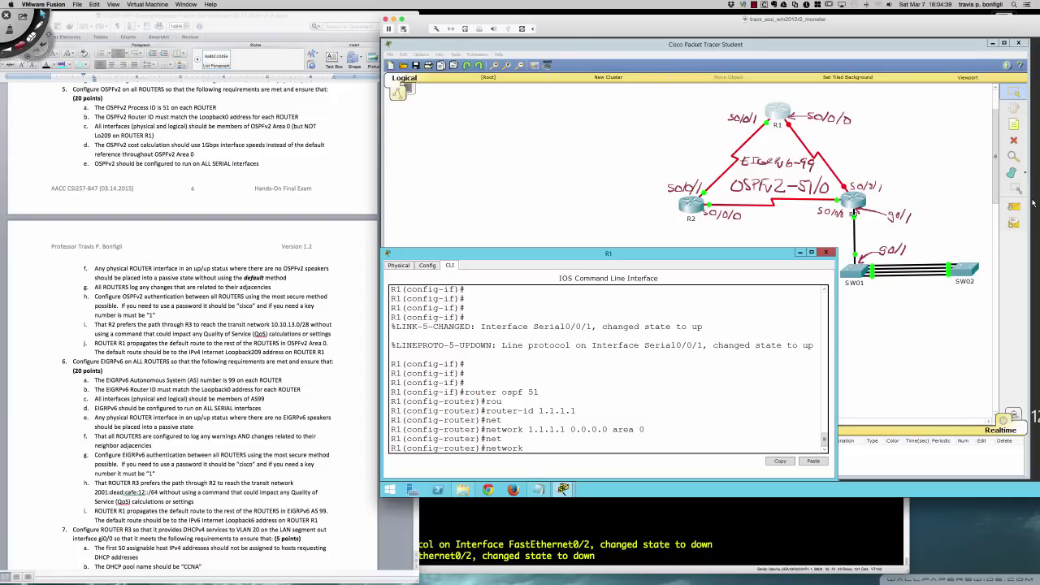
text(10.10.13.0 0.0.0.15)
key(Return)
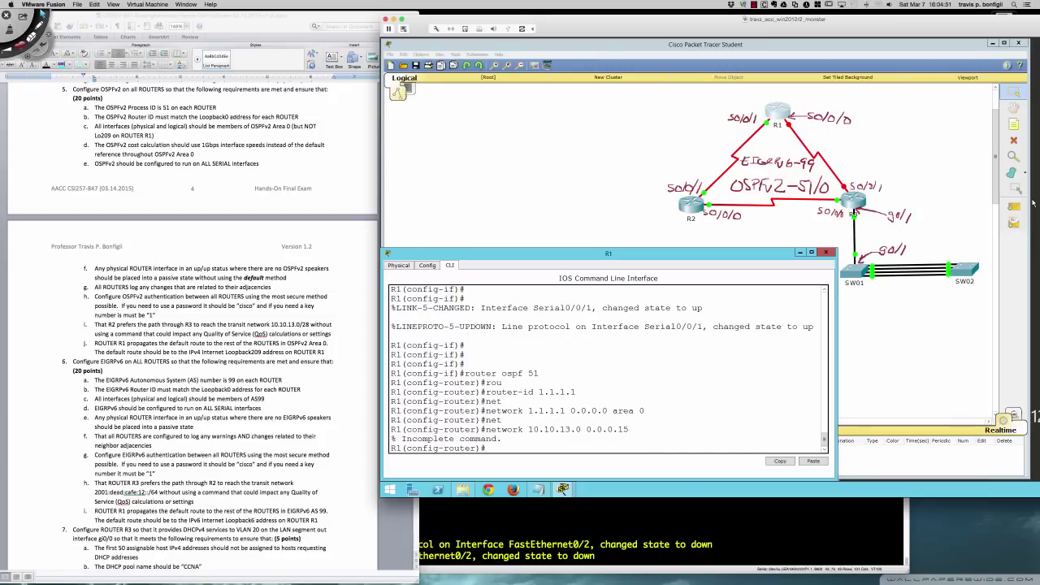
key(Up)
text(area 0)
key(Return)
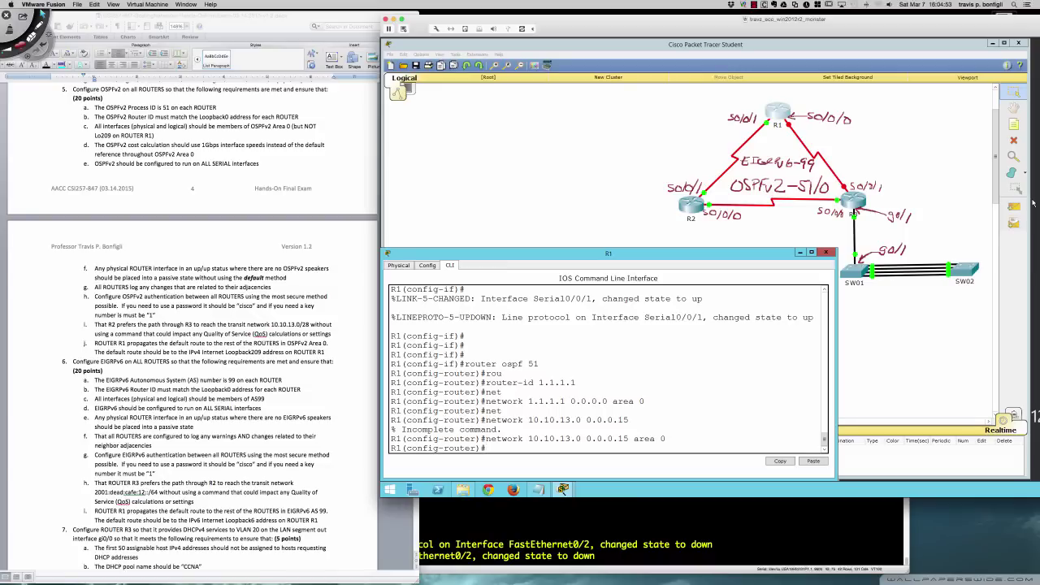
Add network 10.10.12.0 0.0.0.31 to area 0 by editing the recalled statement
key(Up)
key(Left)
key(Left)
key(Left)
key(Left)
key(Left)
key(Left)
key(Left)
key(Left)
key(Left)
key(Left)
key(Left)
key(Left)
key(Left)
key(Left)
key(Left)
key(Left)
key(Left)
key(Left)
key(BackSpace)
text(2)
key(BackSpace)
key(BackSpace)
text(31)
key(Return)
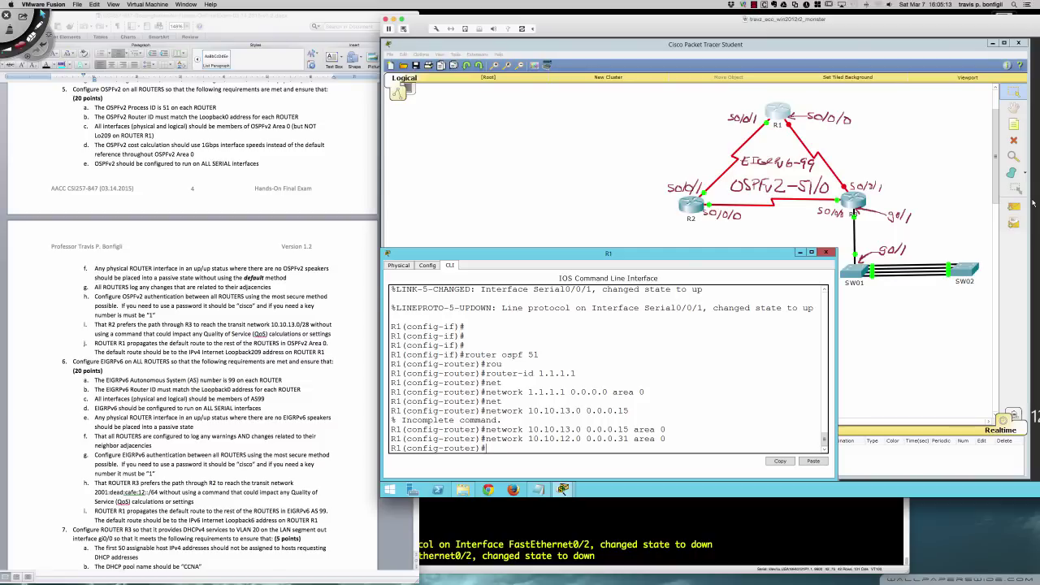
Turn on OSPF adjacency-change logging with log-adjacency-changes
text(log)
key(Tab)
key(Return)
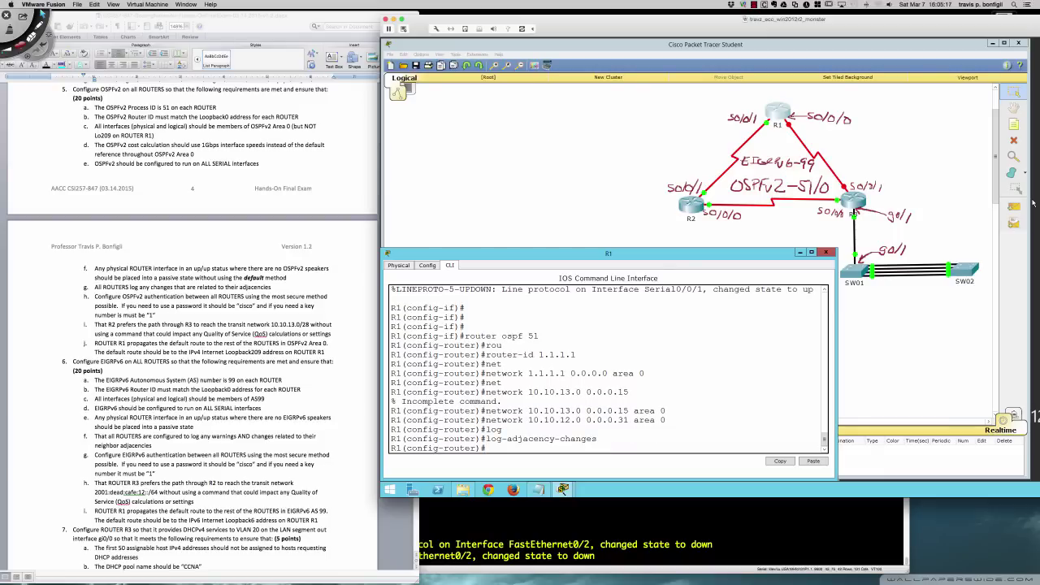
Set the OSPF auto-cost reference bandwidth to 1000 Mbps
text(auto)
key(Tab)
text(ref)
key(Tab)
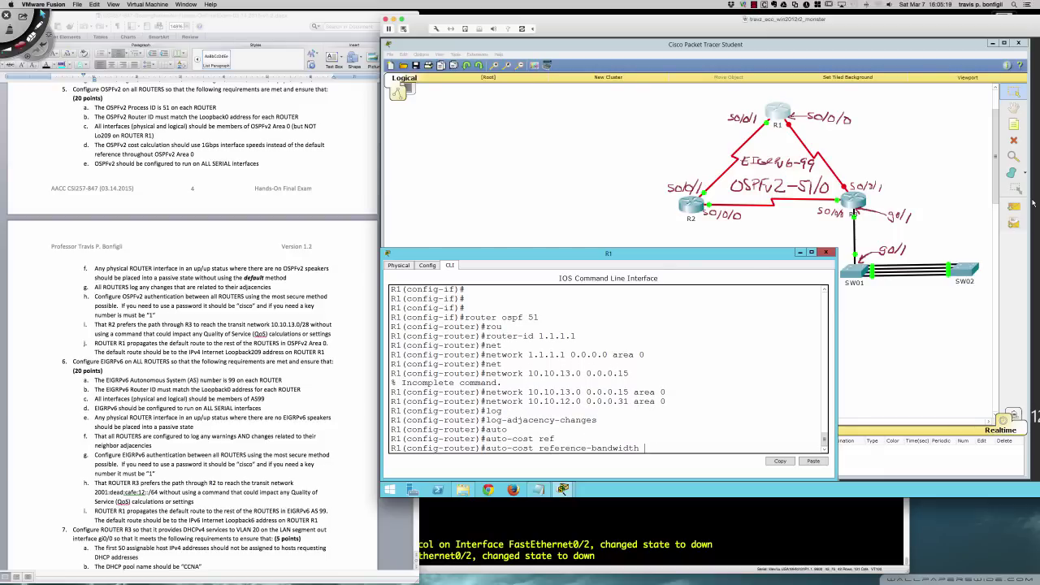
text(?)
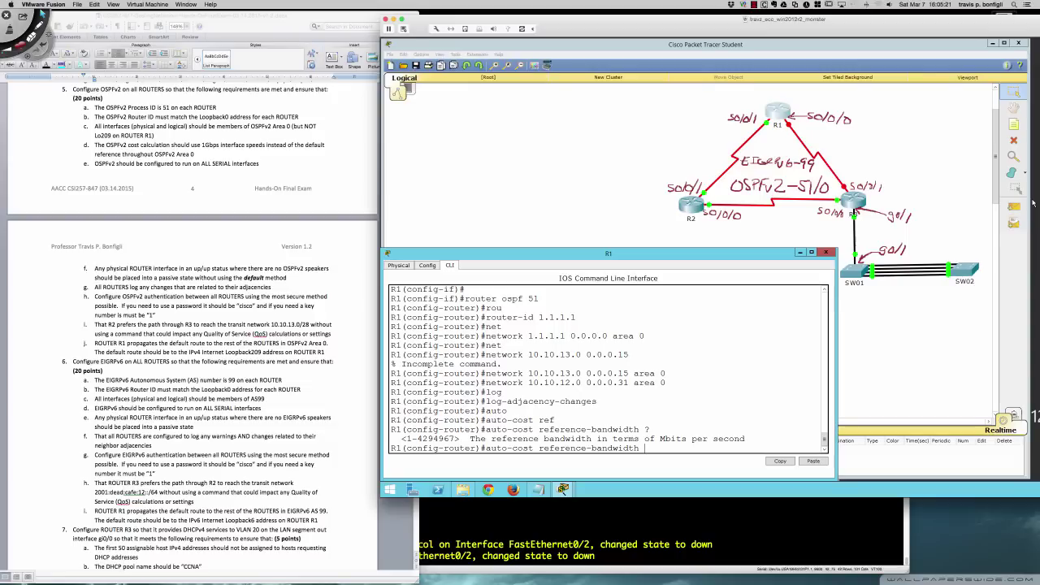
text(1000)
key(Return)
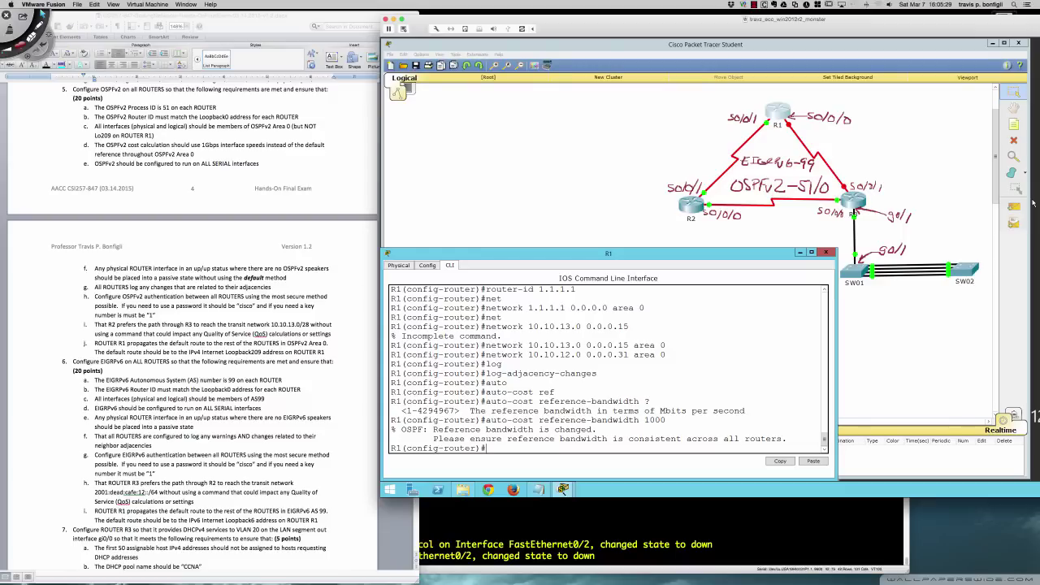
key(Return)
key(Return)
key(Return)
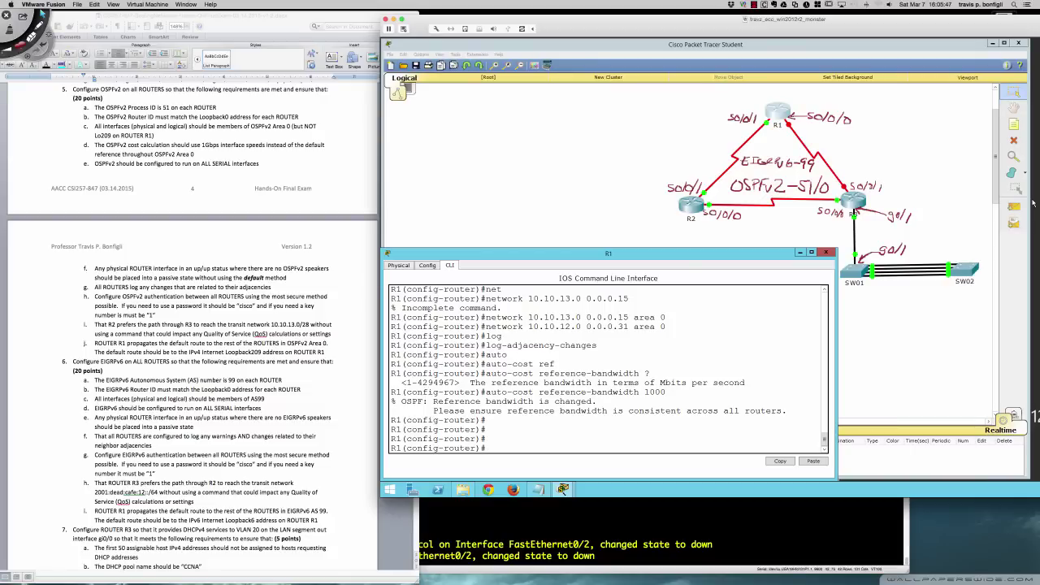
Enable message-digest authentication for OSPF area 0
text(area 0 au)
key(Tab)
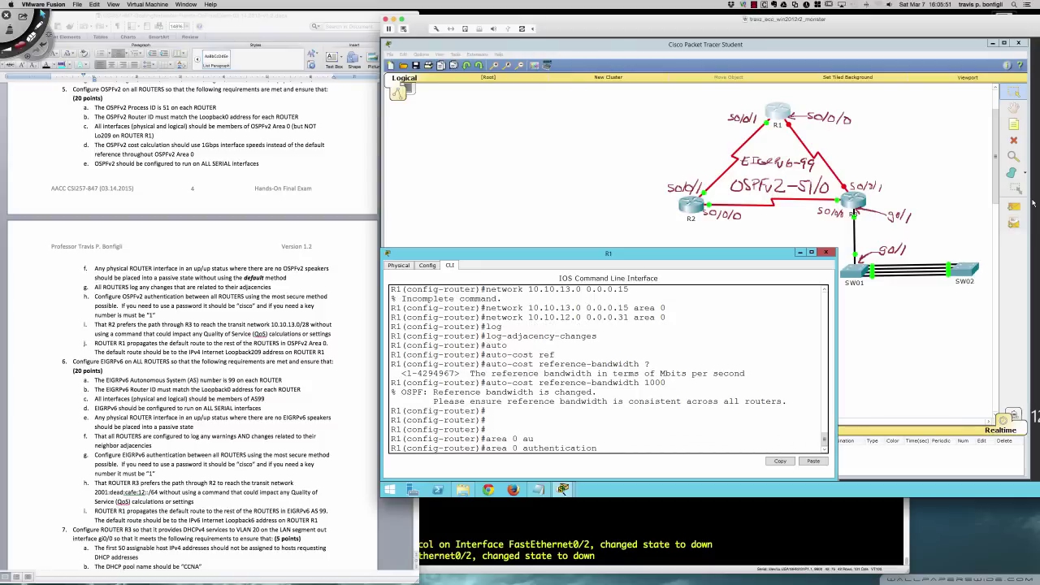
text(me)
key(Tab)
key(Return)
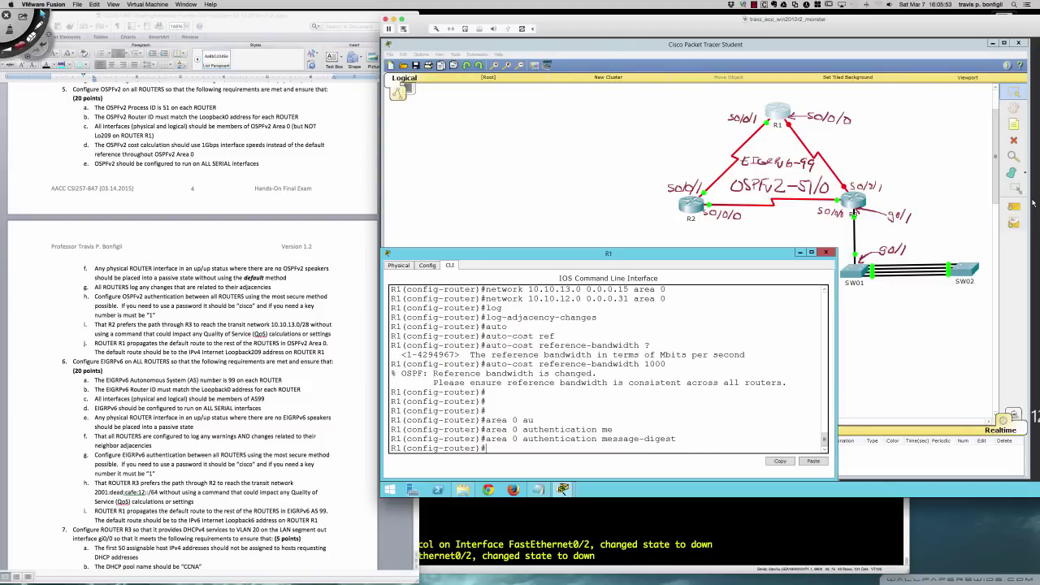
key(Return)
key(Return)
On serial 0/0/0, configure OSPF message-digest-key 1 md5 with the shared key string
text(int s)
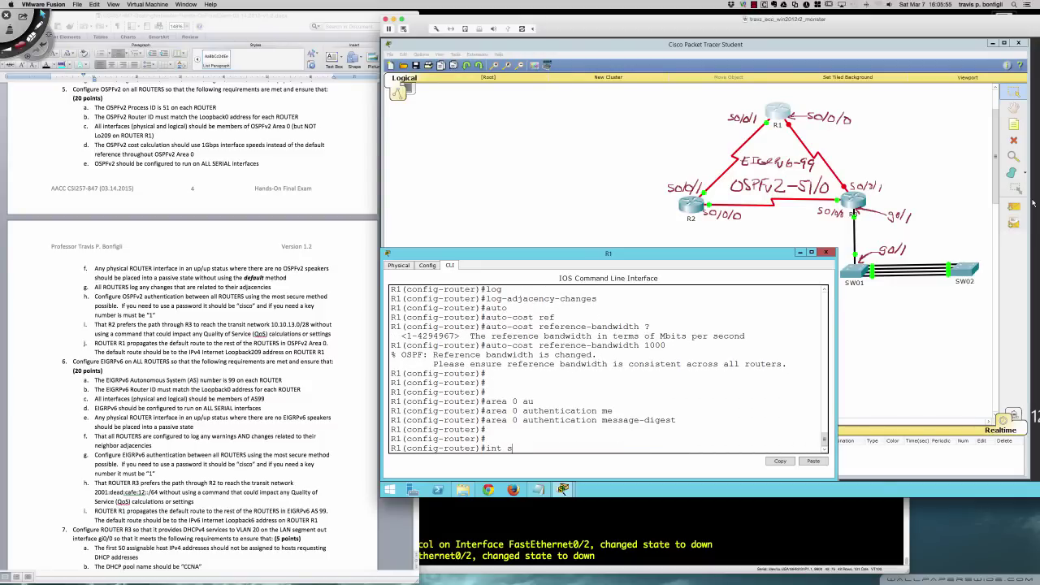
text(0/0/0)
key(Return)
text(ip)
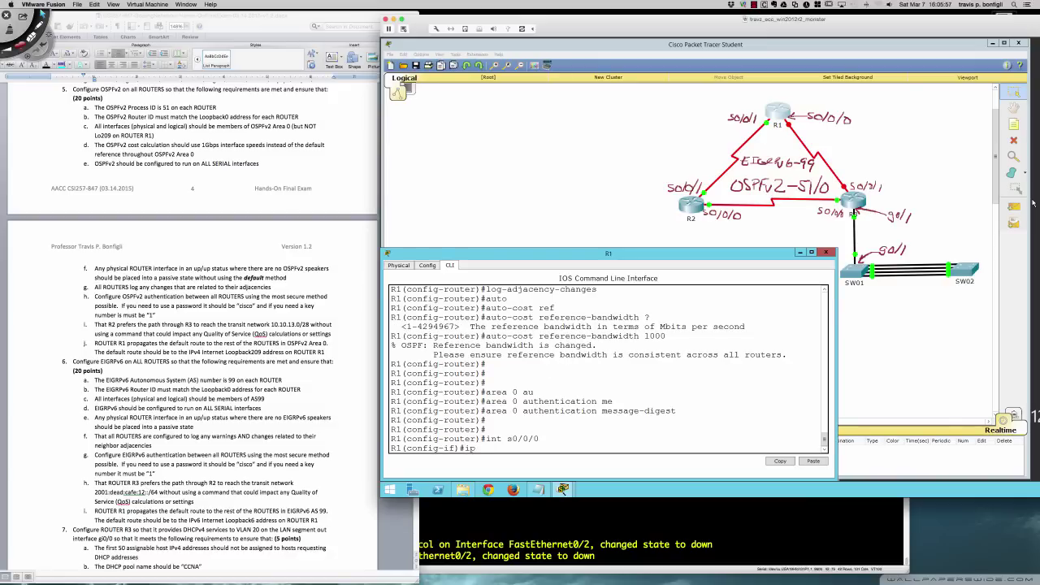
text( ospf area)
key(BackSpace)
key(BackSpace)
key(BackSpace)
key(BackSpace)
key(BackSpace)
key(Tab)
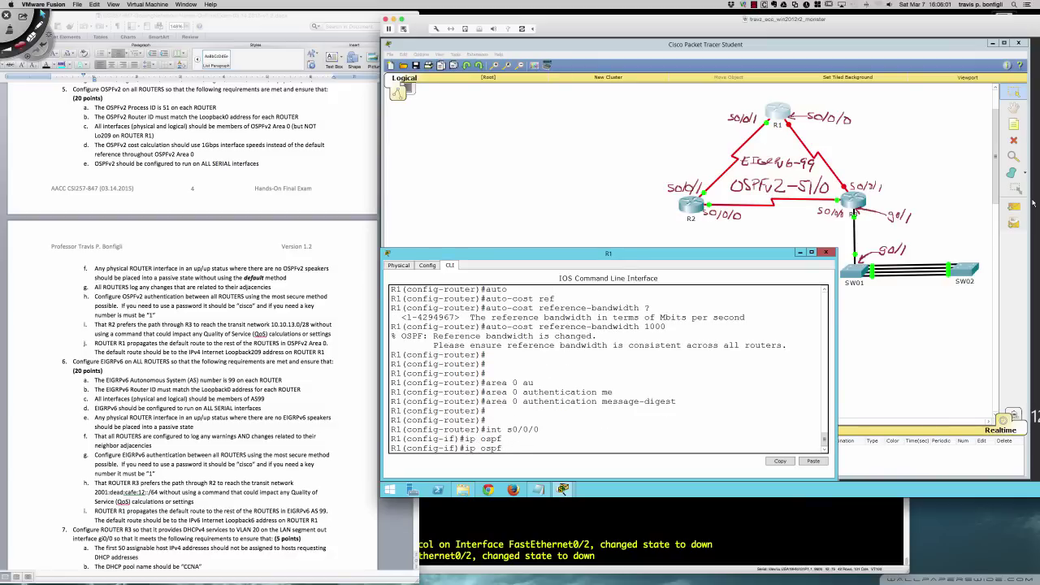
text(au)
key(Tab)
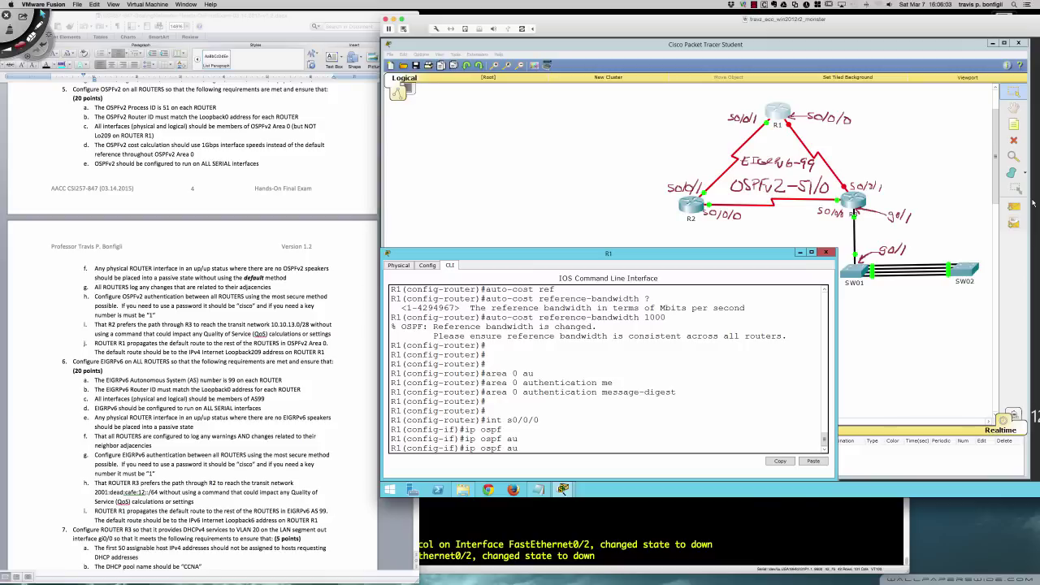
key(BackSpace)
key(BackSpace)
text(me)
key(Tab)
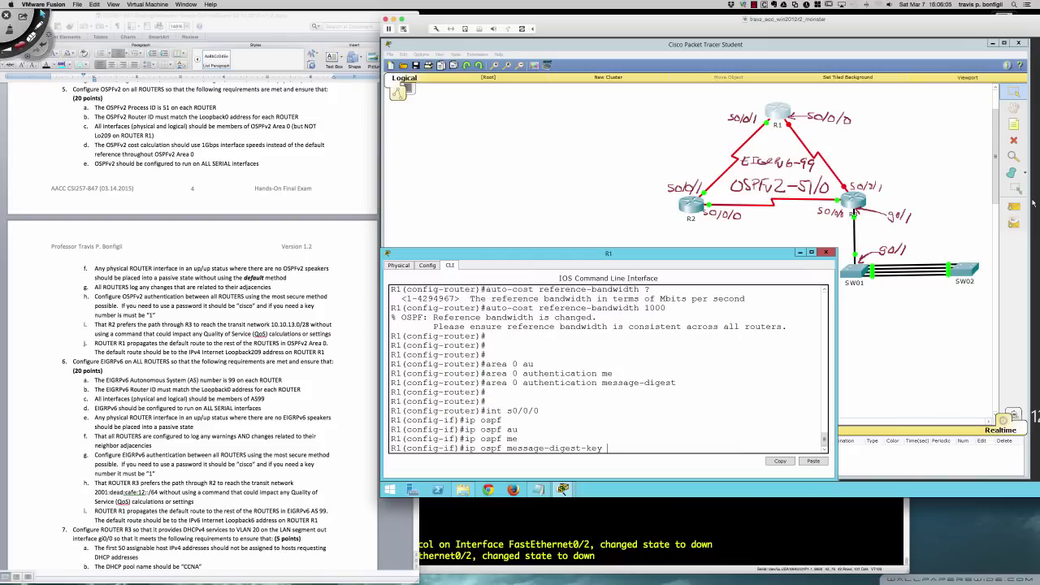
key(Return)
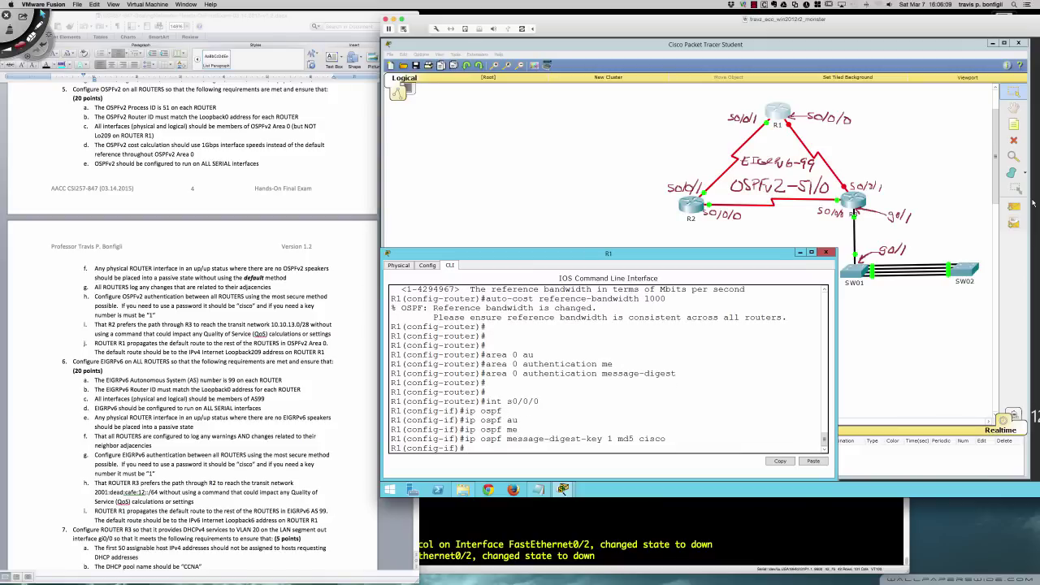
Apply the same MD5 key 1 on serial 0/0/1 and bring it up with no shutdown
text(int s0/0/1)
key(Return)
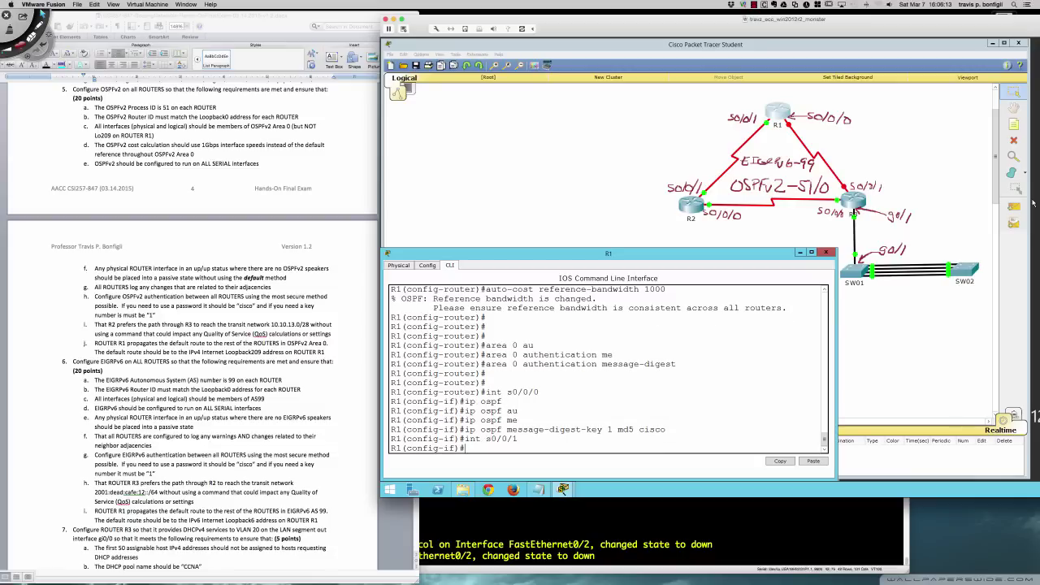
key(Up)
key(Up)
key(Up)
key(Down)
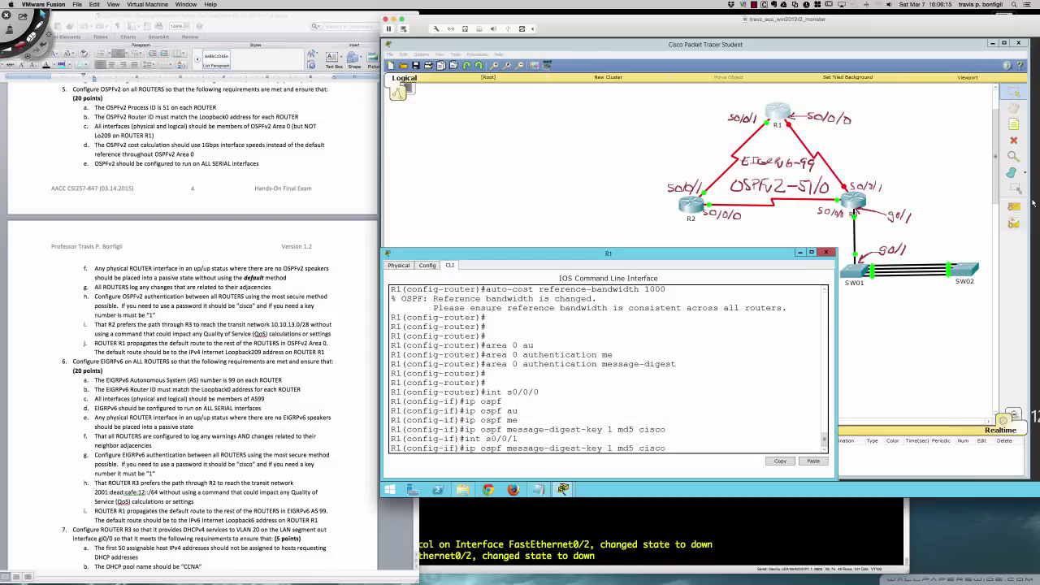
key(Return)
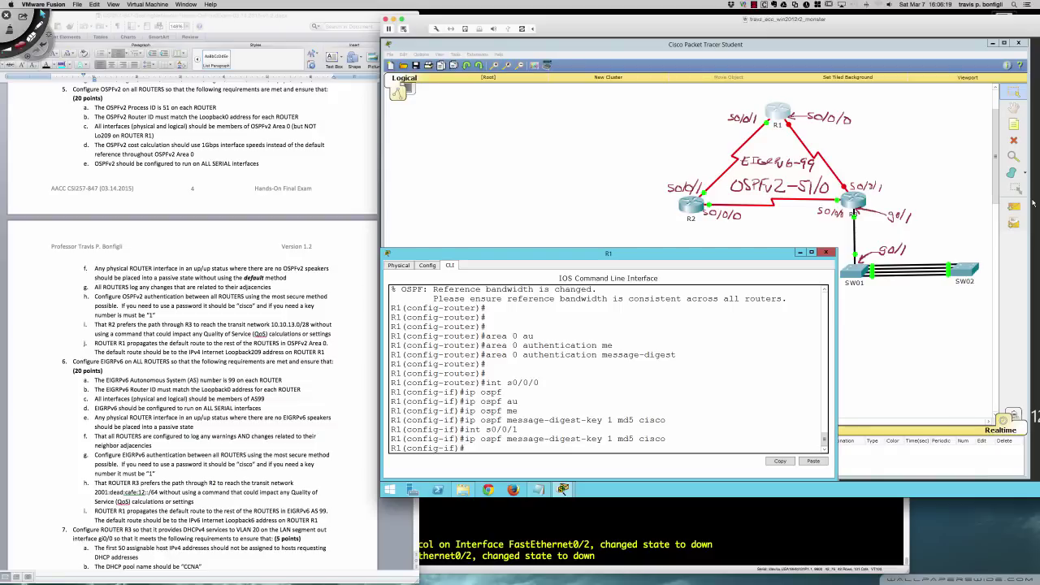
text(no shut)
key(Return)
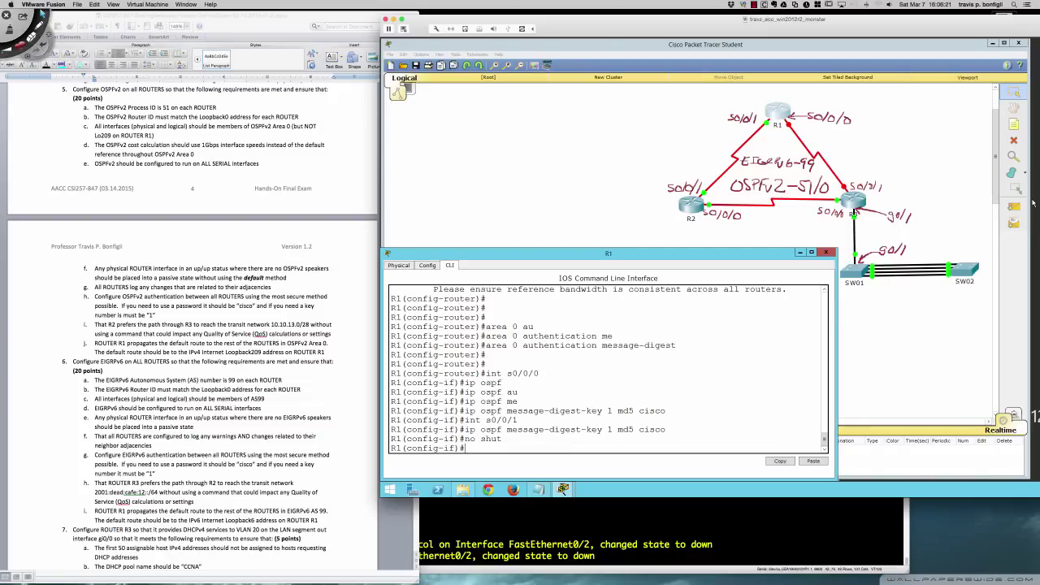
Bring serial 0/0/0 up with no shutdown
text(int s0/0/0)
key(Return)
text(no shut)
key(Return)
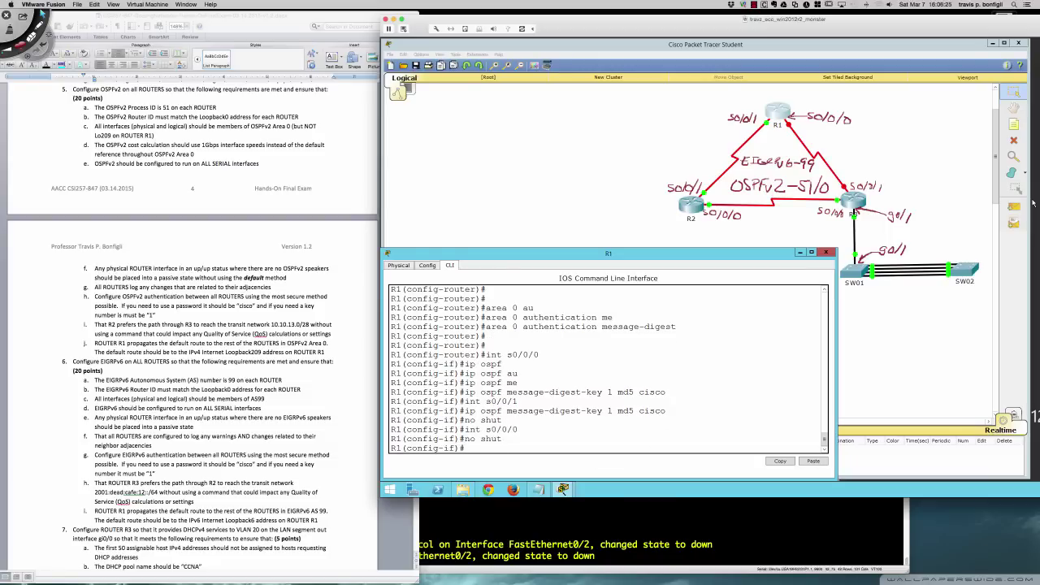
key(Return)
key(Return)
key(Return)
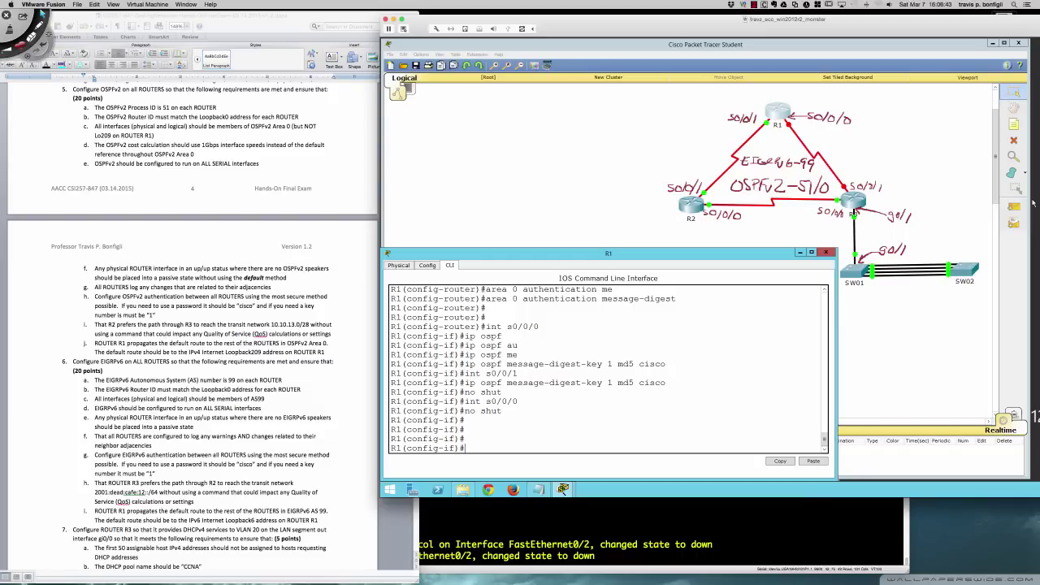
Add static route 0.0.0.0 0.0.0.0 via Loopback 209, then re-enter router ospf 51
text(exit)
key(Return)
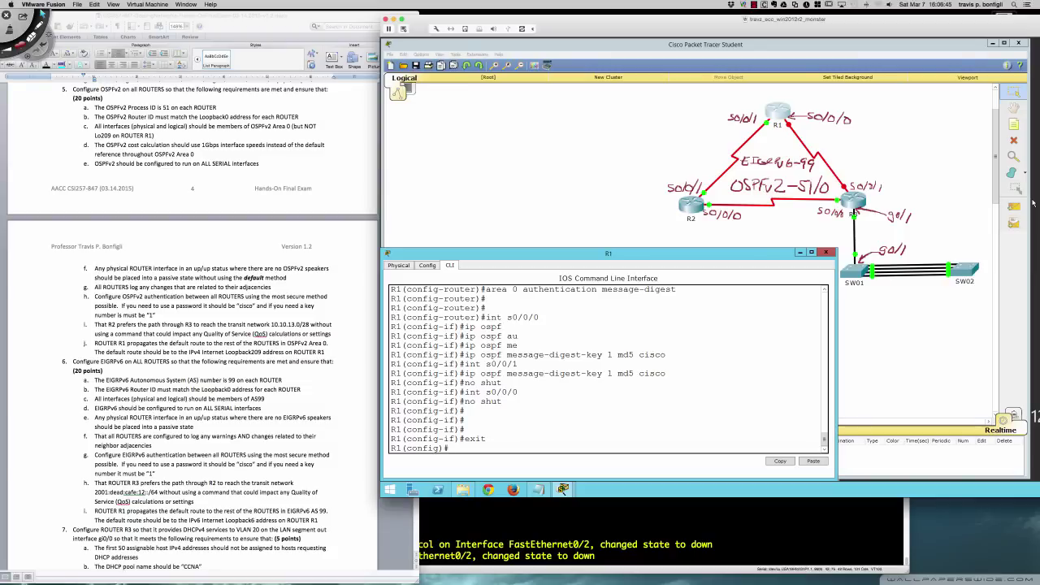
text(ip route)
key(Tab)
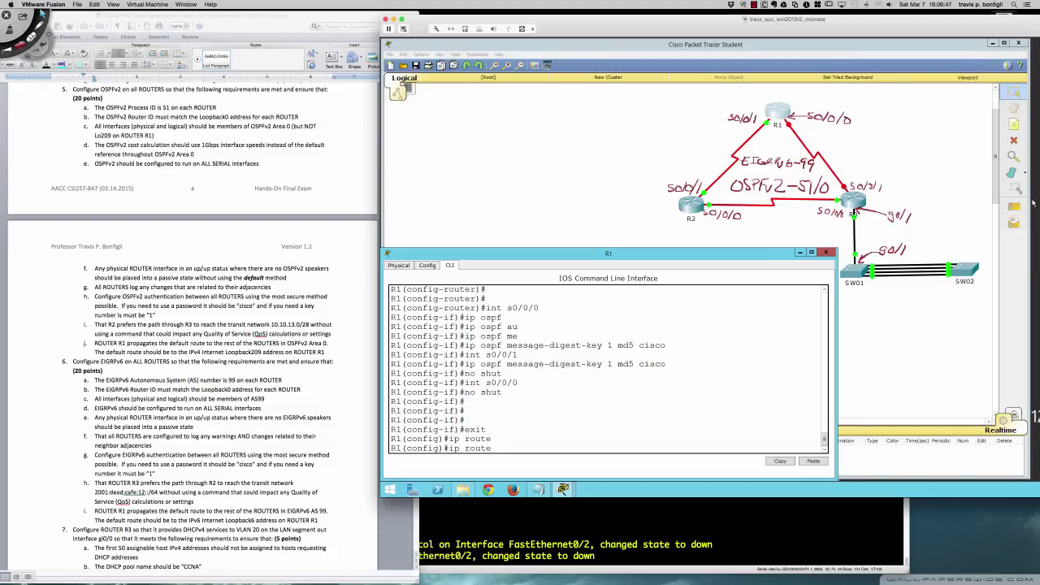
text(0.0.0.0 0)
text(.0.0.0)
text( ?)
text(Lo)
key(Tab)
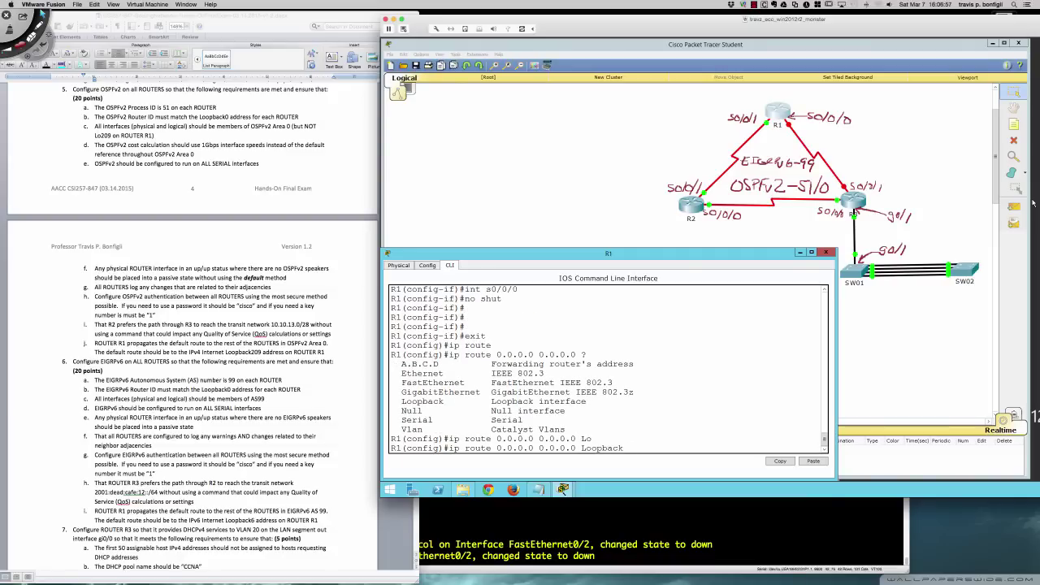
text(209)
key(Return)
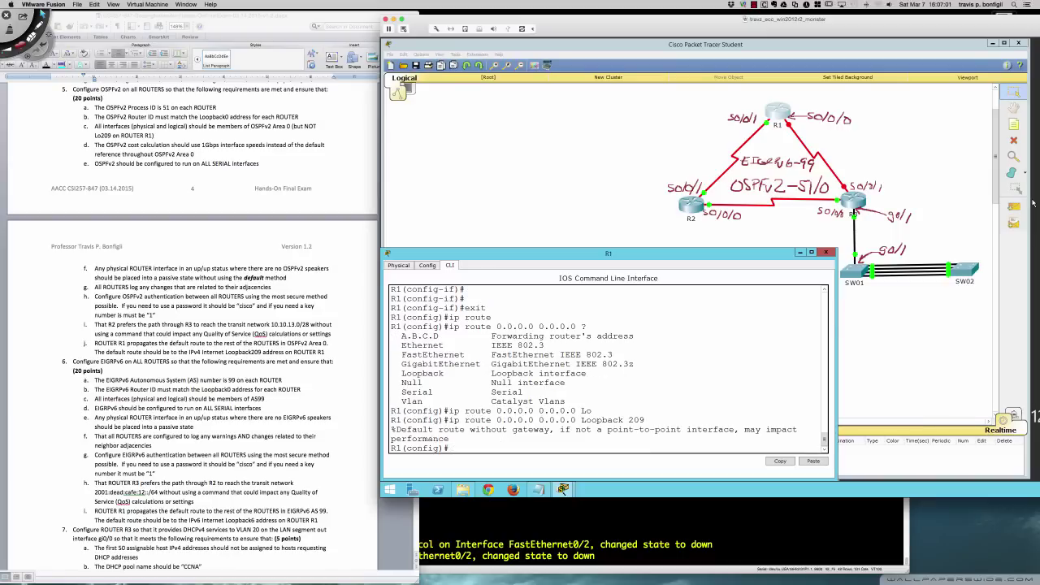
key(Return)
key(Return)
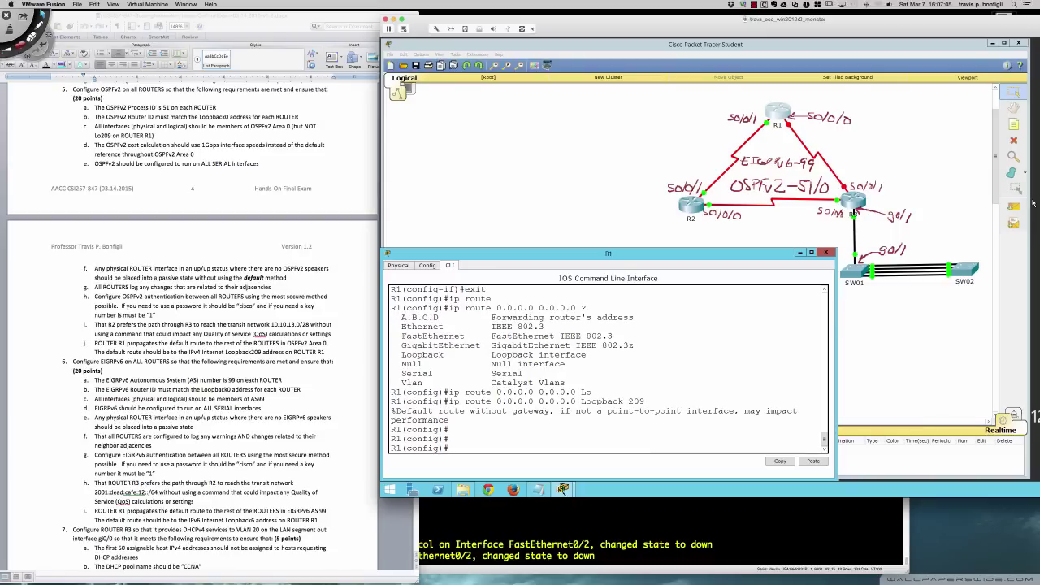
text(router ospf 51)
key(Return)
Make OSPF 51 advertise the default route with default-information originate
text(def)
key(Tab)
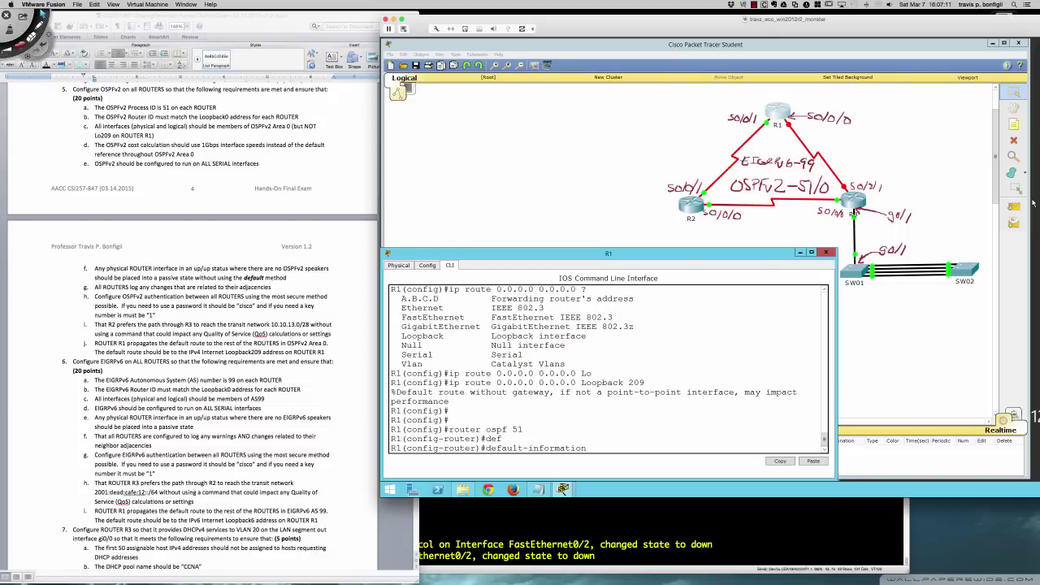
text(or)
key(Tab)
key(Return)
key(Return)
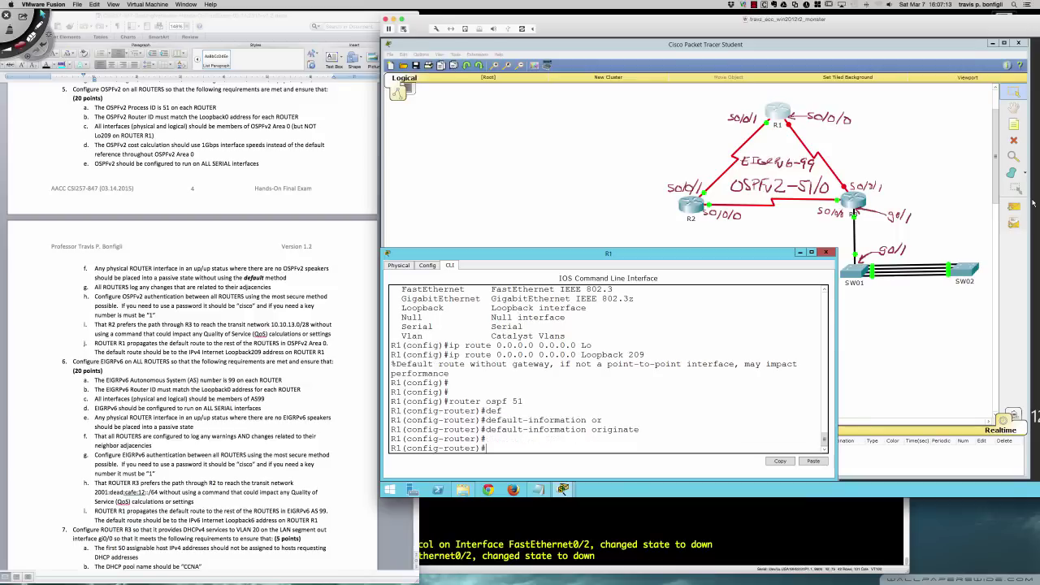
key(Return)
text(do sh rip route)
Display the routing table and check the S* default route entry
key(Return)
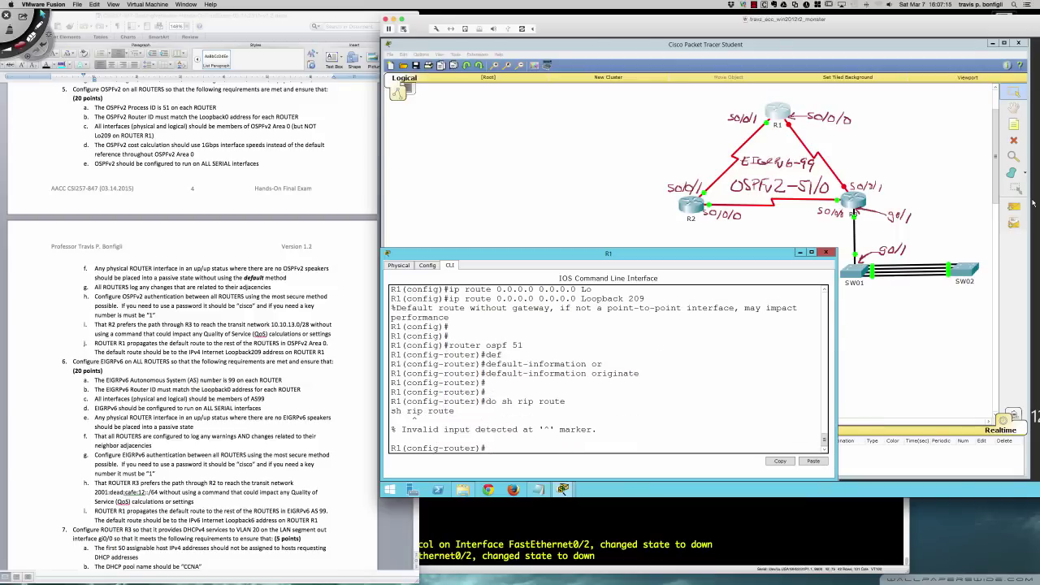
text(do sh rip ro)
key(BackSpace)
key(BackSpace)
key(BackSpace)
key(BackSpace)
key(BackSpace)
text(ip route)
key(Return)
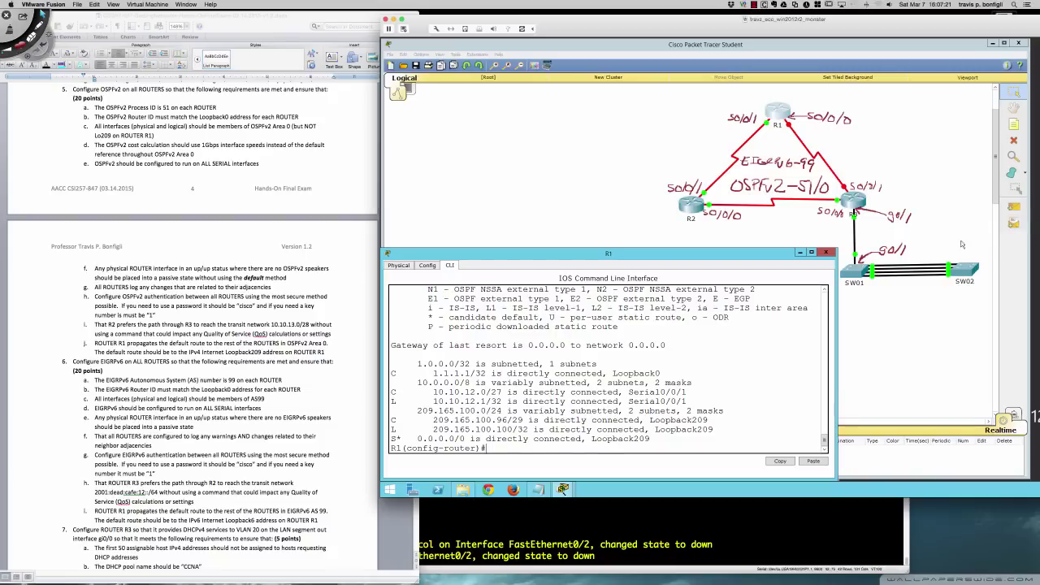
drag(393, 439, 650, 439)
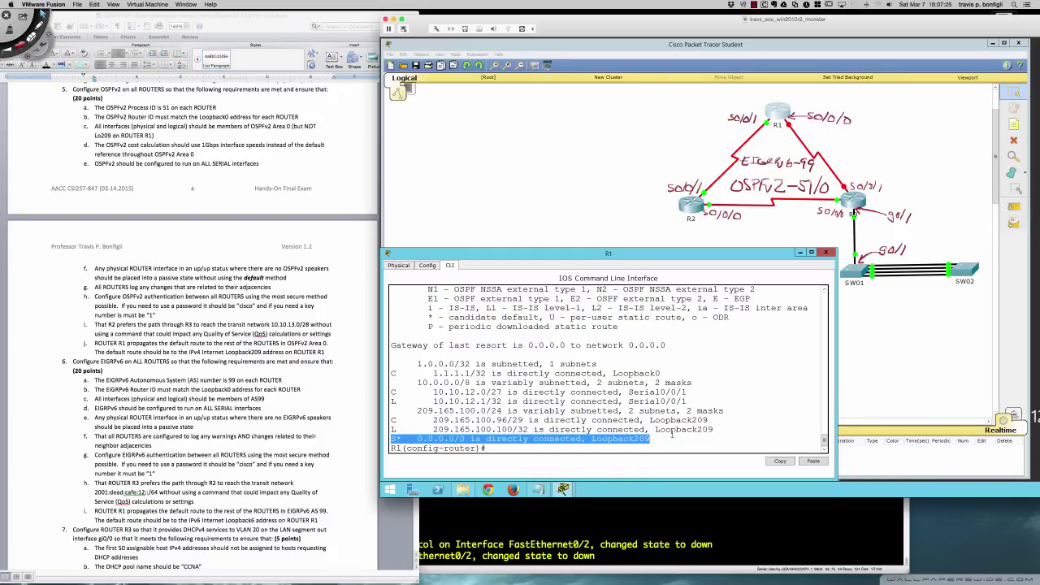
click(672, 435)
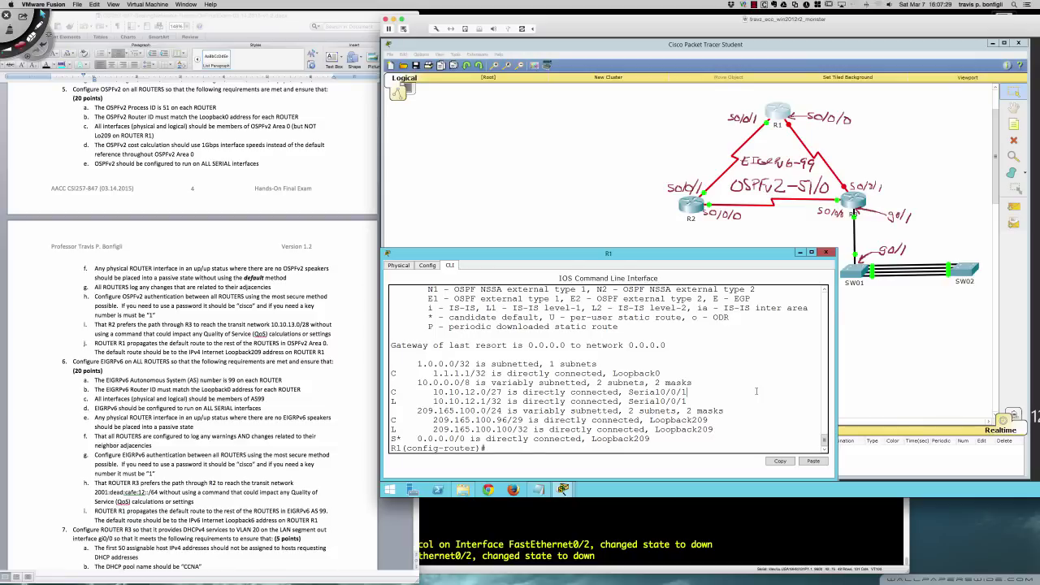
Exit to privileged mode and save R1's configuration with write memory
text(end)
key(Return)
key(Return)
key(Return)
key(Return)
text(wri m)
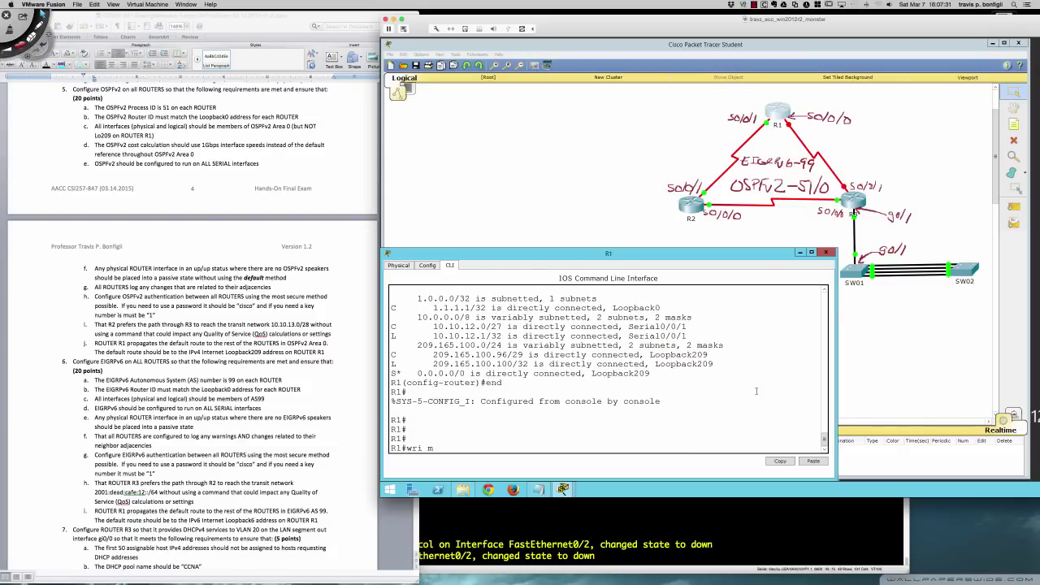
text(em)
key(Return)
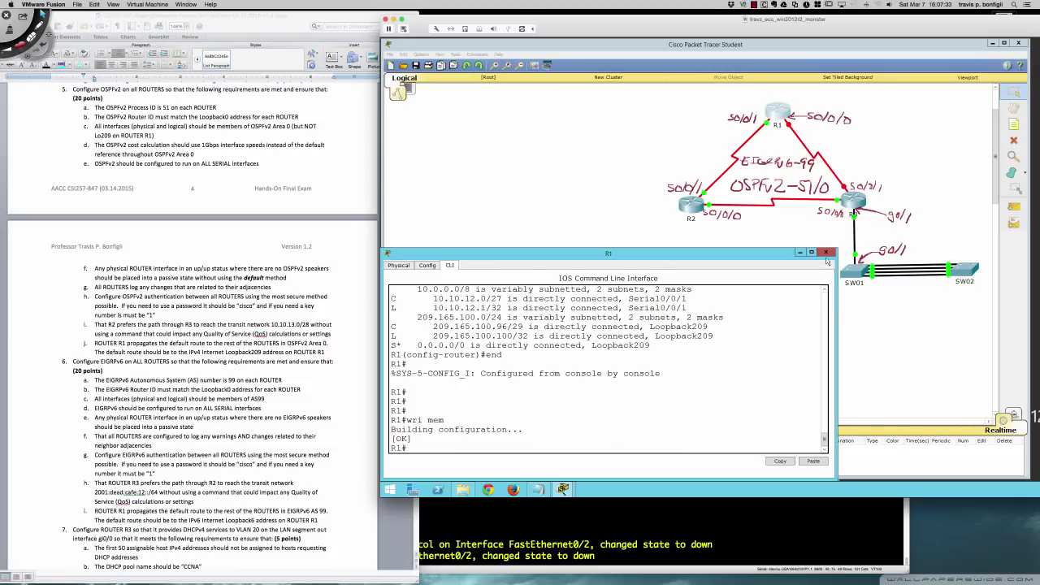
Open R2's CLI and start OSPF process 51 configuration
click(687, 207)
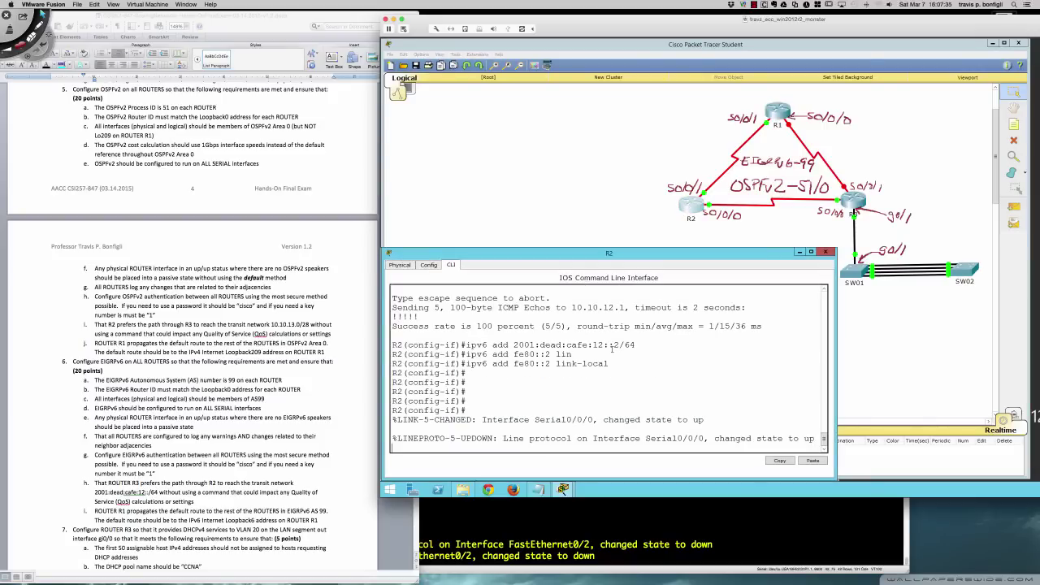
key(Return)
key(Return)
key(Return)
key(Return)
key(Return)
key(Return)
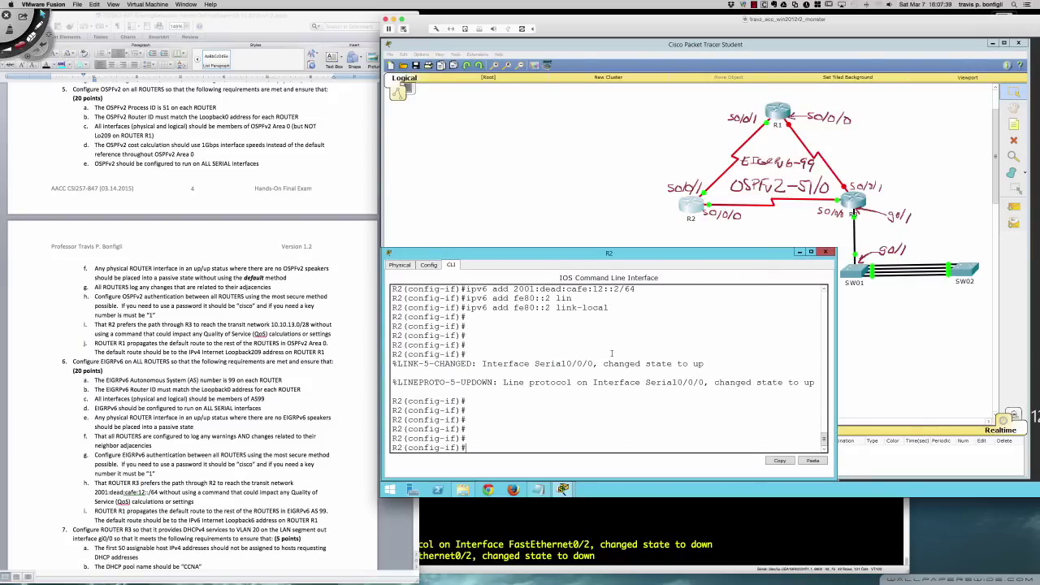
key(Return)
key(Return)
text(router ofps)
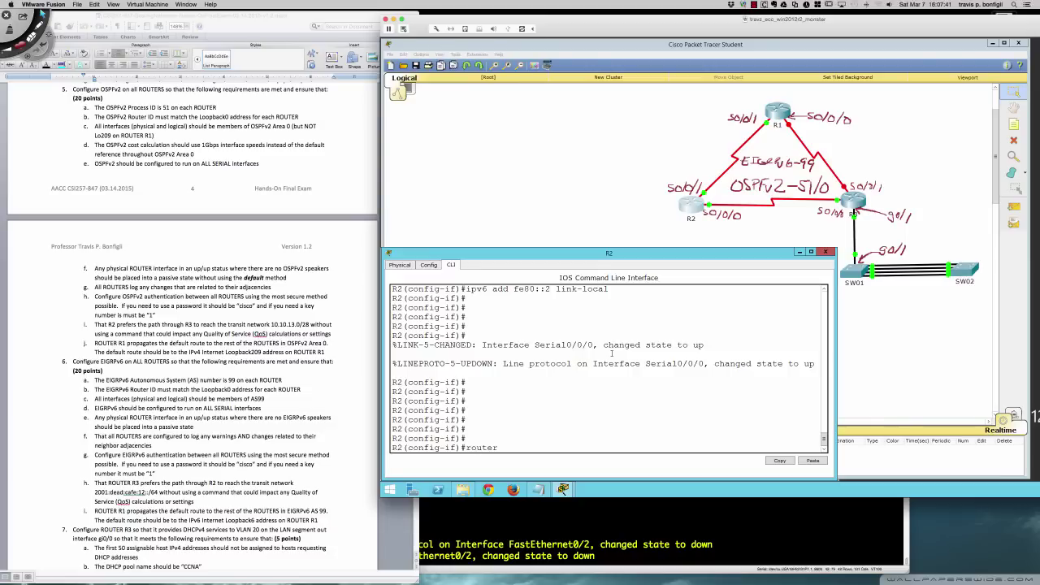
key(BackSpace)
key(BackSpace)
key(BackSpace)
text(spf 51)
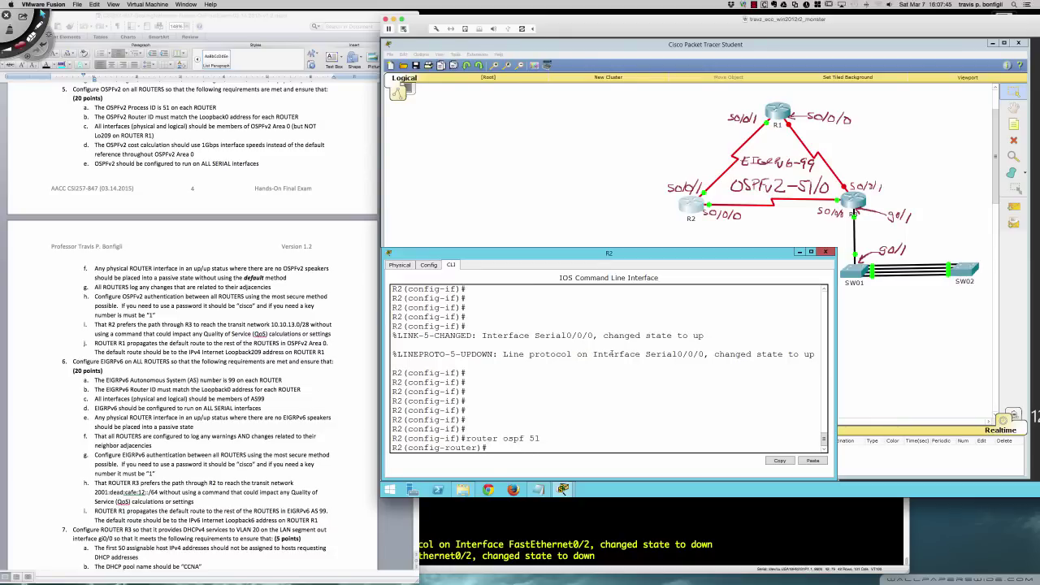
Set R2's router ID to 2.2.2.2 and enable log-adjacency-changes
text(rout)
key(Tab)
text(2.2.2.2)
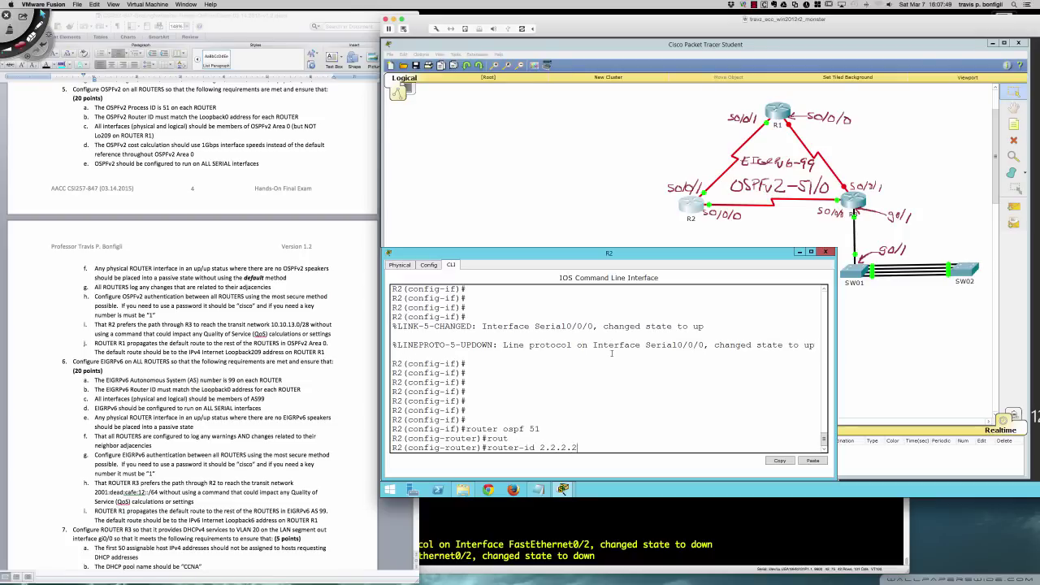
key(Return)
text(log)
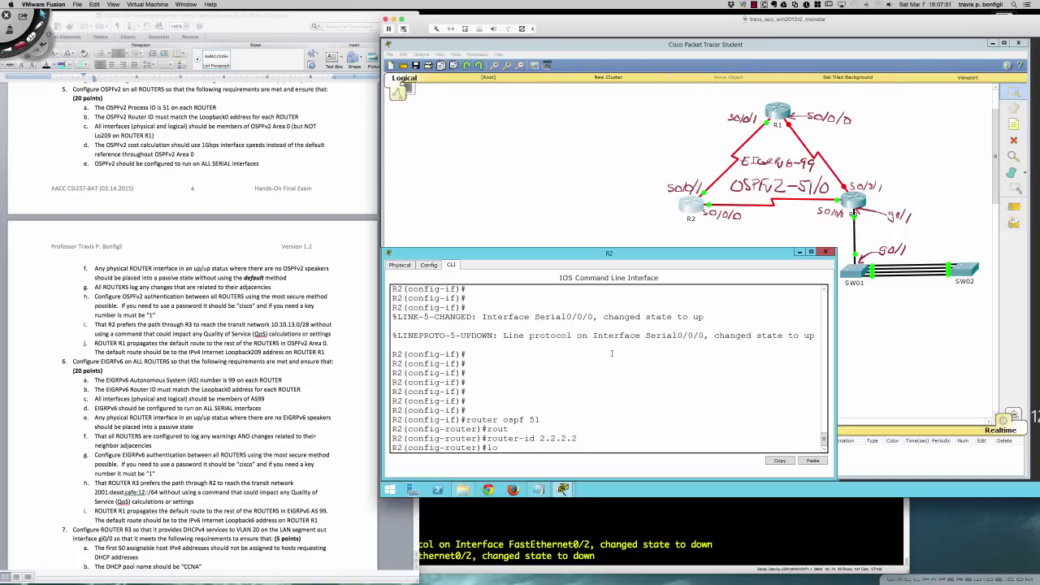
key(Return)
text(log)
key(Tab)
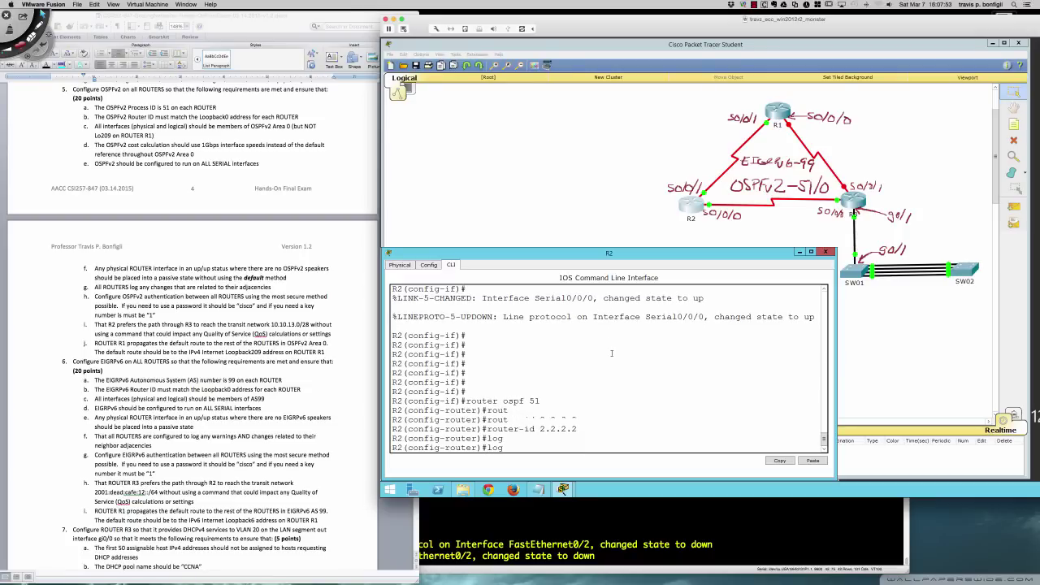
key(Return)
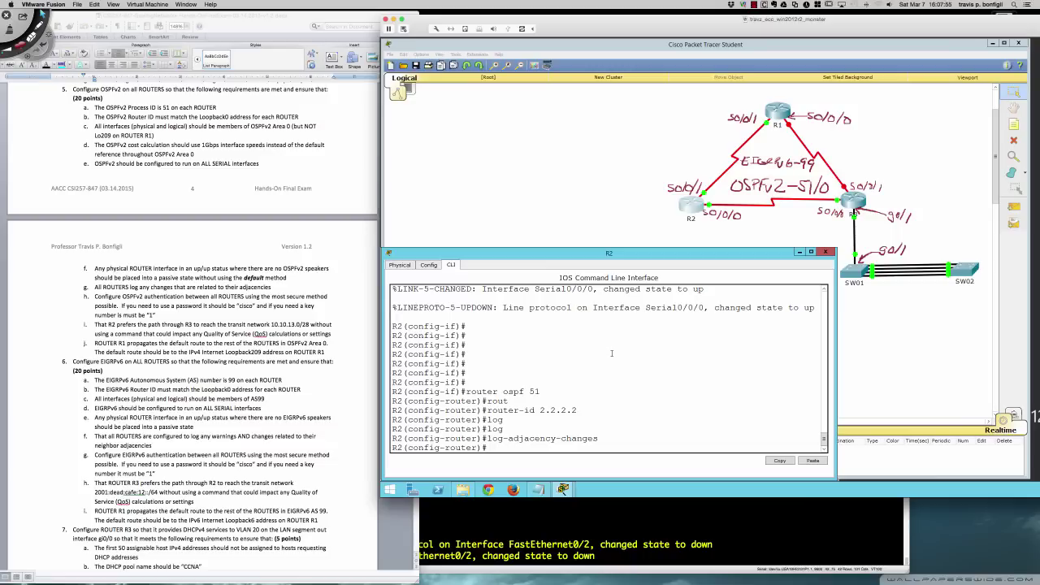
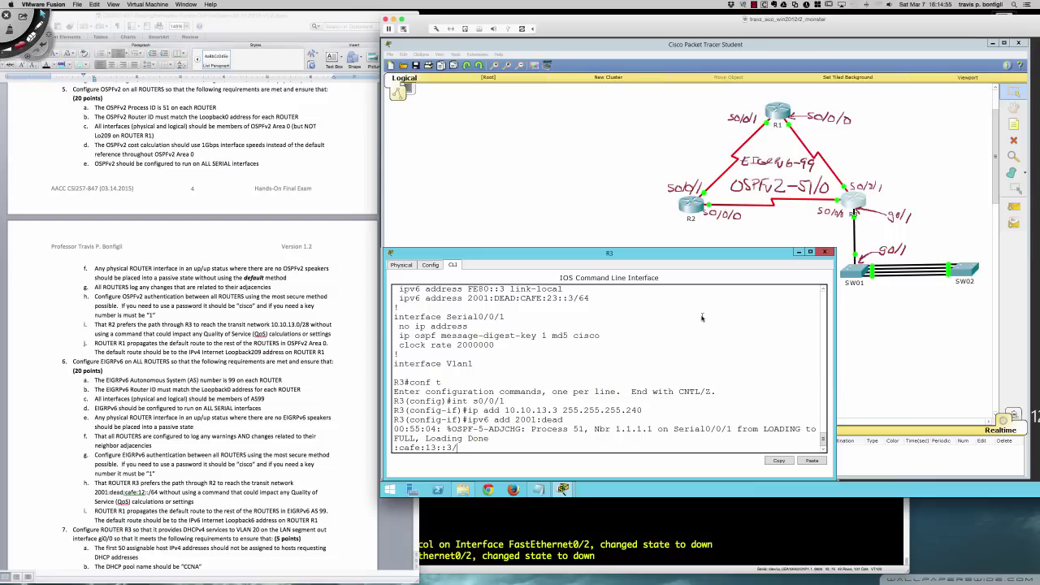
Give R3's Serial0/0/1 IPv6 2001:dead:cafe:13::3/64 and link-local address fe80::3
text(64)
key(Return)
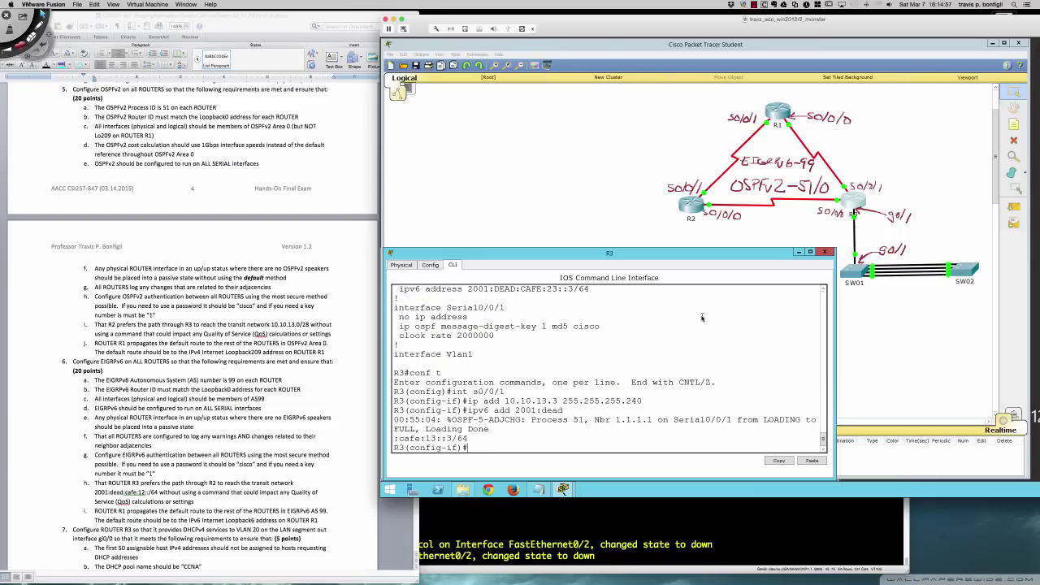
text(ipv6 add fe80::3 li)
key(Tab)
key(Return)
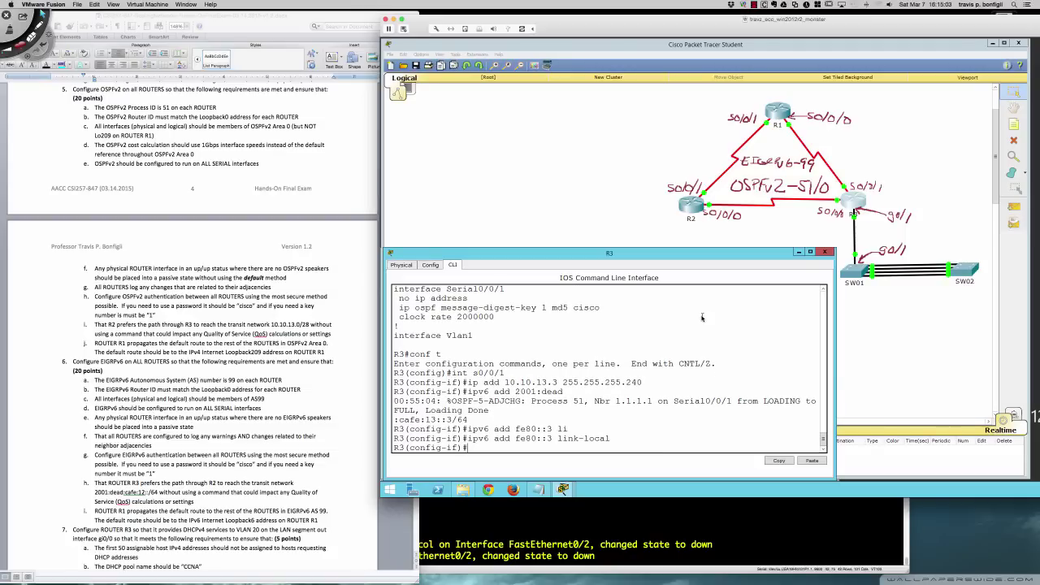
Leave configuration mode on R3 with 'end'
key(Return)
key(Return)
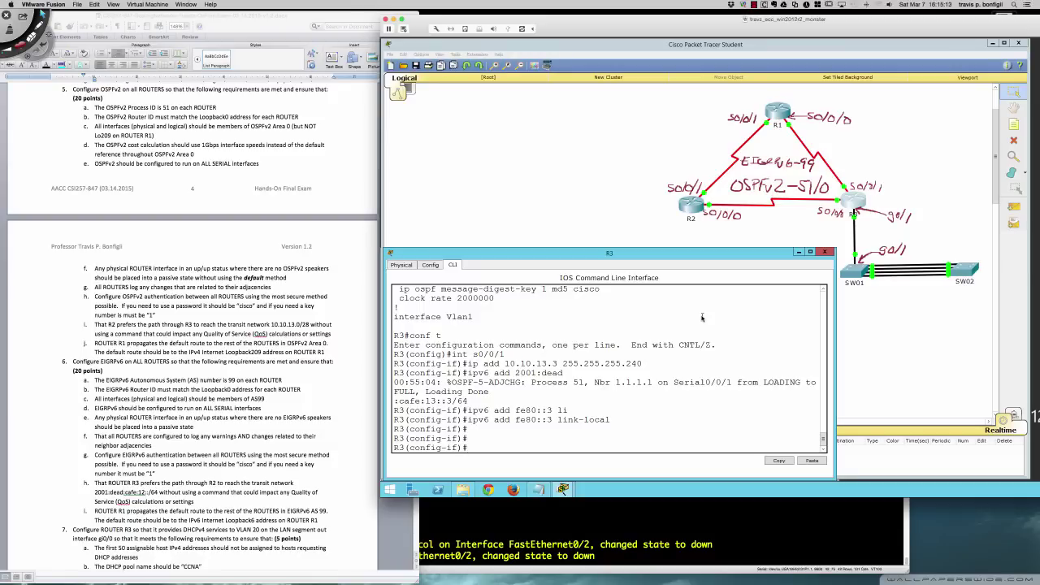
key(Return)
key(Return)
key(Return)
key(Return)
text(end)
key(Return)
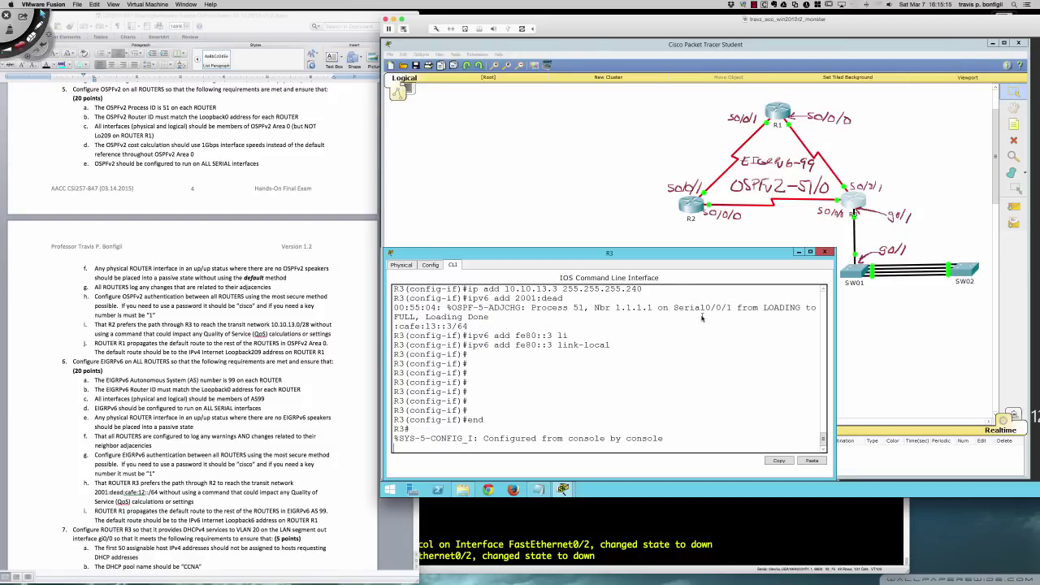
key(Return)
key(Return)
key(Return)
Save R3's configuration with wri mem and list its OSPF neighbours
text(wri mem)
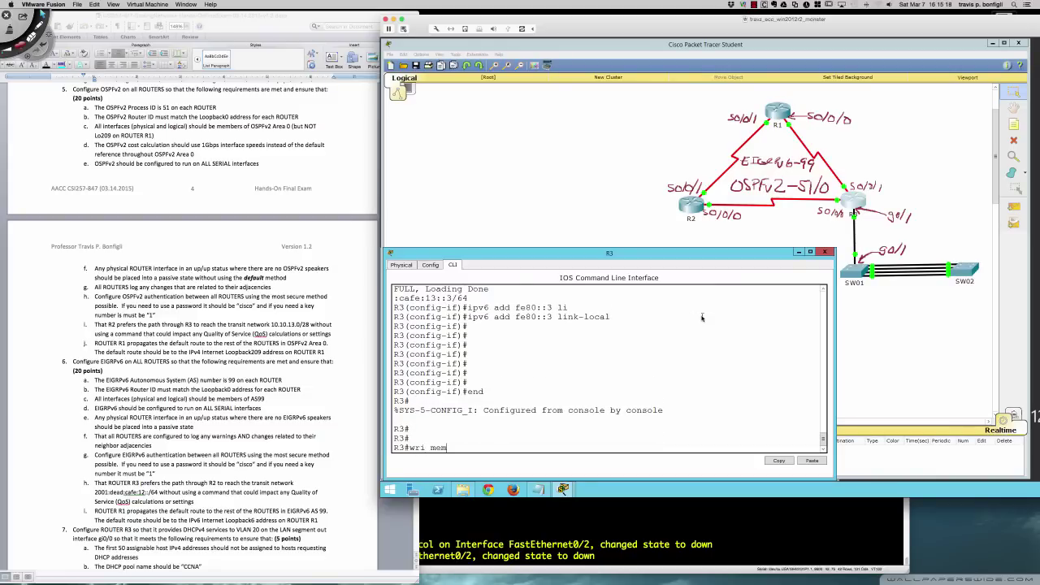
key(Return)
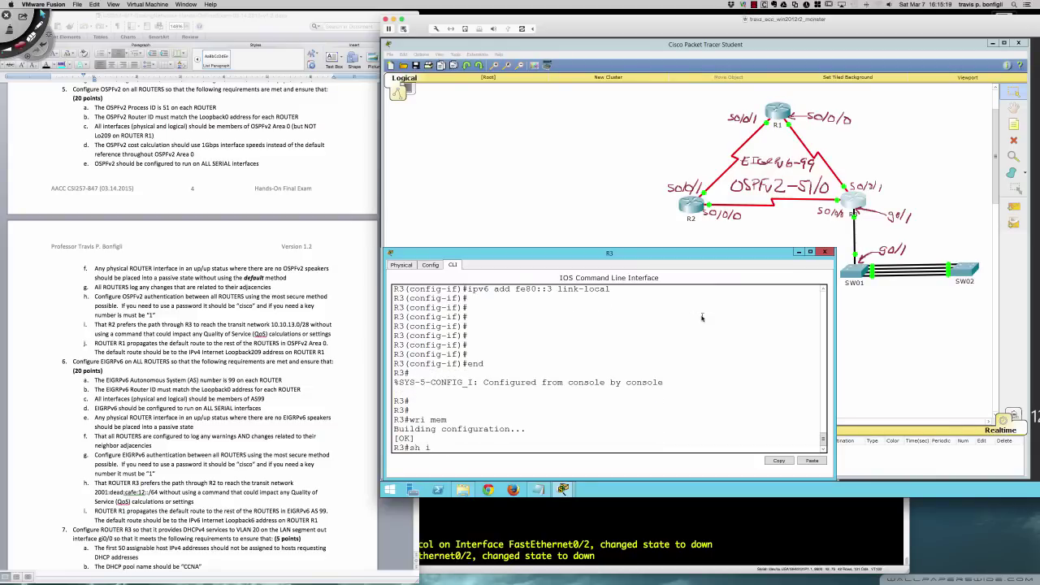
text(sh ip ospf ne)
key(Tab)
key(Return)
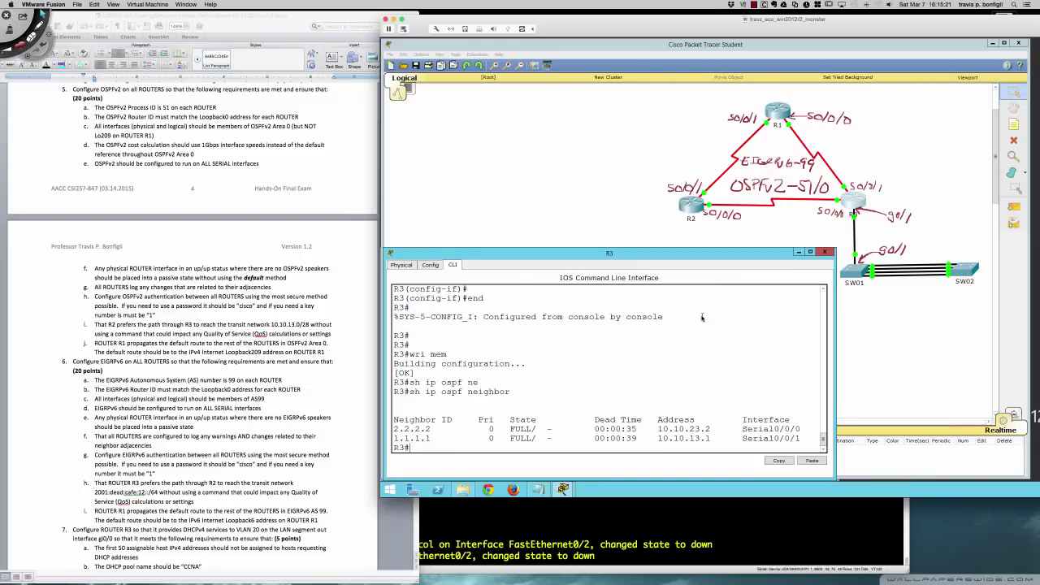
Show R3's full routing table, highlight its default route, and bring up R1's console
text(sh ipr oute)
key(Return)
text(sh ip route)
key(Return)
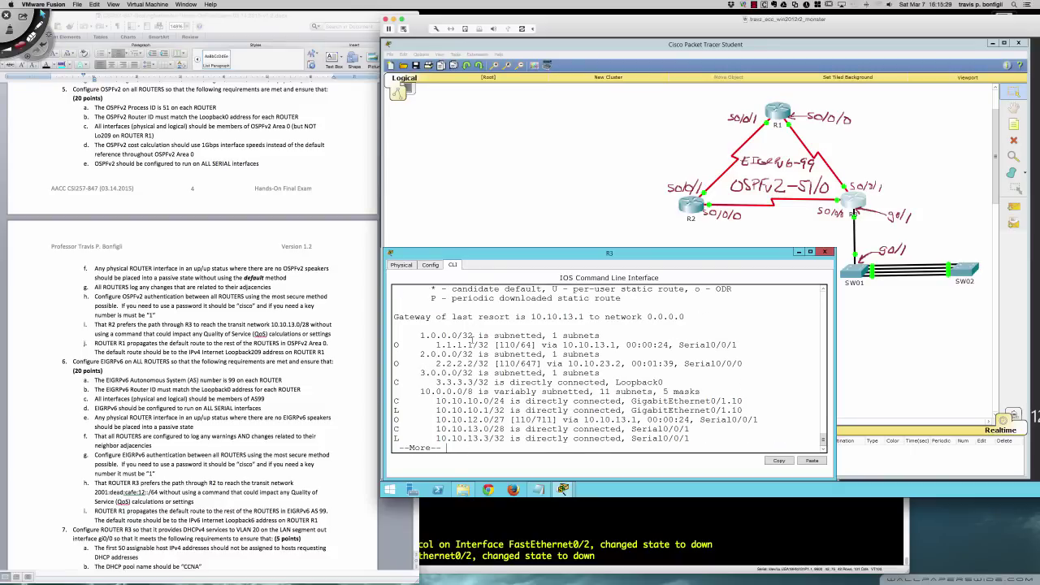
key(space)
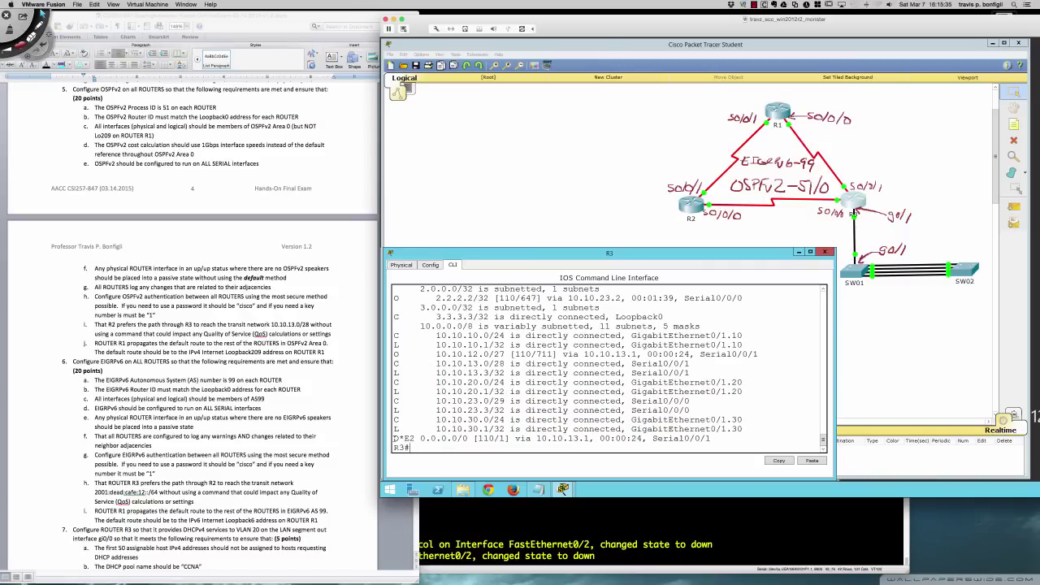
drag(393, 439, 710, 439)
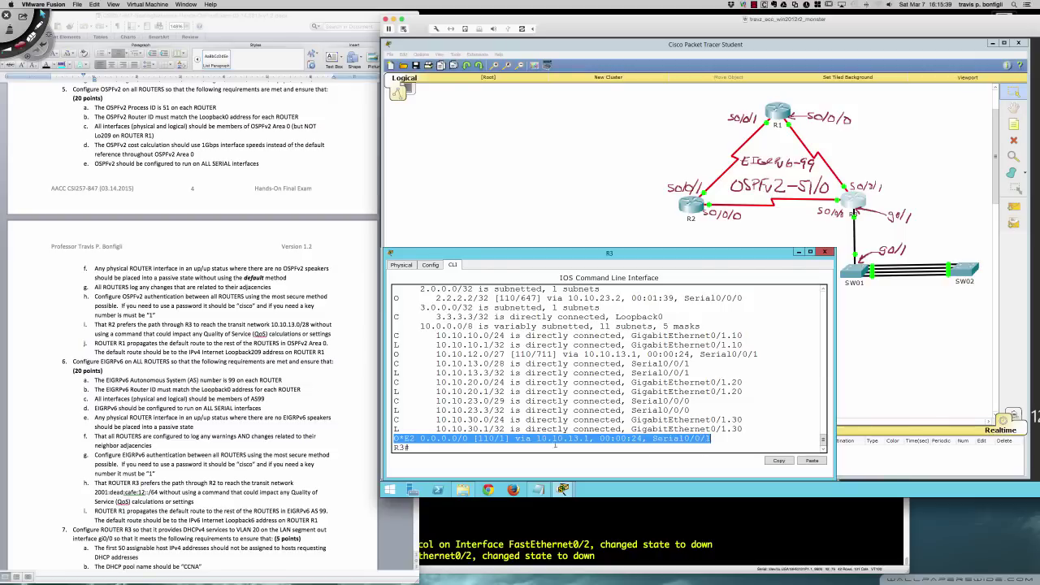
click(713, 438)
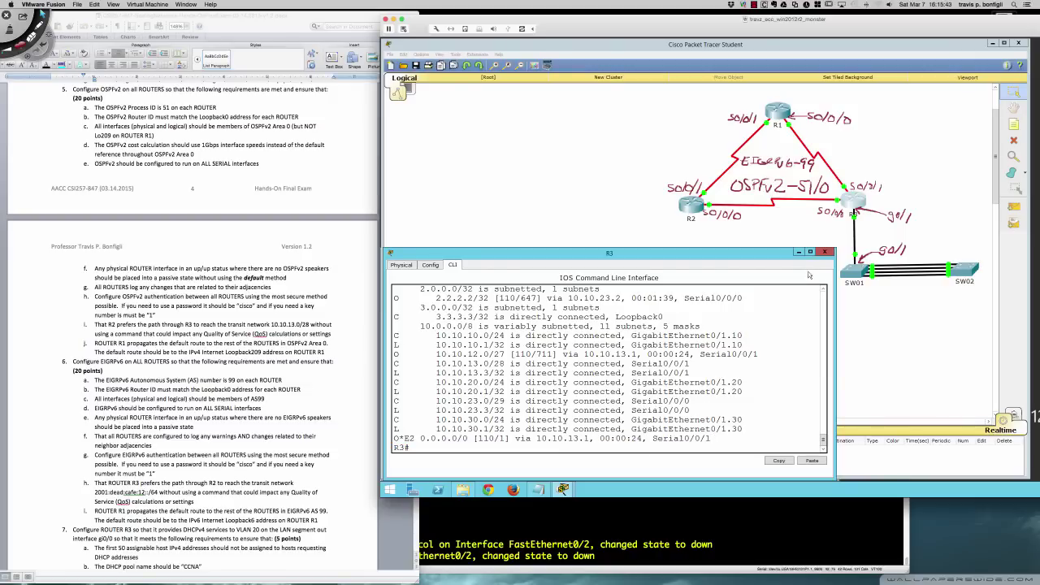
click(777, 115)
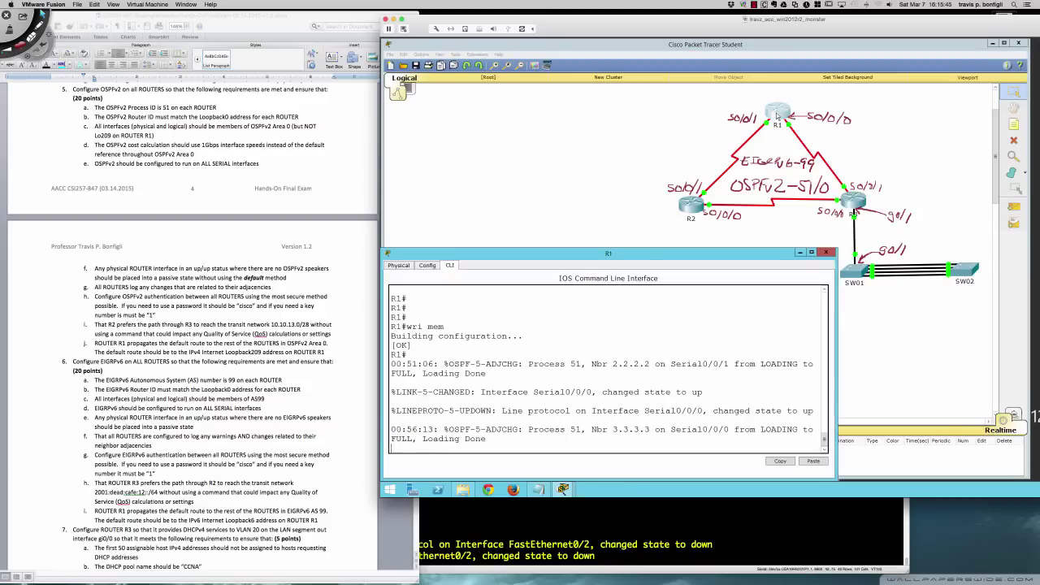
Save R1's running configuration with wri mem
key(Return)
key(Return)
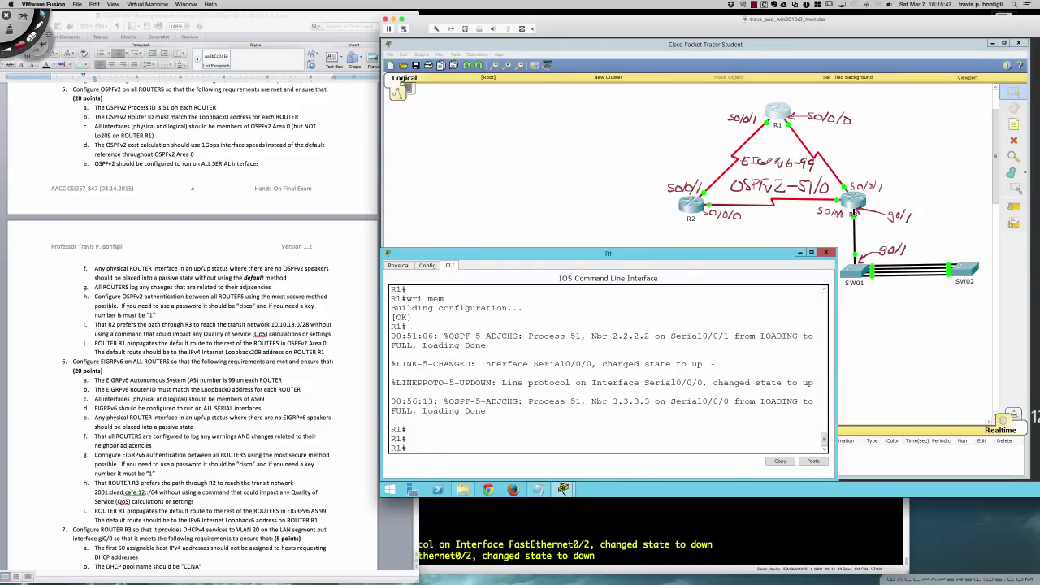
text(wri mem)
key(Return)
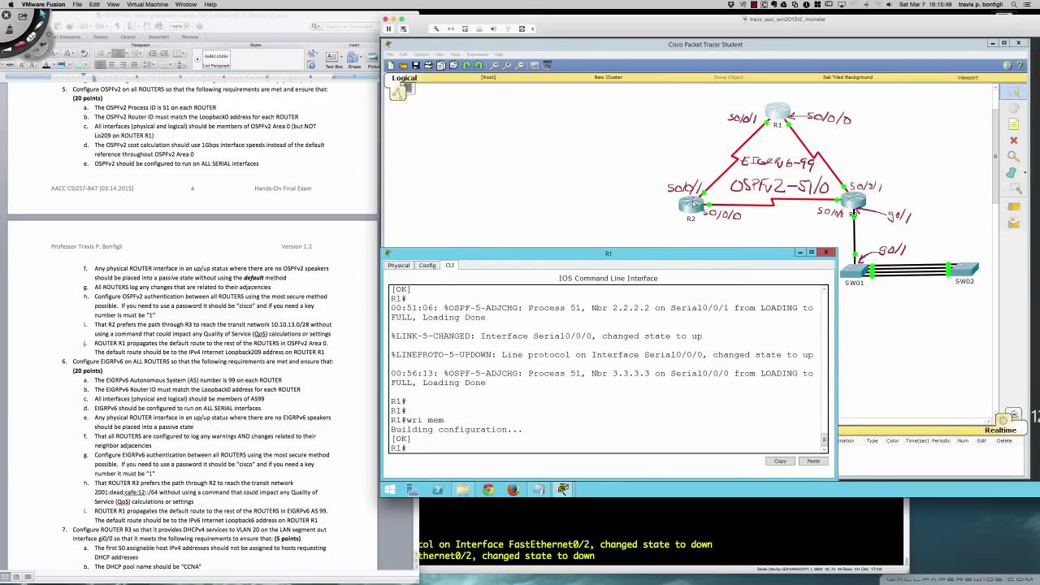
Save R2's configuration and highlight the two [110/711] routes to 10.10.13.0/28 in its table
click(692, 200)
key(Return)
key(Return)
key(Return)
key(Return)
key(Return)
key(Return)
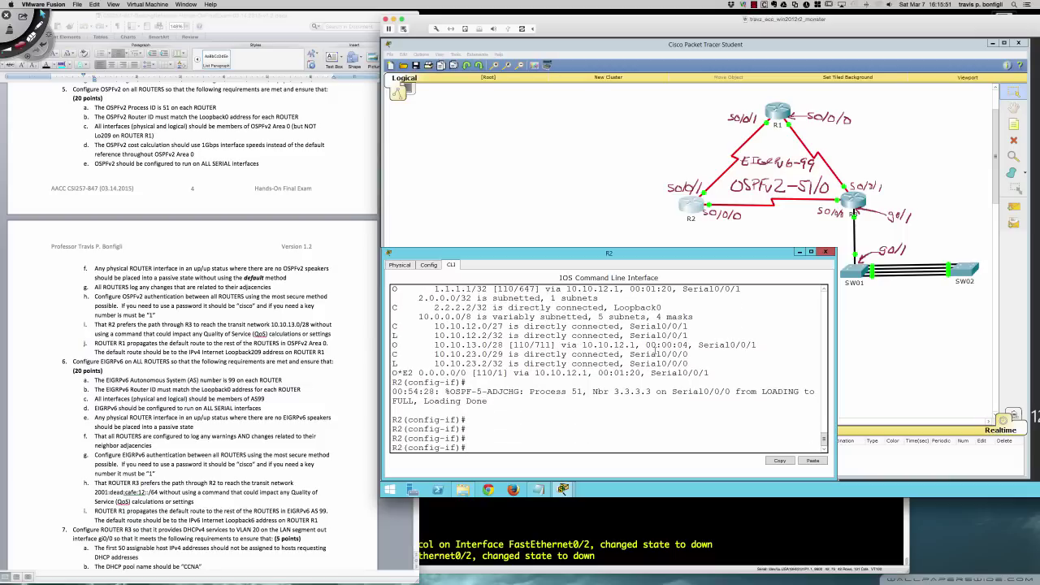
text(end)
key(Return)
key(Return)
key(Return)
key(Return)
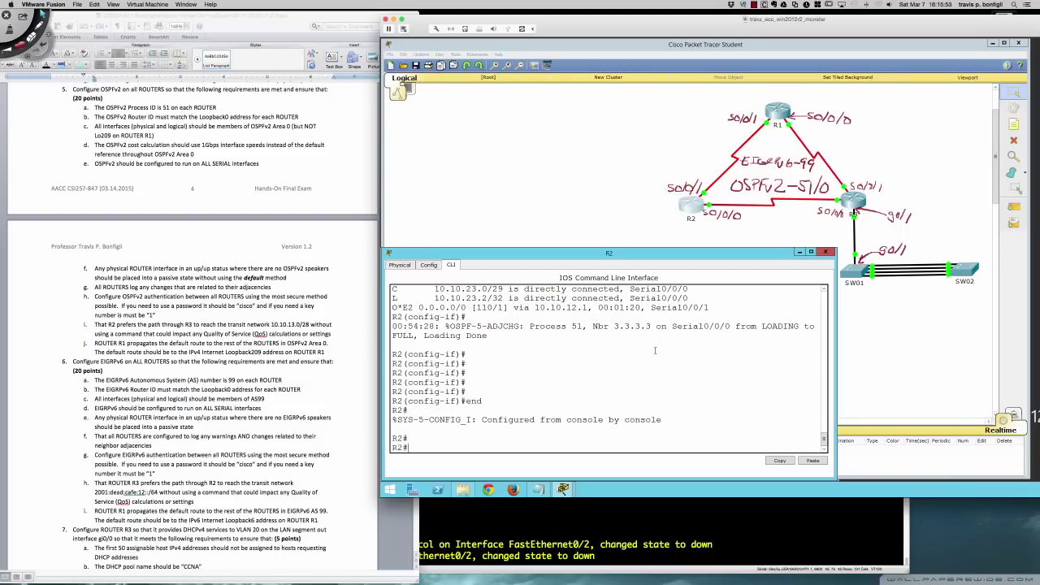
text(wri mem)
key(Return)
key(Return)
text(sh ip route)
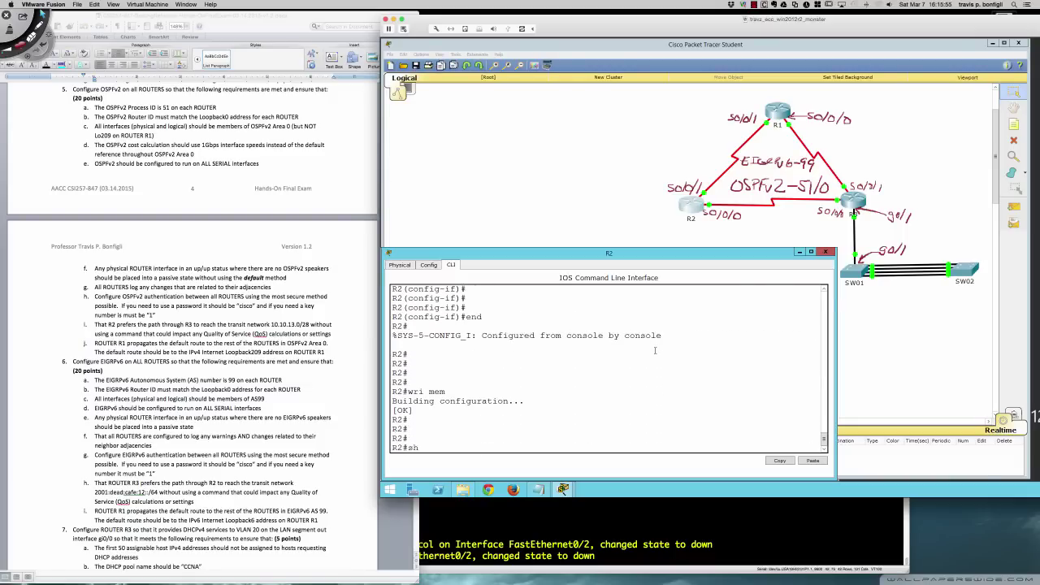
key(Return)
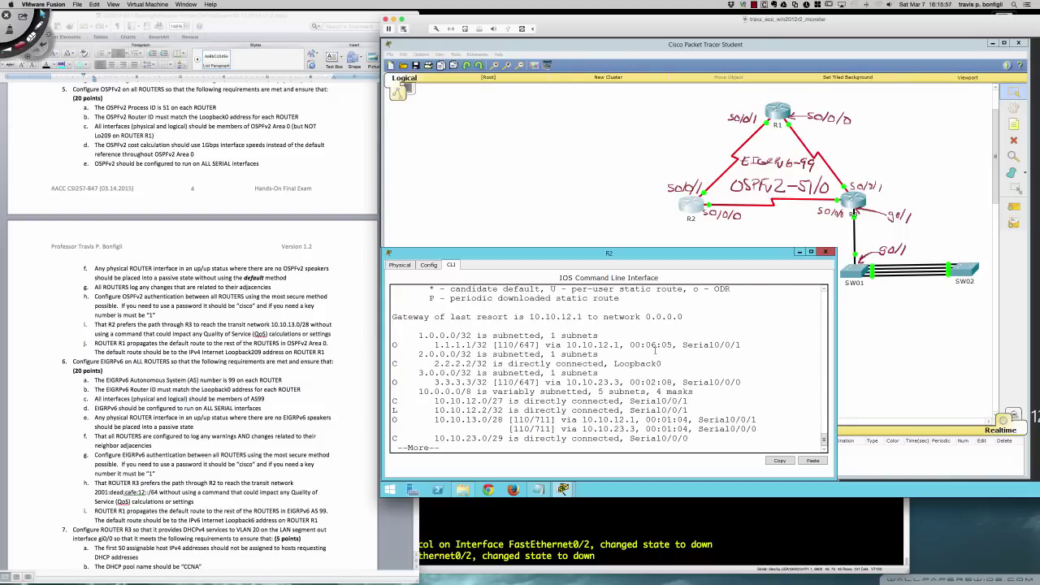
key(space)
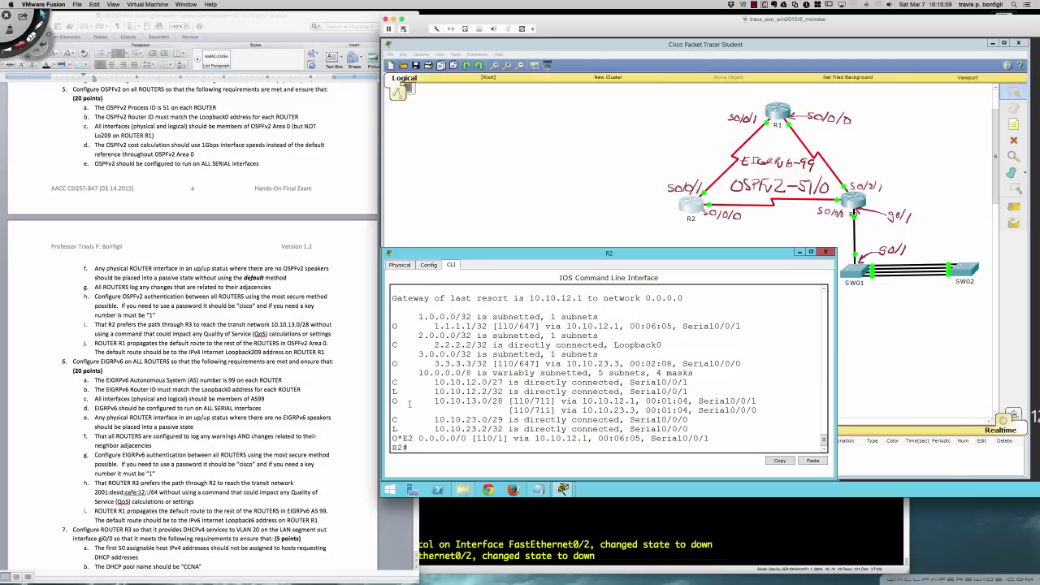
drag(393, 401, 764, 410)
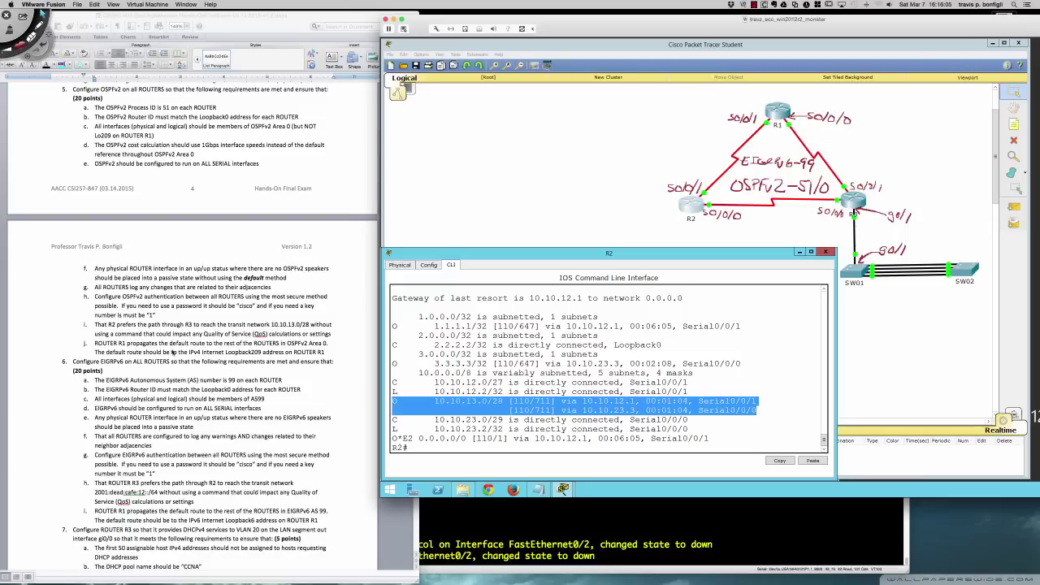
Scroll the Word exam down to section 7's DHCPv4 requirements and the Extra Credit heading
scroll(88, 332, down, 5)
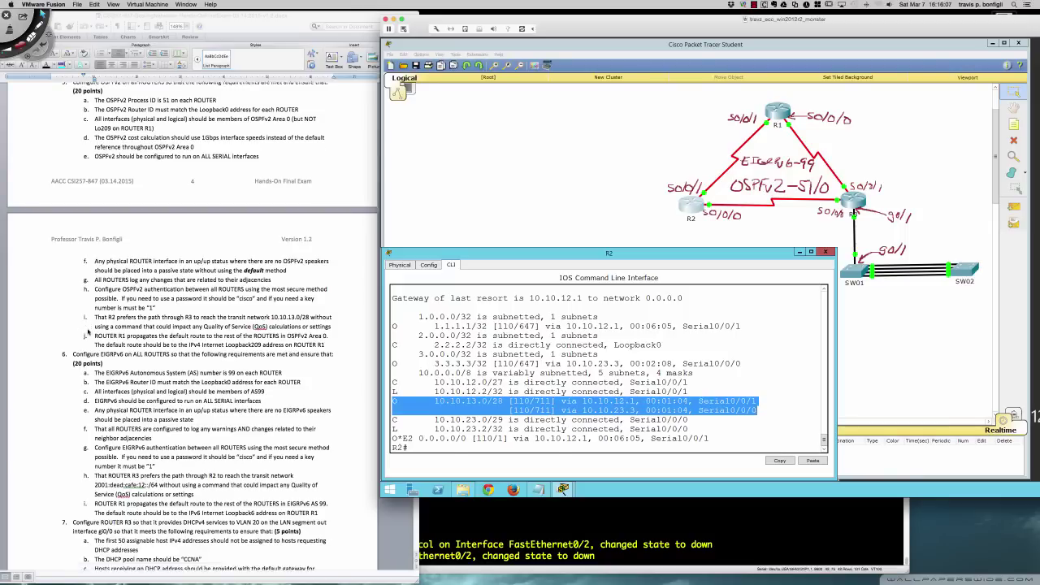
scroll(88, 332, down, 3)
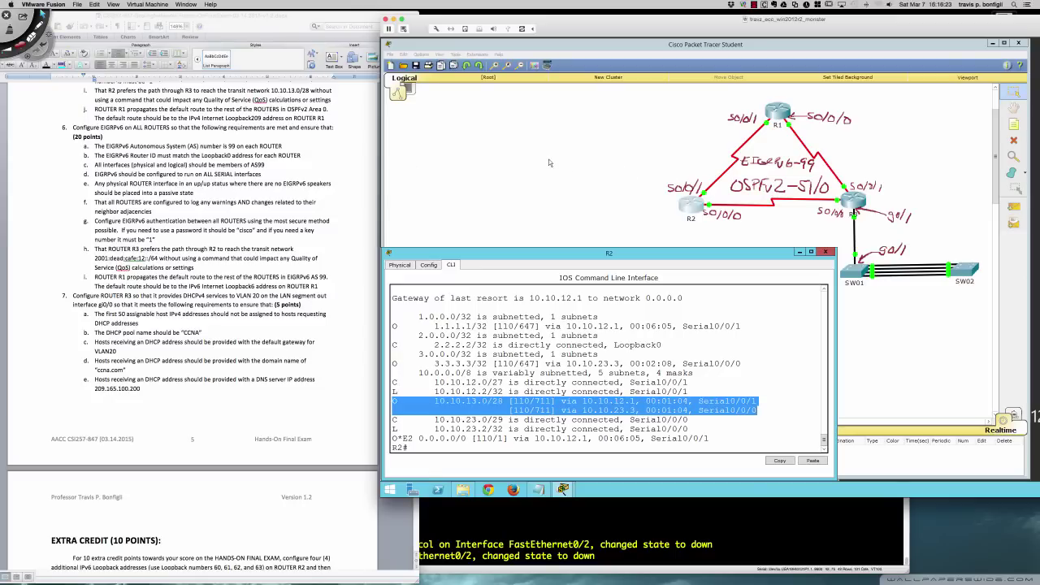
Annotate the screen: mark R2's links, circle the [110/711] cost, underline the QoS requirement
key(ctrl+shift+d)
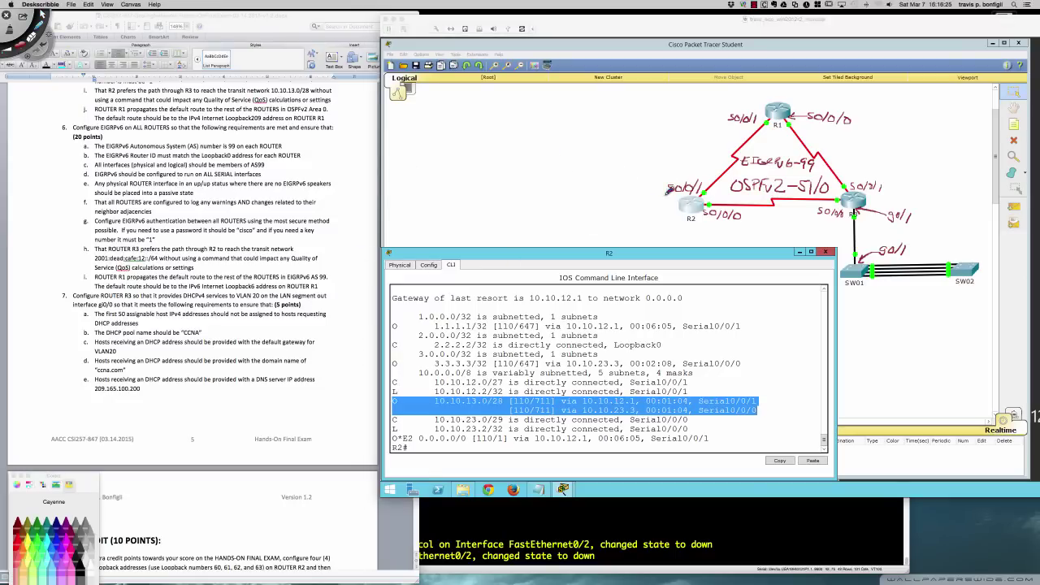
mouse_move(644, 185)
mouse_down()
mouse_move(685, 158)
mouse_move(667, 185)
mouse_move(643, 189)
mouse_up()
drag(687, 230, 832, 233)
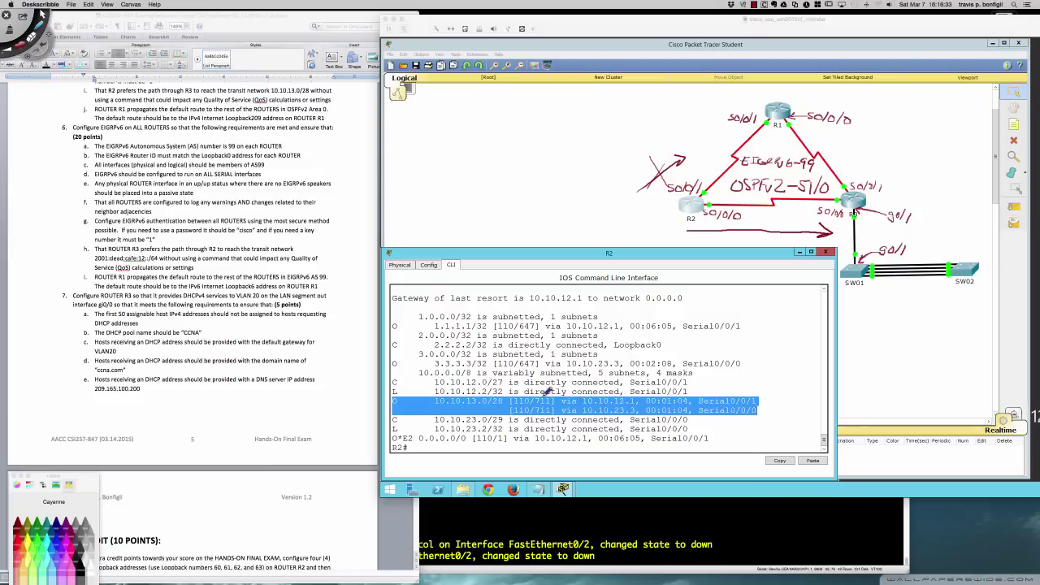
mouse_move(549, 394)
mouse_down()
mouse_move(537, 404)
mouse_move(558, 403)
mouse_move(541, 390)
mouse_move(532, 414)
mouse_move(560, 407)
mouse_move(538, 389)
mouse_move(550, 393)
mouse_move(539, 412)
mouse_move(556, 403)
mouse_move(540, 386)
mouse_up()
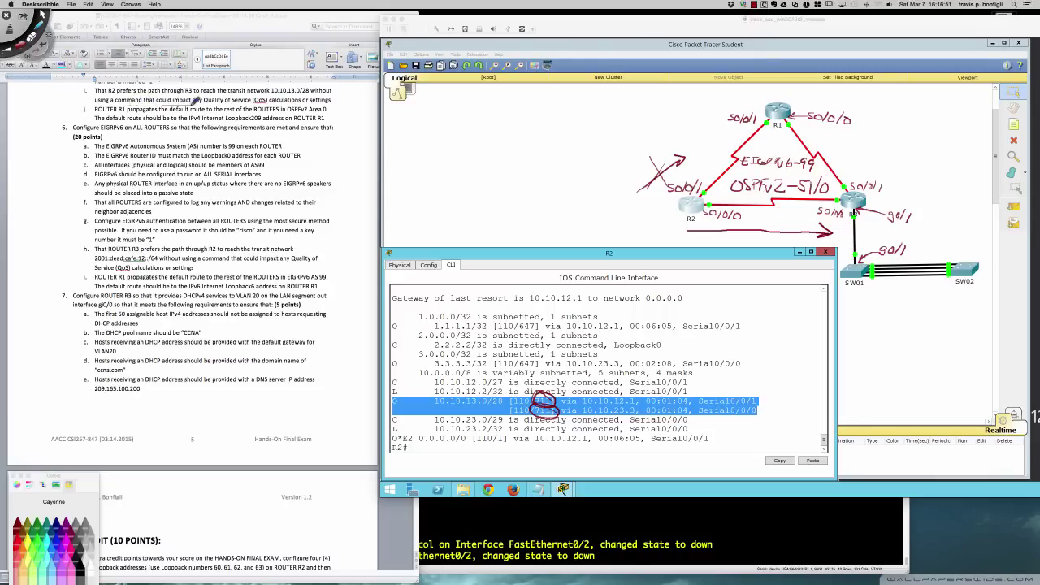
mouse_move(195, 99)
mouse_down()
mouse_move(329, 103)
mouse_move(347, 93)
mouse_move(335, 81)
mouse_move(368, 101)
mouse_move(348, 86)
mouse_up()
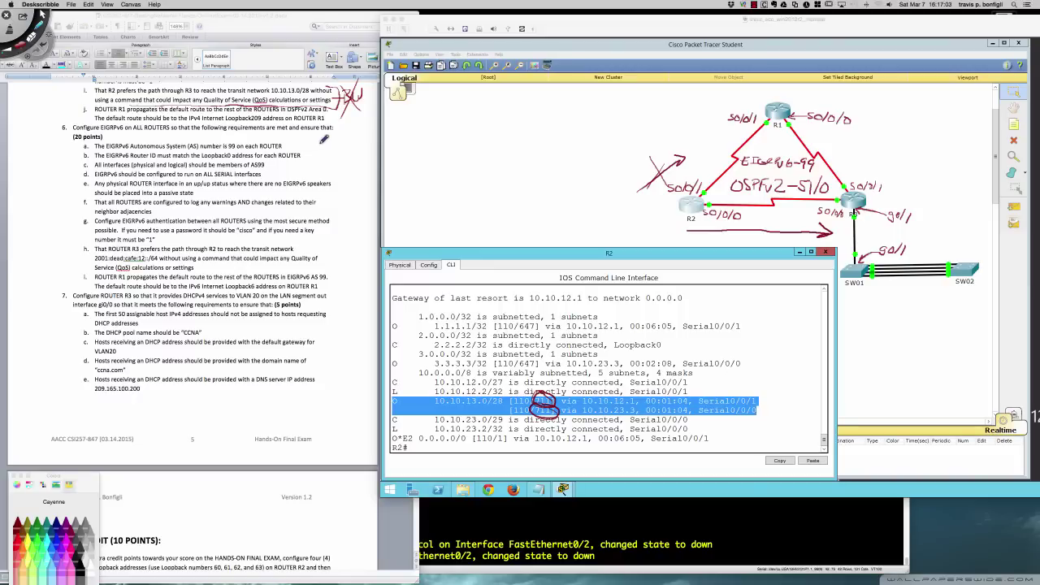
Undo the earlier ink, scribble out the arrow at R2, and draw an arrow toward R3
key(super+z)
key(super+z)
key(super+z)
key(super+z)
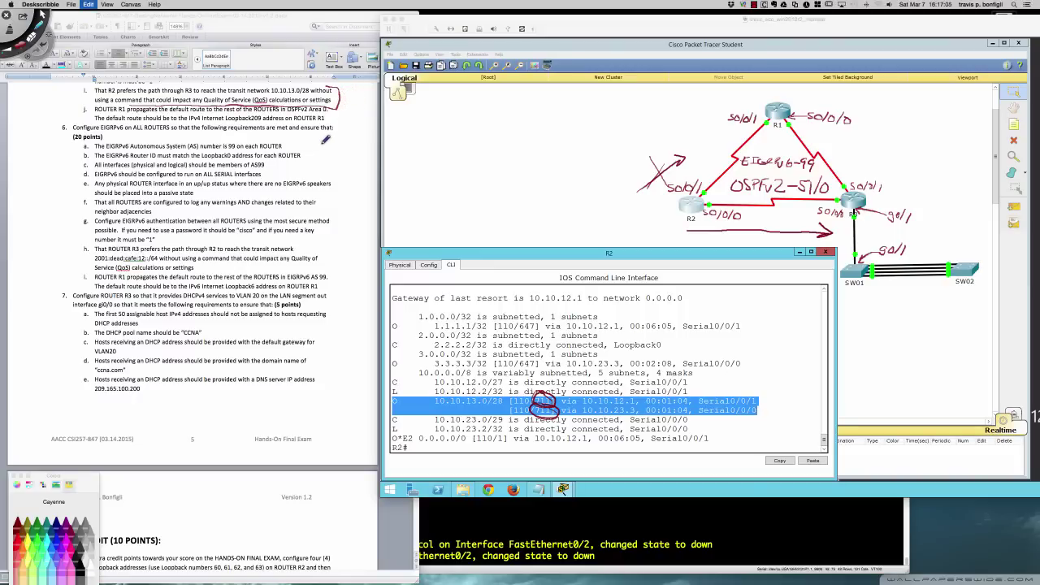
key(super+z)
key(super+z)
key(super+z)
key(super+z)
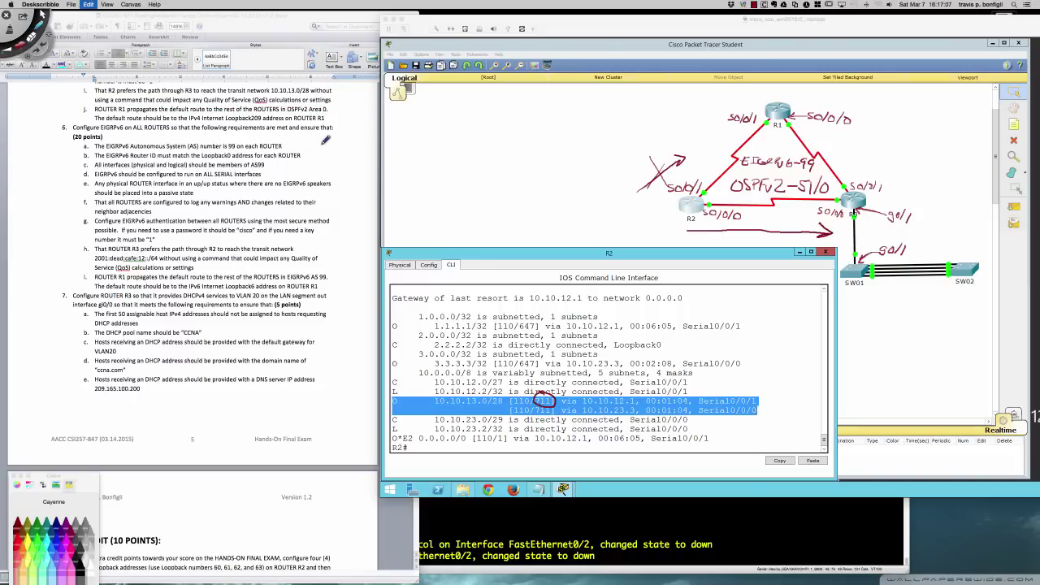
key(super+z)
key(super+z)
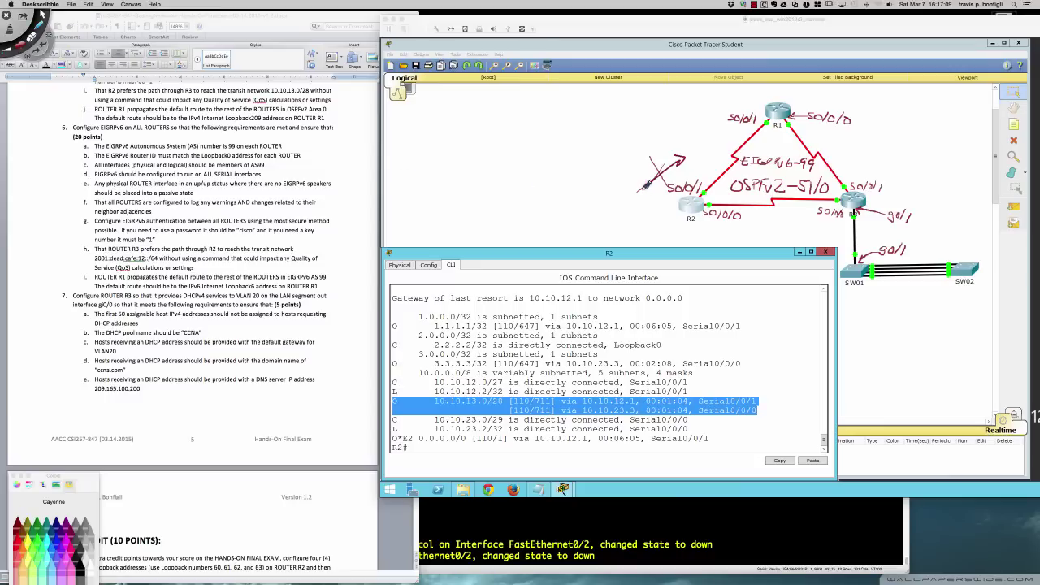
mouse_move(645, 185)
mouse_down()
mouse_move(650, 151)
mouse_move(676, 161)
mouse_move(644, 171)
mouse_move(650, 185)
mouse_up()
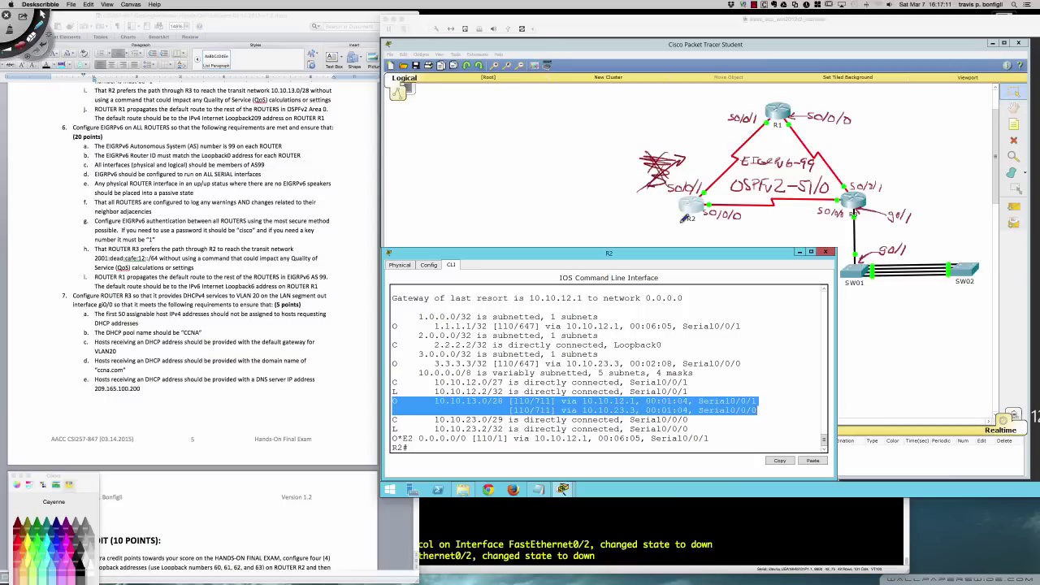
mouse_move(697, 233)
mouse_down()
mouse_move(815, 233)
mouse_move(806, 240)
mouse_up()
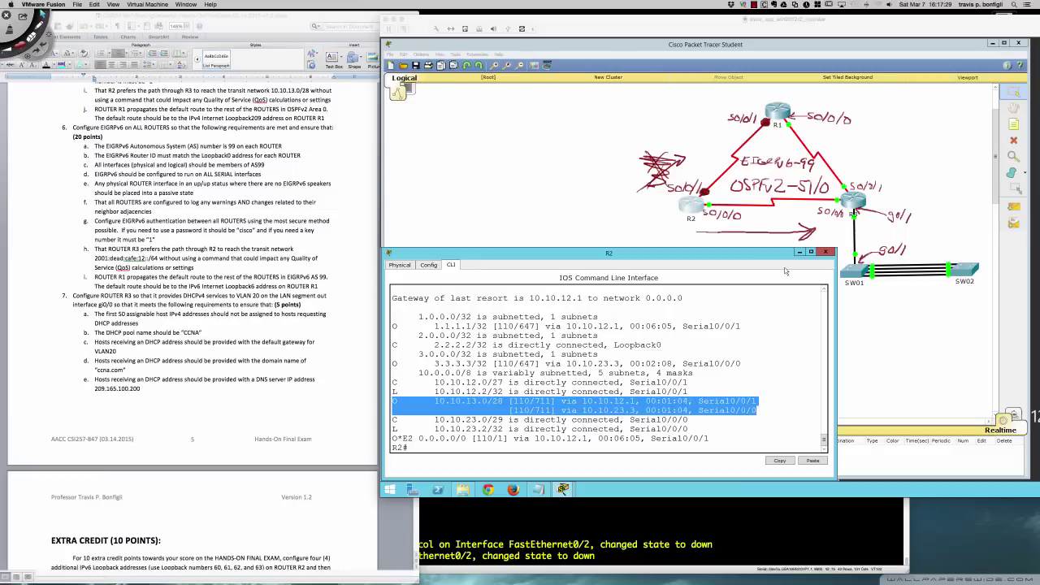
Close the annotation overlay and abort the accidental name lookup on R2
key(Escape)
text(')
key(Return)
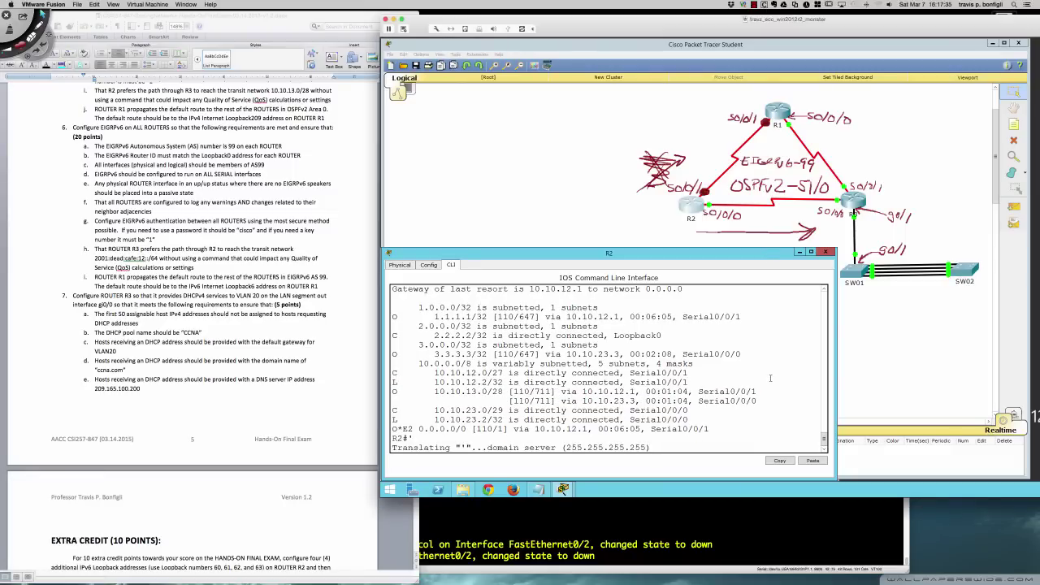
key(Return)
key(Return)
key(Return)
key(Return)
key(Return)
key(Return)
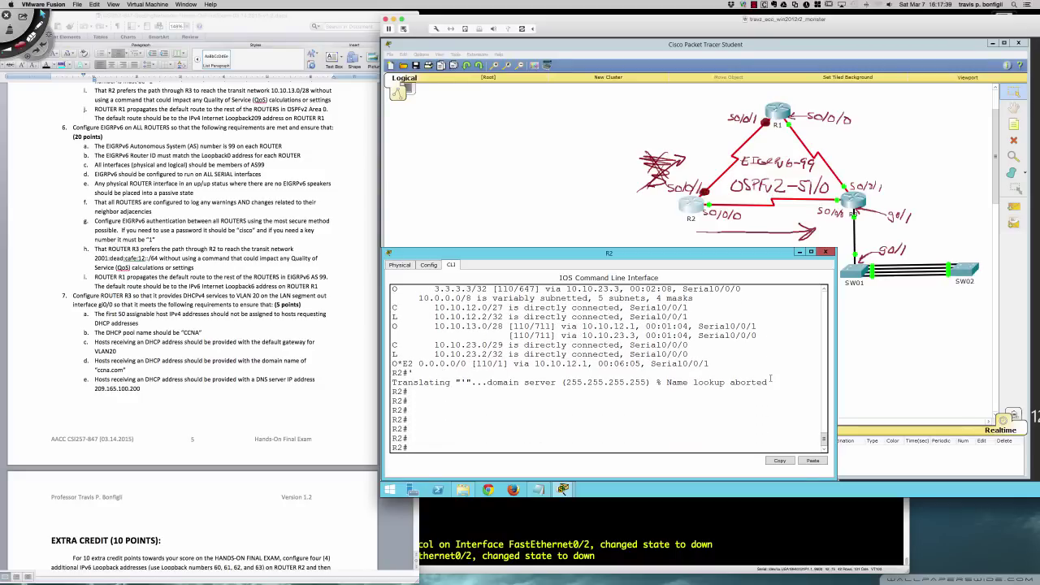
key(Return)
key(Return)
On R2's Serial0/0/1, apply ip ospf cost 65535
text(conf t)
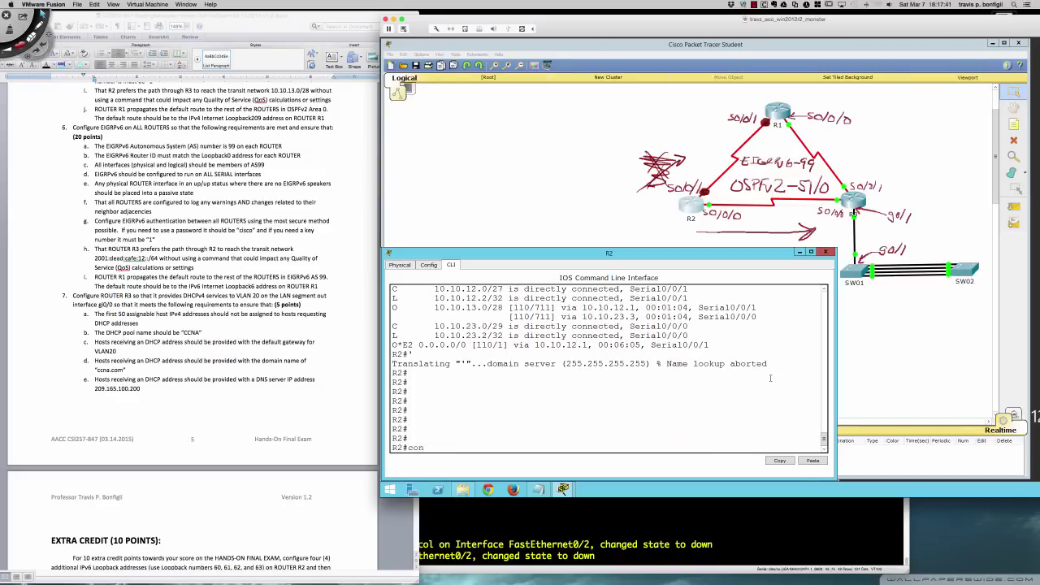
key(Return)
text(int)
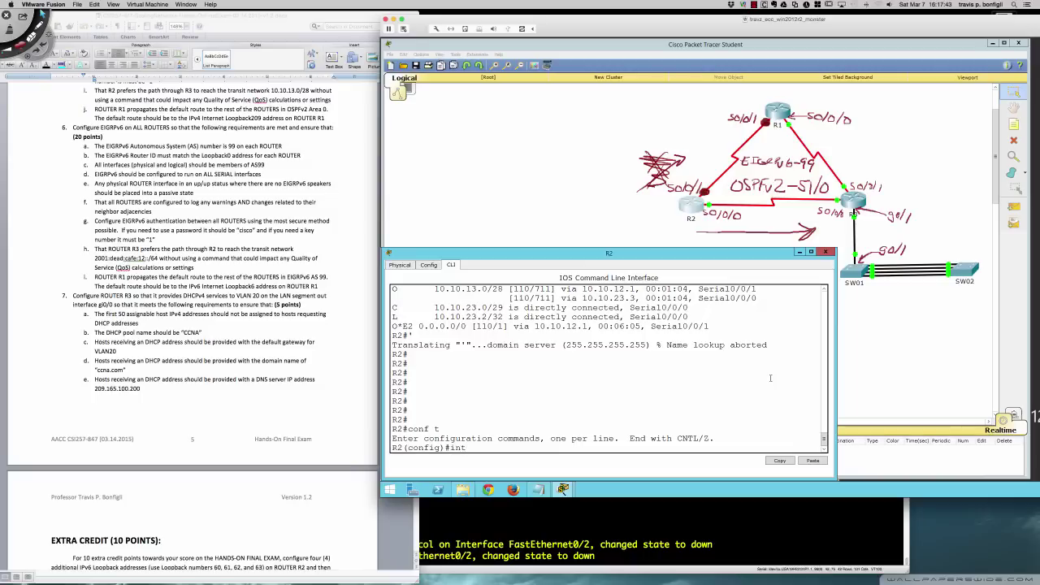
text( s0/0/1)
key(Return)
text(ip ospf)
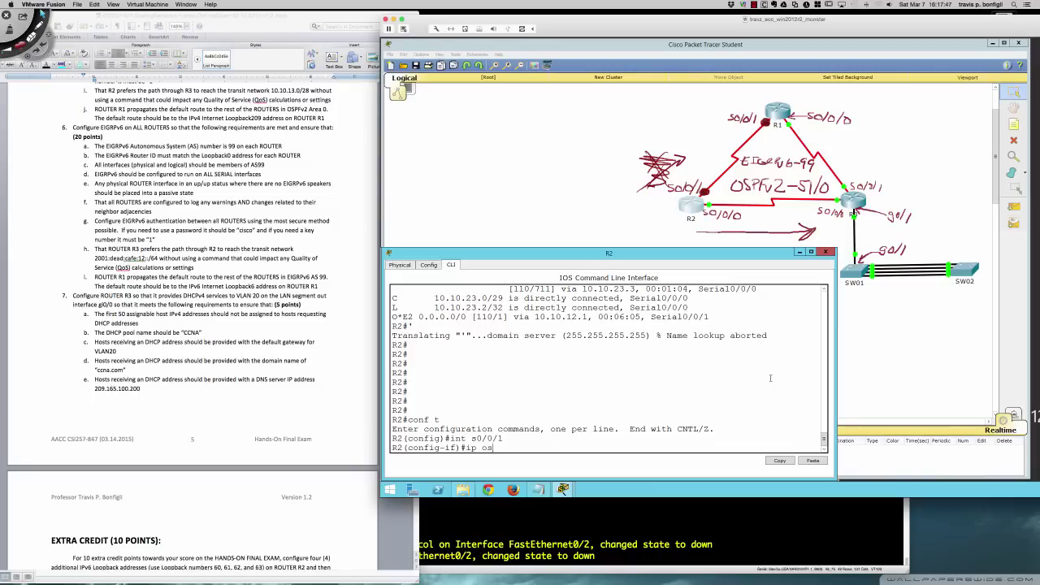
key(Tab)
text(co)
key(Tab)
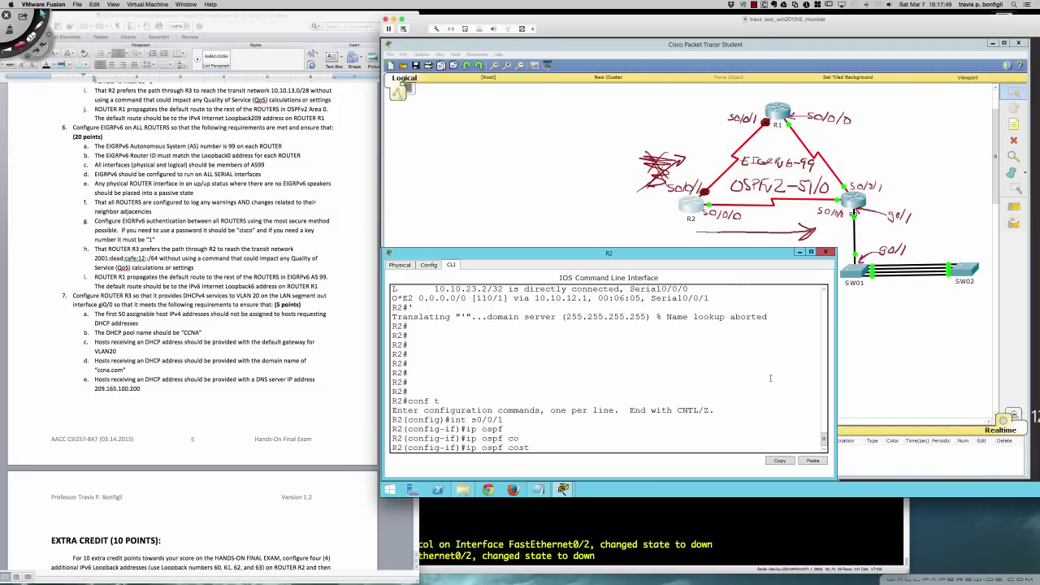
text(?)
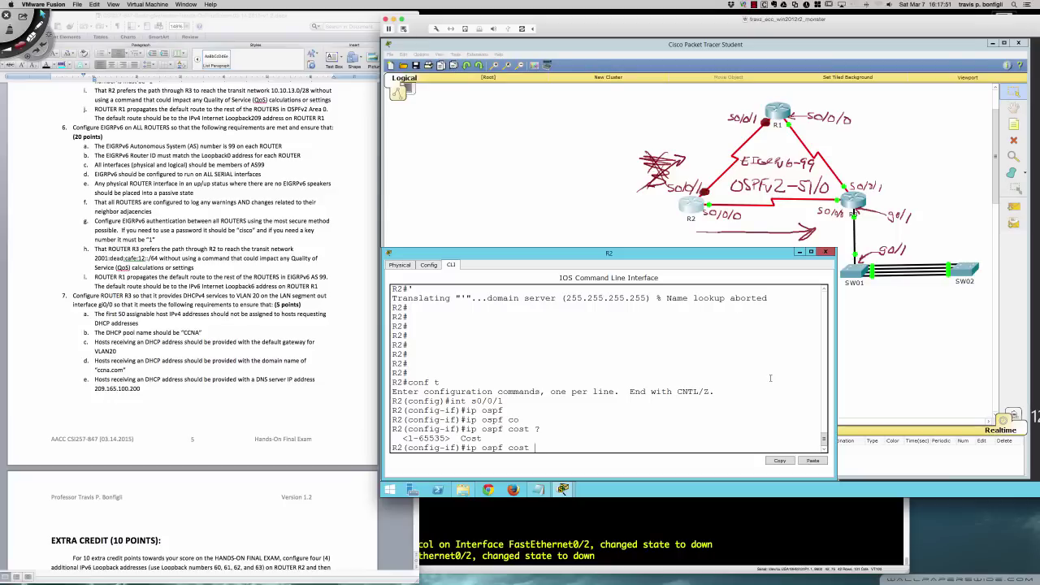
text(65535)
key(Return)
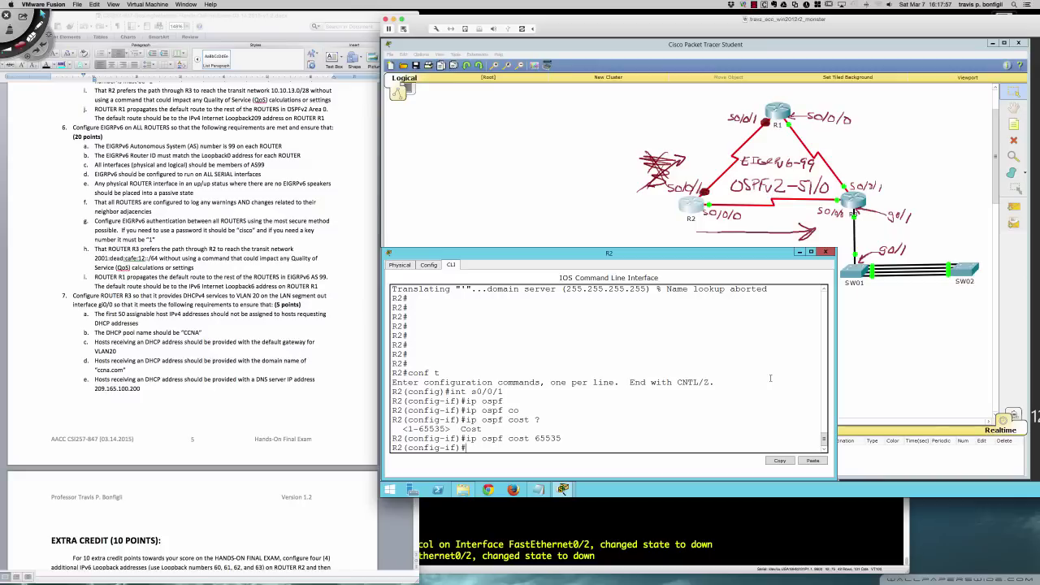
On R1, enter configuration mode for interface Serial0/0/1
click(777, 111)
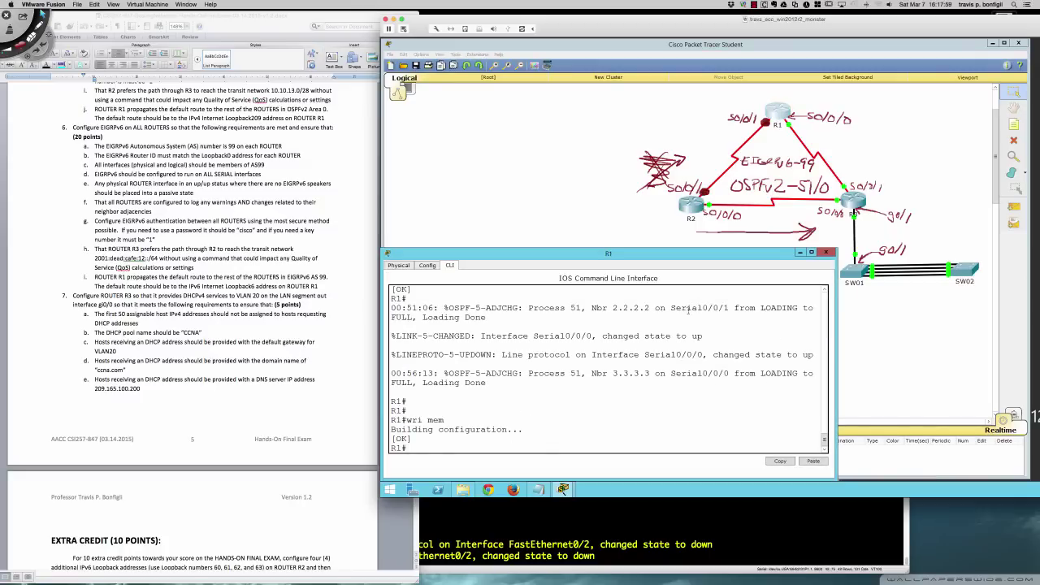
key(Return)
key(Return)
key(Return)
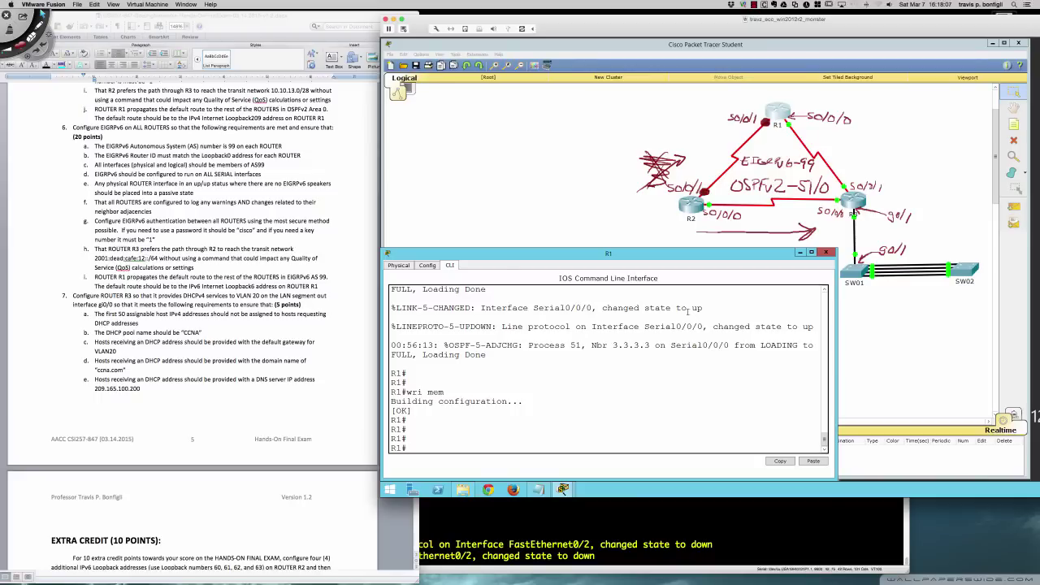
text(conf t)
key(Return)
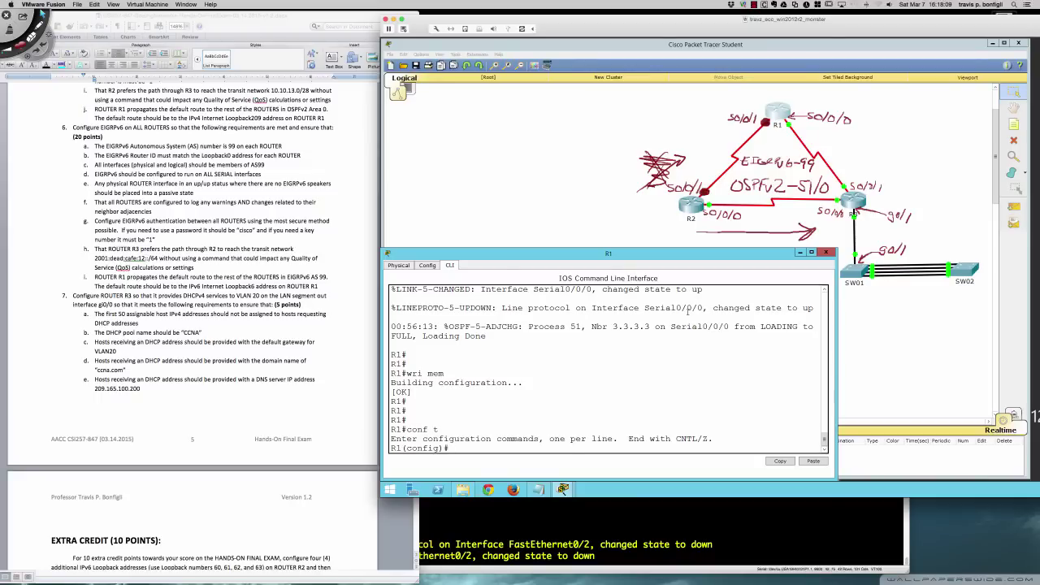
text(int s0/0/1)
key(Return)
Apply ip ospf cost 65535 to R1's Serial0/0/1, fixing the misspelled 'opsf'
text(ip ops)
text(f co)
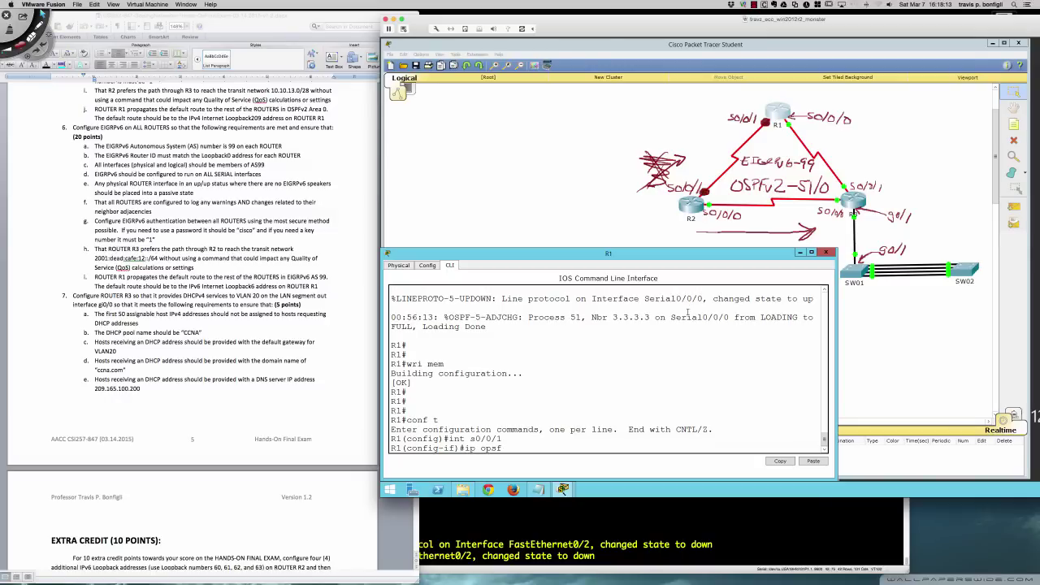
key(Tab)
key(BackSpace)
key(BackSpace)
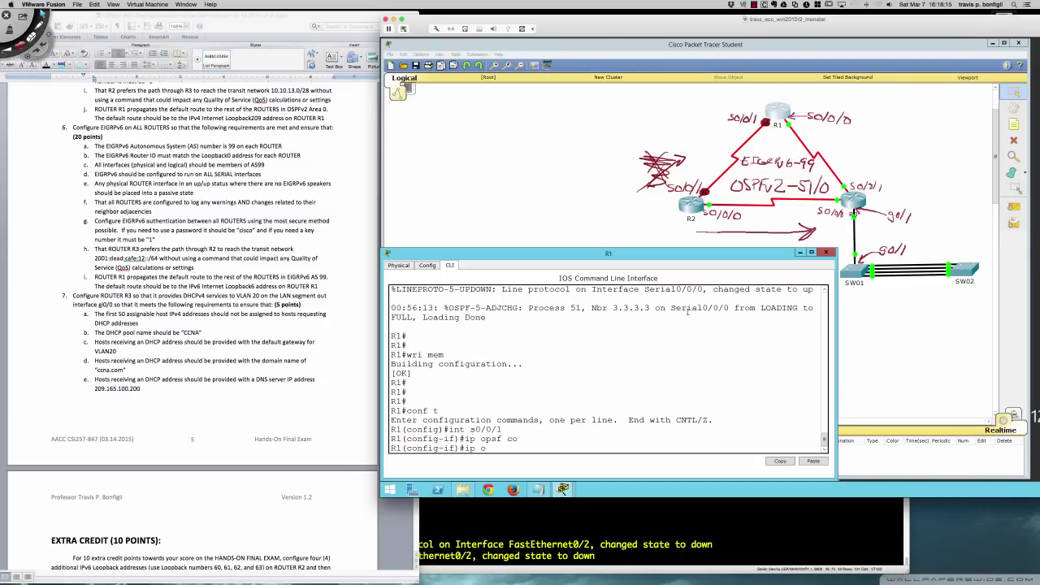
text(spf)
key(Tab)
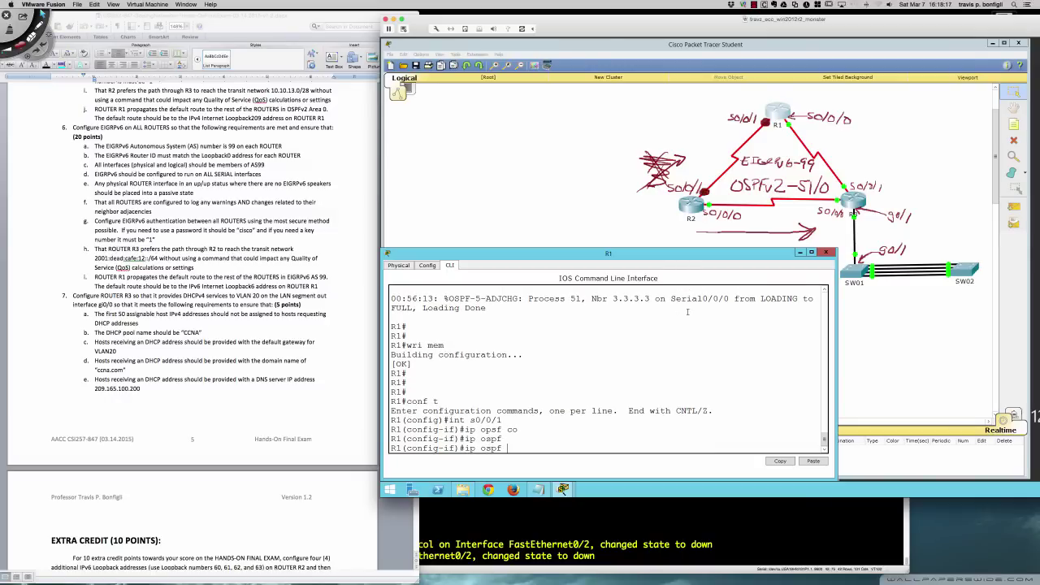
text(co)
key(Tab)
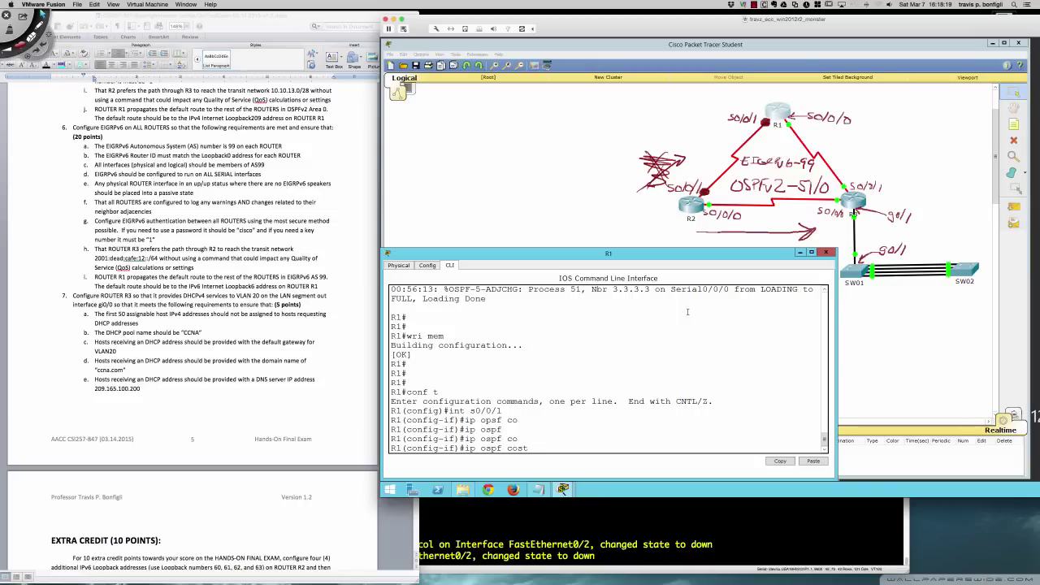
text(?65535)
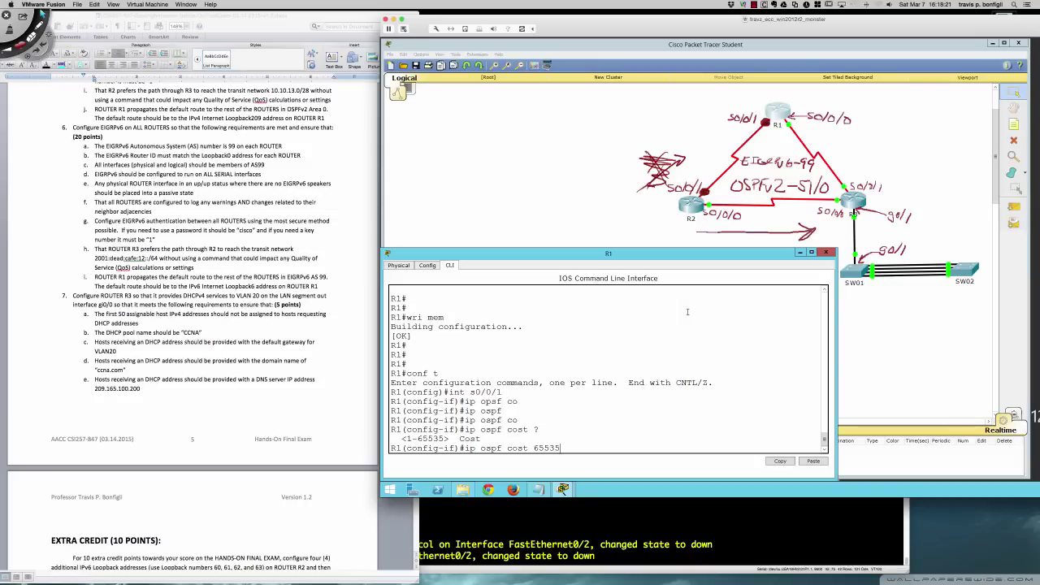
key(Return)
key(Return)
key(Return)
key(Return)
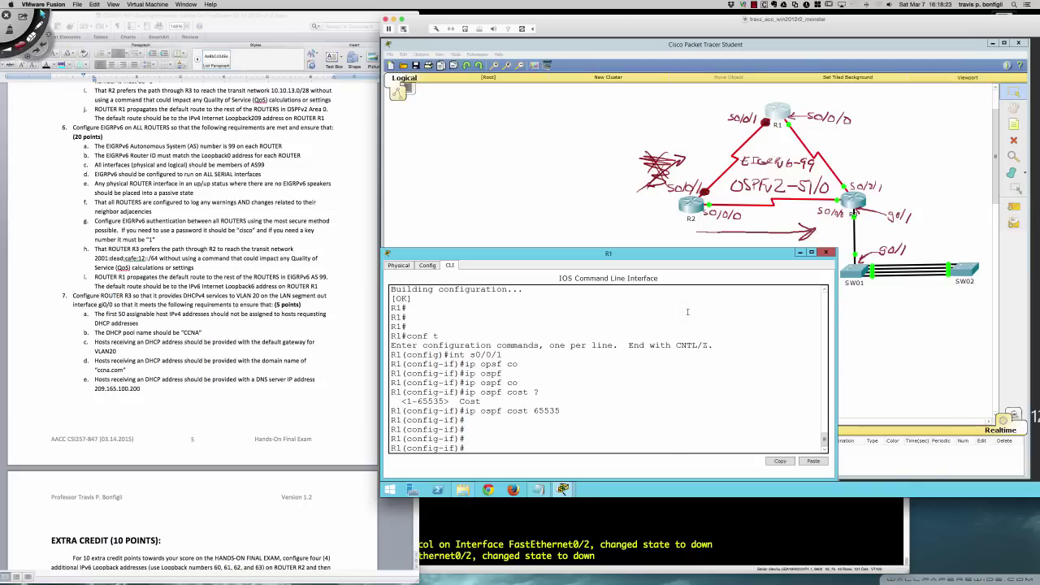
Return to R2's console and leave configuration mode
click(687, 205)
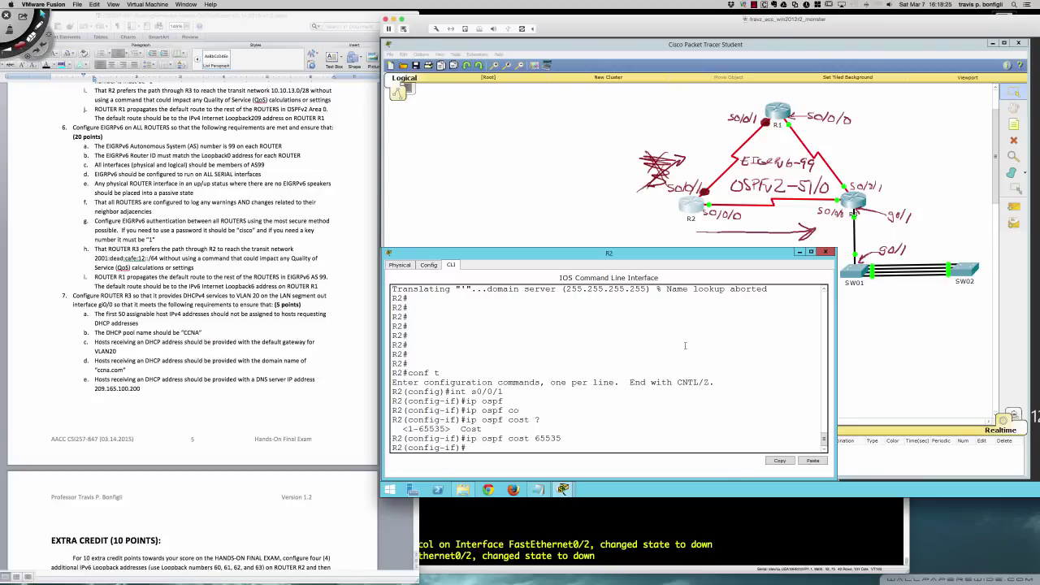
key(Return)
key(Return)
key(Return)
text(end)
key(Return)
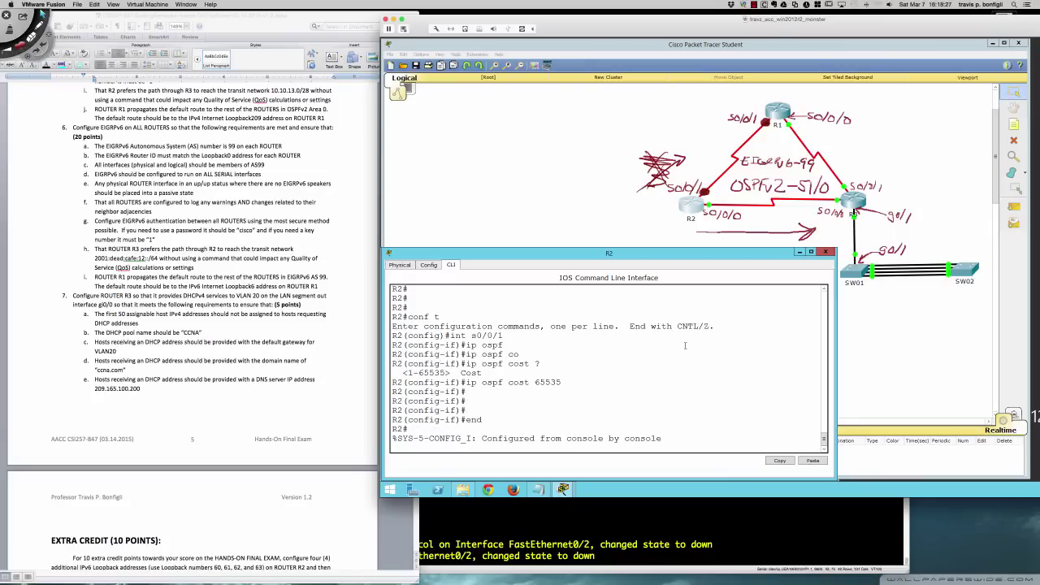
key(Return)
key(Return)
Check R2's route to 10.10.13.0/28 via 10.10.23.3 and traceroute 10.10.13.1
text(sh ip ro)
key(Return)
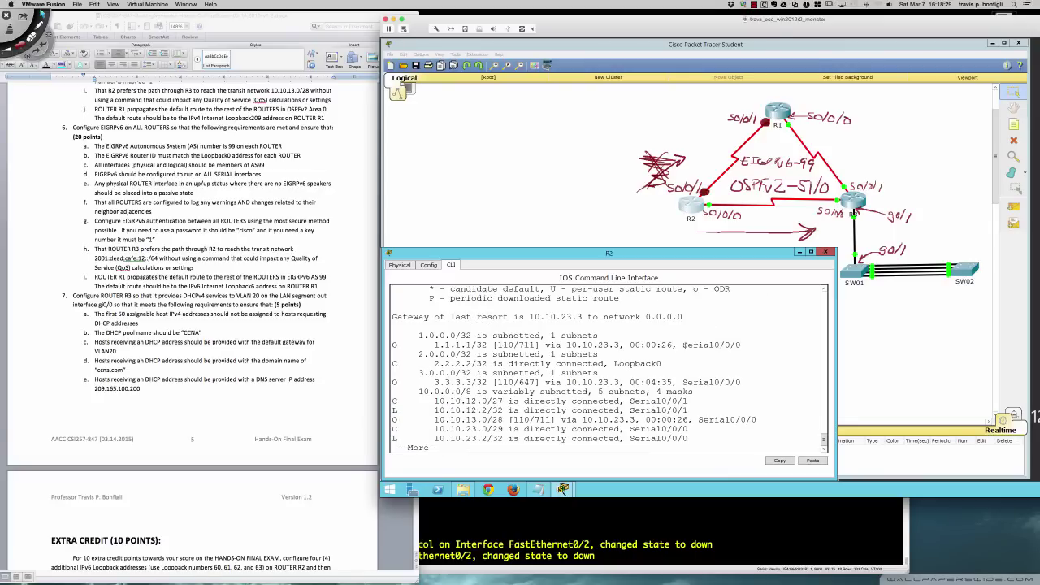
key(space)
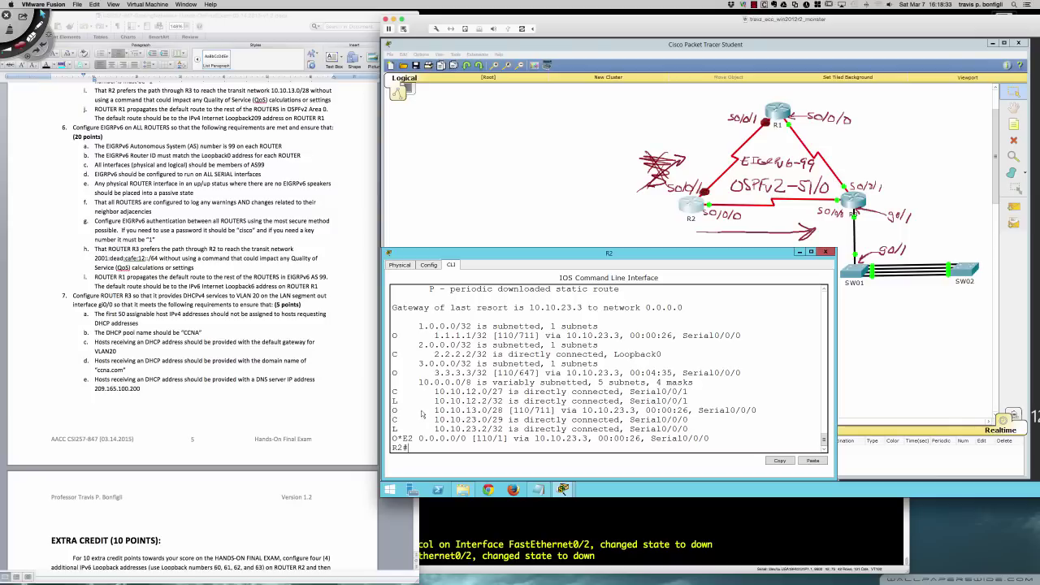
drag(392, 411, 758, 410)
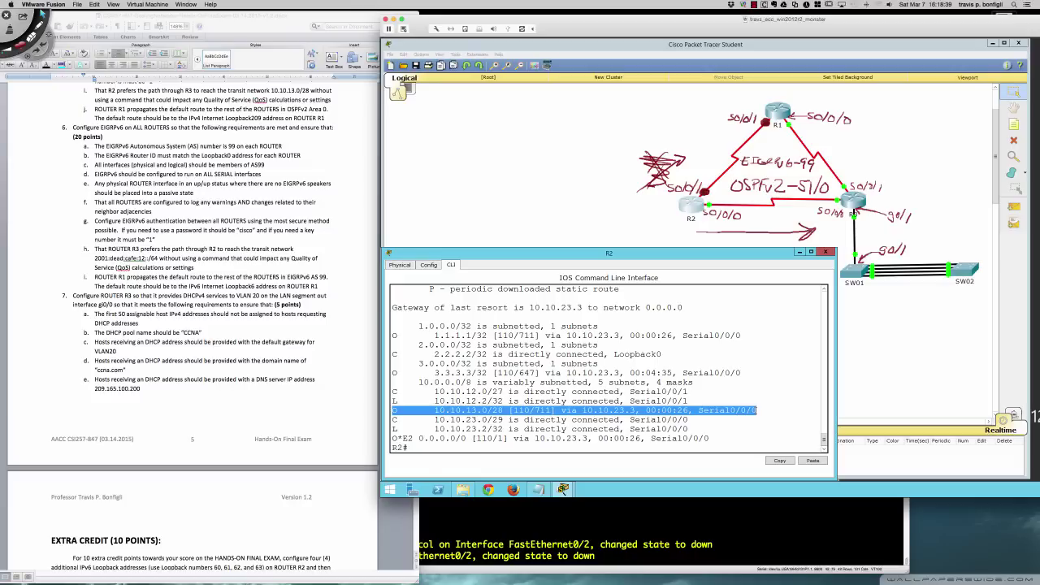
click(762, 411)
text(trace)
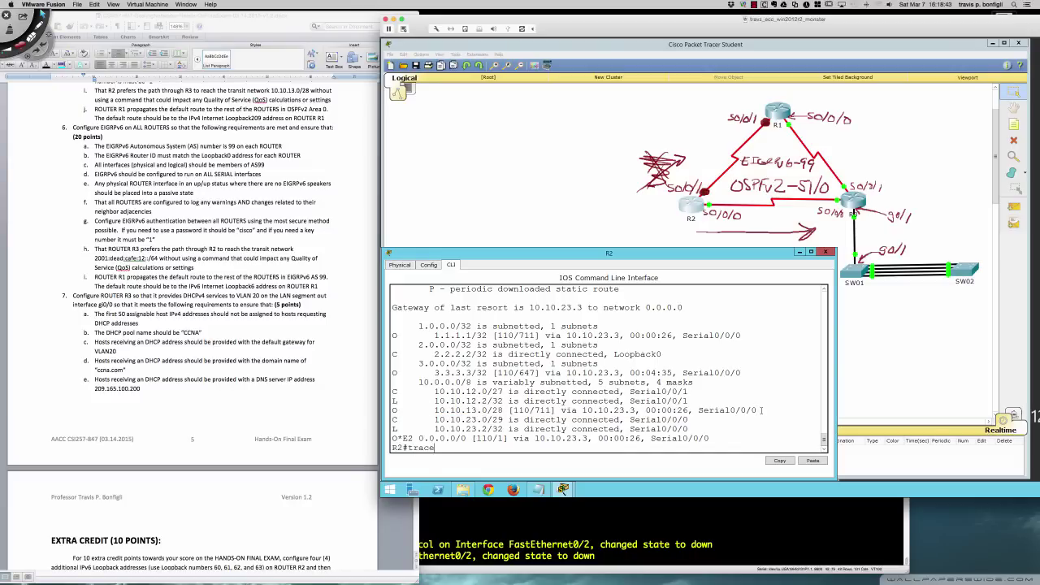
text( 10.10.13.1)
key(Return)
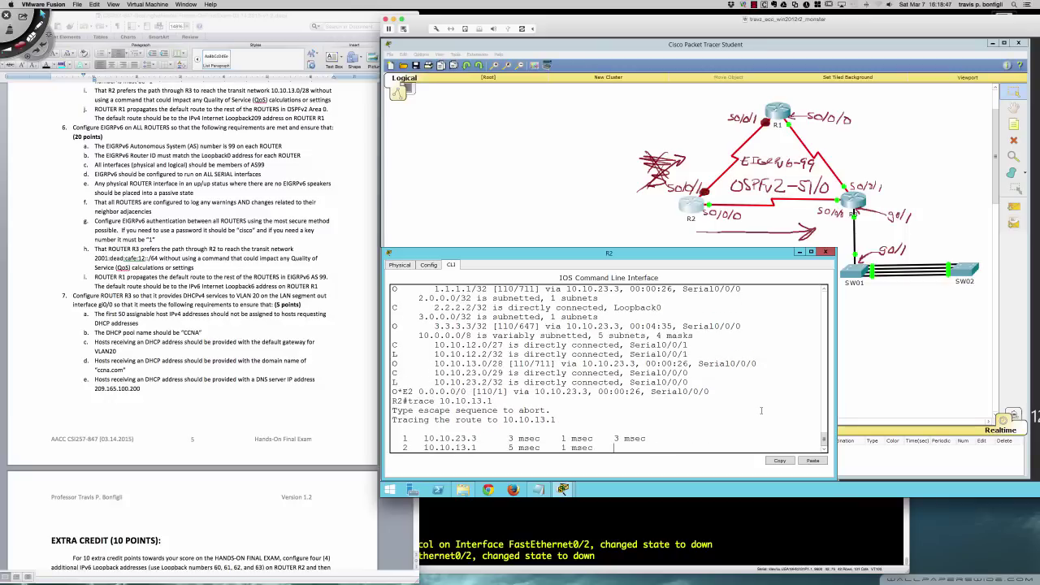
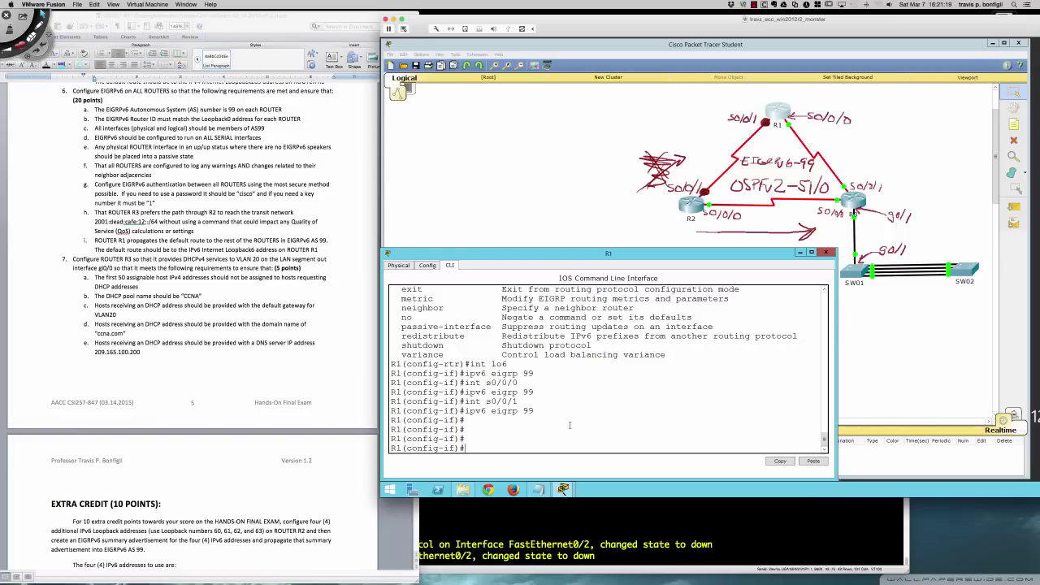
Start the IPv6 EIGRP 99 routing process on R1 with 'ipv6 router eigrp 99'
text(ig)
key(Tab)
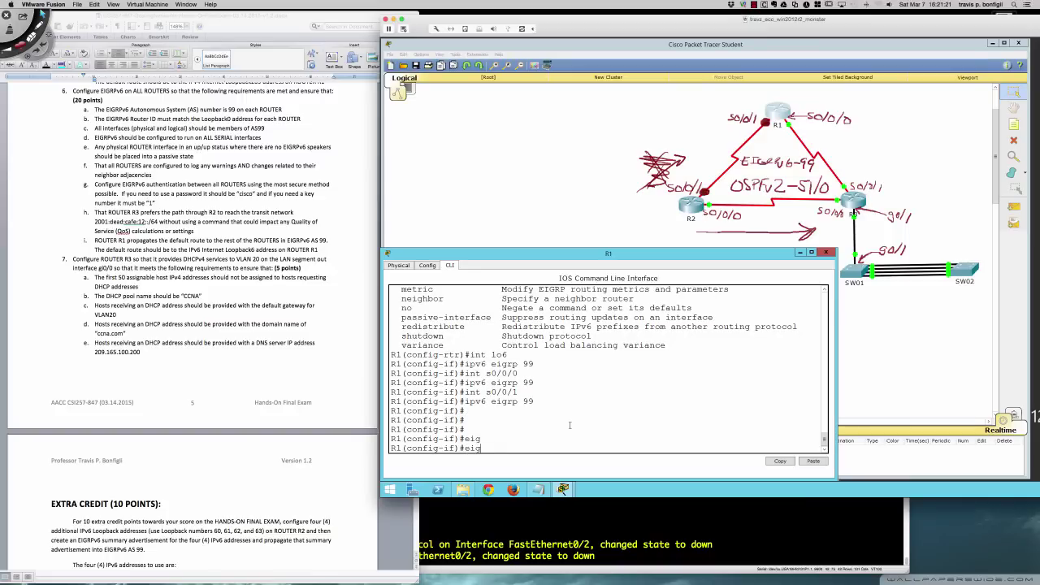
key(BackSpace)
key(BackSpace)
key(BackSpace)
text(ipv6 router eigrp 99)
key(Return)
List the eigrp subcommand options on R1, then bring the SecureCRT console forward
text(eip)
key(Tab)
key(BackSpace)
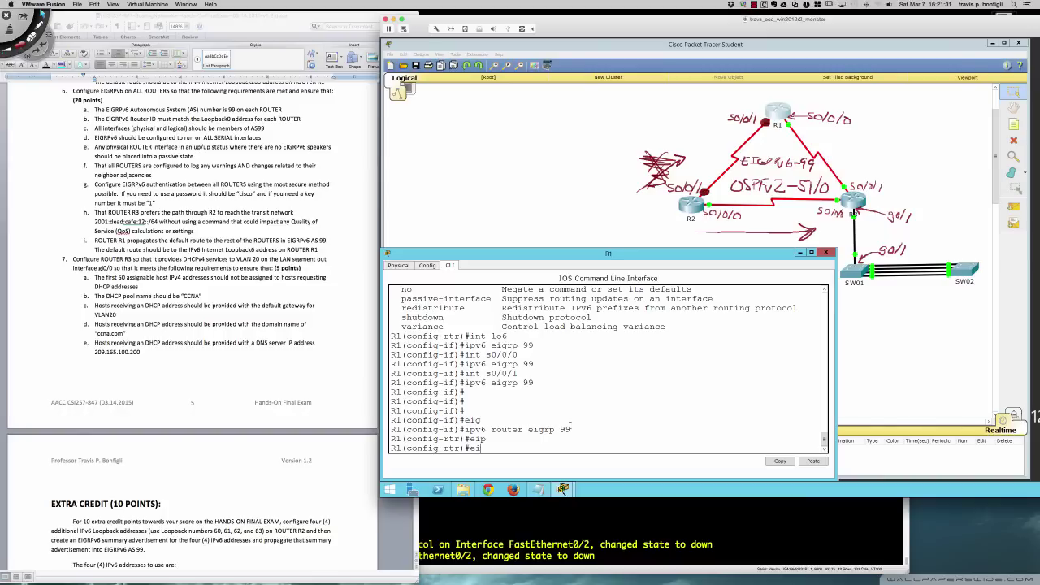
text(g)
key(Tab)
text(?)
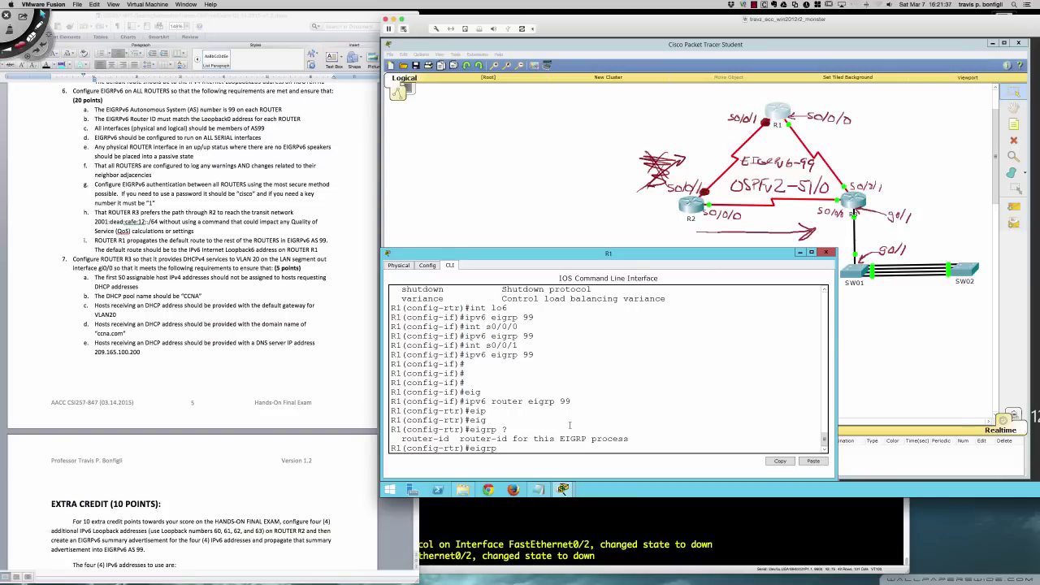
click(538, 505)
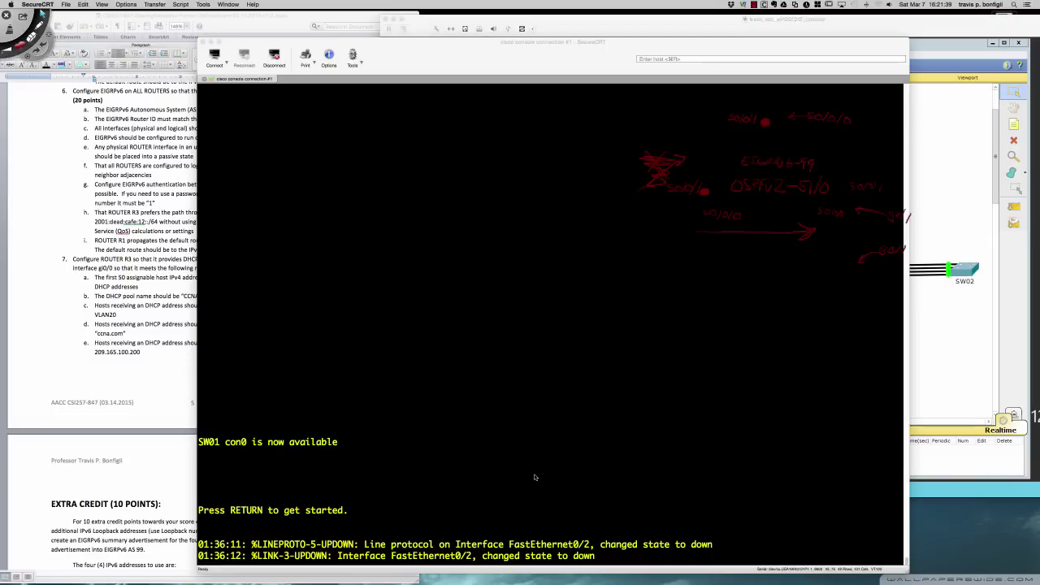
Wake the SW01 console, minimize it, and restore and wake the R6 session
key(Return)
key(Return)
key(Return)
key(Return)
key(Return)
key(Return)
key(Return)
key(Return)
key(Return)
key(Return)
key(Return)
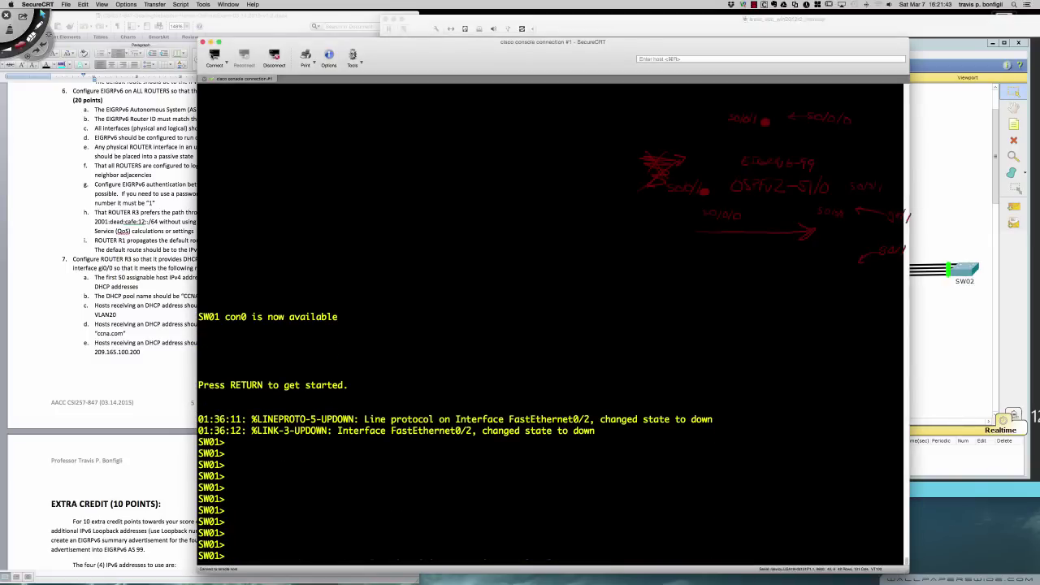
click(210, 42)
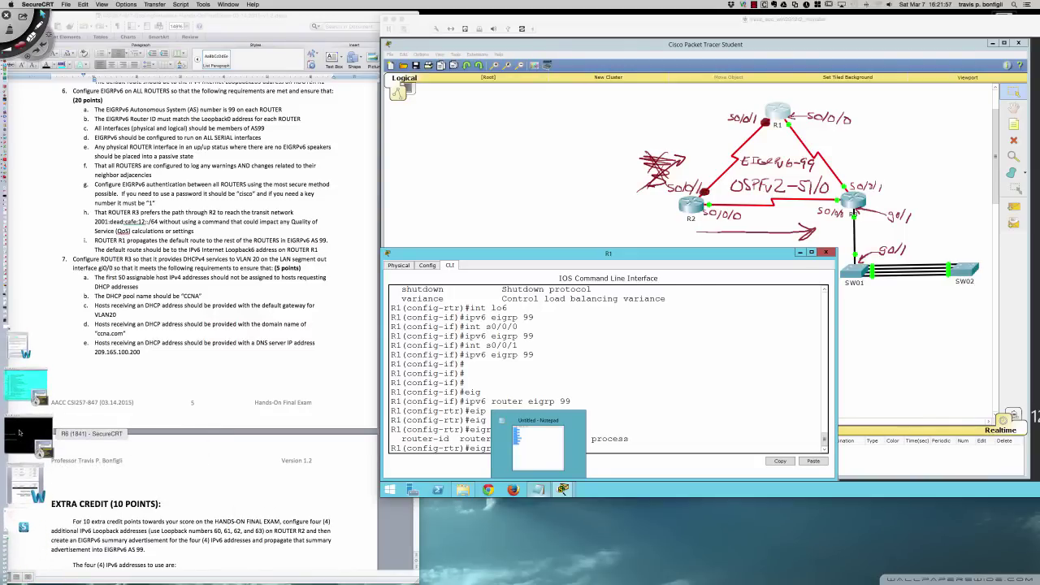
click(19, 432)
key(Return)
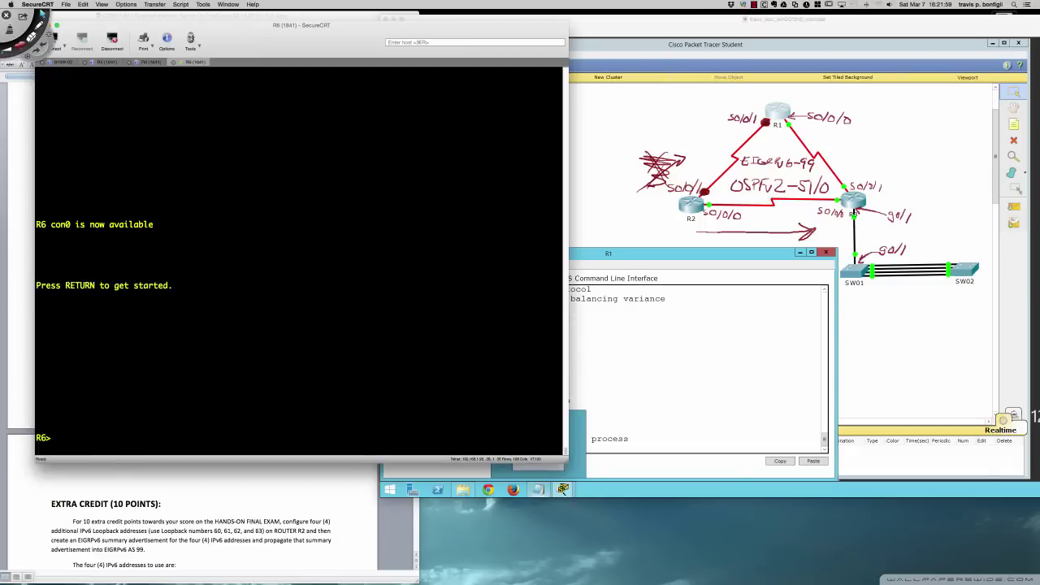
key(Return)
key(Return)
key(Return)
key(Return)
On R6, enter global configuration and start the IPv6 EIGRP 99 process
text(en)
key(Return)
text(con)
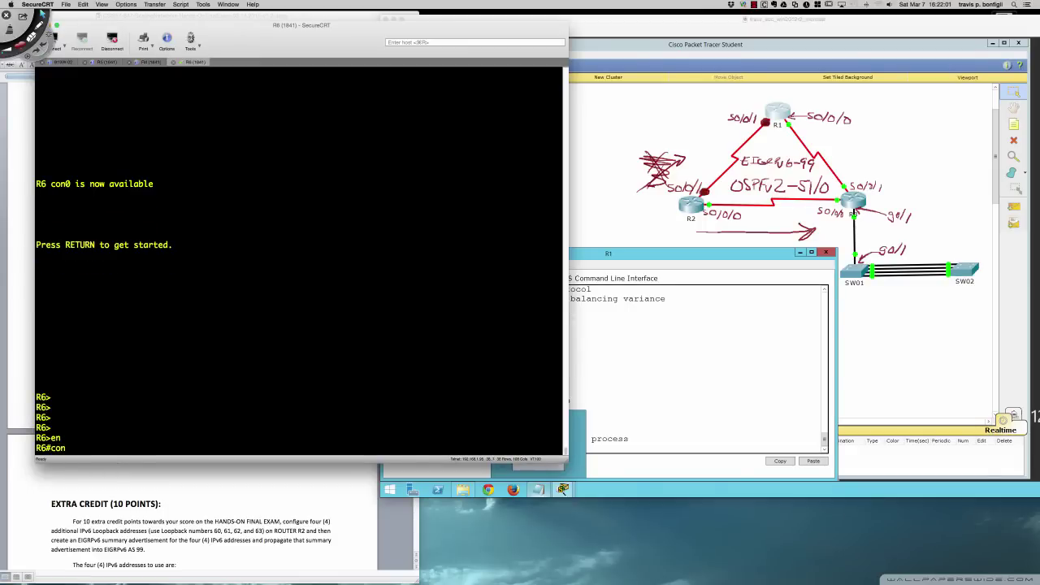
text(f t)
key(Return)
text(router)
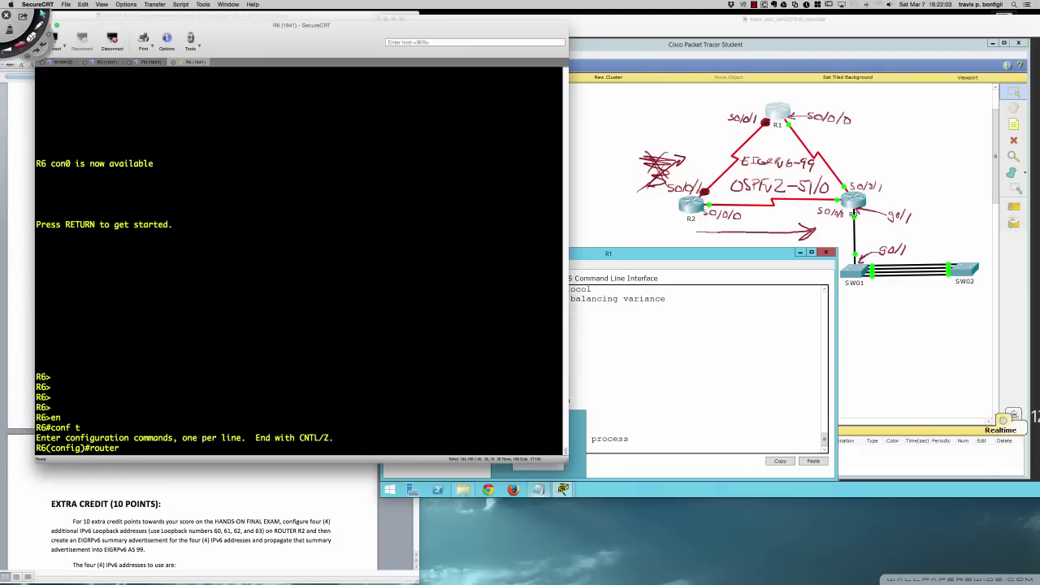
key(BackSpace)
key(BackSpace)
key(BackSpace)
key(BackSpace)
key(BackSpace)
key(BackSpace)
text(ipv6 router eigrp 99)
key(Return)
List R6's eigrp subcommand options and highlight the neighbor logging entries
text(eig)
key(Tab)
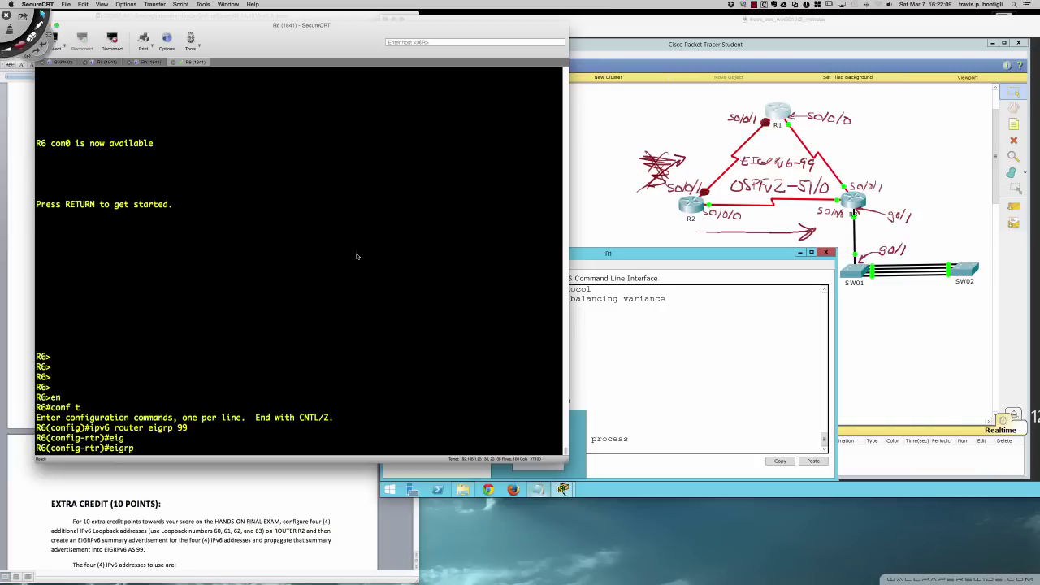
text(?)
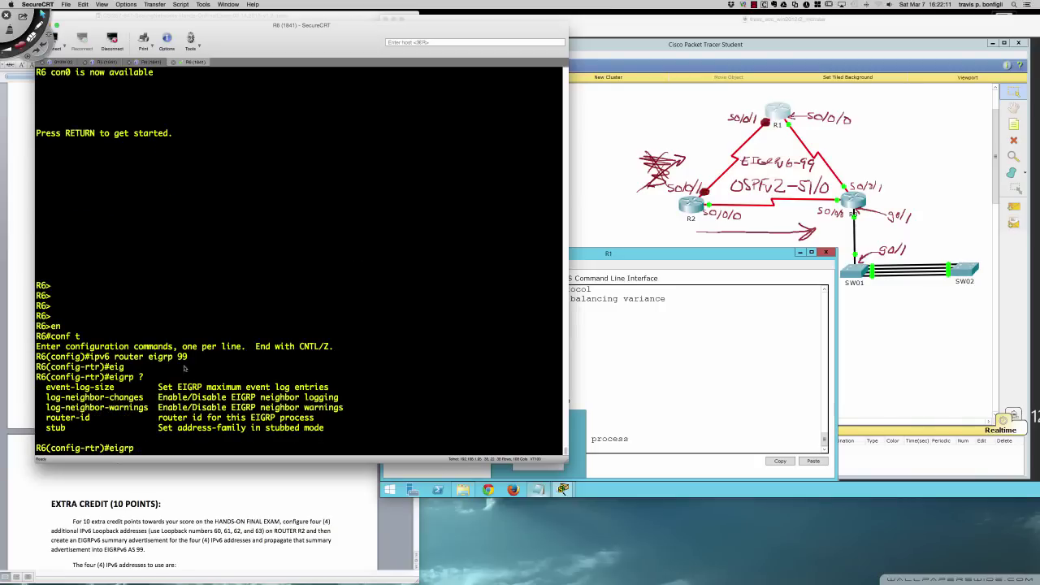
drag(46, 398, 344, 412)
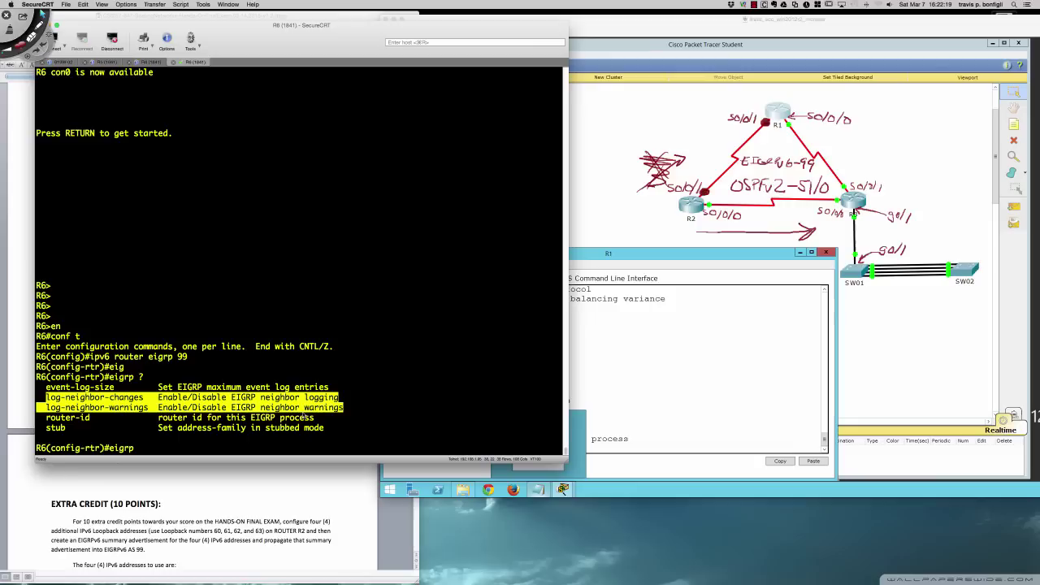
click(380, 406)
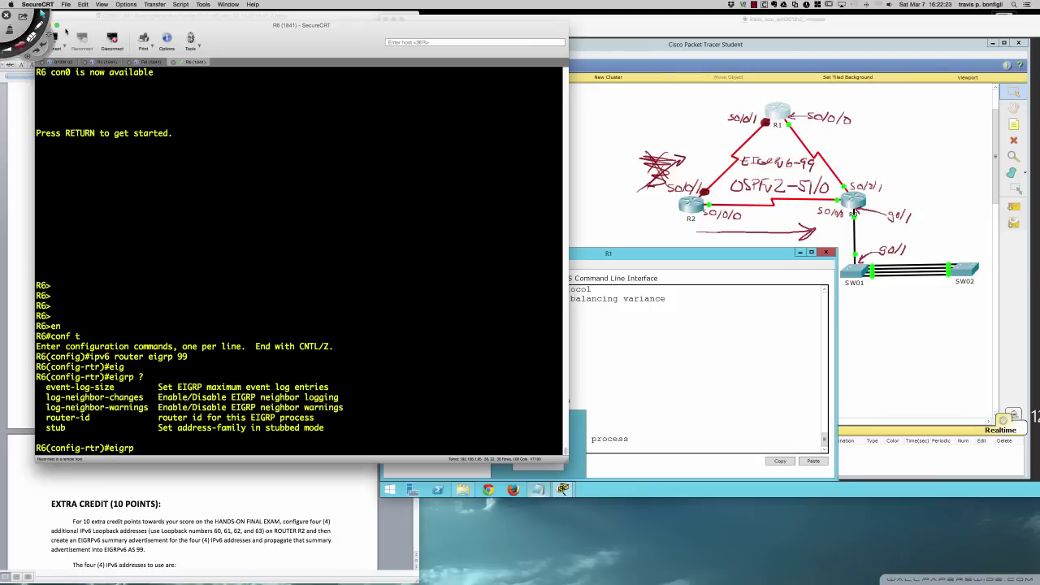
drag(61, 31, 71, 31)
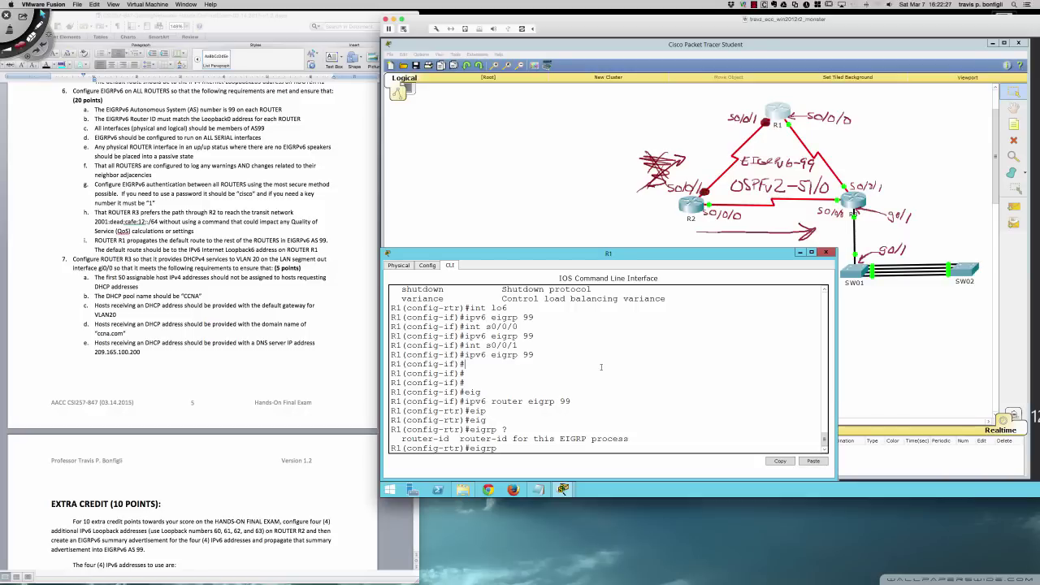
Redistribute static routes into R1's EIGRPv6 99 process and return to global config
key(BackSpace)
key(BackSpace)
key(BackSpace)
key(BackSpace)
key(BackSpace)
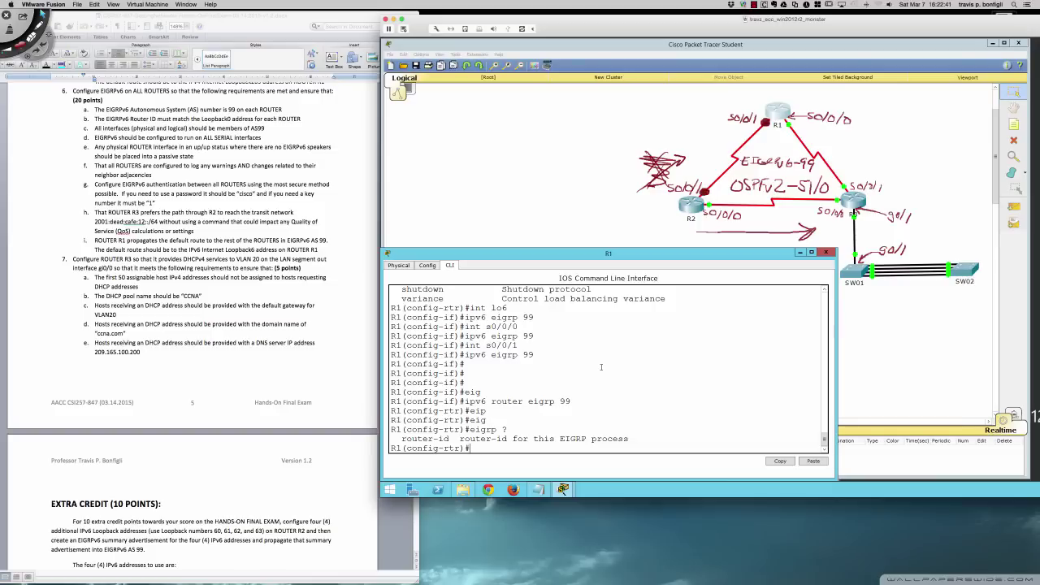
text(re)
key(Tab)
text(st)
key(Tab)
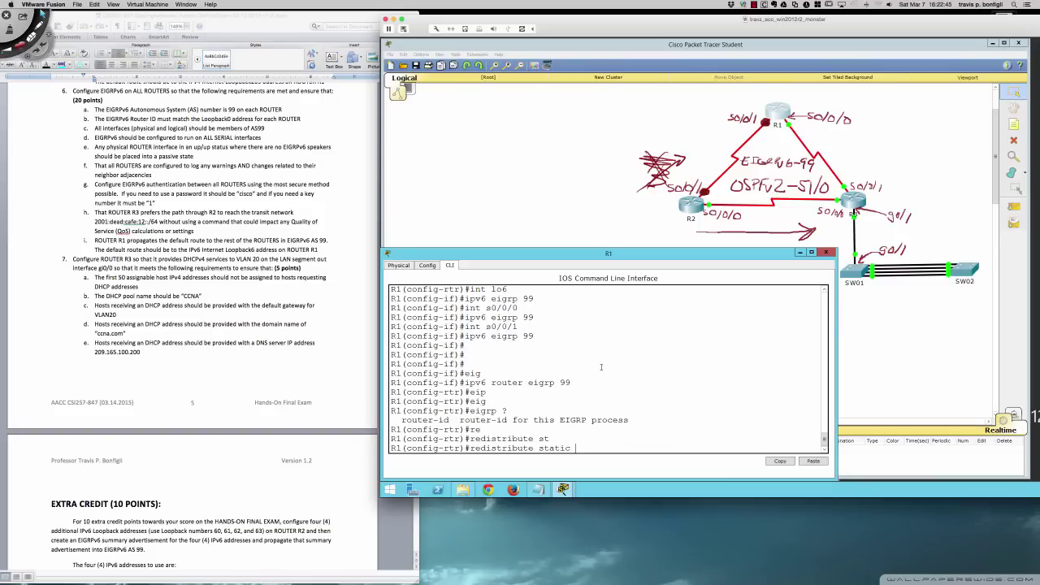
key(Return)
text(exit)
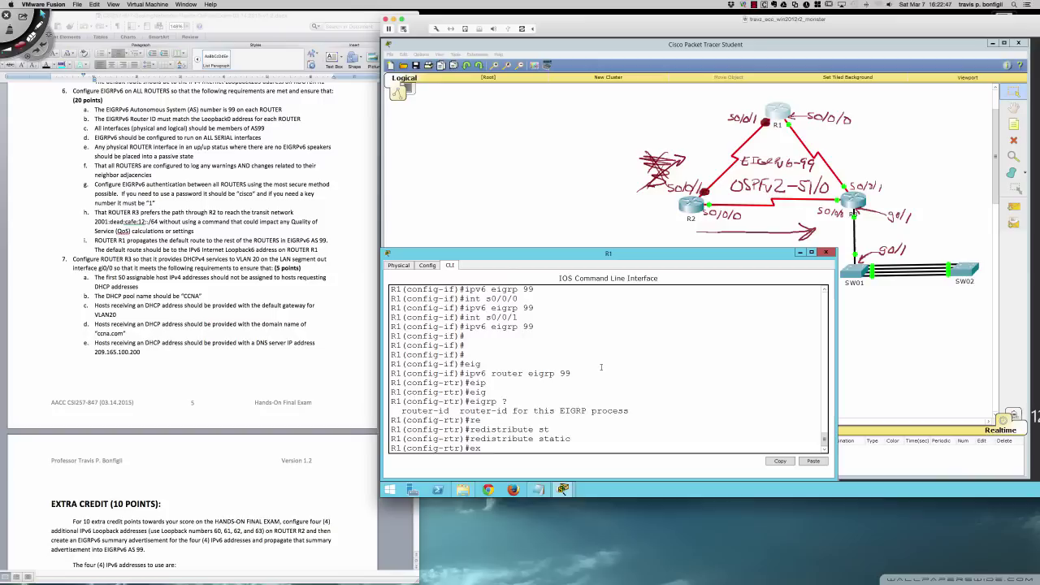
key(Return)
Add an IPv6 default route ::/0 via Loopback 6 and show R1's IPv6 routes
text(ip )
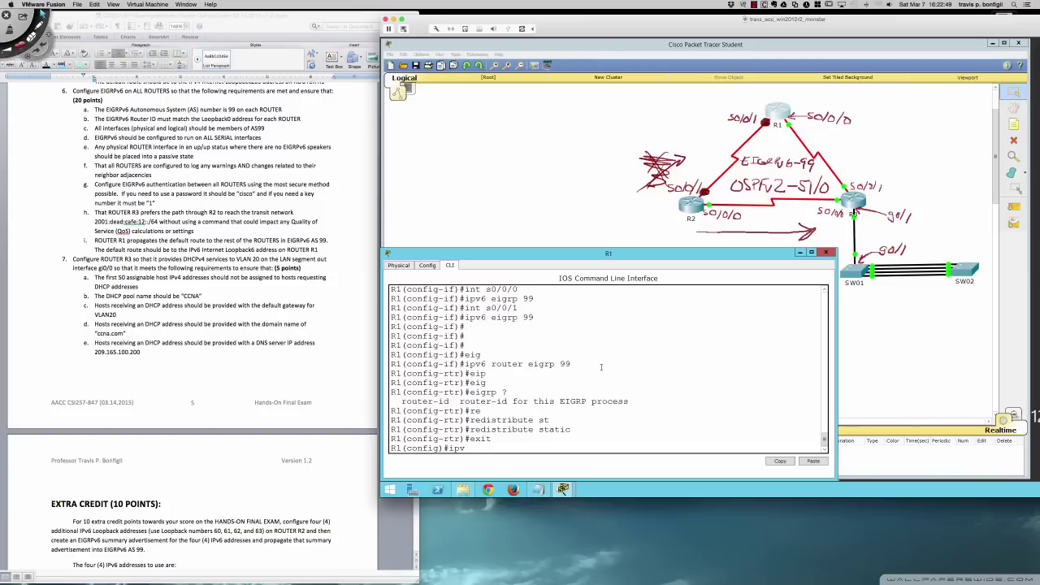
text(6 route)
text( ::0)
text(/0)
text( ?)
text(Lo)
key(Tab)
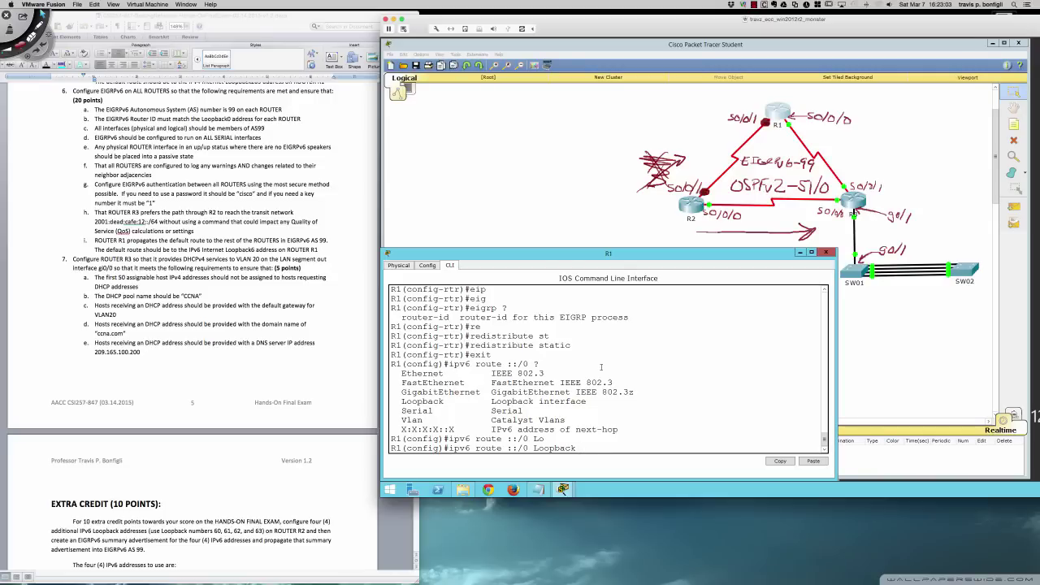
text(6)
key(Return)
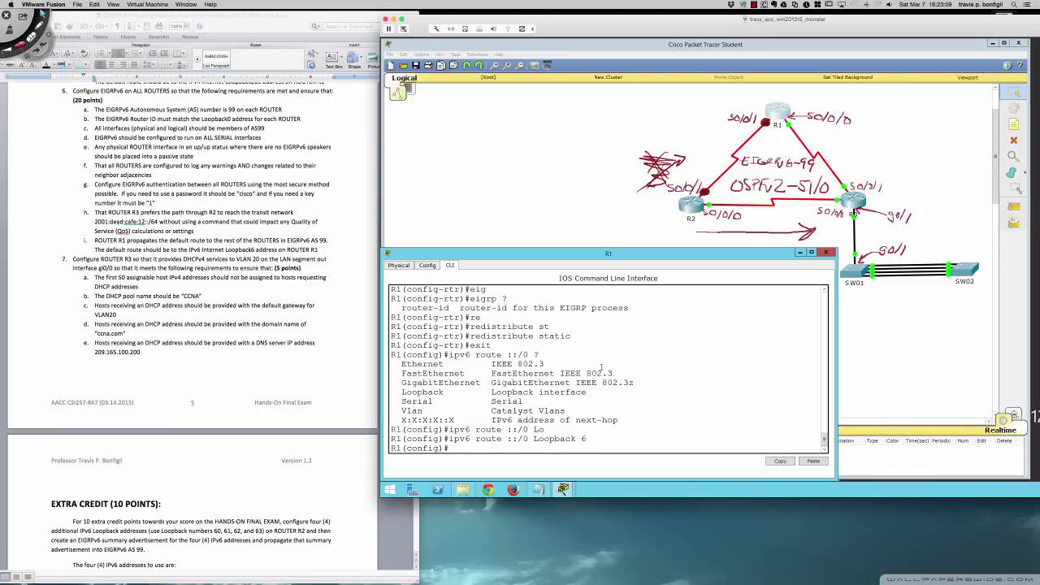
key(Return)
key(Return)
text(do s)
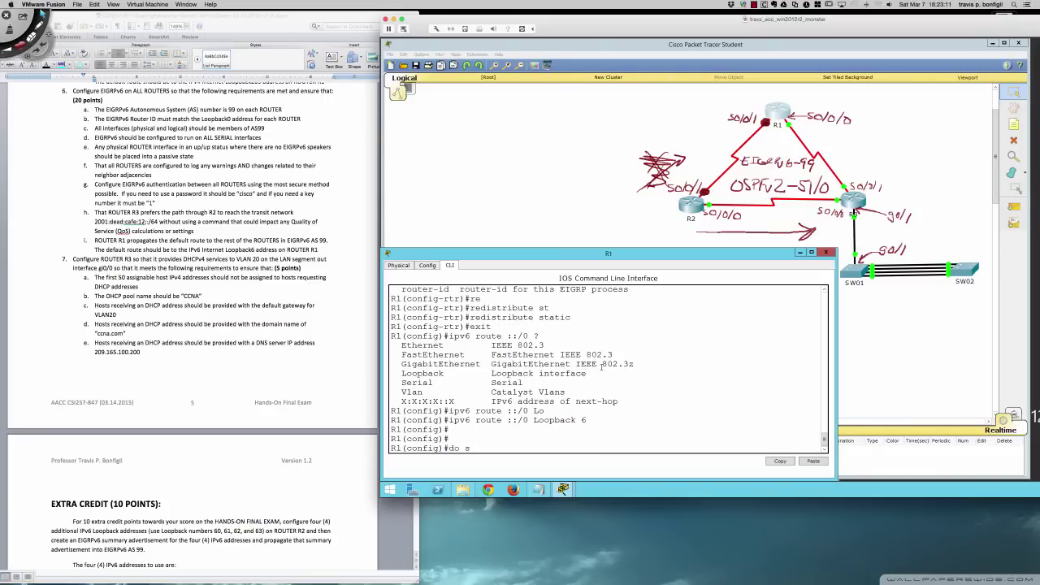
text(h ipv6 route)
key(Return)
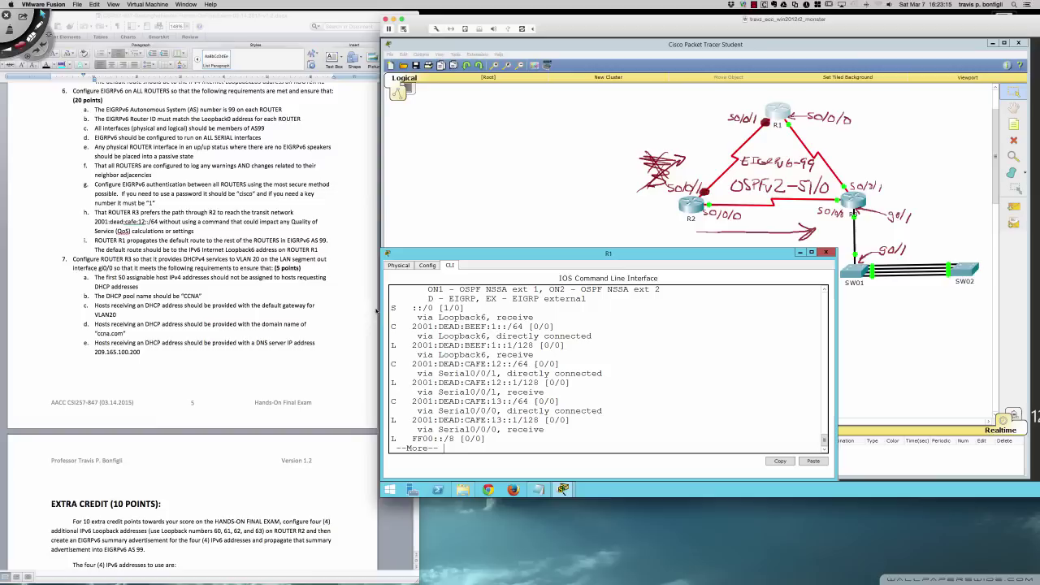
Highlight the S ::/0 default route and page through the rest of R1's table
drag(393, 308, 465, 308)
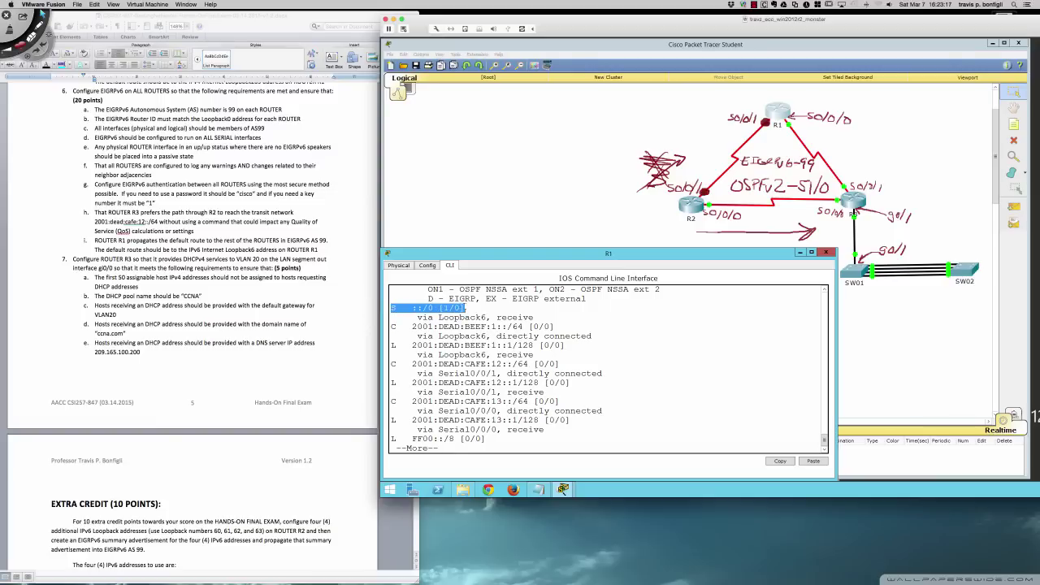
click(624, 338)
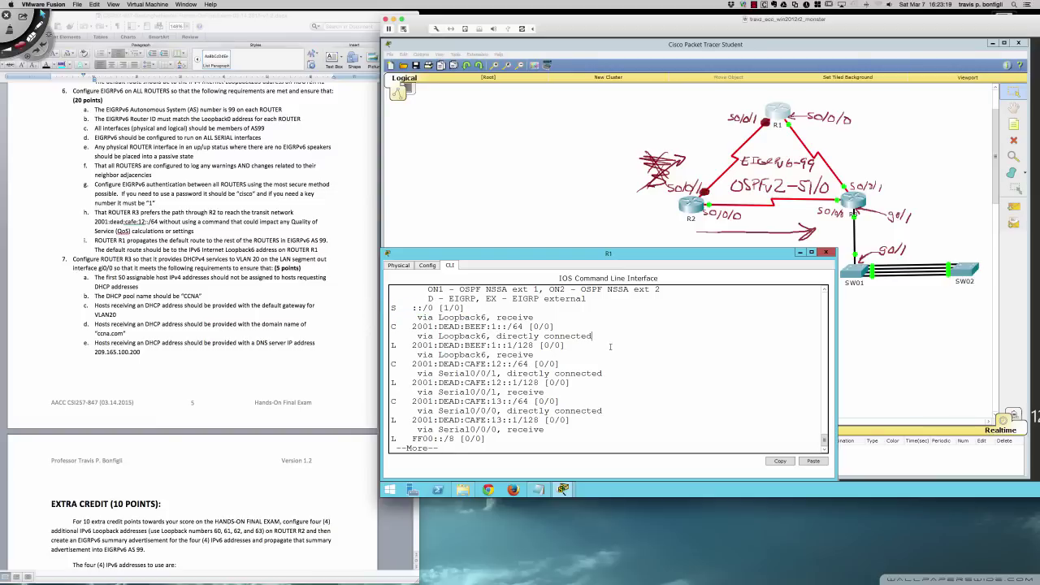
key(space)
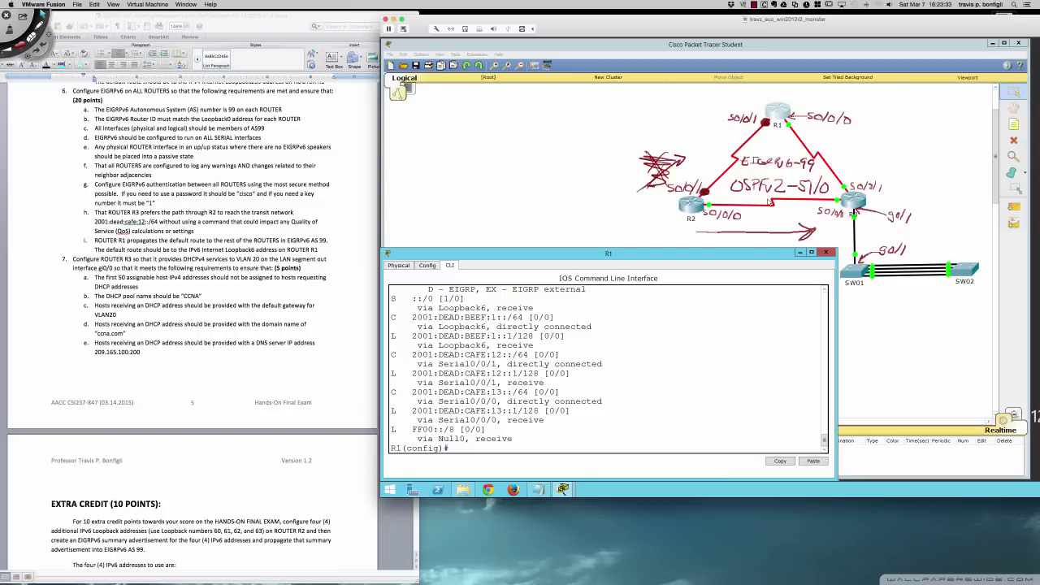
On R2, enable IPv6 unicast routing from global configuration mode
click(690, 205)
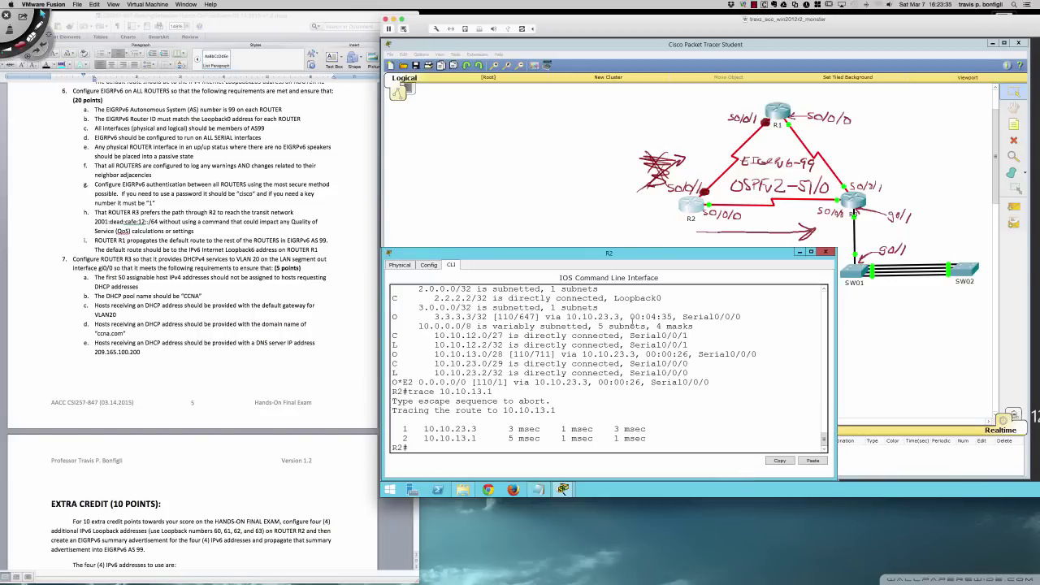
key(Return)
key(Return)
key(Return)
key(Return)
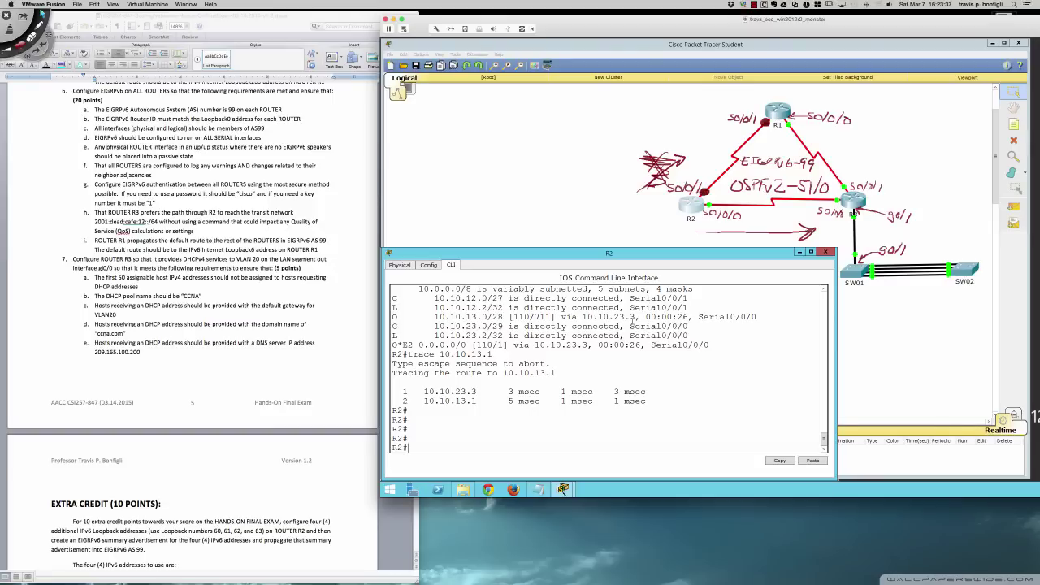
text(conf t)
key(Return)
text(ip)
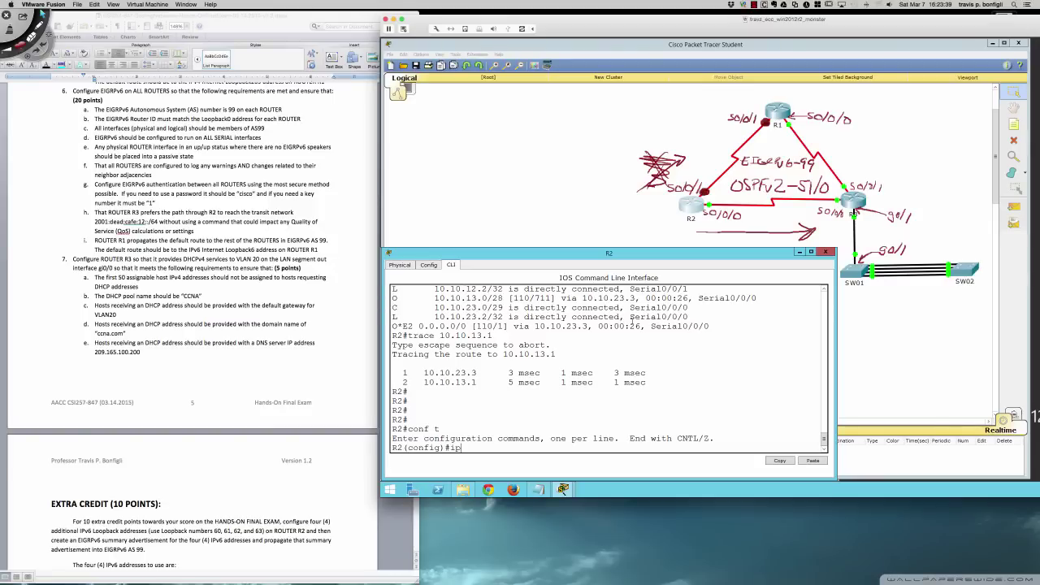
text(v6 u)
key(Tab)
key(Return)
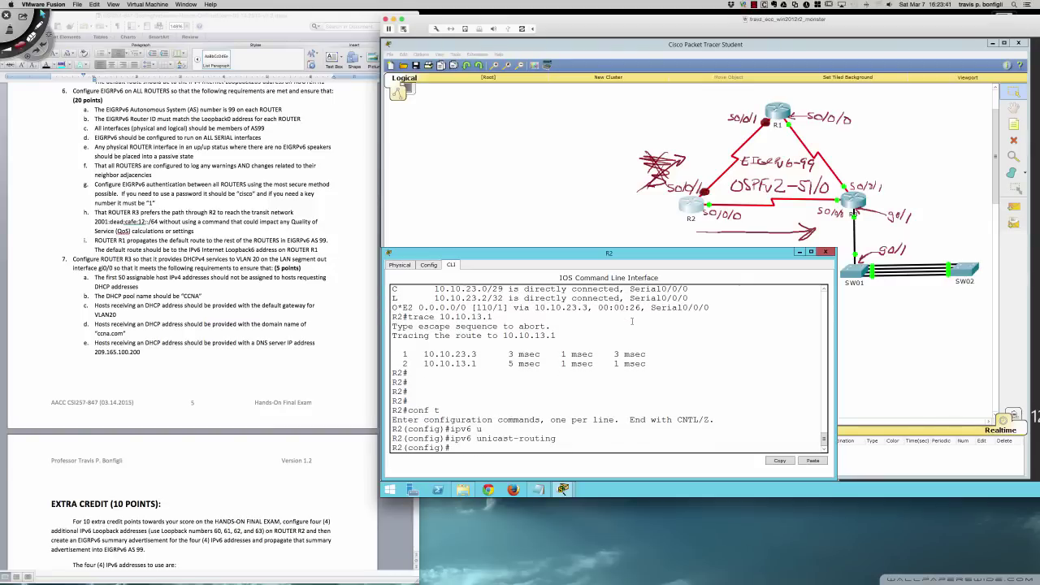
Create R2's EIGRPv6 AS 99 process with router ID 2.2.2.2
text(ipv6 router eigrp 99)
key(Return)
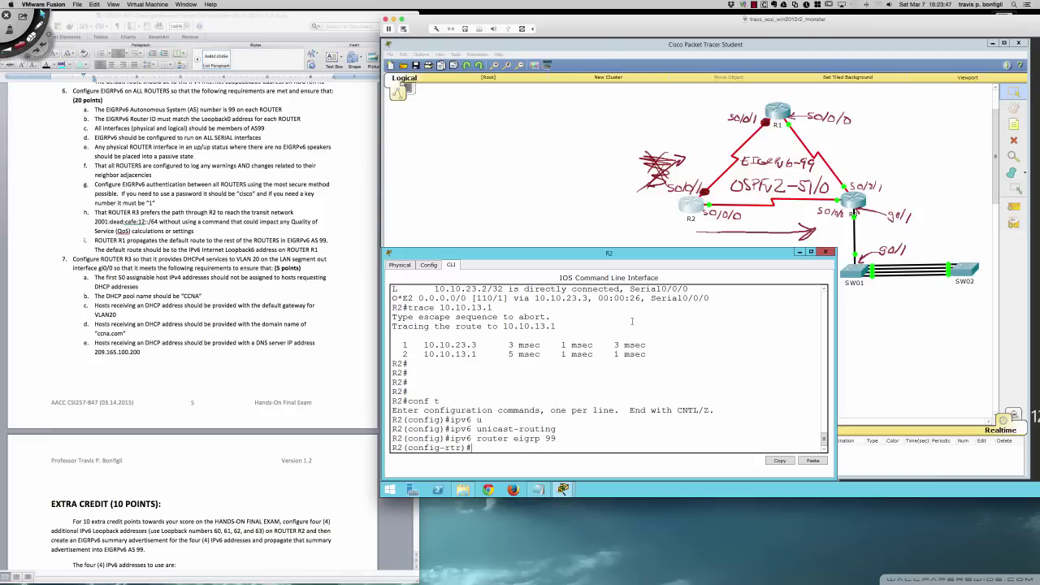
key(Return)
key(Return)
text(ei)
key(Tab)
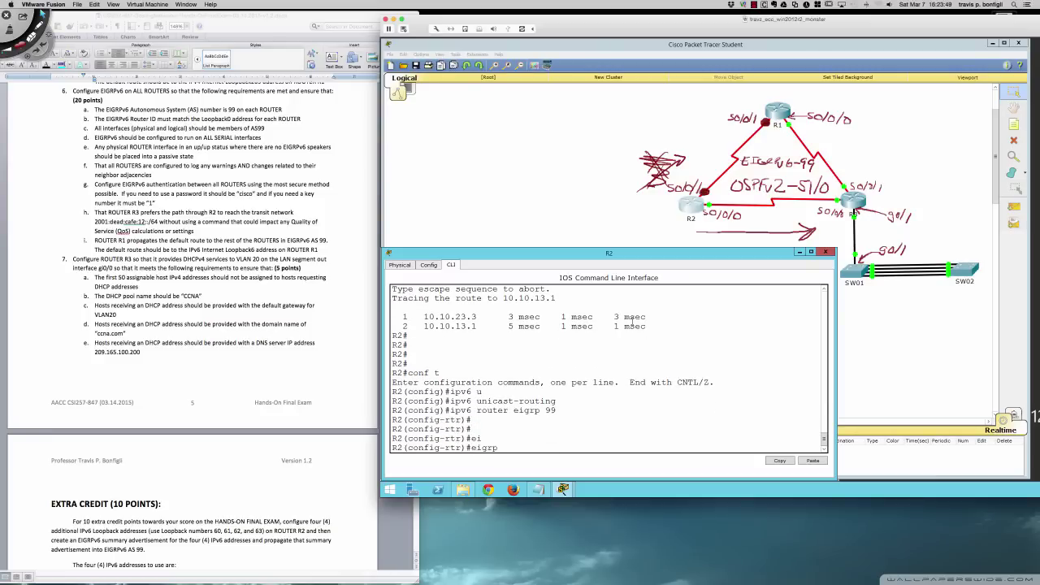
text(rou)
key(Tab)
text(2.2.2.)
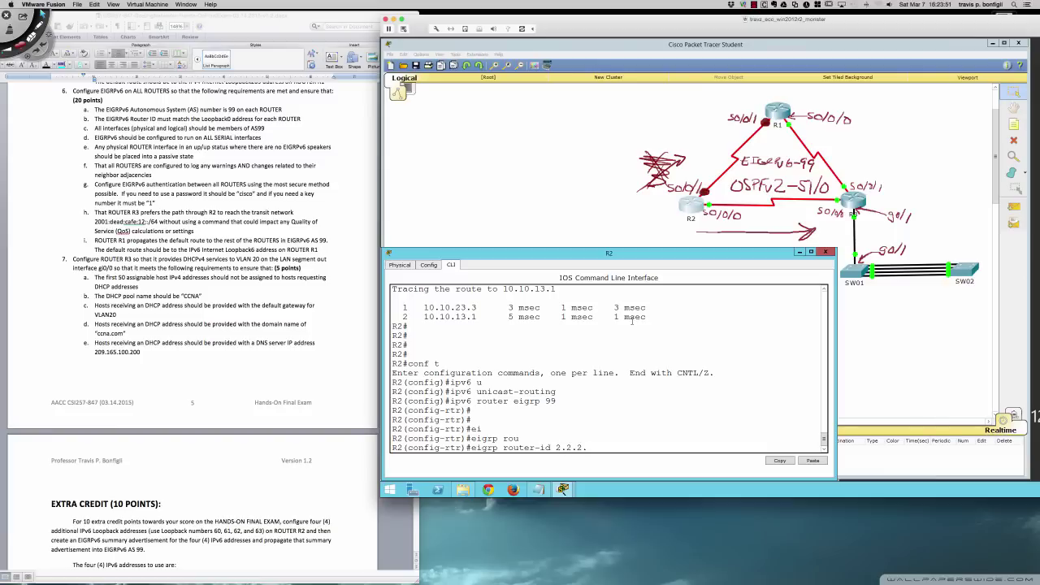
key(Return)
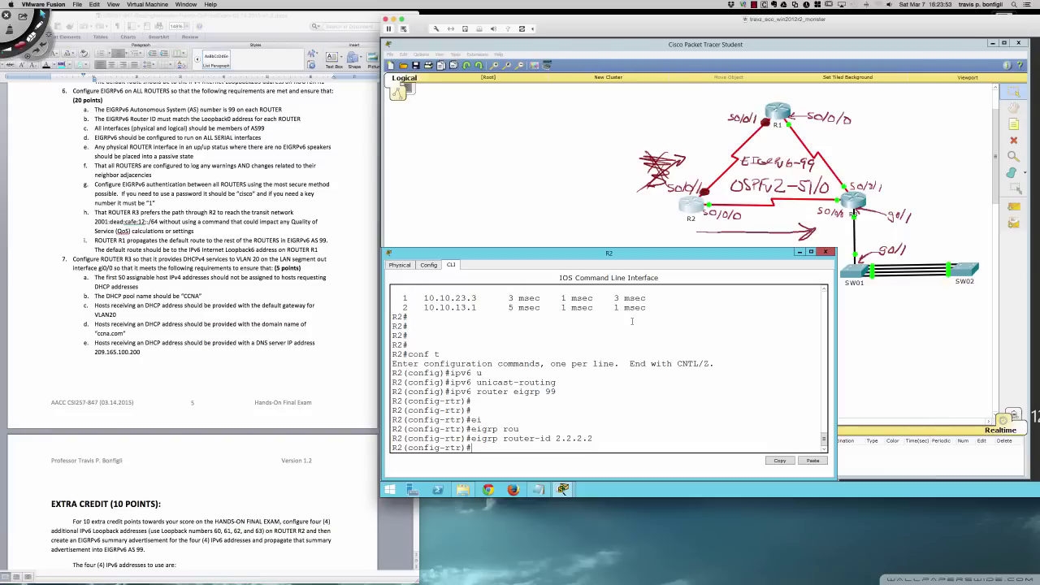
key(Return)
key(Return)
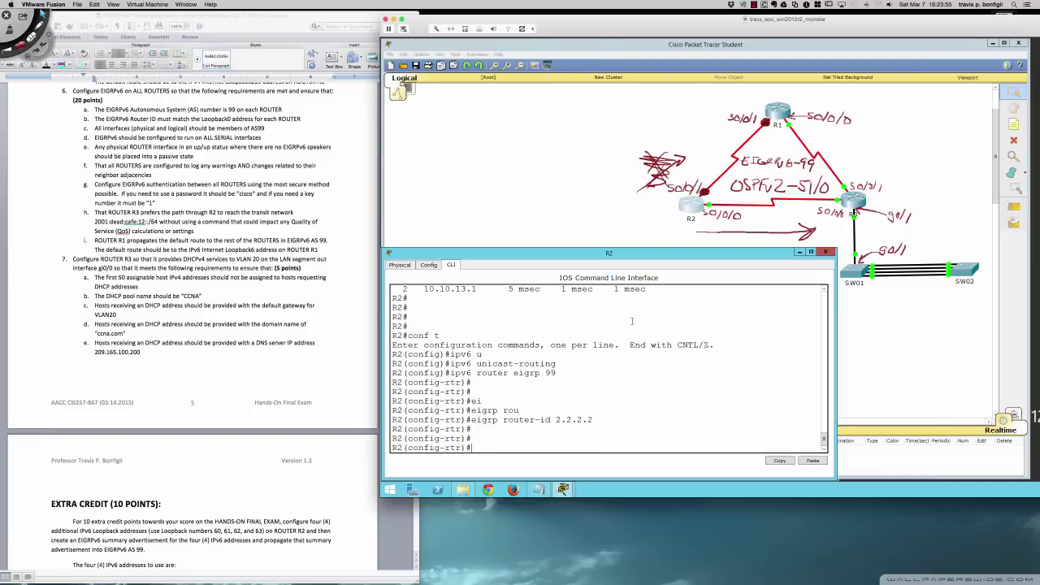
Enable ipv6 eigrp 99 on Loopback0, then remove it again
text(int lo0)
key(Return)
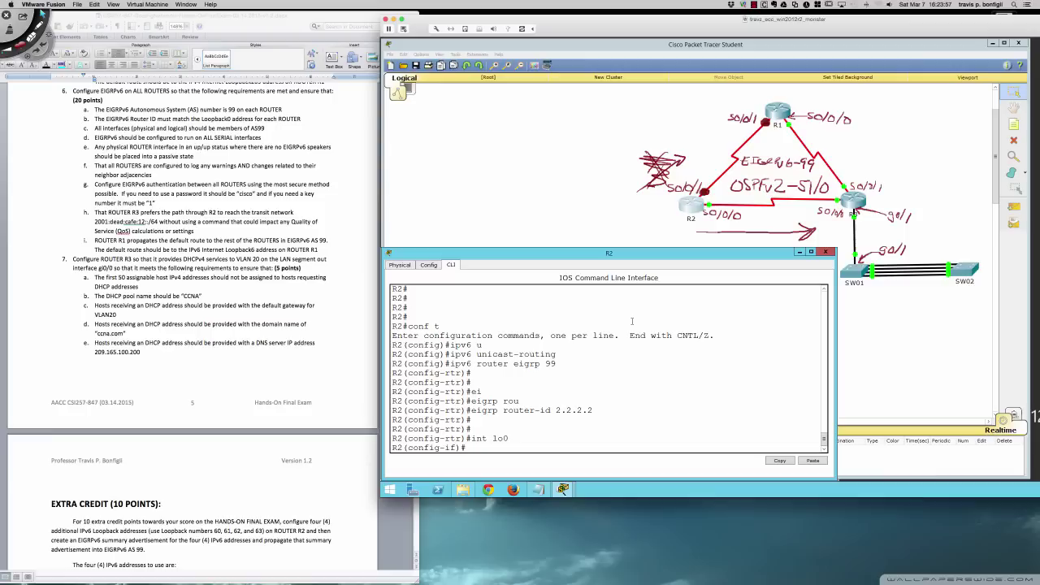
text(ipv6 eigrp 99)
key(Return)
text(int)
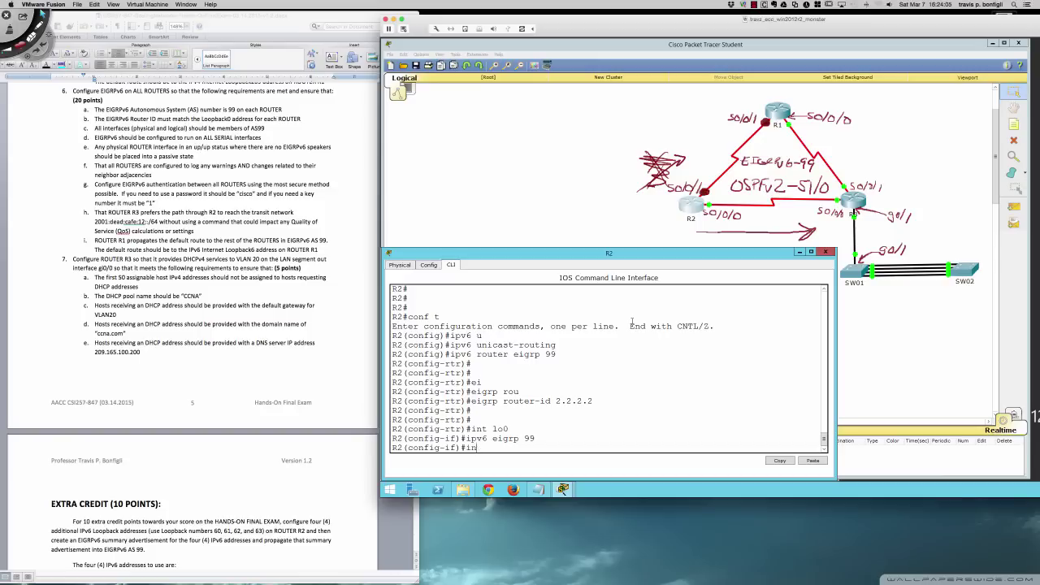
key(BackSpace)
key(BackSpace)
text(no)
key(Up)
key(ctrl+a)
text(no)
key(Return)
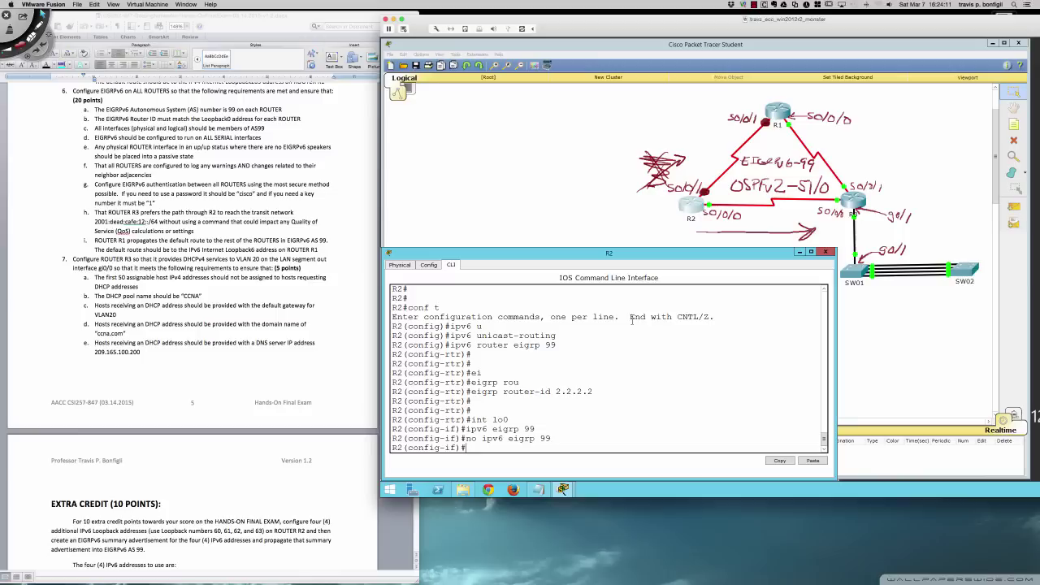
key(Return)
key(Return)
Enable EIGRPv6 AS 99 on Loopback6, Serial0/0/0 and Serial0/0/1
text(int l)
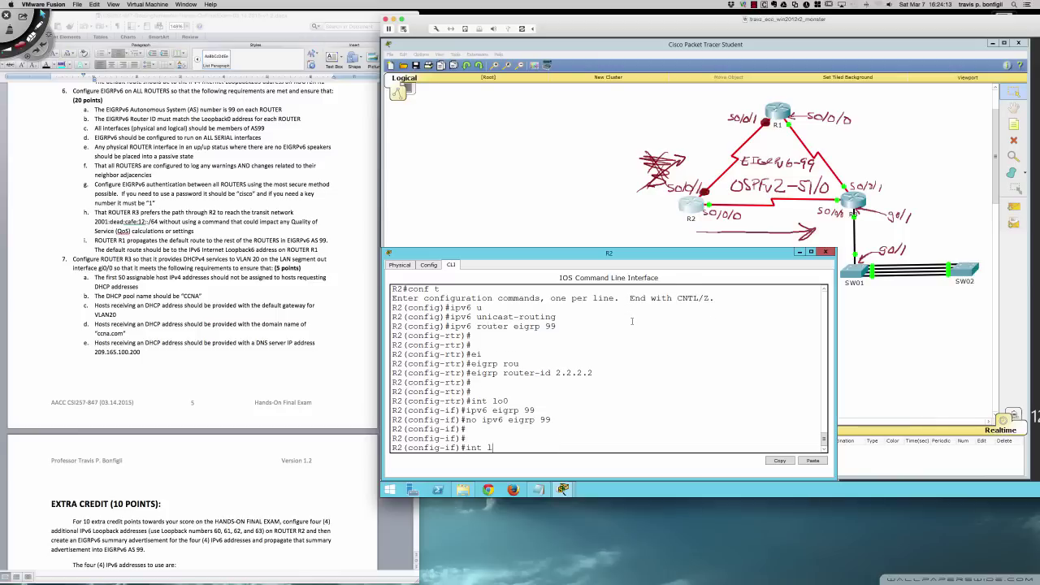
text(o6)
key(Return)
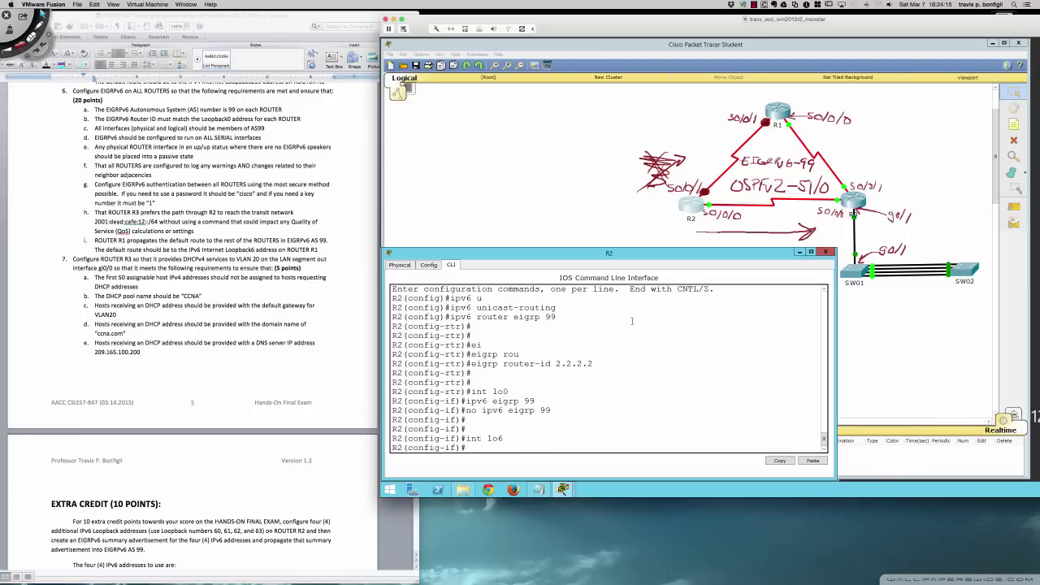
text(no ipv6 eigrp 99)
key(Up)
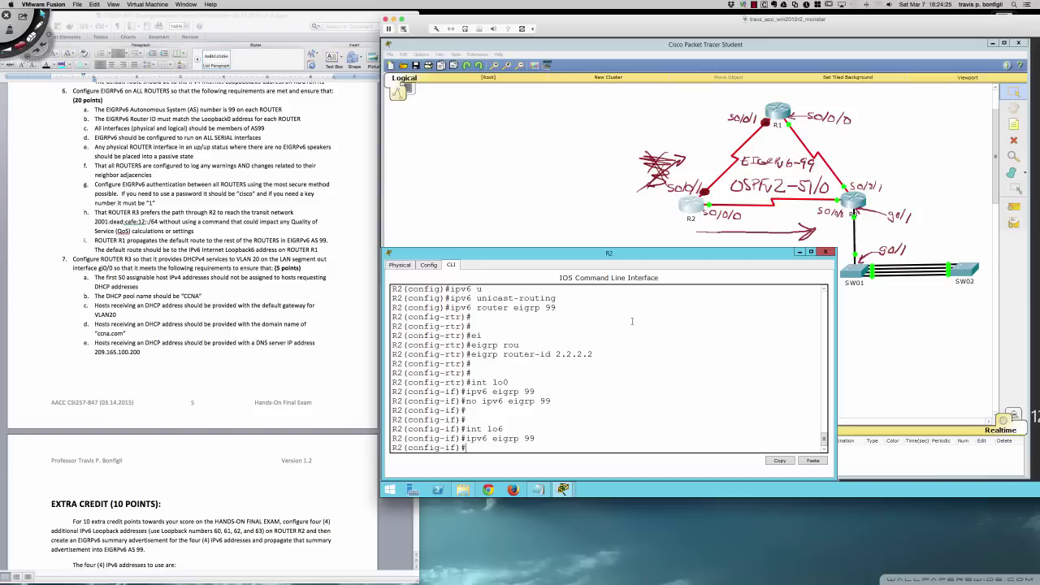
text(int s0/0/0)
key(Return)
text(ipv6 eigrp 99)
key(Return)
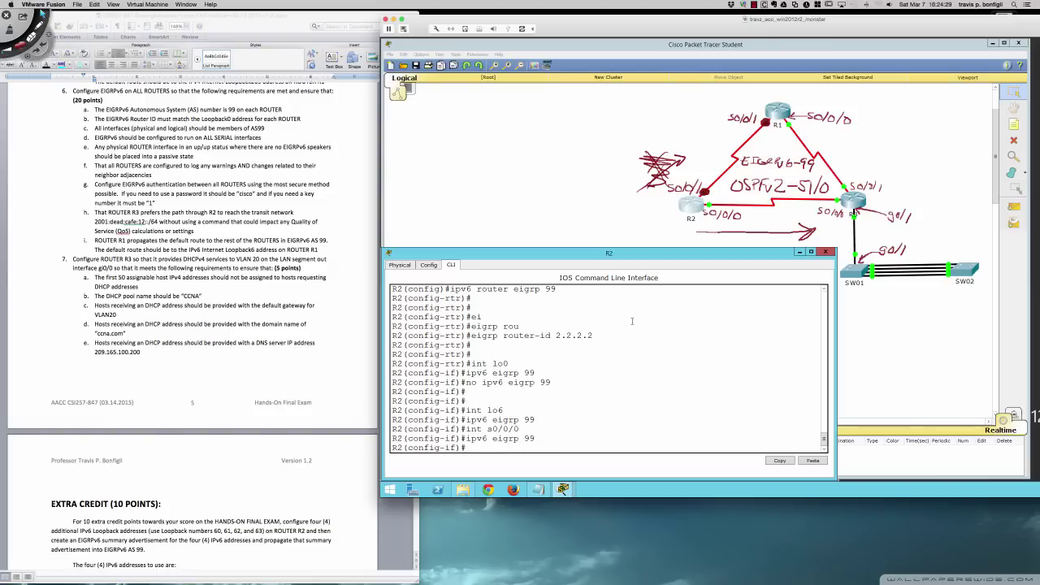
key(Return)
key(Return)
key(Return)
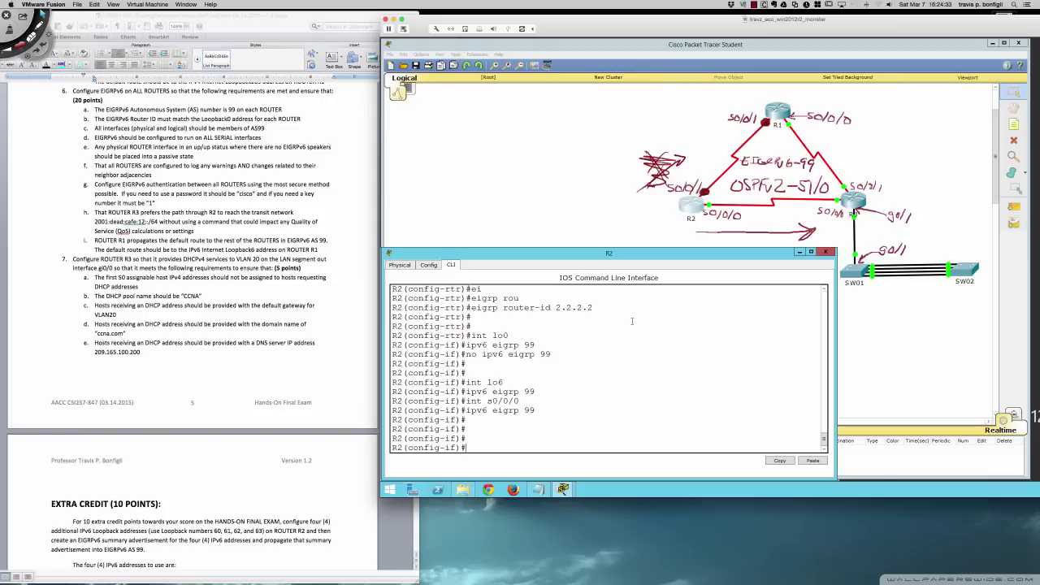
text(int s0/0/1)
key(Return)
text(ipv6 eigrp 99)
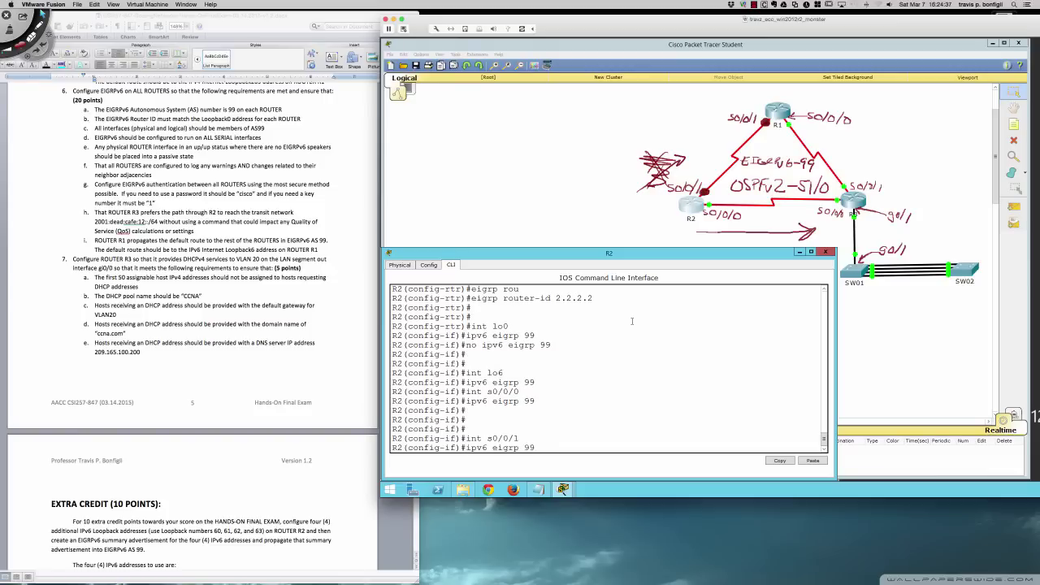
key(Return)
key(Return)
key(Return)
key(Return)
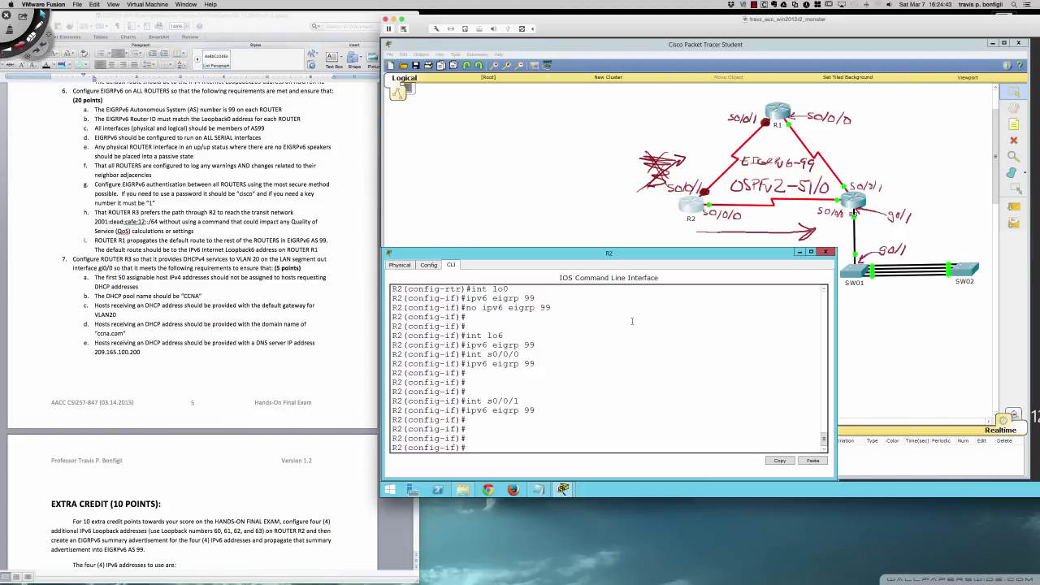
Confirm R2's IPv6 table shows only connected routes, then re-enter ipv6 router eigrp 99
key(Return)
key(Return)
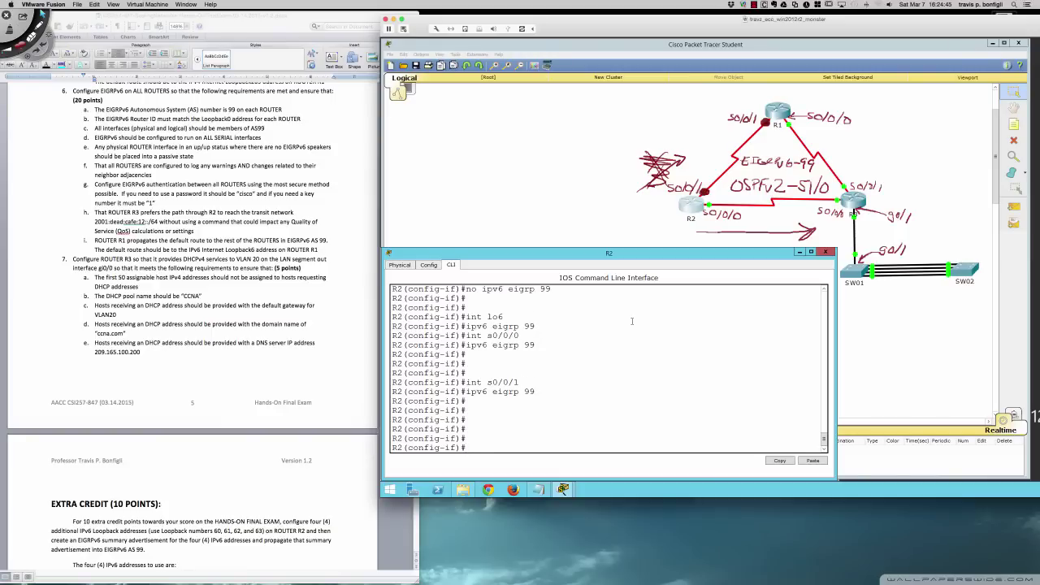
text(do sh ipv6 route)
key(Return)
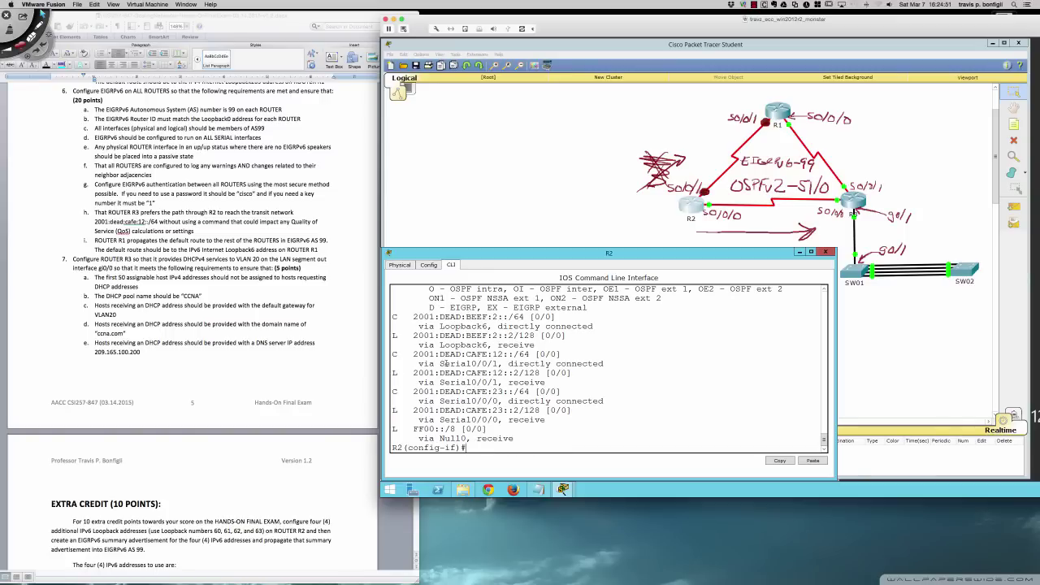
scroll(445, 363, up, 4)
scroll(445, 362, down, 5)
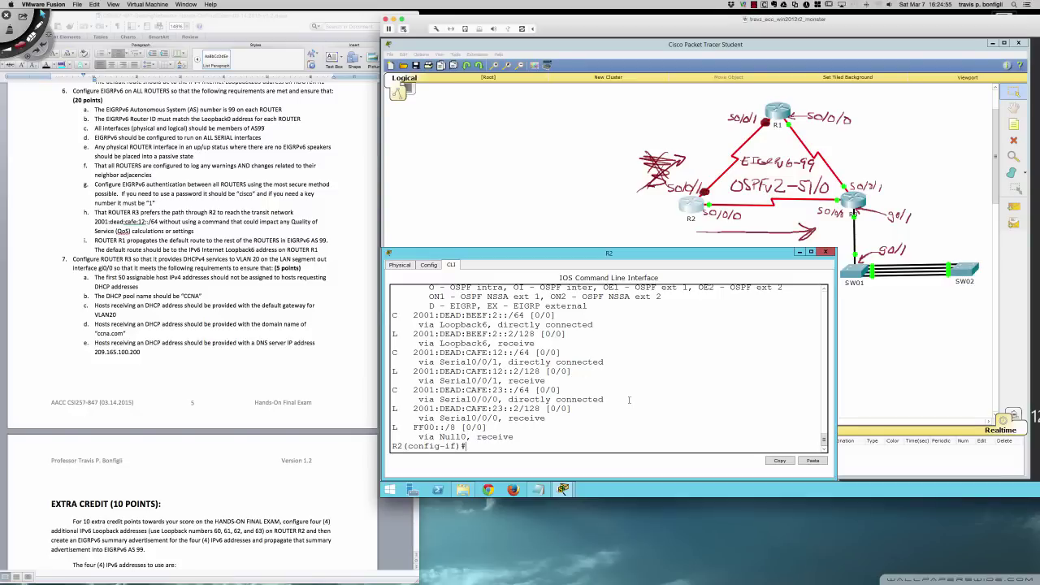
text(exit)
key(Return)
text(ip)
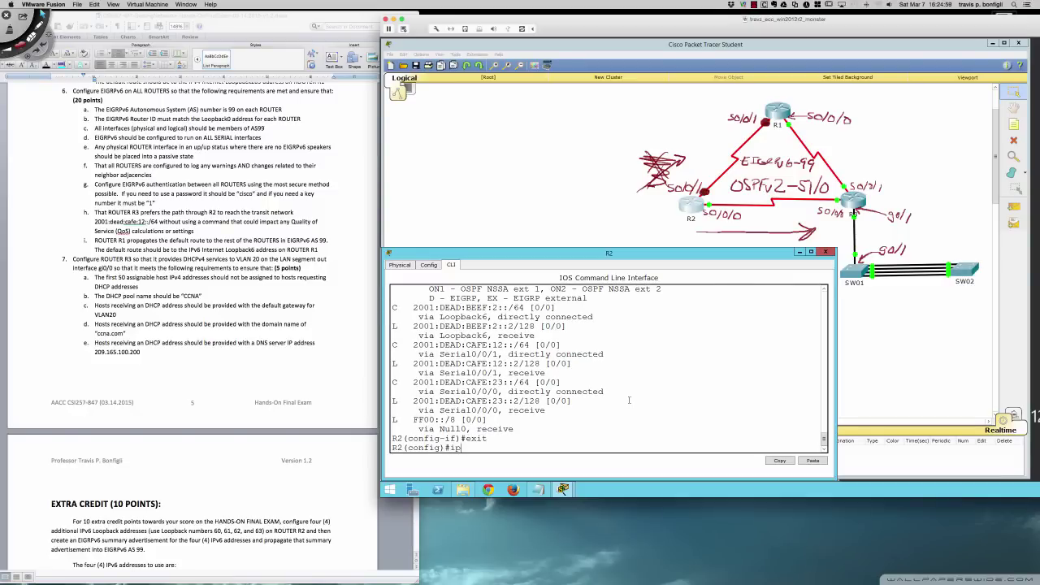
text(v6 router eigrp 99)
Start R2's EIGRPv6 AS 99 process with no shut and exit router config
key(Return)
text(no s)
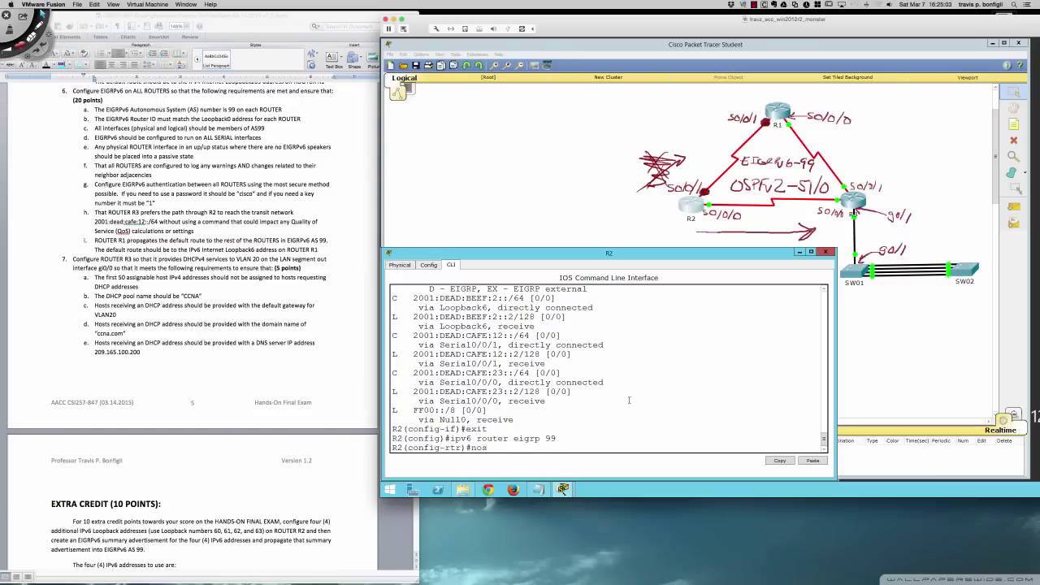
text(hut)
key(Return)
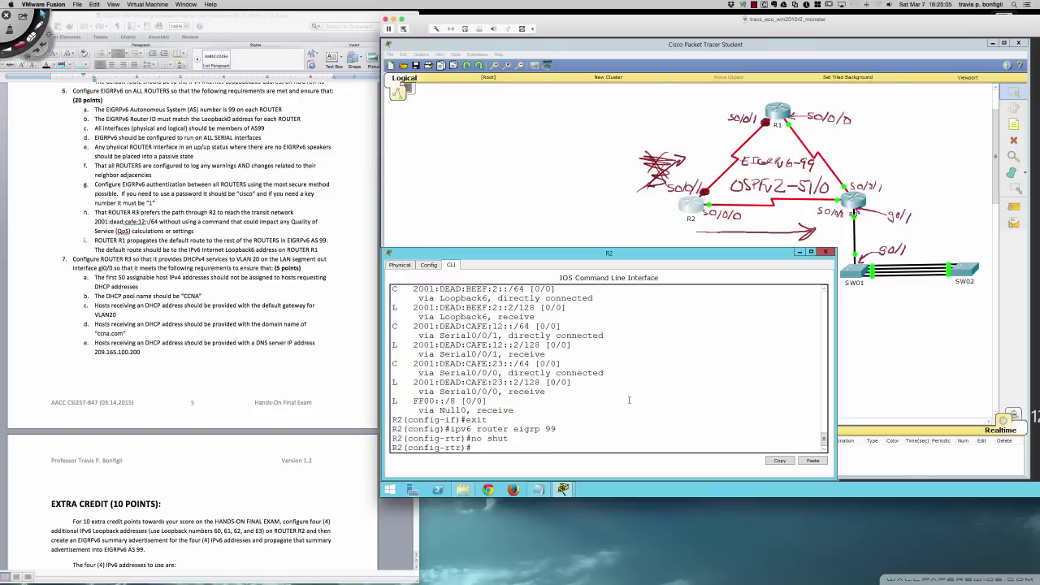
key(Return)
key(Return)
key(Return)
key(Return)
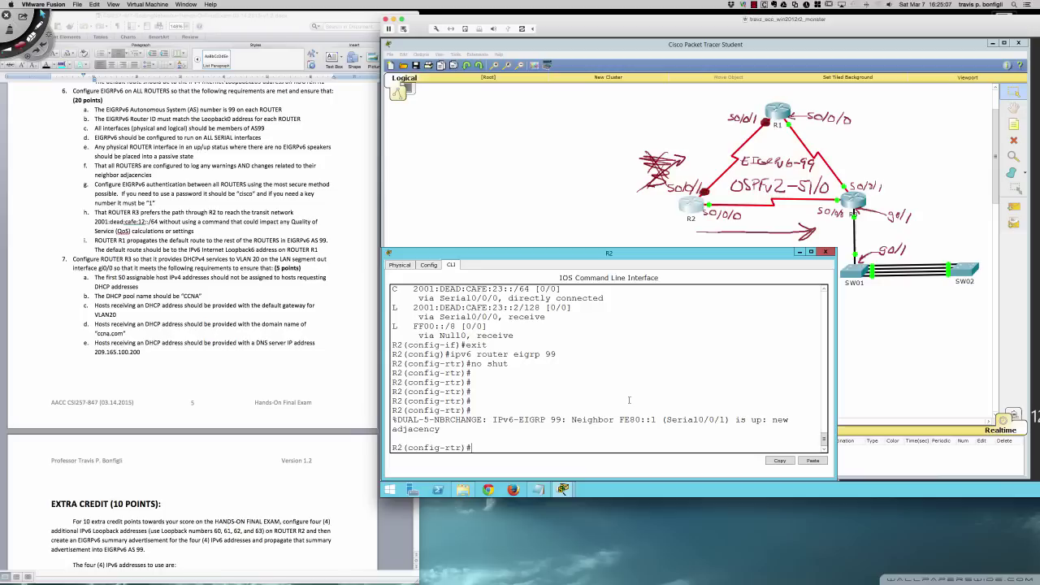
key(Return)
key(Return)
text(e)
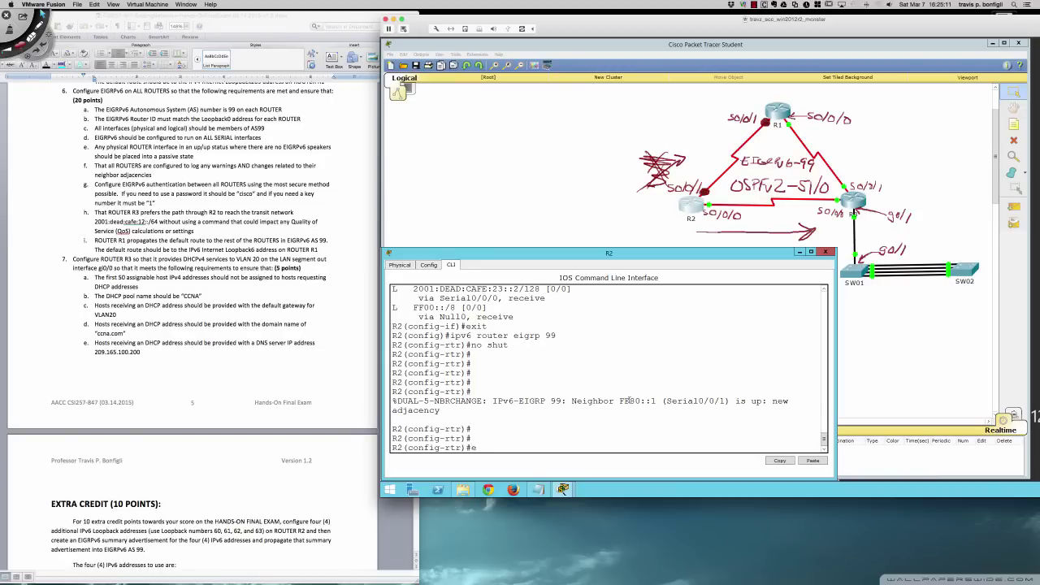
text(xit)
key(Return)
key(Return)
key(Return)
key(Return)
Show R2's IPv6 routes and mark the learned external default route
text(do sh ipv)
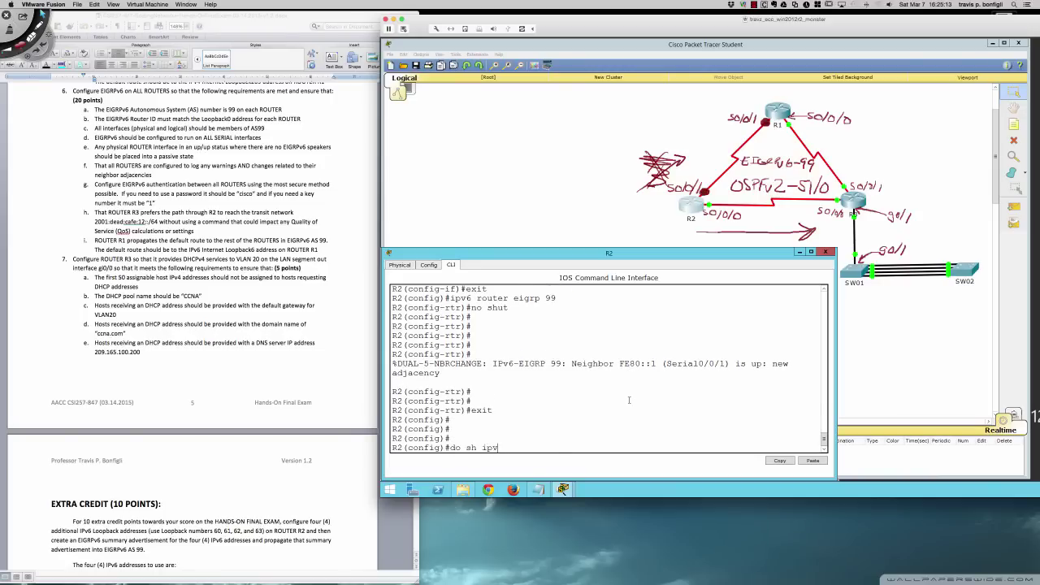
text(6 route)
key(Return)
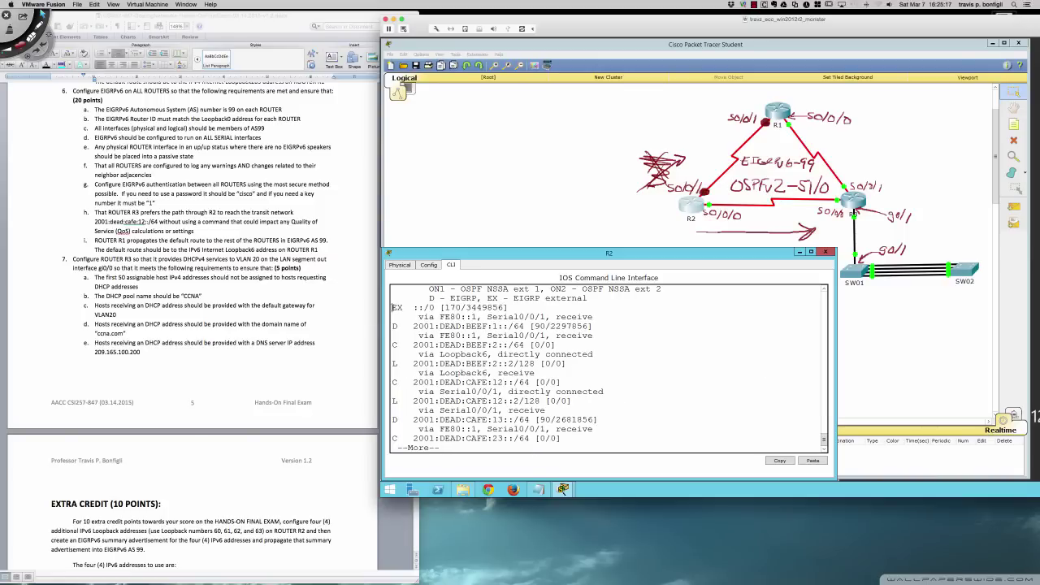
drag(392, 308, 515, 307)
click(620, 338)
key(space)
Ping 2001:dead:beef:1::1 from R2 with 100 percent success, then switch to R3
text(do ping)
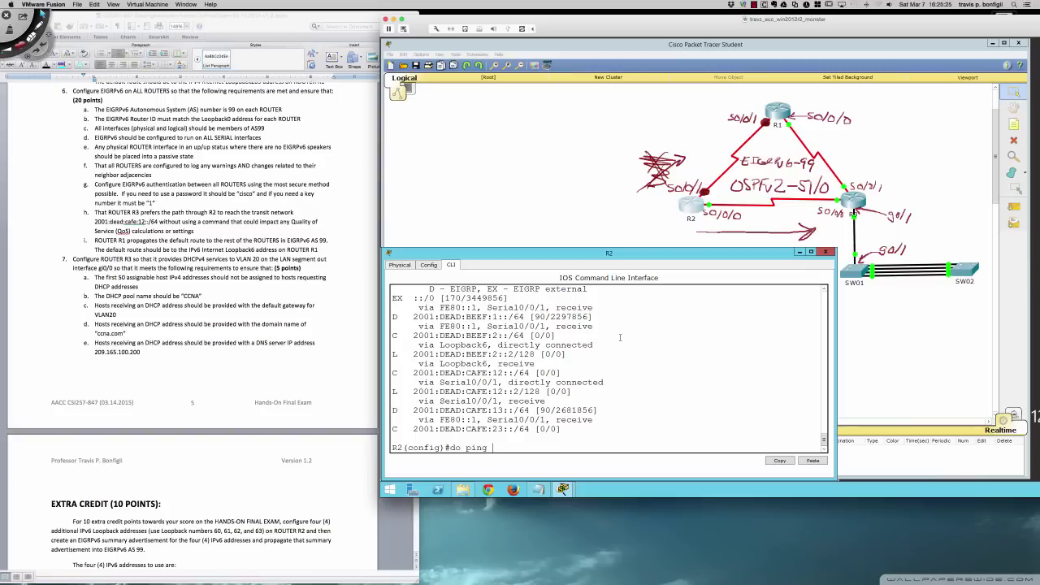
text(2001:dead:beef:1::1)
key(Return)
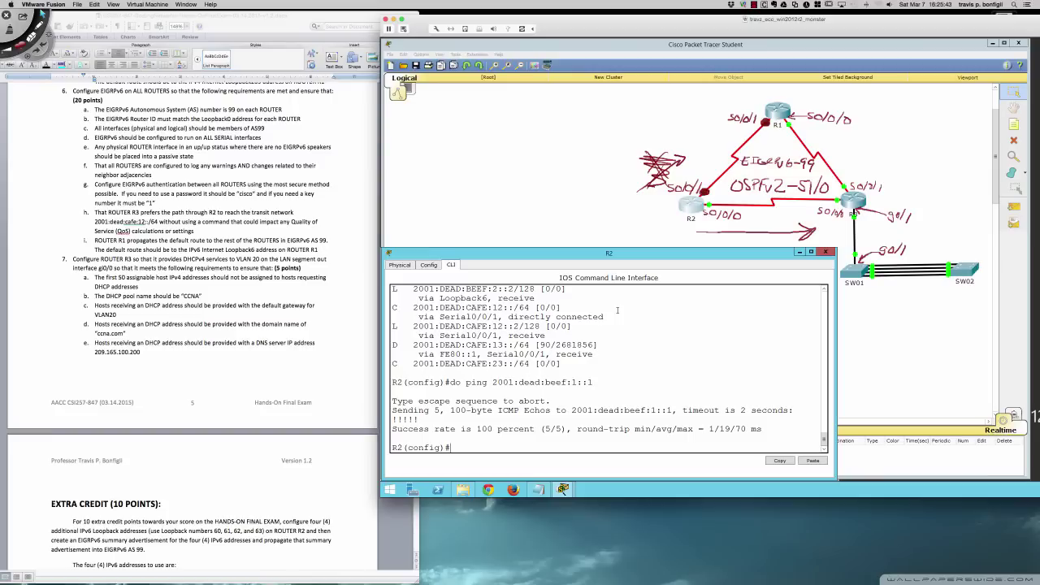
click(852, 202)
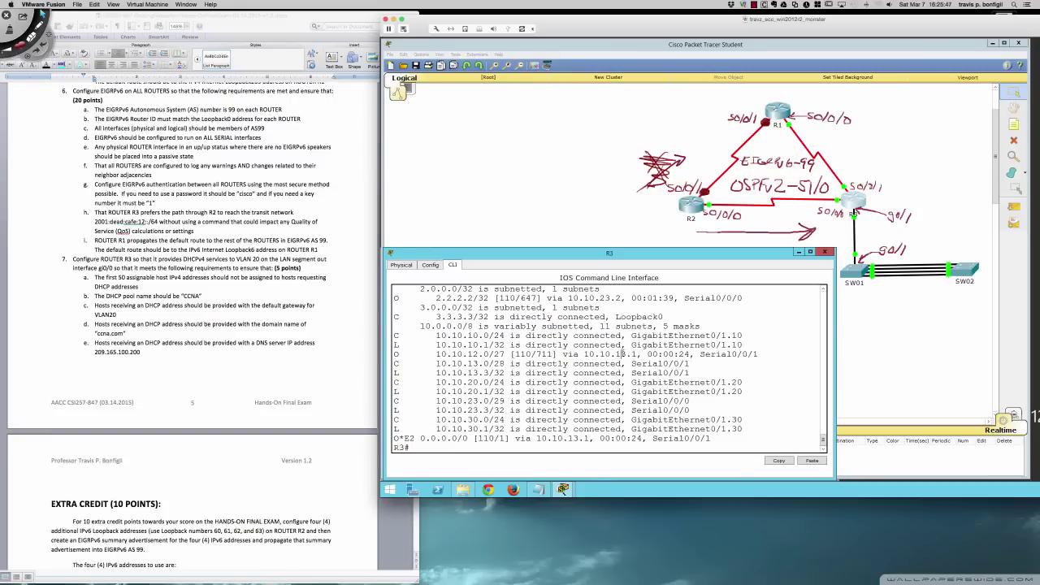
Enable IPv6 unicast routing on R3 and start EIGRPv6 AS 99 with router ID 3.3.3.3
key(Return)
key(Return)
key(Return)
key(Return)
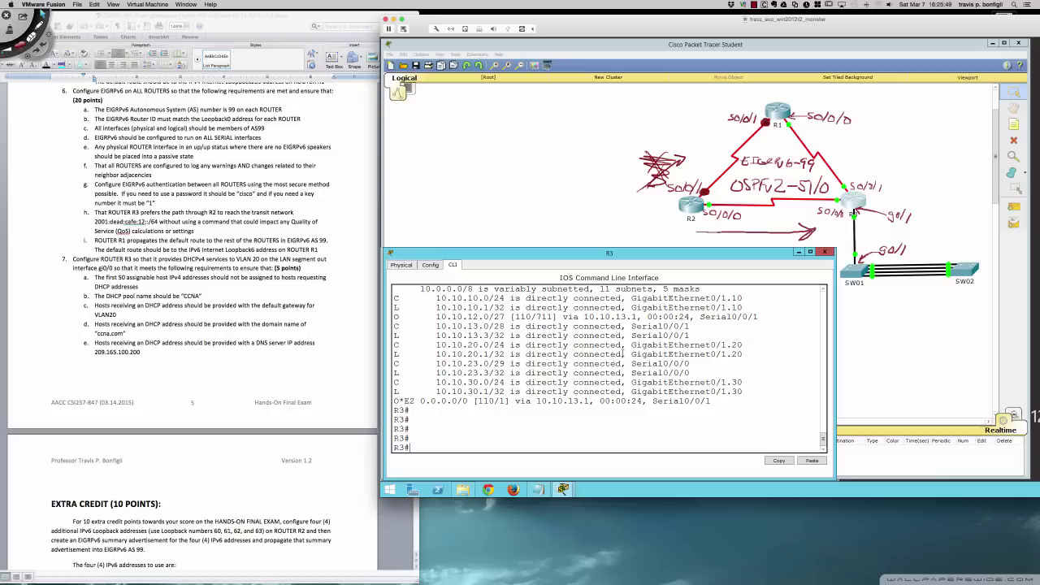
text(conf t)
key(Return)
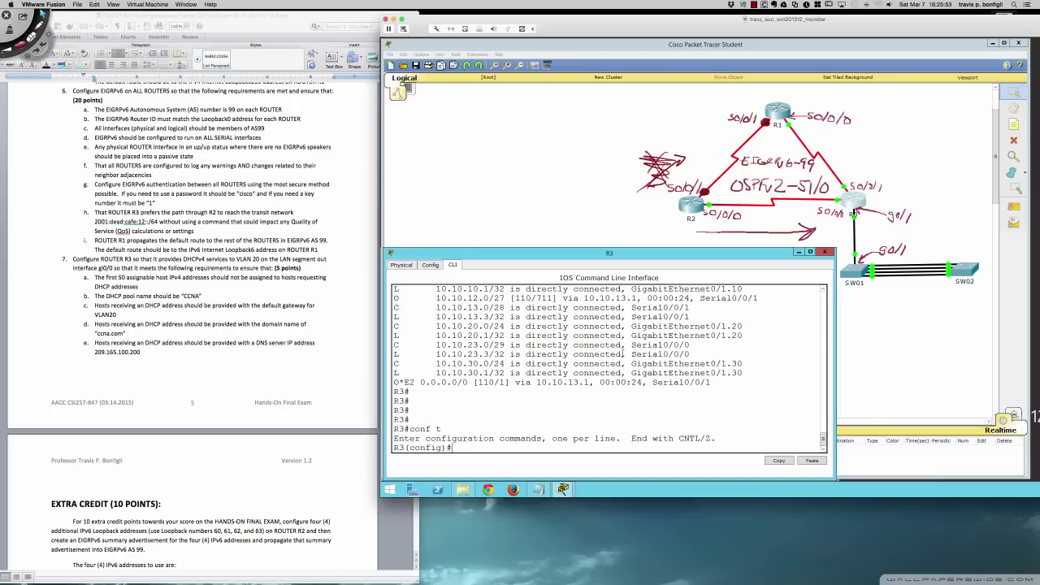
text(ipv6 un)
key(Tab)
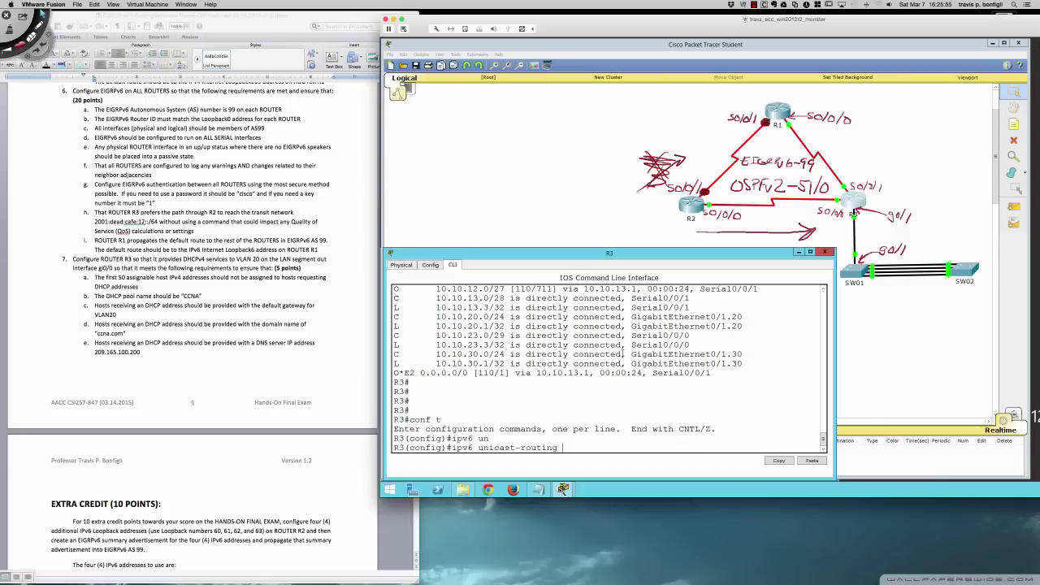
key(Return)
text(ipv6)
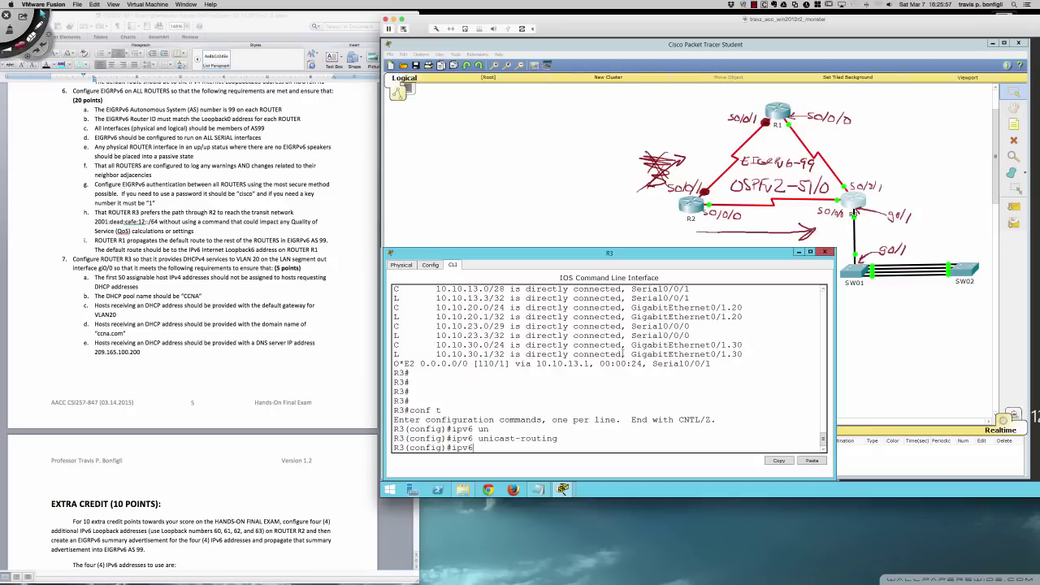
text( router eigrp 99)
key(Return)
text(ei)
key(Tab)
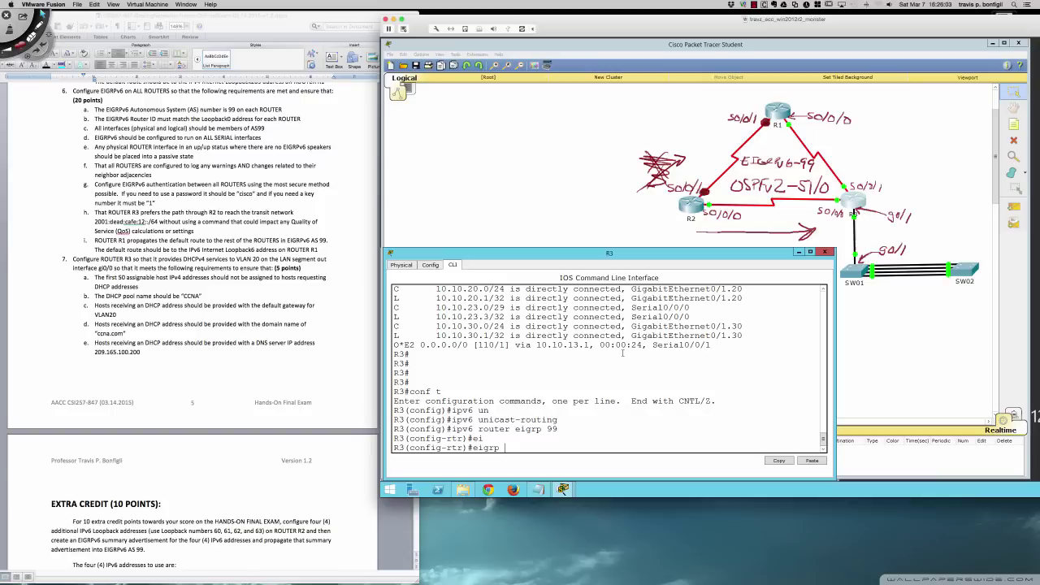
text(rou)
key(Tab)
text(3.3)
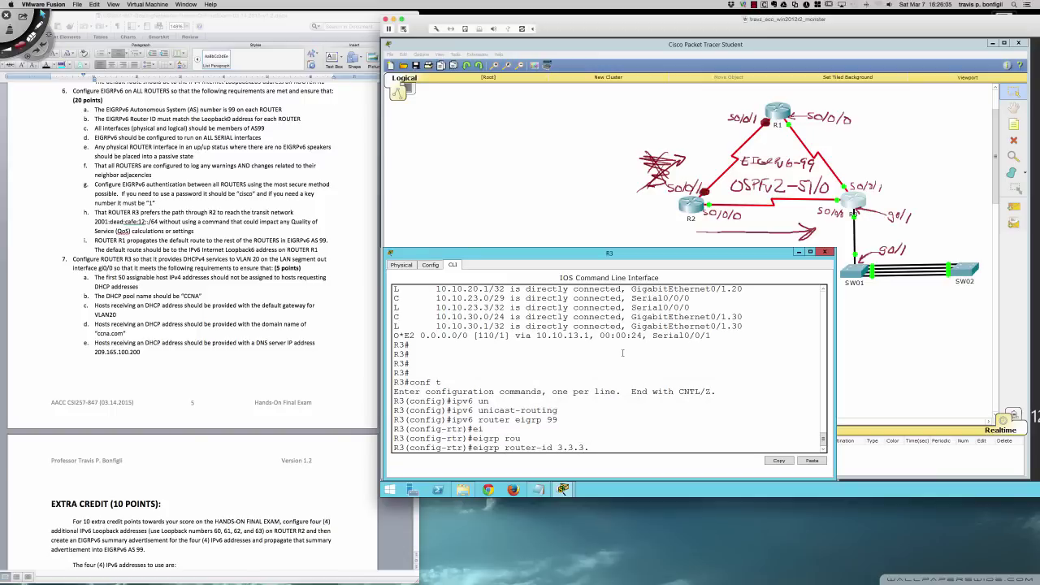
text(.3.3)
key(Return)
key(Return)
key(Return)
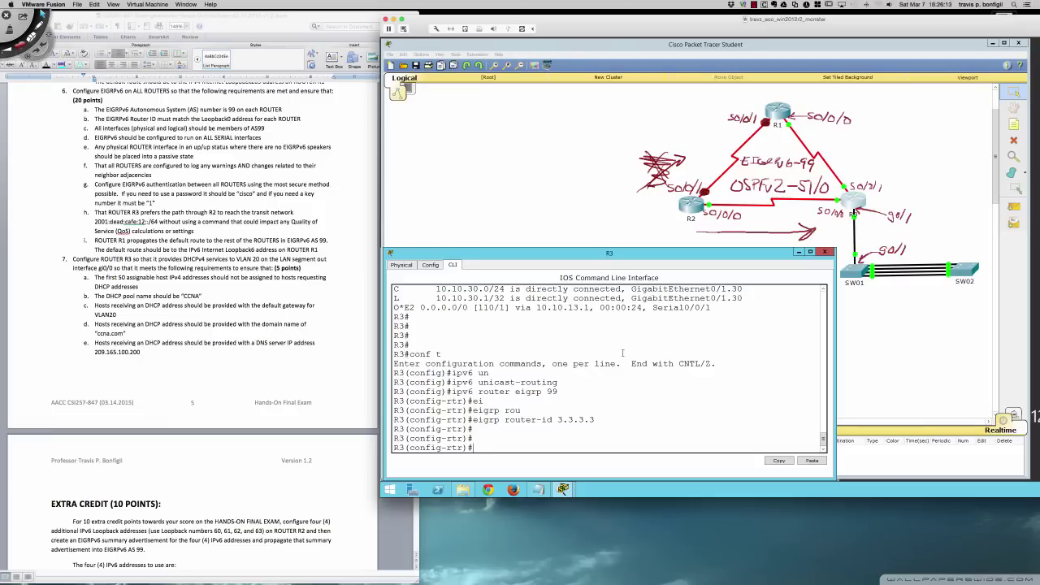
Enable ipv6 eigrp 99 on Loopback6, Serial0/0/0 and Serial0/0/1
text(int lo6)
key(Return)
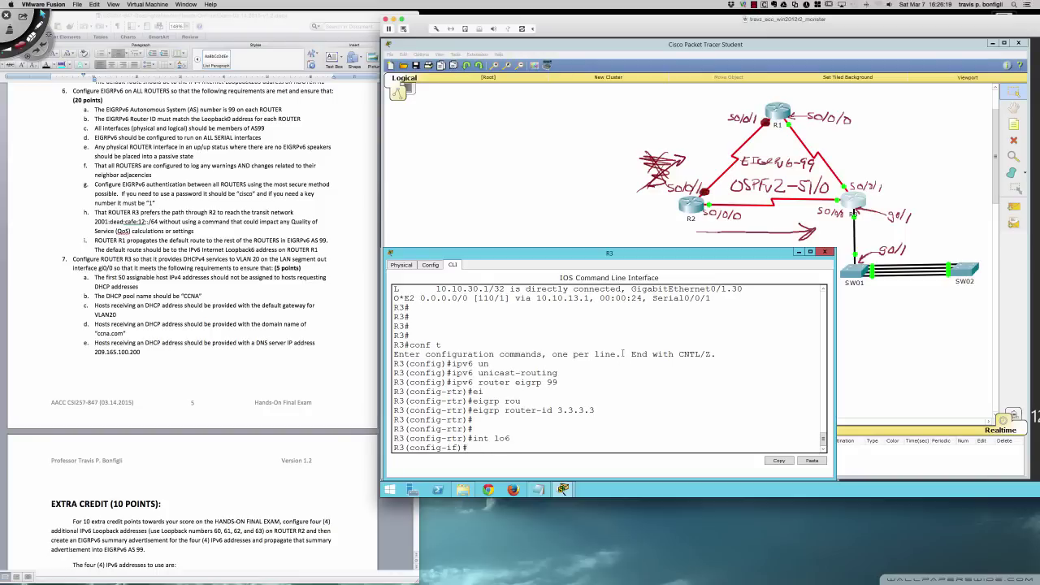
text(ipv6 eigrp 99)
key(Return)
text(int )
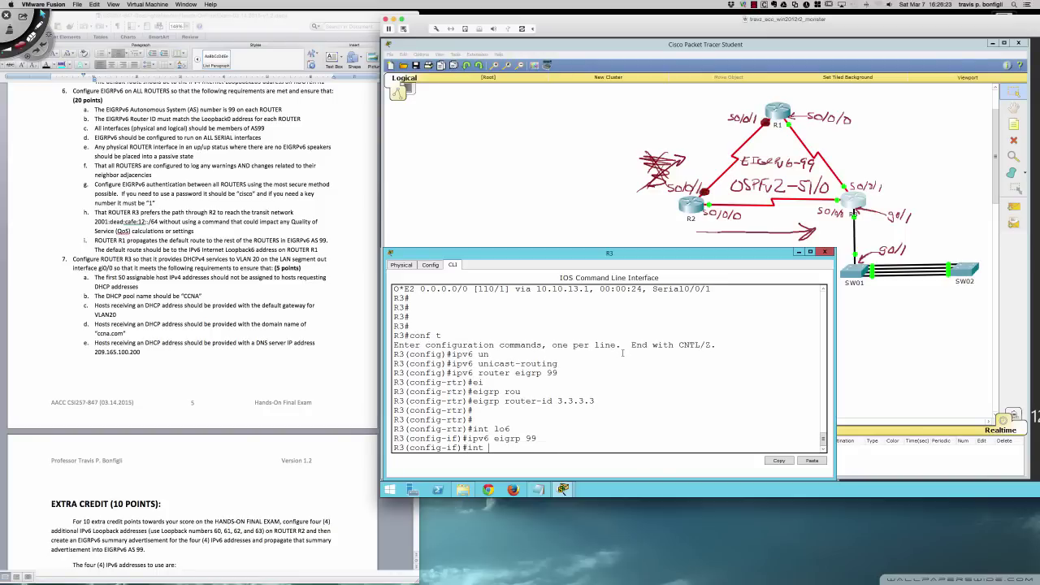
text(s0/0/0)
key(Return)
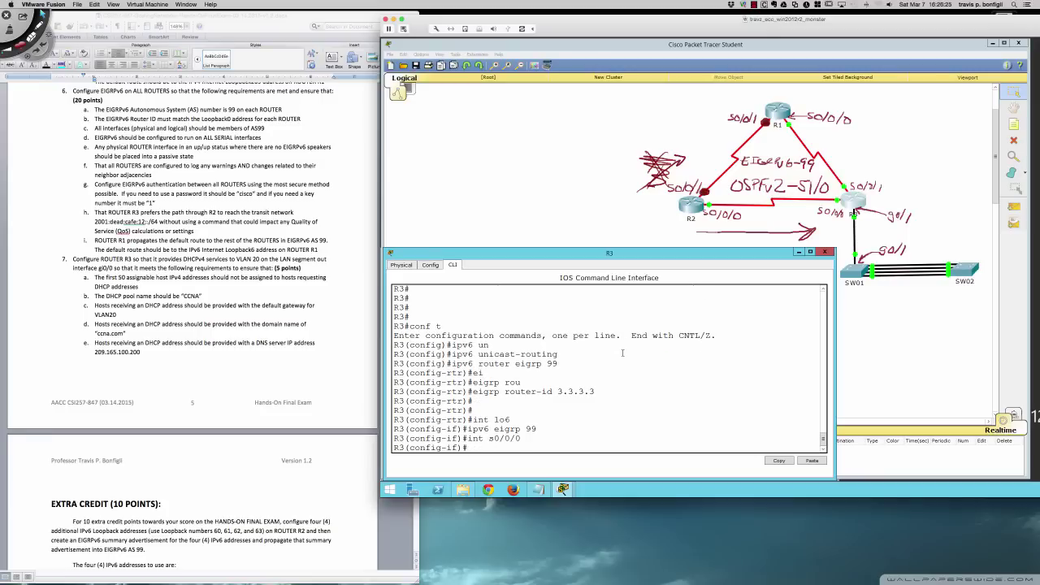
key(Up)
key(Up)
key(Return)
text(int s0/0/1)
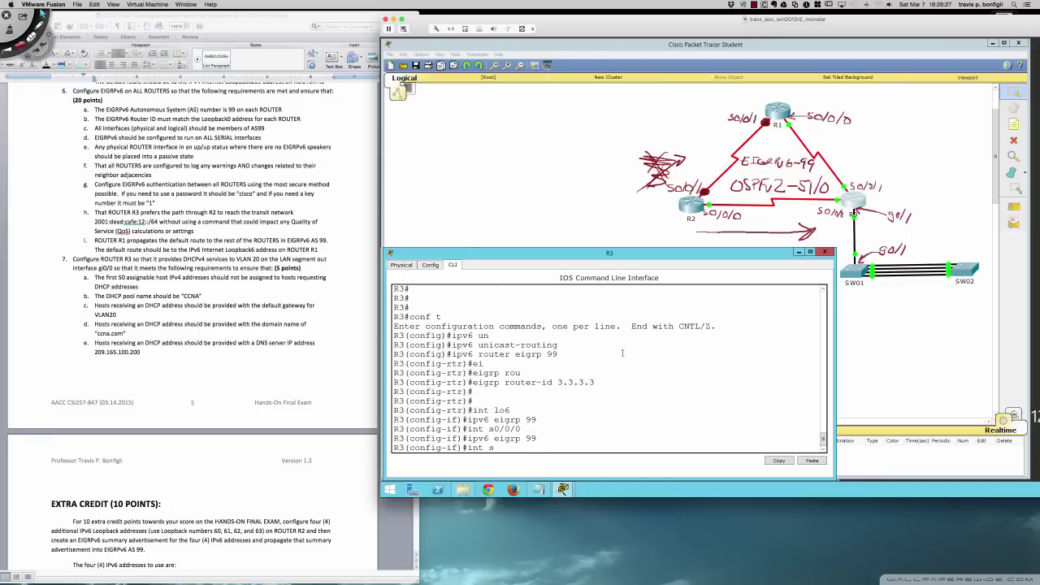
key(Return)
key(Up)
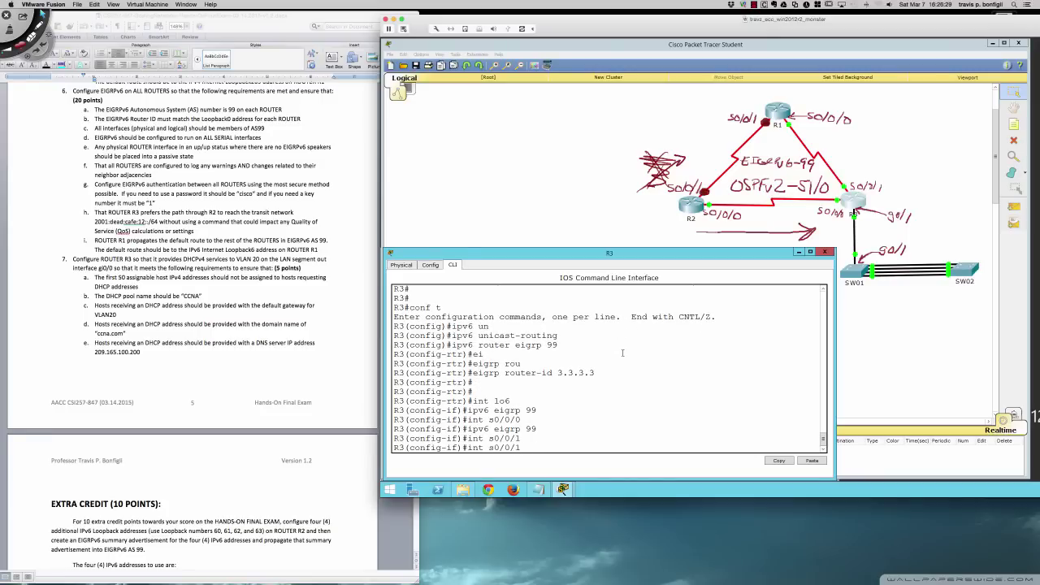
key(Up)
key(Return)
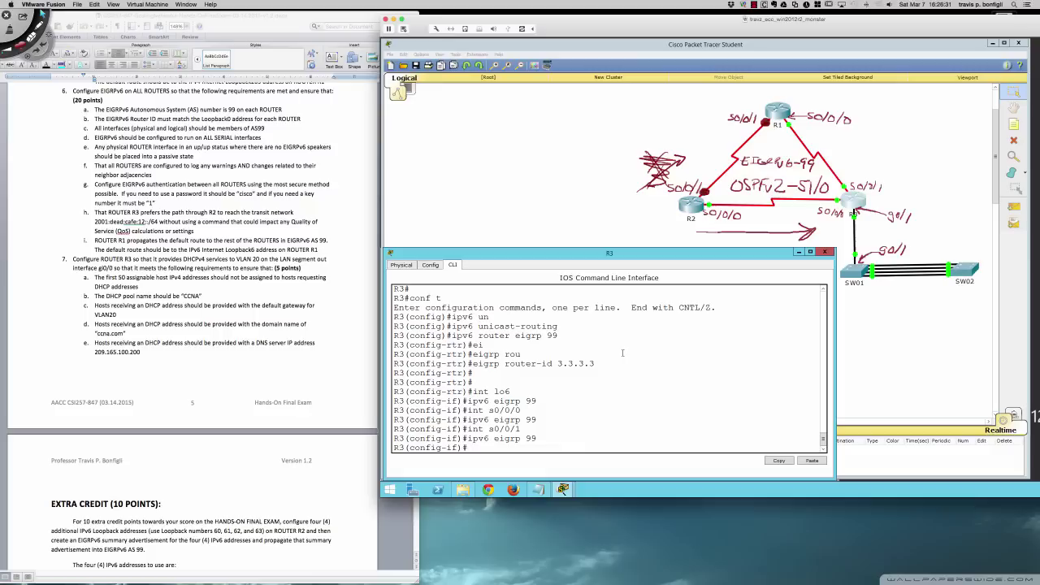
Bring the EIGRPv6 99 process up with no shutdown so both neighbors form
text(ipv6 router eigrp 99)
key(Return)
text(no shut)
key(Return)
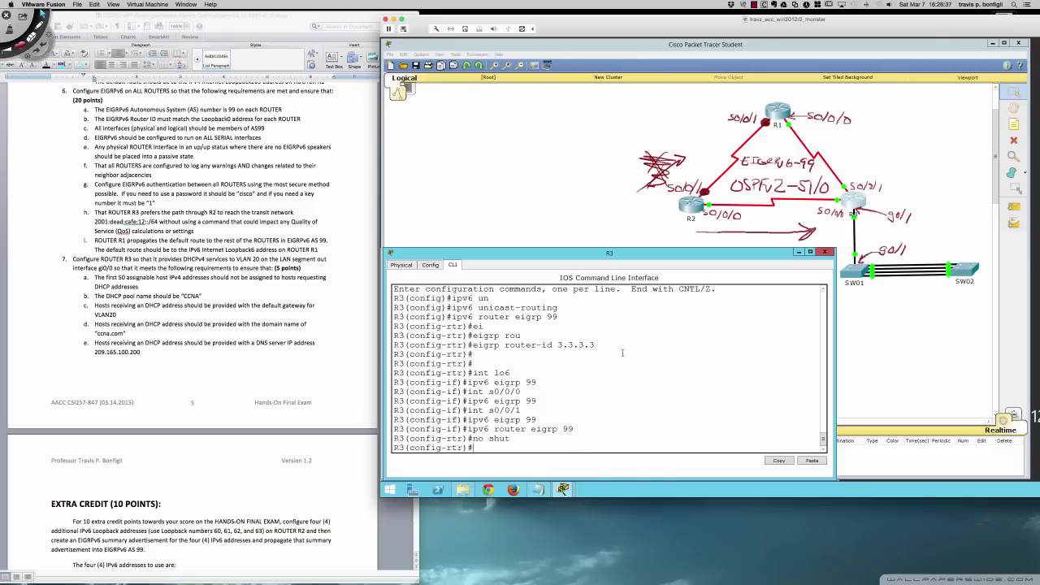
key(Return)
key(Return)
key(Return)
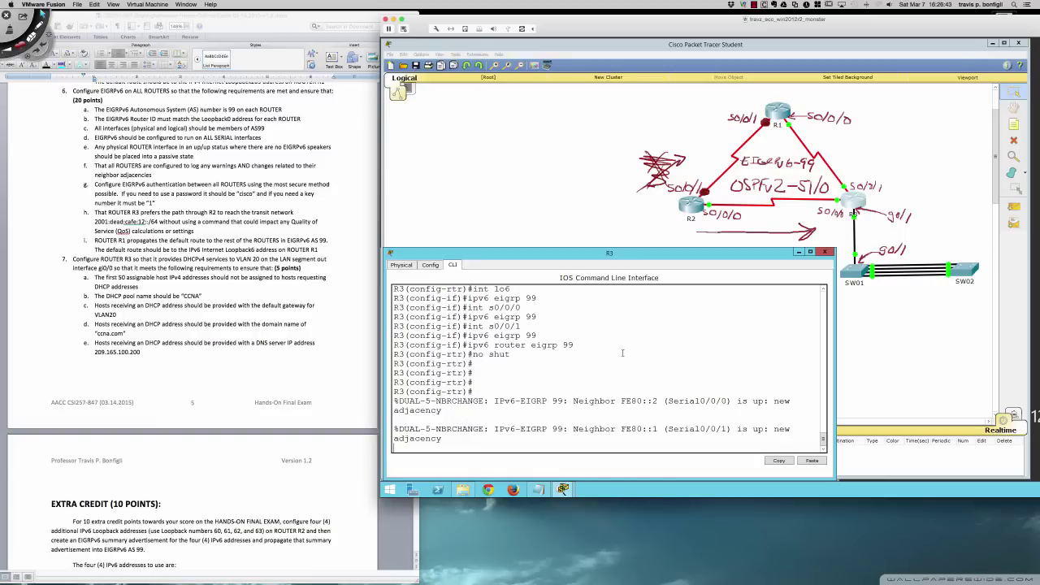
key(Return)
key(Return)
key(Return)
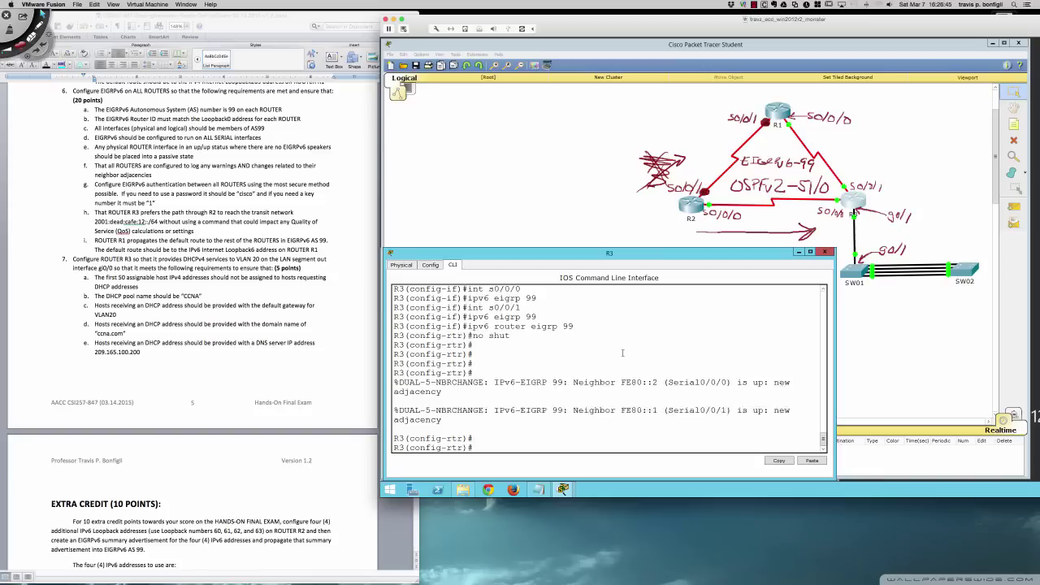
key(Return)
key(Return)
key(Return)
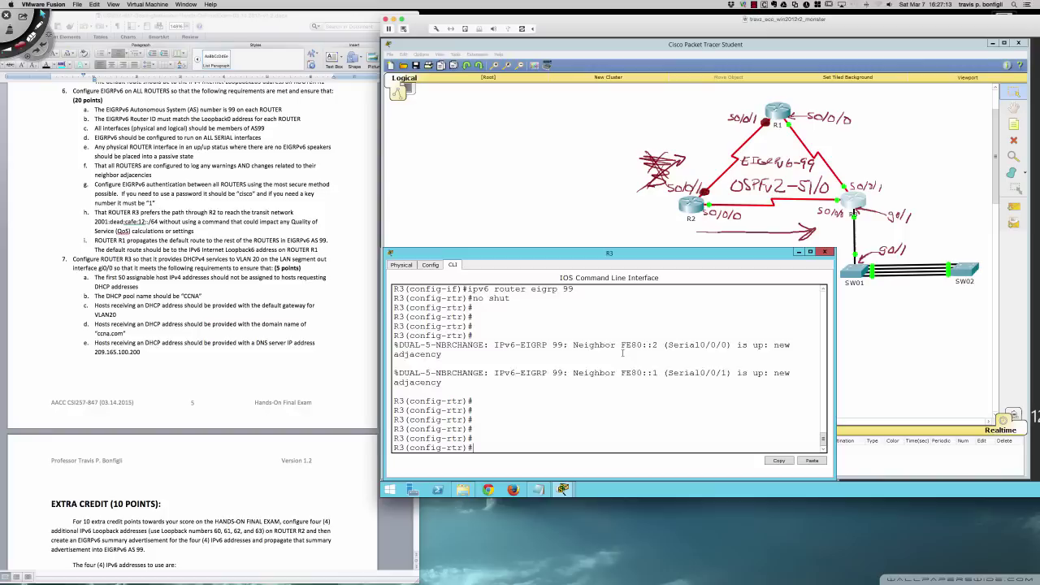
key(Return)
key(Return)
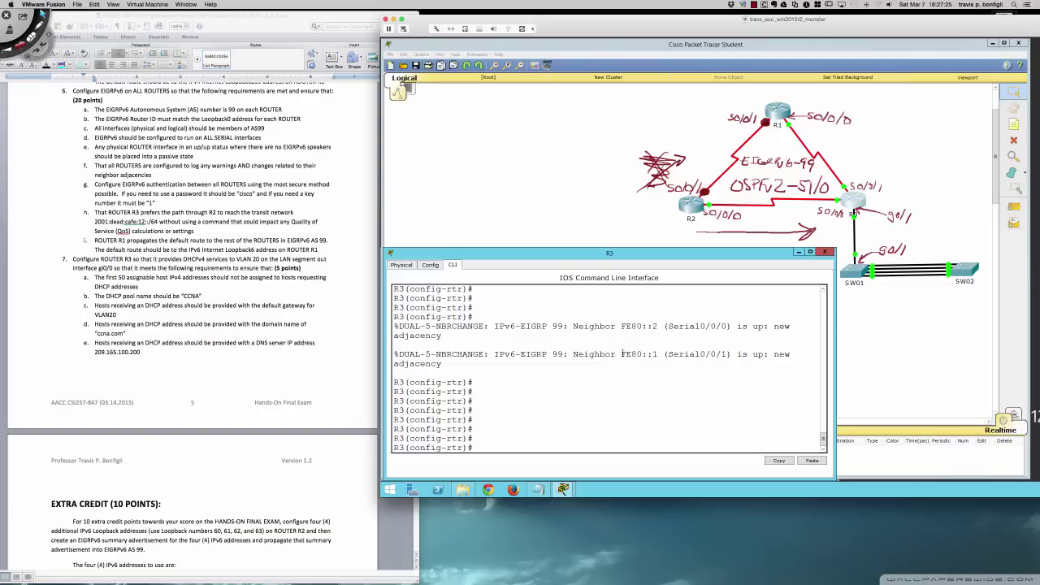
Highlight the R3 path-preference requirement and annotate the R1–R2 and R2–R3 links
scroll(320, 327, up, 4)
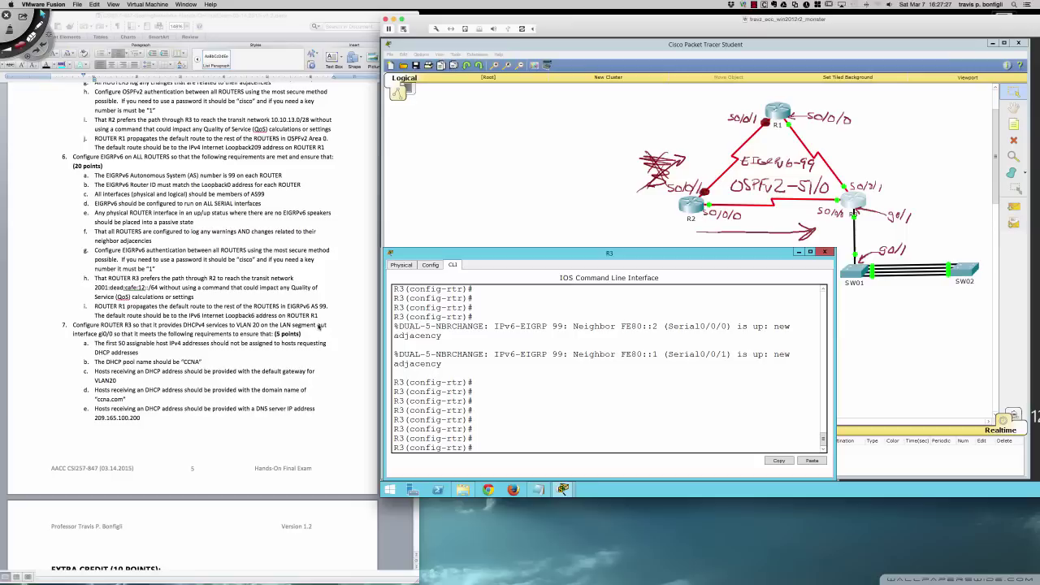
scroll(320, 327, down, 10)
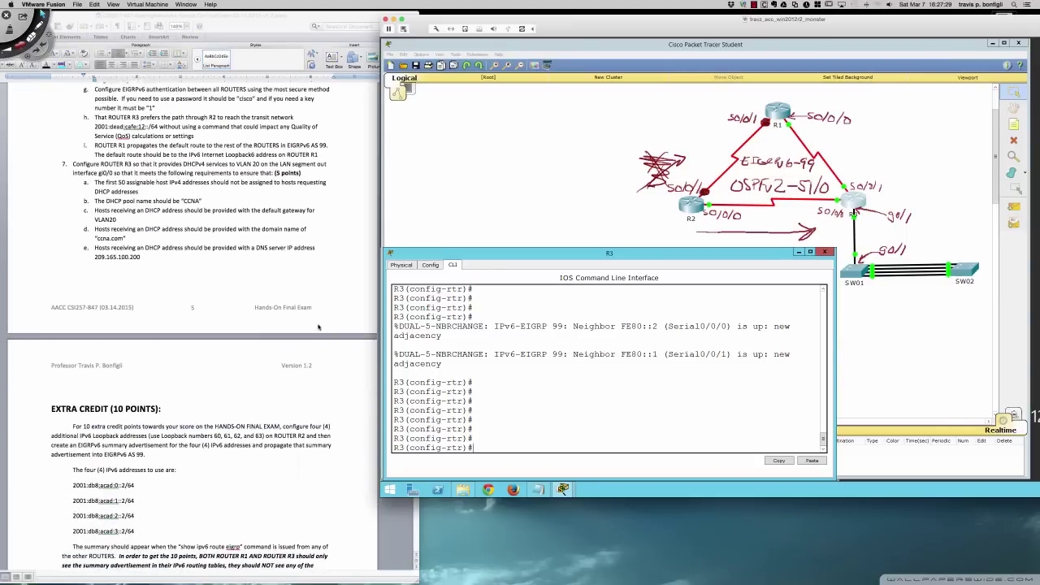
scroll(319, 328, down, 2)
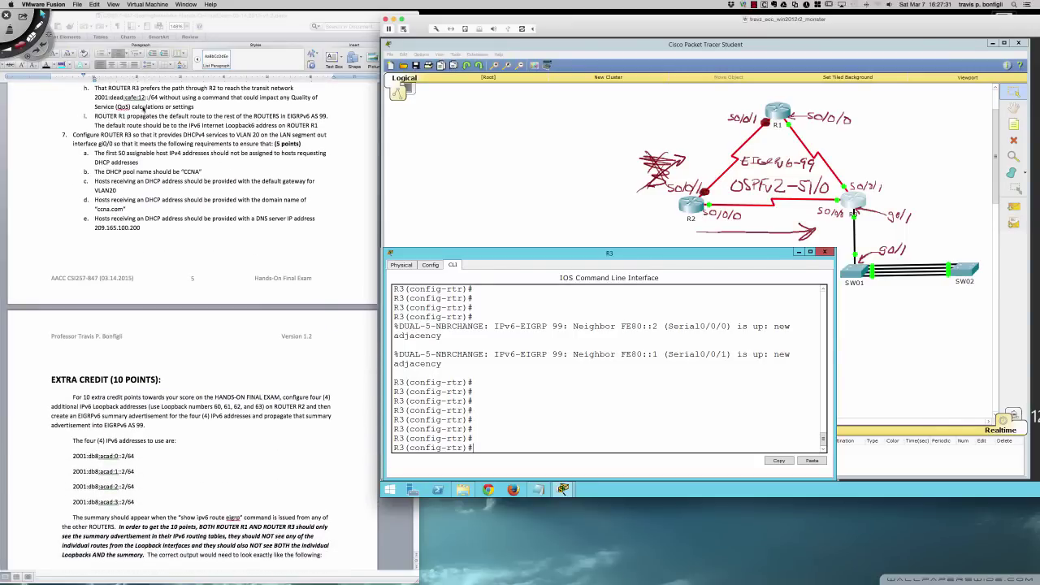
click(126, 94)
drag(109, 87, 227, 96)
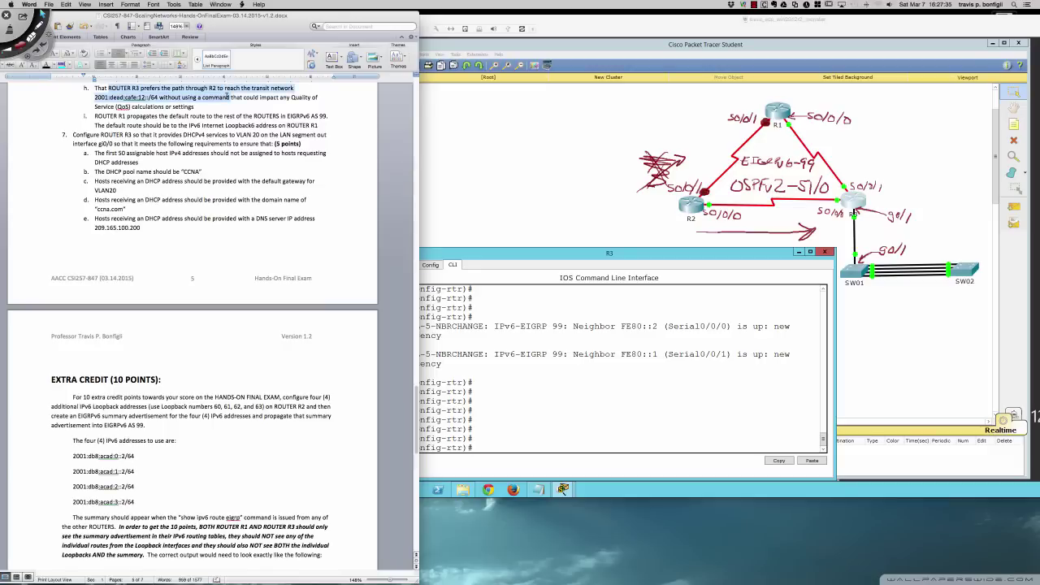
click(529, 258)
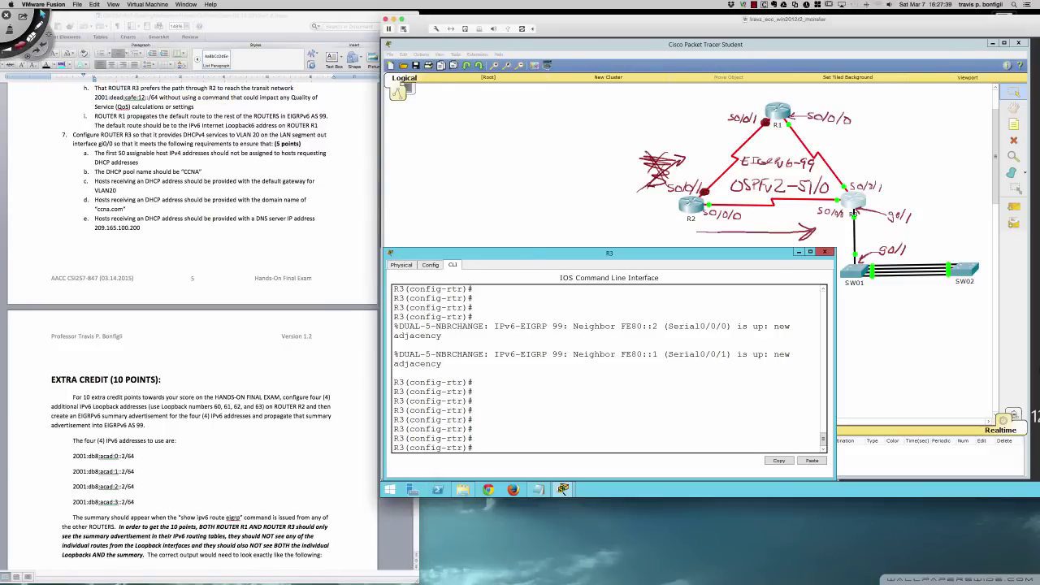
key(super+shift+d)
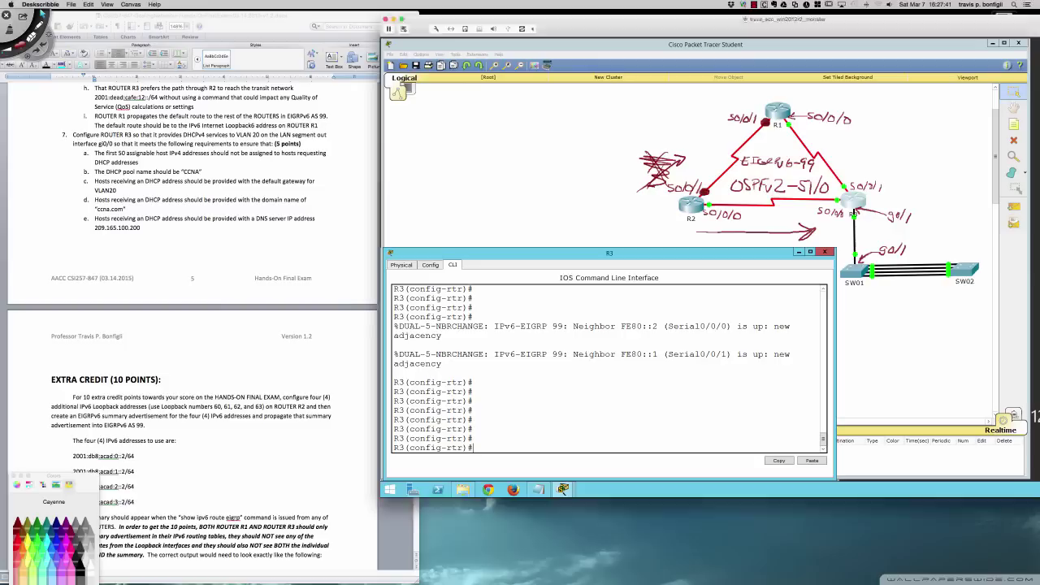
drag(708, 146, 710, 140)
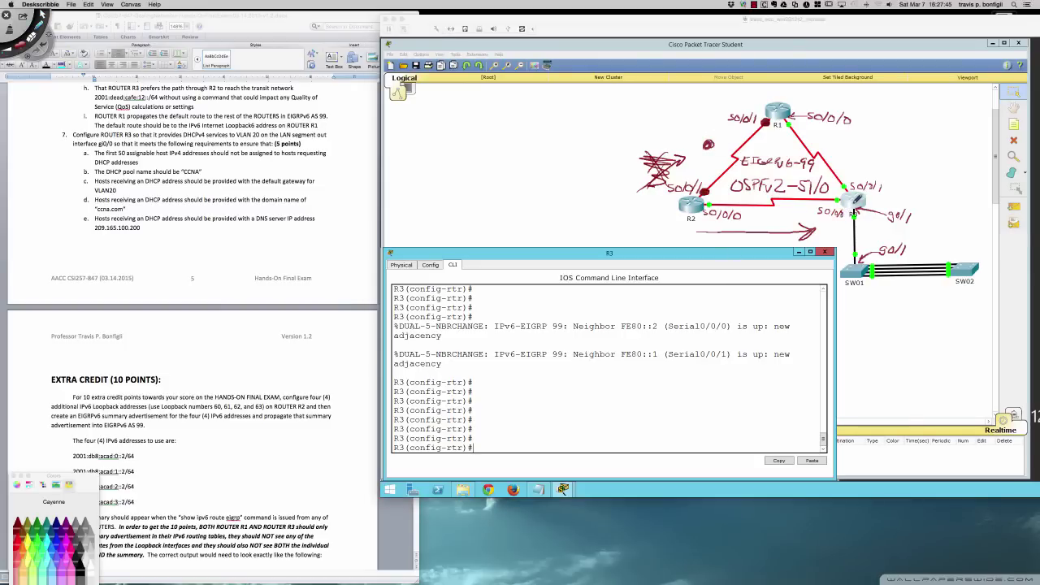
mouse_move(851, 201)
mouse_down()
mouse_move(741, 193)
mouse_move(741, 203)
mouse_move(766, 208)
mouse_up()
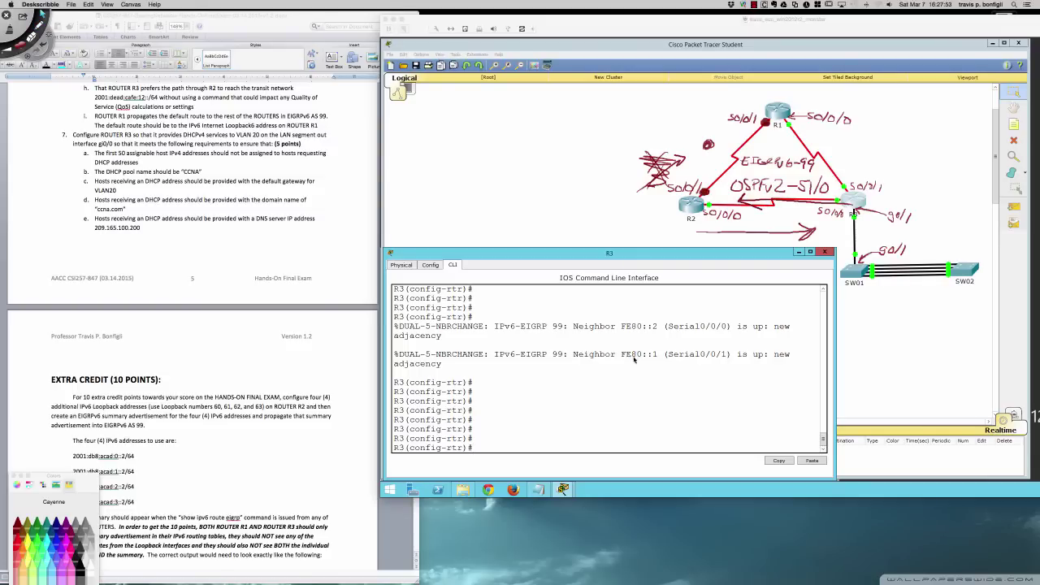
key(Escape)
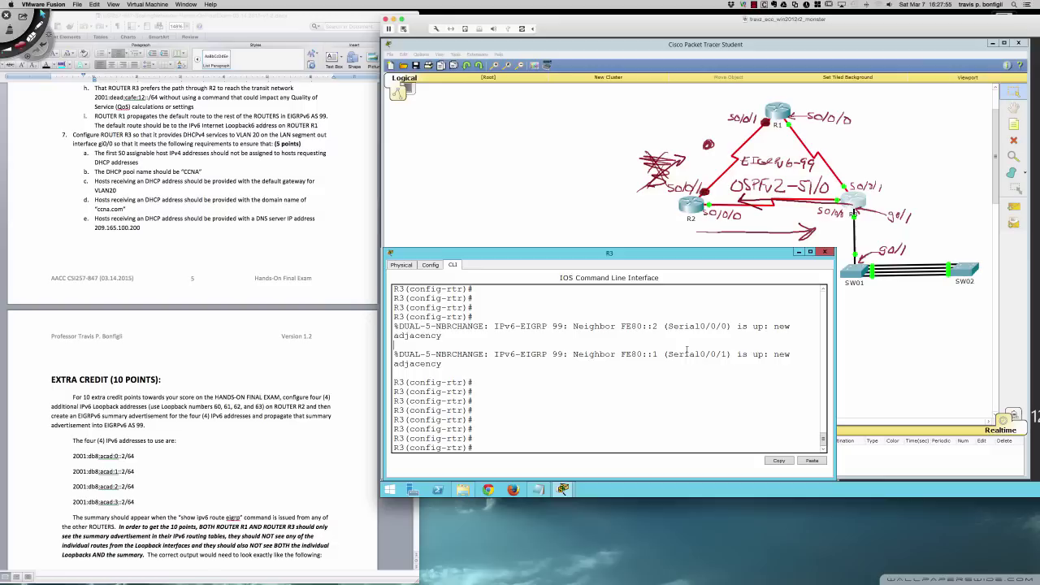
Leave configuration mode and save R3's running configuration with wri mem
key(Return)
key(Return)
key(Return)
text(end)
key(Return)
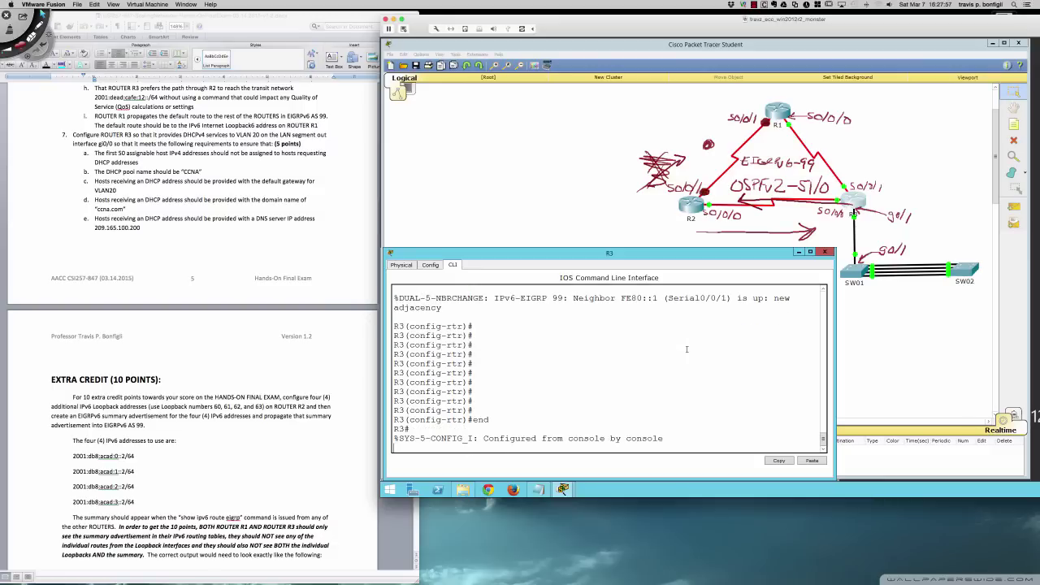
key(Return)
key(Return)
text(wri mem)
key(Return)
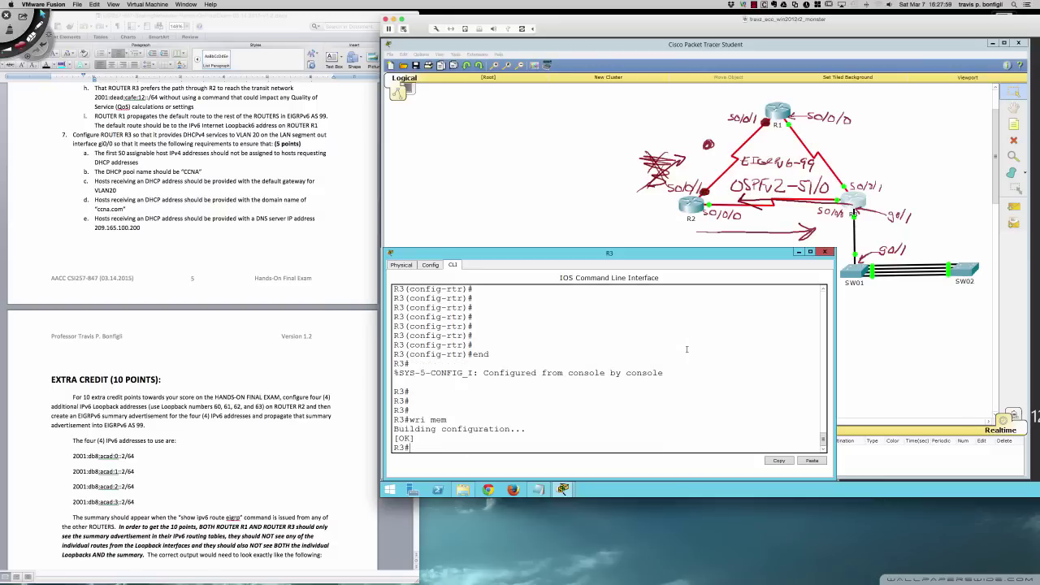
Display R3's complete IPv6 routing table with sh ipv6 route
key(Return)
key(Return)
key(Return)
key(Return)
text(sh ipv)
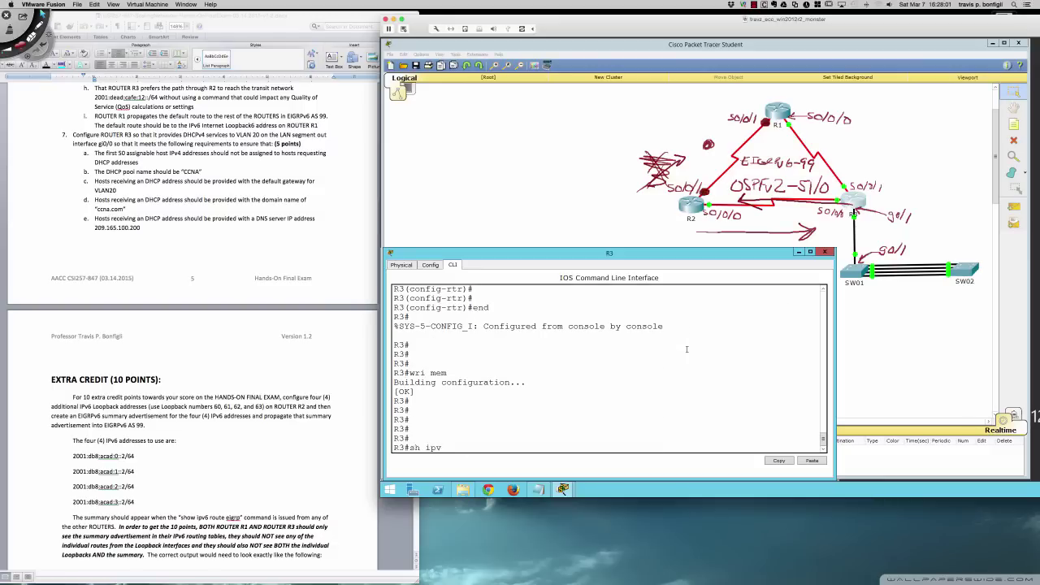
text(6 route)
key(Return)
key(space)
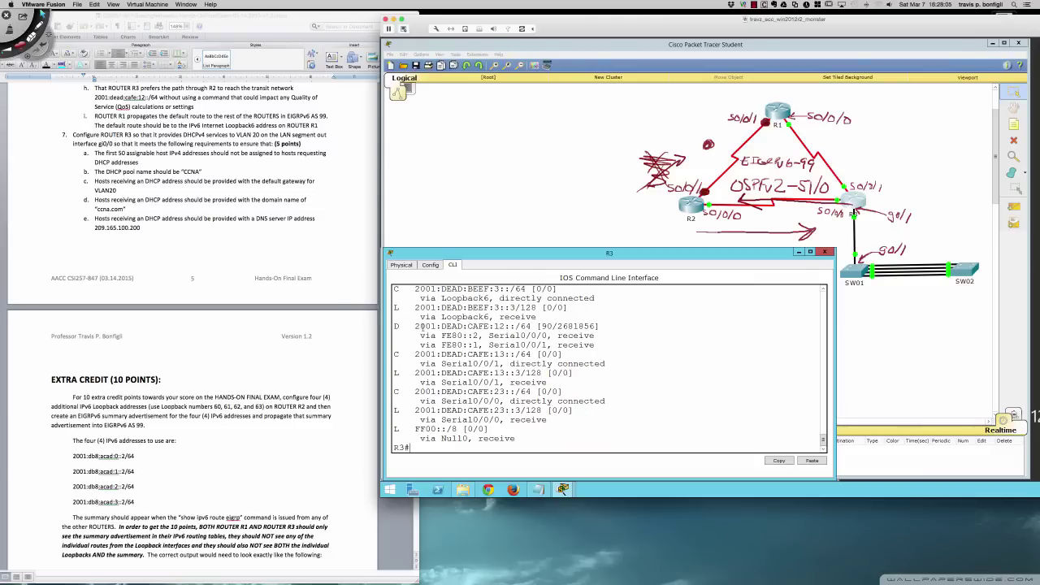
drag(396, 325, 601, 344)
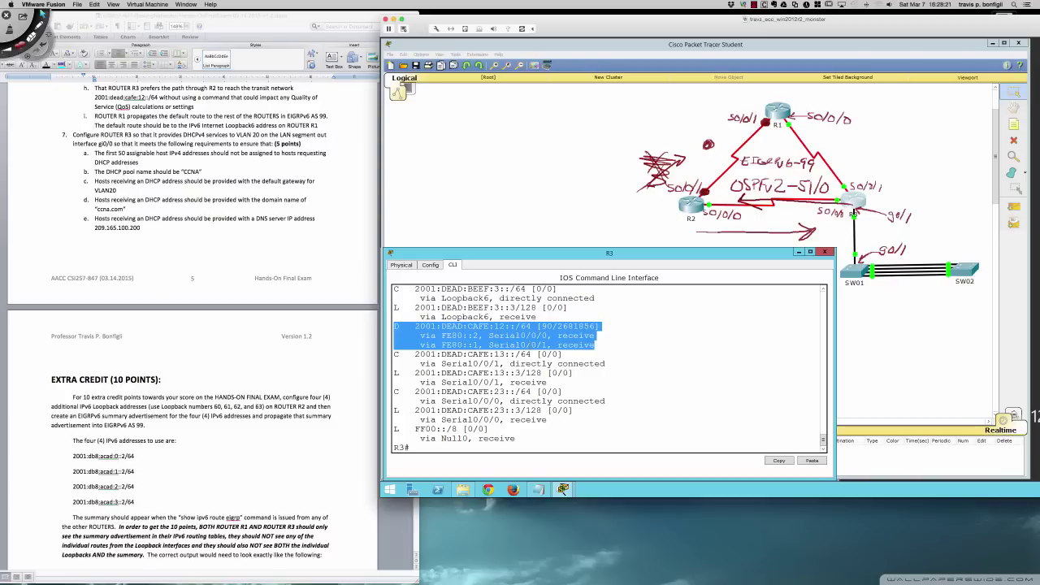
click(455, 335)
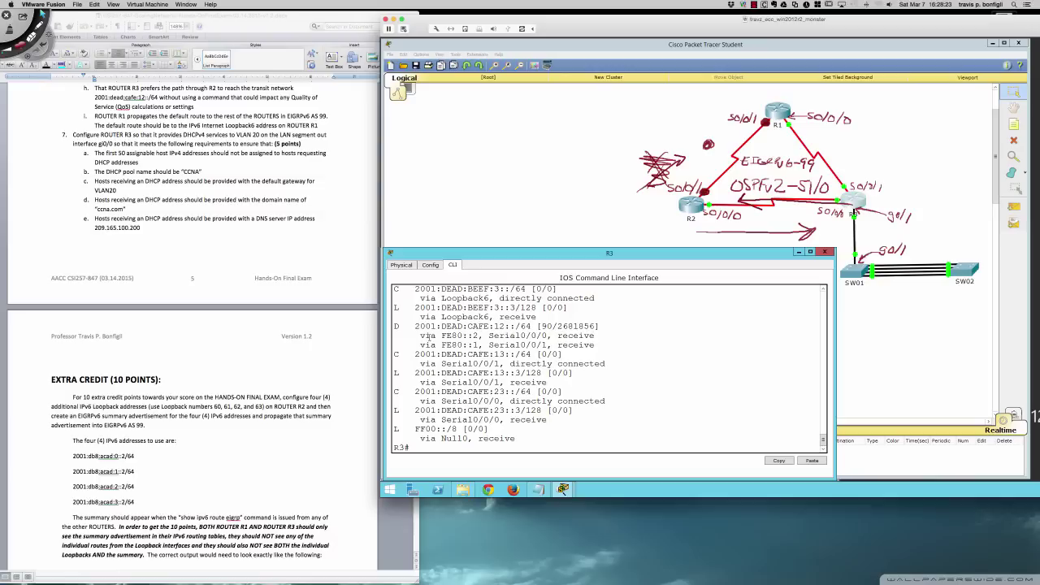
drag(422, 334, 599, 335)
click(647, 355)
Set delay 9999999, the maximum allowed value, on R3's Serial0/0/0
key(Return)
key(Return)
key(Return)
key(Return)
text(conf t)
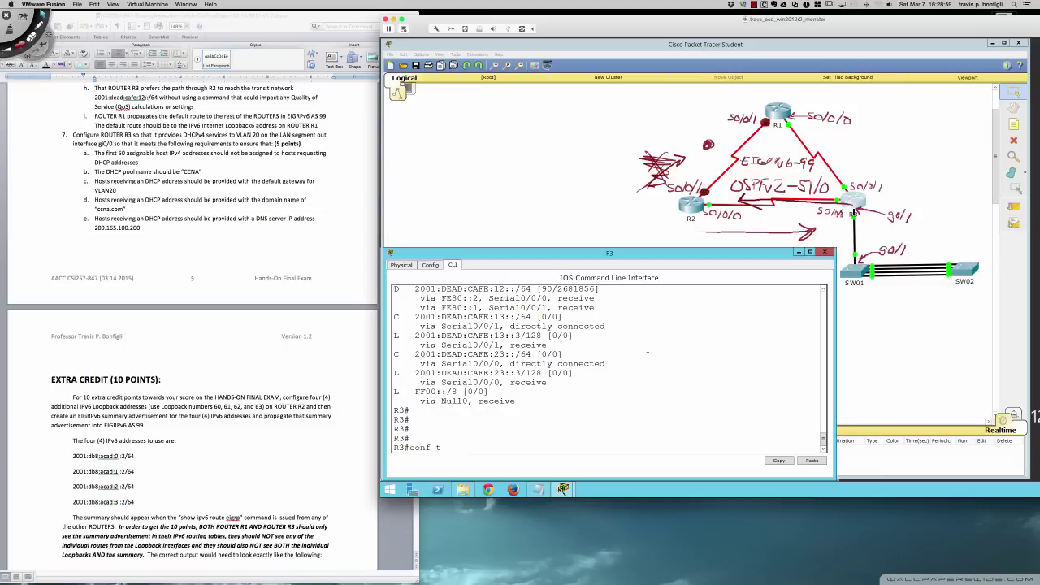
key(Return)
text(int s0/0/0)
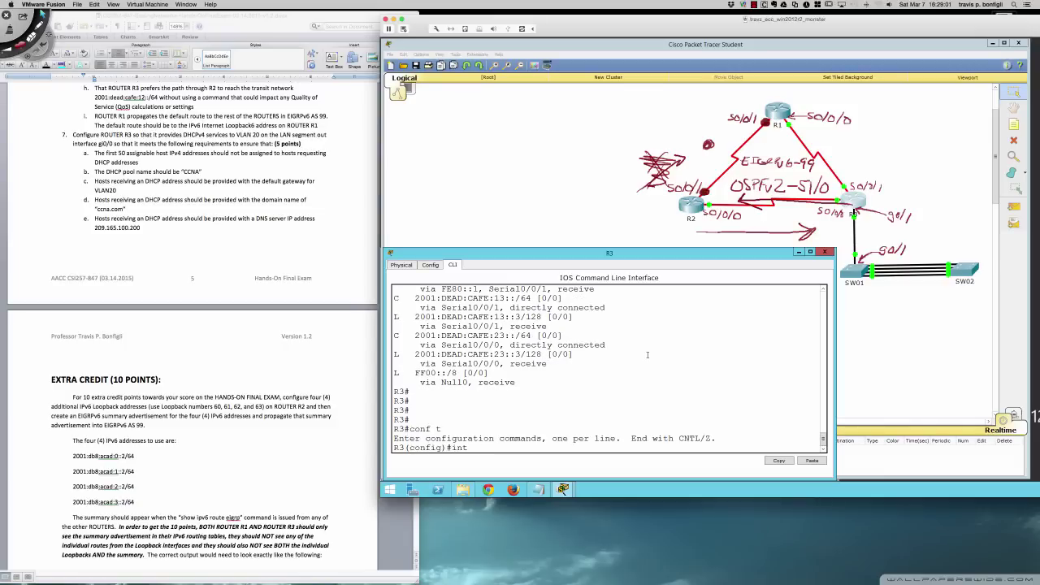
key(Return)
text(de)
key(Tab)
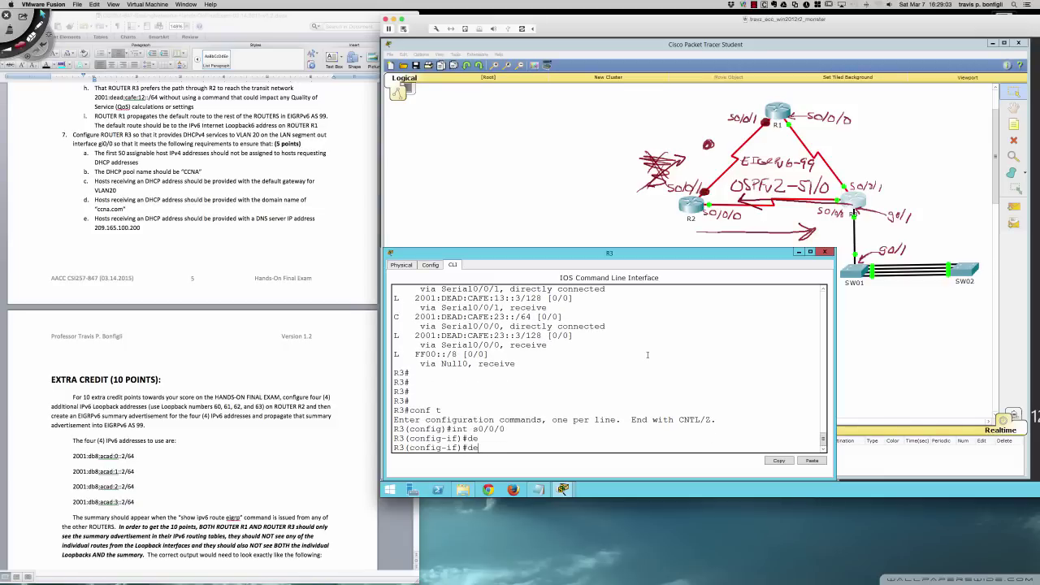
text(lay ?)
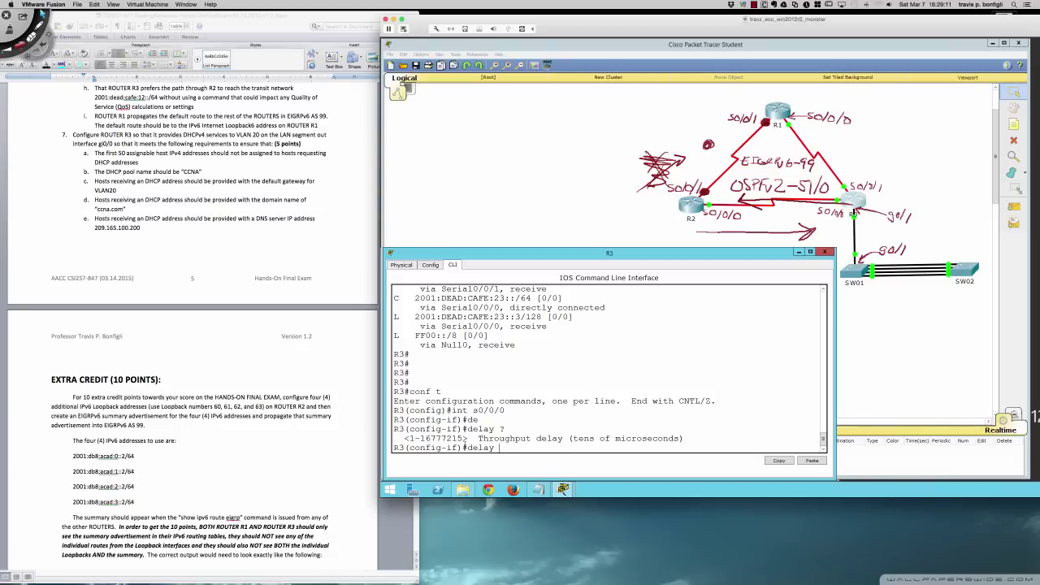
drag(420, 438, 456, 439)
text(9999999)
key(Return)
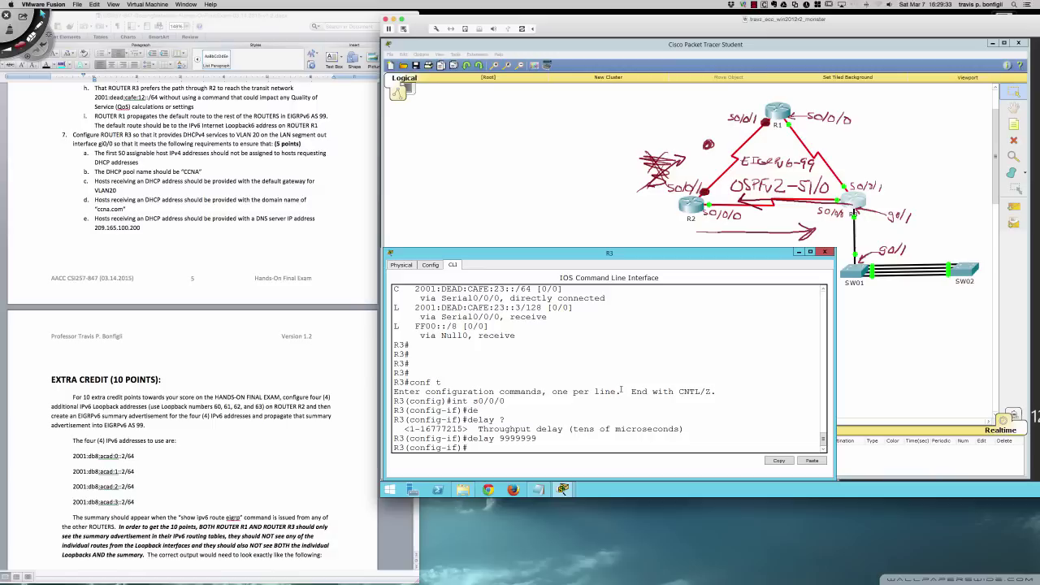
Recheck the full IPv6 routing table several times with do sh ipv6 route
text(do sh ipv6 route)
key(Return)
key(space)
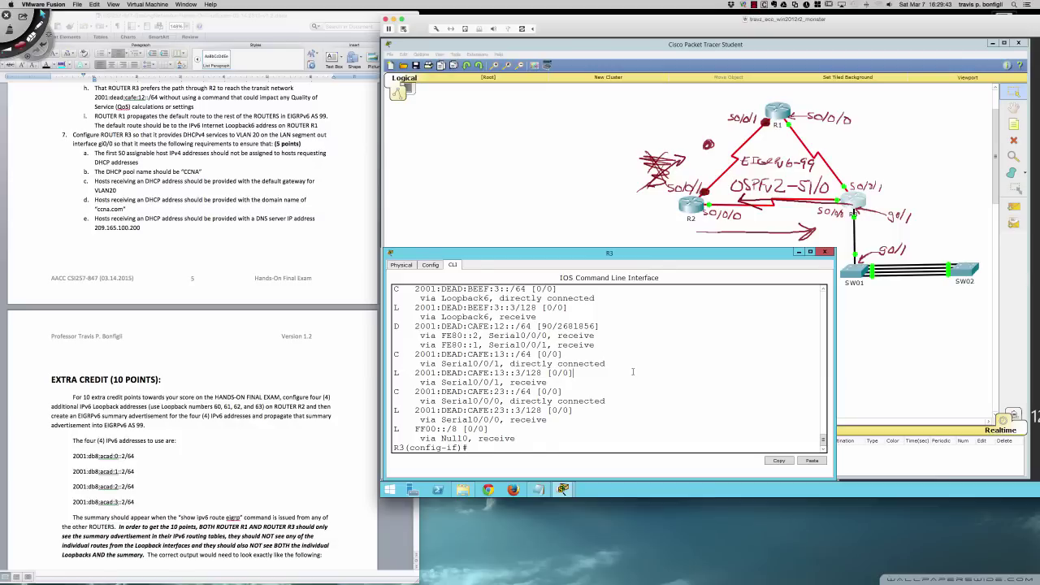
key(Up)
key(Return)
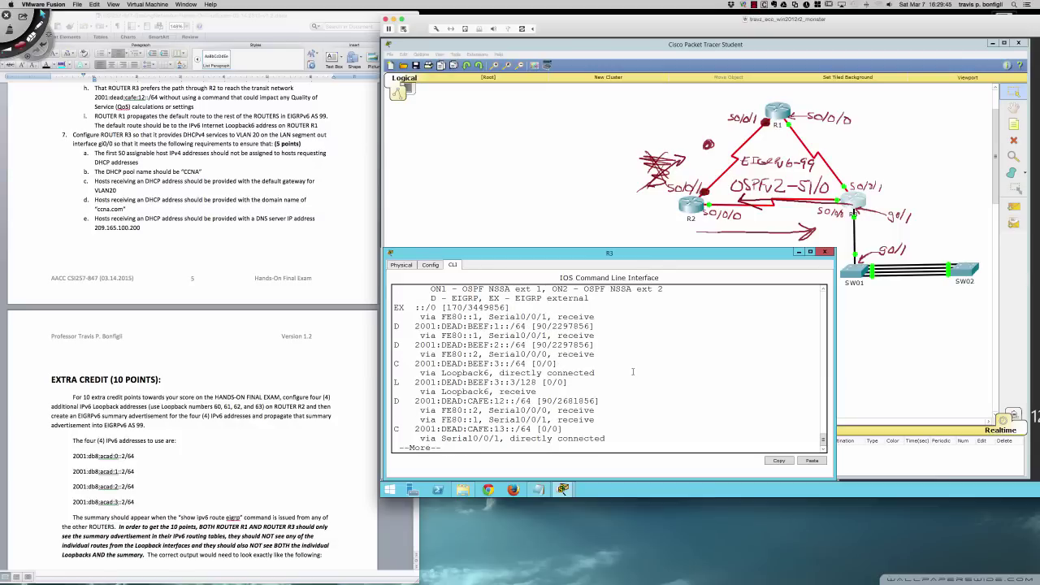
key(space)
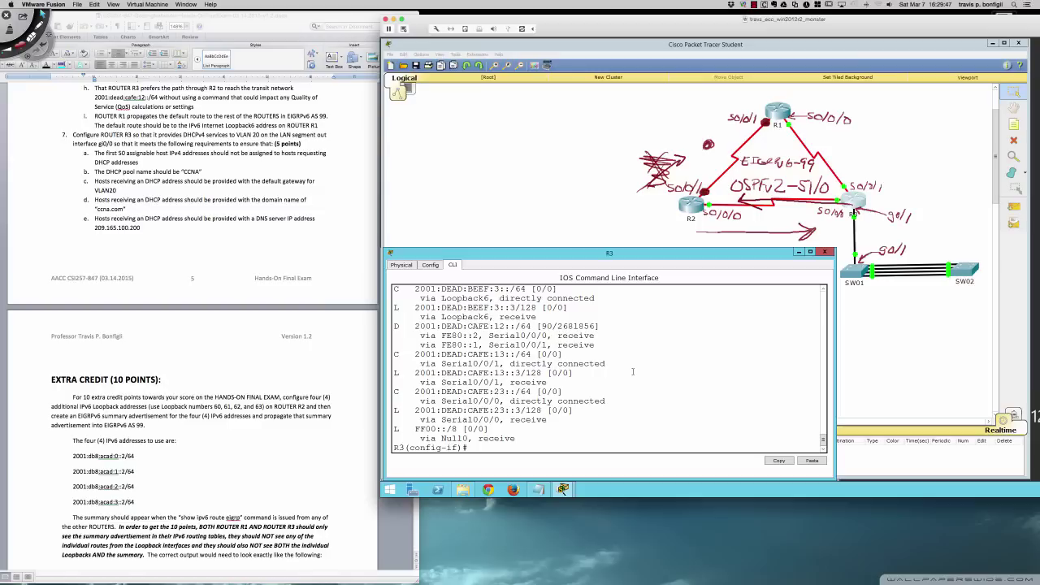
key(Up)
key(Return)
key(space)
key(Up)
key(Return)
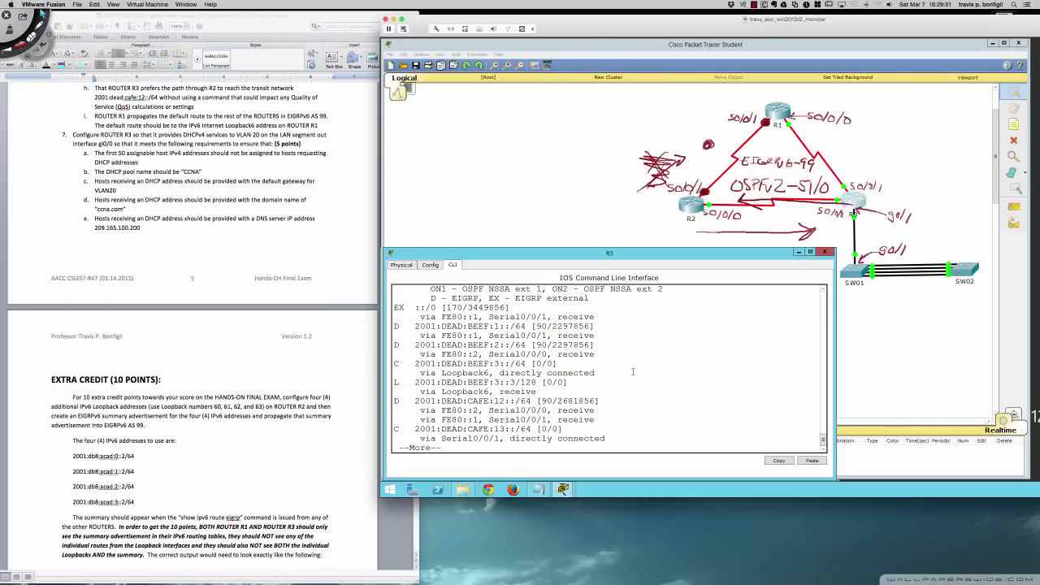
key(space)
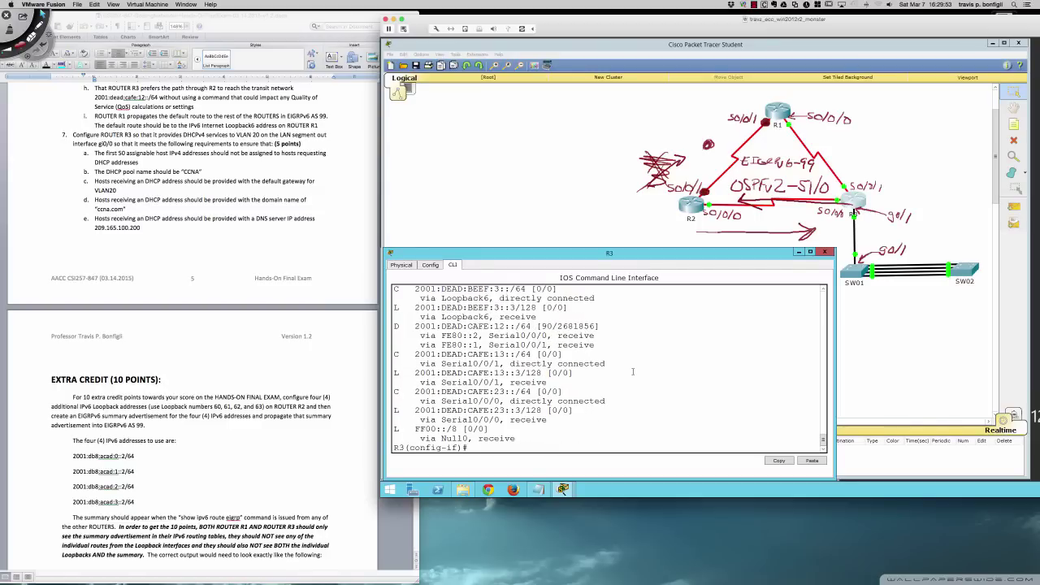
key(Up)
key(Return)
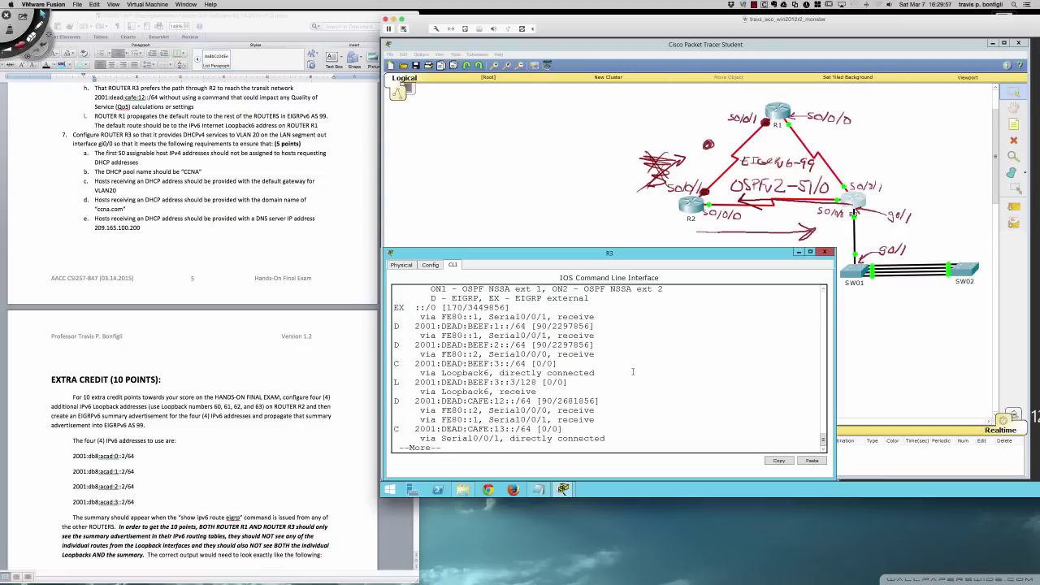
key(space)
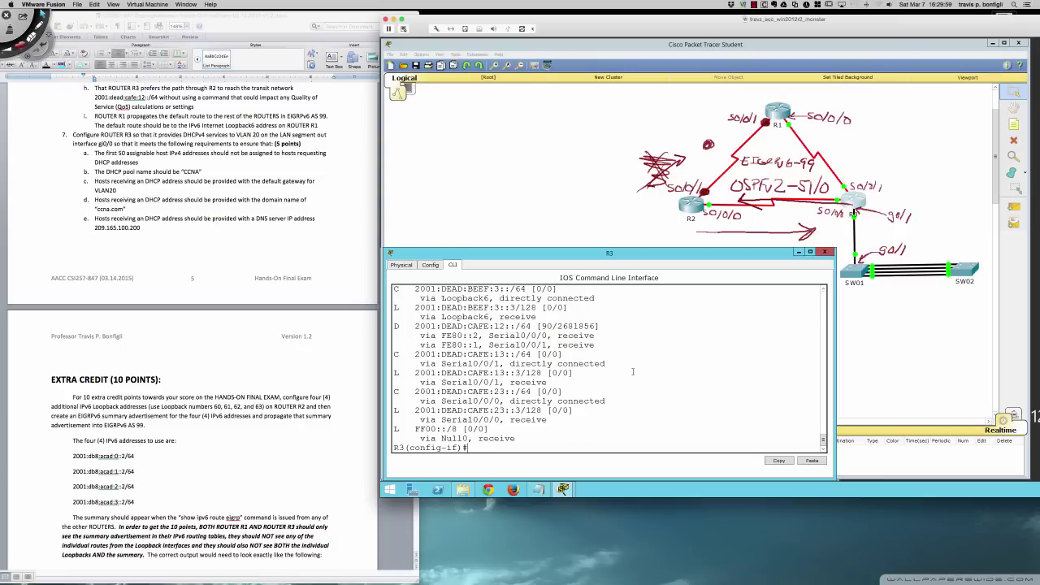
key(Up)
key(Return)
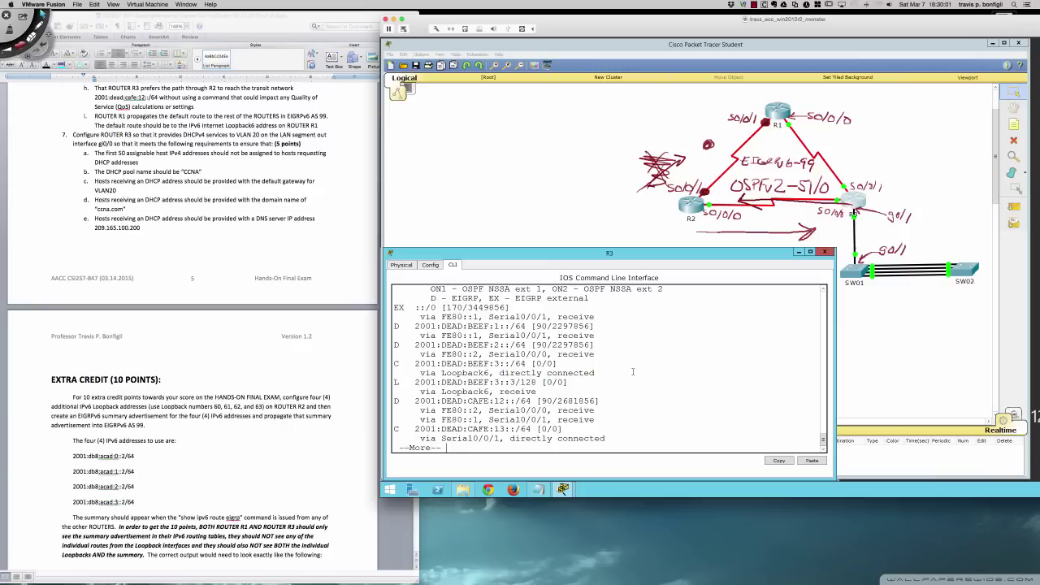
key(space)
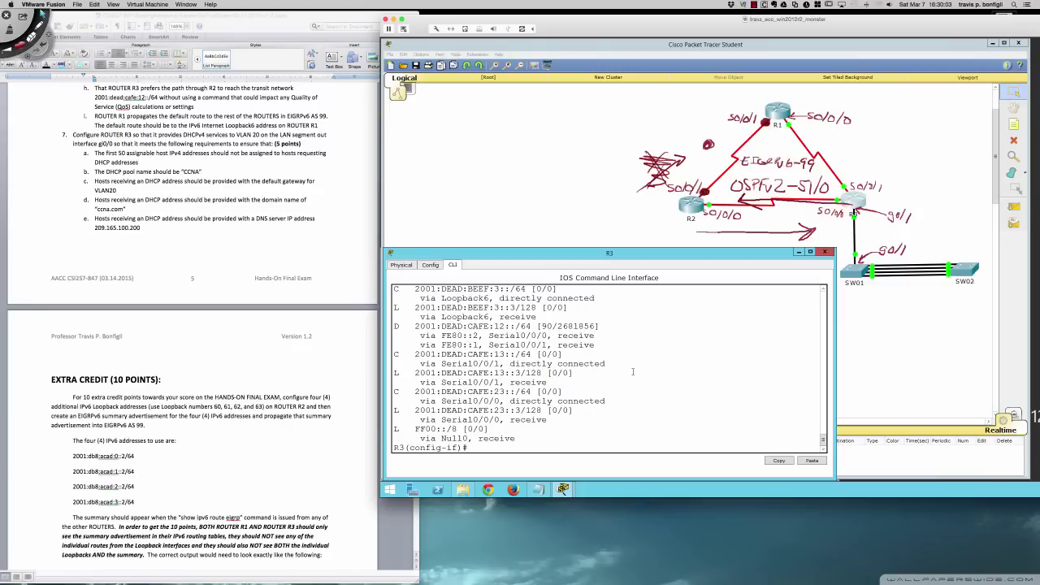
Return R3 to the privileged prompt with end
text(end)
key(Return)
key(Return)
key(Return)
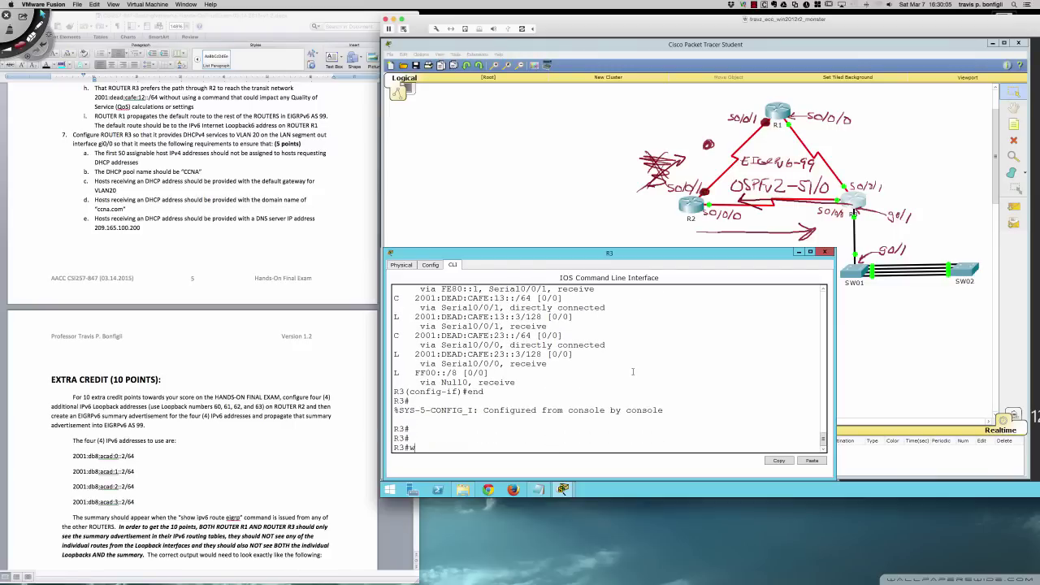
Save with wri mem and page sh run to Serial0/0/0's delay 9999999 line
text(wri mem)
key(Return)
text(sh run)
key(Return)
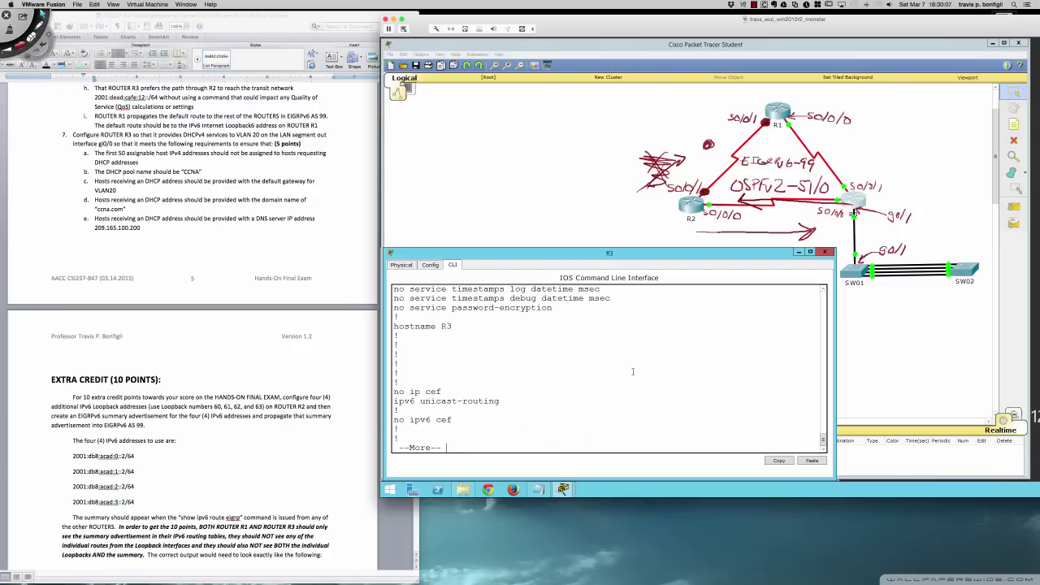
key(space)
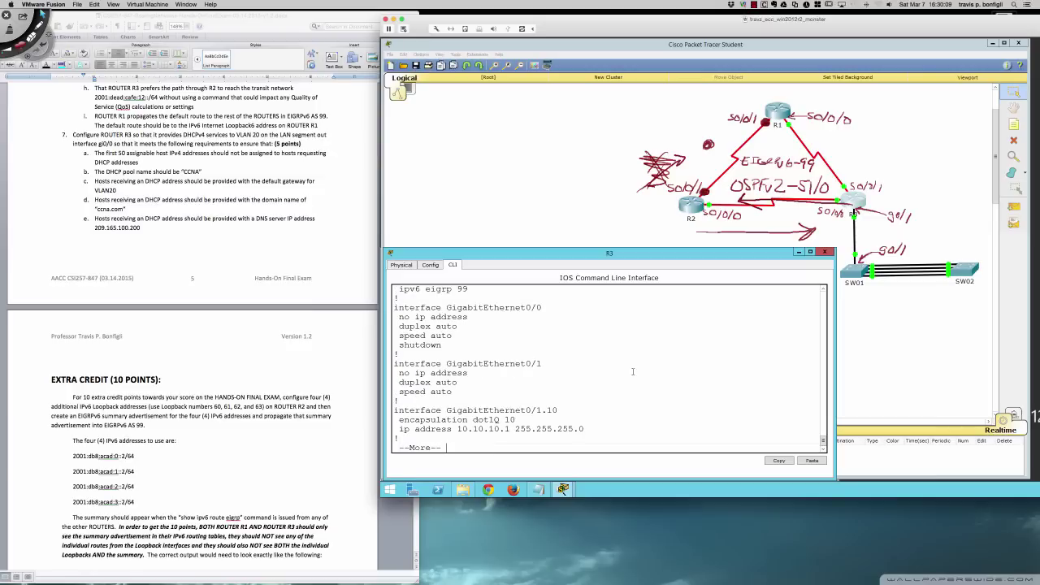
key(space)
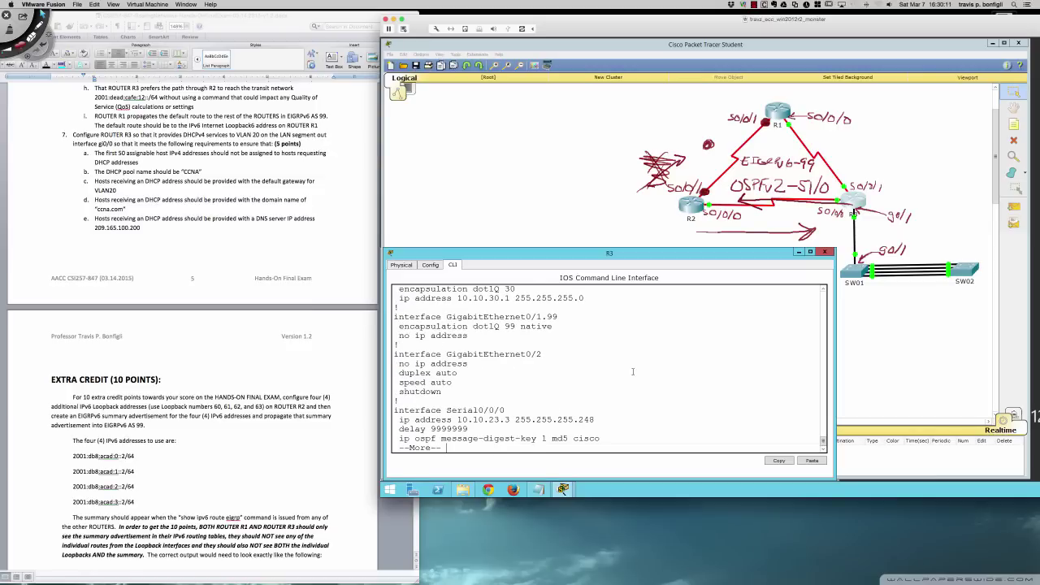
key(Return)
key(Return)
key(Return)
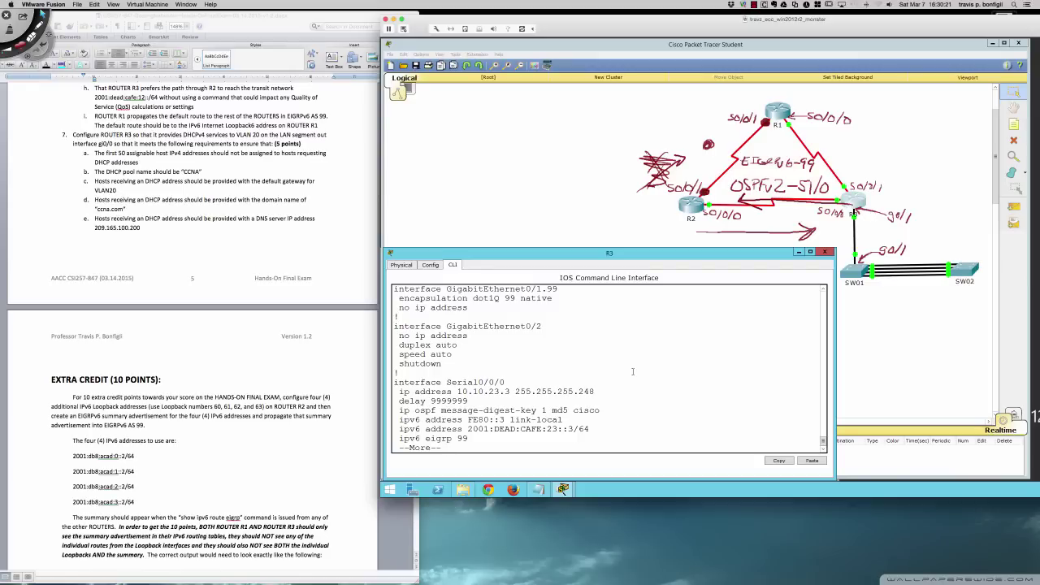
Quit the pager and re-enter global configuration toward Serial0/0/0
text(q)
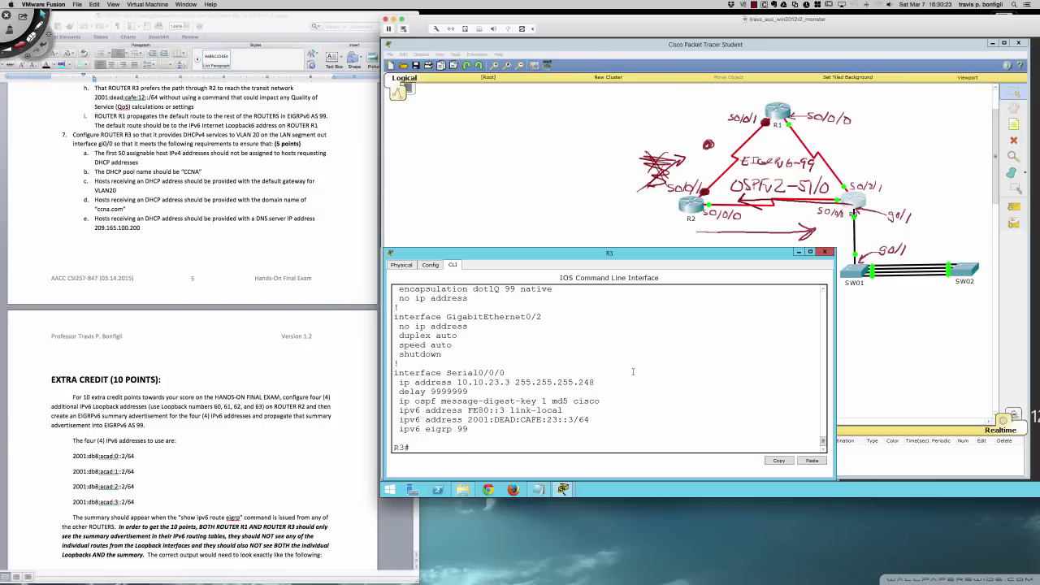
text(conf t)
key(Return)
text(int s0/0/0)
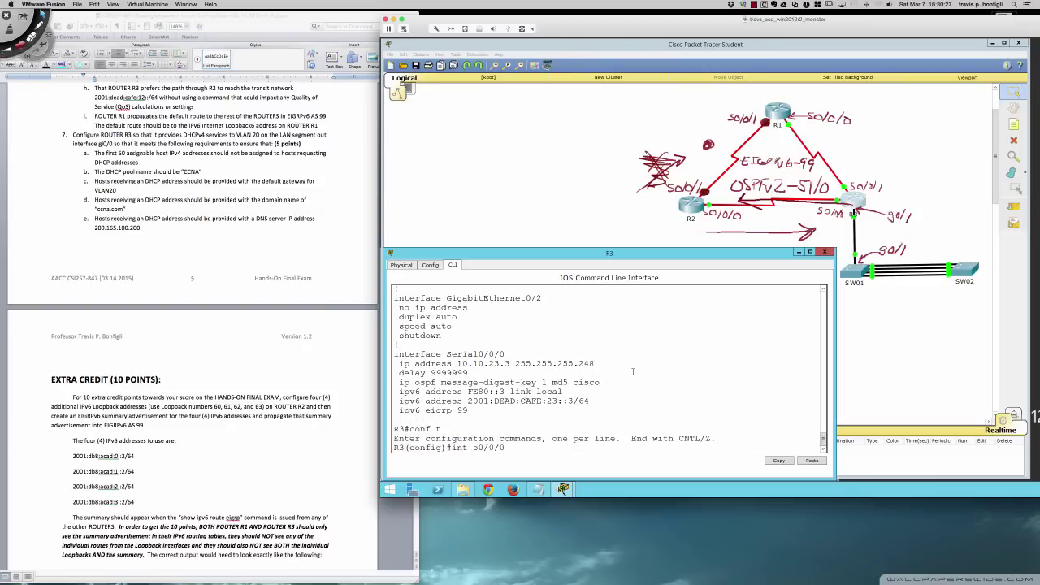
Move the 9999999 delay from Serial0/0/0 to Serial0/0/1
key(Return)
text(no d)
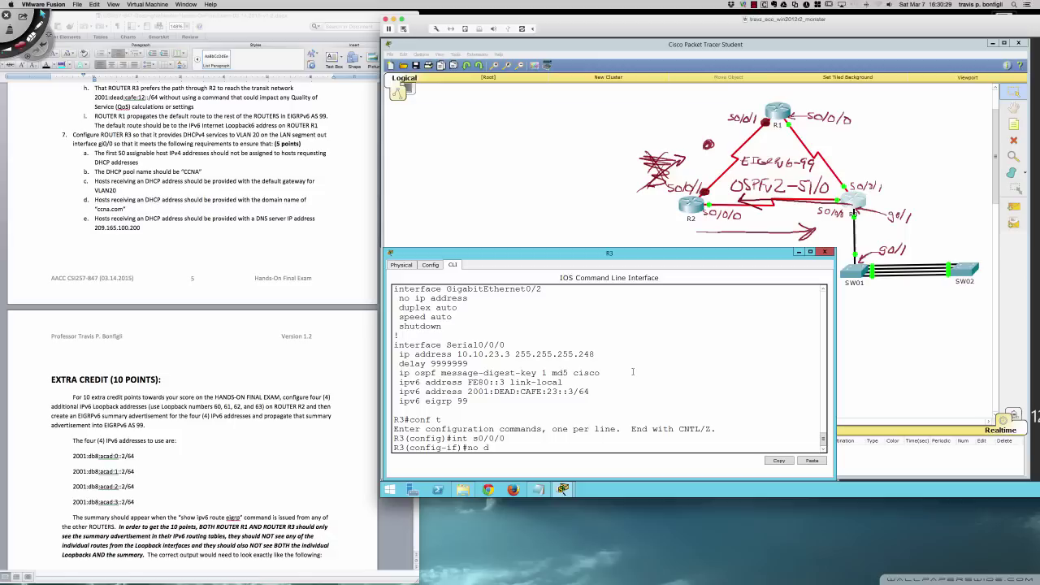
text(elay 9999999)
key(Return)
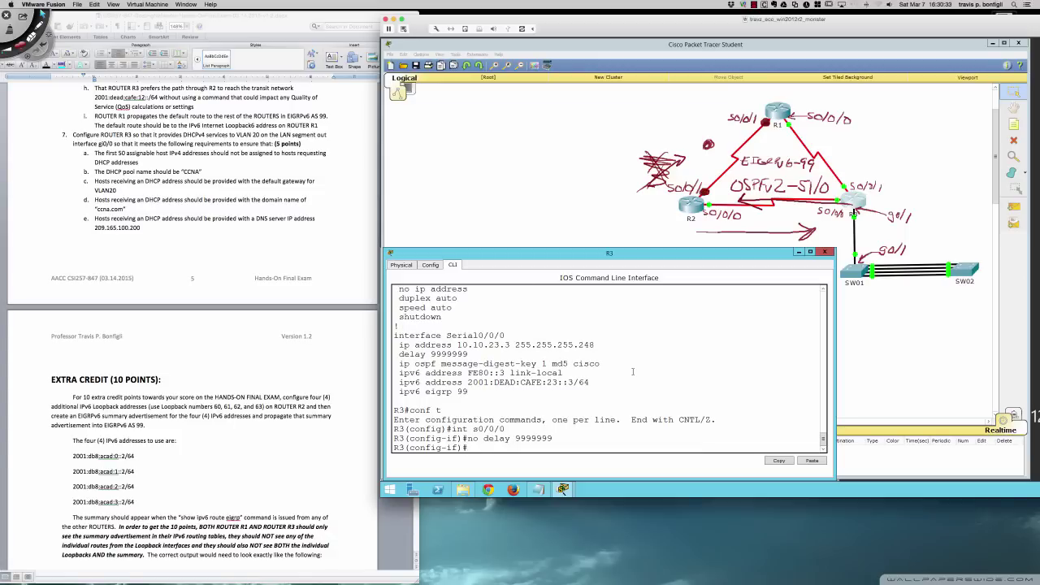
text(int s0/0/1)
key(Return)
text(delay)
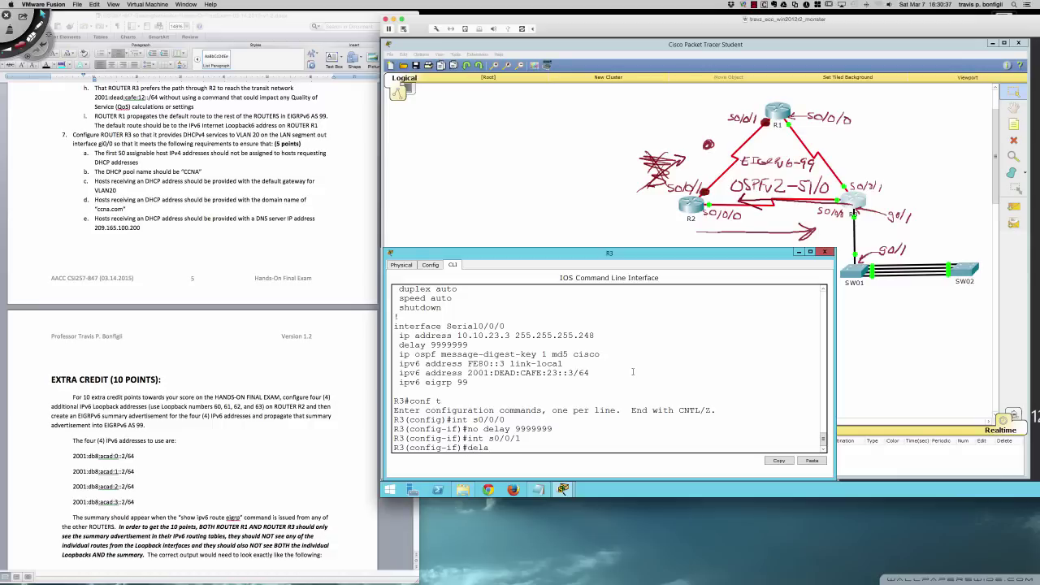
key(Tab)
text(9999999)
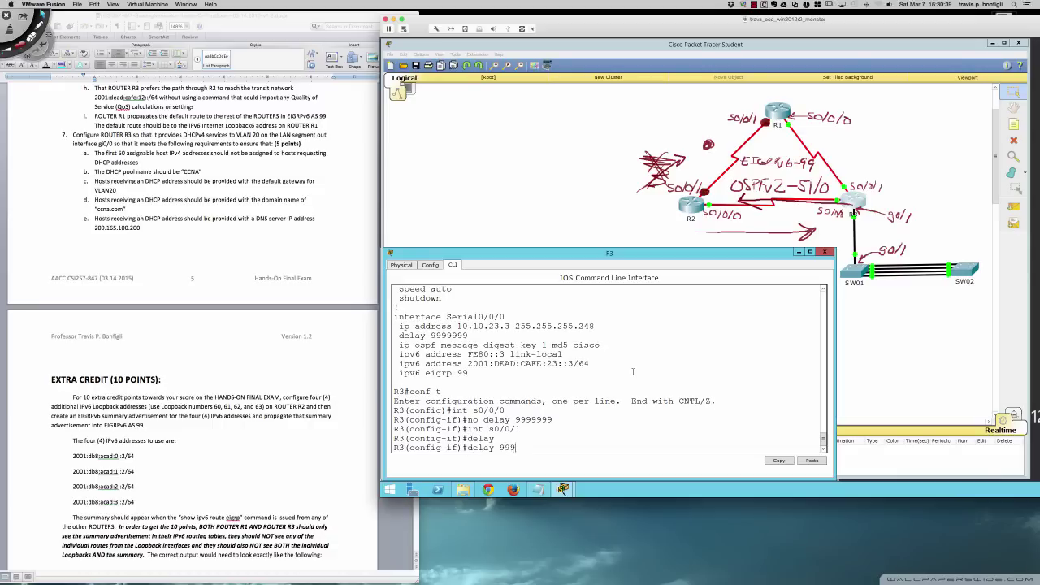
key(Return)
key(Return)
key(Return)
key(Return)
key(Return)
key(Return)
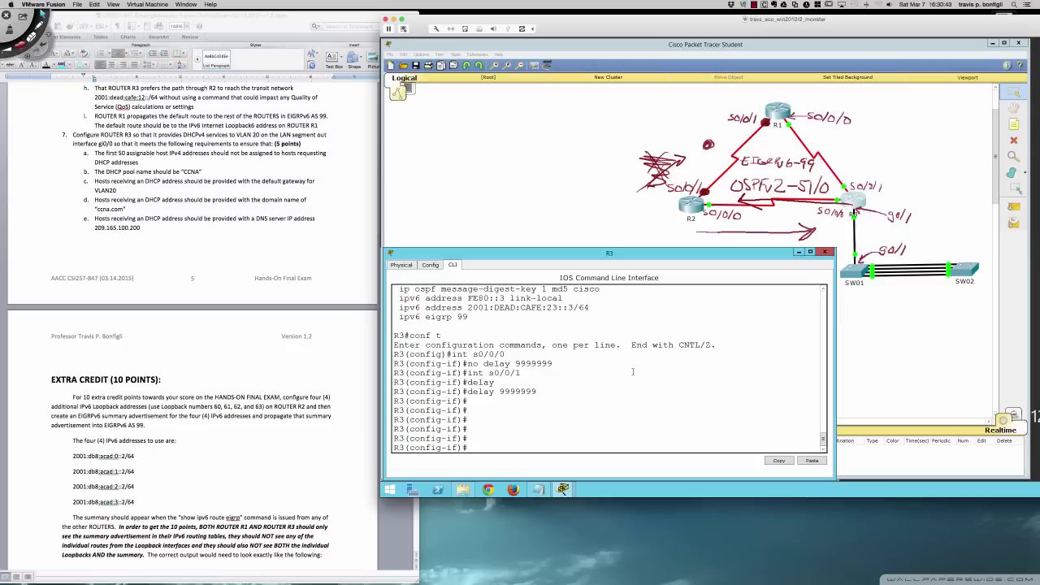
Review R3's full IPv6 routing table with do sh ipv6 route
text(do sh ipv6 route)
key(Return)
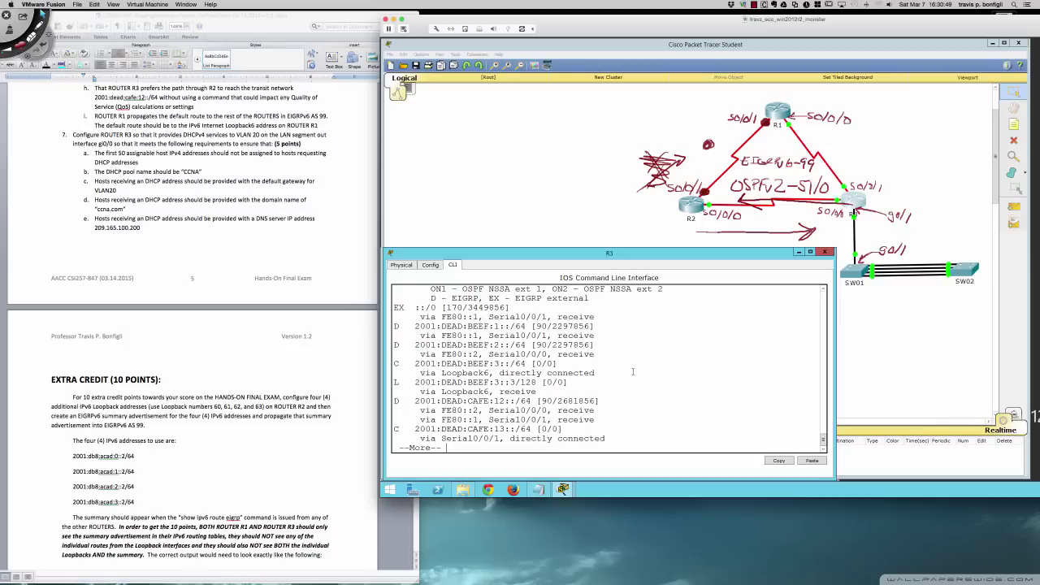
key(space)
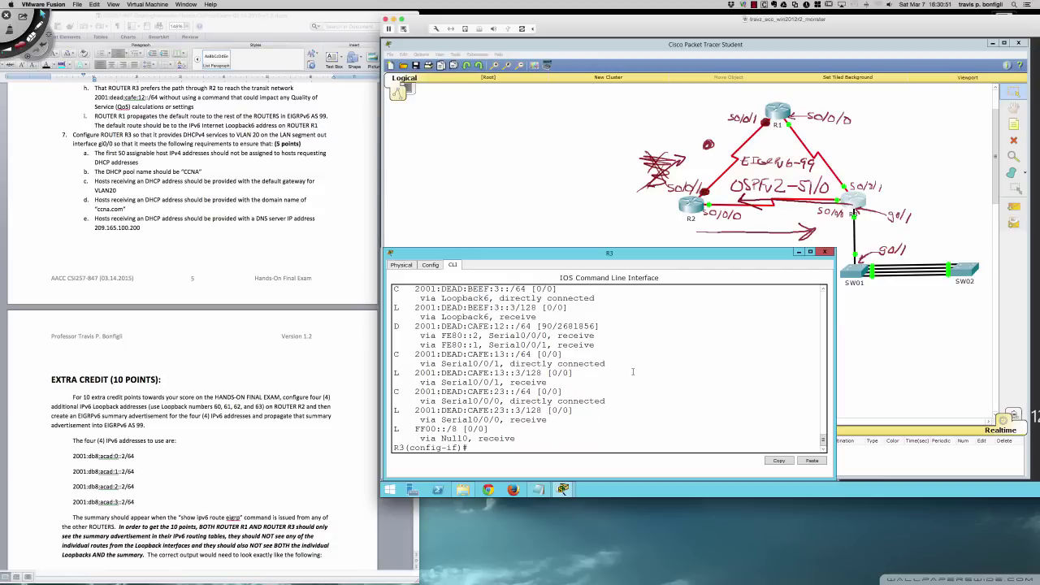
Leave configuration mode and save the running configuration with wri me
text(end)
key(Return)
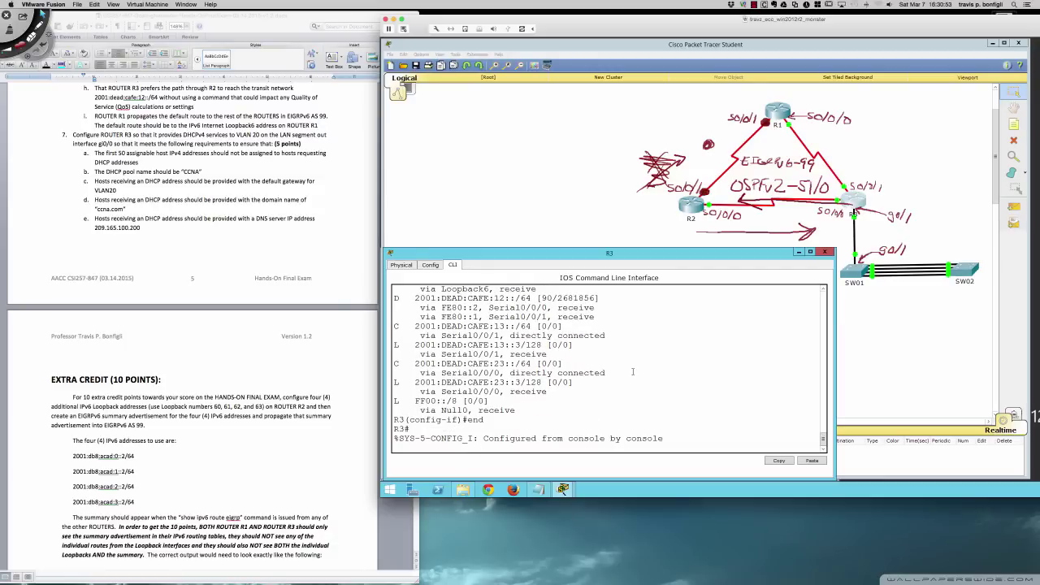
key(Return)
key(Return)
key(Return)
text(wri me)
key(Return)
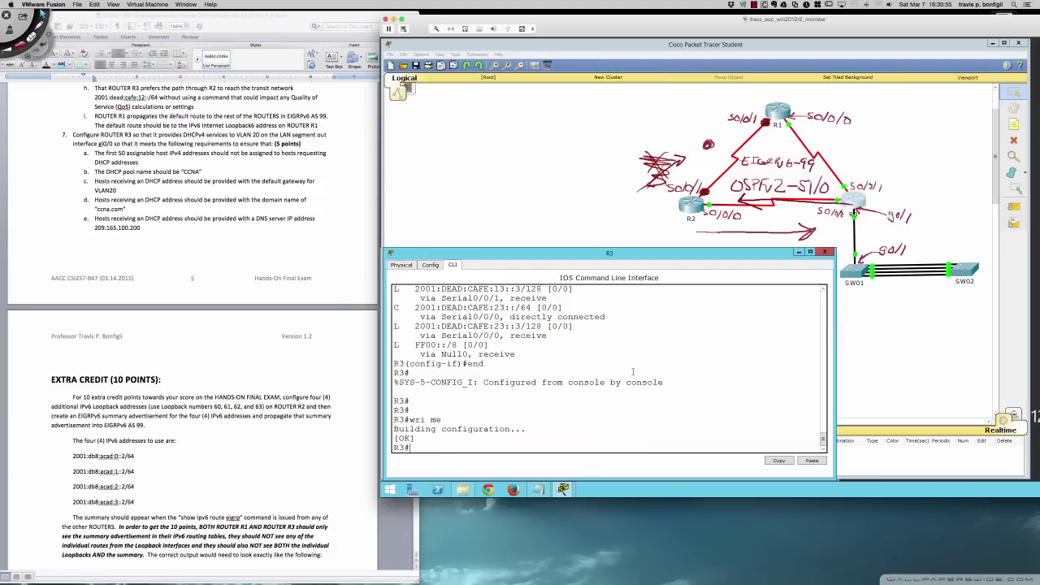
key(Return)
key(Return)
key(Return)
key(Return)
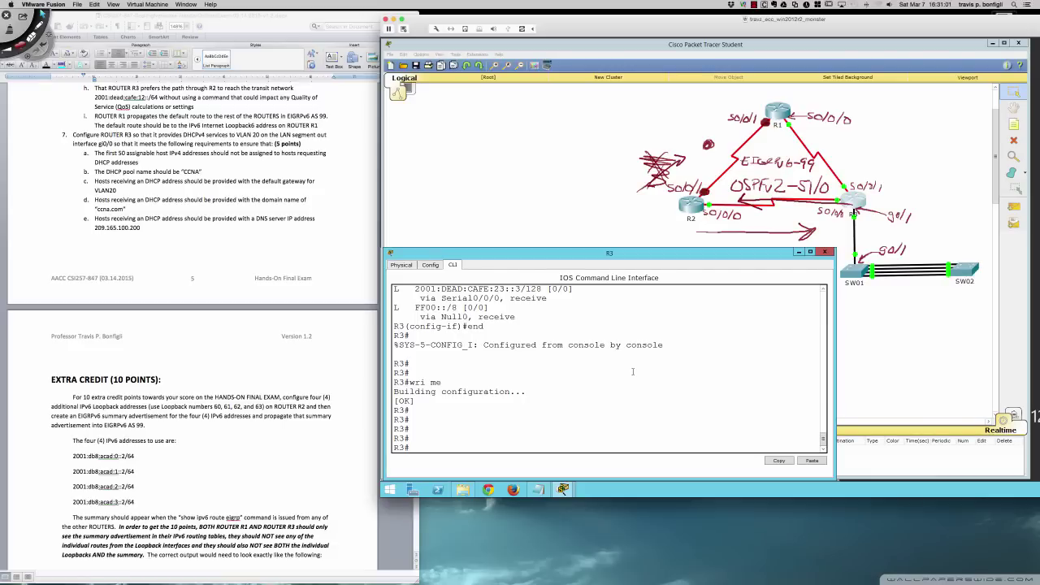
Reload R3, then enter privileged mode with en as EIGRPv6 and OSPF neighbors return
text(reload)
key(Return)
key(Return)
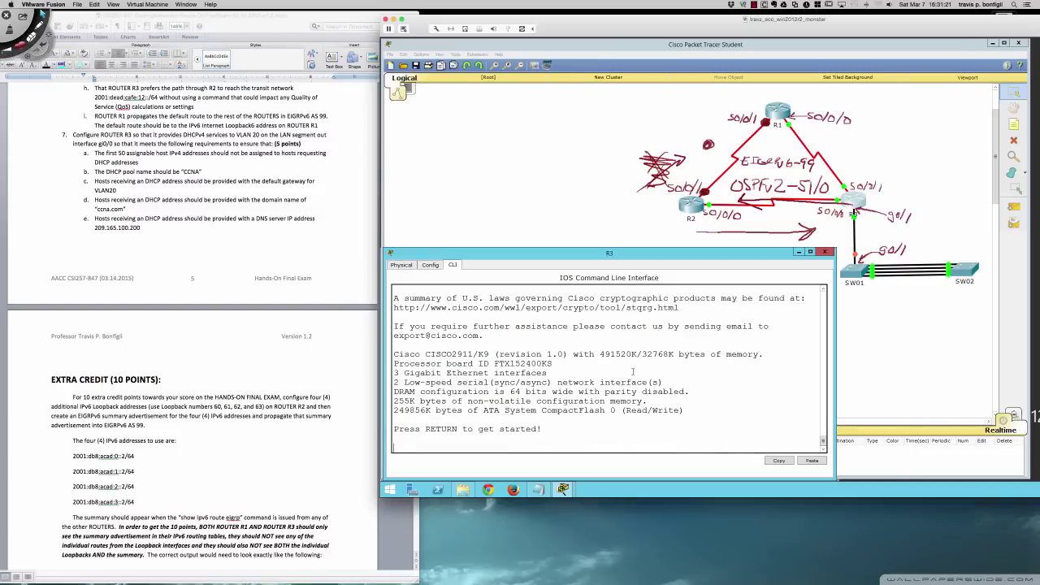
key(Return)
key(Return)
key(Return)
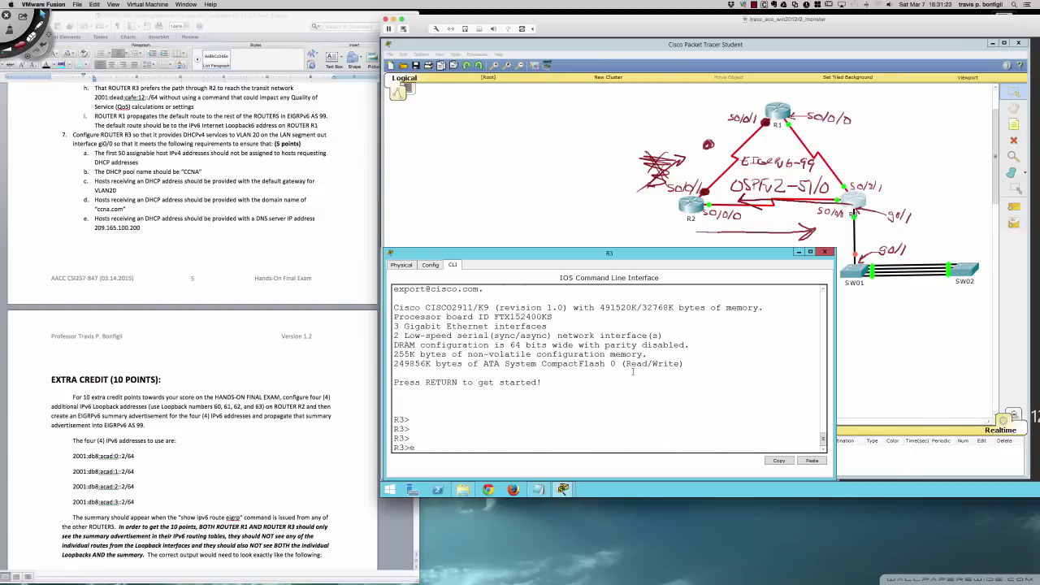
text(en)
key(Return)
key(Return)
key(Return)
key(Return)
key(Return)
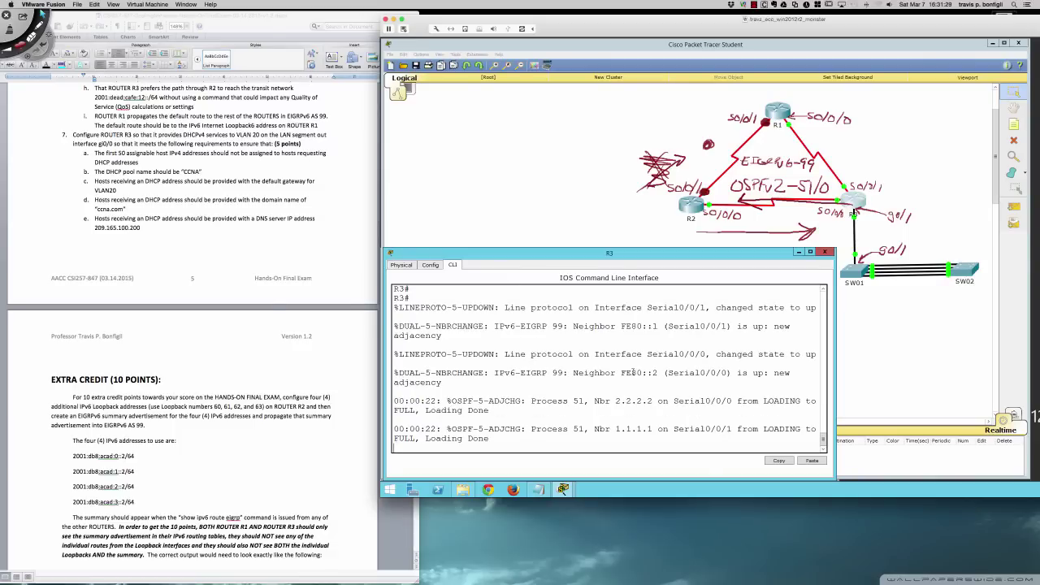
key(Return)
key(Return)
key(Return)
key(Return)
key(Return)
key(Return)
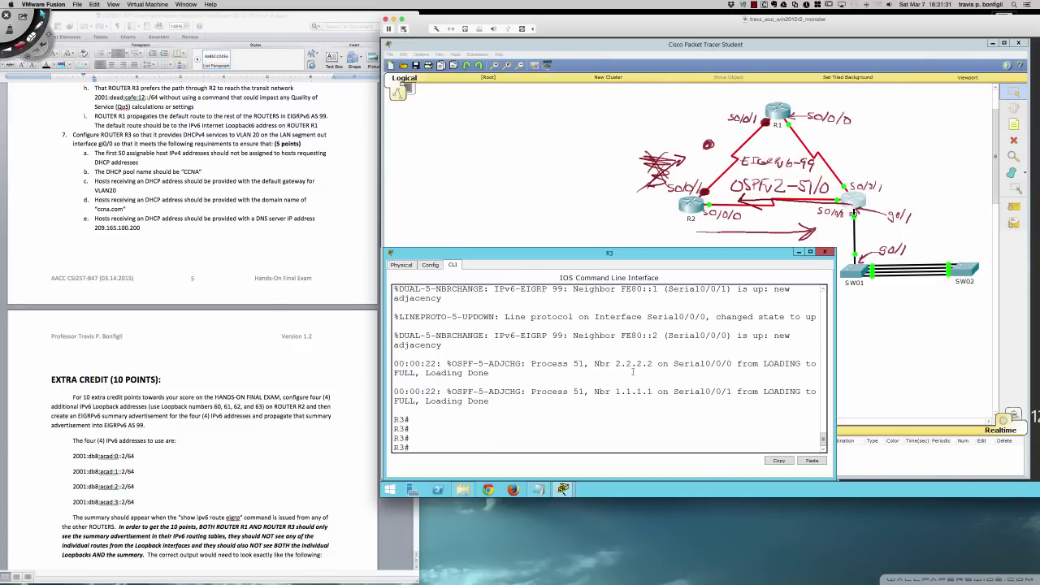
Show R3's IPv6 routes and highlight the EIGRP route to 2001:DEAD:CAFE:12::/64
text(sh ipv6 route)
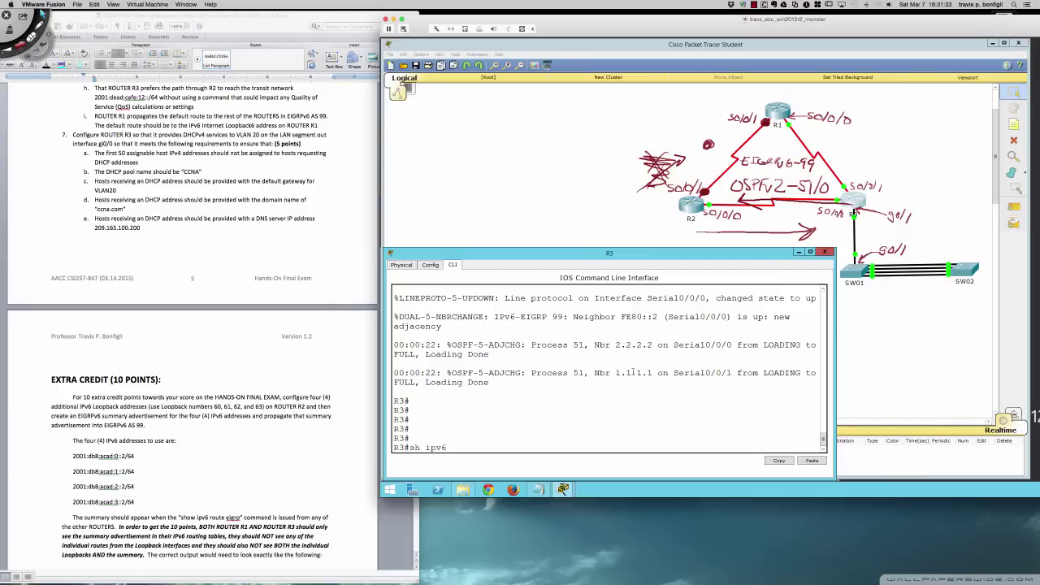
key(Return)
key(space)
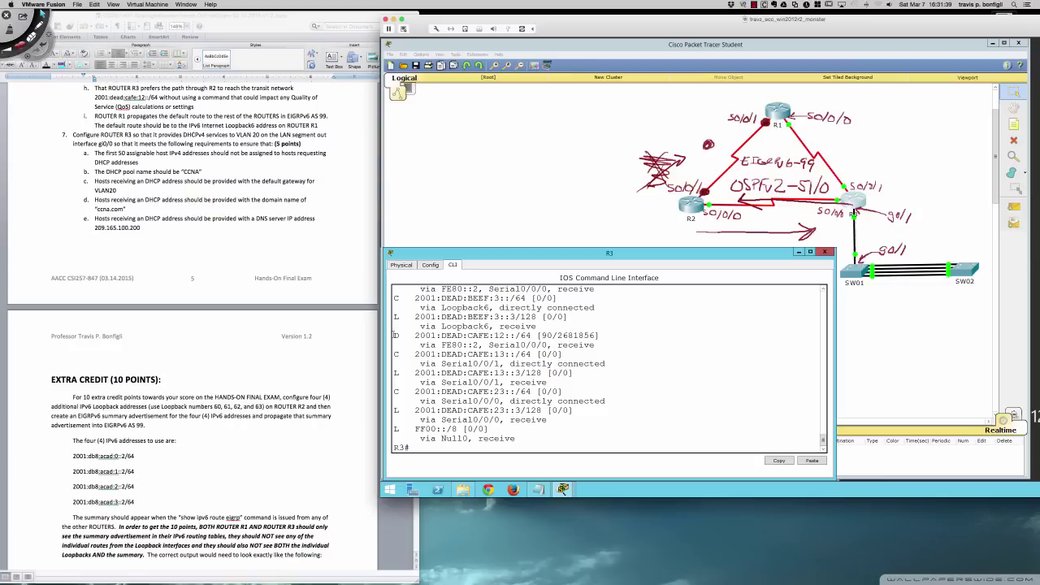
drag(395, 336, 597, 344)
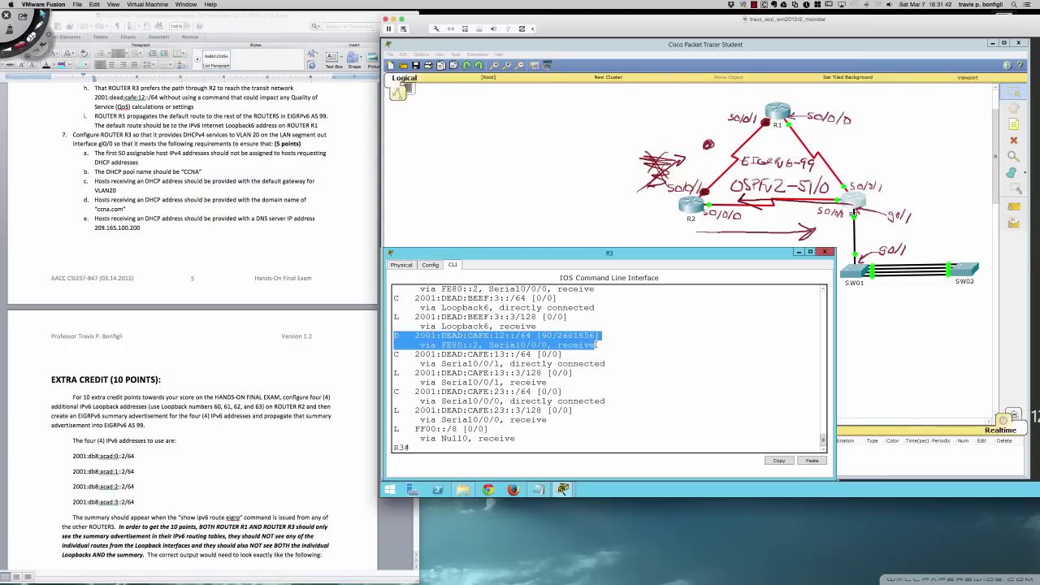
click(689, 347)
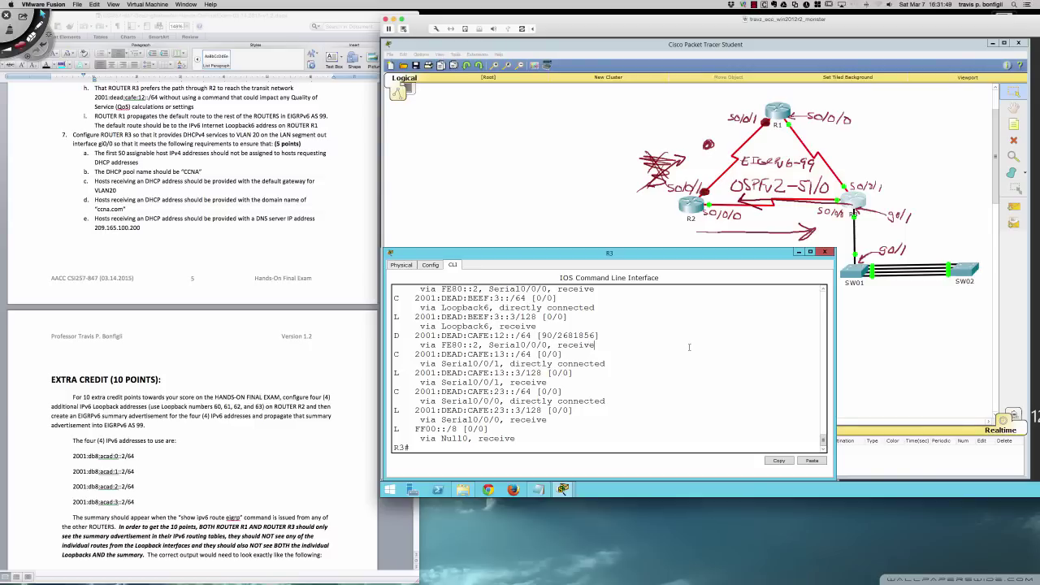
text(sh ipv6 eigrp topology)
key(Return)
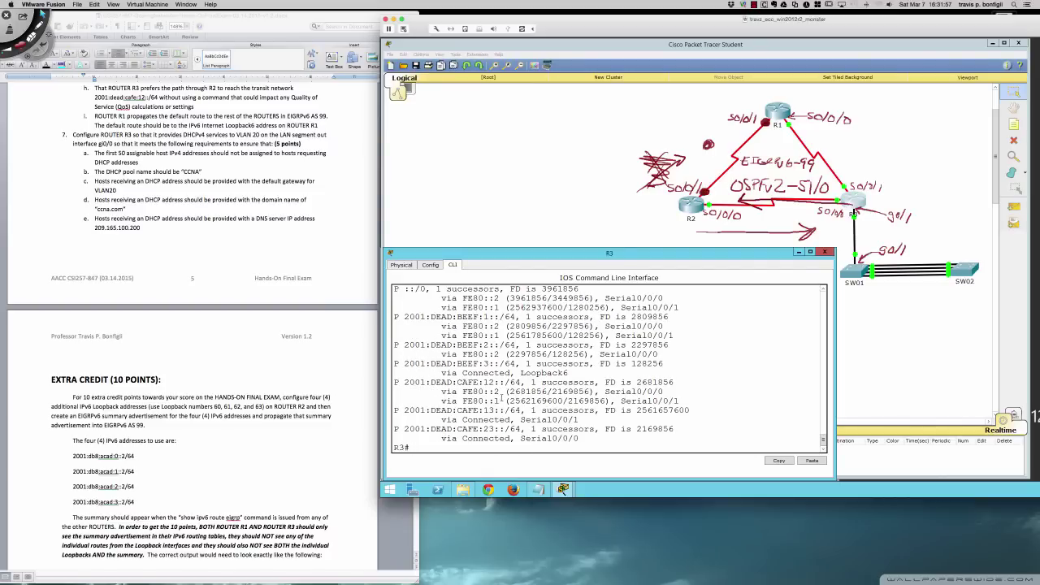
drag(510, 401, 564, 400)
click(673, 395)
key(Return)
key(Return)
key(Return)
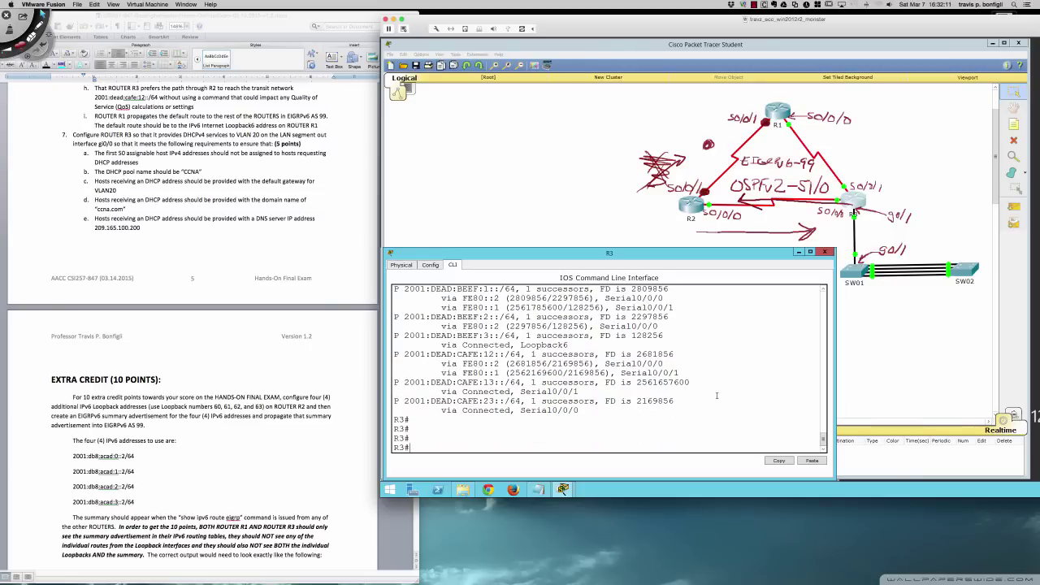
Trace 10.10.12.1 and 2001:dead:cafe:12::1, highlighting R2 as the IPv6 first hop
text(trace 10.10.12.1)
key(Return)
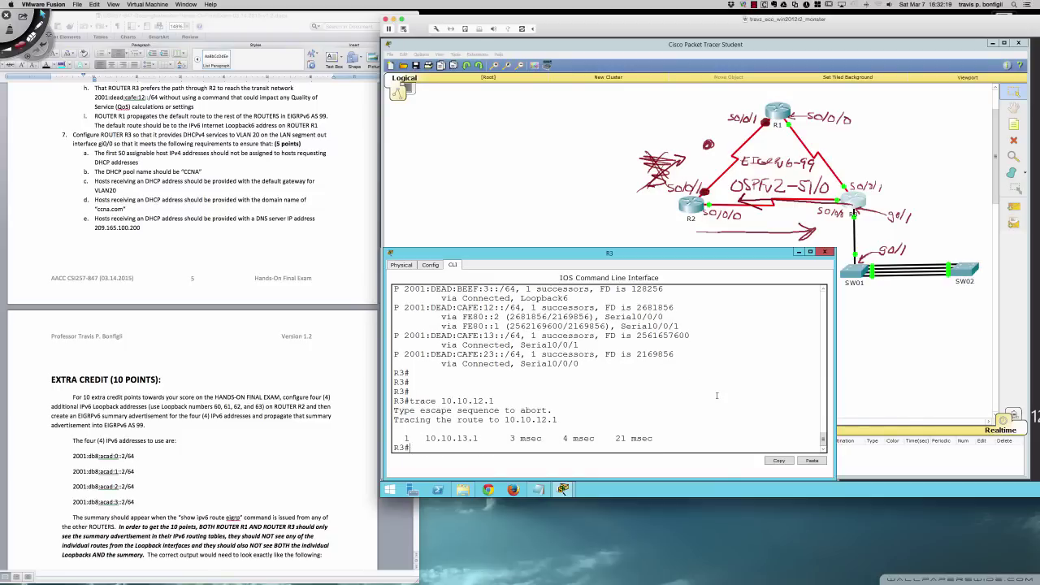
text(trace 2001:dead:cafe:12::1)
key(Return)
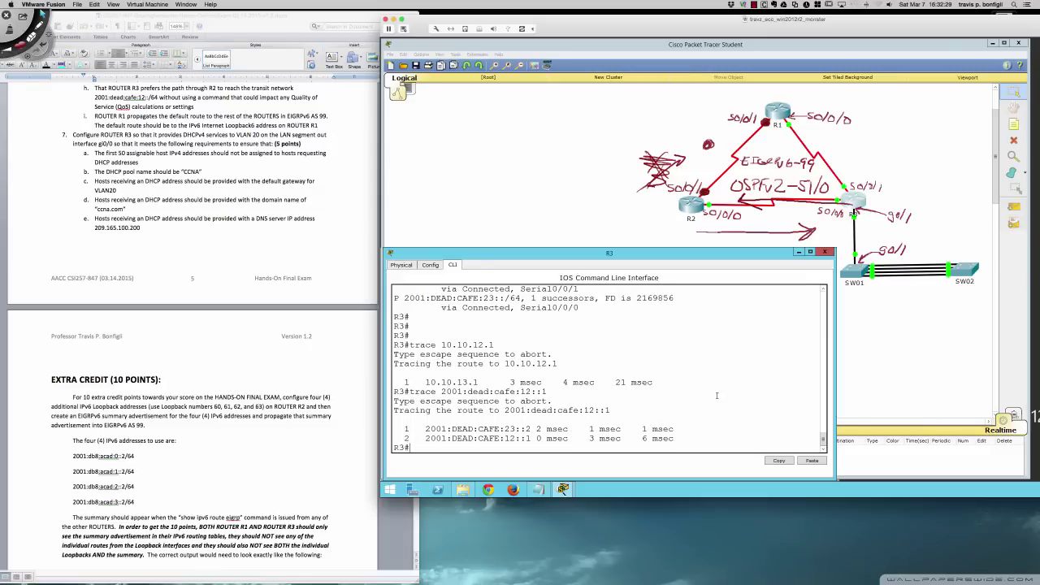
scroll(610, 406, up, 1)
scroll(509, 426, down, 1)
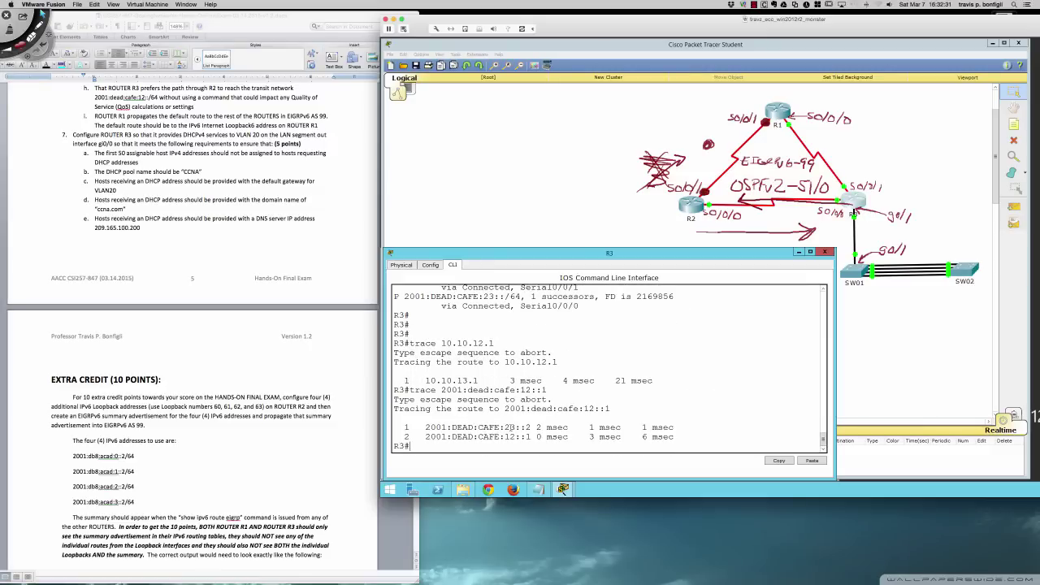
drag(442, 428, 531, 427)
click(704, 433)
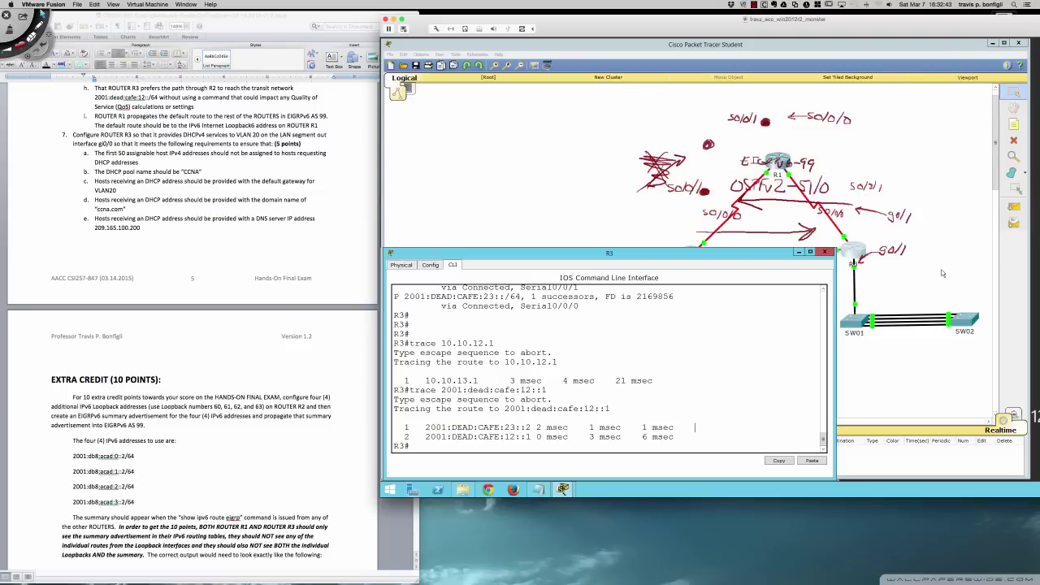
scroll(940, 271, down, 3)
drag(998, 231, 995, 204)
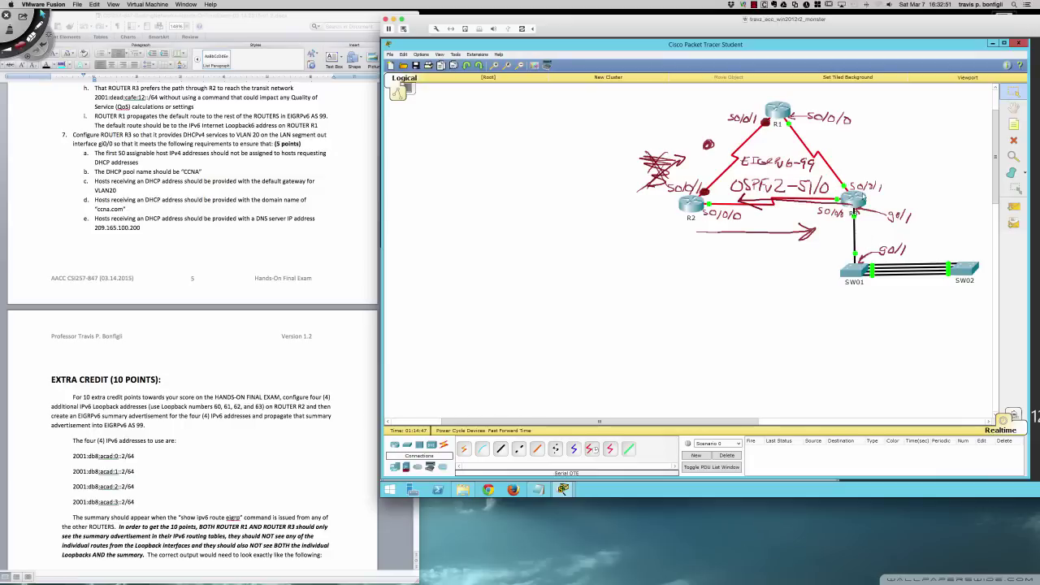
click(853, 203)
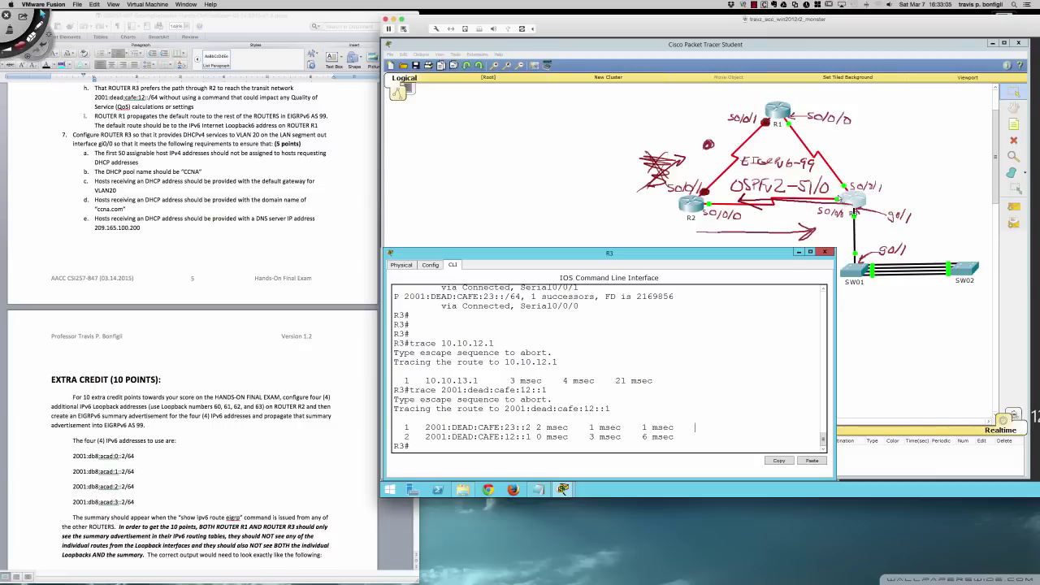
scroll(840, 194, up, 2)
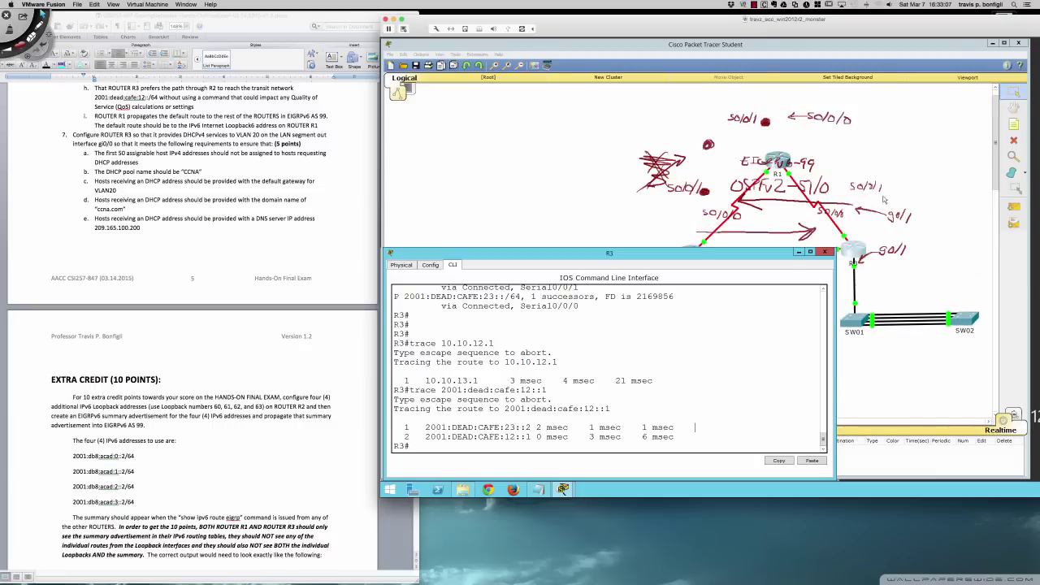
drag(997, 174, 995, 190)
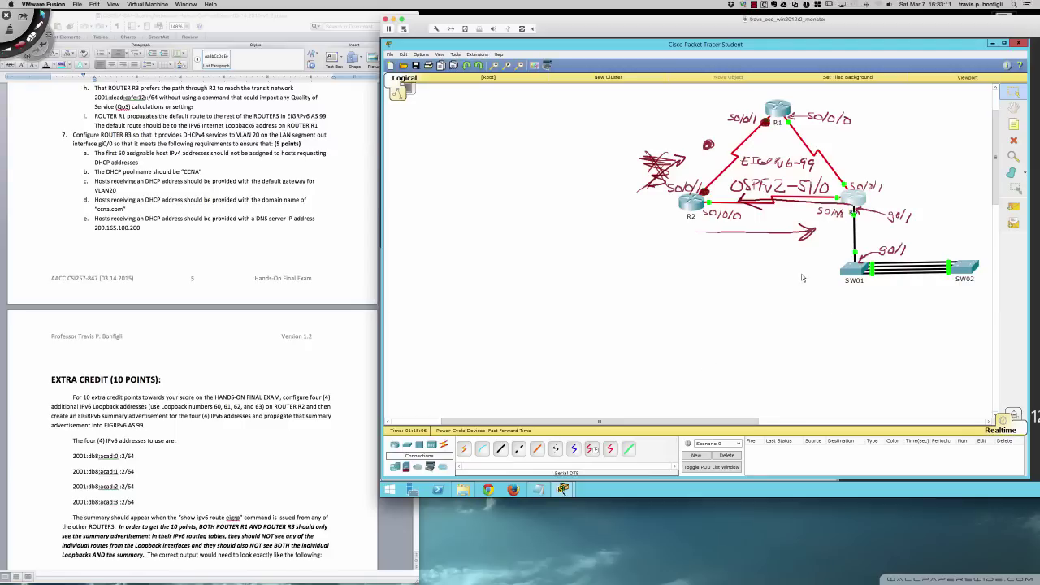
click(851, 205)
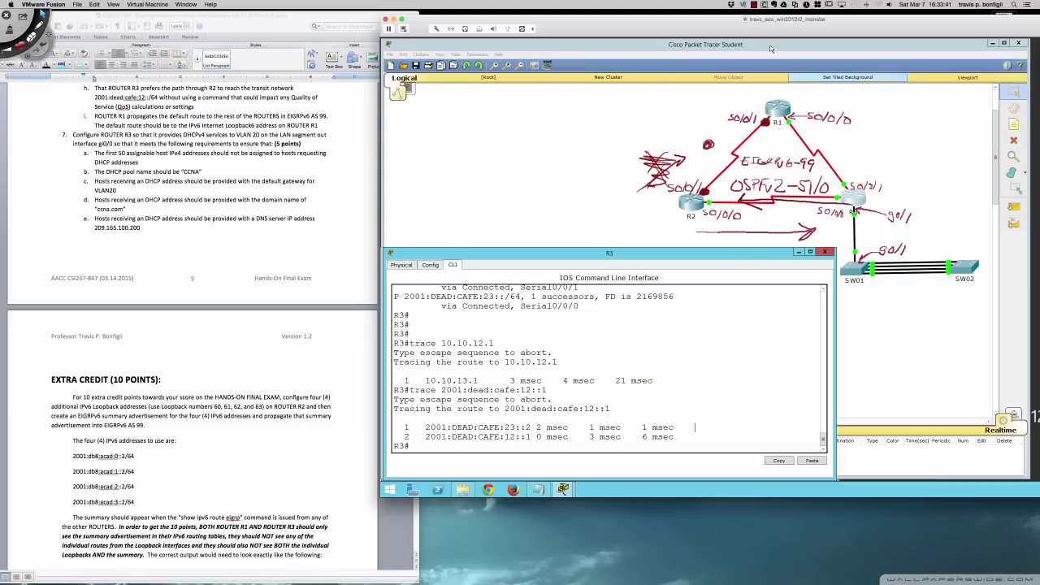
click(754, 4)
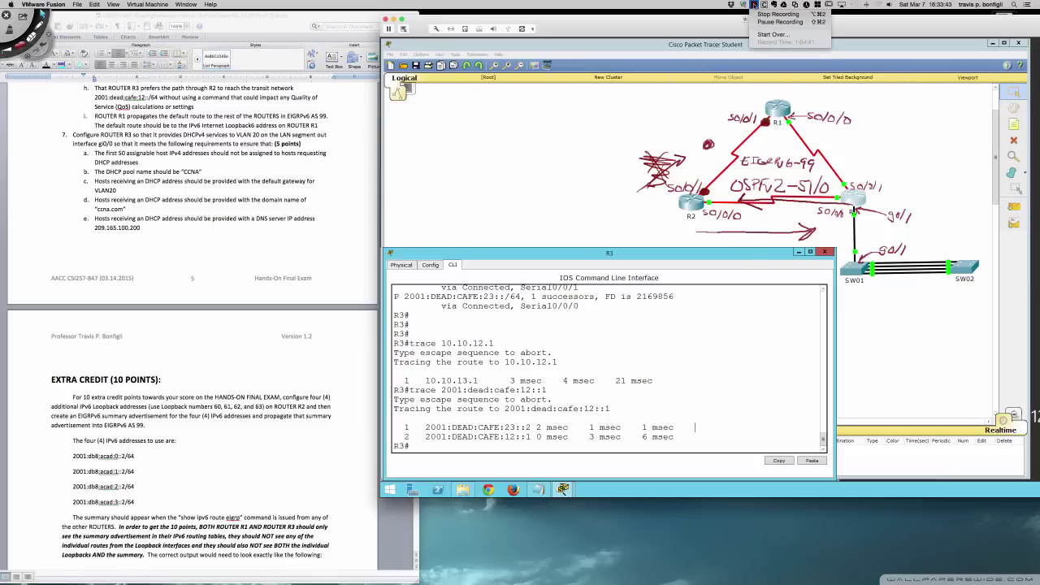
click(759, 22)
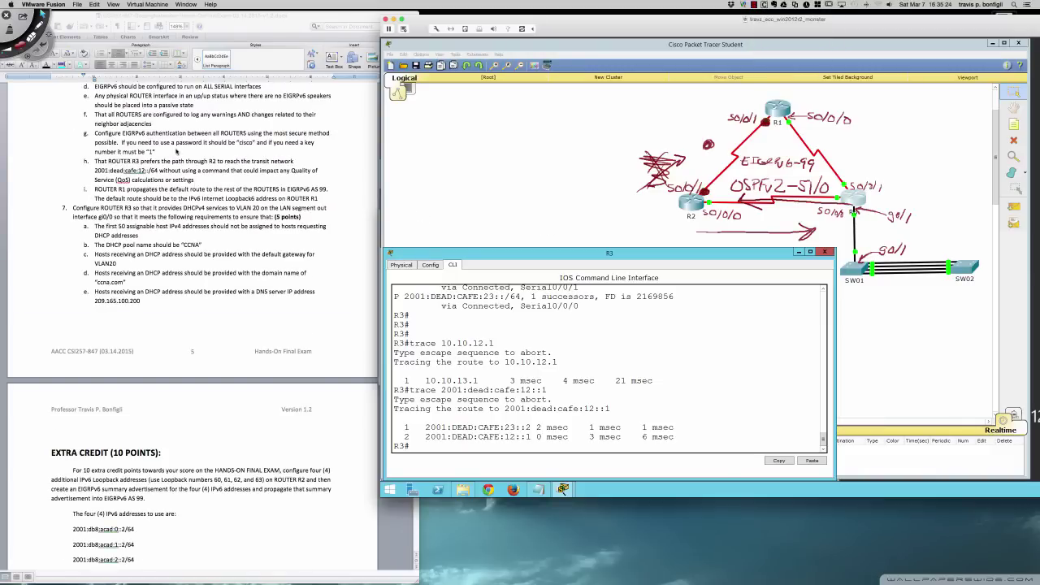
Delete item g's EIGRPv6 authentication text and the blank line before it from the exam task list
click(156, 151)
drag(108, 161, 231, 171)
click(158, 151)
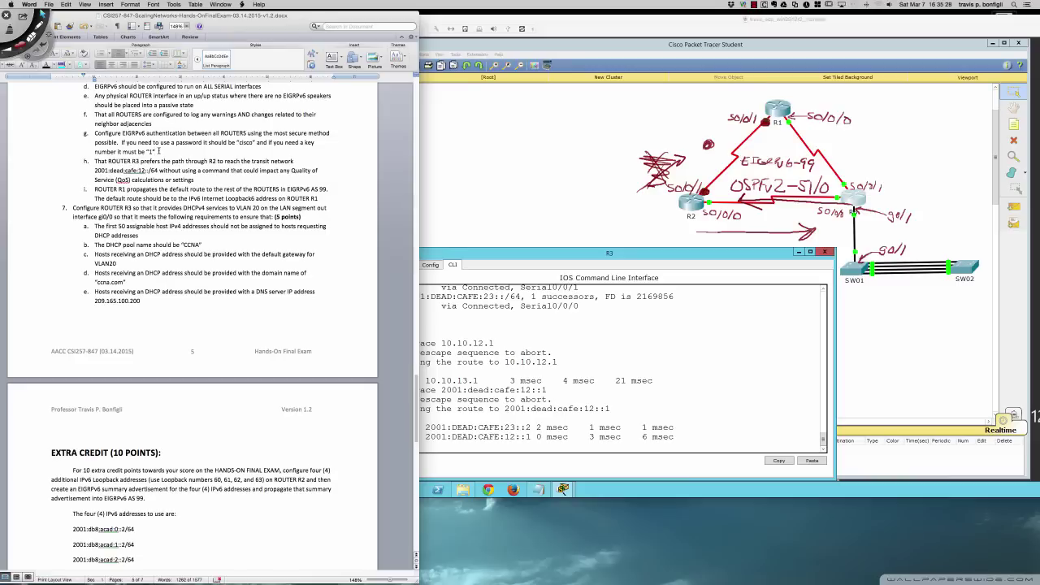
key(Delete)
key(alt+BackSpace)
key(alt+BackSpace)
key(alt+BackSpace)
key(alt+BackSpace)
key(alt+BackSpace)
key(alt+BackSpace)
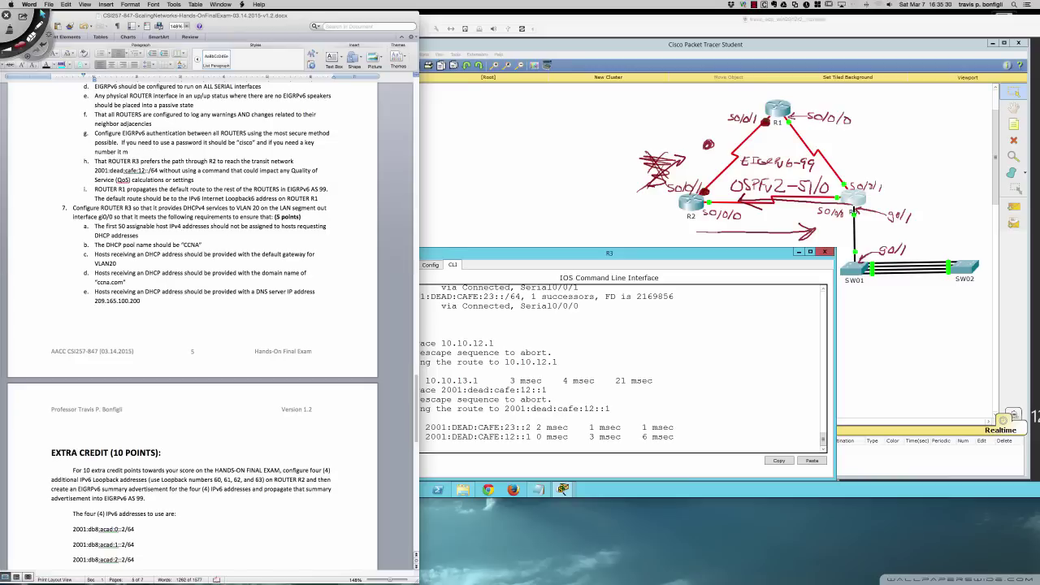
key(BackSpace)
key(BackSpace)
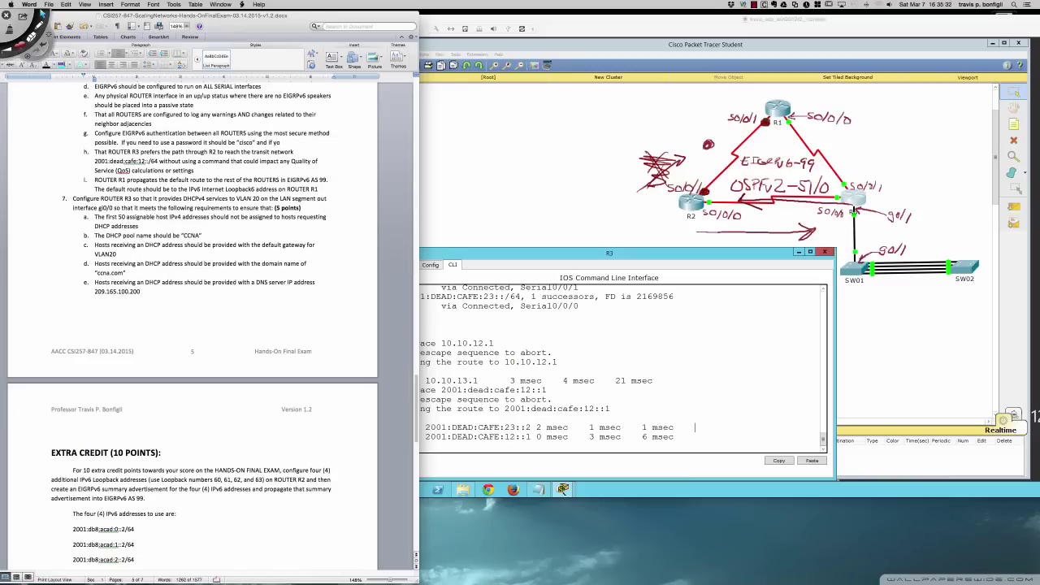
key(BackSpace)
key(BackSpace)
key(BackSpace)
key(BackSpace)
key(BackSpace)
key(BackSpace)
key(BackSpace)
key(BackSpace)
key(BackSpace)
key(BackSpace)
key(BackSpace)
key(BackSpace)
key(BackSpace)
key(BackSpace)
key(BackSpace)
key(BackSpace)
key(BackSpace)
key(BackSpace)
key(BackSpace)
key(BackSpace)
key(BackSpace)
key(BackSpace)
key(BackSpace)
key(BackSpace)
key(BackSpace)
key(BackSpace)
key(BackSpace)
key(BackSpace)
key(BackSpace)
key(BackSpace)
key(BackSpace)
key(BackSpace)
key(BackSpace)
key(BackSpace)
key(BackSpace)
key(BackSpace)
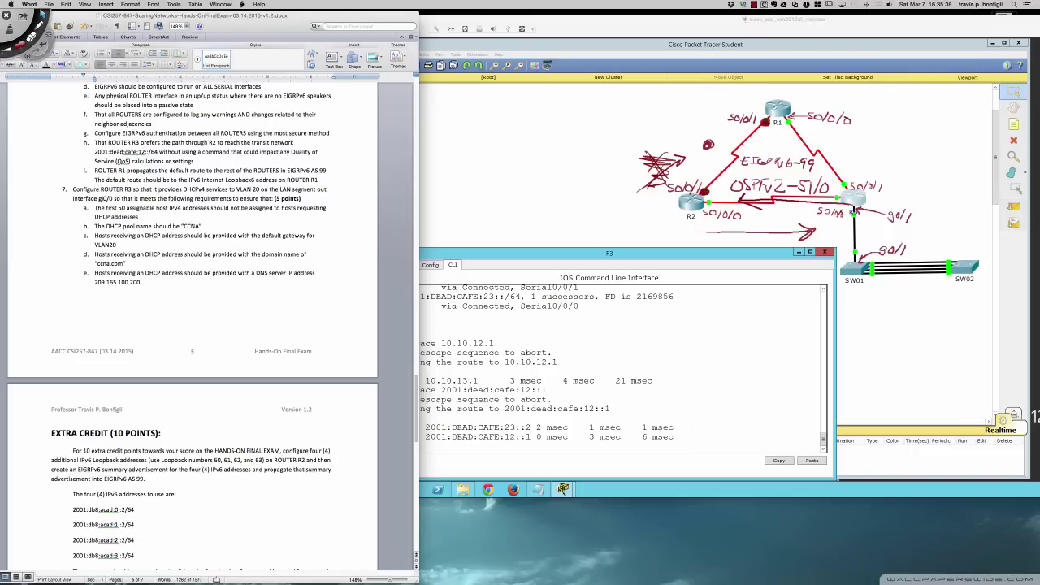
key(BackSpace)
key(BackSpace)
key(BackSpace)
key(BackSpace)
key(BackSpace)
key(BackSpace)
key(BackSpace)
key(BackSpace)
key(BackSpace)
key(BackSpace)
key(BackSpace)
key(BackSpace)
key(BackSpace)
key(BackSpace)
key(BackSpace)
key(BackSpace)
key(BackSpace)
key(BackSpace)
key(BackSpace)
key(BackSpace)
key(BackSpace)
key(BackSpace)
key(BackSpace)
key(BackSpace)
key(BackSpace)
key(BackSpace)
key(BackSpace)
key(BackSpace)
key(BackSpace)
key(BackSpace)
key(BackSpace)
key(BackSpace)
key(BackSpace)
key(BackSpace)
key(BackSpace)
key(BackSpace)
key(BackSpace)
key(BackSpace)
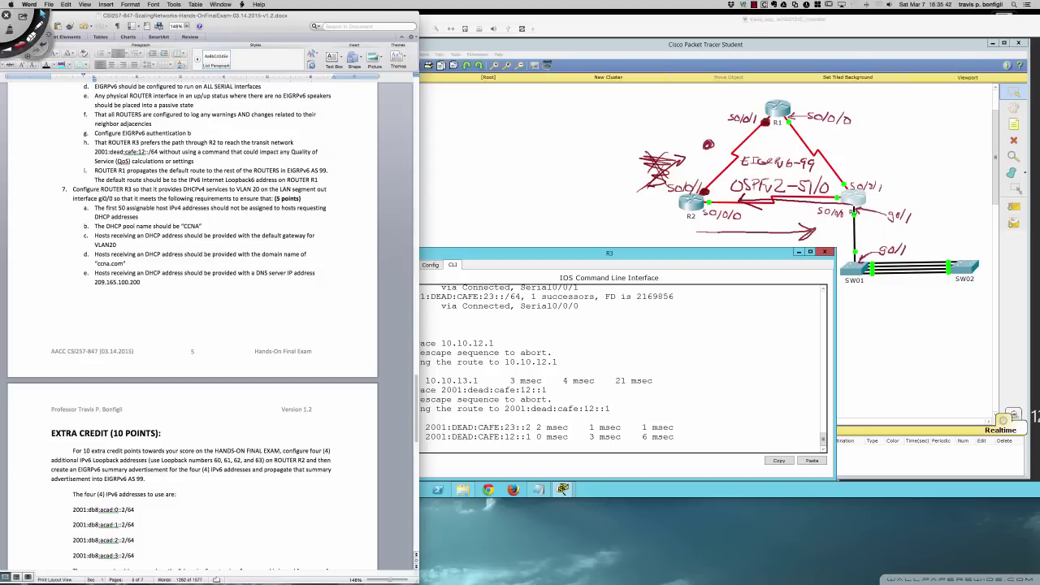
key(BackSpace)
key(BackSpace)
key(BackSpace)
key(BackSpace)
key(BackSpace)
key(BackSpace)
key(BackSpace)
key(BackSpace)
key(BackSpace)
key(BackSpace)
key(BackSpace)
key(BackSpace)
key(BackSpace)
key(BackSpace)
key(BackSpace)
key(BackSpace)
key(BackSpace)
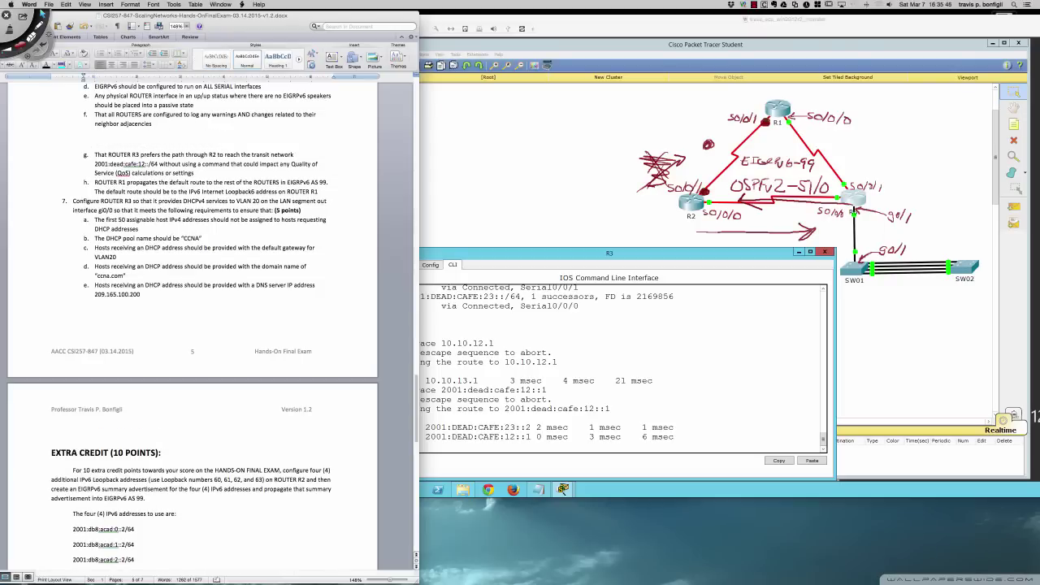
key(BackSpace)
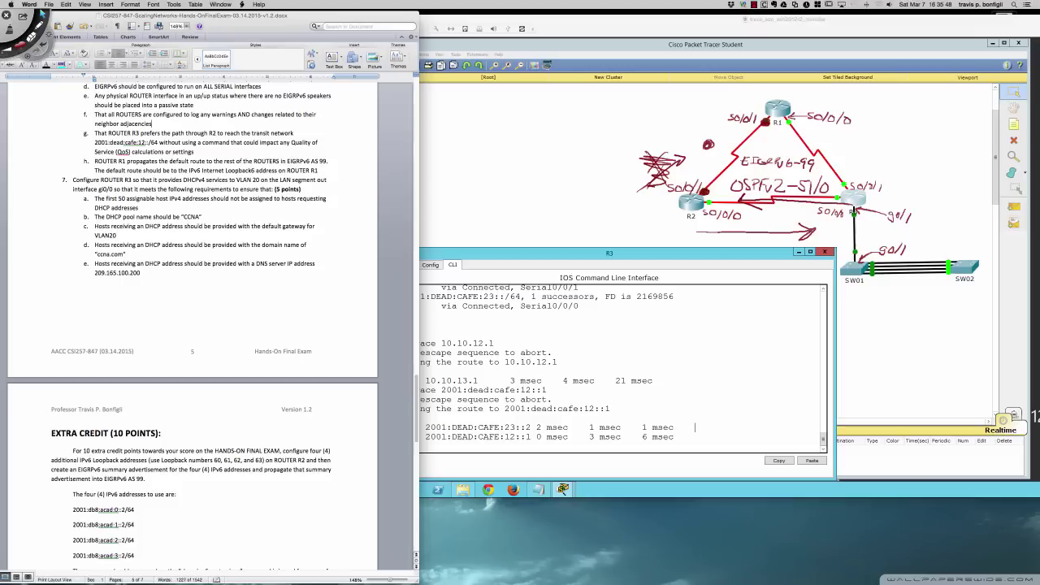
Scroll the exam document down to task 7's DHCPv4 requirements, then return to Packet Tracer
scroll(161, 151, down, 2)
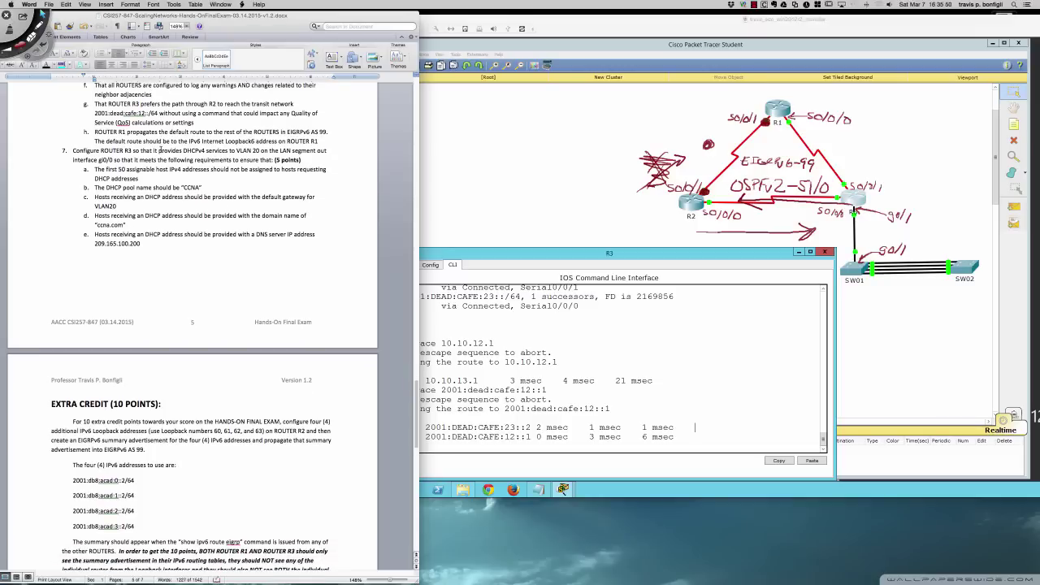
scroll(160, 151, down, 1)
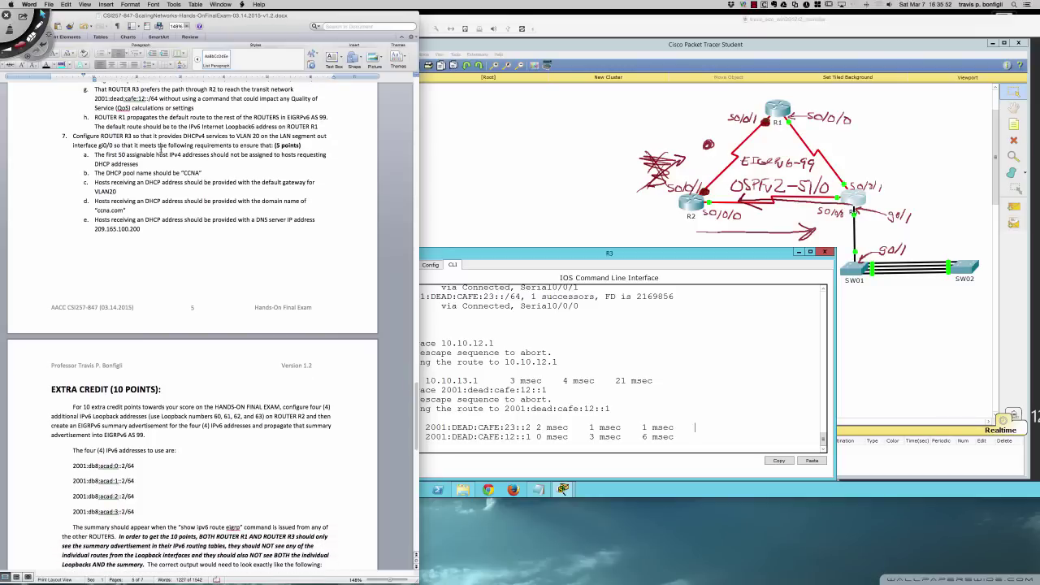
scroll(212, 172, down, 3)
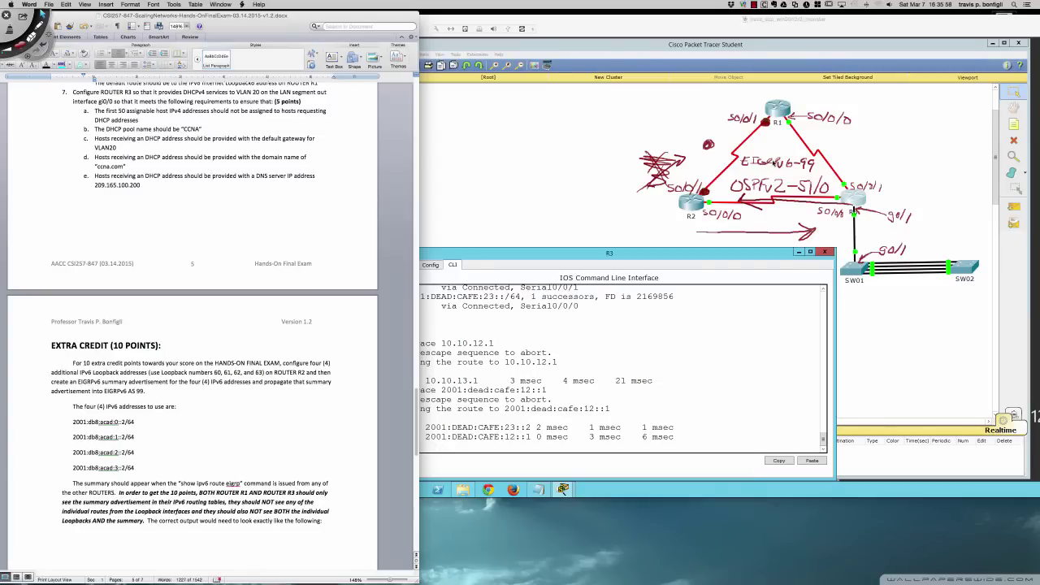
click(485, 413)
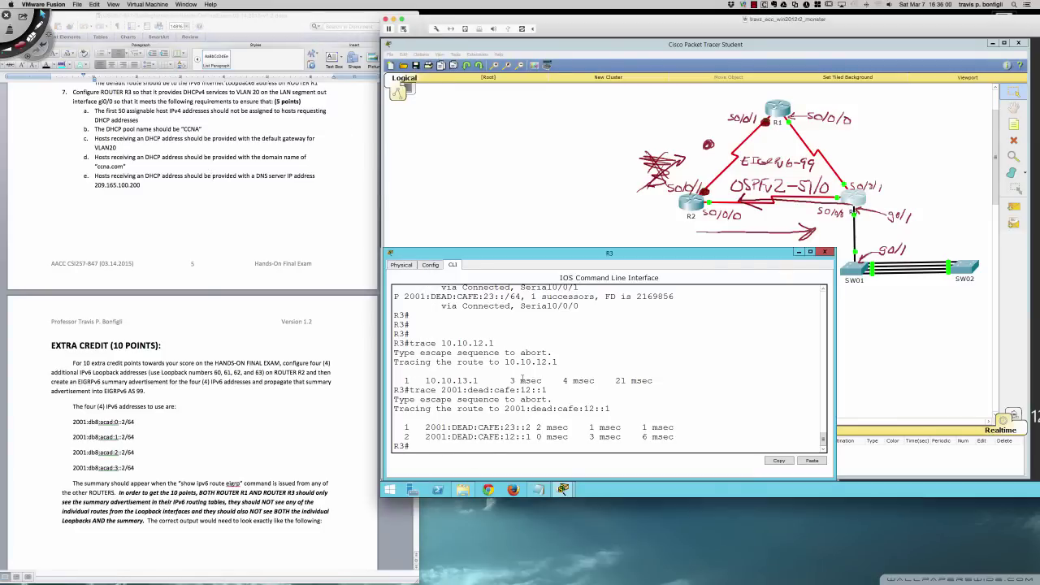
On R3, enter global configuration and exclude addresses 10.10.20.1 through 10.10.20.50 from DHCP
key(Return)
key(Return)
key(Return)
key(Return)
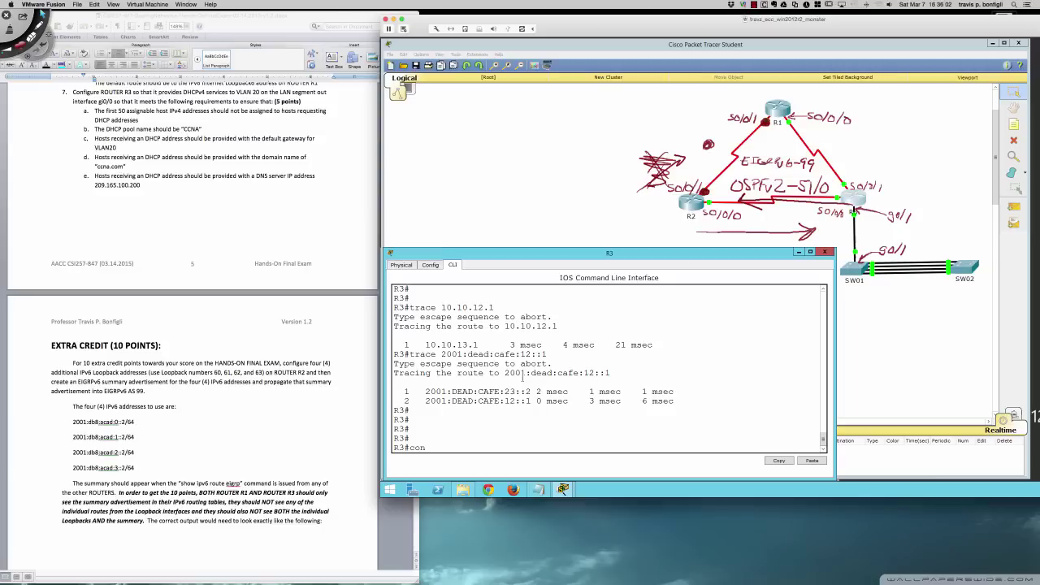
text(conf t)
key(Return)
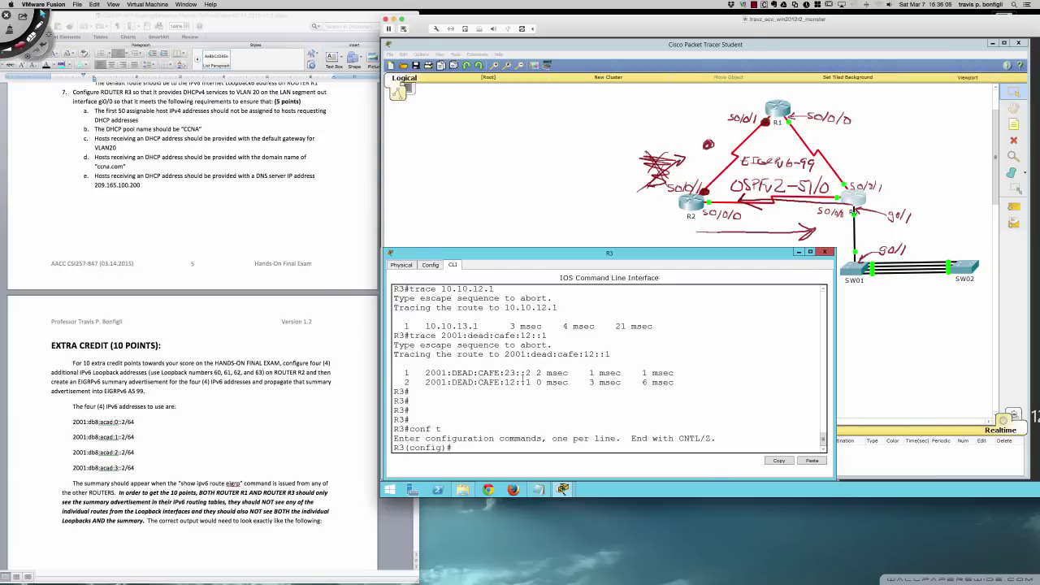
key(Return)
key(Return)
key(Return)
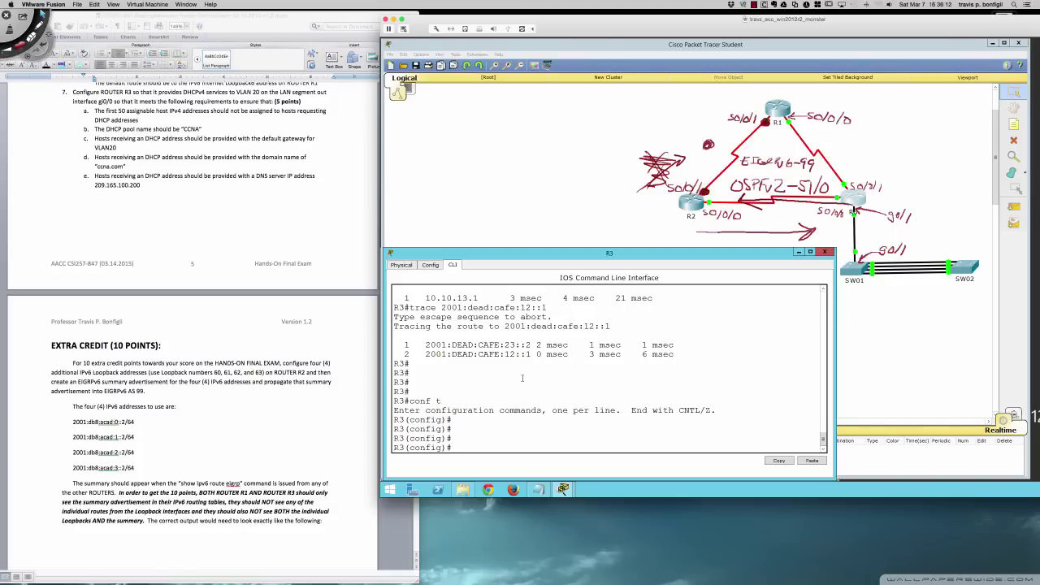
text(ip dh)
key(Tab)
text(ex)
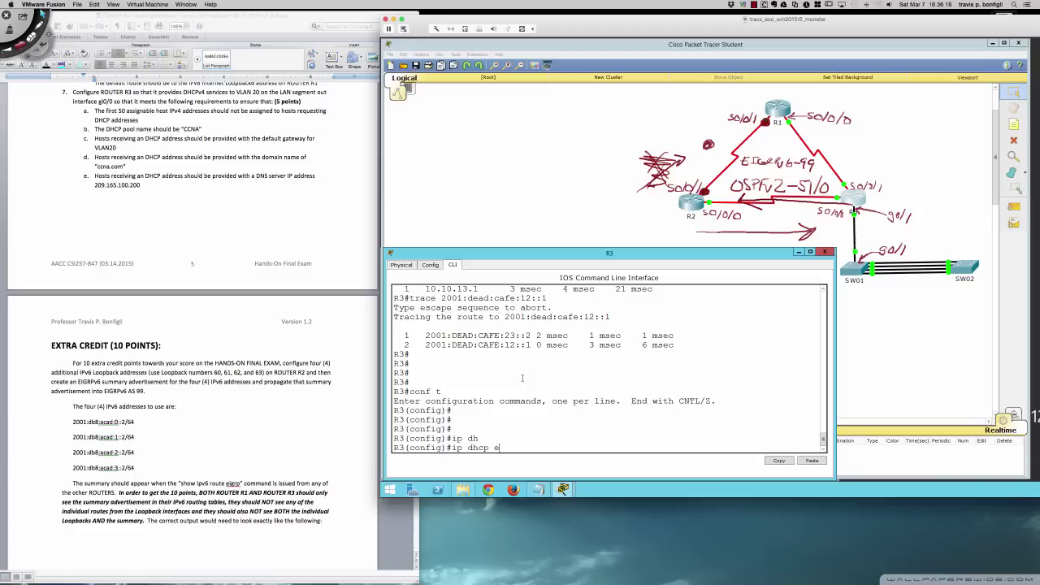
key(Tab)
text(10.1)
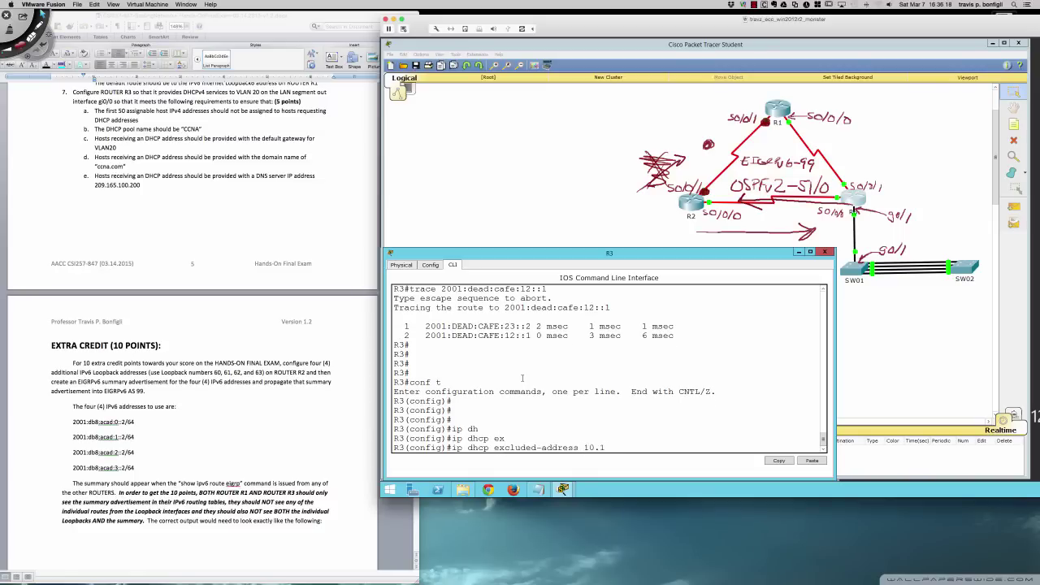
text(0.20.1 10.10.20.50)
key(Return)
Create the DHCP pool named CCNA on R3
text(ip dhcp )
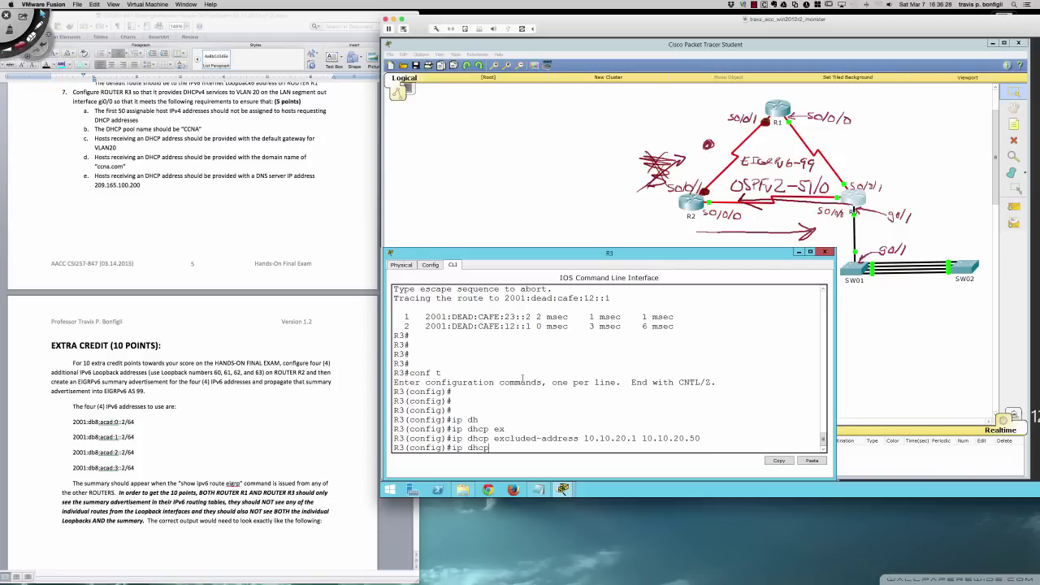
text(po)
key(Tab)
text(CCNA)
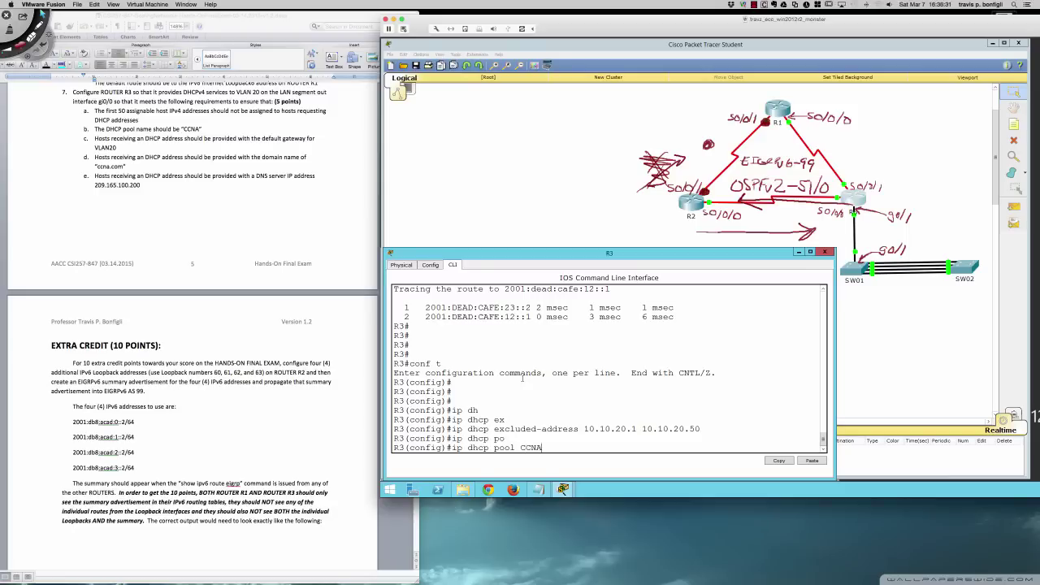
key(Return)
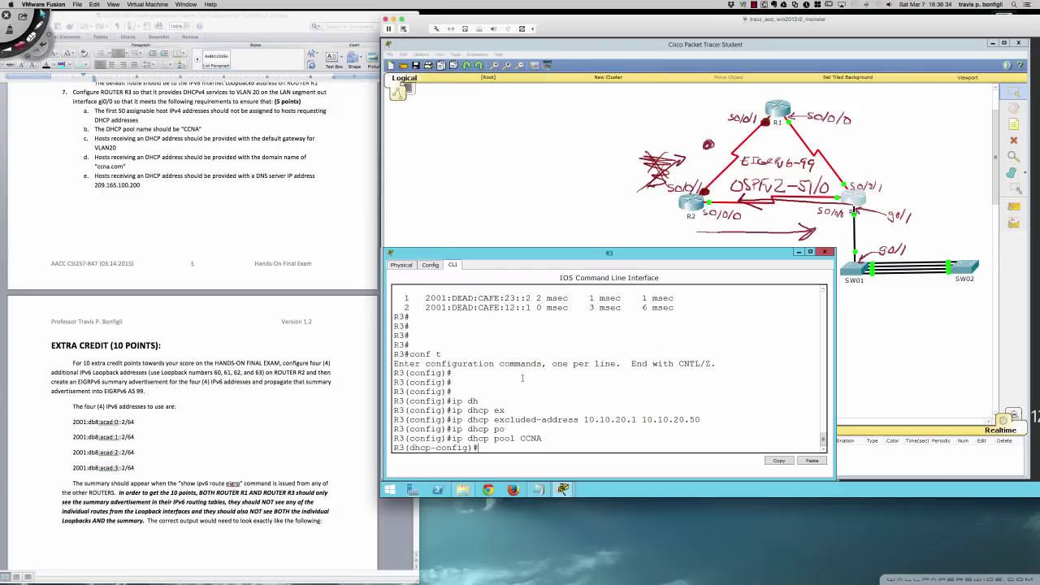
Give the CCNA pool default-router 10.10.20.1 and DNS server 209.165.100.200
text(?)
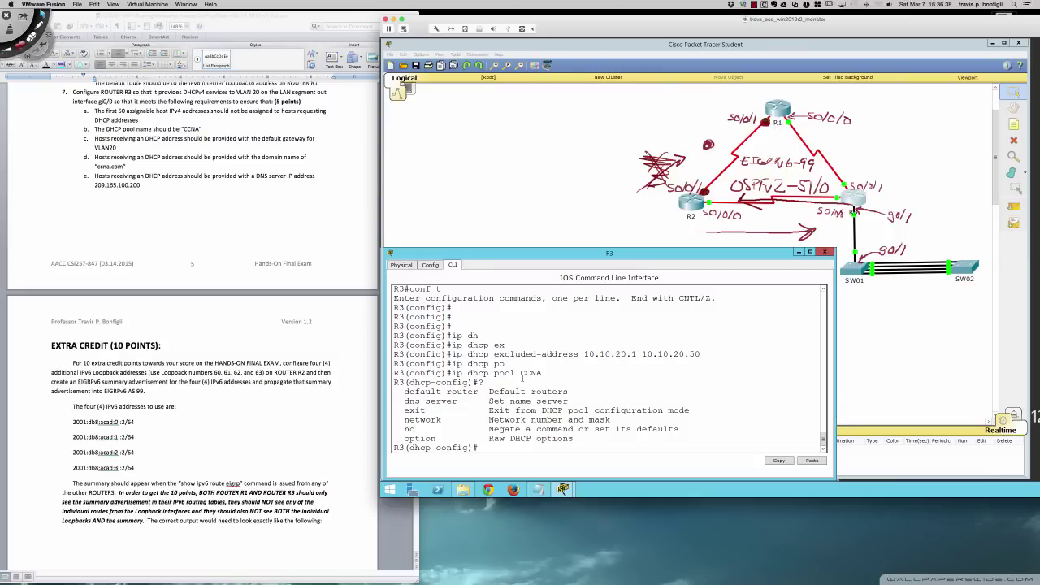
text(def)
key(Tab)
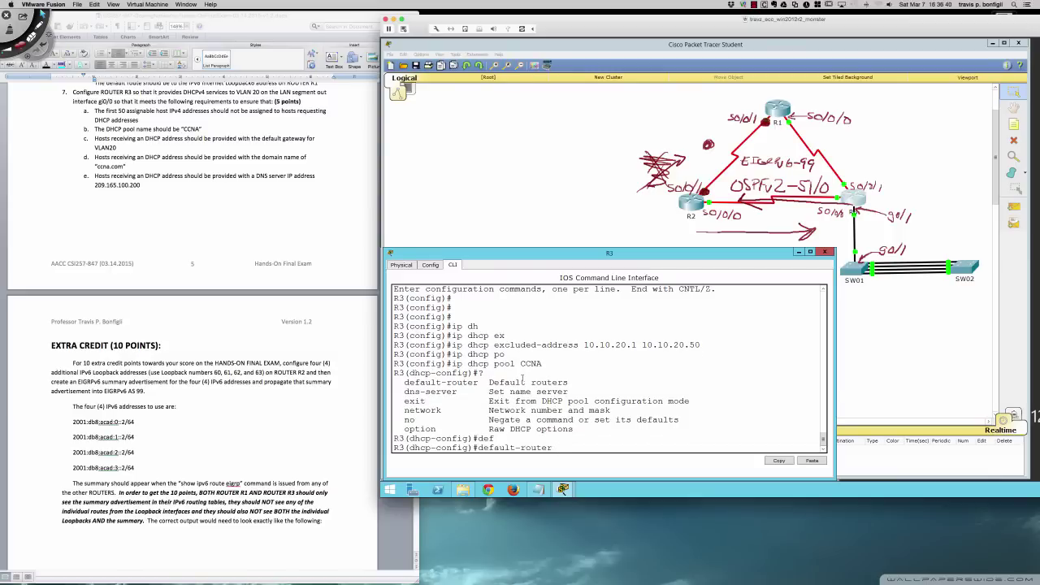
text(10.10.20.1)
key(Return)
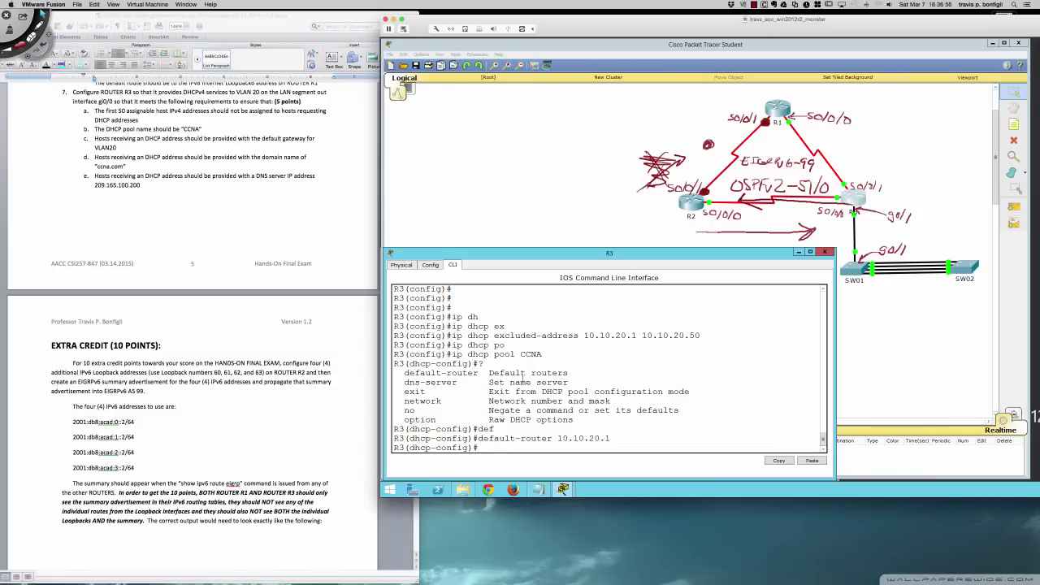
text(dn)
key(Tab)
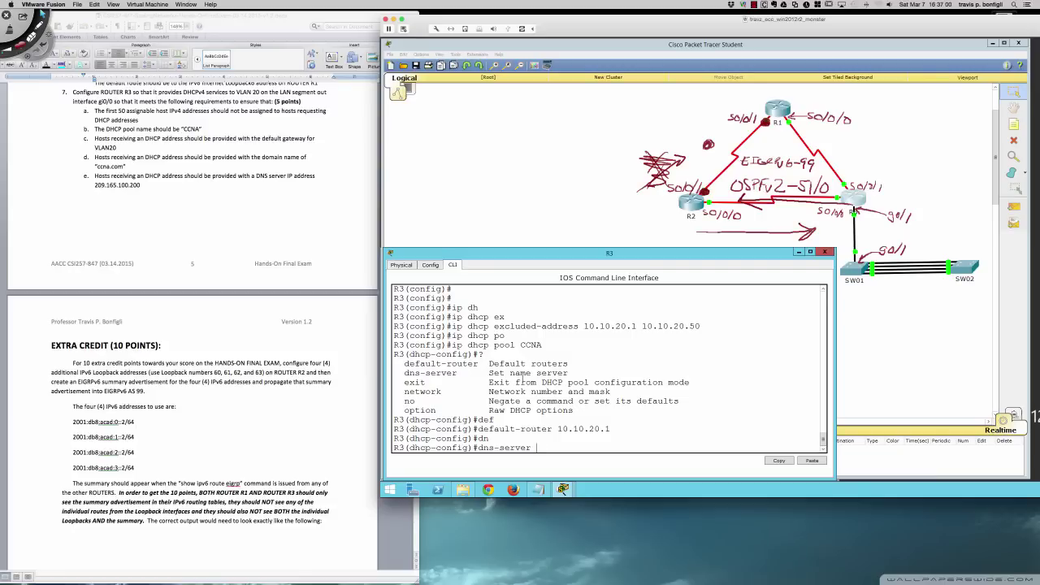
text(209.165.100.200)
key(Return)
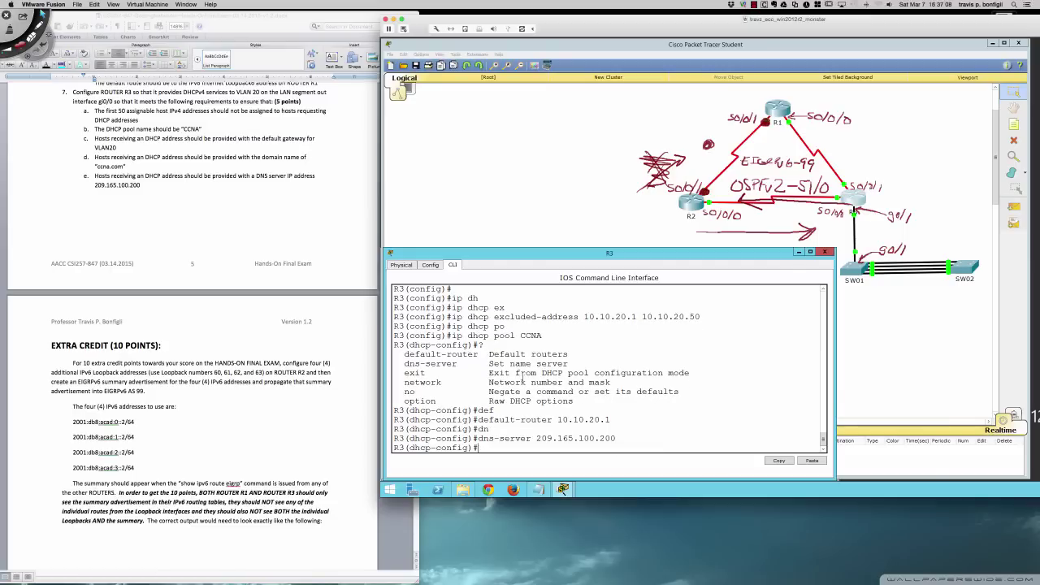
key(Return)
key(Return)
key(Return)
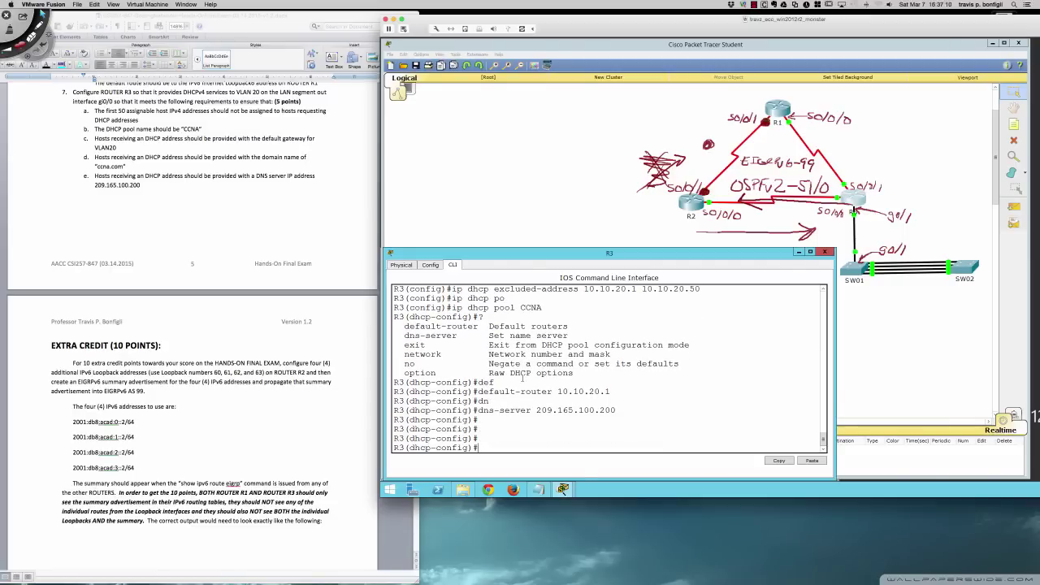
Set the CCNA pool network to 10.10.20.0 255.255.255.0, then scroll Word to Extra Credit
text(net)
key(Tab)
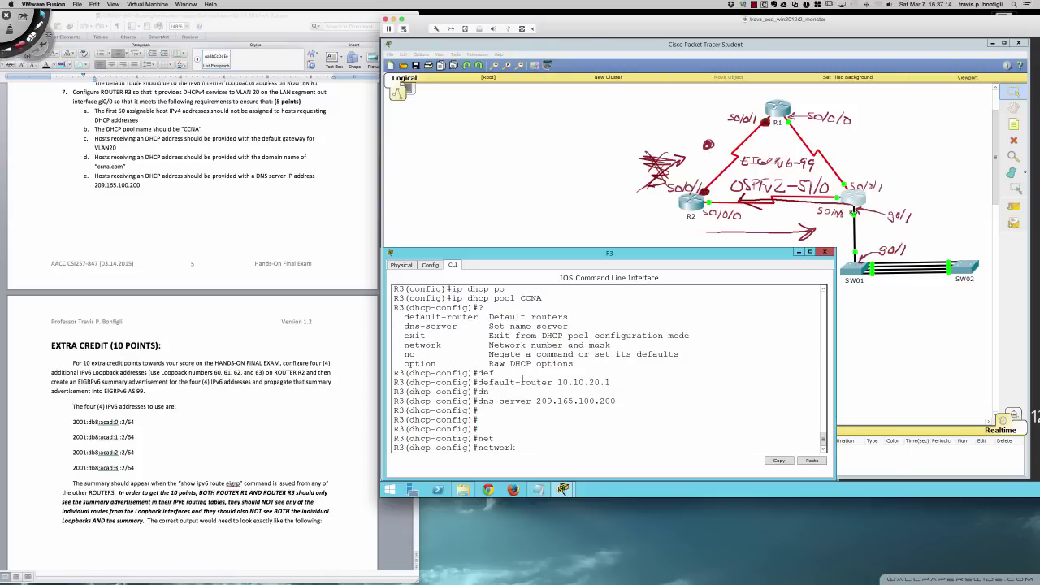
text(10.10.20)
text(.0)
text( ?)
text(2)
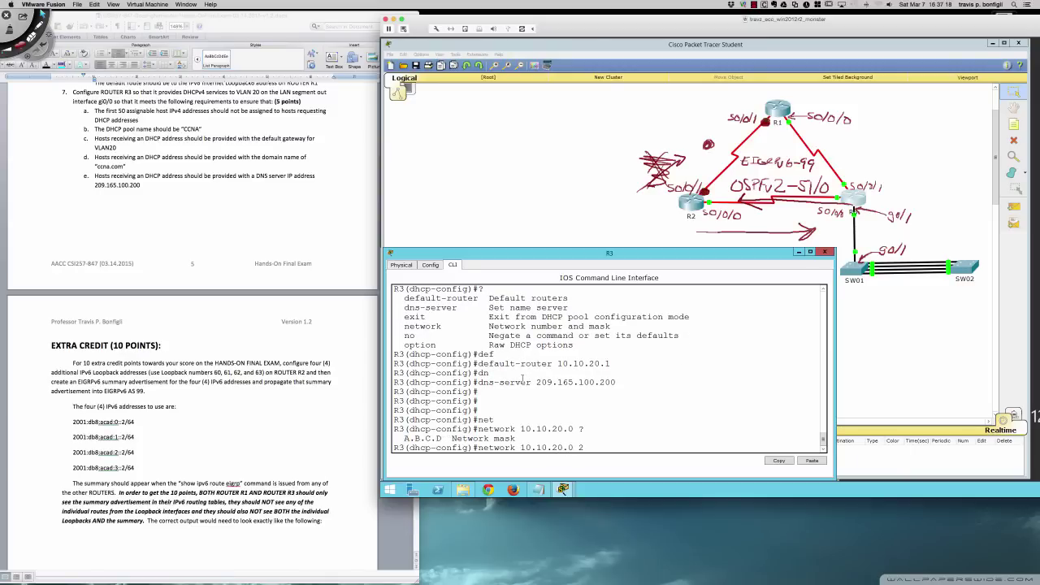
text(55.25..255.0)
key(Return)
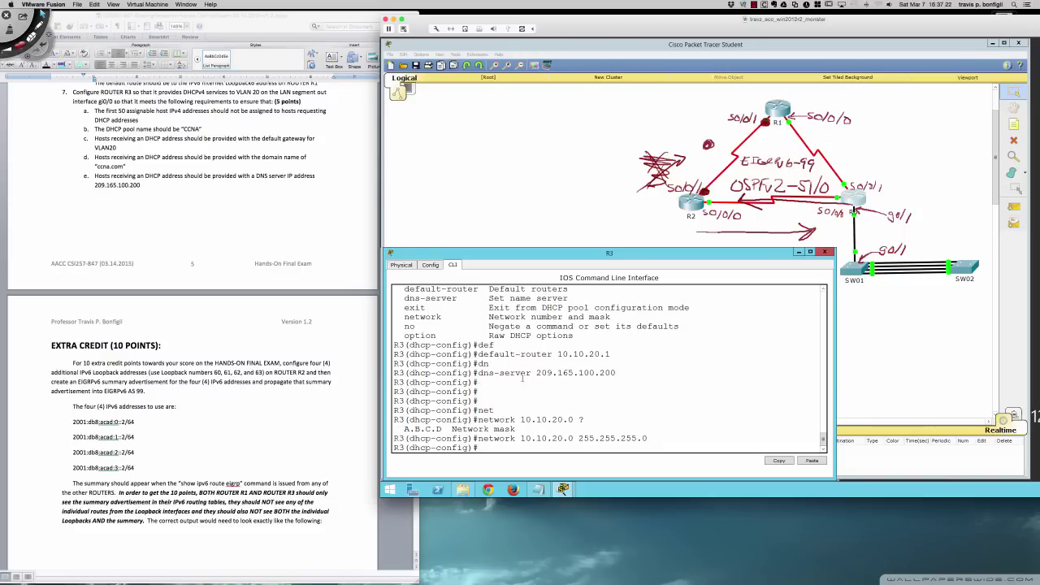
key(Return)
key(Return)
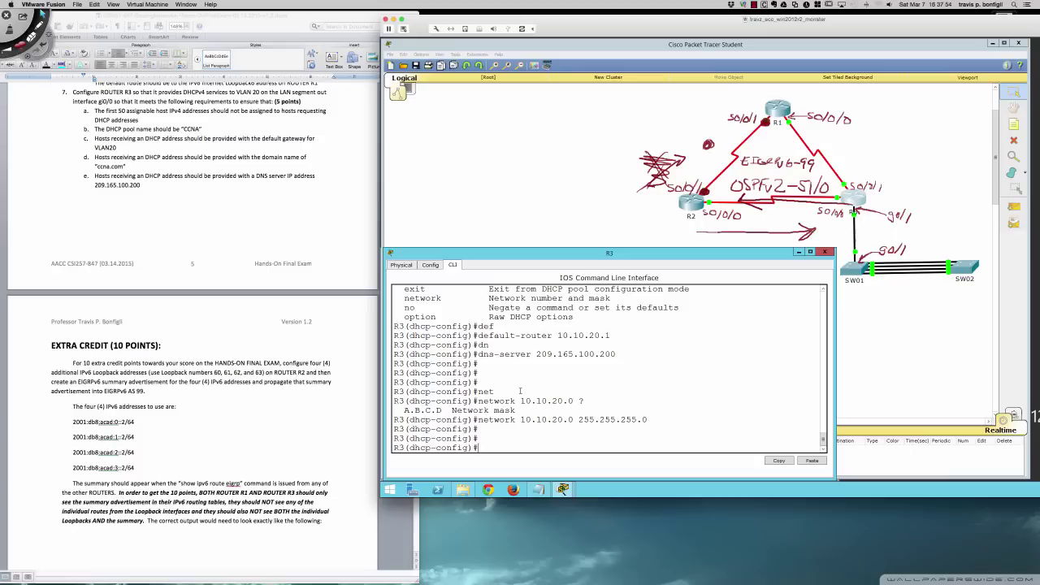
scroll(318, 389, down, 10)
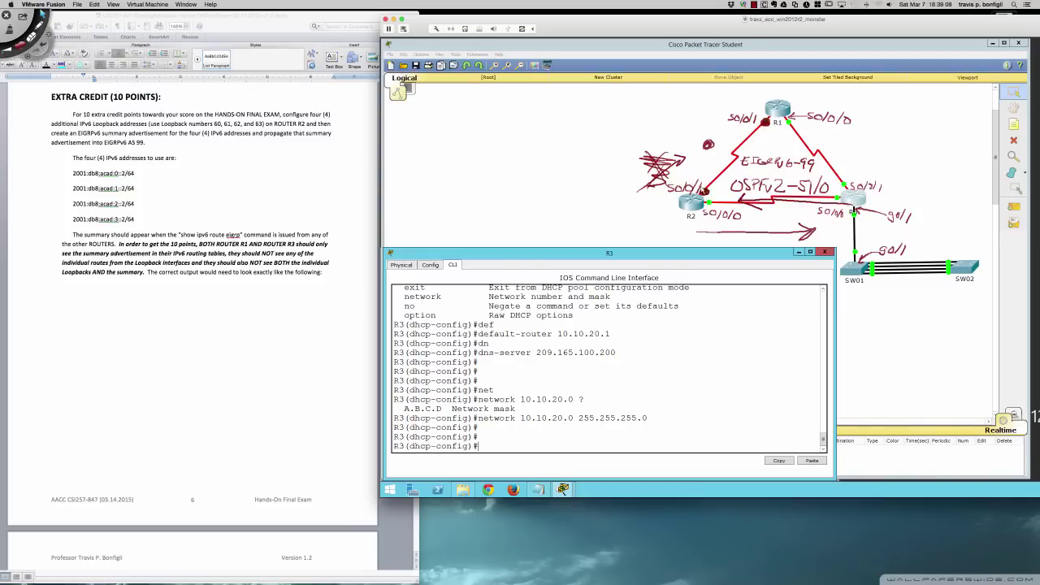
On router R2's CLI, enter privileged mode and global configuration mode
click(692, 201)
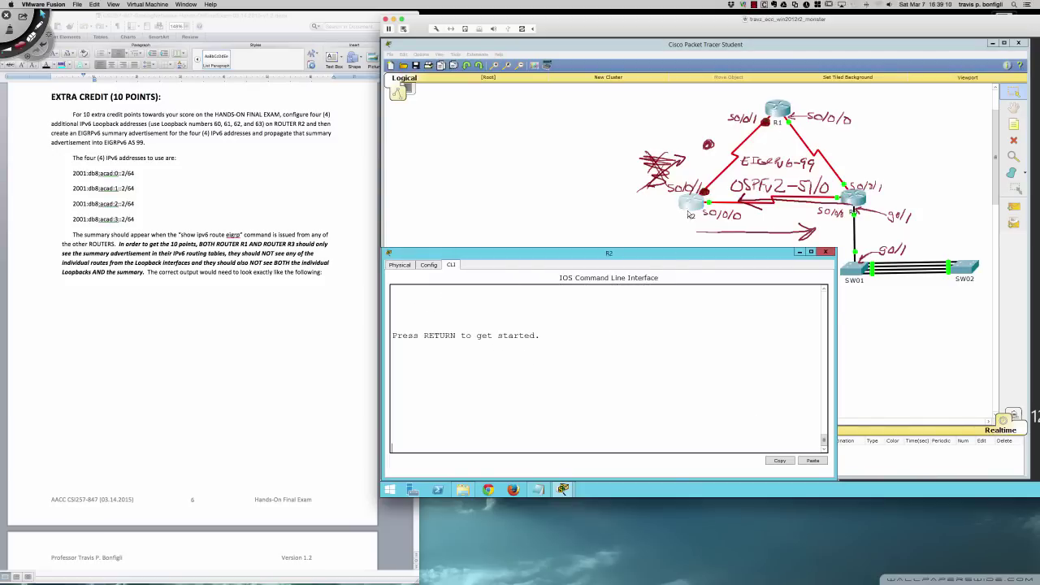
key(Return)
key(Return)
key(Return)
key(Return)
key(Return)
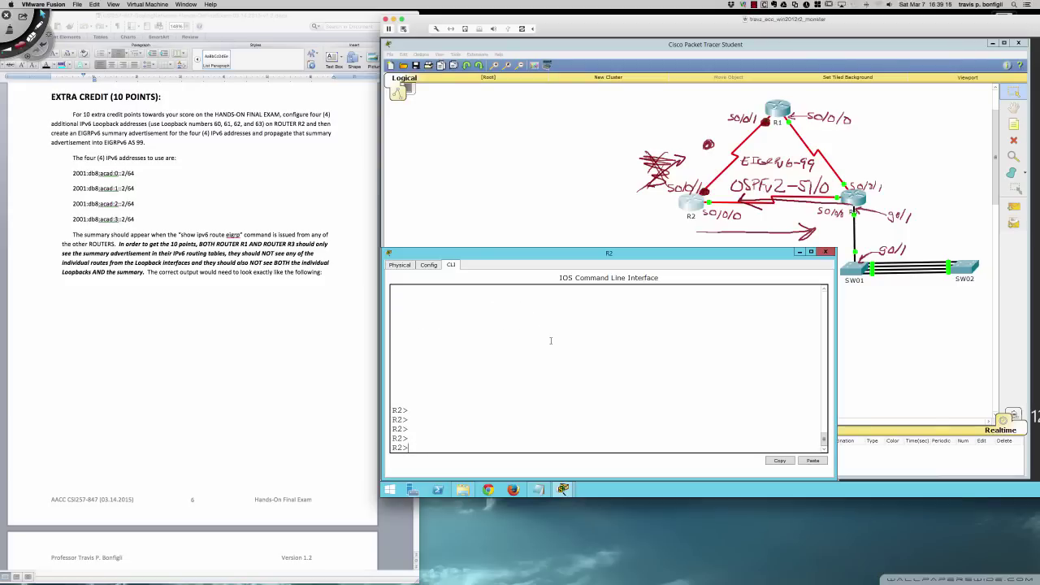
text(en)
key(Return)
key(Return)
key(Return)
text(conf t)
key(Return)
Create Loopback60 with IPv6 address 2001:db8:acad:0::2/64
text(int lo)
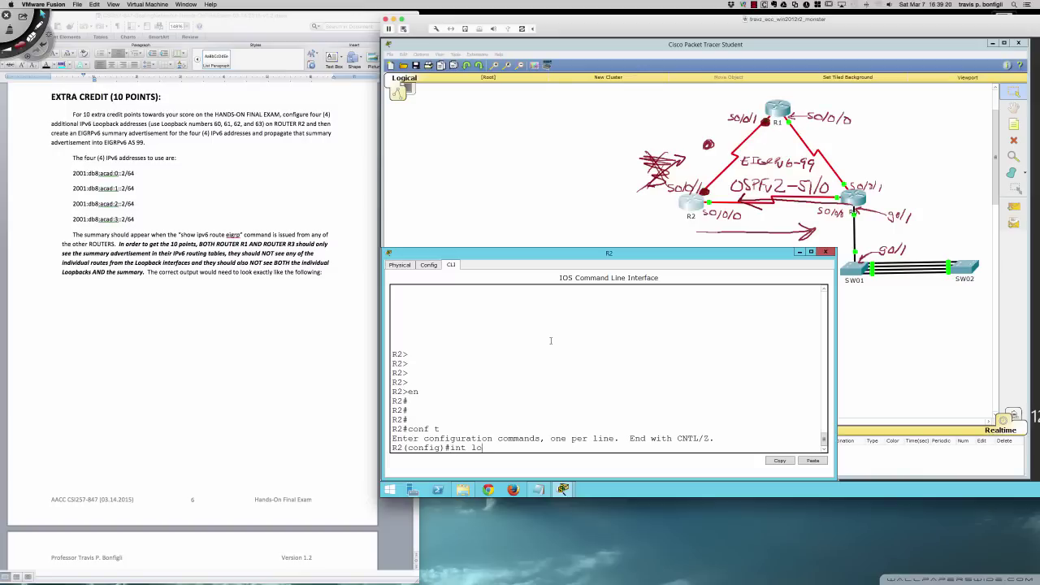
text(60)
key(Return)
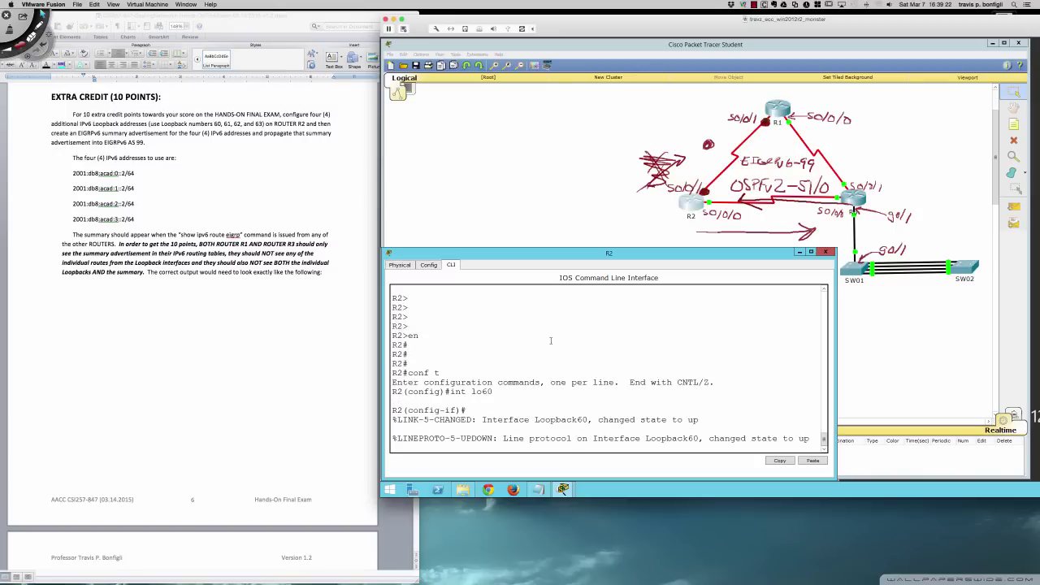
key(Return)
text(ipv6 add)
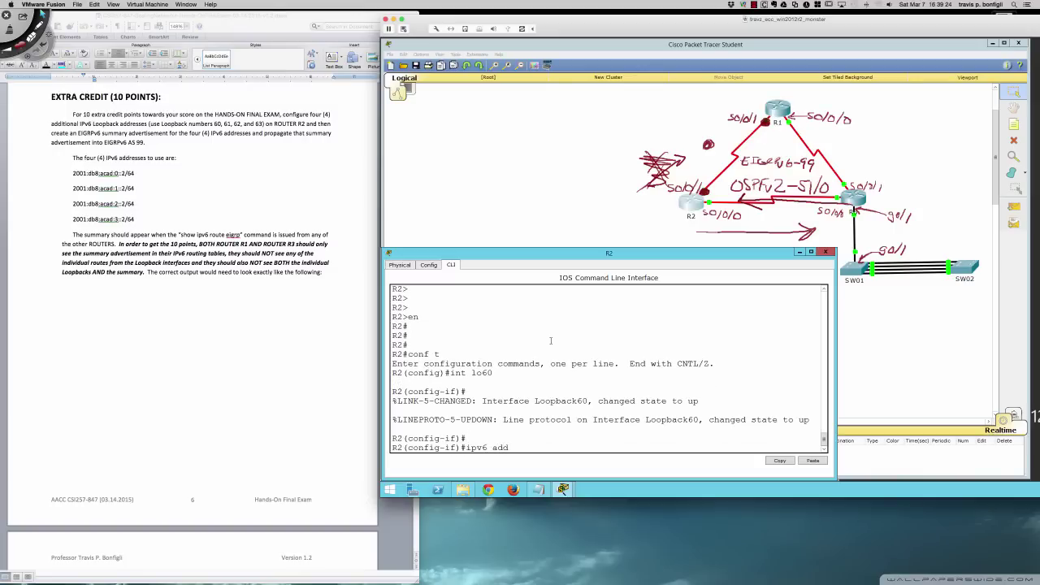
text( 2001:db8:acad:0::2/)
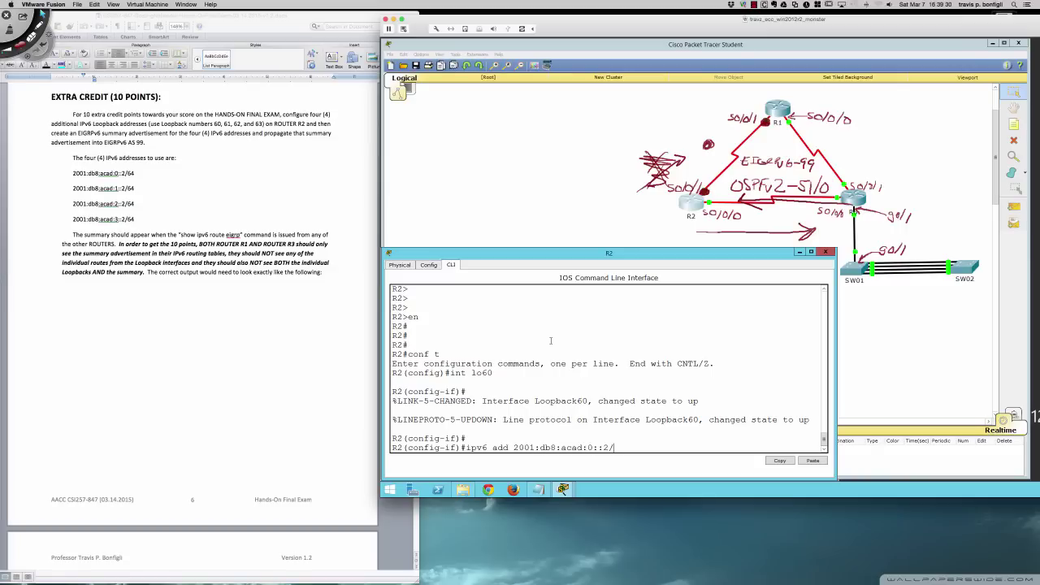
text(64)
key(Return)
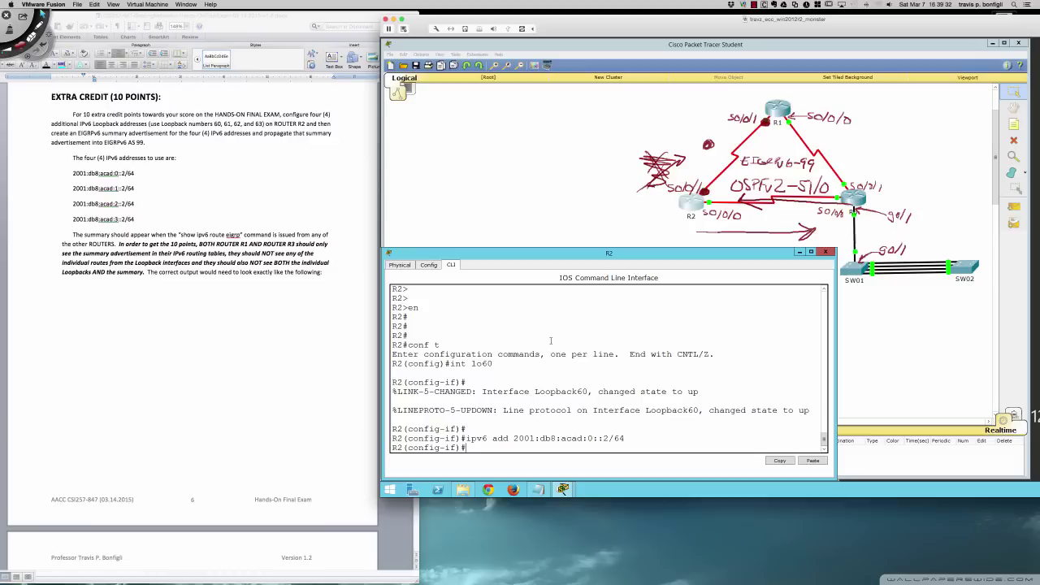
Create Loopback61 with IPv6 address 2001:db8:acad:1::2/64
key(Up)
key(BackSpace)
key(BackSpace)
key(BackSpace)
key(BackSpace)
key(BackSpace)
key(BackSpace)
key(BackSpace)
key(BackSpace)
key(BackSpace)
key(BackSpace)
key(BackSpace)
key(BackSpace)
key(BackSpace)
key(BackSpace)
key(BackSpace)
key(BackSpace)
key(BackSpace)
key(BackSpace)
key(BackSpace)
key(BackSpace)
text(it lo)
text(nt)
text(61)
key(Return)
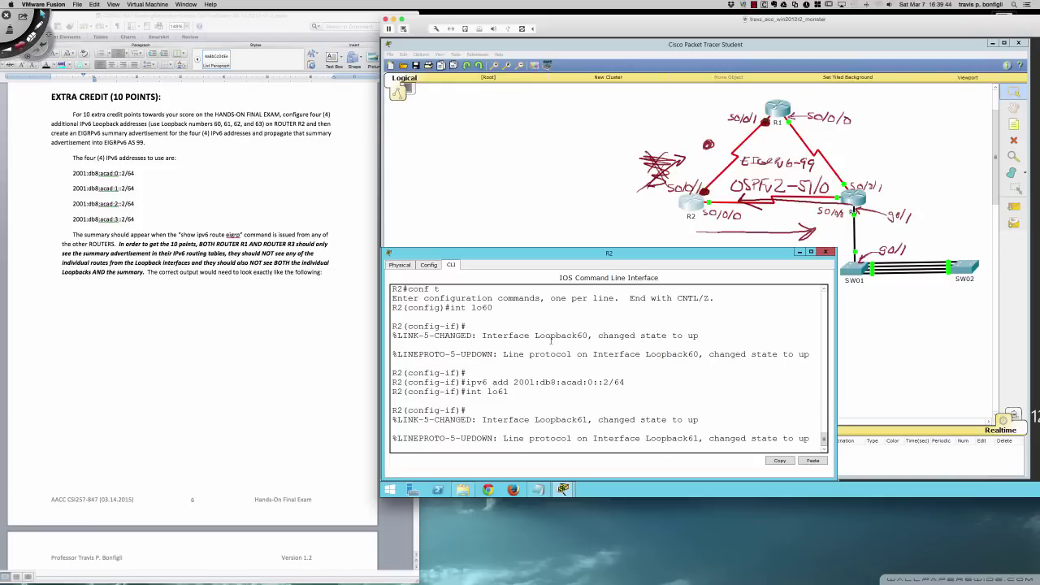
key(Return)
key(Return)
key(Up)
key(Up)
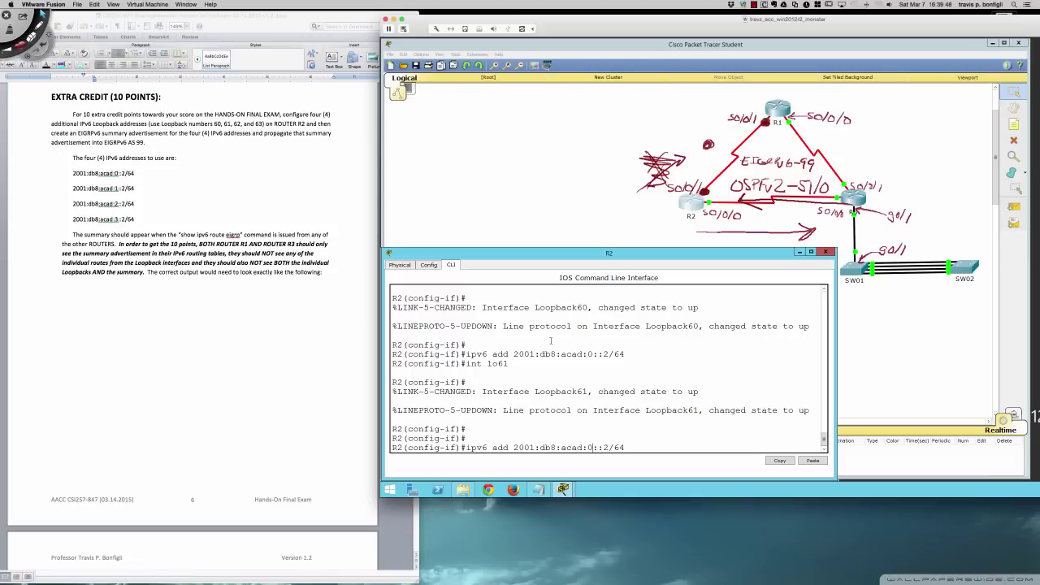
key(BackSpace)
text(1)
key(Return)
Create Loopback62 with IPv6 address 2001:db8:acad:2::2/64
text(int )
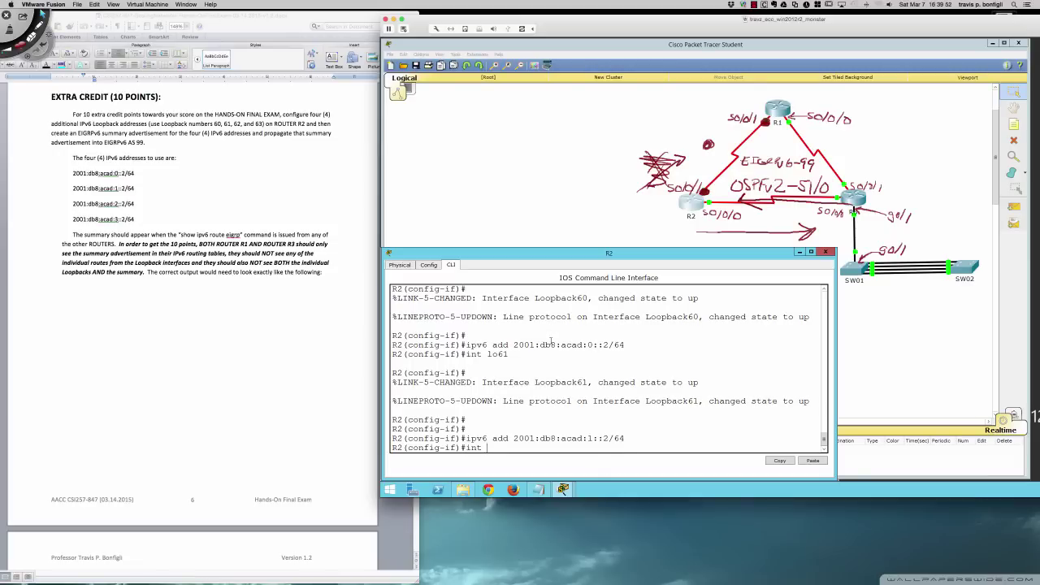
text(lo6)
key(Return)
key(Return)
key(Up)
key(Up)
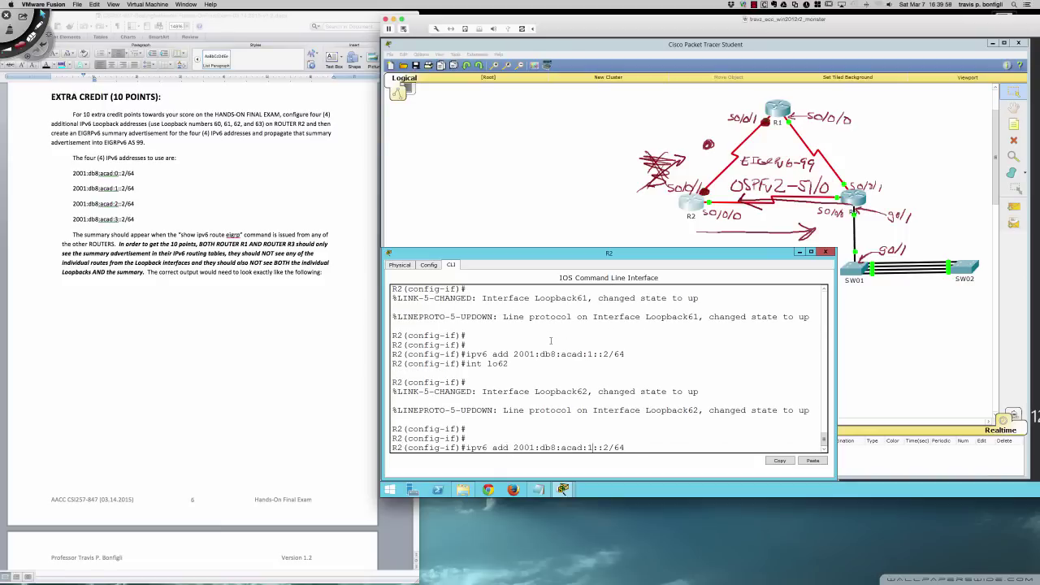
key(Return)
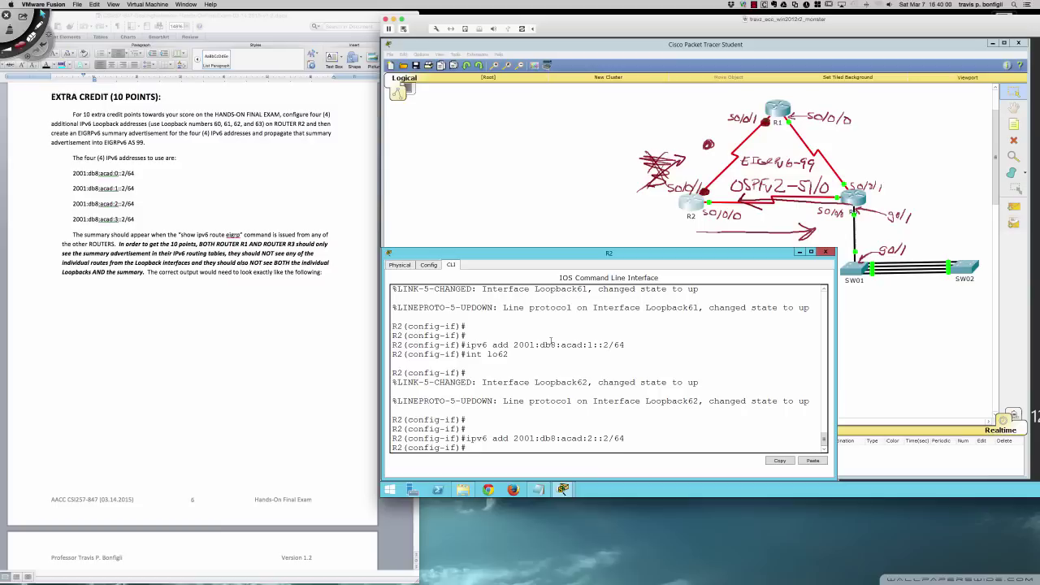
Create Loopback63 with IPv6 address 2001:db8:acad:3::2/64
key(Up)
key(Left)
key(Left)
key(Left)
key(BackSpace)
key(BackSpace)
key(BackSpace)
key(BackSpace)
key(BackSpace)
key(BackSpace)
key(BackSpace)
key(BackSpace)
key(BackSpace)
key(BackSpace)
key(BackSpace)
key(BackSpace)
key(BackSpace)
key(BackSpace)
key(BackSpace)
key(BackSpace)
key(BackSpace)
key(BackSpace)
key(BackSpace)
key(BackSpace)
key(Delete)
key(Delete)
key(Delete)
text(int lo63)
key(Return)
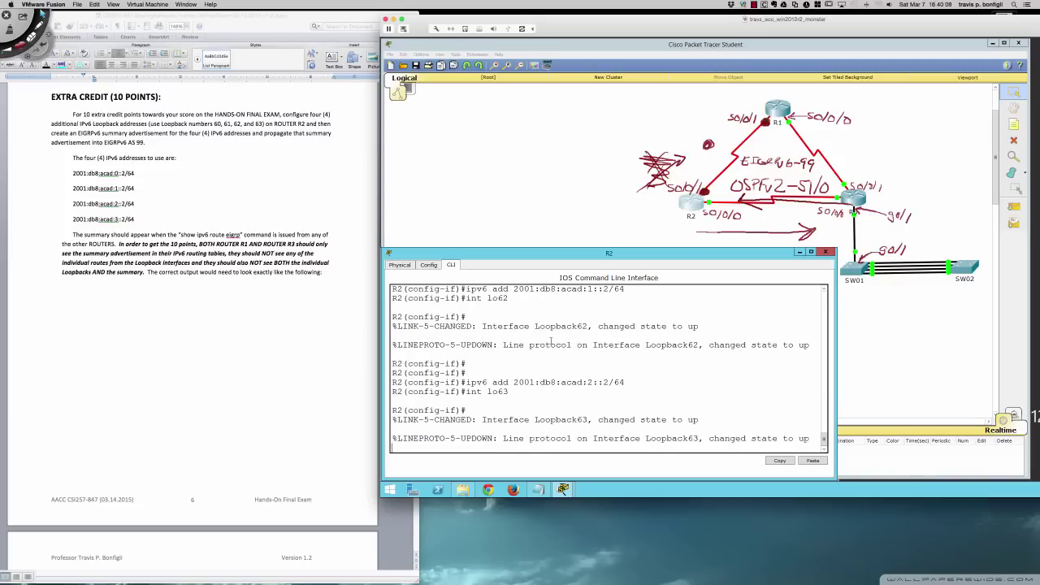
key(Return)
key(Up)
key(Up)
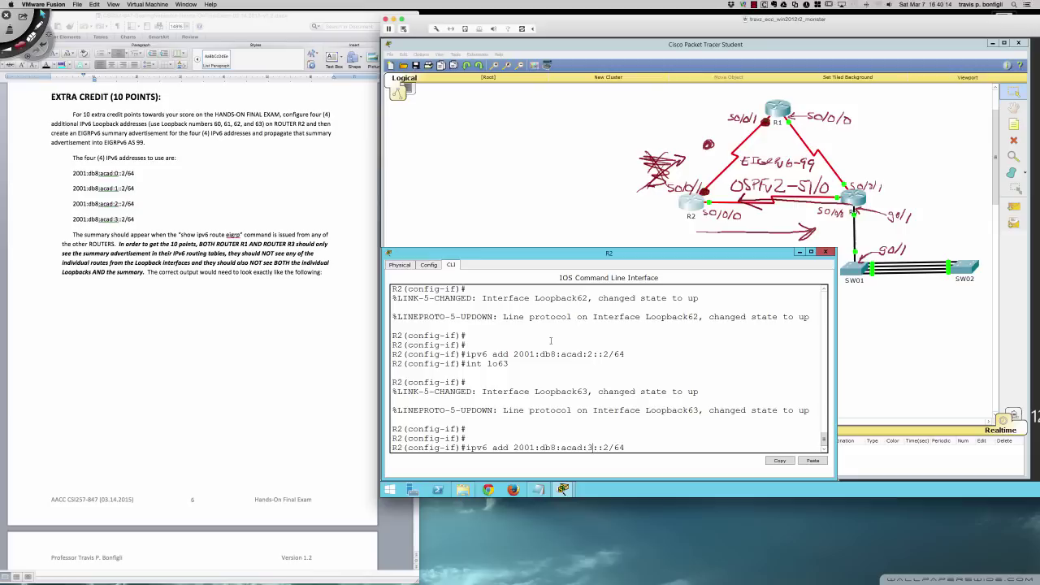
key(Return)
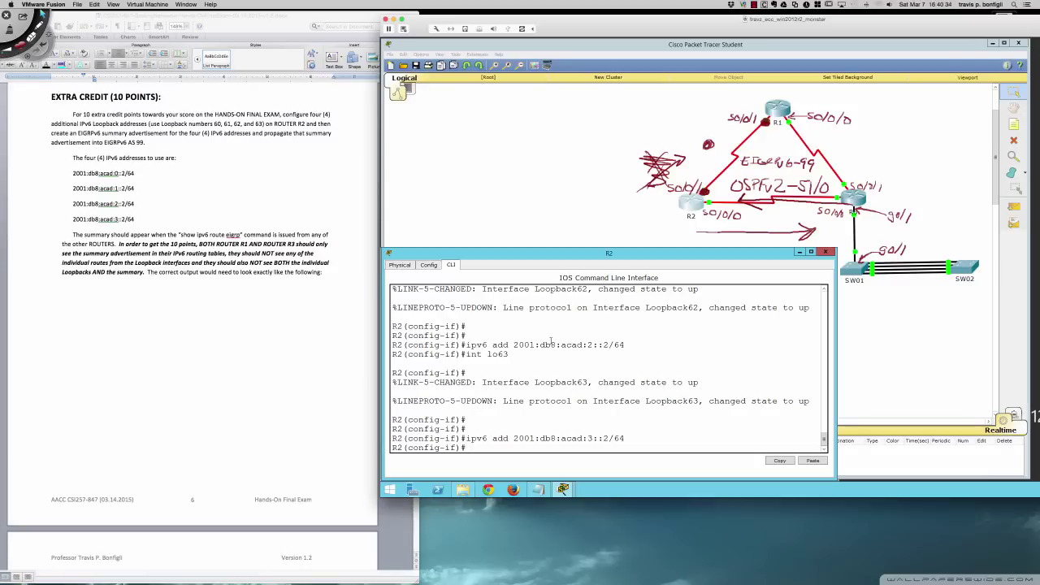
key(ctrl+alt+d)
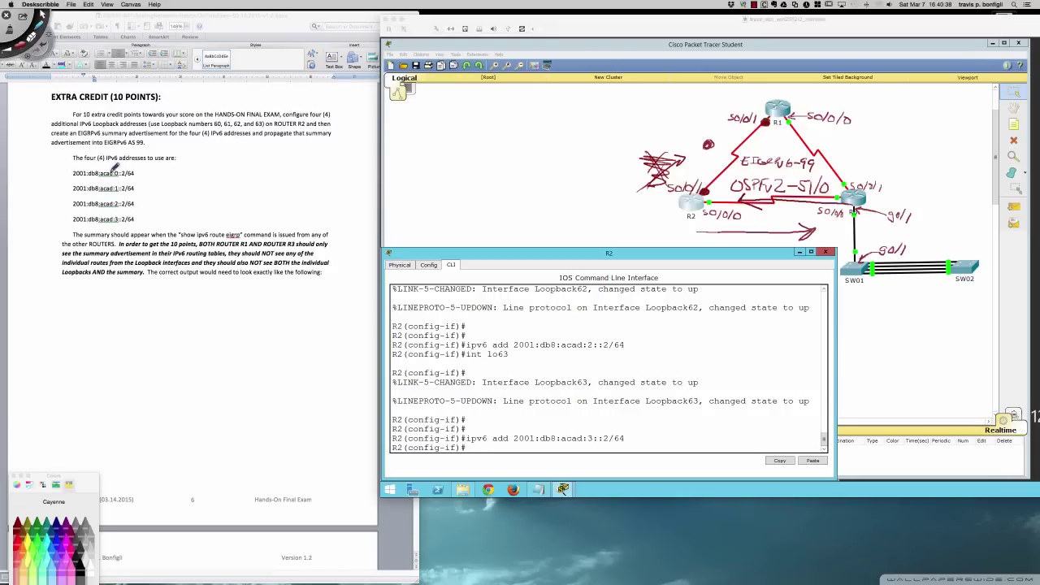
Mark the differing network numbers and write the fourth hextet's binary values
mouse_move(114, 169)
mouse_down()
mouse_move(120, 220)
mouse_move(117, 172)
mouse_up()
mouse_move(189, 164)
mouse_down()
mouse_move(312, 152)
mouse_move(348, 154)
mouse_move(346, 165)
mouse_up()
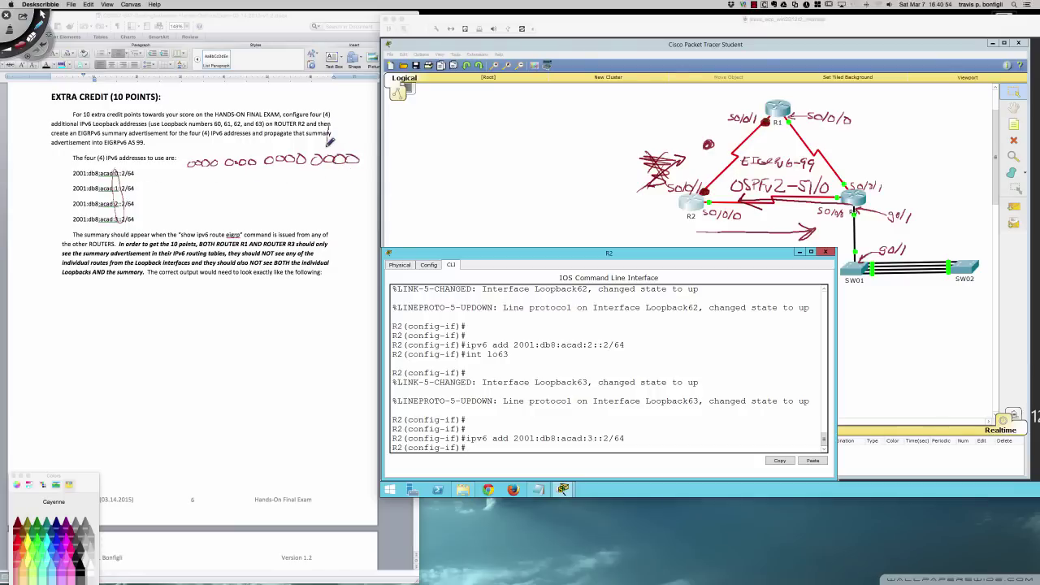
drag(325, 128, 325, 148)
drag(320, 140, 330, 140)
mouse_move(329, 172)
mouse_down()
mouse_move(317, 174)
mouse_move(336, 174)
mouse_move(317, 192)
mouse_move(354, 192)
mouse_move(316, 210)
mouse_move(359, 217)
mouse_up()
drag(333, 135, 343, 241)
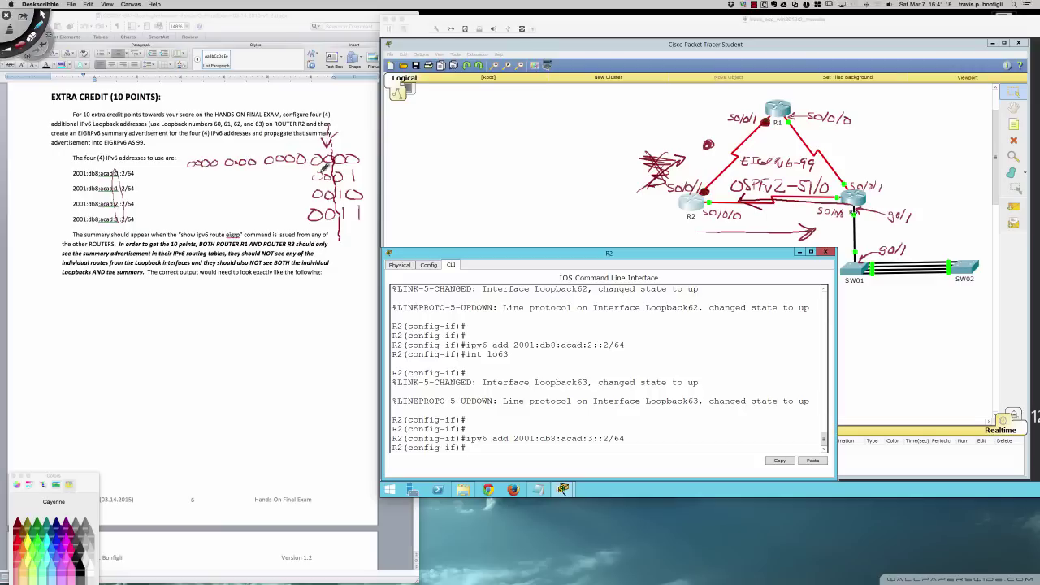
Note the 14 matching bits and the /62 summary prefix, then erase all ink
mouse_move(241, 177)
mouse_down()
mouse_move(241, 191)
mouse_move(253, 185)
mouse_up()
mouse_move(251, 179)
mouse_down()
mouse_move(222, 193)
mouse_move(244, 166)
mouse_up()
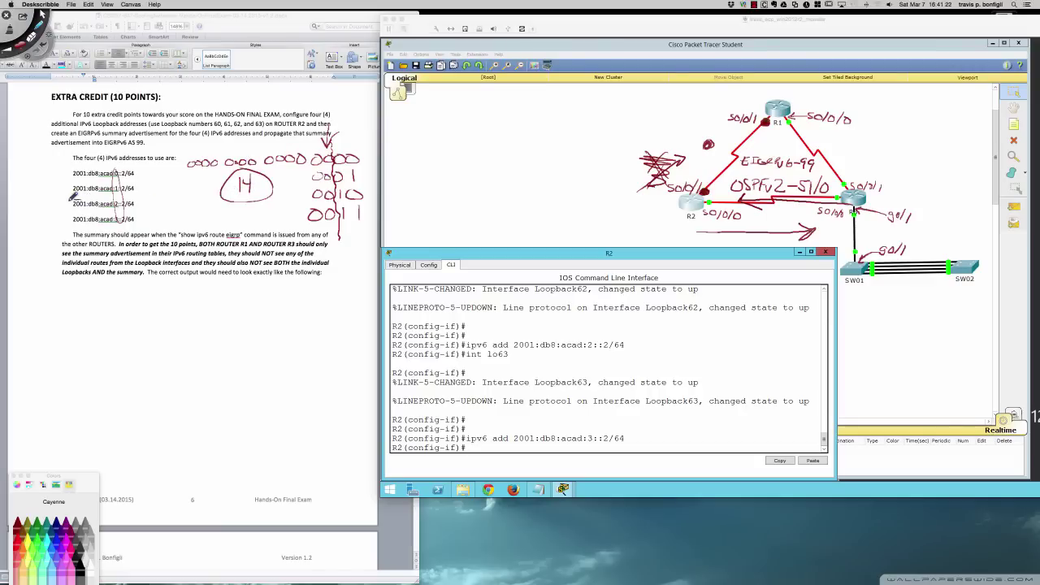
mouse_move(71, 200)
mouse_down()
mouse_move(112, 206)
mouse_move(120, 195)
mouse_move(75, 196)
mouse_up()
drag(246, 203, 242, 208)
mouse_move(250, 206)
mouse_down()
mouse_move(268, 213)
mouse_move(211, 203)
mouse_move(207, 218)
mouse_up()
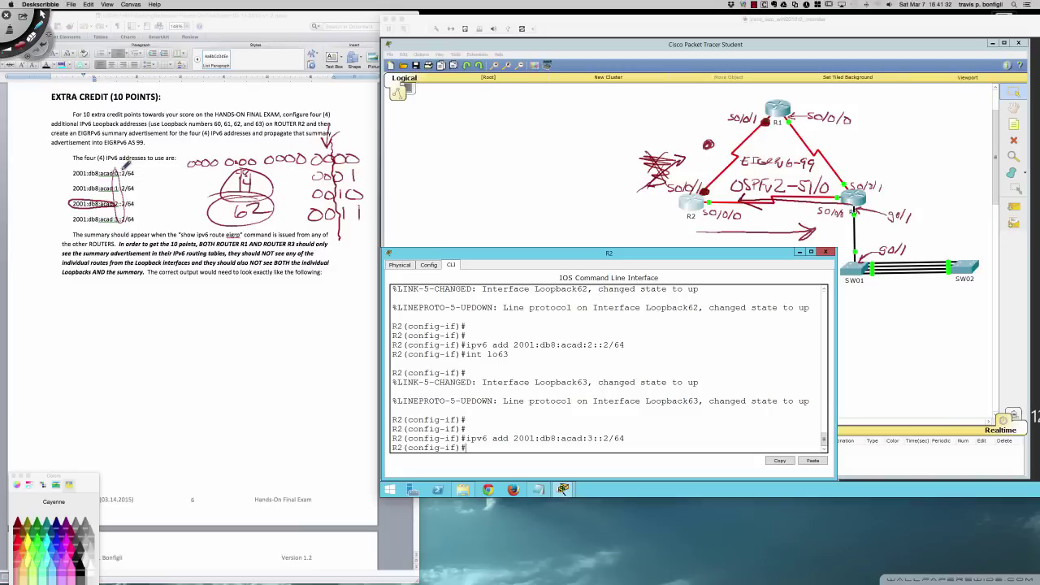
mouse_move(123, 165)
mouse_down()
mouse_move(112, 172)
mouse_move(126, 182)
mouse_up()
key(Escape)
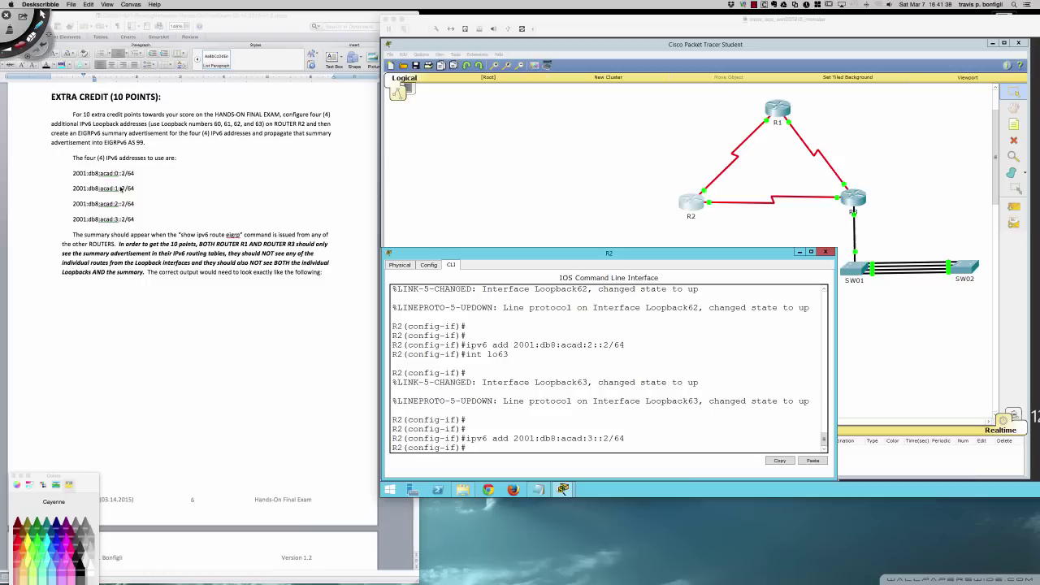
Bring the Packet Tracer topology to the front and place a simple PDU on R2
click(569, 334)
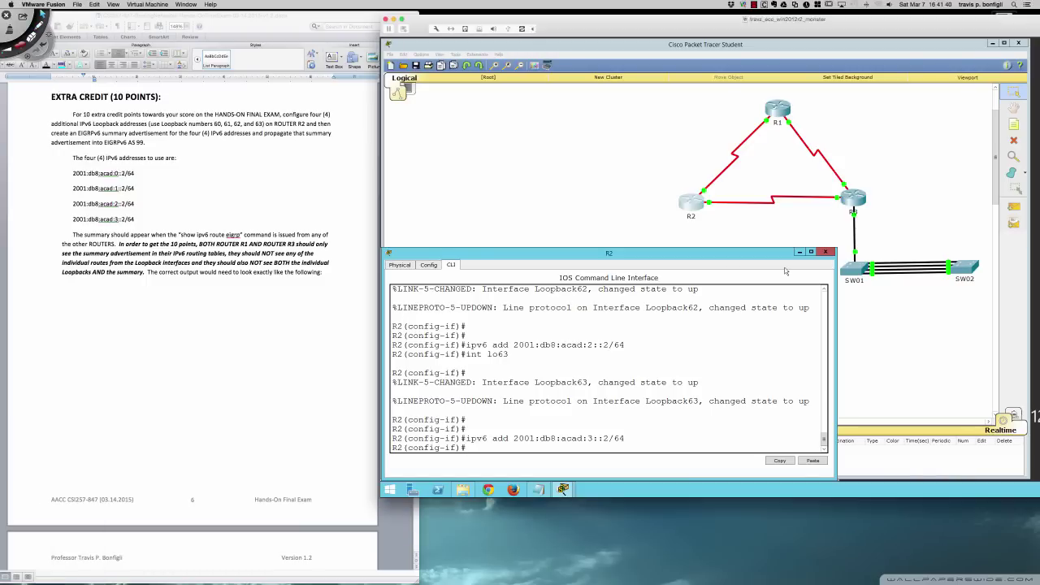
click(1006, 208)
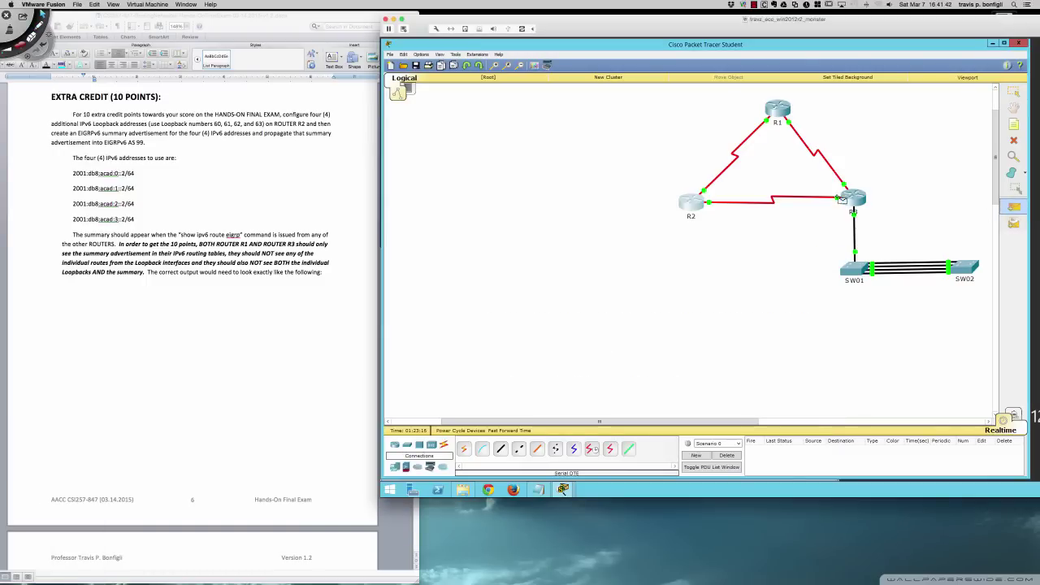
click(1015, 211)
click(699, 205)
Undo, then redo the last topology change to restore the R1–R3 link, and reopen R2's CLI
click(404, 54)
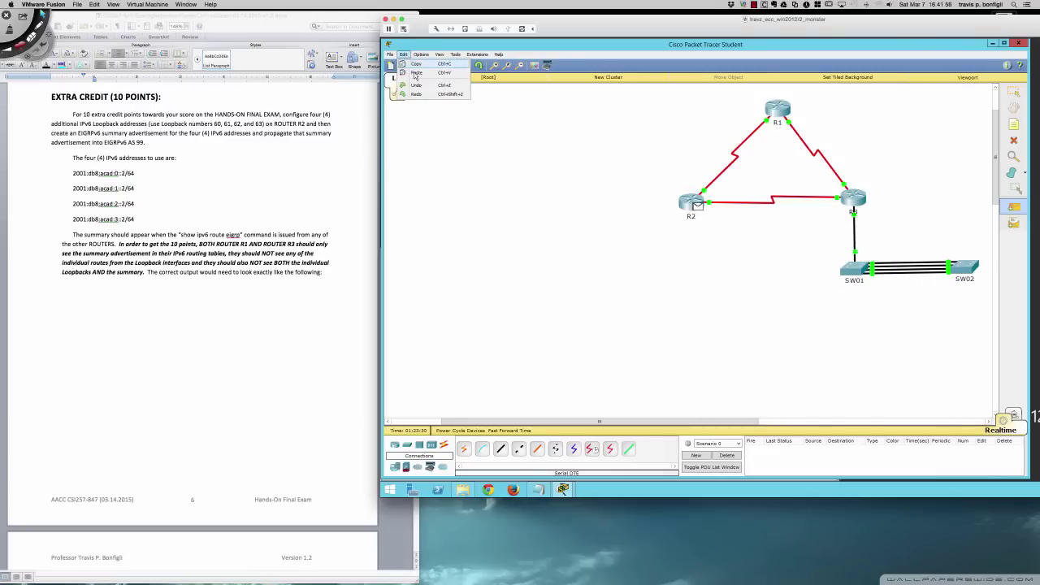
click(417, 84)
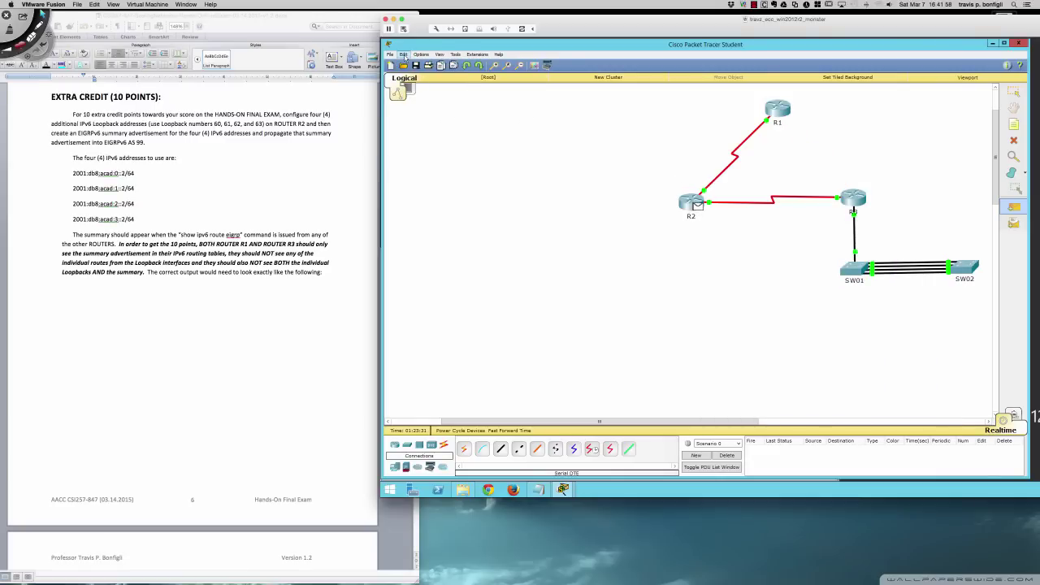
click(404, 55)
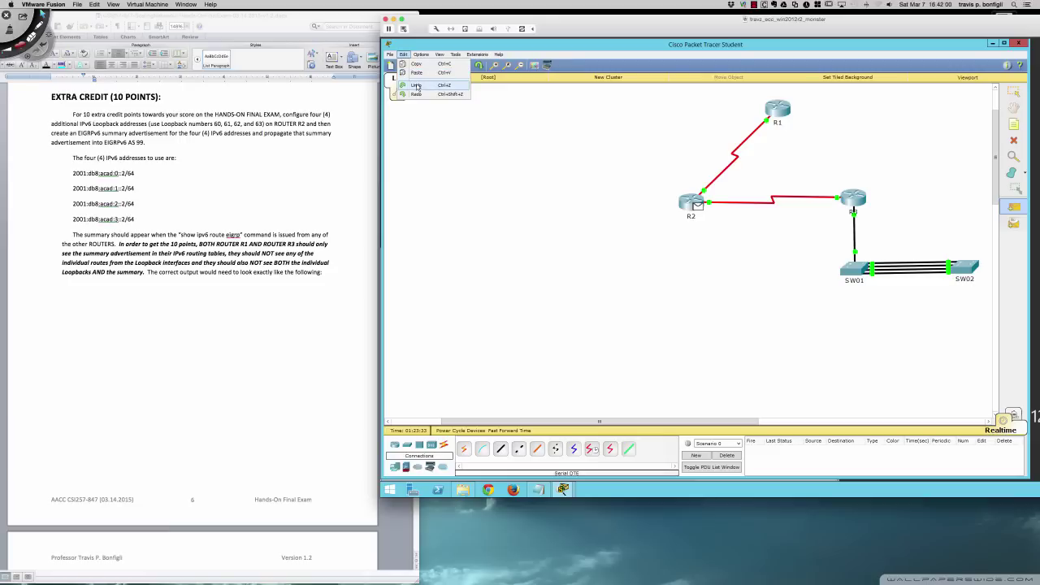
click(417, 94)
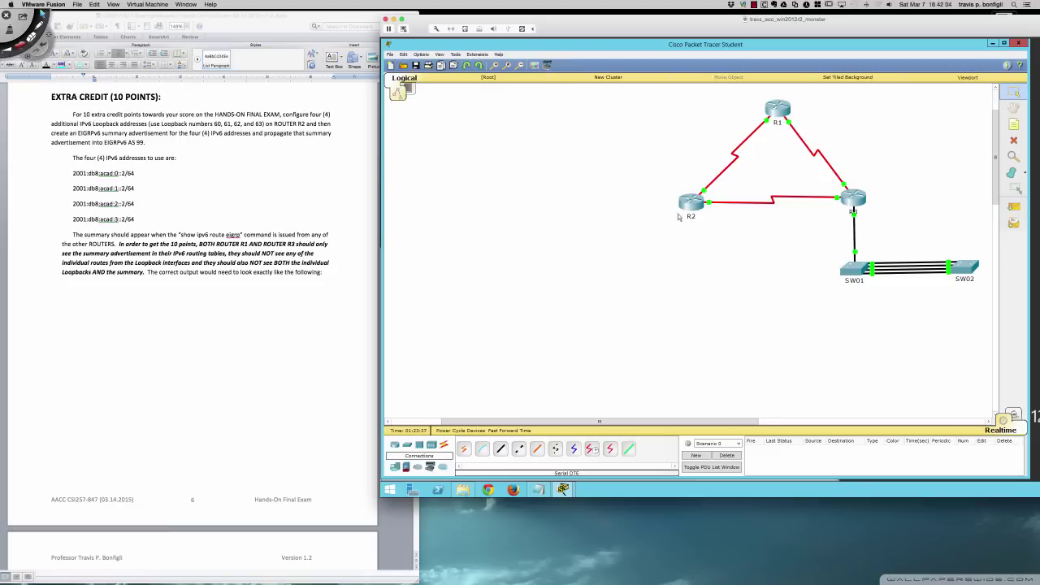
click(689, 204)
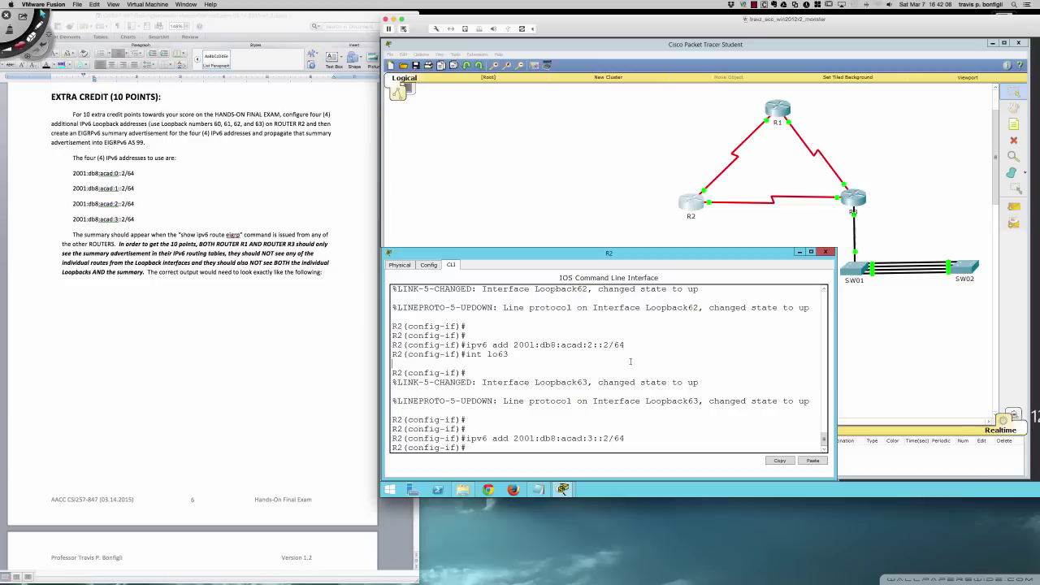
Review R2's interfaces with 'do sh ipv6 int br'
key(Return)
key(Return)
key(Return)
text(do sh ipv)
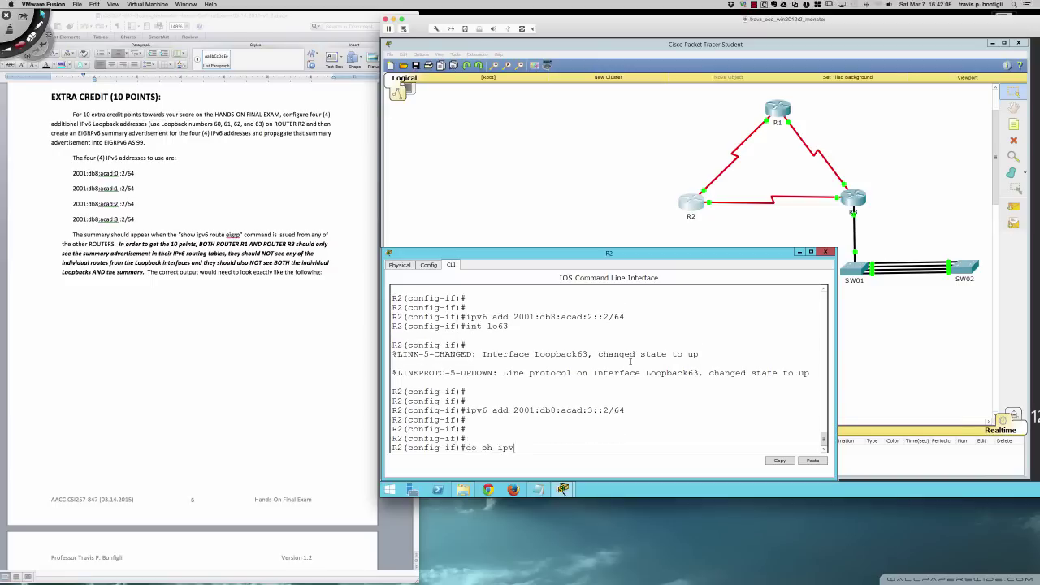
text(6 int br)
key(Return)
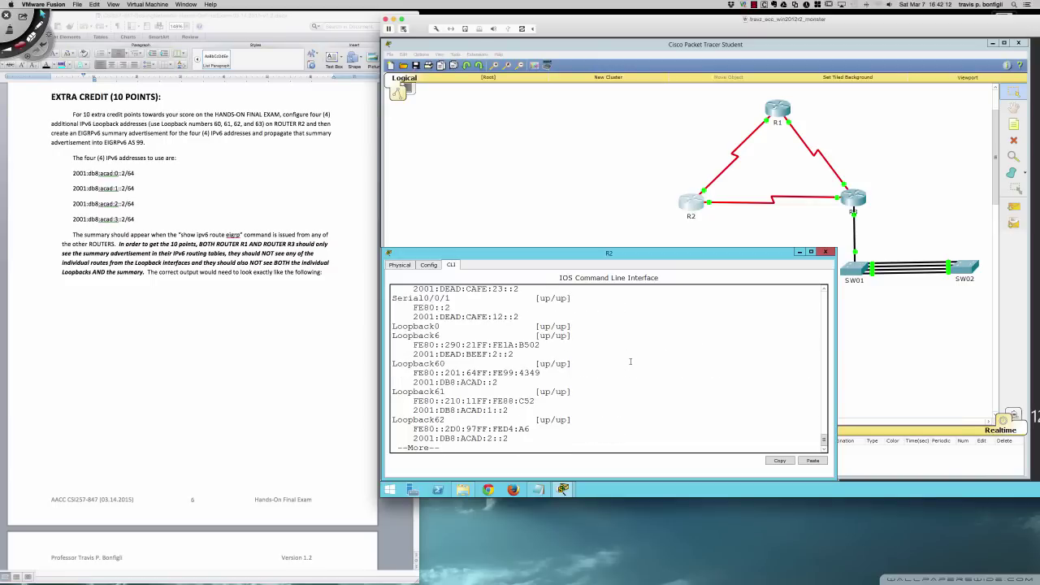
key(space)
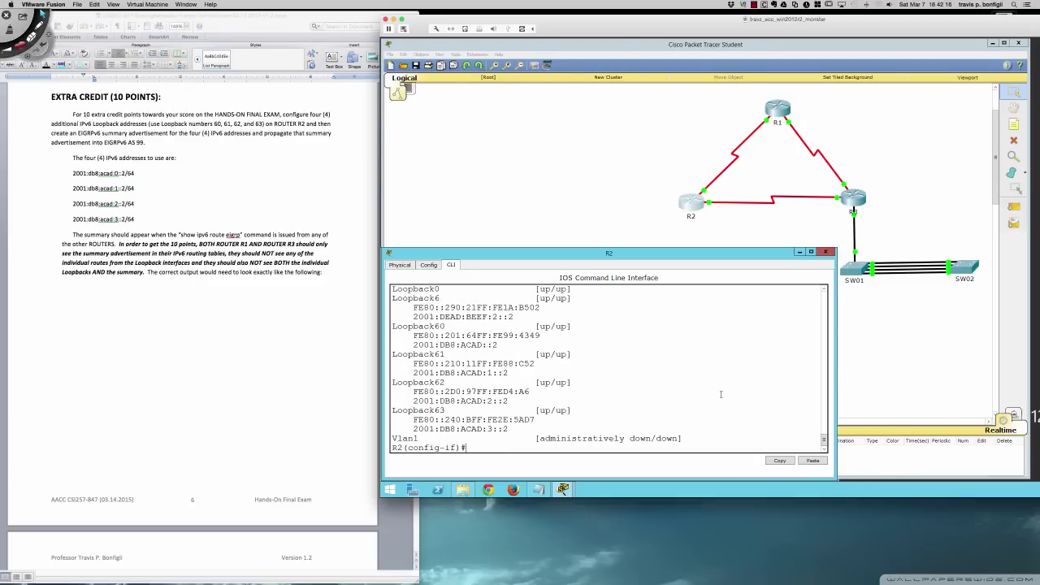
key(Return)
key(Return)
key(Return)
key(Return)
key(Return)
key(Return)
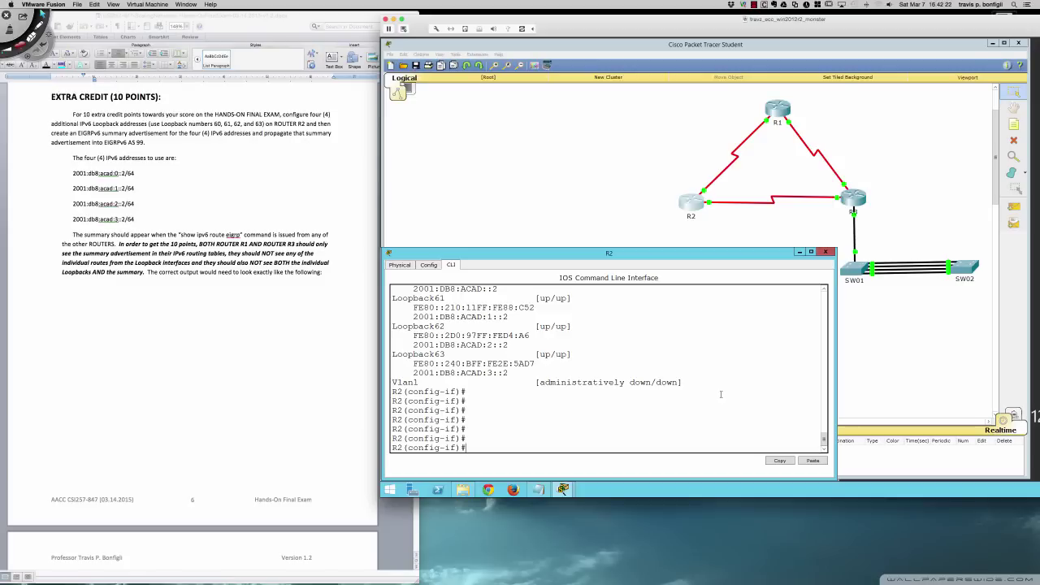
On Serial0/0/0, add the EIGRP 99 summary address 2001:db8:acad:0::/62
text(int s0/0/0)
key(Return)
text(ipv)
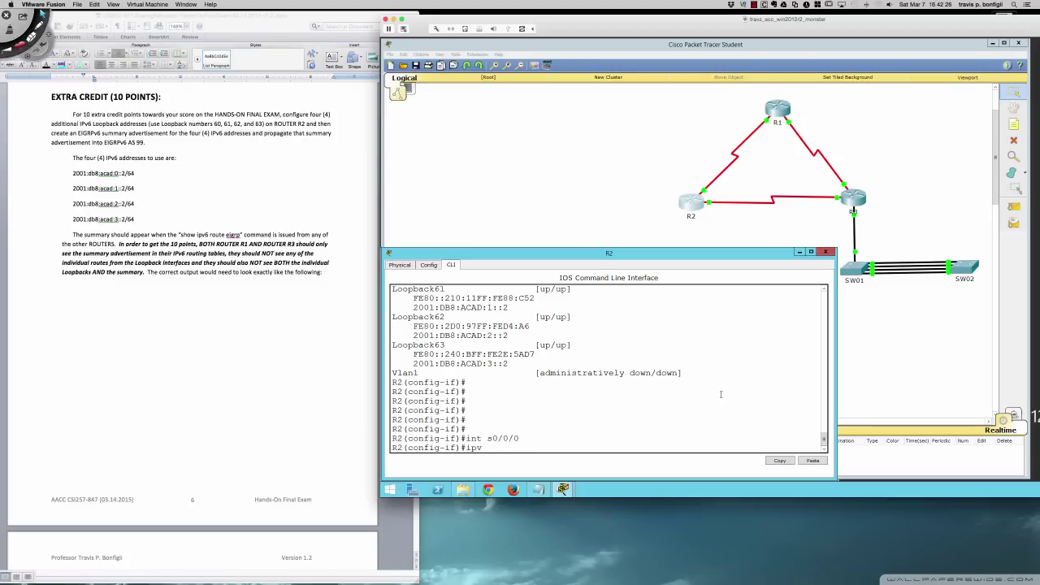
text(6 ei)
key(Tab)
text(?)
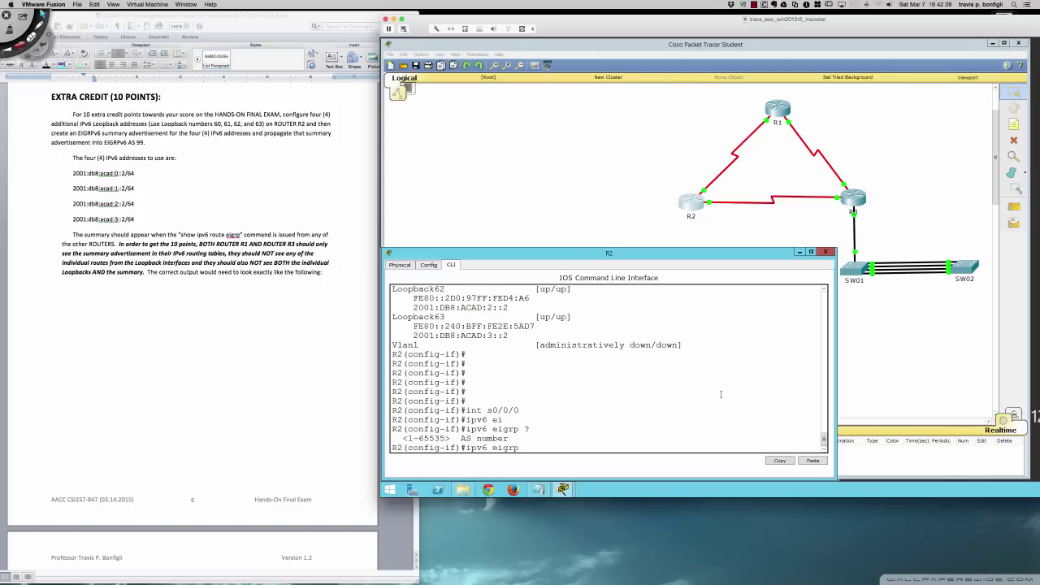
key(BackSpace)
key(BackSpace)
key(BackSpace)
key(BackSpace)
key(BackSpace)
key(BackSpace)
text(su)
key(Tab)
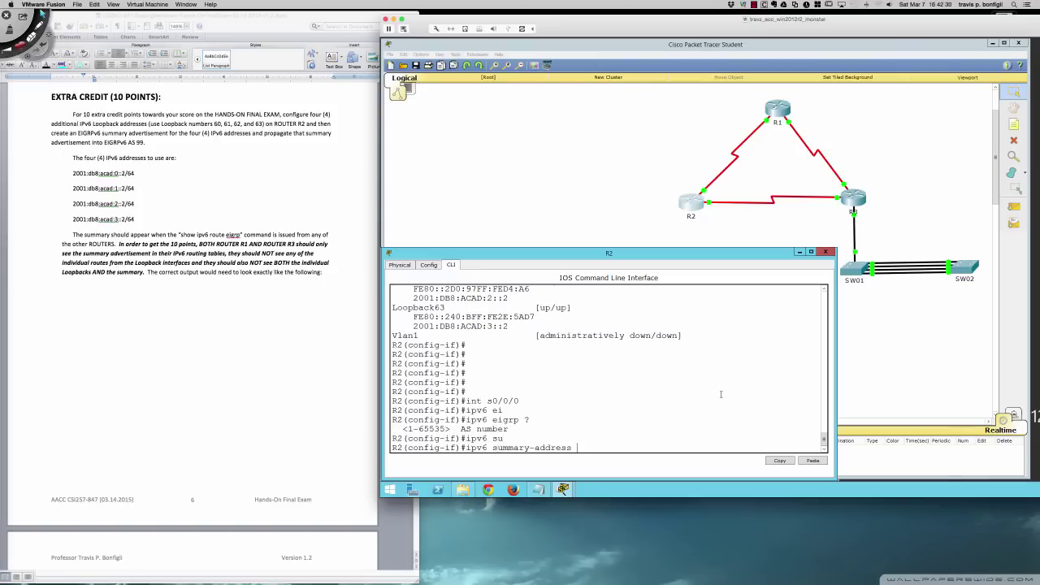
text(?ei)
key(Tab)
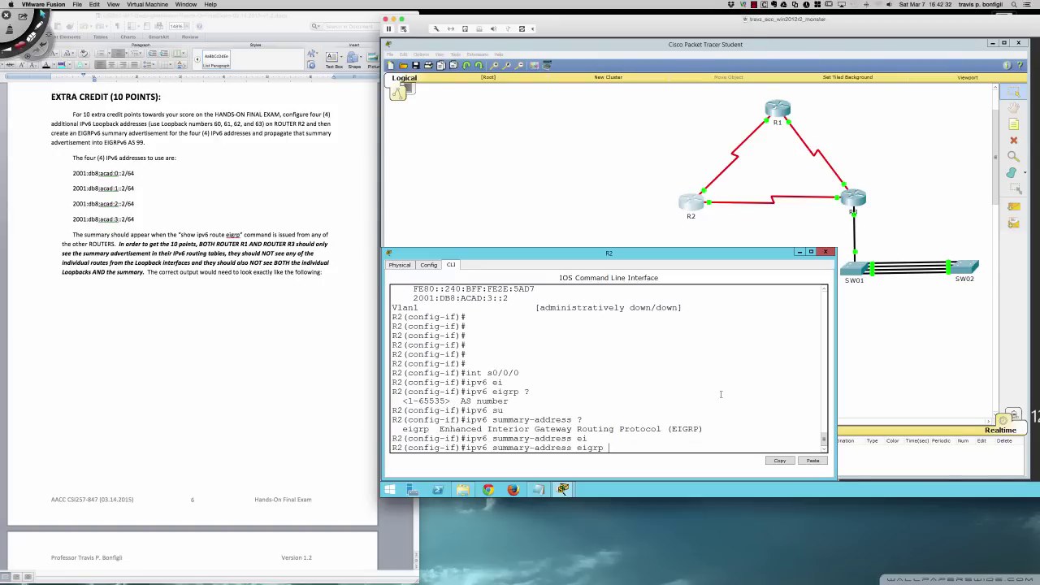
text(99)
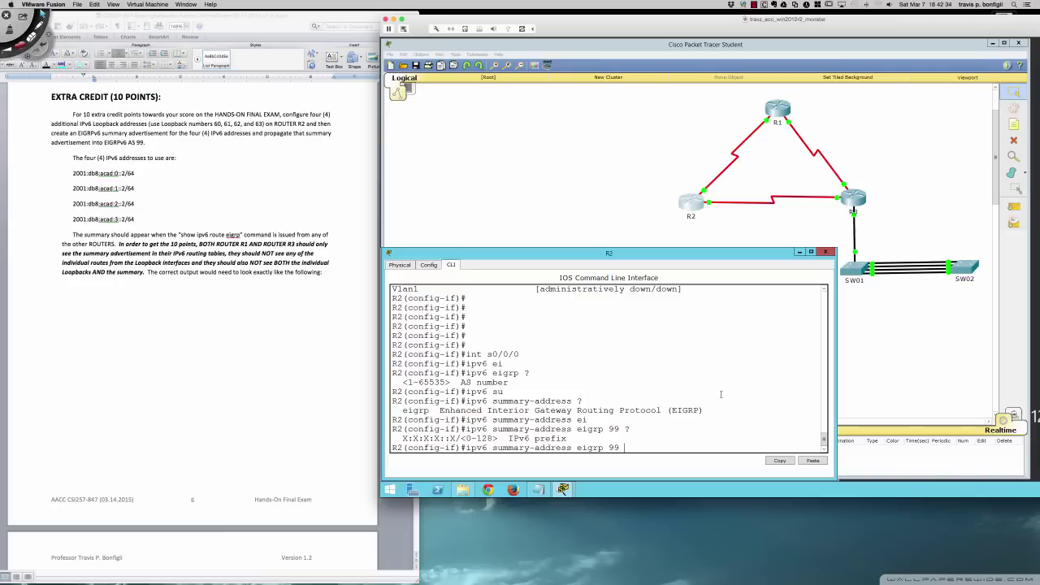
text(2001:db8:acad:0::/62)
key(Return)
key(Return)
key(Return)
key(Return)
key(Return)
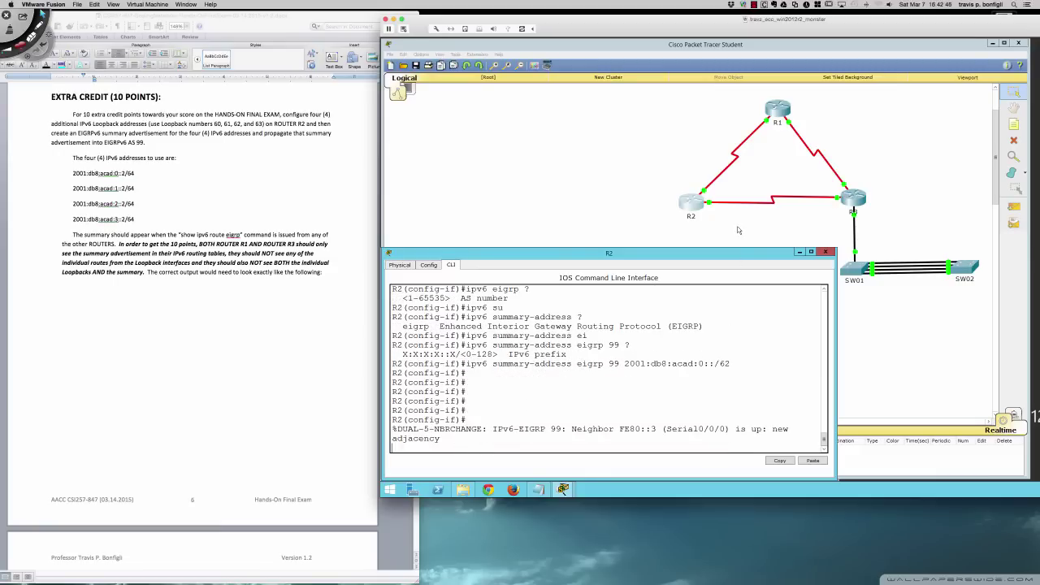
click(777, 110)
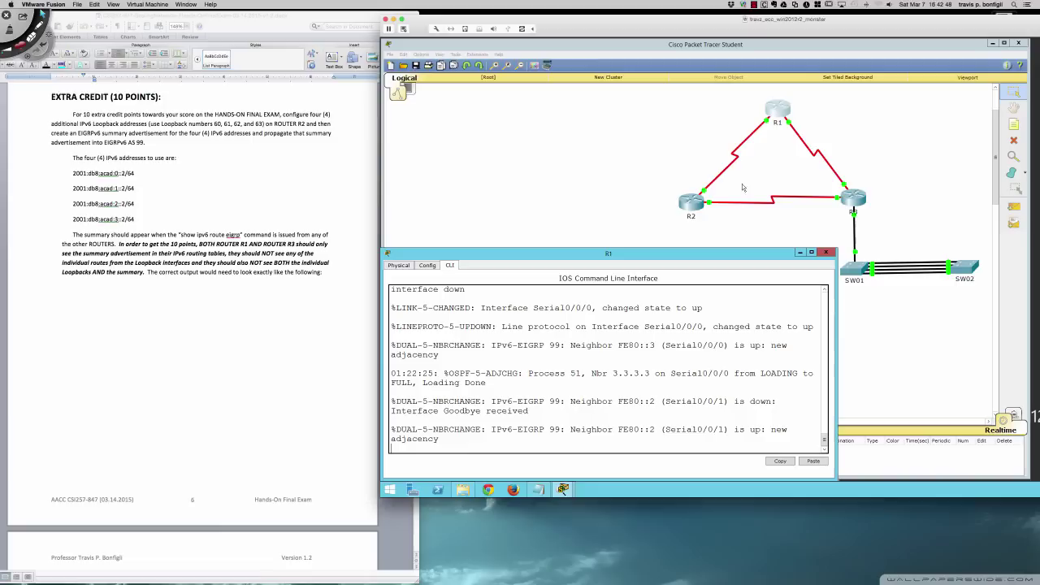
key(Return)
key(Return)
key(Return)
key(Return)
key(Return)
key(Return)
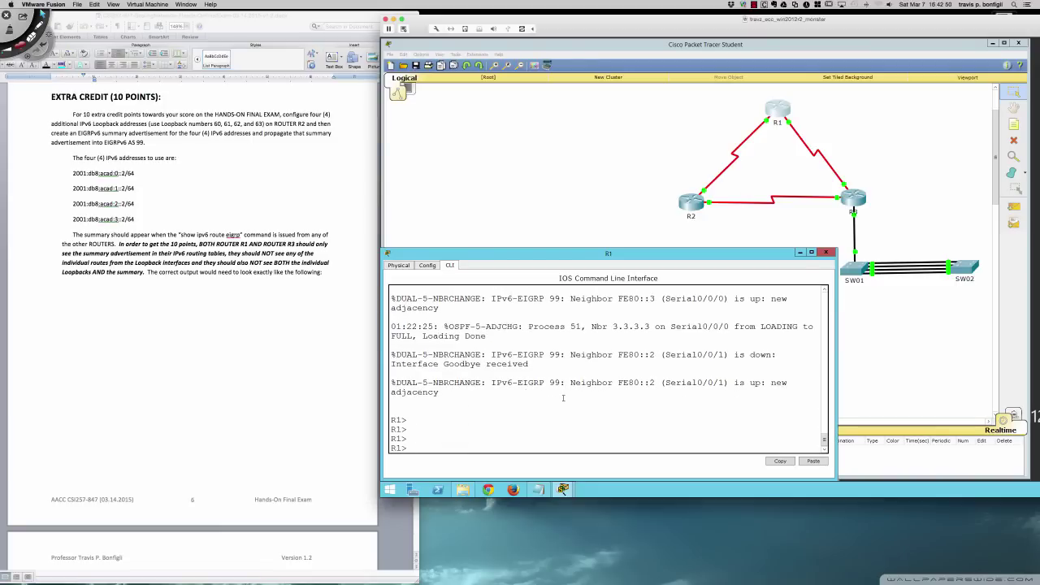
text(en)
key(Return)
key(Return)
key(Return)
key(Return)
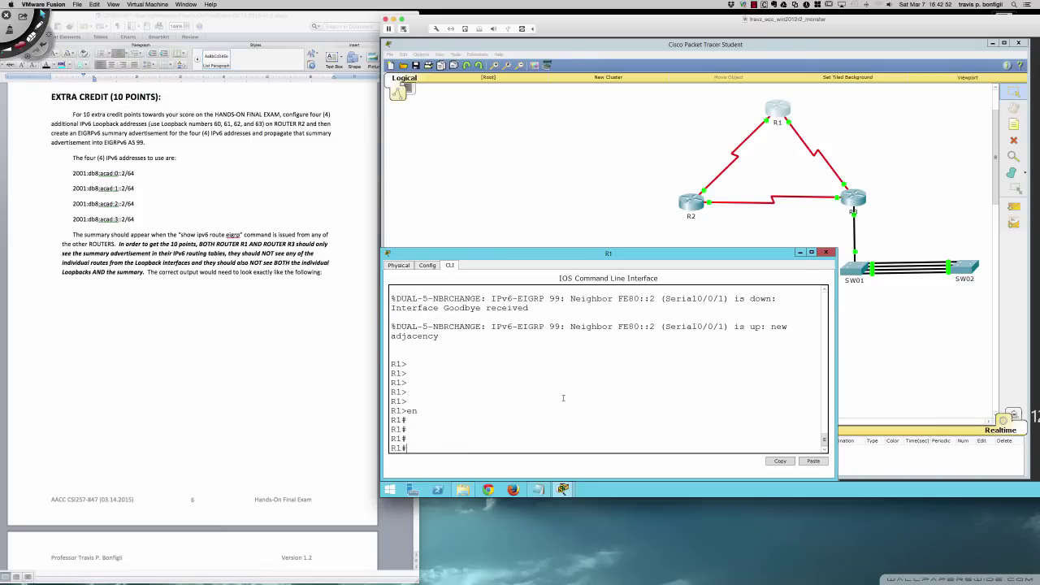
text(sh ipv6 route)
key(Return)
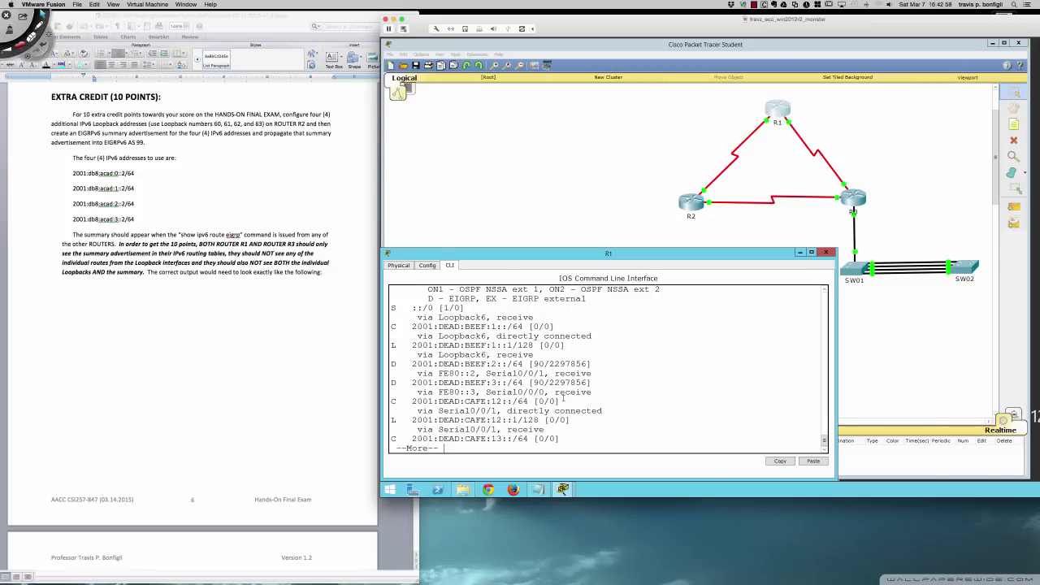
key(space)
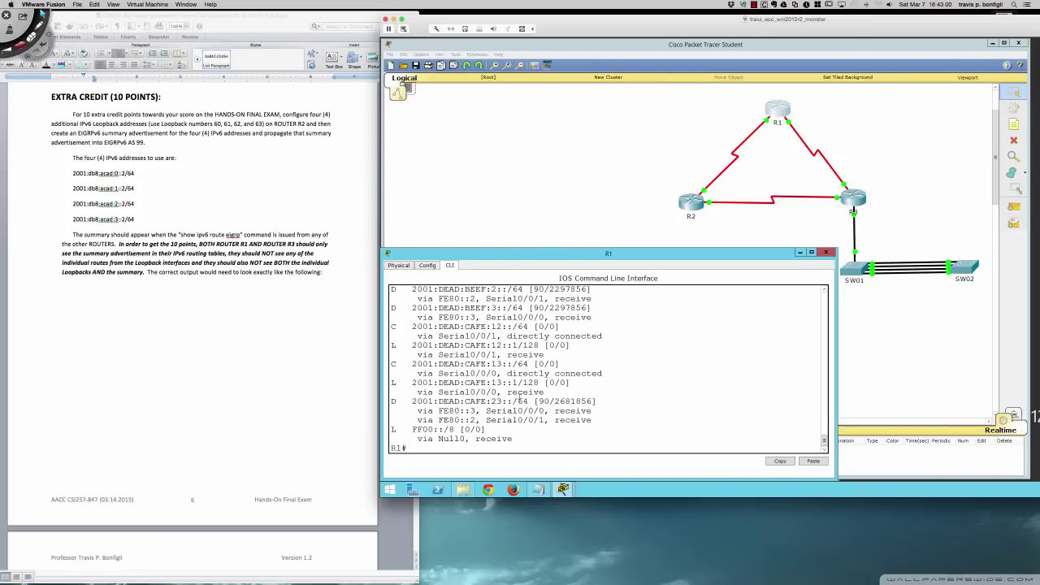
scroll(512, 392, up, 3)
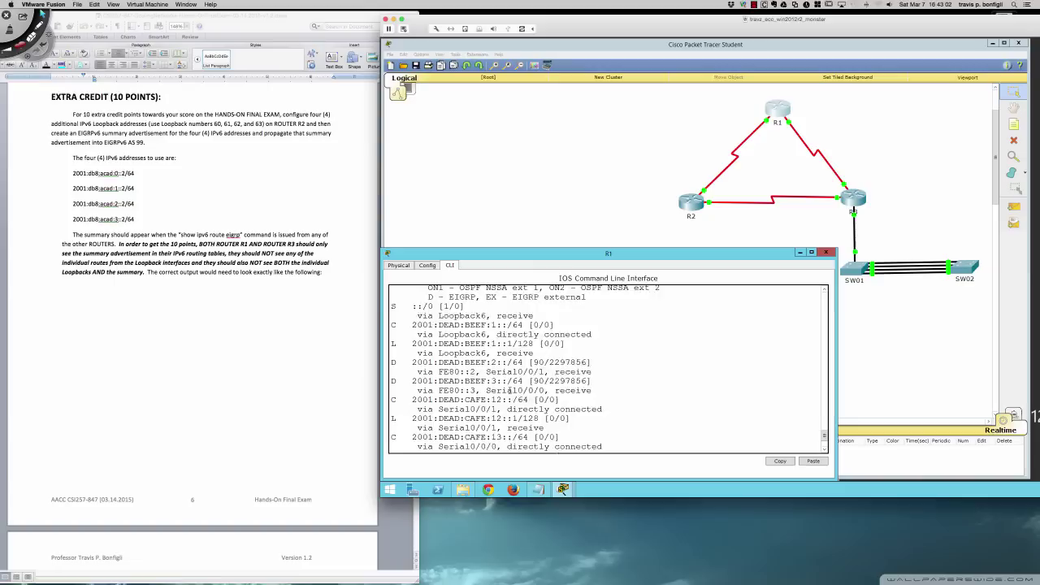
scroll(512, 393, up, 1)
scroll(510, 391, down, 4)
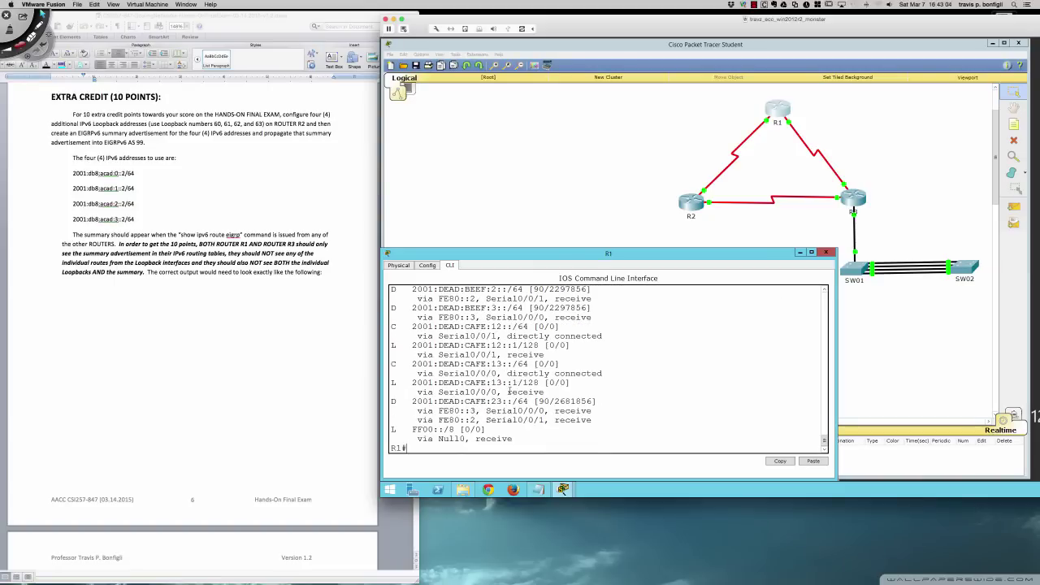
click(696, 202)
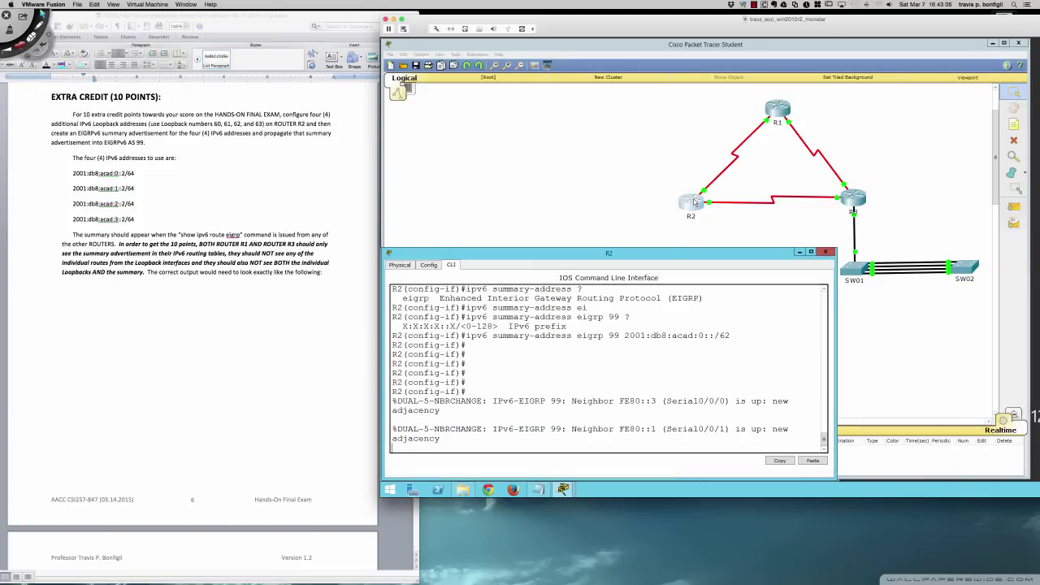
Enable 'ipv6 eigrp 99' on Loopback60 and Loopback61
key(Return)
key(Return)
key(Return)
key(Return)
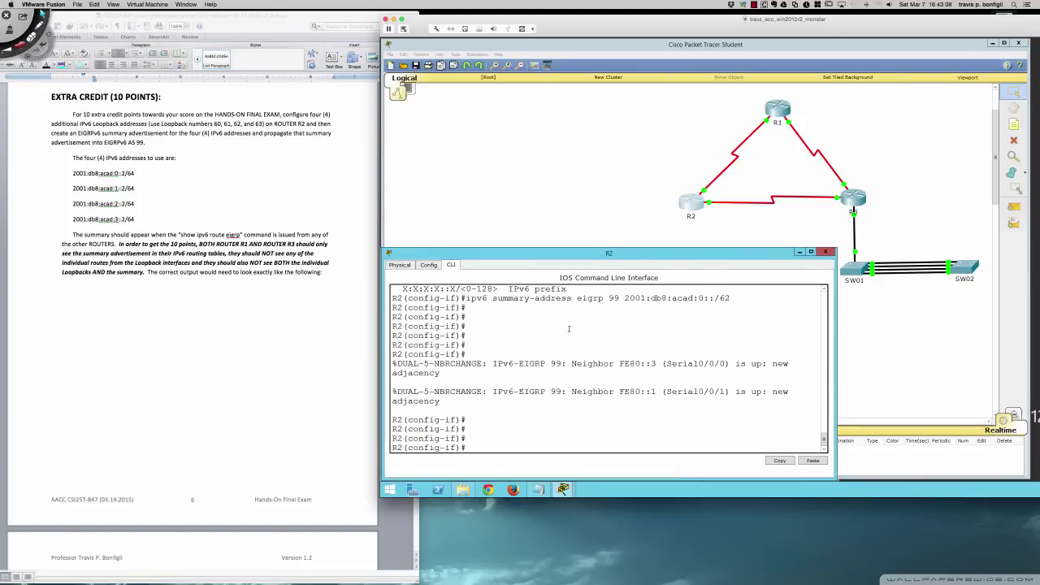
text(int lo60)
key(Return)
text(ipv)
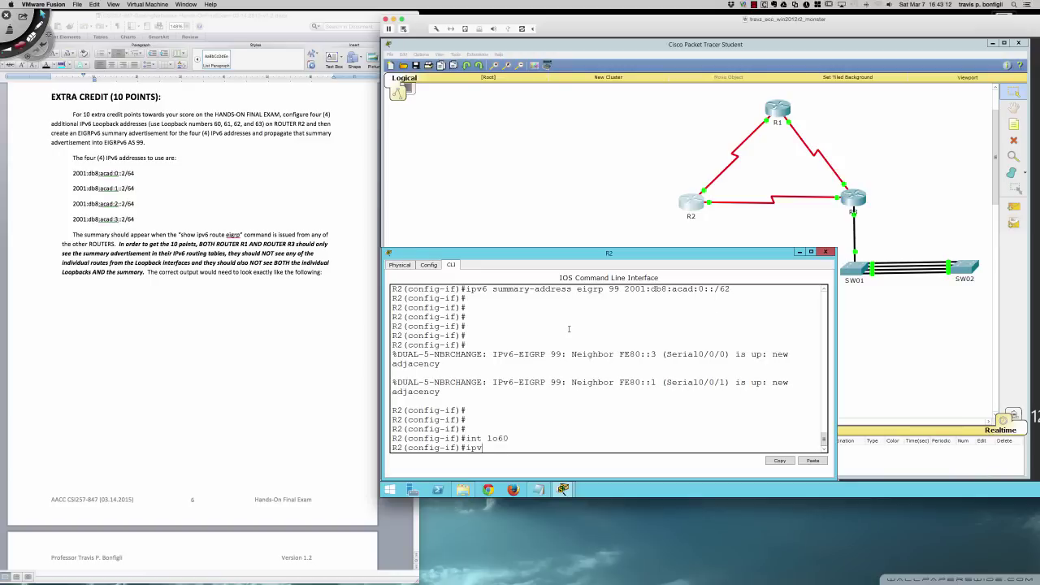
text(6 eigrp 99)
key(Return)
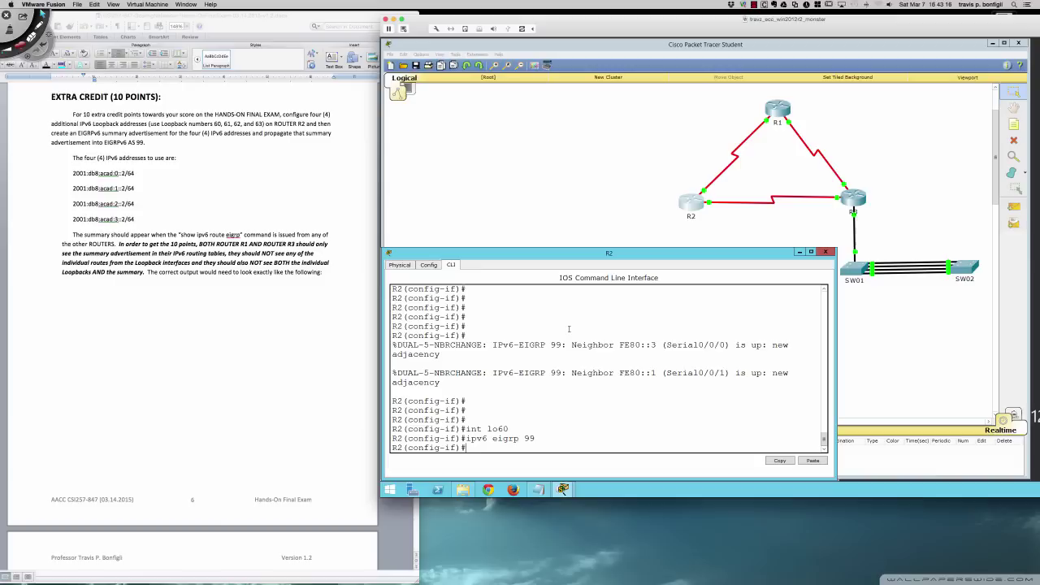
text(int lo61)
key(Return)
Enable 'ipv6 eigrp 99' on Loopback62 and Loopback63
text(ipv6 eigrp 99)
key(Return)
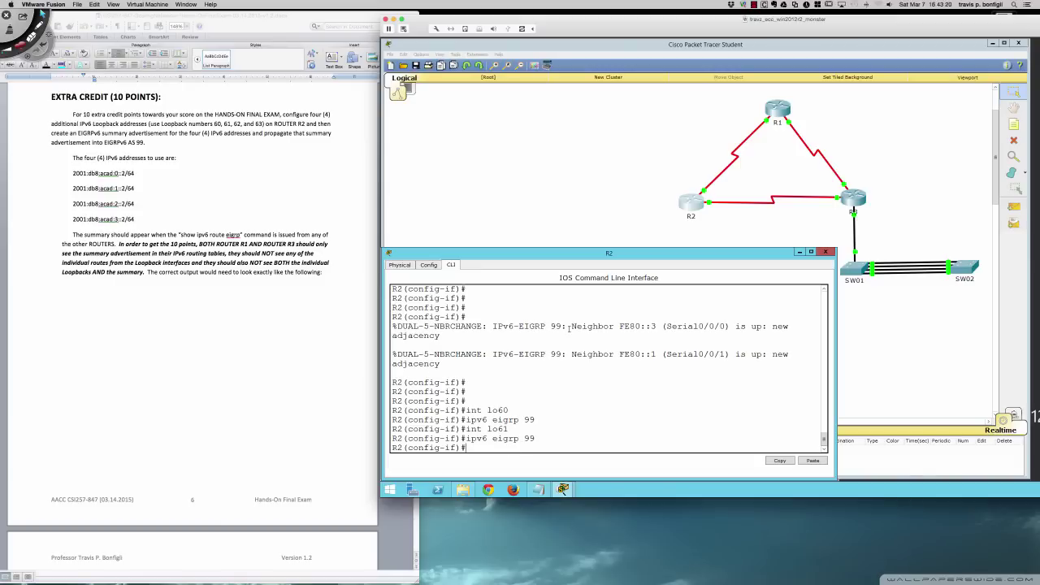
text(int lo62)
key(Return)
text(ipv6 eigrp 99)
key(Return)
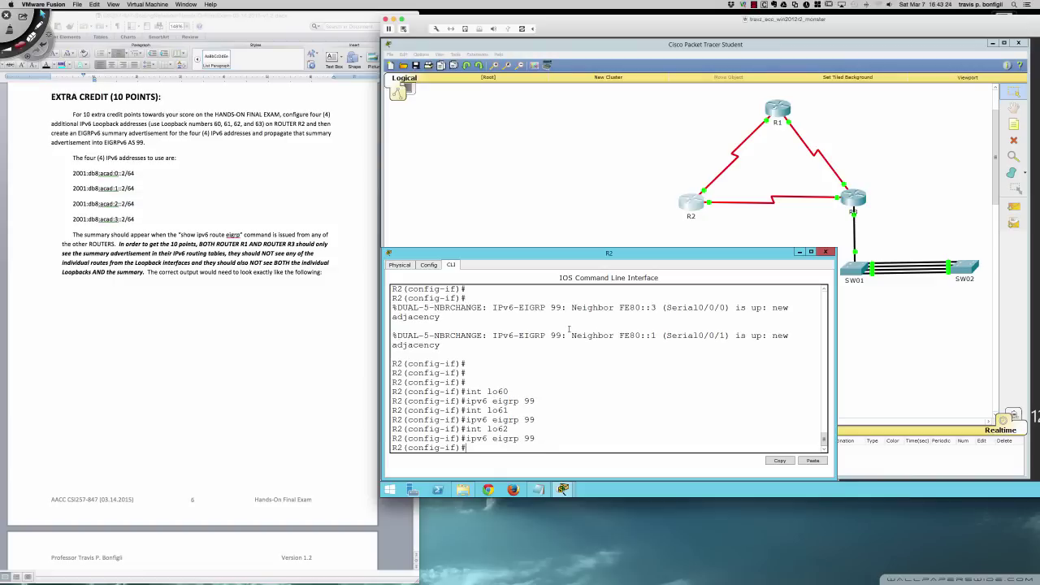
text(int lo63)
key(Return)
text(ipv6 eigrp 99)
key(Return)
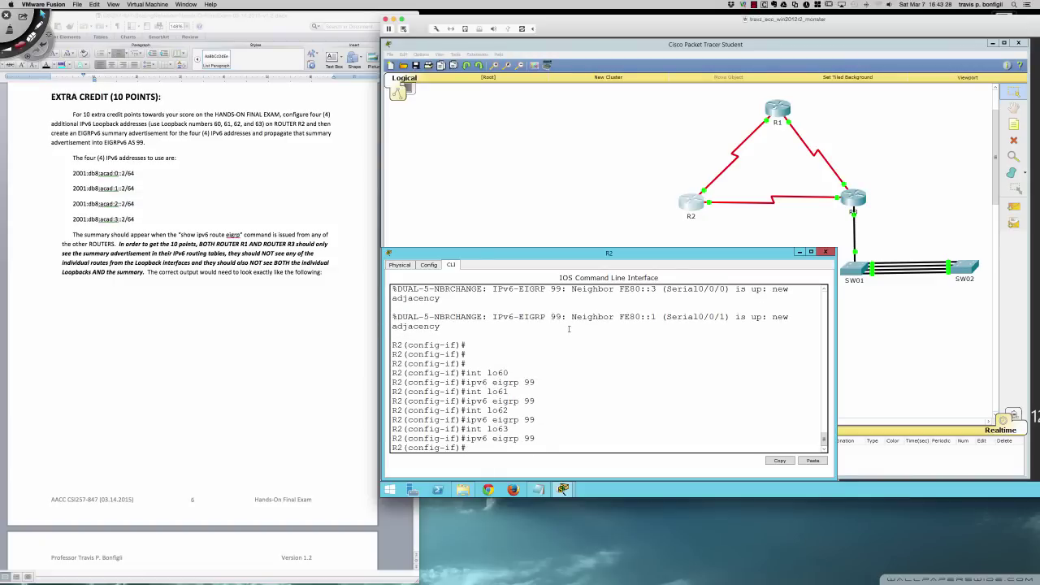
click(777, 112)
key(Return)
key(Return)
key(Return)
key(Return)
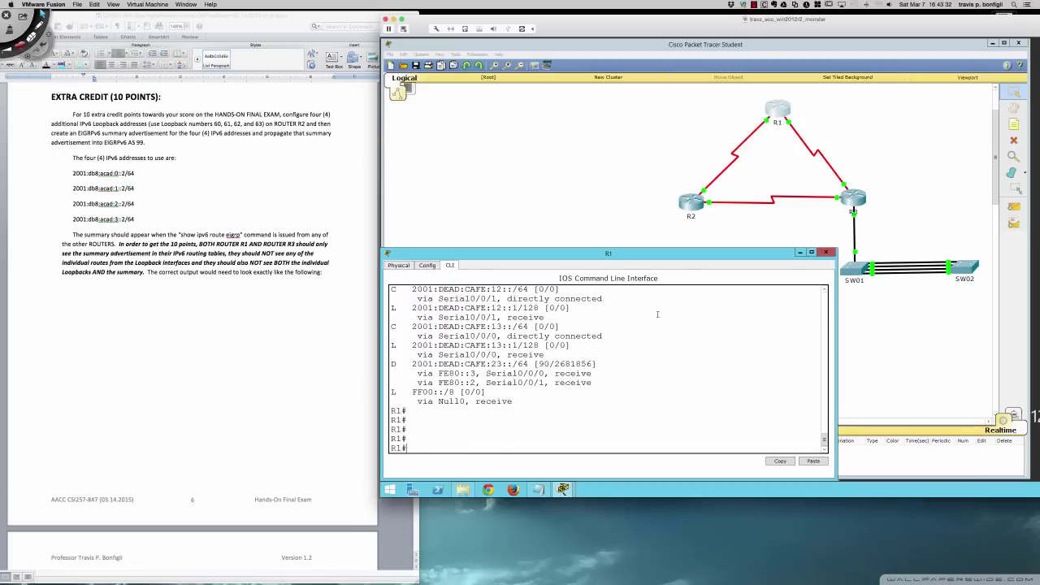
text(sh ipv)
text(6 in)
text(oute)
key(Return)
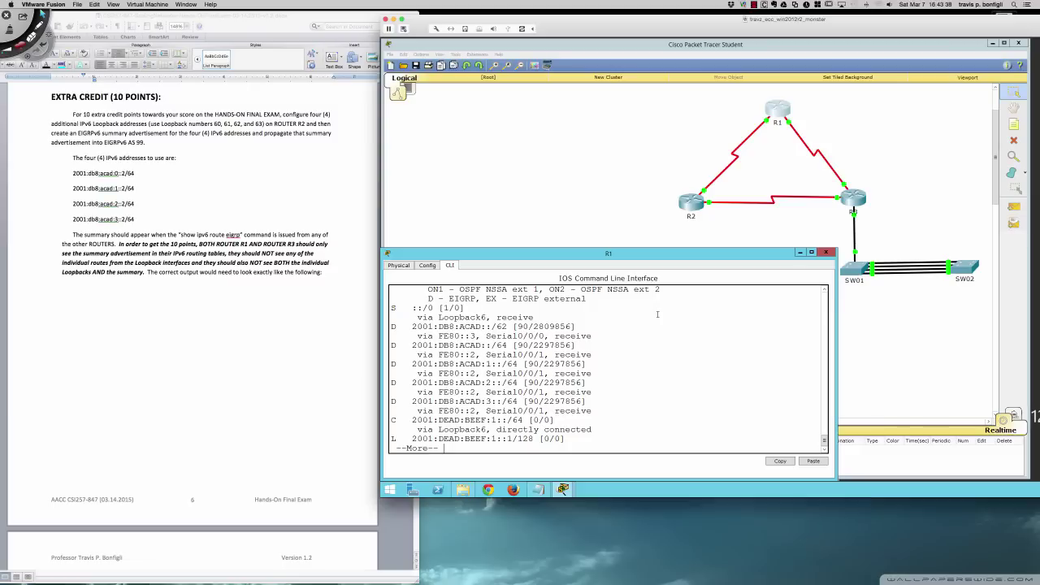
key(space)
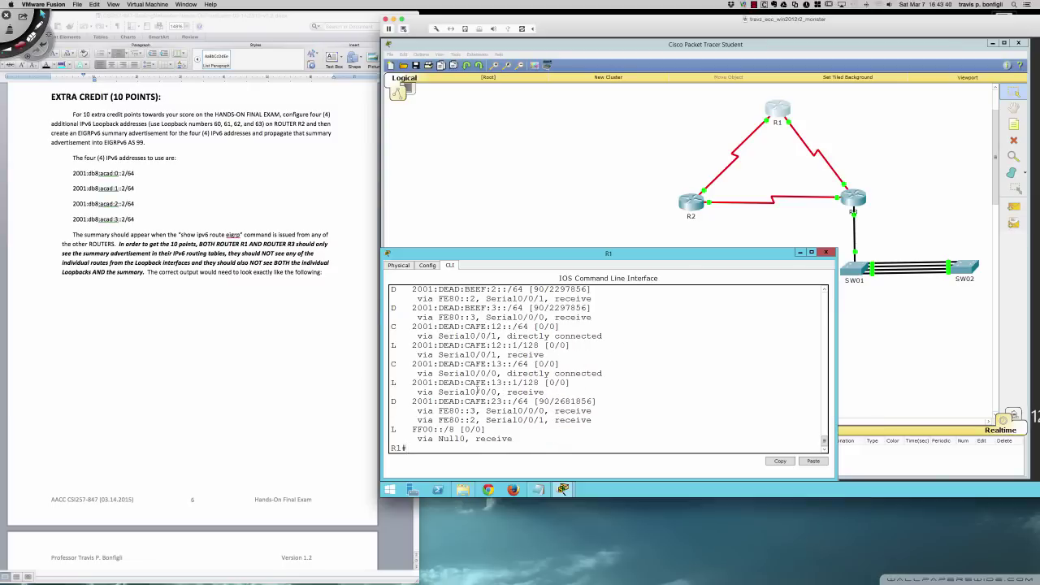
scroll(475, 392, up, 3)
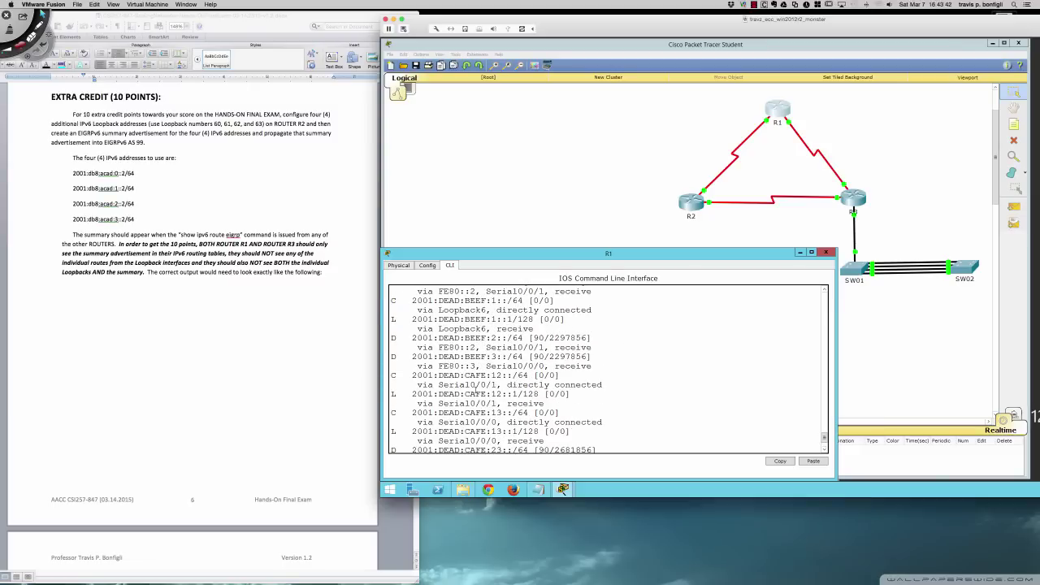
scroll(475, 392, up, 8)
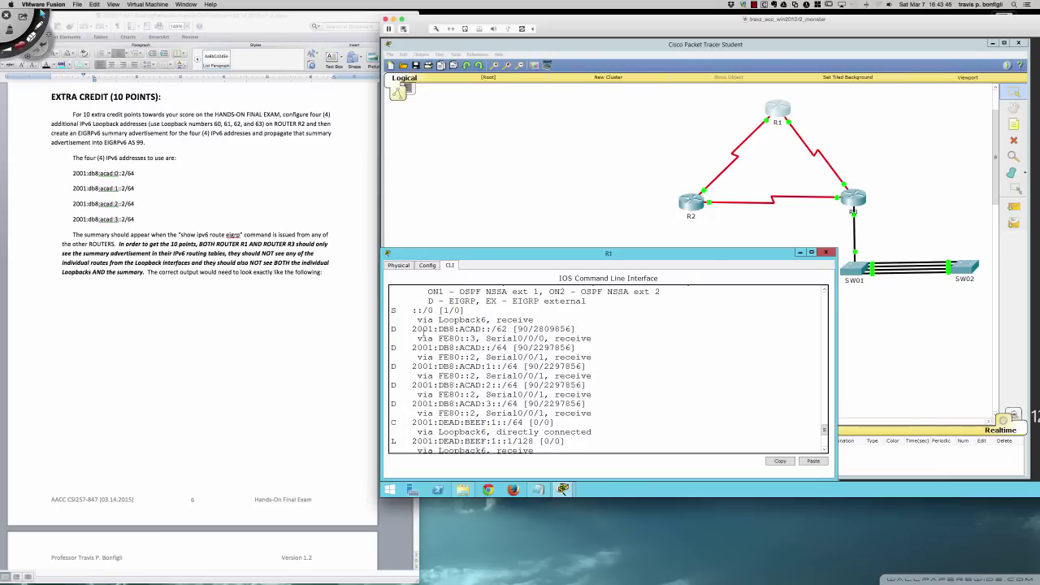
drag(393, 328, 592, 339)
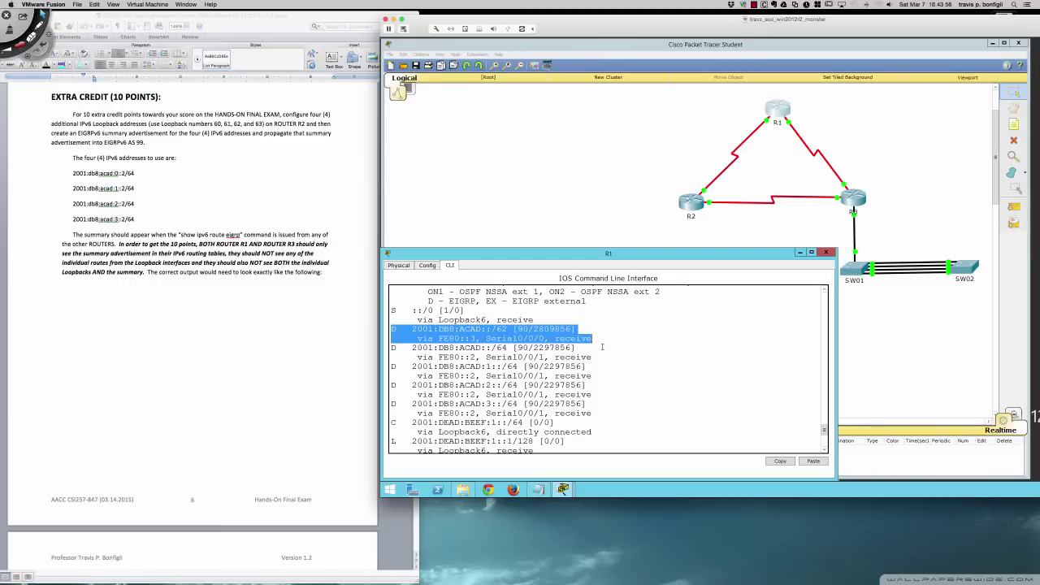
scroll(602, 347, down, 1)
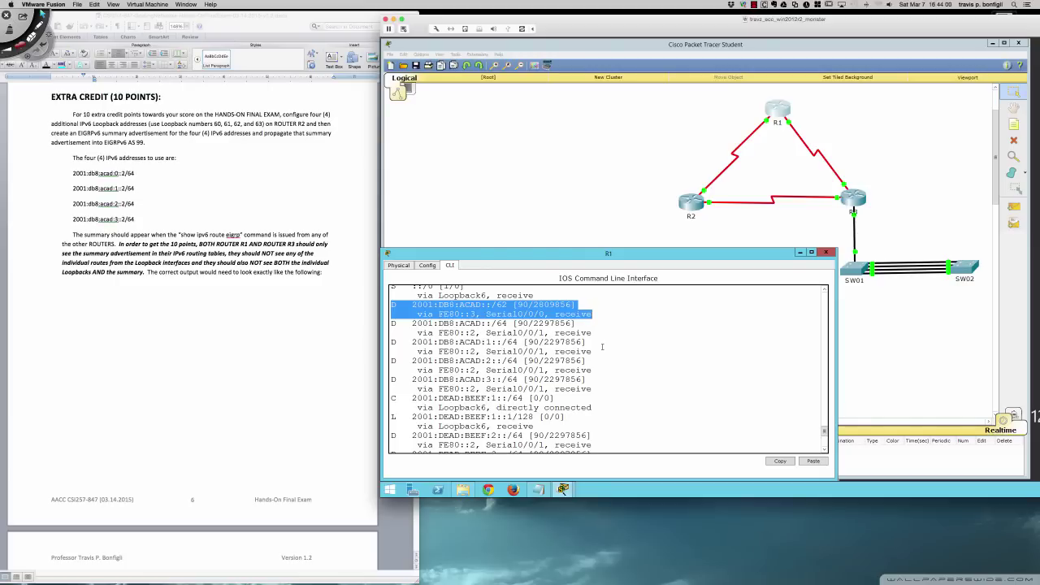
scroll(603, 347, down, 6)
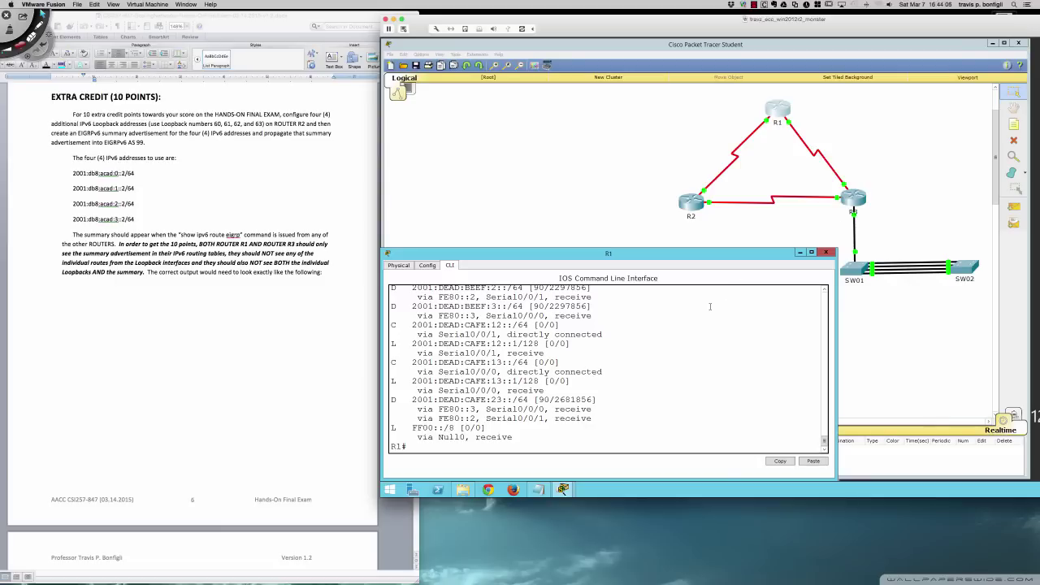
Page through R1's 'sh run' to its Serial0/0/0 and Serial0/0/1 EIGRP 99 settings, then switch to R2
text(sh run)
key(Return)
key(space)
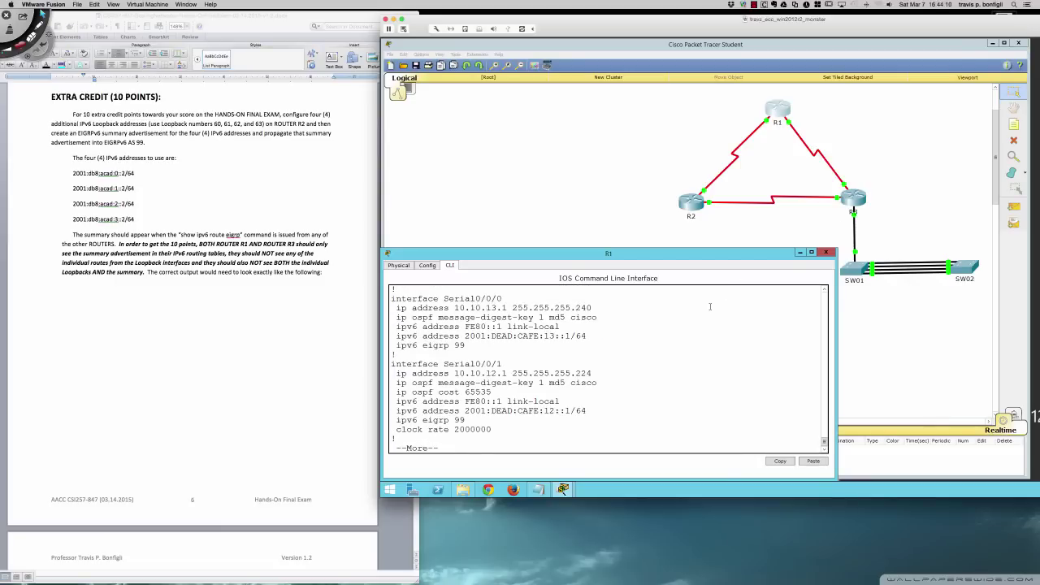
key(space)
scroll(626, 328, up, 6)
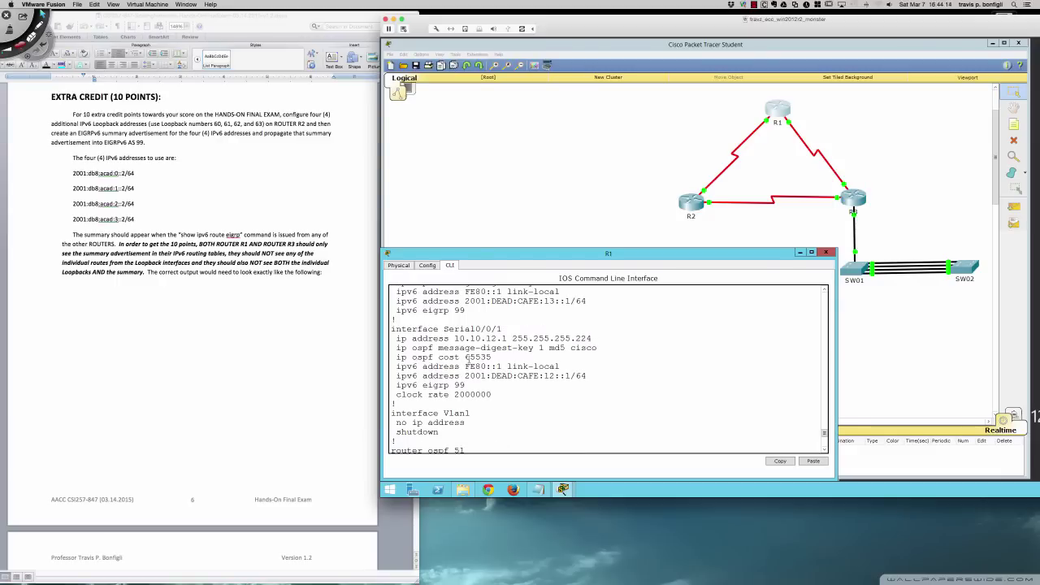
scroll(467, 358, up, 2)
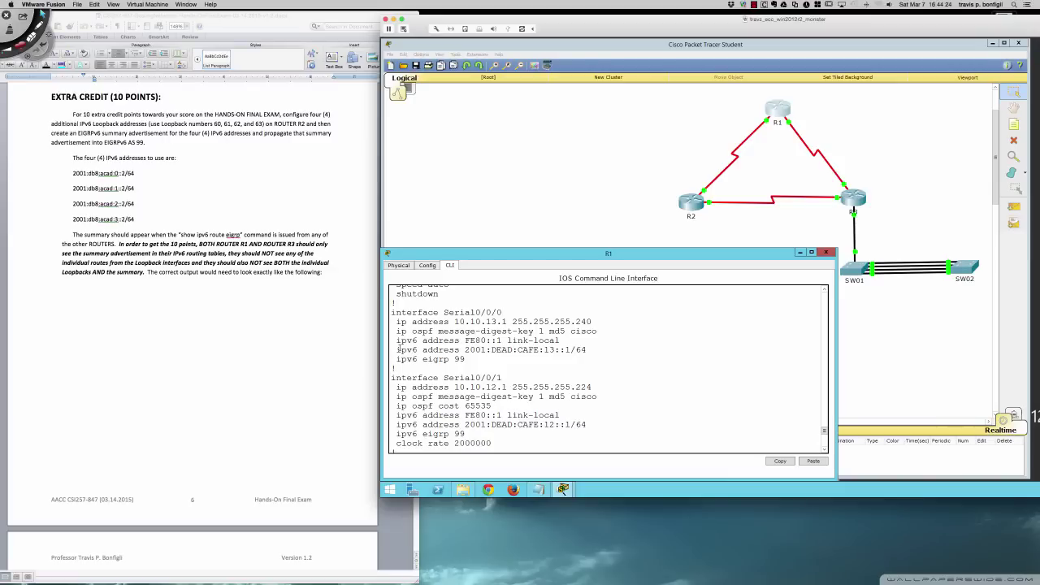
scroll(398, 350, down, 1)
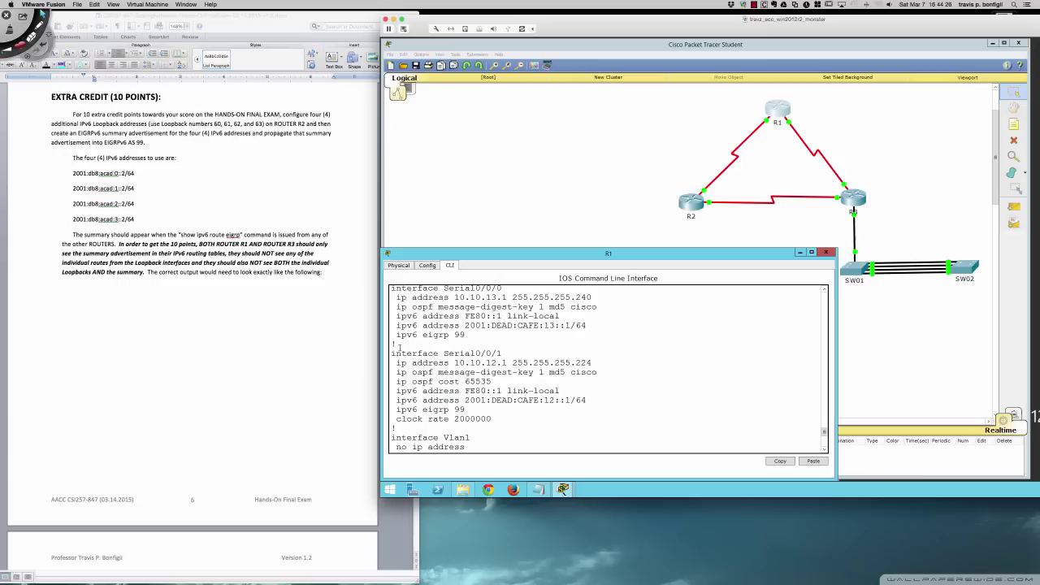
click(695, 207)
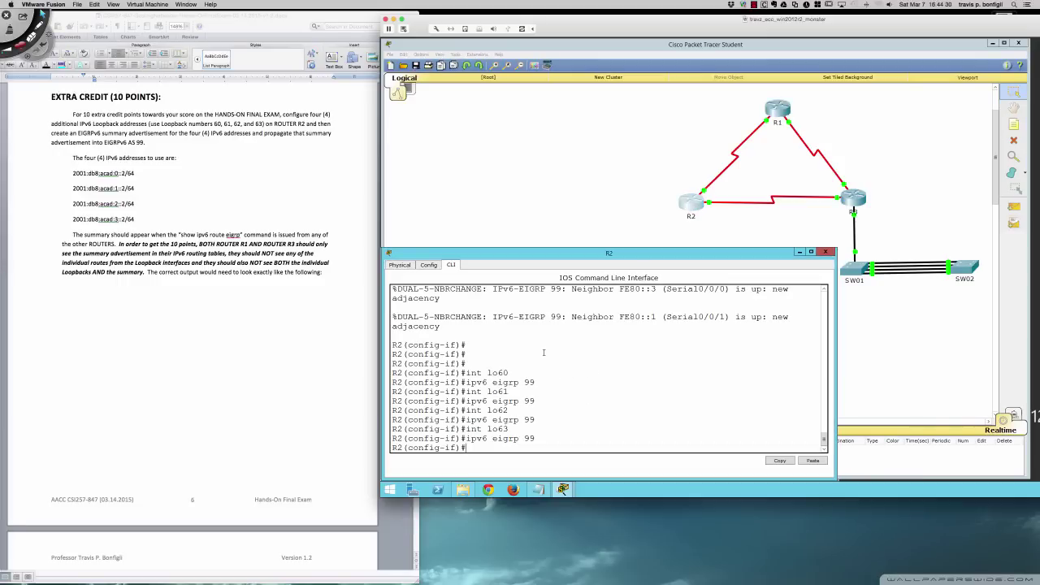
Page through R2's 'do sh run' to confirm Loopback60–63 and the Serial0/0/0 /62 summary, then switch to R3
text(do sh run)
key(Return)
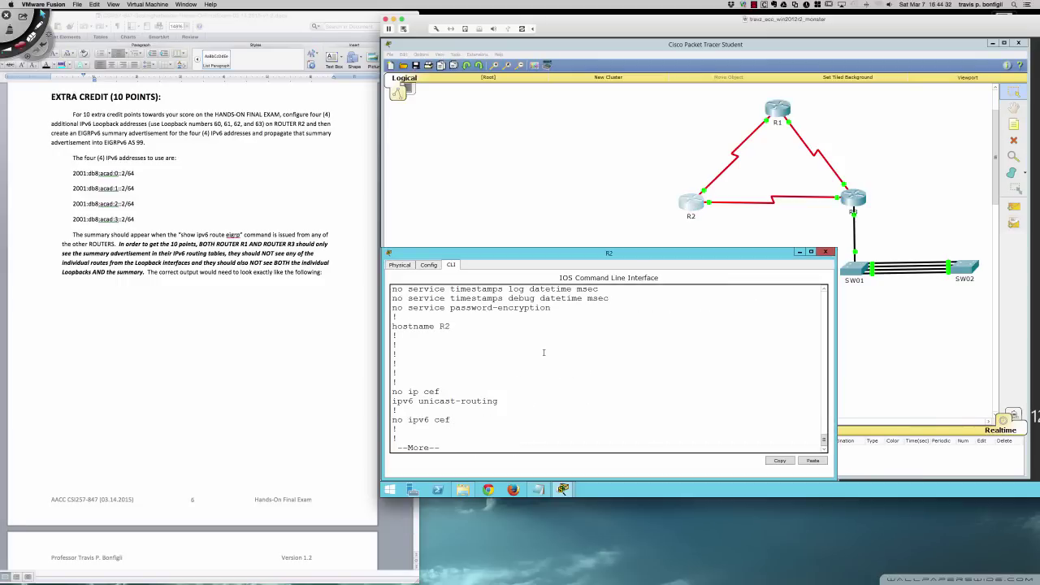
key(space)
key(space)
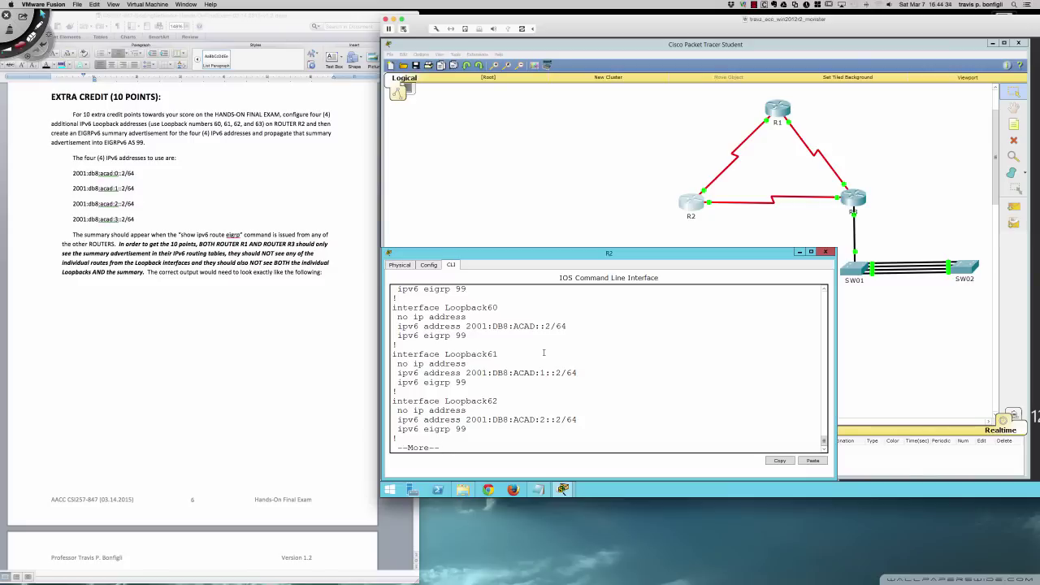
key(space)
key(space)
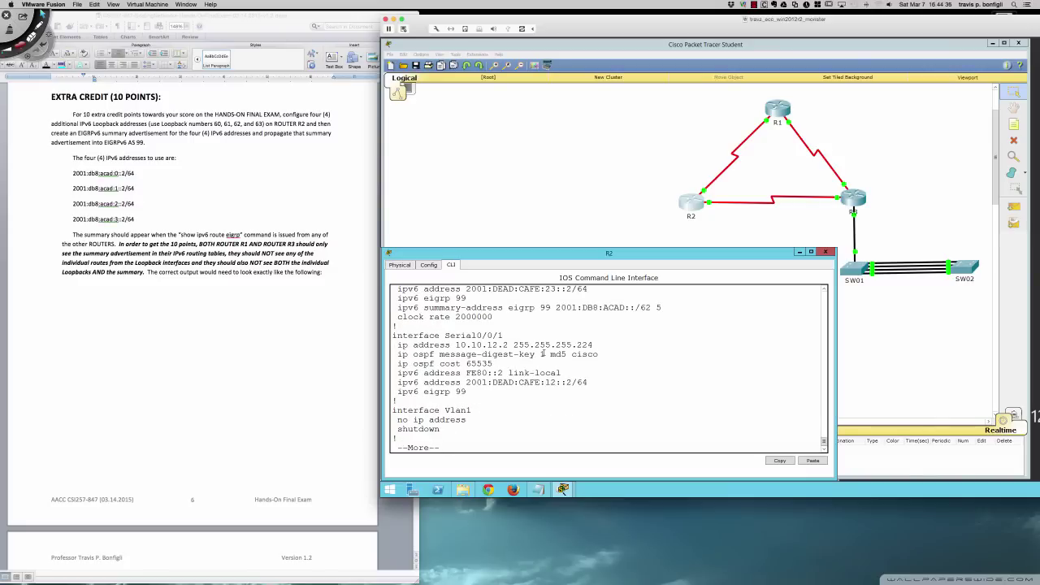
scroll(543, 354, up, 2)
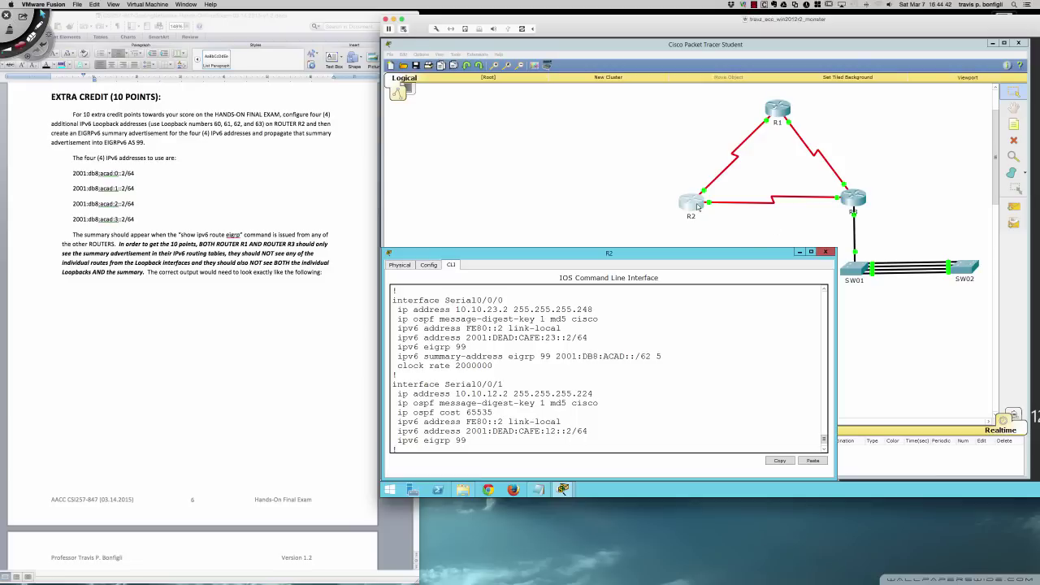
click(853, 201)
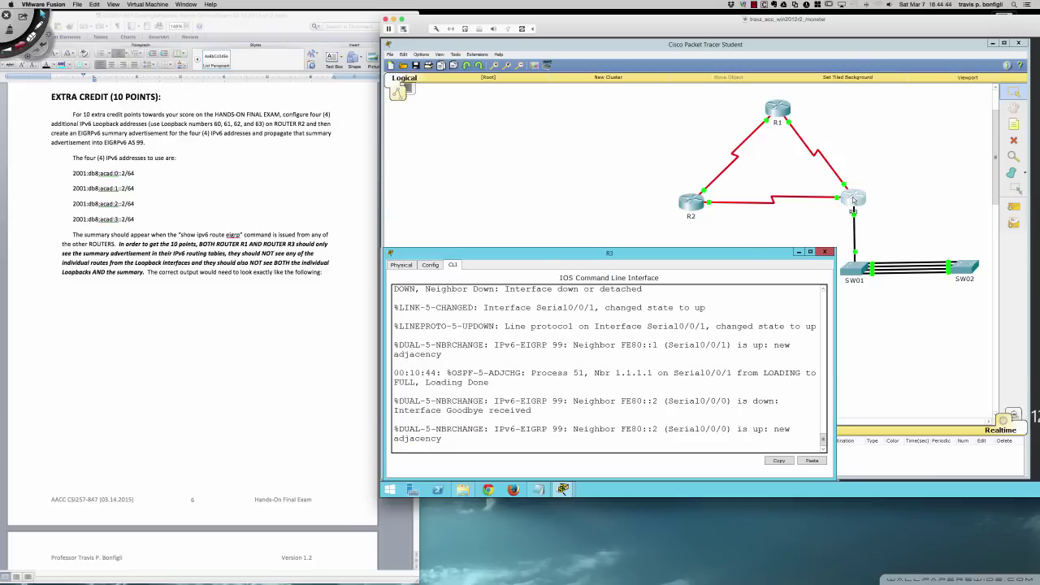
Run 'do sh ipv6 route' on R3 and highlight the ACAD::/62 summary and ACAD /64 routes
key(Return)
key(Return)
key(Return)
key(Return)
key(Return)
key(Return)
key(Return)
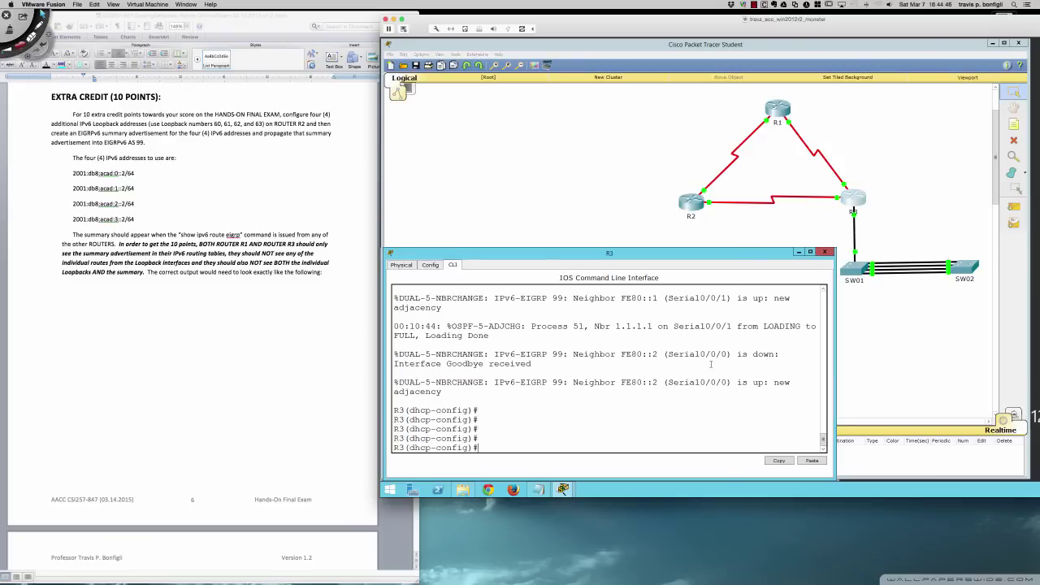
text(do sh ip)
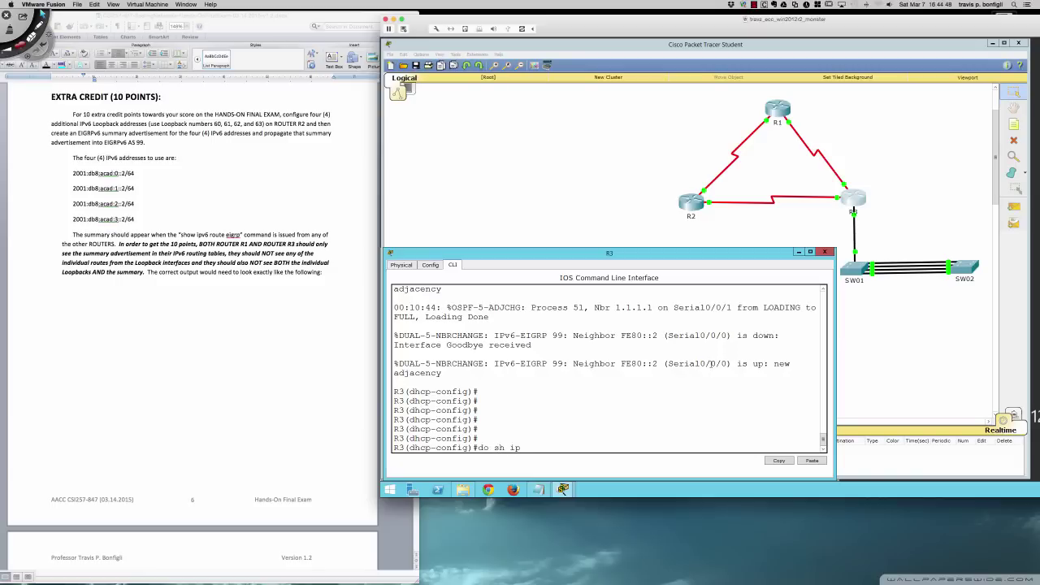
text(v6 route)
key(Return)
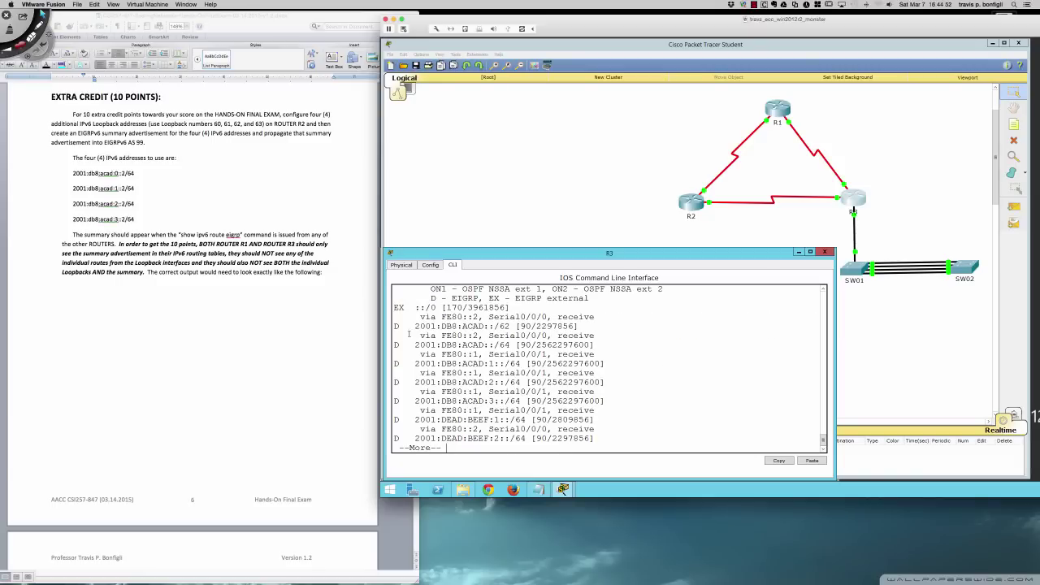
drag(396, 326, 603, 411)
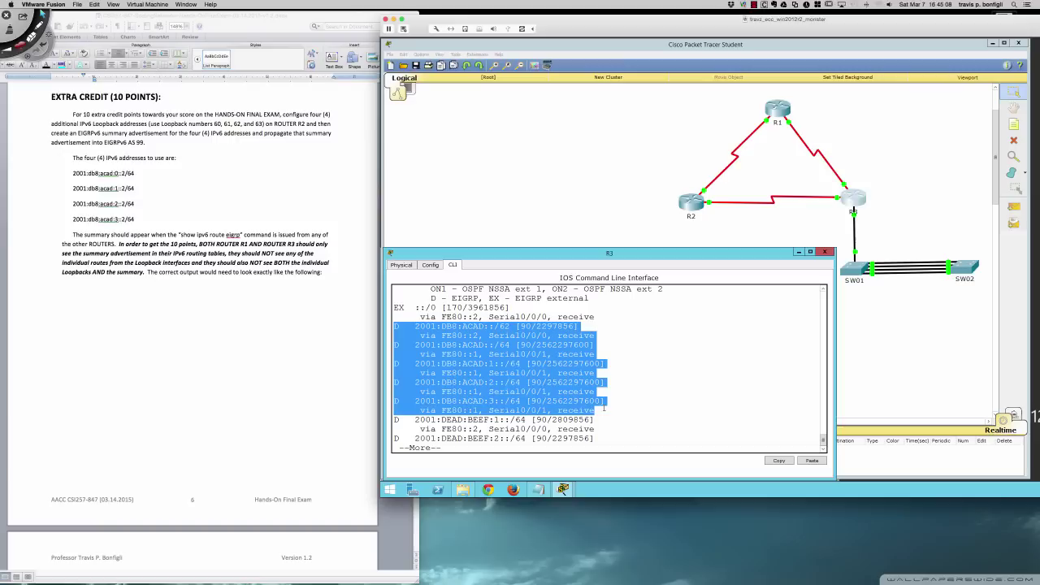
mouse_move(604, 409)
mouse_down()
mouse_move(603, 387)
mouse_move(602, 400)
mouse_up()
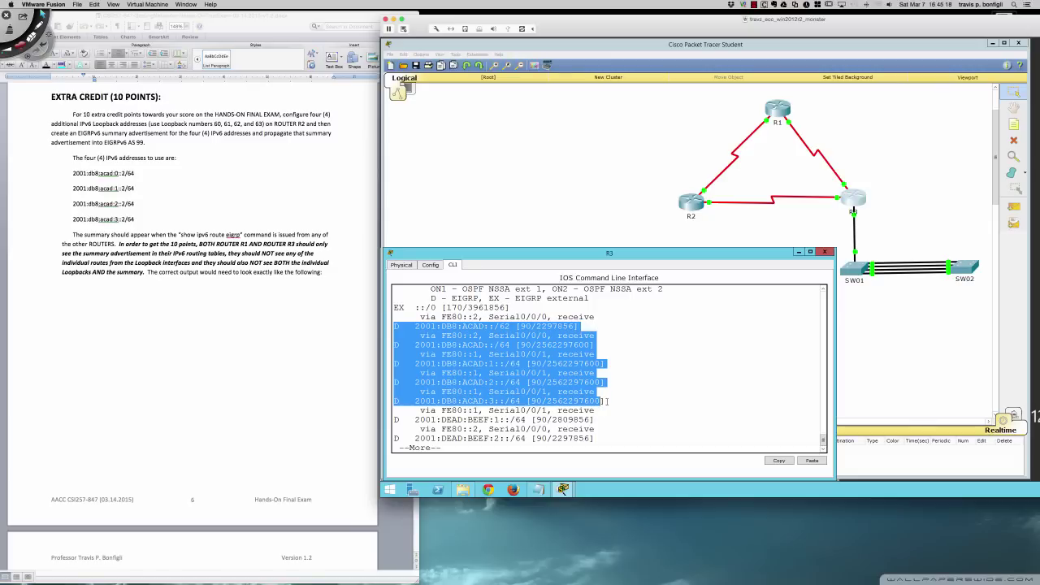
click(607, 401)
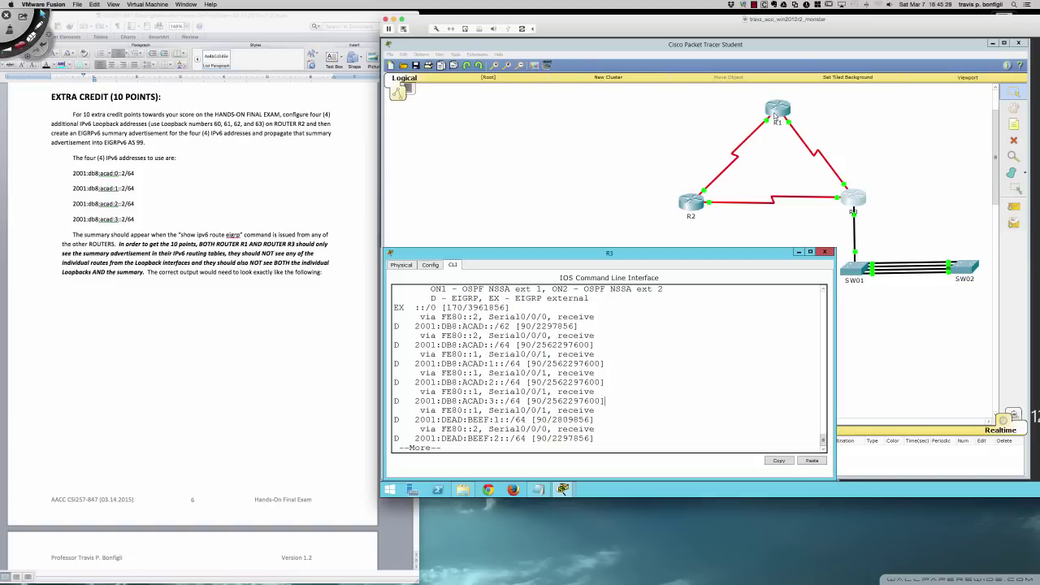
On R2's Serial0/0/1, add the EIGRP 99 summary address 2001:db8:acad:0::/62
click(694, 205)
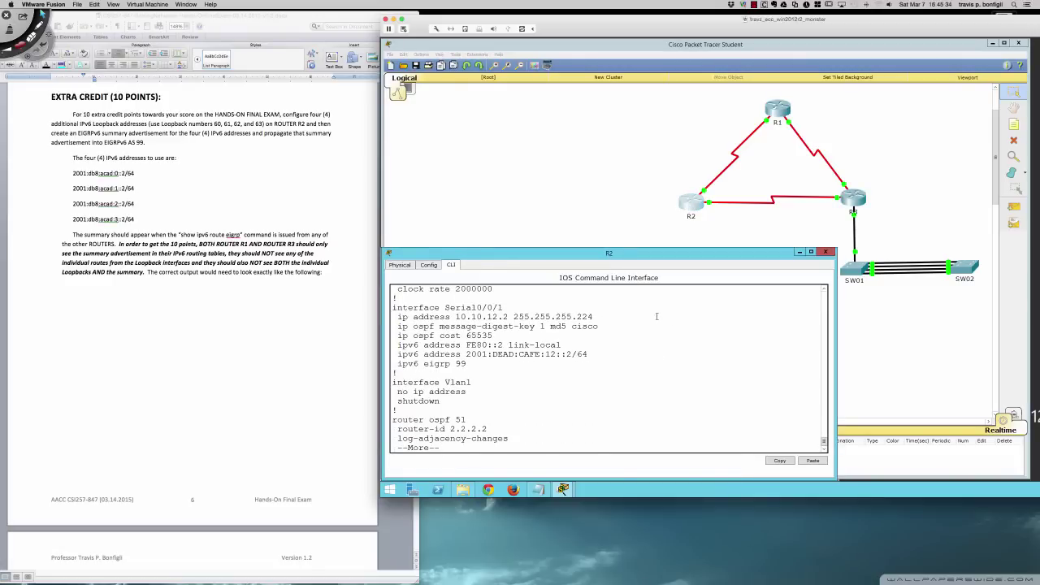
text(qint s0/0/1)
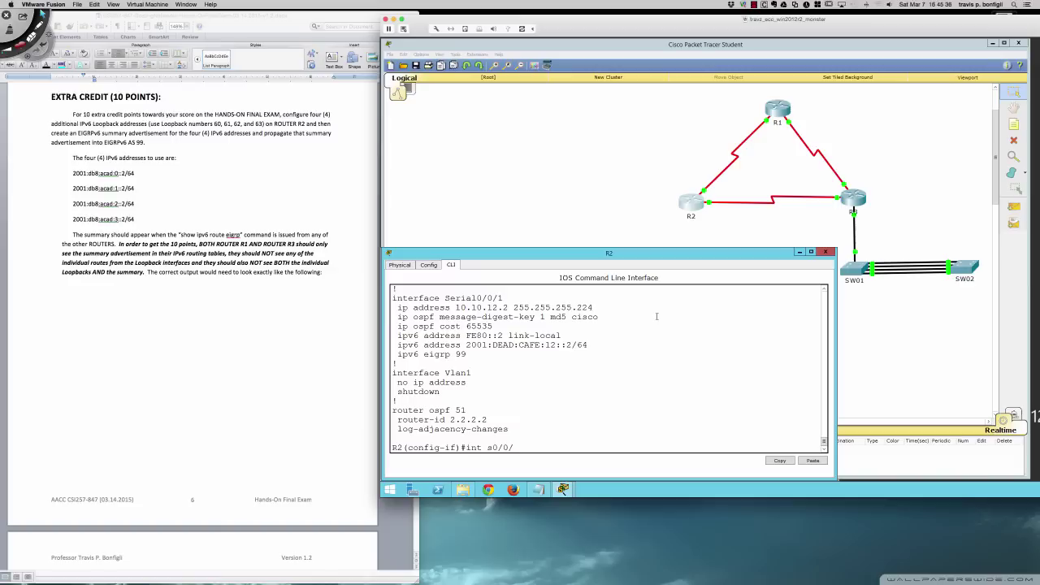
key(Return)
text(ipv)
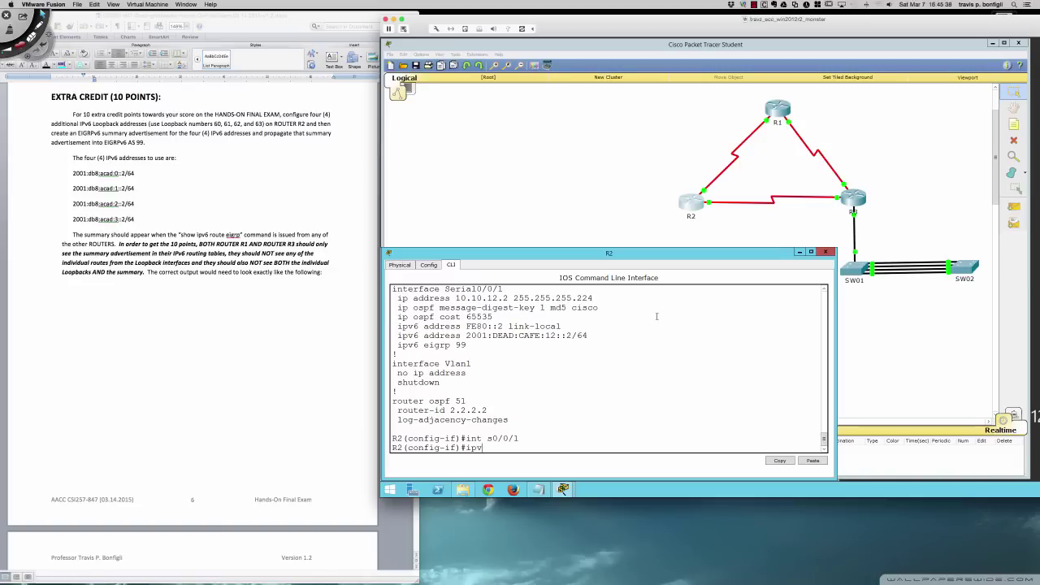
text(6 sum)
key(Tab)
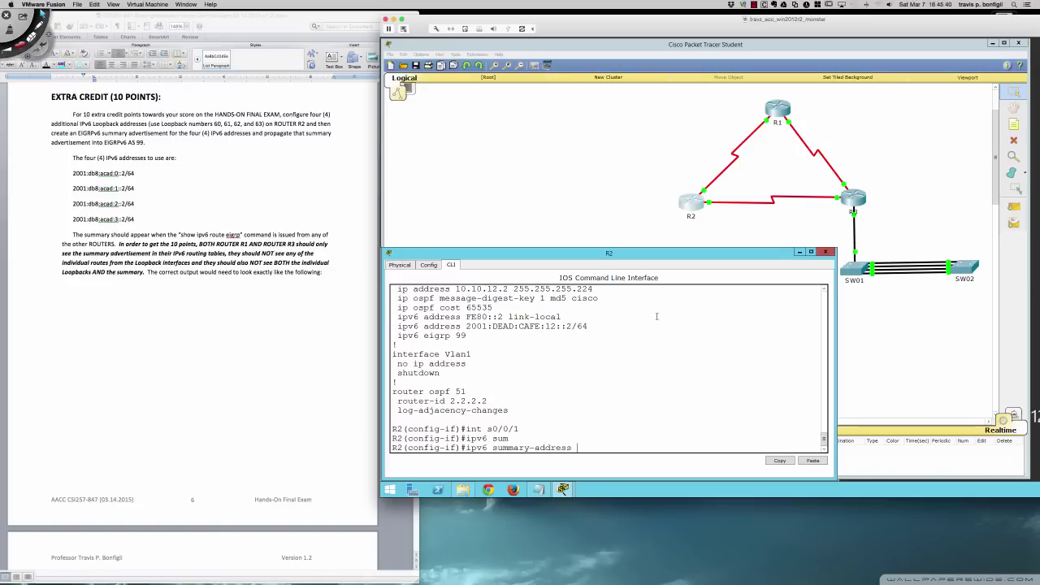
text(?ei)
key(Tab)
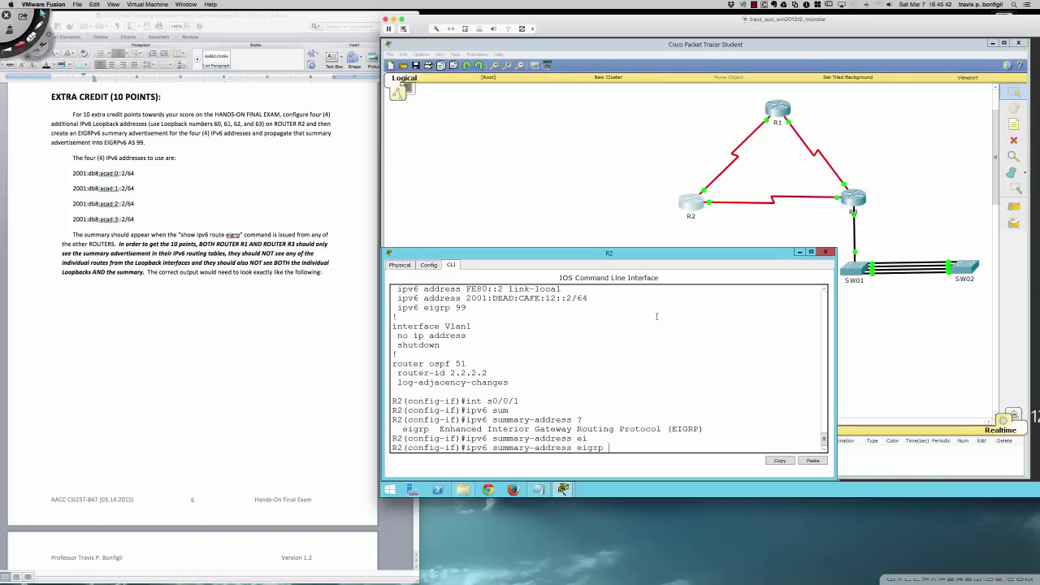
text(99 2001:db8:acad:0::/62)
key(Return)
key(Return)
key(Return)
key(Return)
Exit configuration mode and save R2's configuration with 'wri'
text(end)
key(Return)
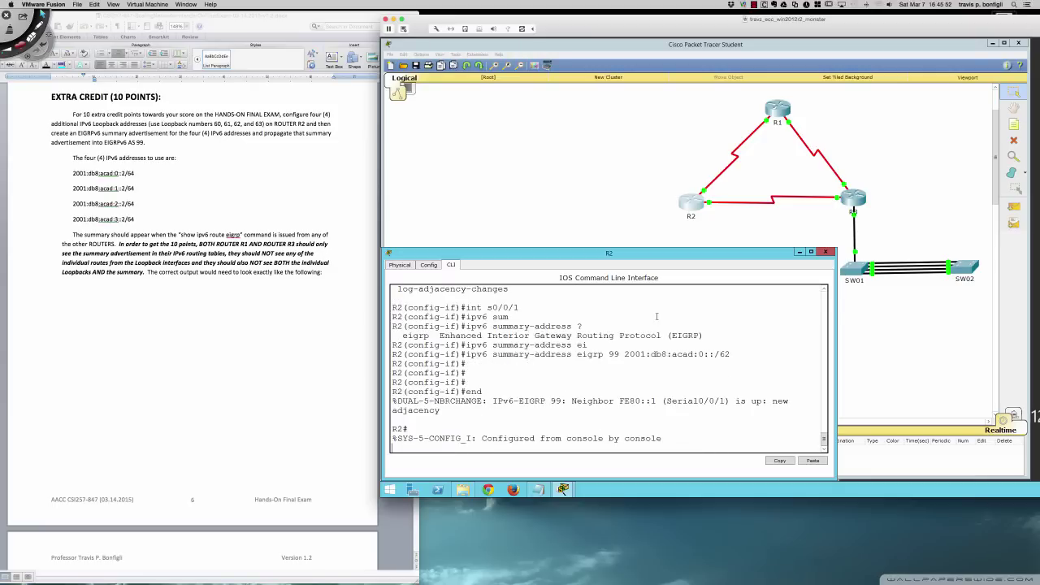
key(Return)
key(Return)
key(Return)
key(Return)
key(Return)
text(wri mem)
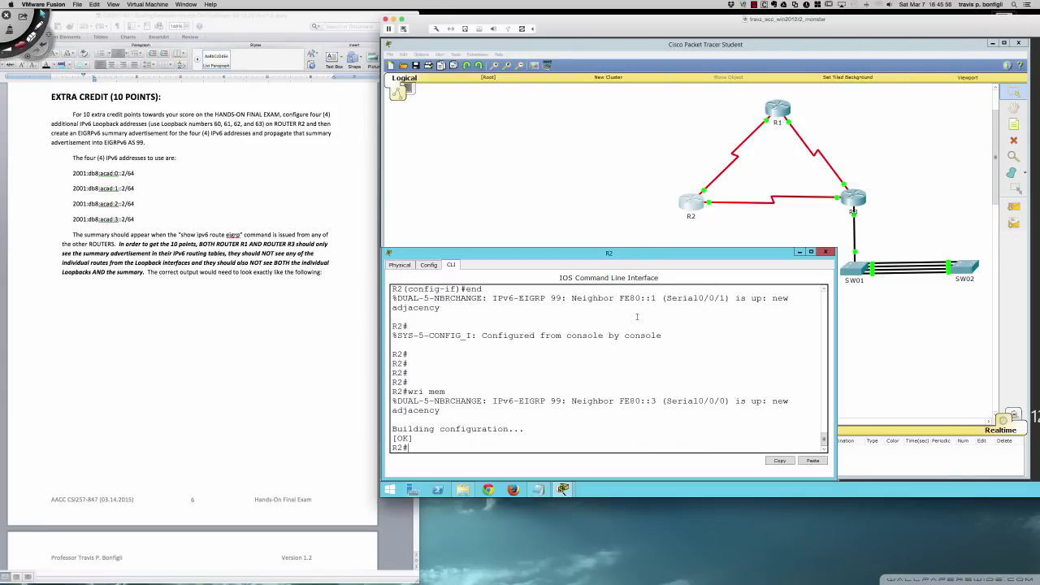
In R3's console, leave configuration mode and save the running configuration with wri me
click(852, 200)
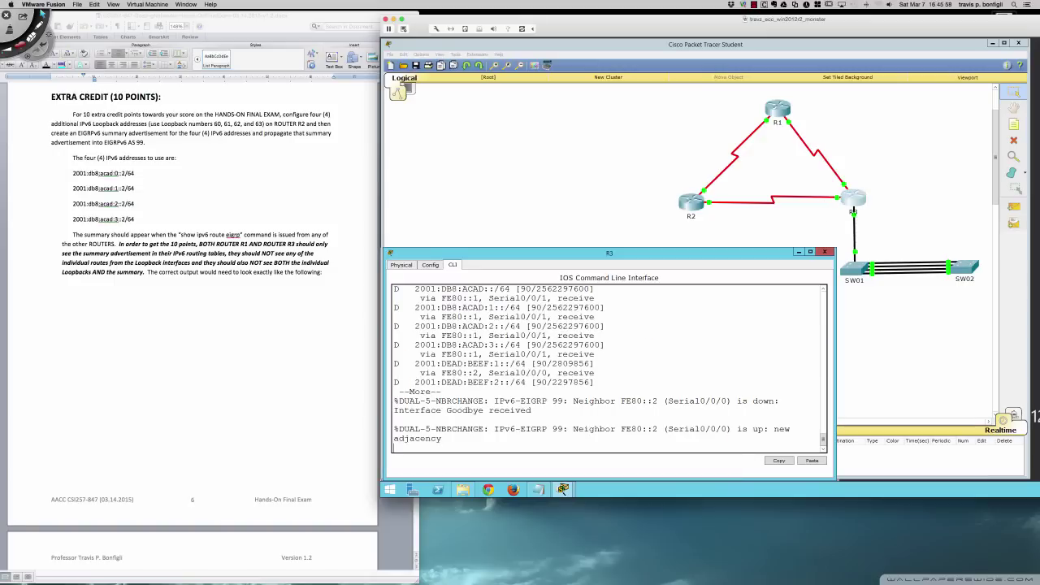
key(space)
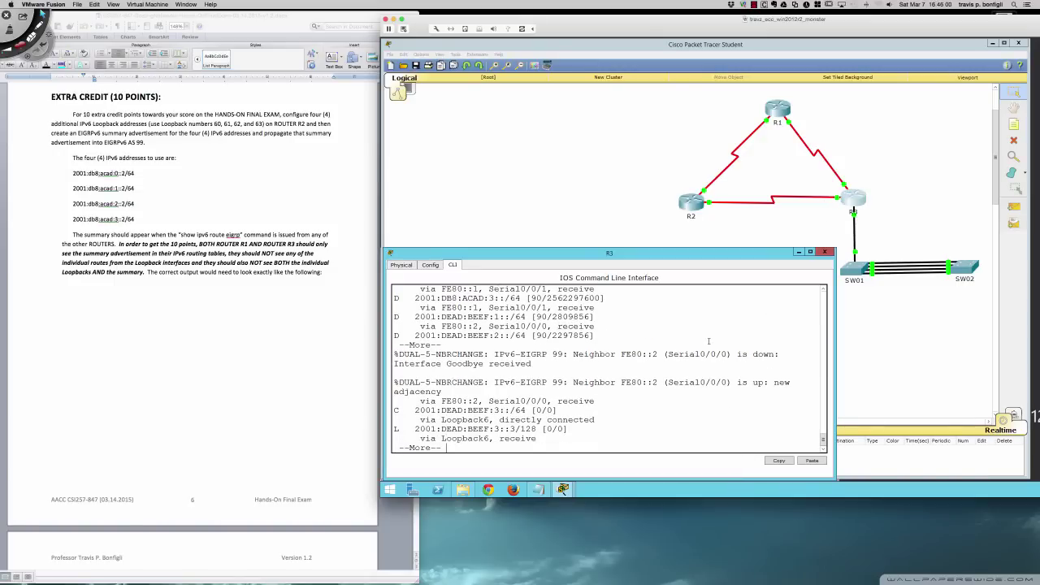
key(Return)
key(Return)
key(Return)
key(Return)
key(Return)
key(Return)
key(Return)
key(Return)
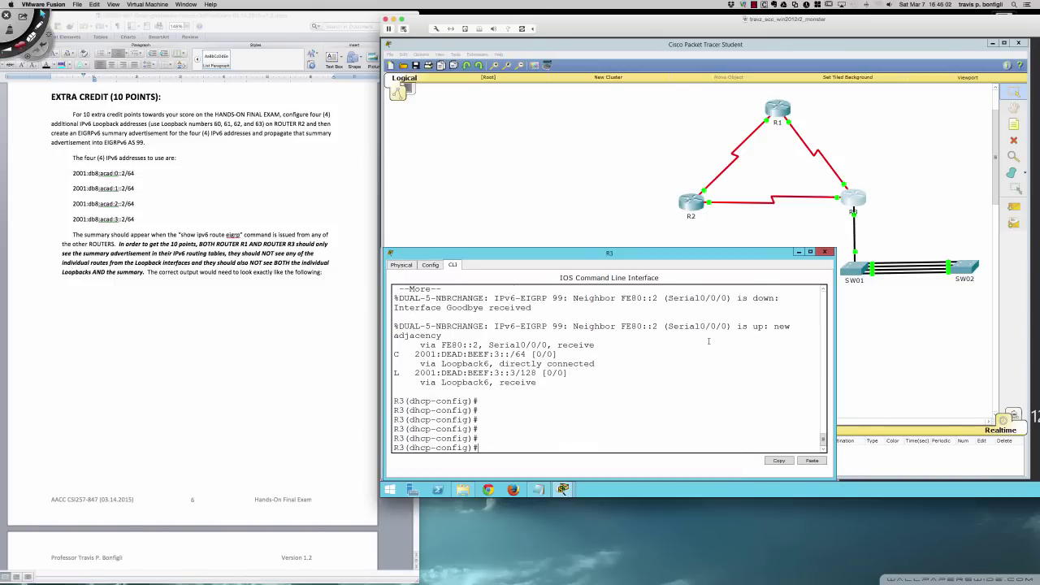
text(end)
key(Return)
key(Return)
key(Return)
key(Return)
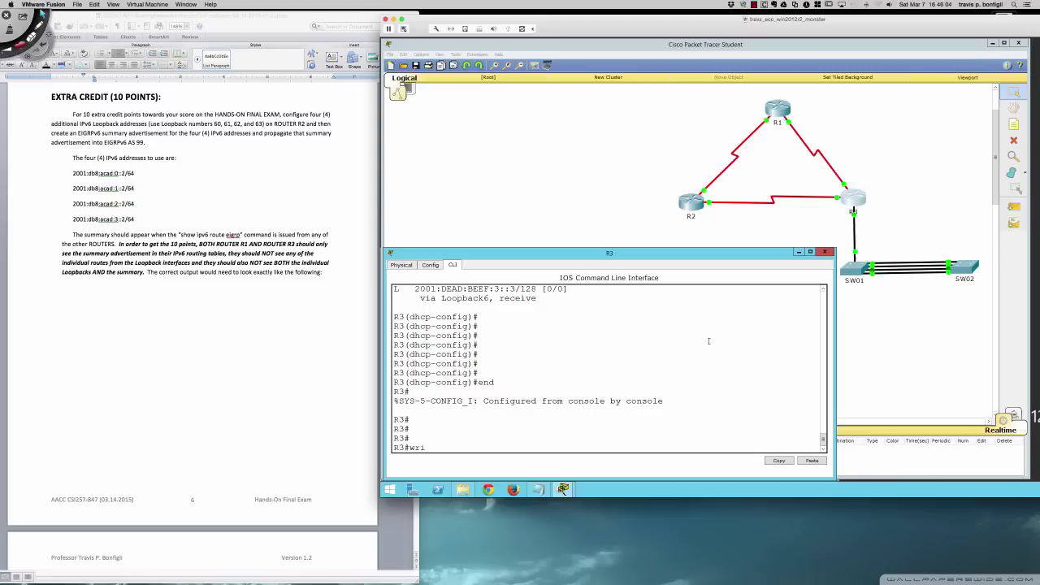
text(wri me)
key(Return)
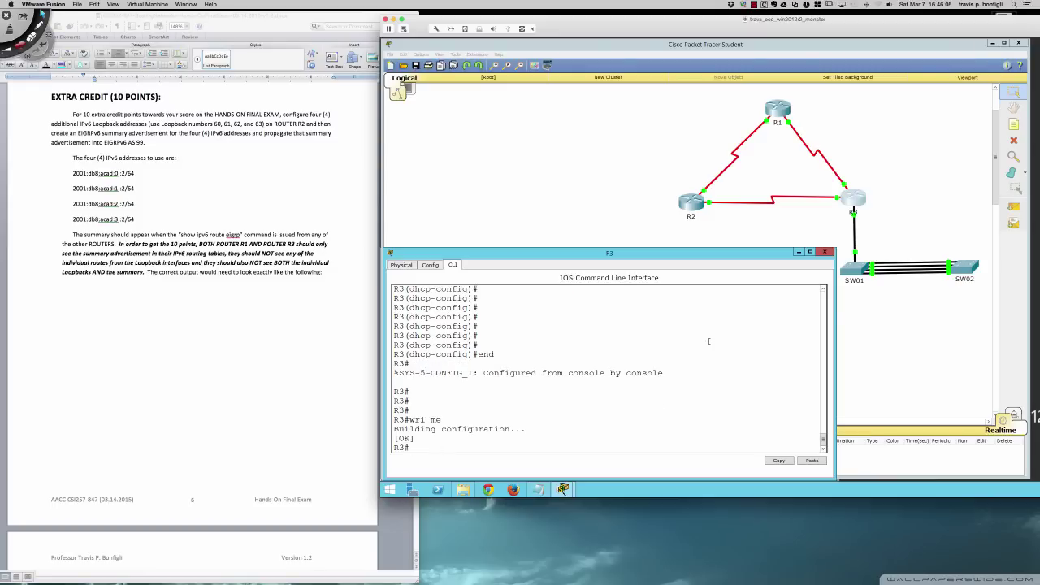
Review R3's full IPv6 routing table, including the ACAD::/62 summary, then close the console
text(sh ipv6 route)
key(Return)
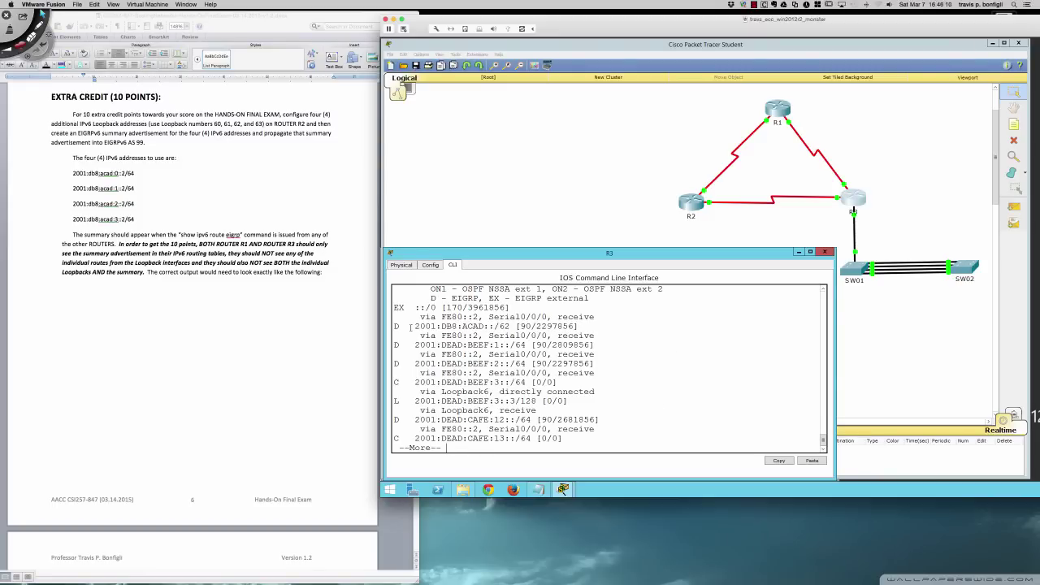
drag(397, 326, 604, 437)
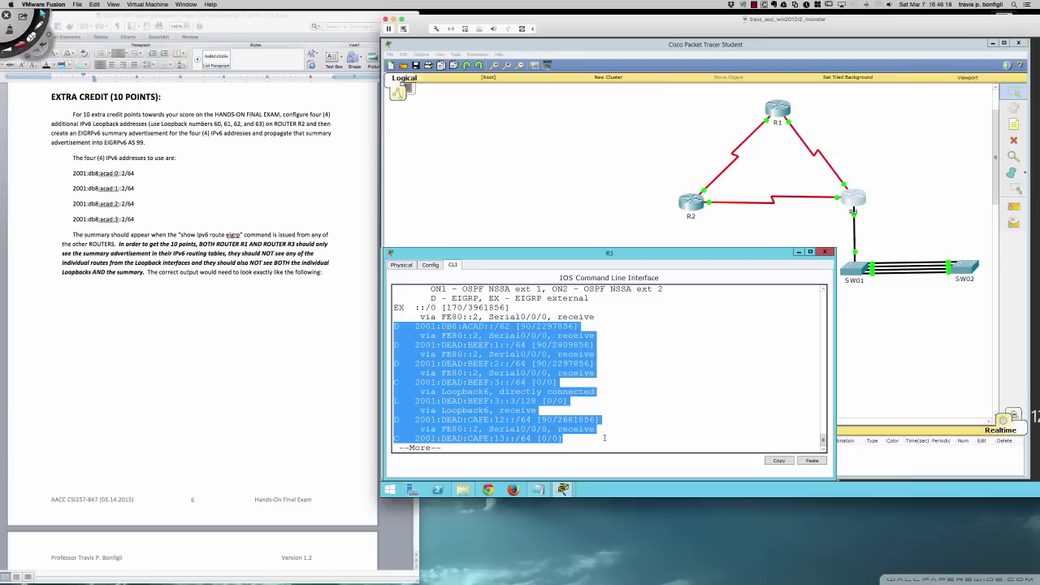
key(space)
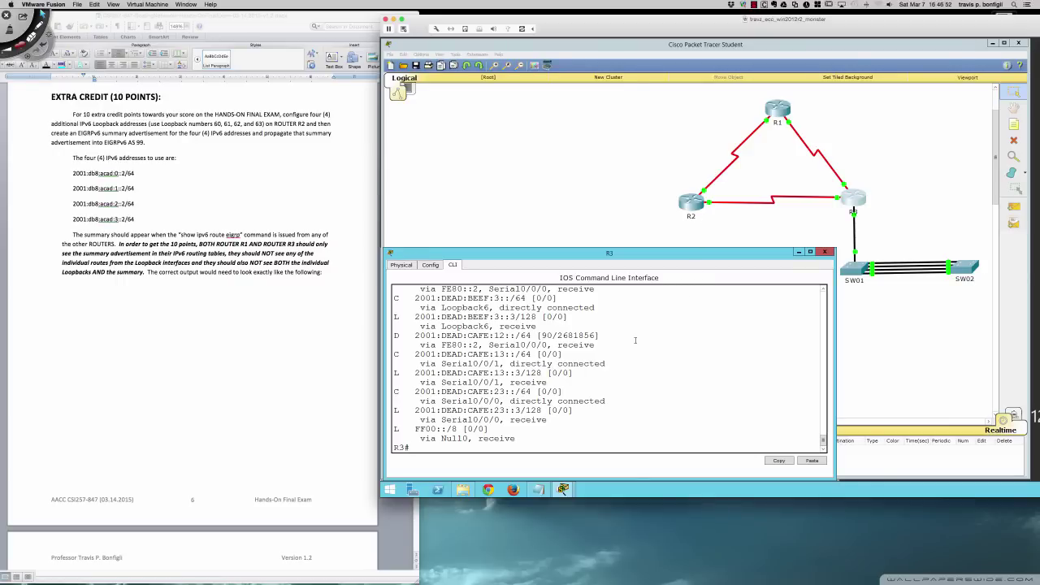
scroll(628, 368, up, 3)
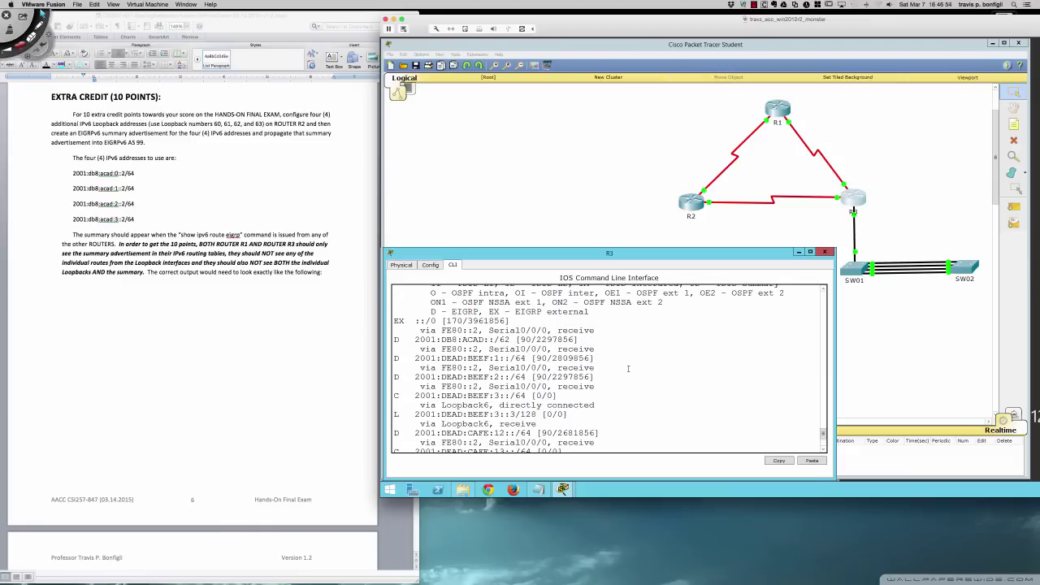
scroll(628, 369, down, 4)
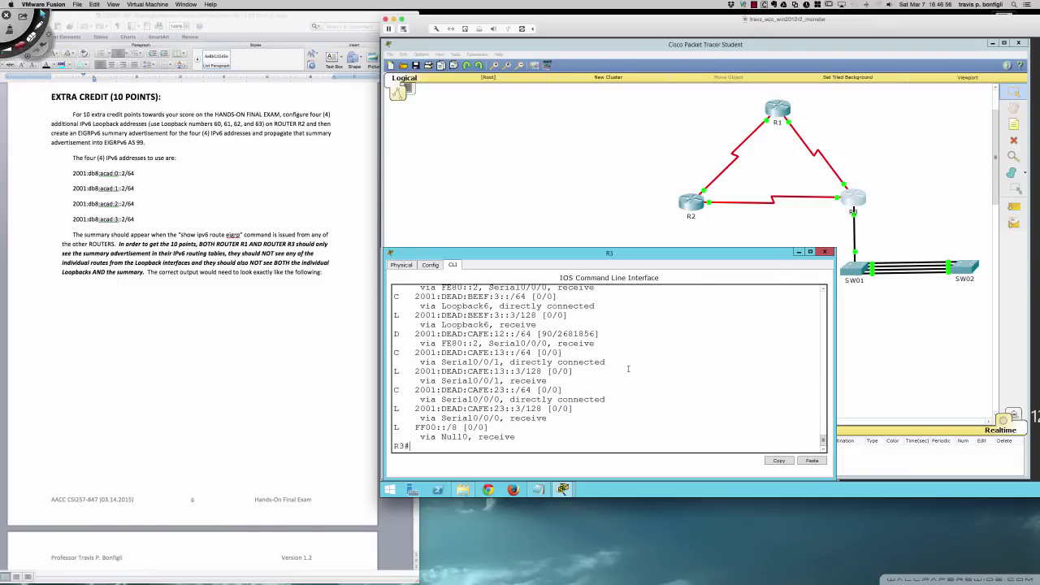
click(800, 252)
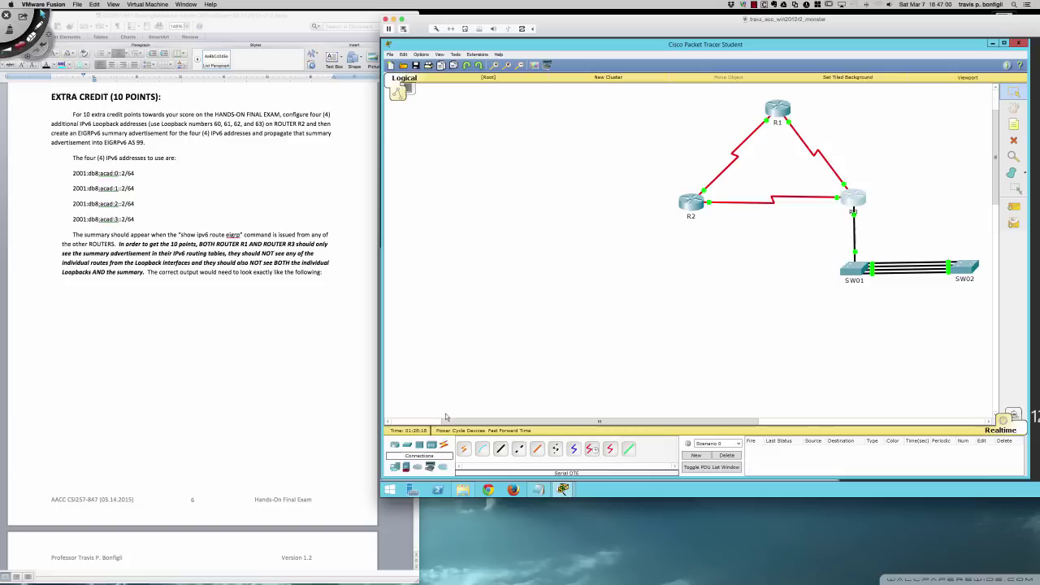
Find PC0 at the far side of the workspace and drag it below SW01 and SW02
click(395, 469)
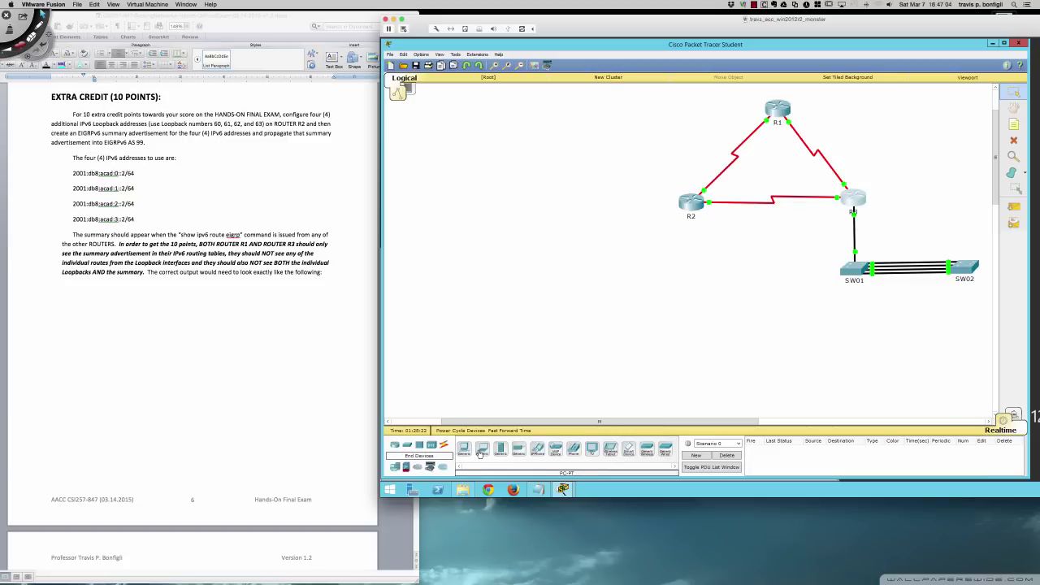
click(463, 453)
click(464, 453)
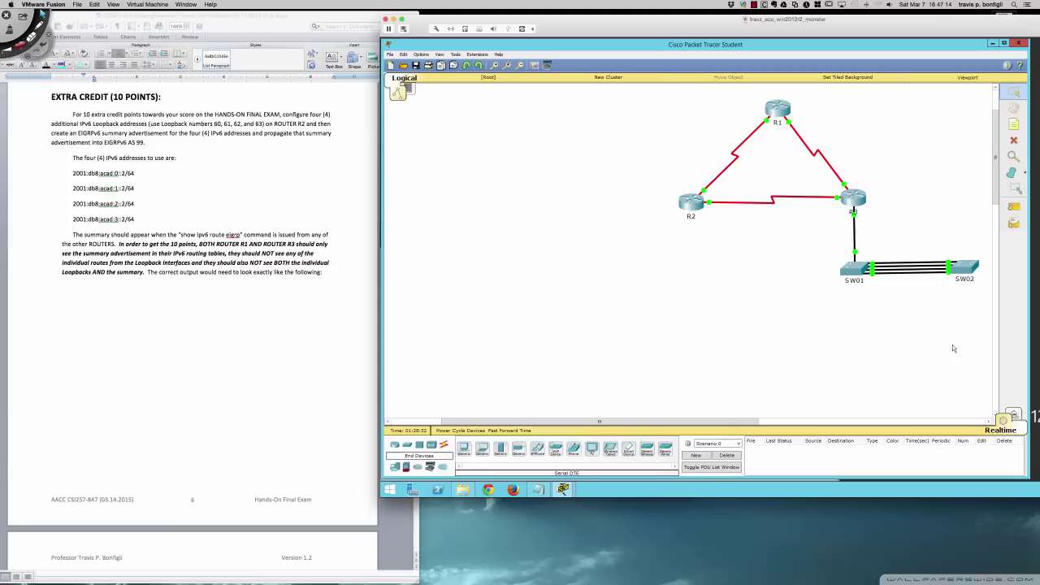
scroll(922, 384, down, 5)
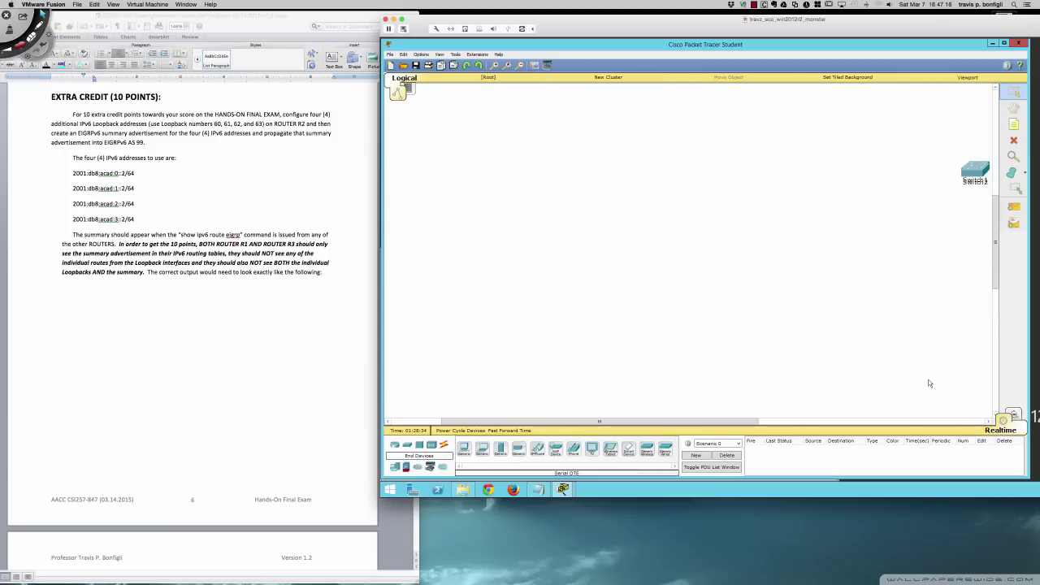
drag(757, 420, 876, 420)
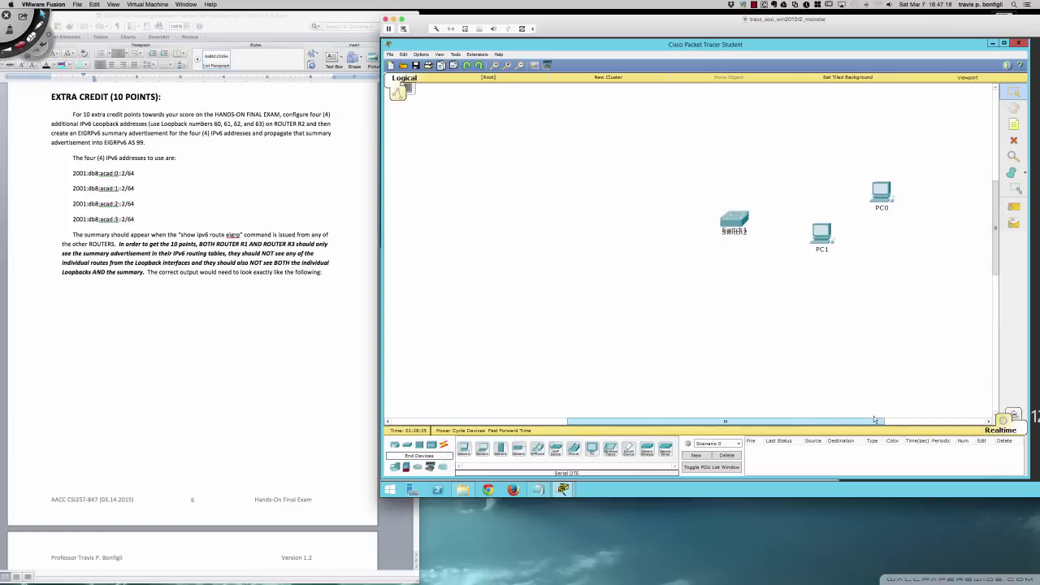
scroll(923, 248, up, 5)
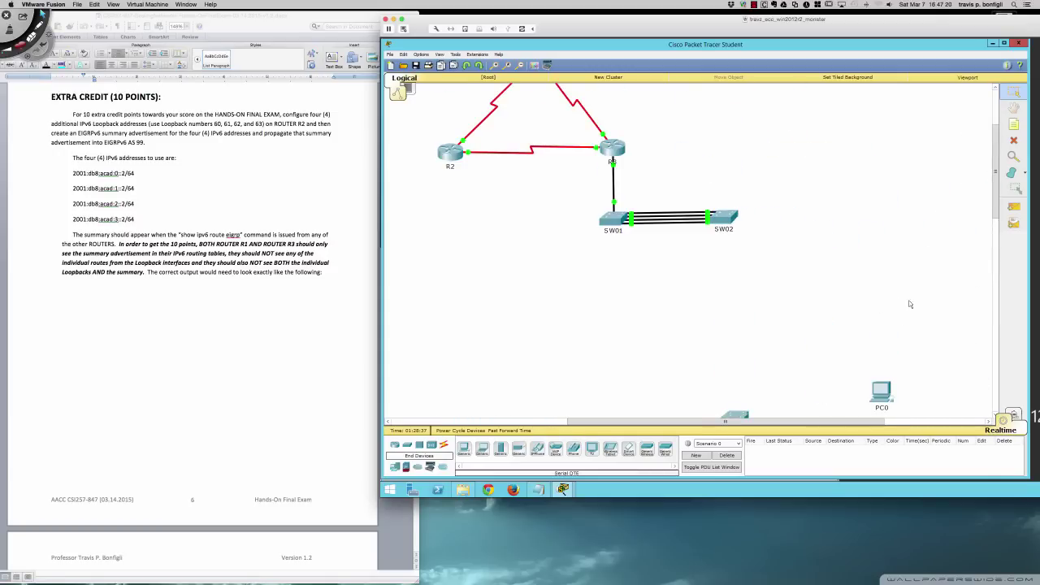
drag(879, 393, 675, 272)
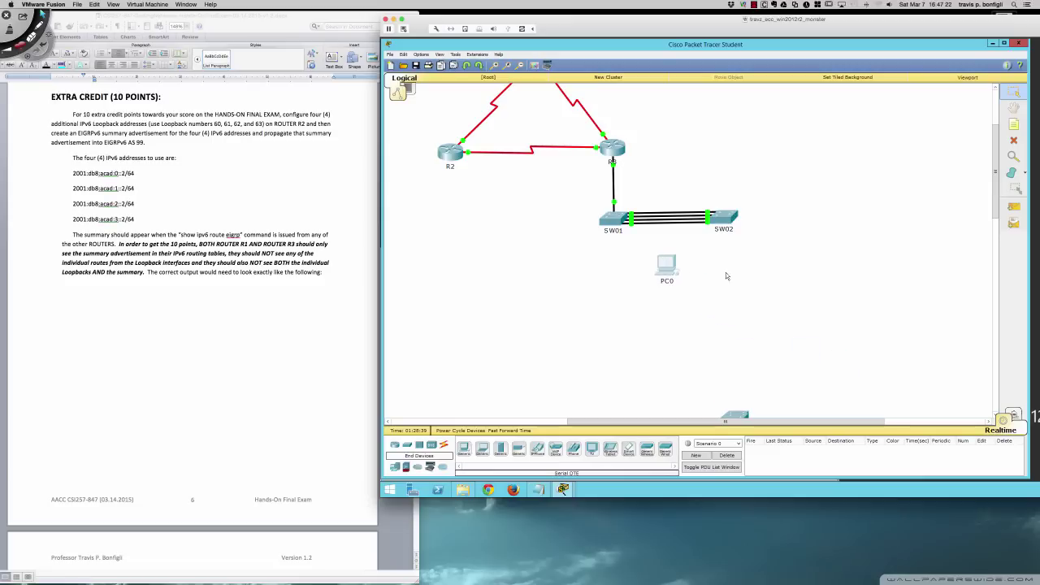
scroll(843, 302, up, 5)
scroll(772, 374, left, 4)
scroll(715, 423, right, 6)
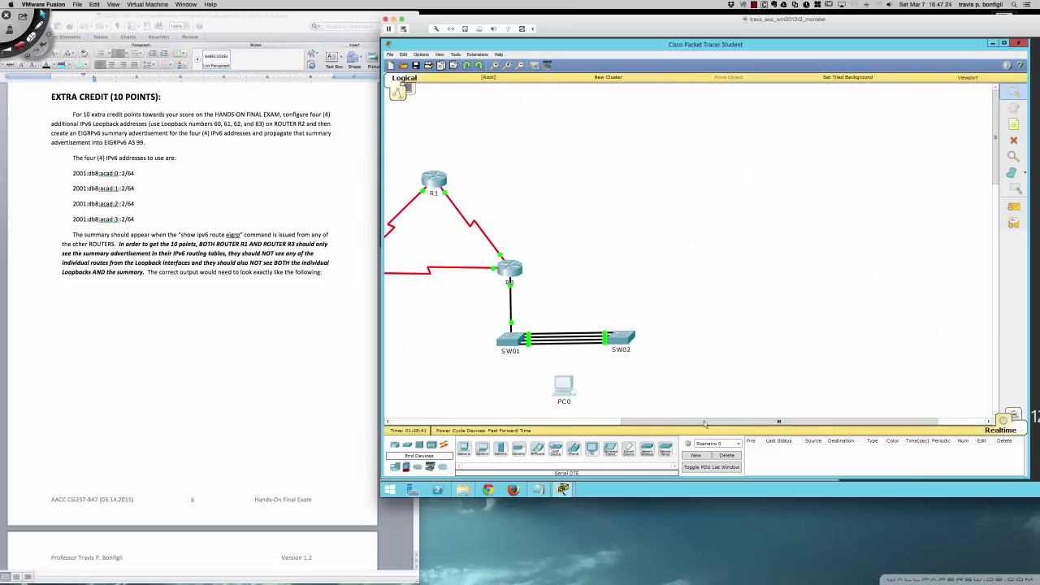
drag(638, 424, 453, 425)
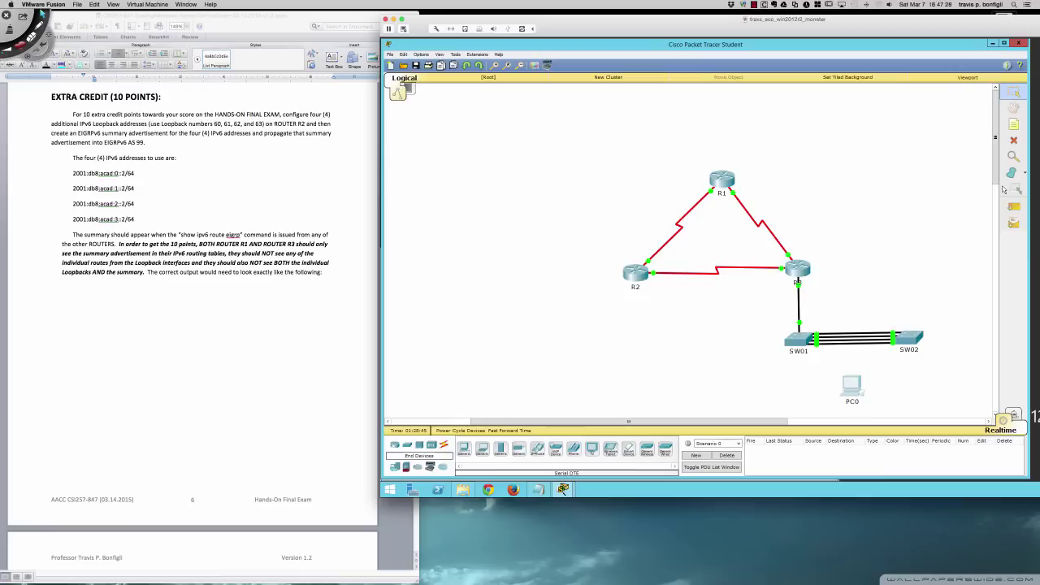
mouse_move(993, 179)
mouse_down()
mouse_move(995, 218)
mouse_move(995, 188)
mouse_up()
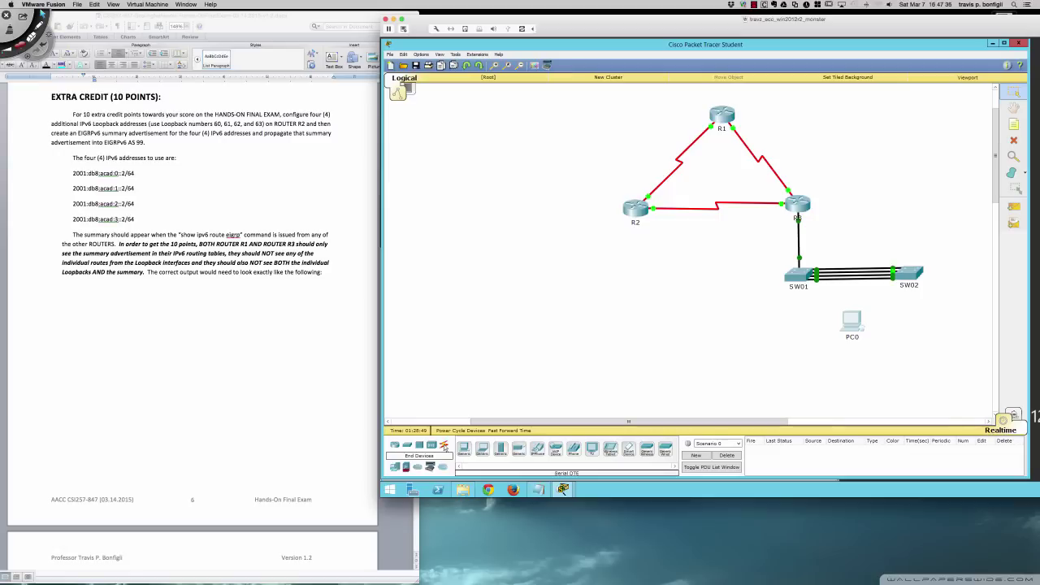
Link PC0 FastEthernet0 to SW02 FastEthernet0/24 with copper straight-through, placing PC0 beneath SW02
click(849, 326)
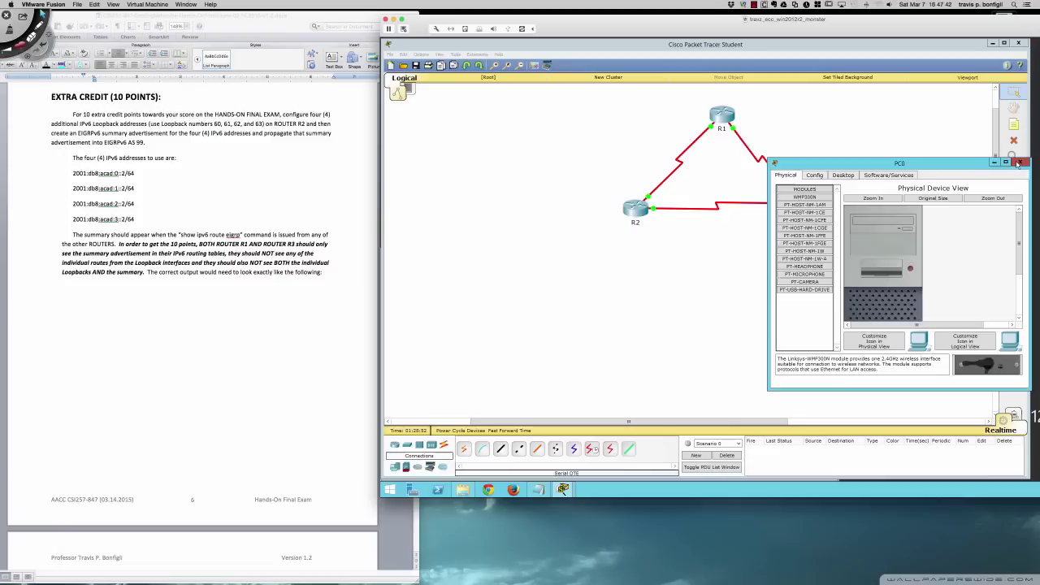
click(1021, 164)
click(501, 448)
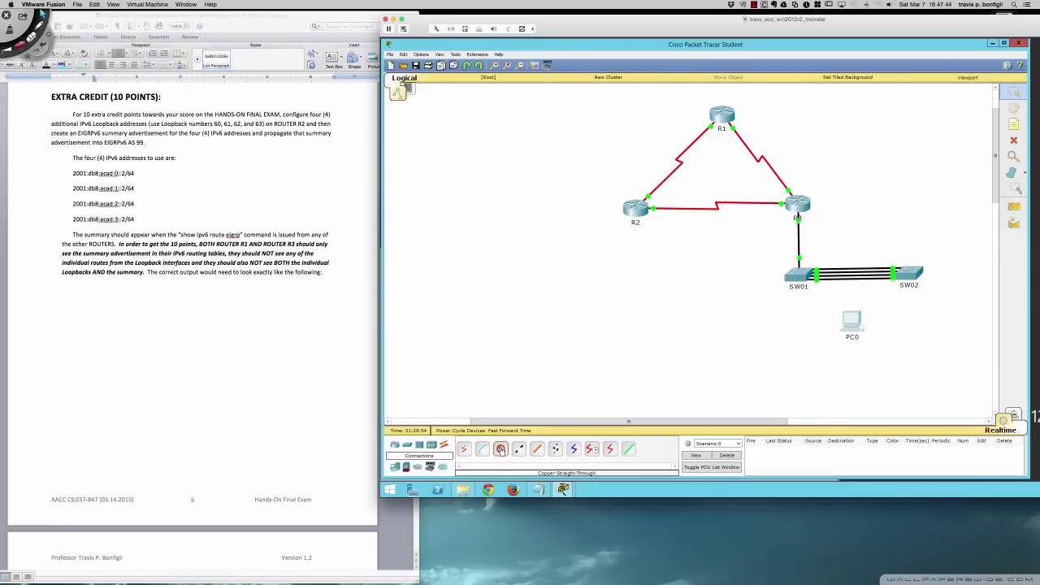
click(852, 323)
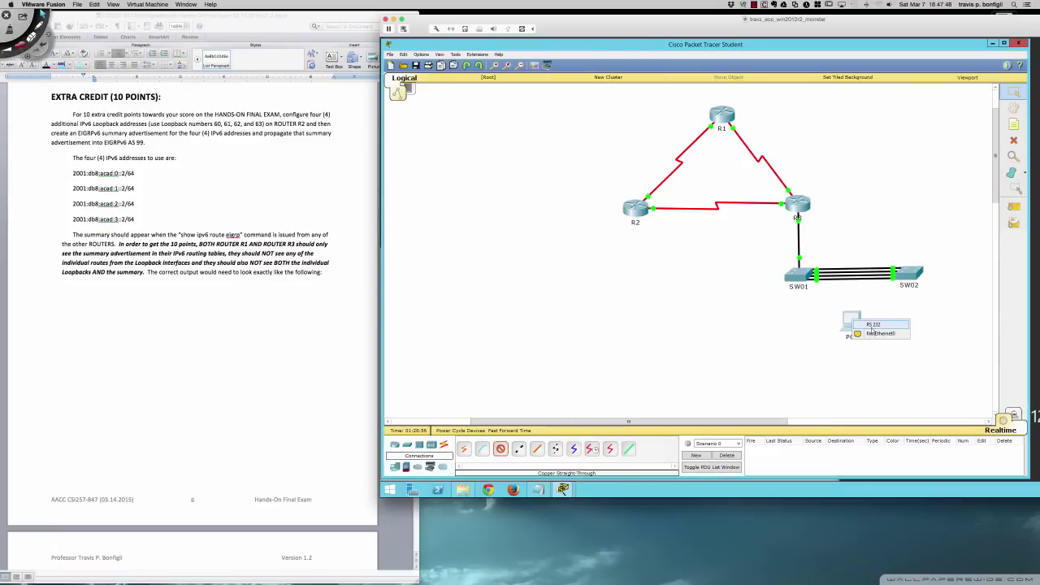
click(877, 334)
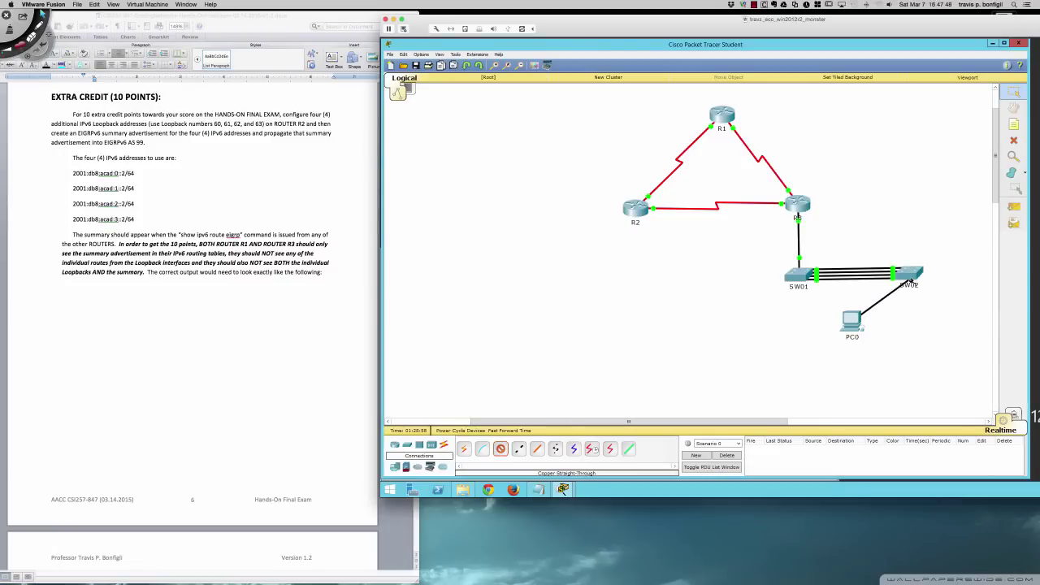
click(912, 278)
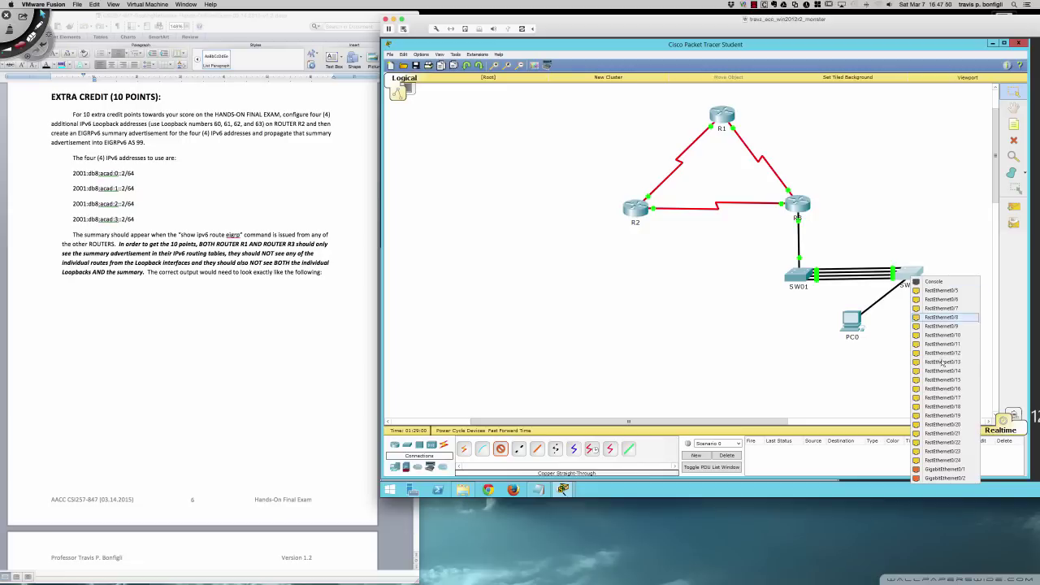
click(943, 461)
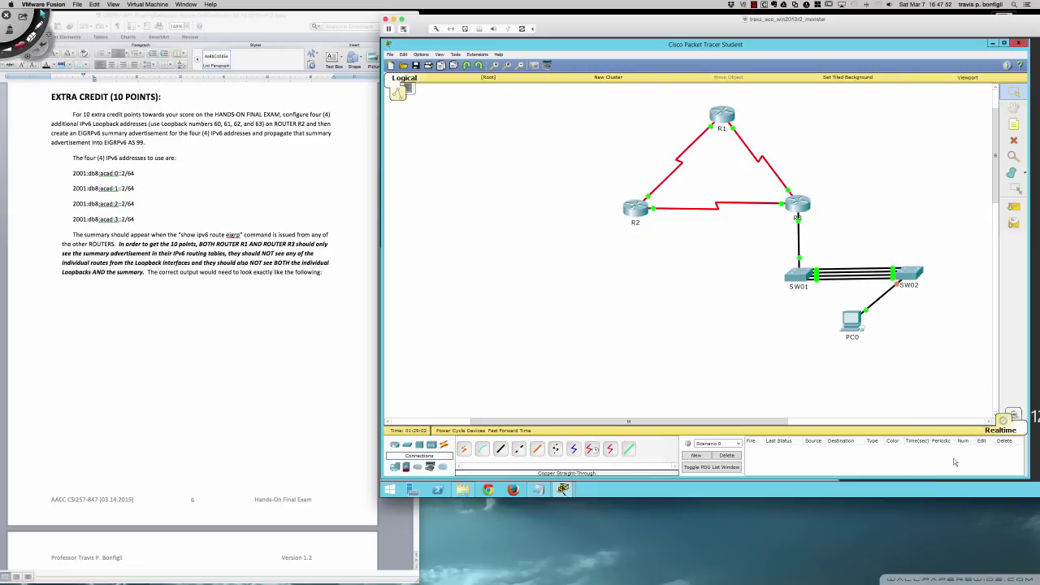
drag(853, 323, 910, 339)
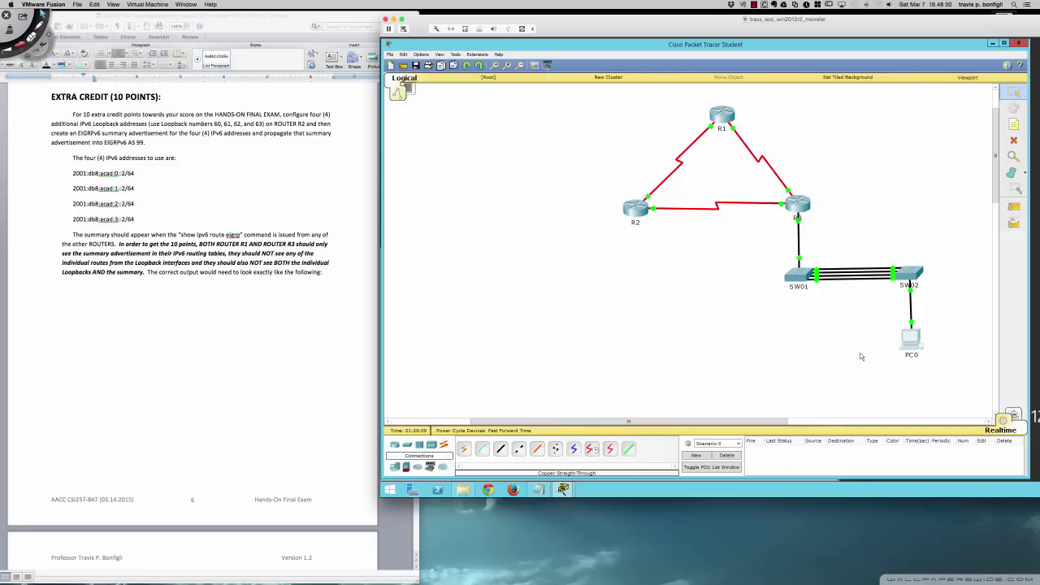
Set PC0's IP configuration to DHCP, leasing 10.10.20.51 with gateway 10.10.20.1
click(914, 344)
drag(751, 173, 490, 257)
scroll(271, 362, up, 10)
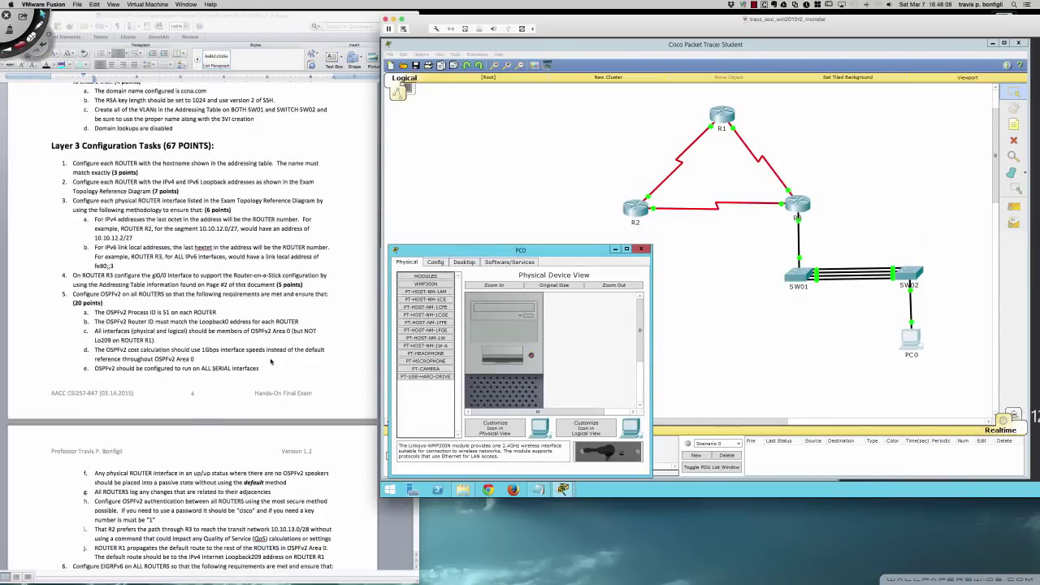
scroll(271, 362, up, 15)
scroll(271, 362, down, 10)
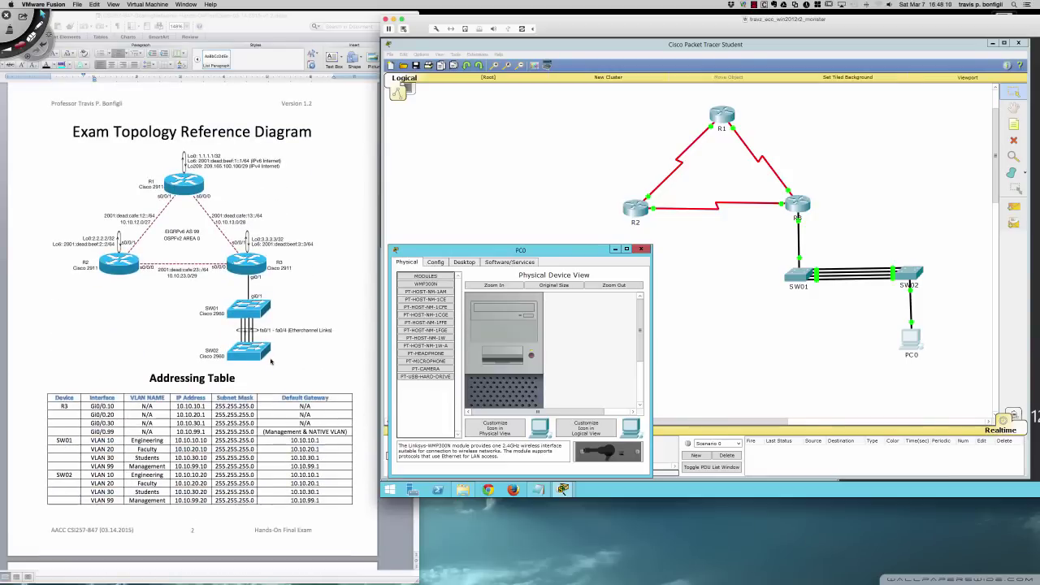
scroll(271, 361, down, 6)
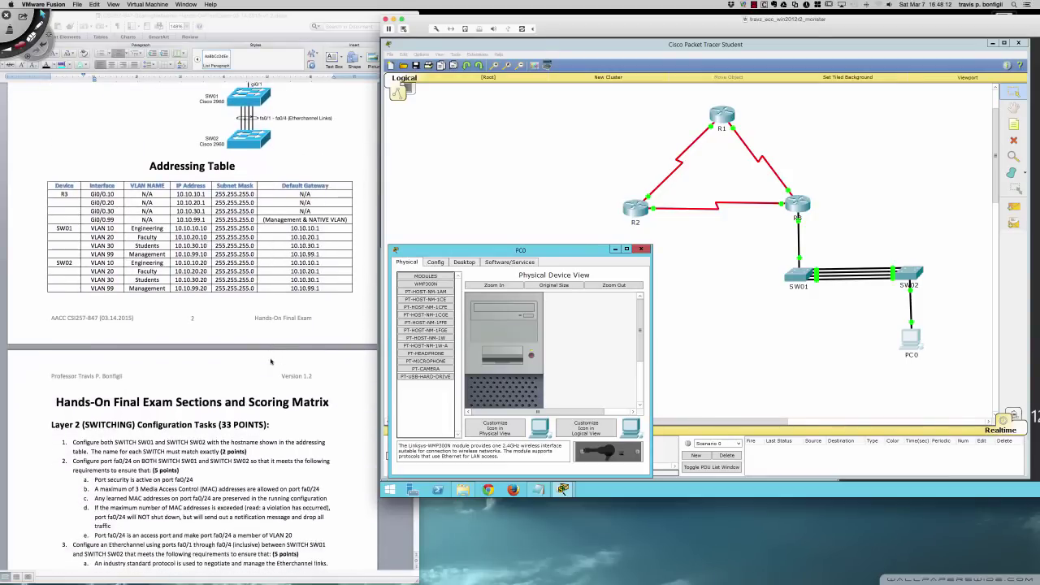
scroll(272, 362, down, 5)
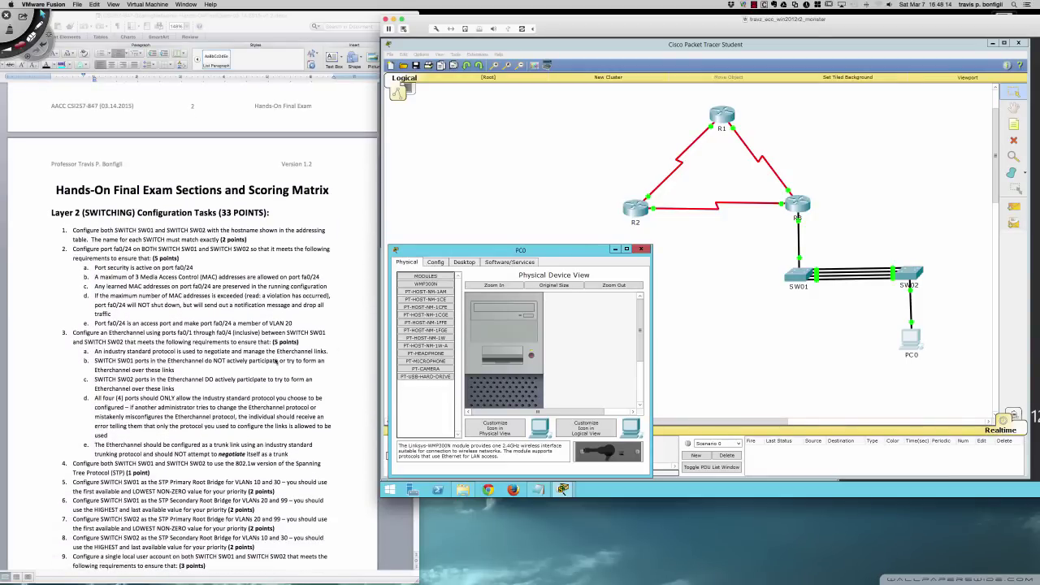
click(465, 262)
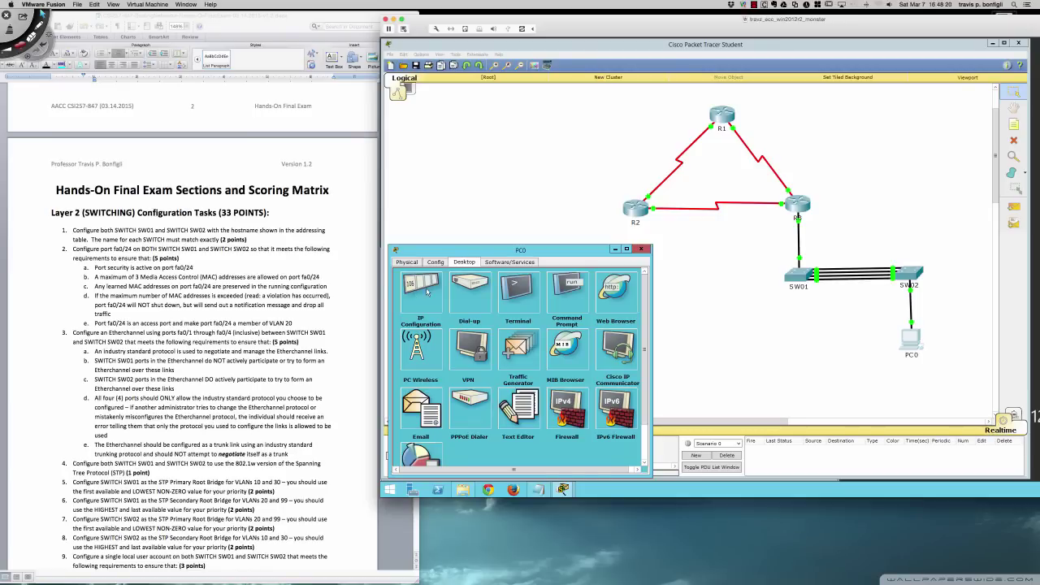
click(427, 294)
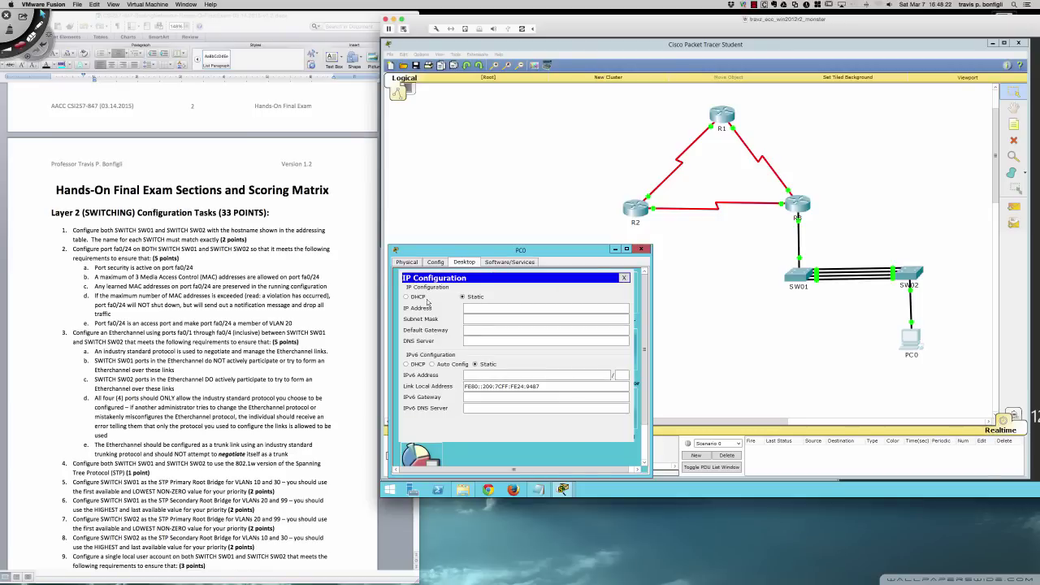
click(407, 298)
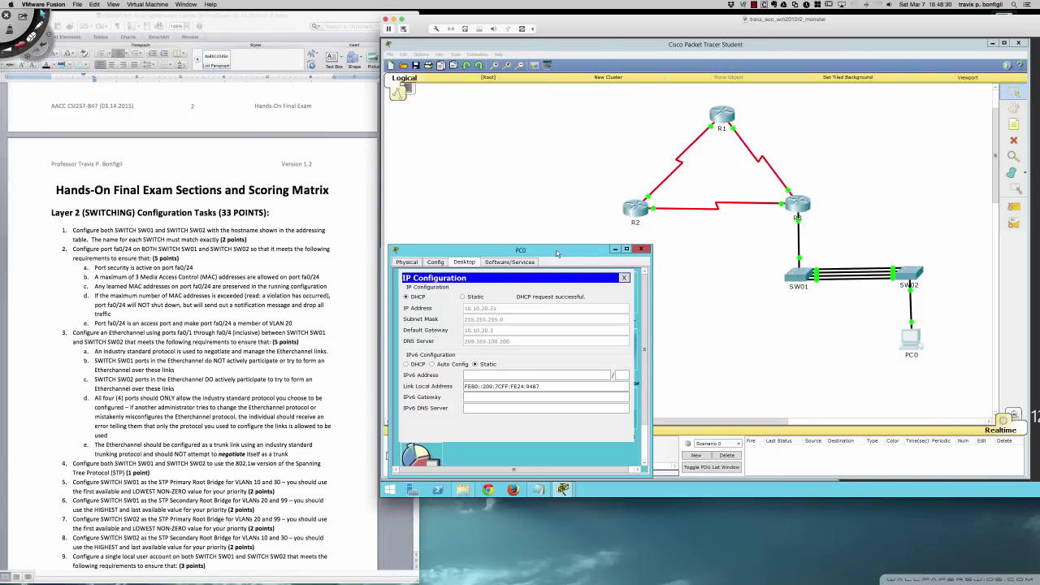
drag(556, 251, 641, 247)
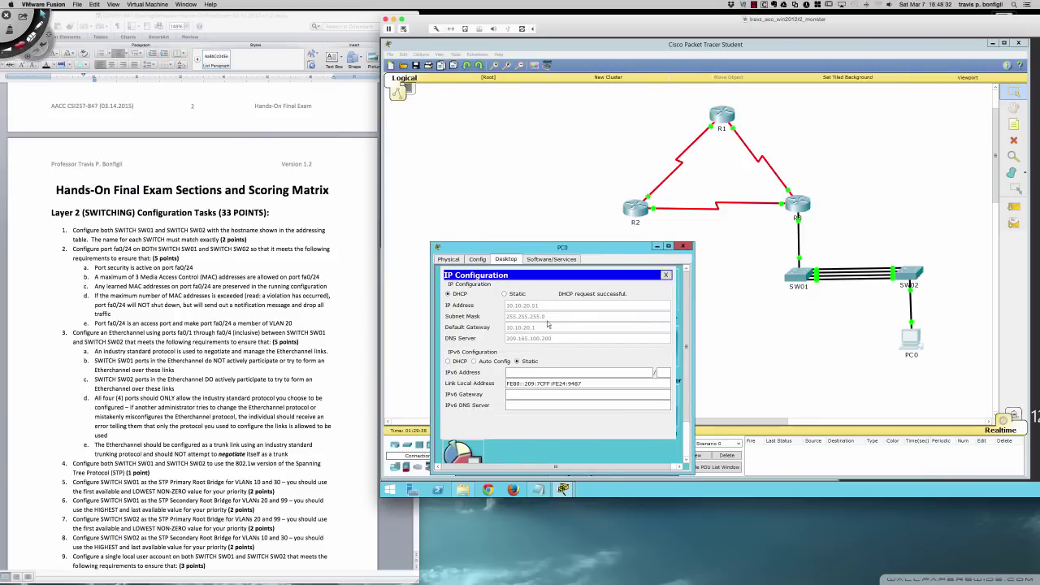
click(666, 278)
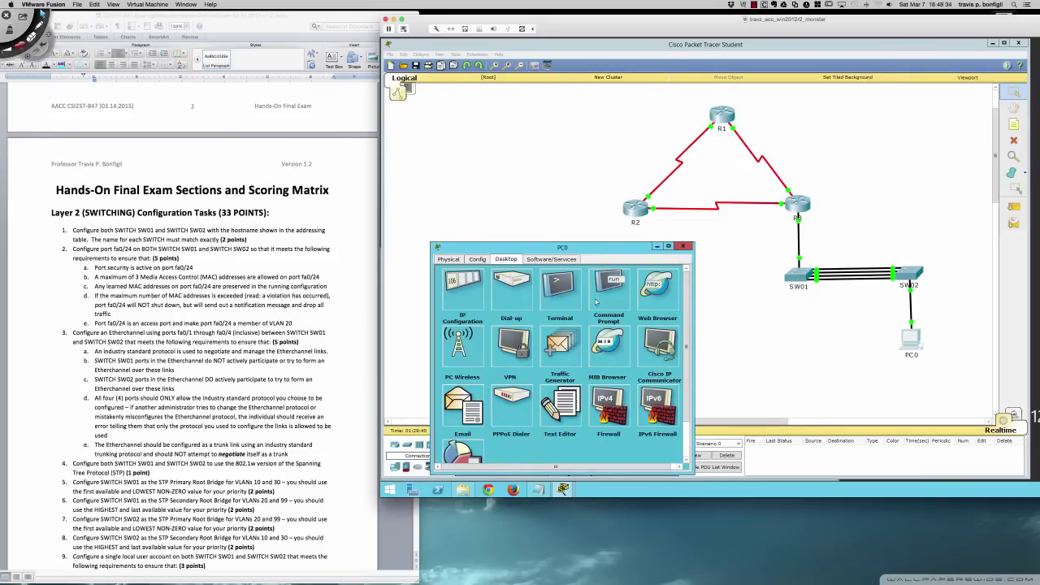
From PC0's command prompt, ping gateway 10.10.20.1 and loopback 3.3.3.3
click(609, 289)
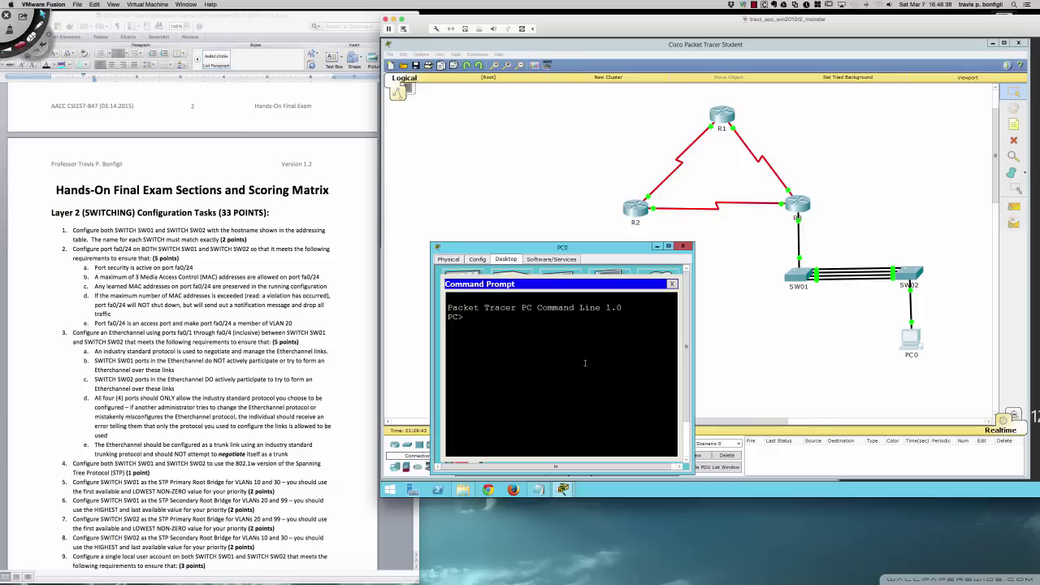
text(ping 10.10.20.1)
key(Return)
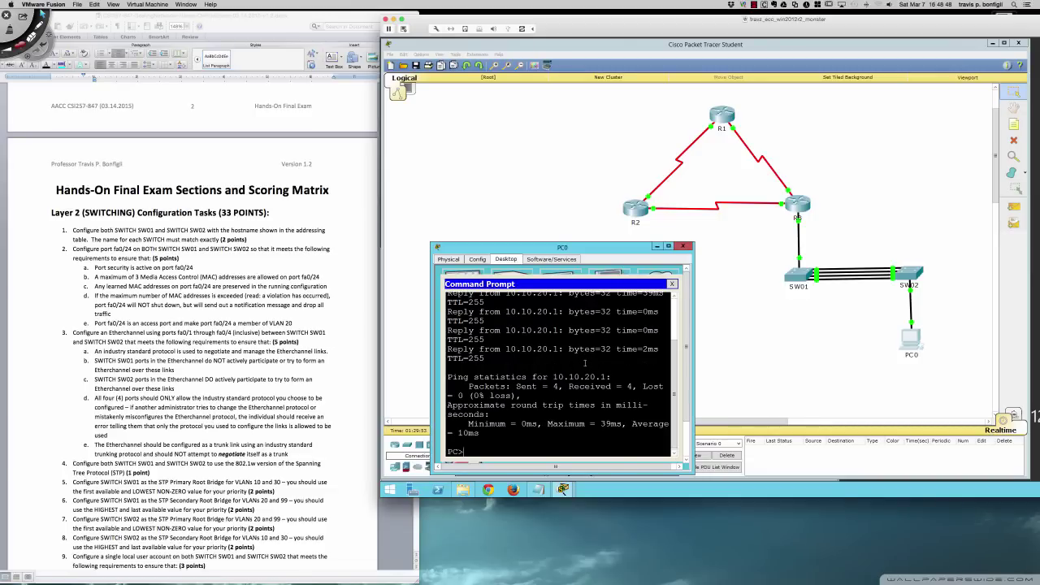
text(ping3.3.3.3)
key(Return)
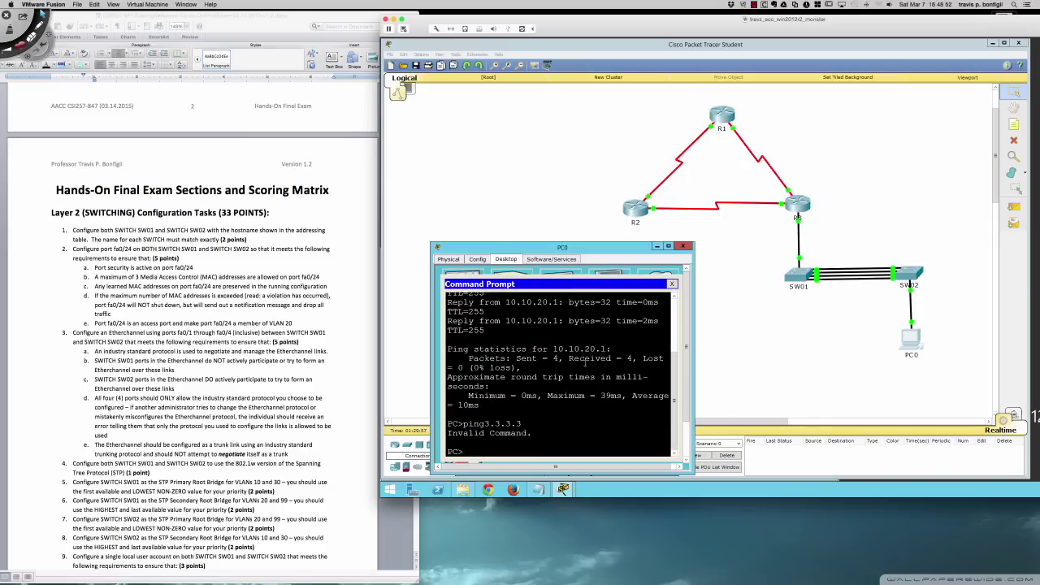
text(ping 3.3.3.3)
key(Return)
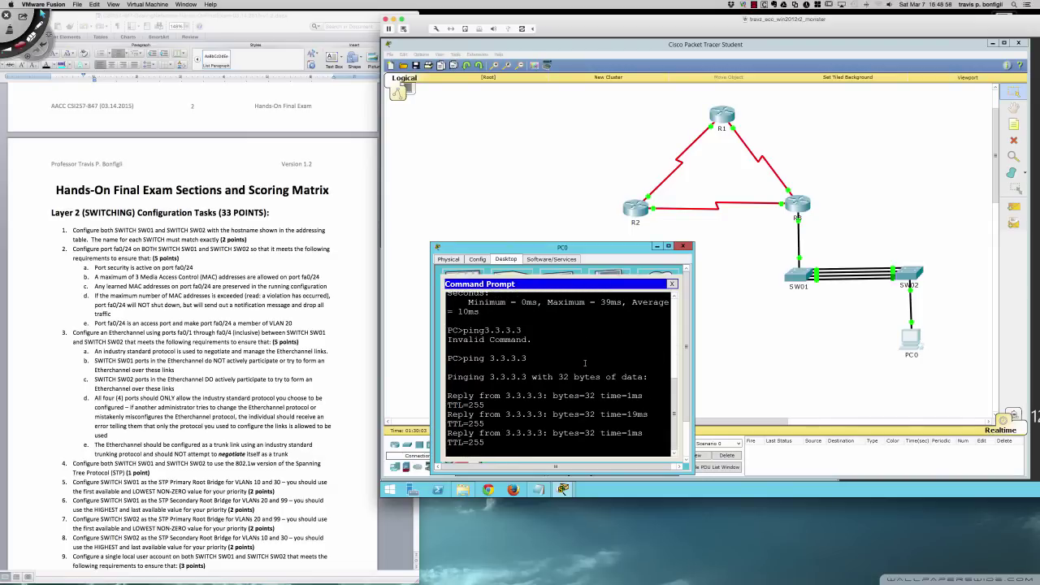
Ping loopbacks 2.2.2.2, which succeeds, and 1.1.1.1, which times out
text(ping)
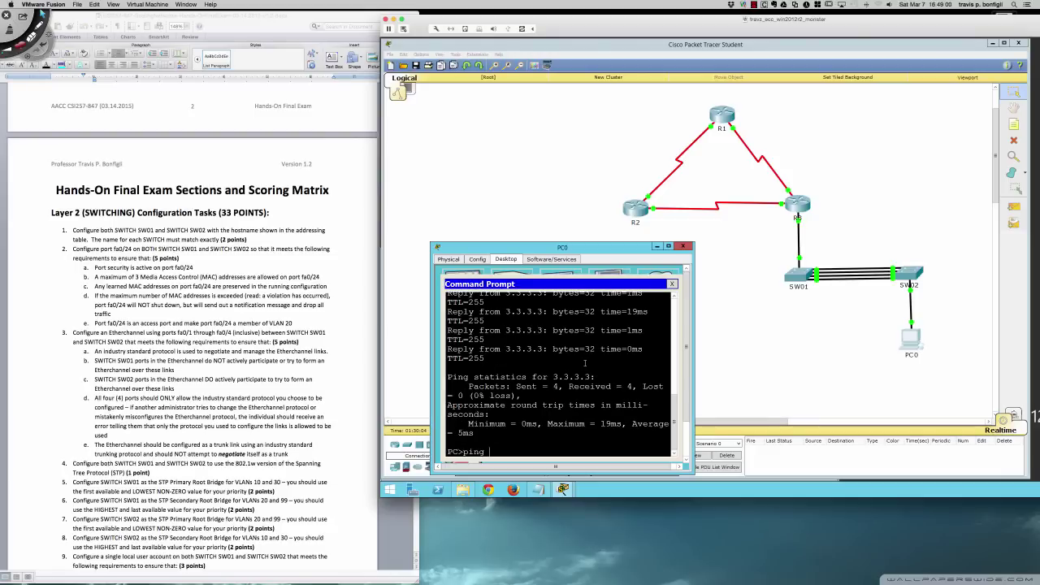
text( 2.2.2.2)
key(Return)
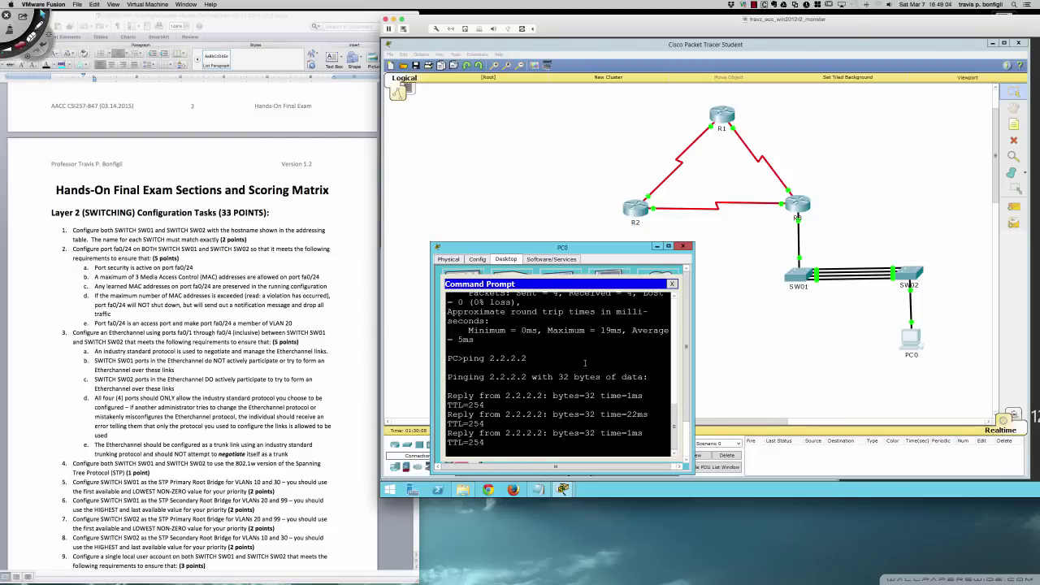
text(ping)
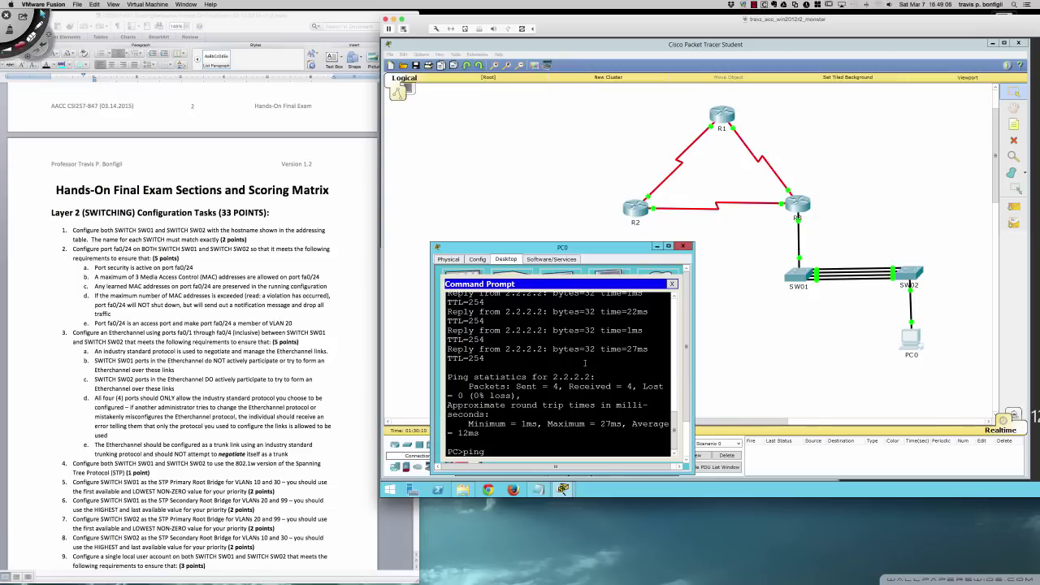
text( 1.1.1.1)
key(Return)
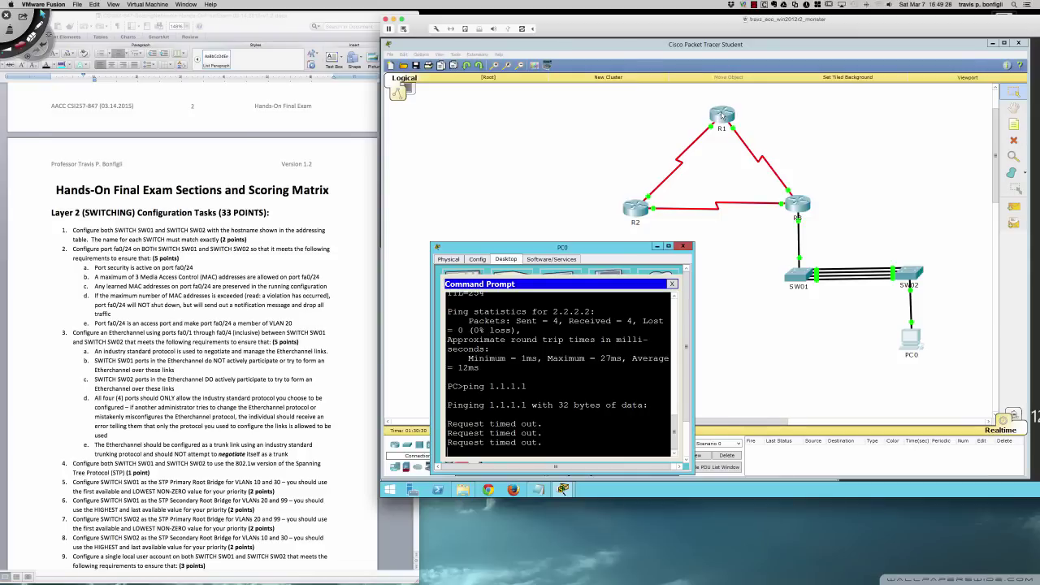
Display R1's full IPv4 routing table with sh ip route
click(721, 116)
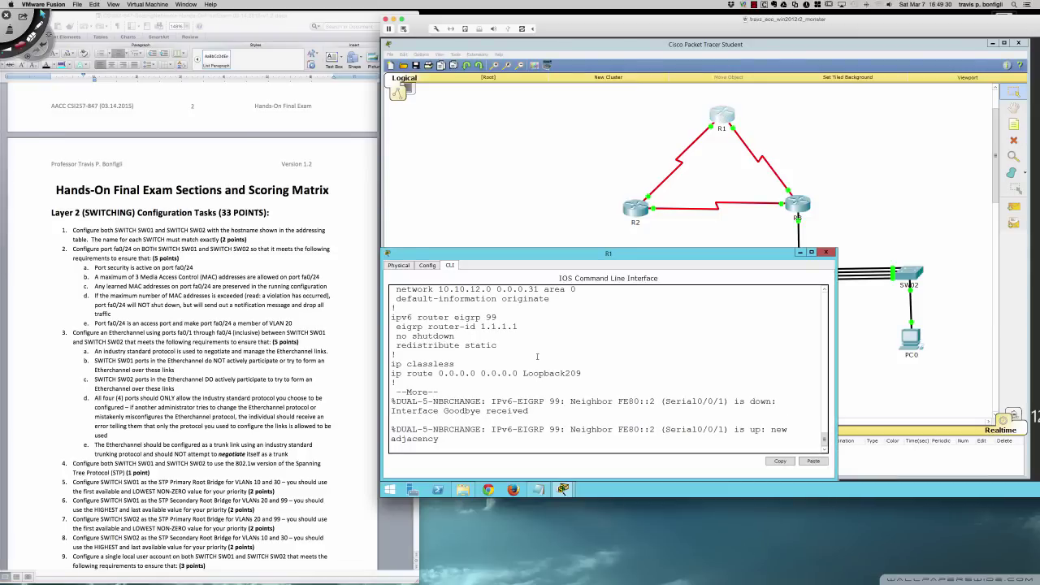
key(Return)
key(Return)
key(Return)
key(Return)
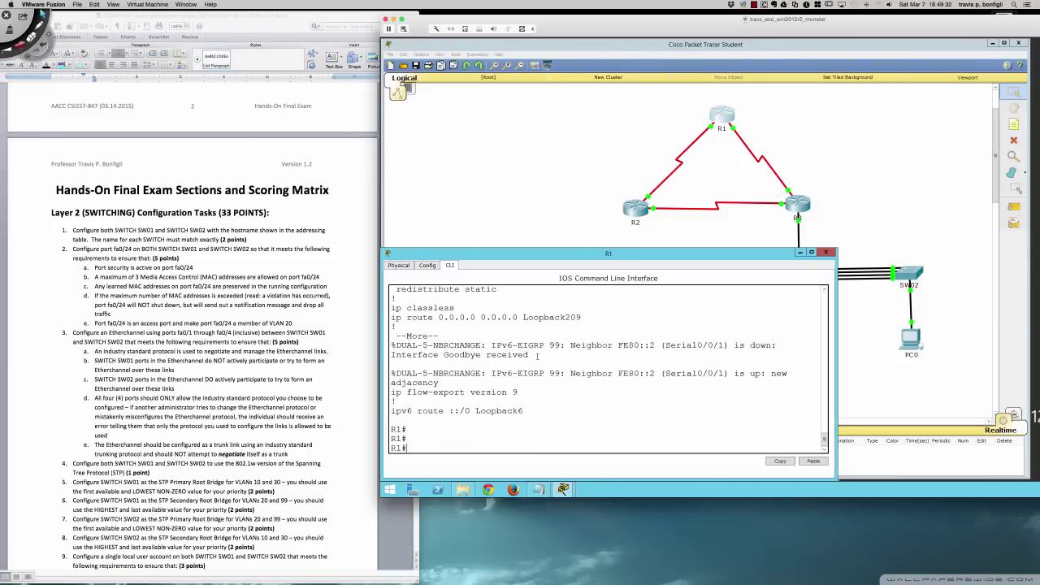
text(sh ip route)
key(Return)
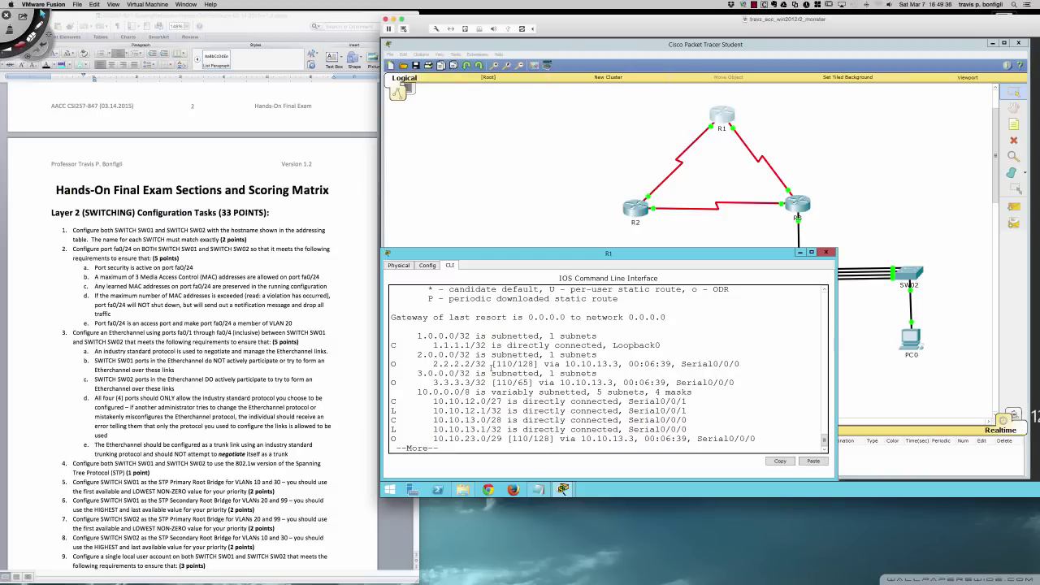
key(space)
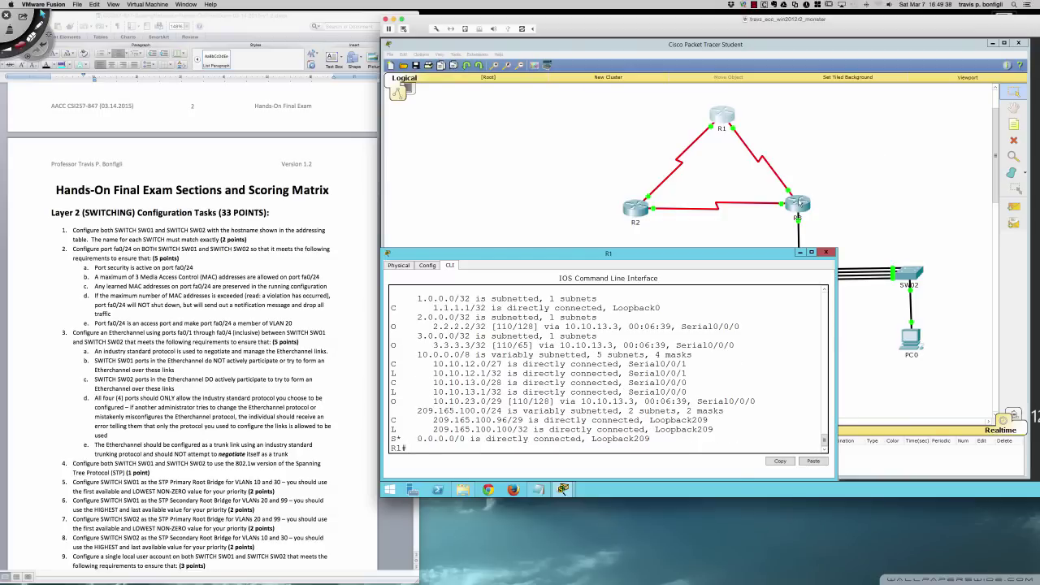
Check R3's IPv4 routing table and its OSPF route to 1.1.1.1 via Serial0/0/1
click(800, 204)
text(sh ip route)
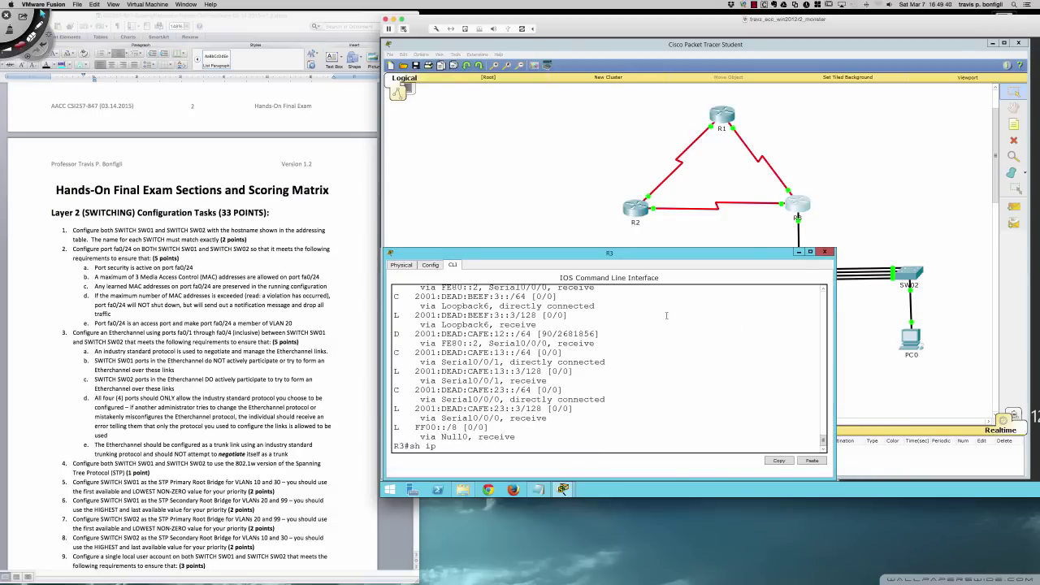
key(Return)
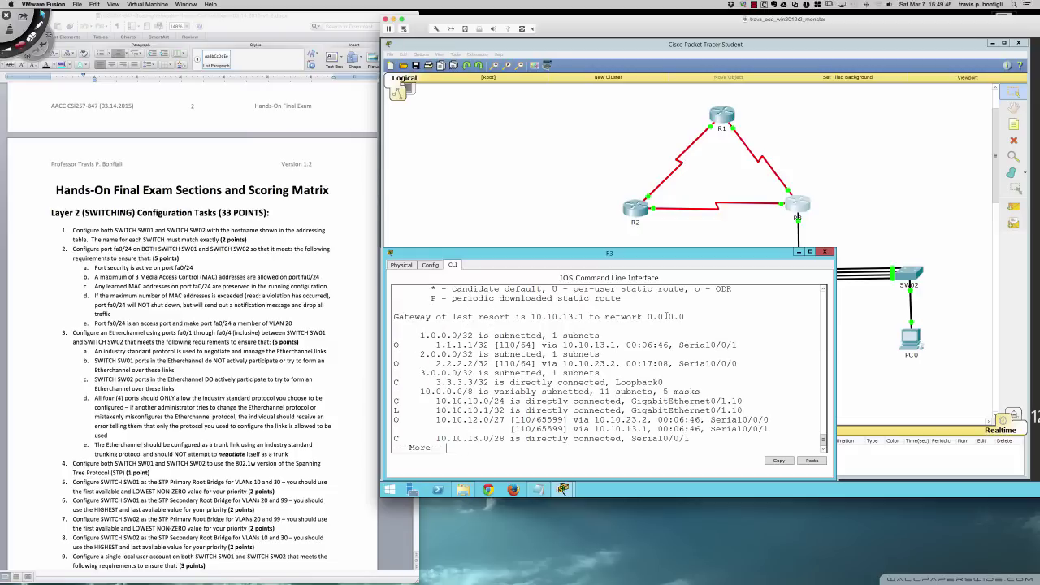
key(space)
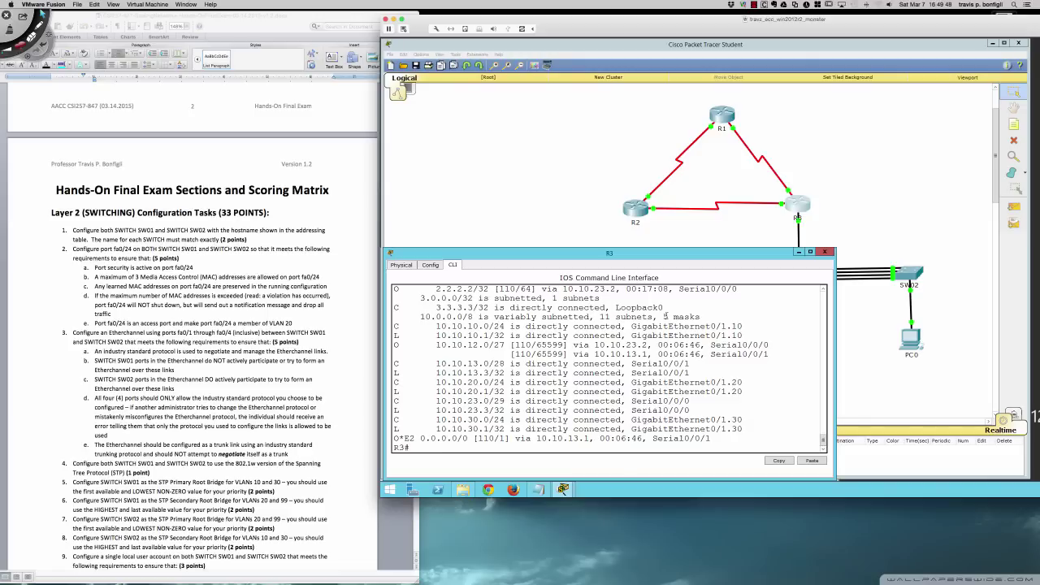
text(sh ip route 1.1.1.1)
key(Return)
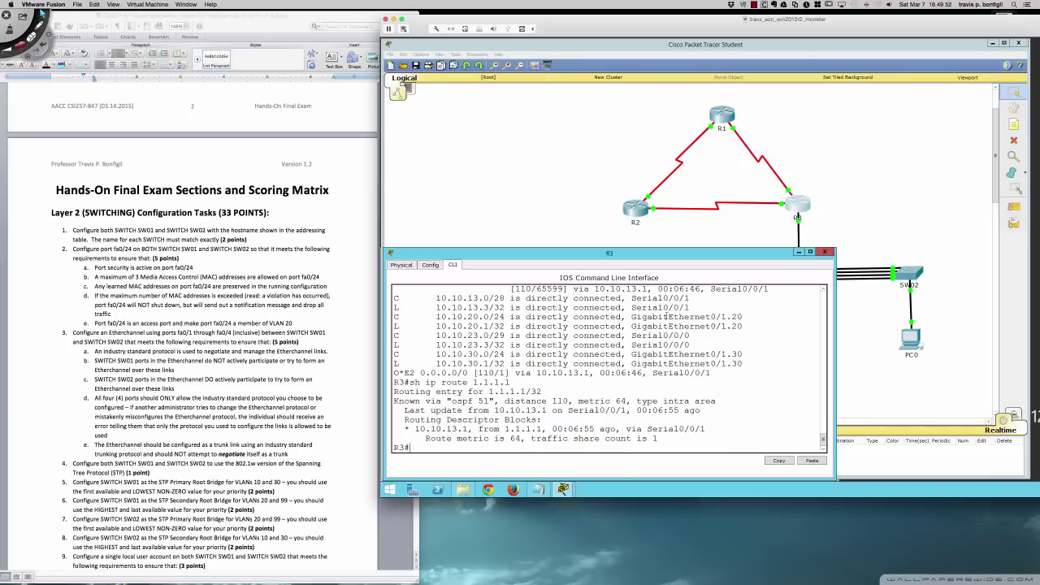
click(897, 253)
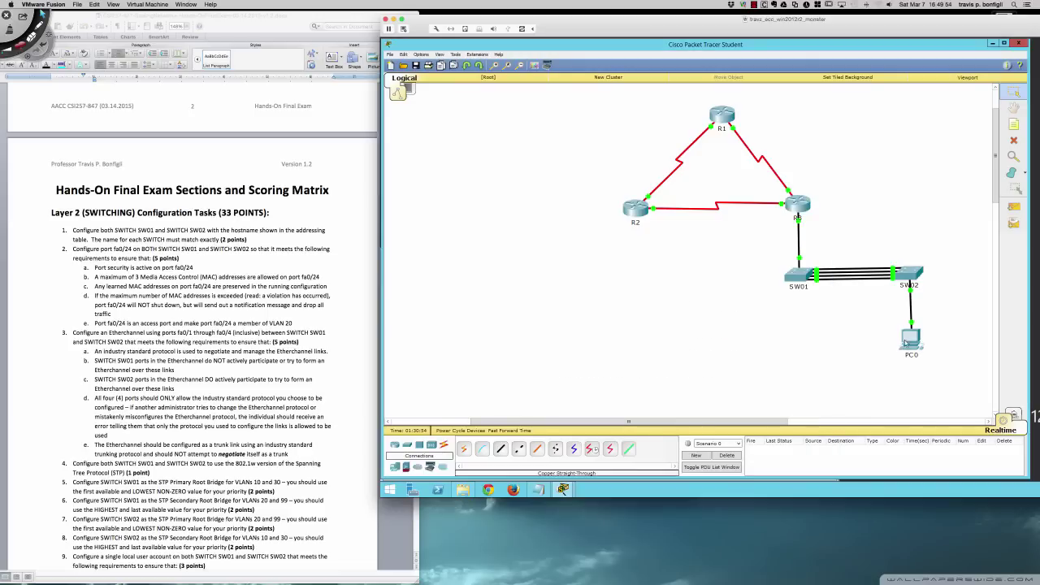
Rerun ping 1.1.1.1 from PC0's command prompt
click(906, 343)
key(Up)
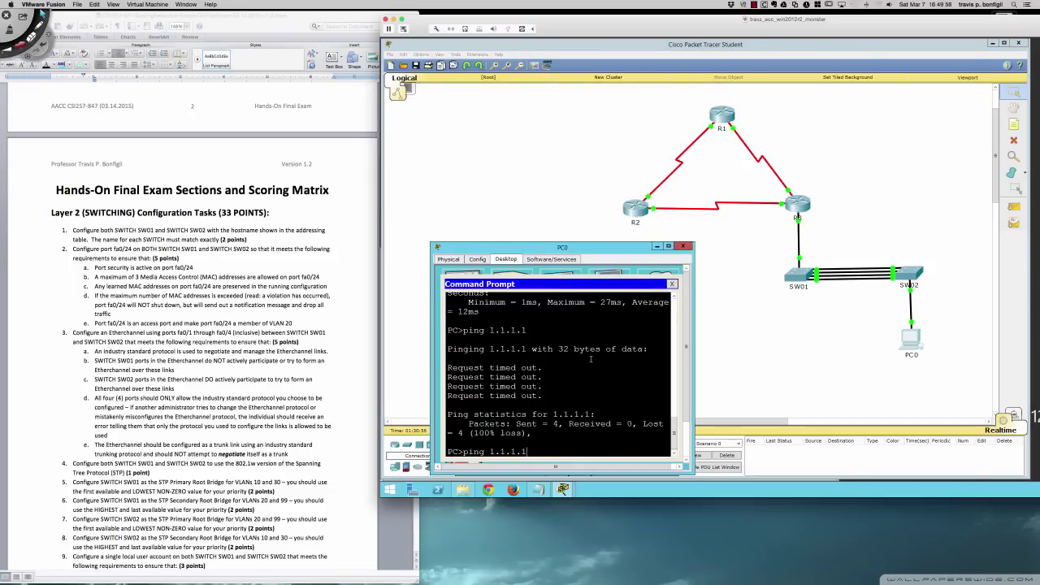
key(Return)
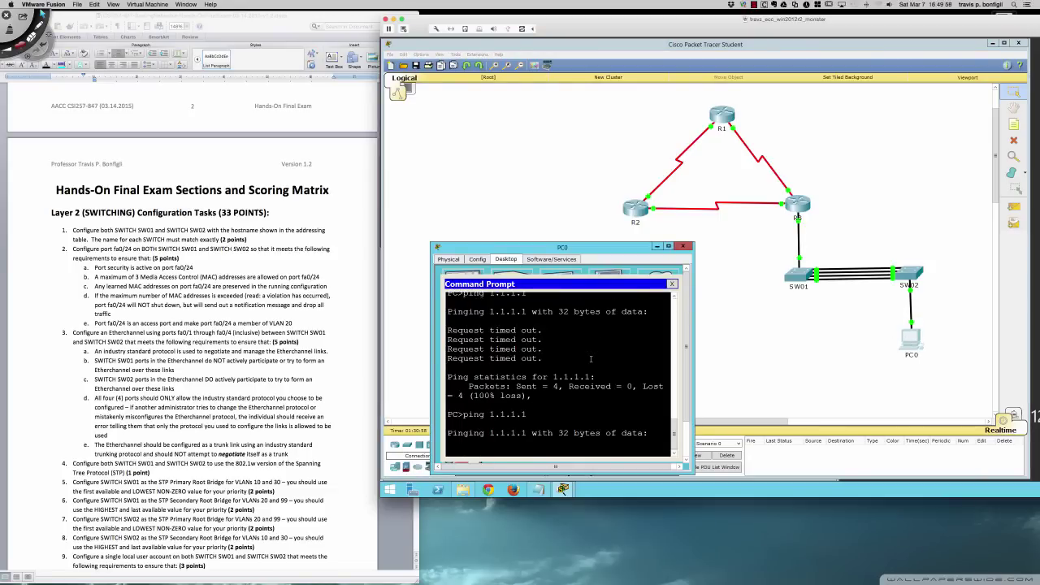